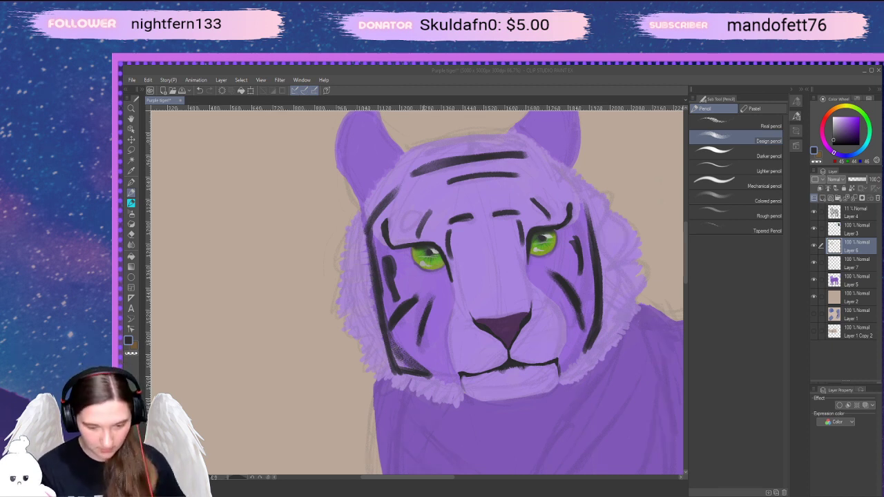
Fill the lower corner of the left outer cheek stripe with solid black and clean up the outer stripes' edges with the kneaded eraser
drag(422, 338, 420, 345)
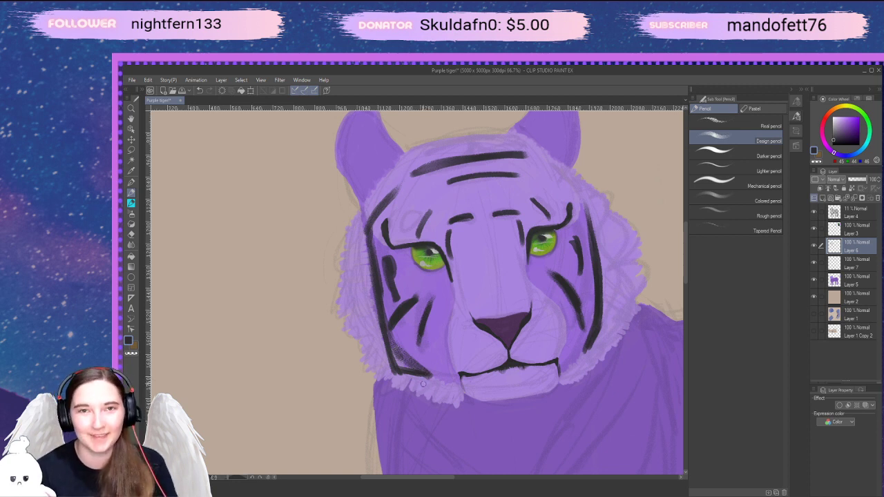
drag(393, 354, 428, 382)
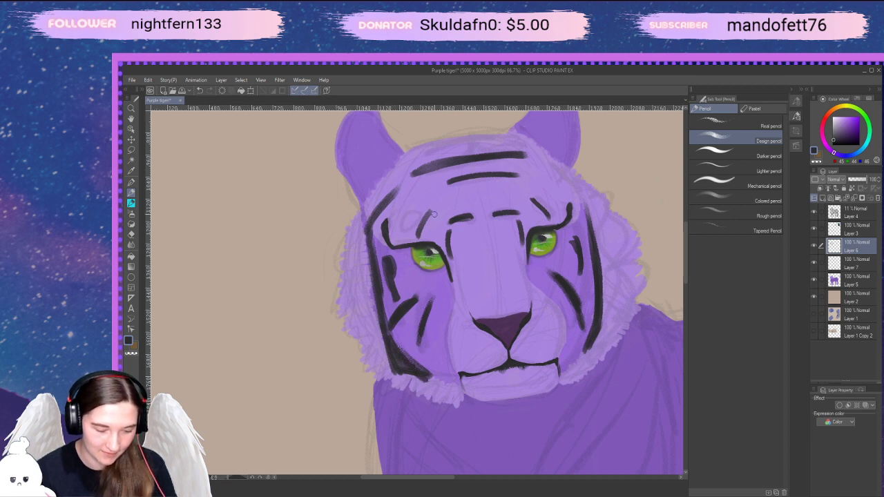
key(ctrl+z)
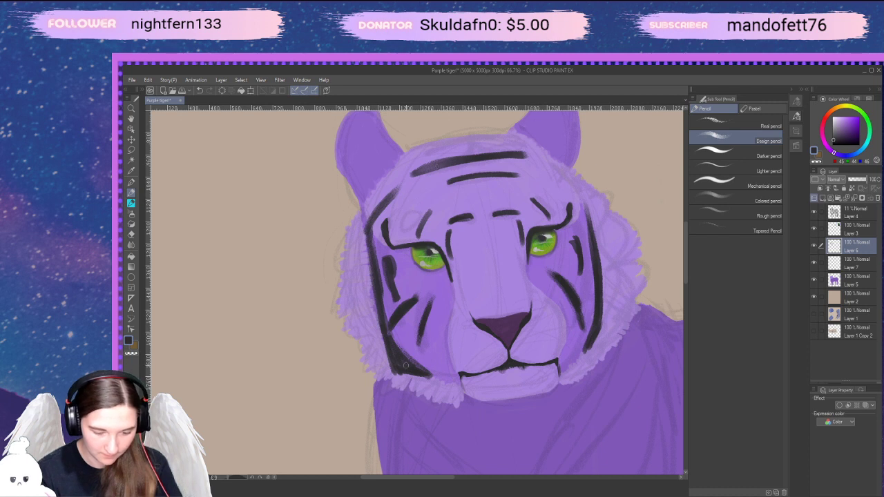
drag(379, 310, 384, 344)
key(e)
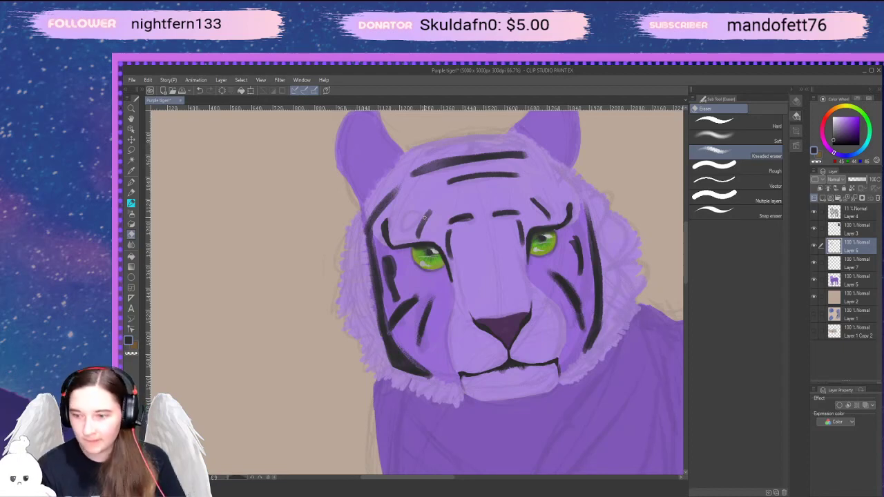
drag(598, 338, 583, 357)
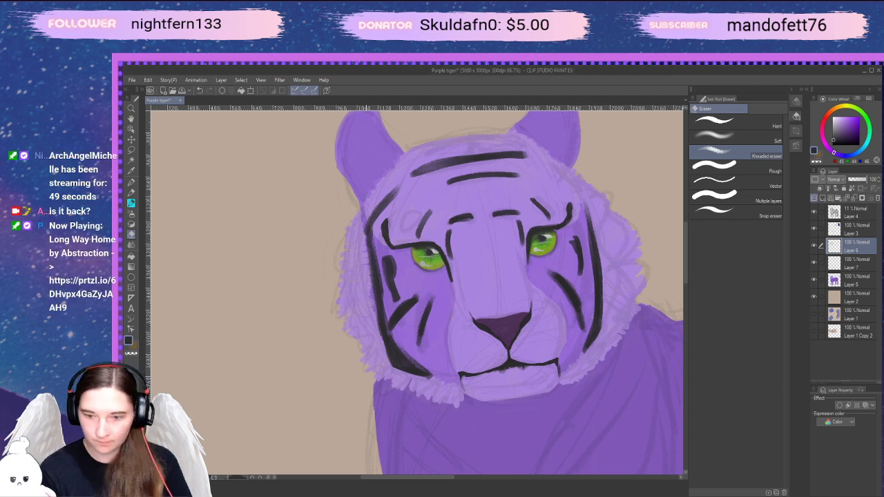
drag(366, 226, 375, 290)
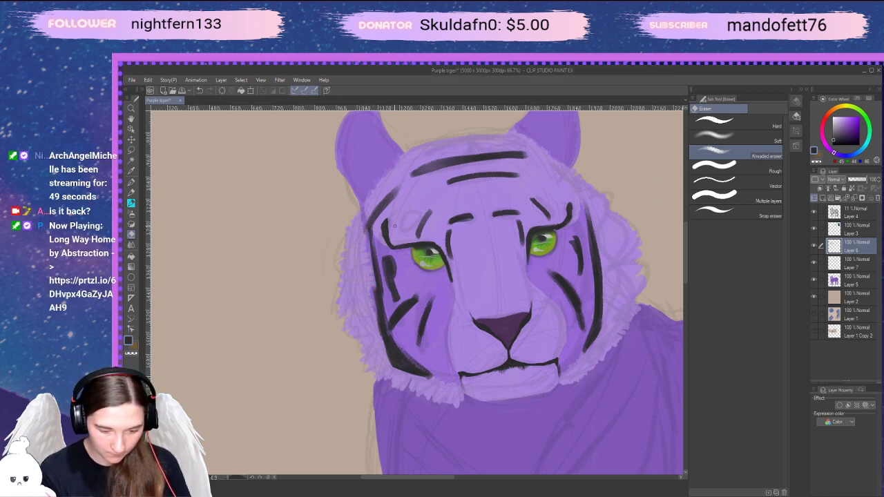
key(ctrl+z)
key(ctrl+z)
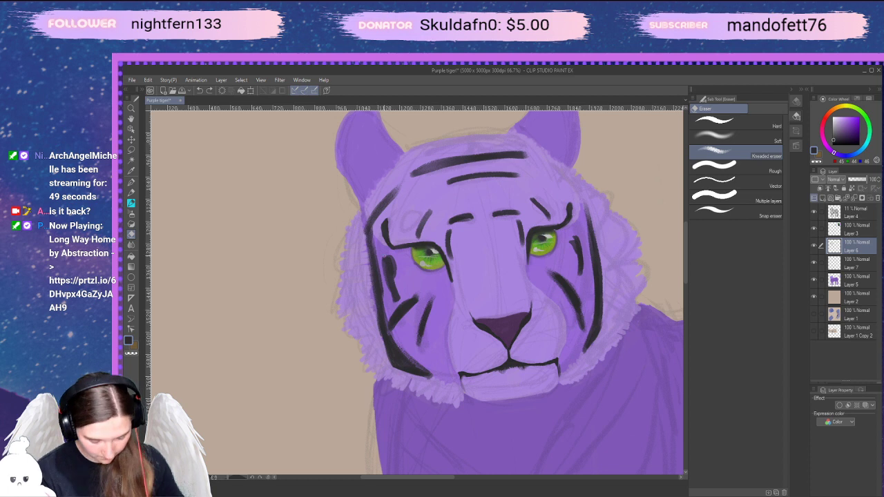
Paint short fur-like strokes along the outer edge of the left cheek stripe with Noa_PS_brush and tidy them with the eraser
key(b)
drag(368, 224, 365, 236)
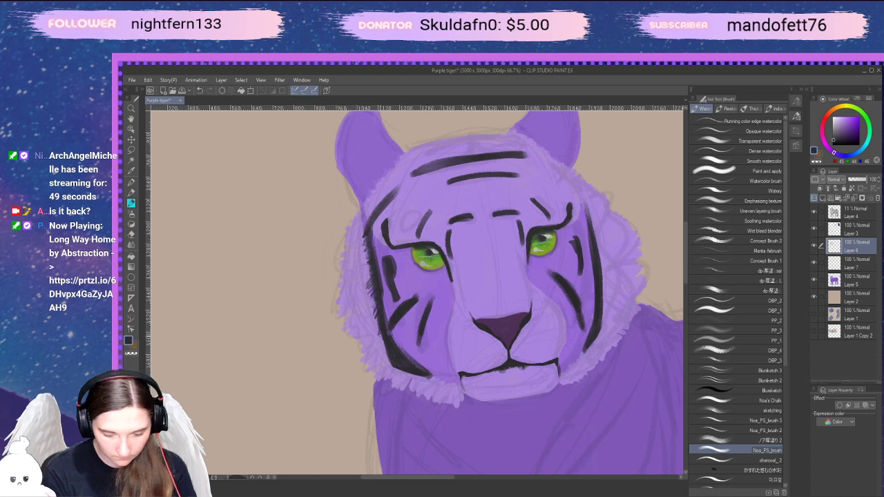
drag(375, 283, 370, 291)
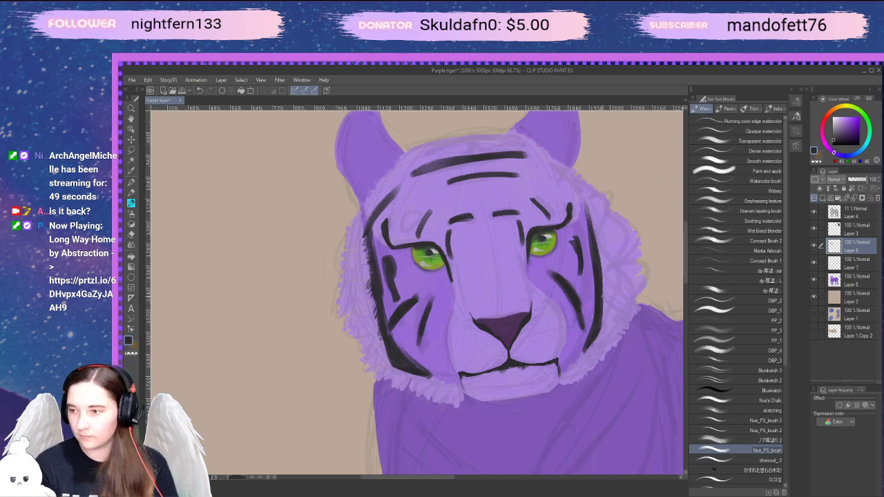
key(space)
drag(501, 370, 488, 386)
key(e)
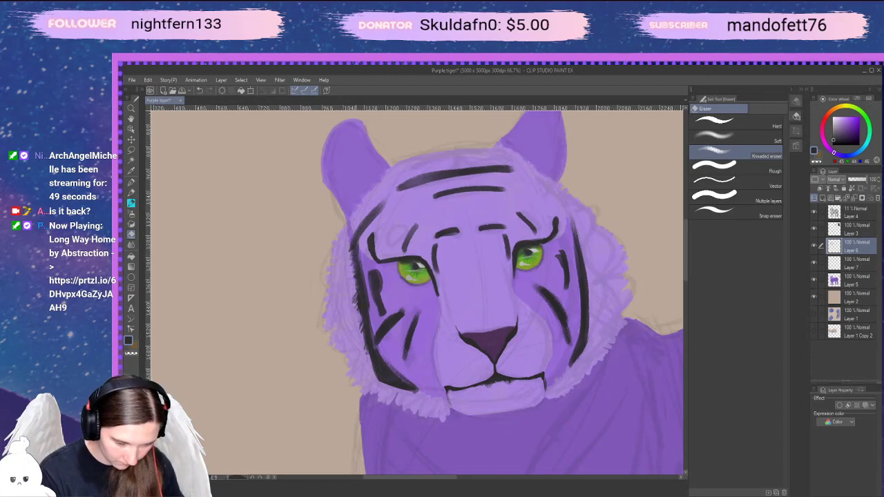
drag(355, 284, 358, 308)
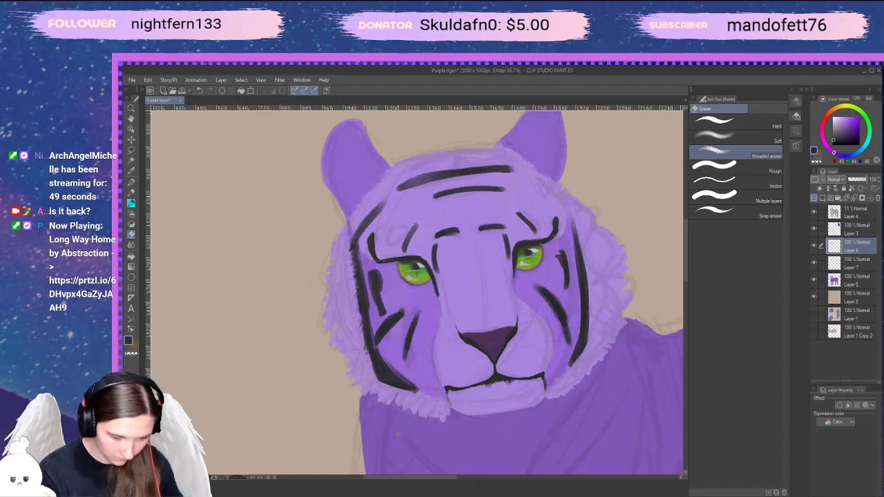
key(b)
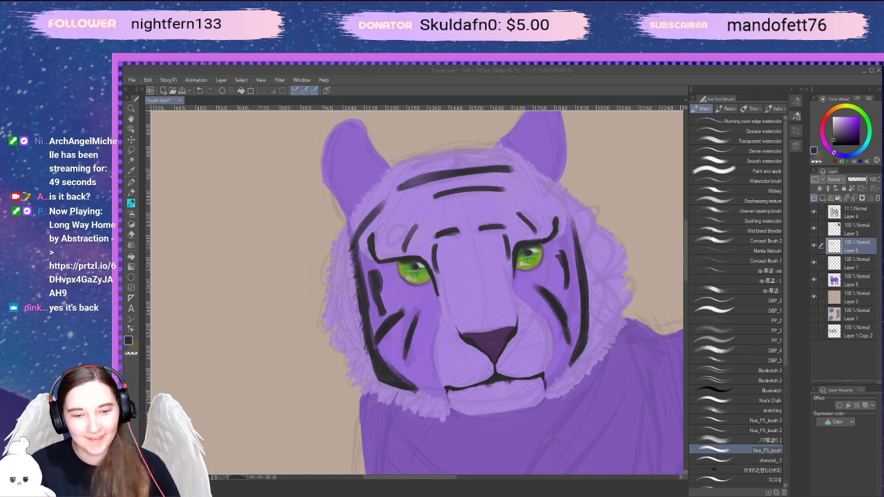
key(alt+Tab)
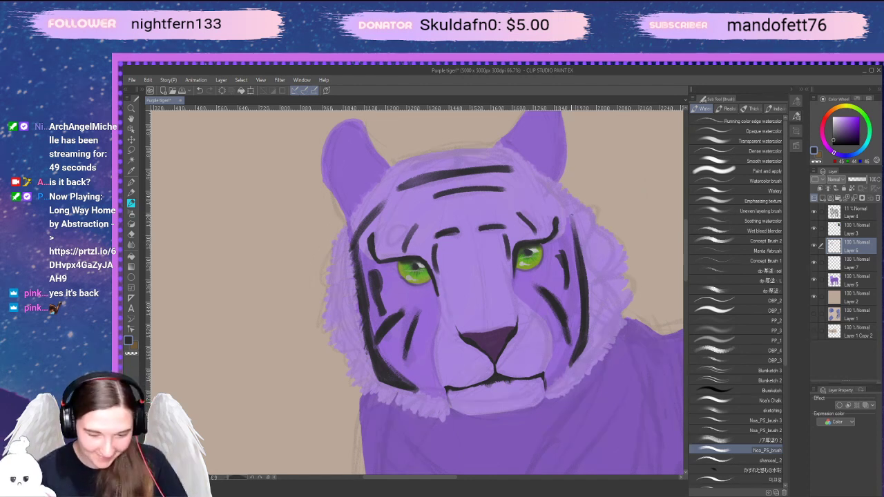
drag(566, 196, 575, 236)
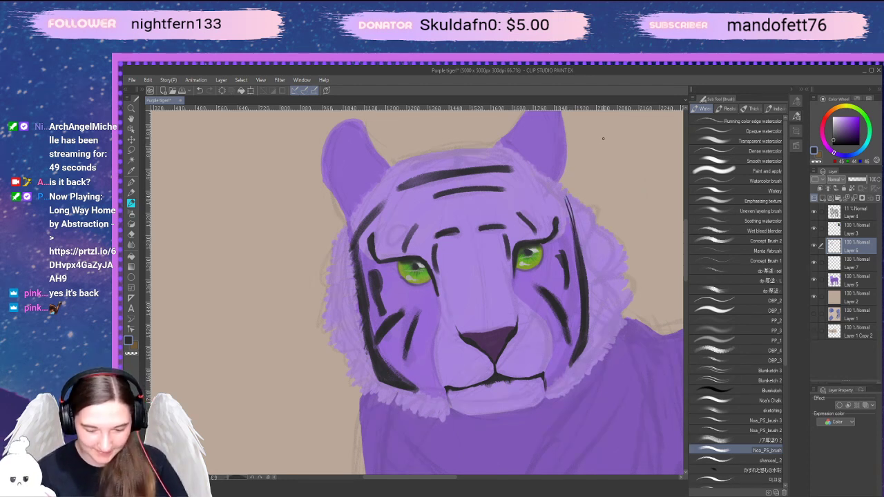
key(ctrl+z)
key(ctrl+z)
drag(568, 199, 579, 242)
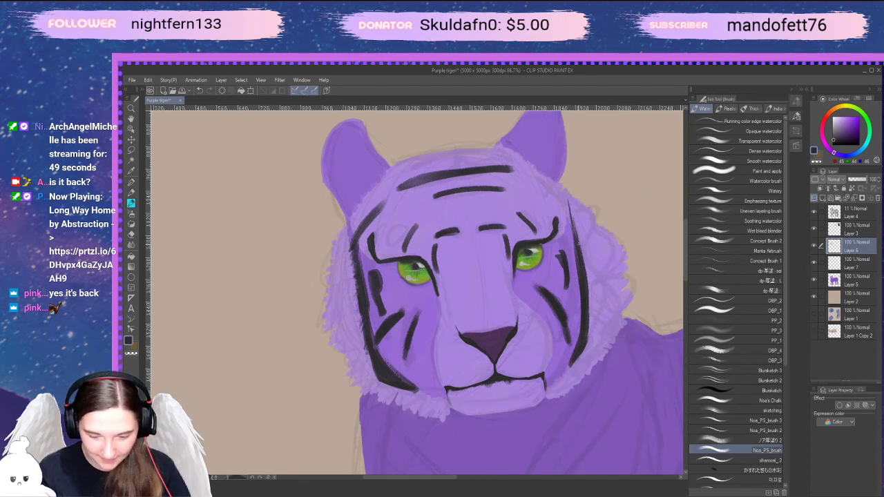
key(ctrl+z)
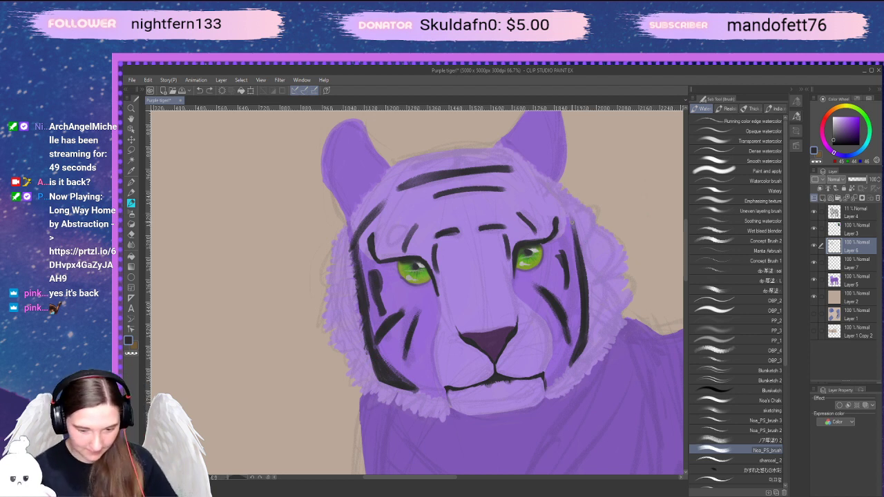
Extend the upper end of the tiger's right outer cheek stripe with a short tapered black stroke toward the ear
drag(566, 205, 574, 232)
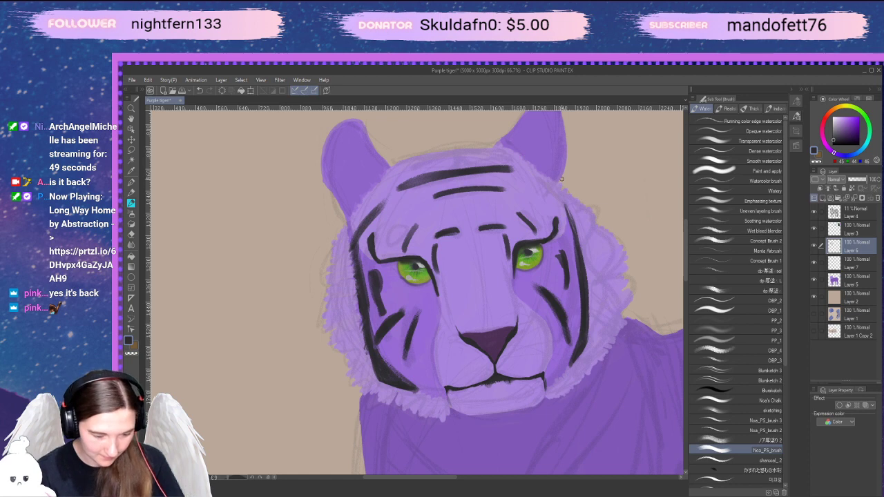
mouse_move(568, 206)
mouse_down()
mouse_move(528, 173)
mouse_move(567, 207)
mouse_up()
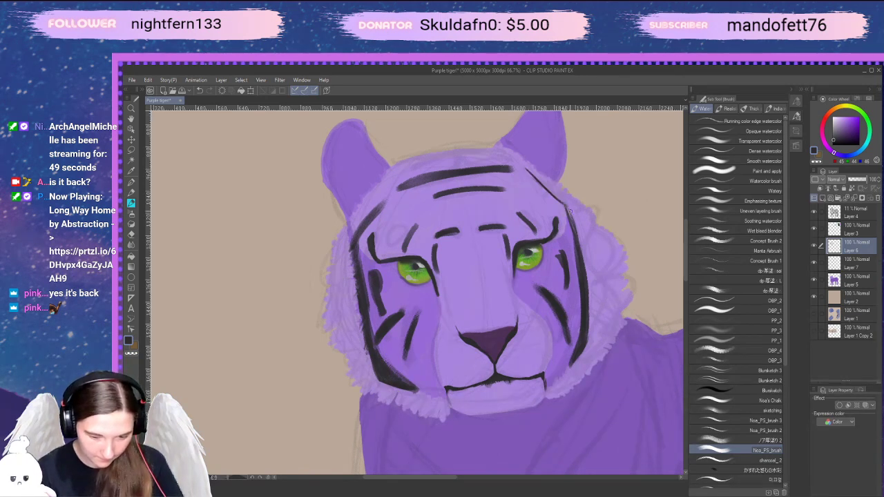
drag(533, 175, 566, 204)
drag(532, 172, 558, 199)
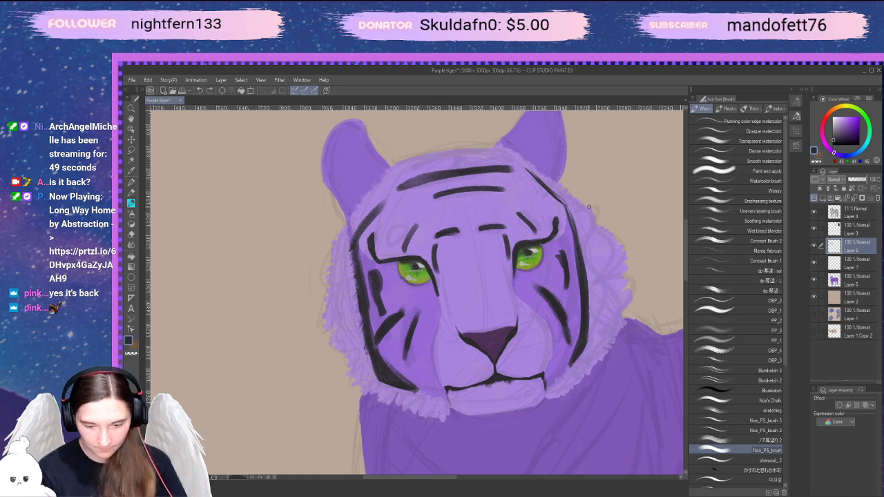
key(ctrl+z)
key(ctrl+z)
key(ctrl+z)
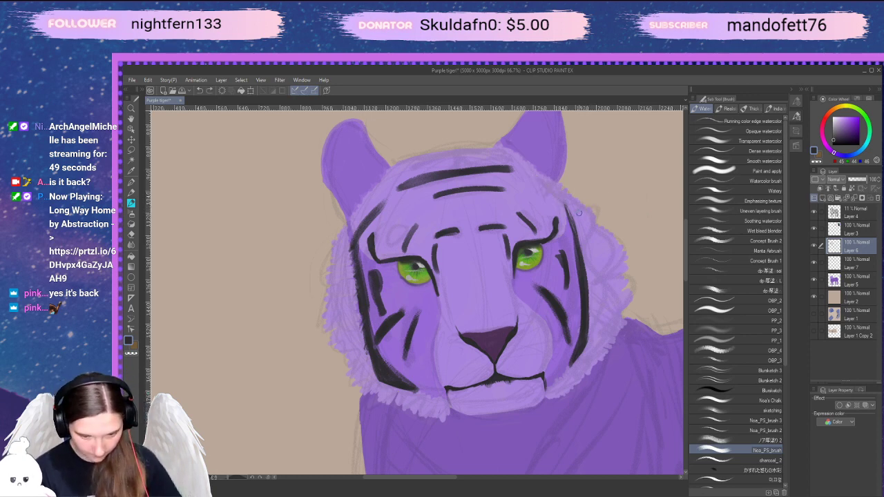
drag(533, 173, 566, 206)
key(ctrl+z)
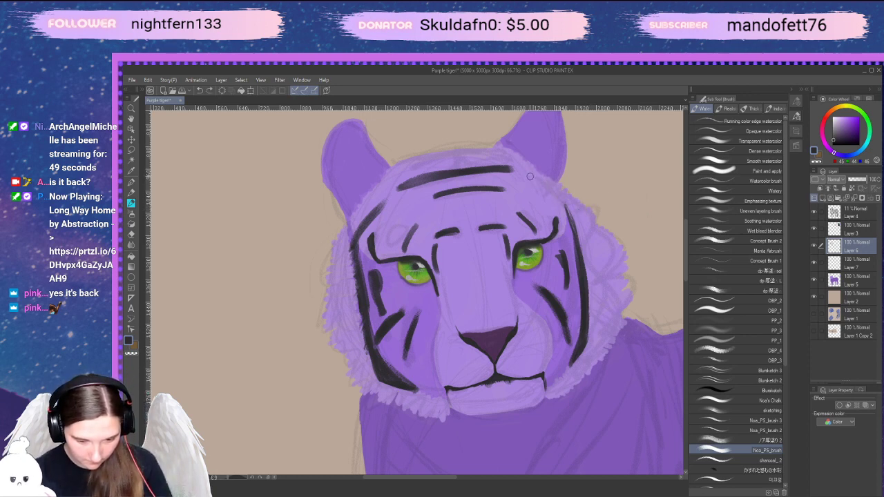
Paint a stripe joining the right cheek stripe to the forehead, small marks beside the brows, a longer middle forehead arch and short dashes below it
mouse_move(533, 178)
mouse_down()
mouse_move(573, 228)
mouse_move(531, 175)
mouse_up()
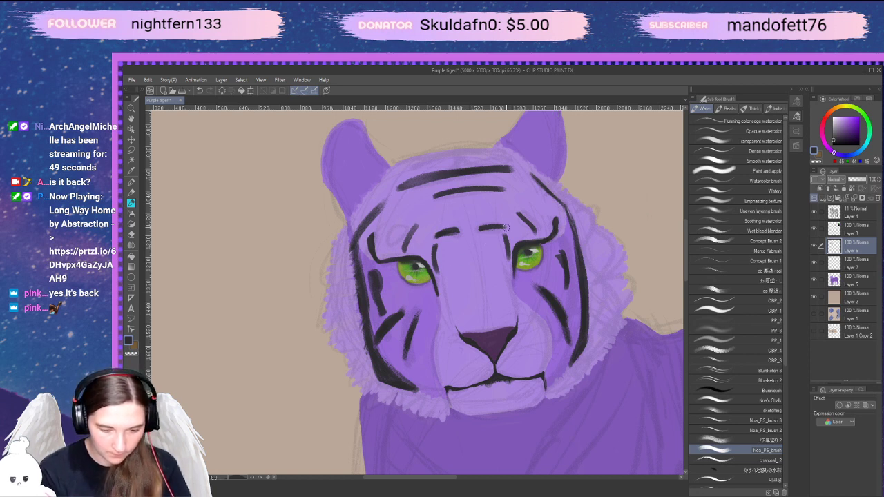
drag(382, 233, 390, 245)
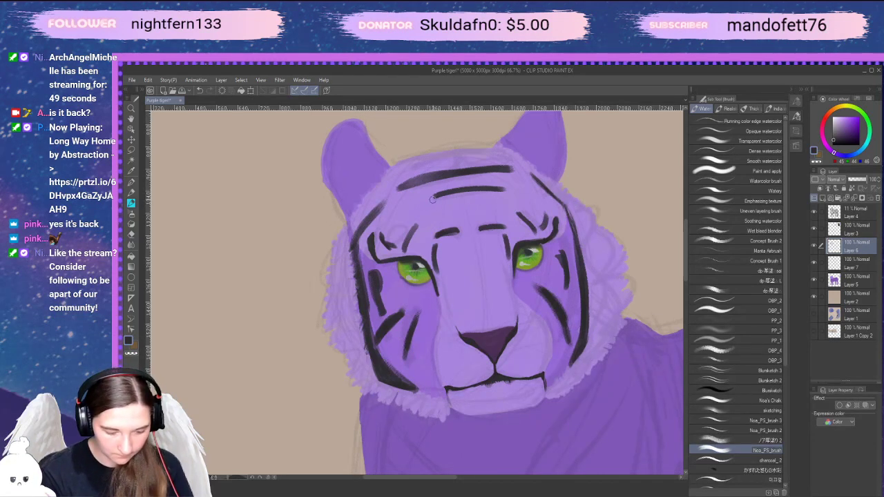
mouse_move(437, 193)
mouse_down()
mouse_move(410, 209)
mouse_move(477, 187)
mouse_move(440, 194)
mouse_move(514, 189)
mouse_move(494, 187)
mouse_move(527, 198)
mouse_up()
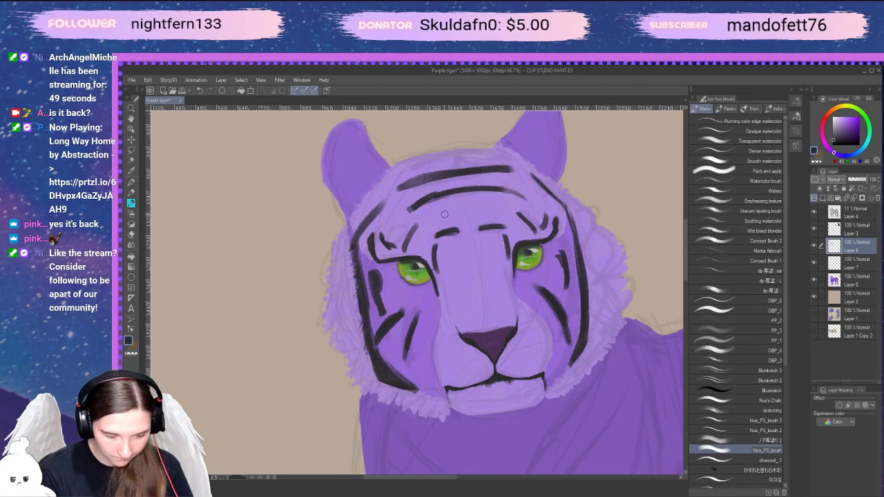
mouse_move(439, 215)
mouse_down()
mouse_move(498, 206)
mouse_move(432, 218)
mouse_move(458, 211)
mouse_up()
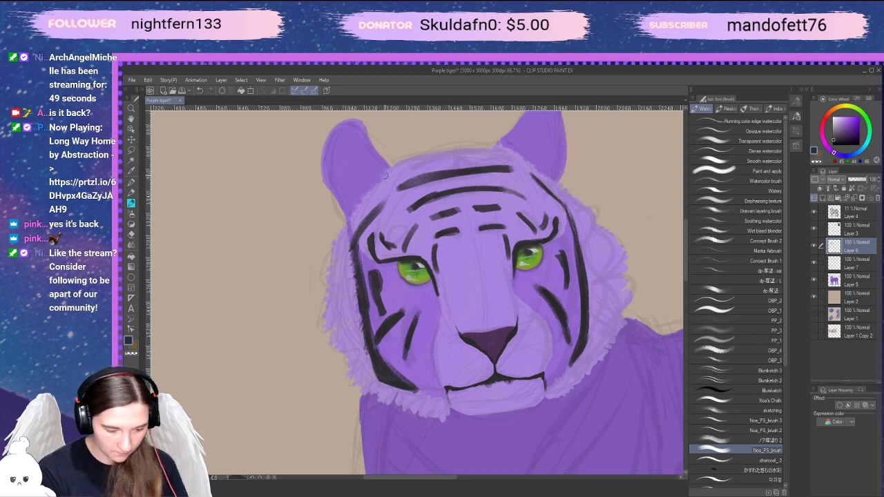
Carry the left outer stripe up over the crown, adding a peaked mark at its centre and a curve down to the right stripe
drag(366, 212, 398, 172)
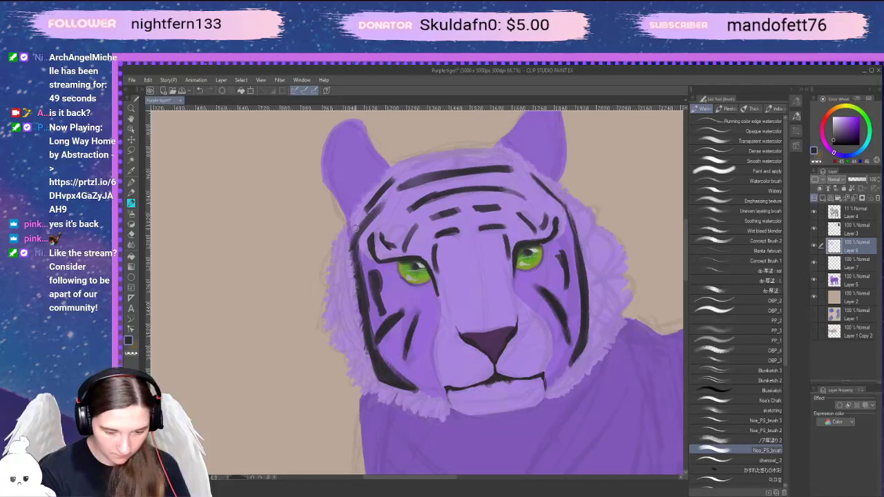
drag(354, 229, 398, 174)
mouse_move(355, 235)
mouse_down()
mouse_move(366, 205)
mouse_move(400, 172)
mouse_up()
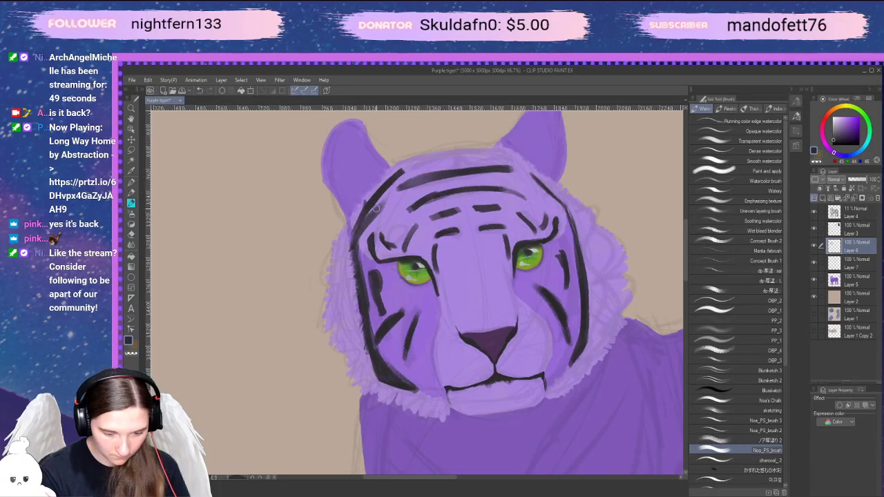
key(ctrl+z)
drag(356, 231, 399, 175)
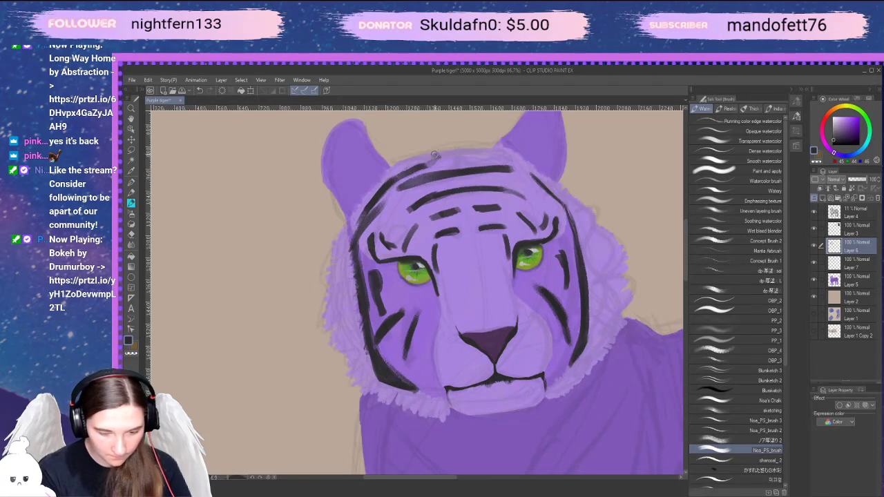
mouse_move(424, 167)
mouse_down()
mouse_move(454, 152)
mouse_move(478, 165)
mouse_up()
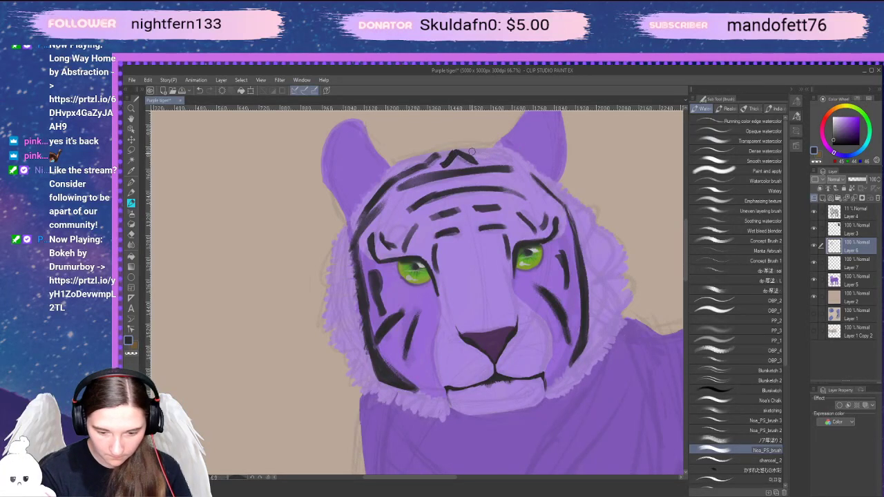
mouse_move(473, 152)
mouse_down()
mouse_move(509, 158)
mouse_move(542, 180)
mouse_up()
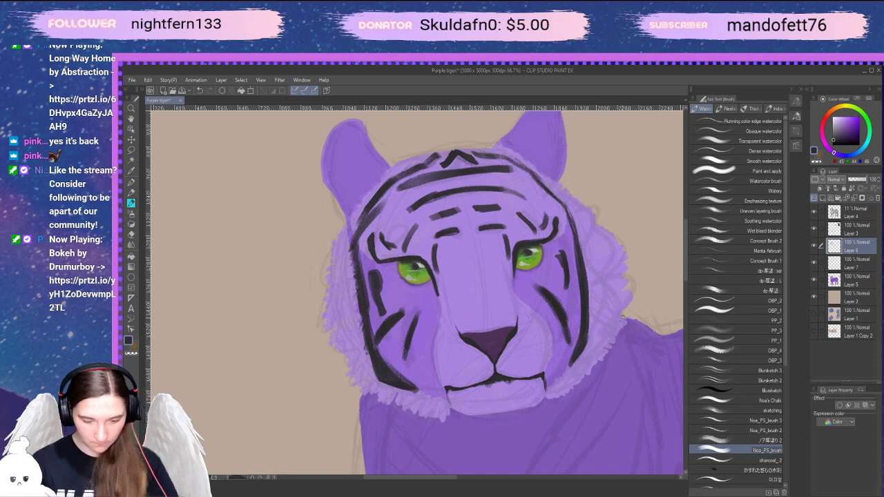
Paint a thick zigzag black marking down the inside of the tiger's left ear to its base
key(space)
mouse_move(602, 385)
mouse_down()
mouse_move(617, 377)
mouse_move(609, 387)
mouse_move(622, 413)
mouse_up()
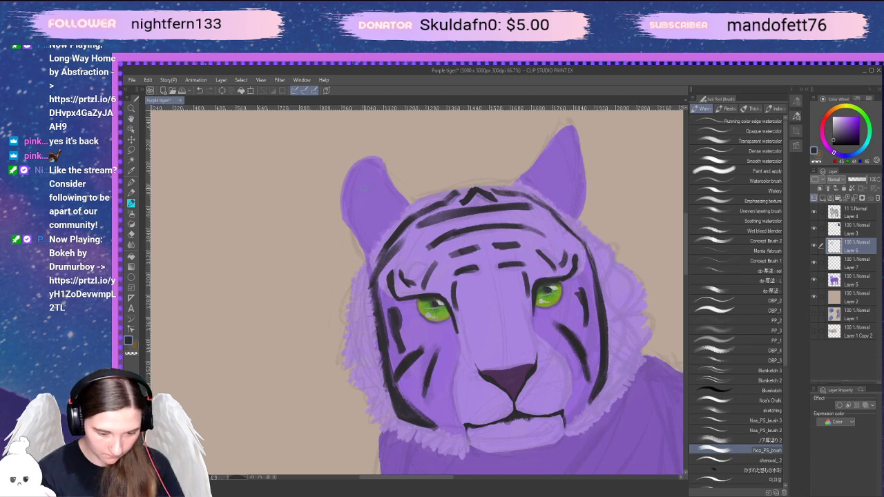
drag(362, 183, 355, 203)
drag(360, 203, 365, 188)
mouse_move(372, 196)
mouse_down()
mouse_move(366, 212)
mouse_move(390, 239)
mouse_up()
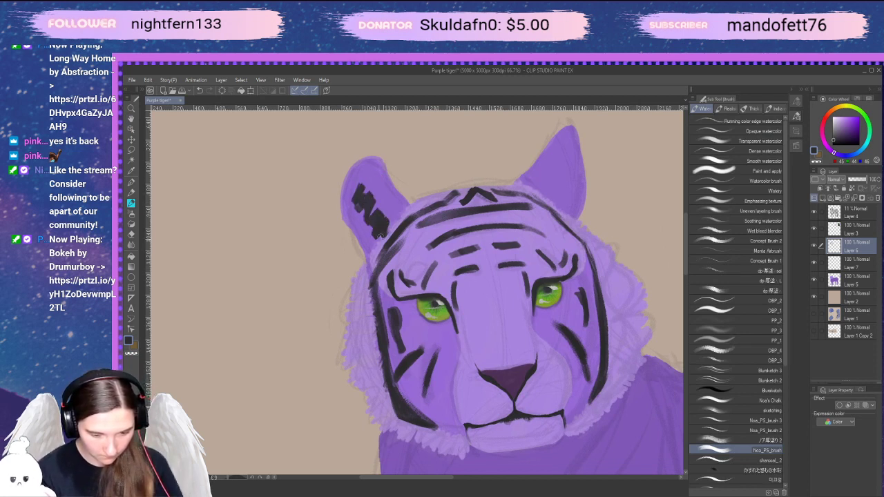
key(e)
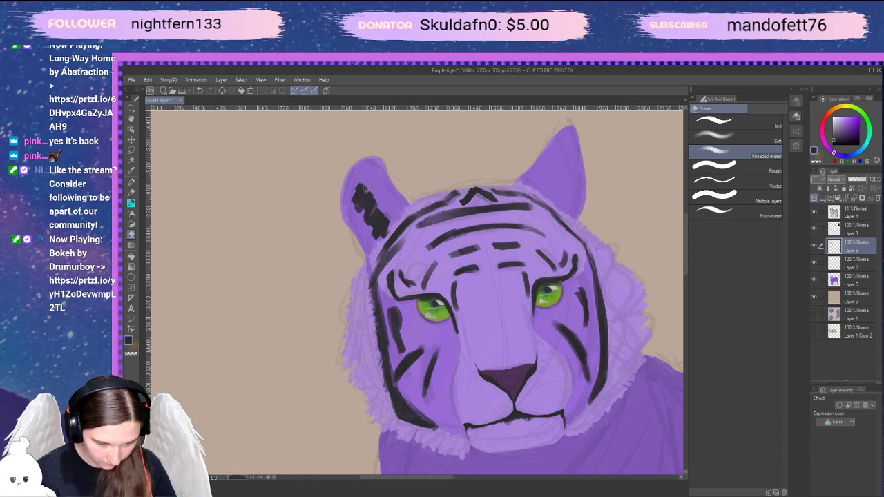
mouse_move(372, 197)
mouse_down()
mouse_move(387, 221)
mouse_move(353, 198)
mouse_move(370, 205)
mouse_move(362, 192)
mouse_up()
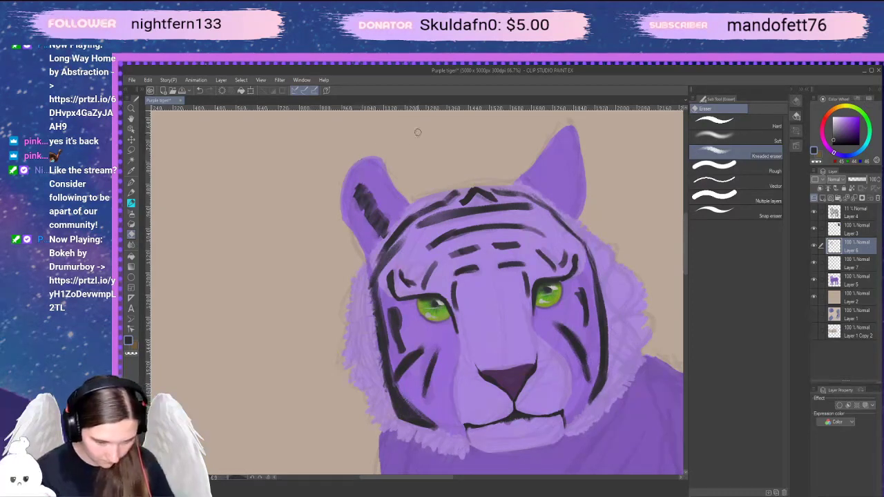
key(ctrl+z)
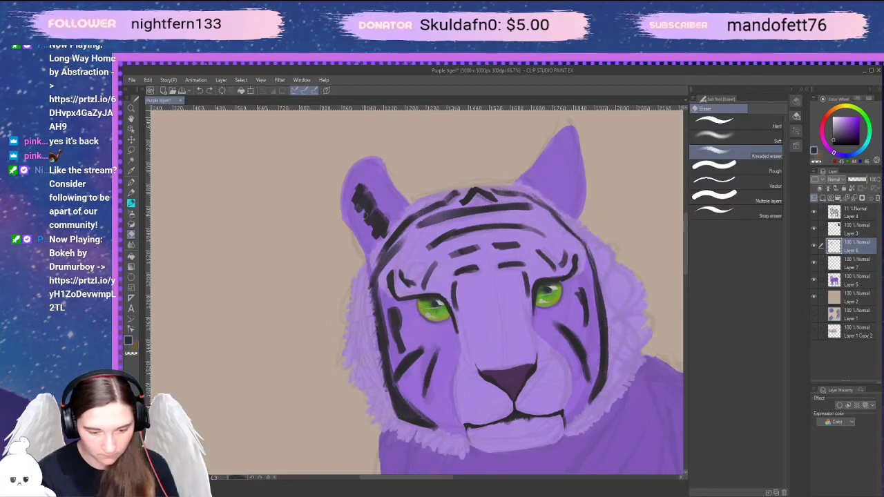
Erase the zigzag edge of the marking inside the tiger's left ear and fill it into a smooth, solid black stripe
mouse_move(379, 239)
mouse_down()
mouse_move(355, 203)
mouse_move(374, 239)
mouse_move(386, 225)
mouse_move(361, 188)
mouse_move(379, 211)
mouse_up()
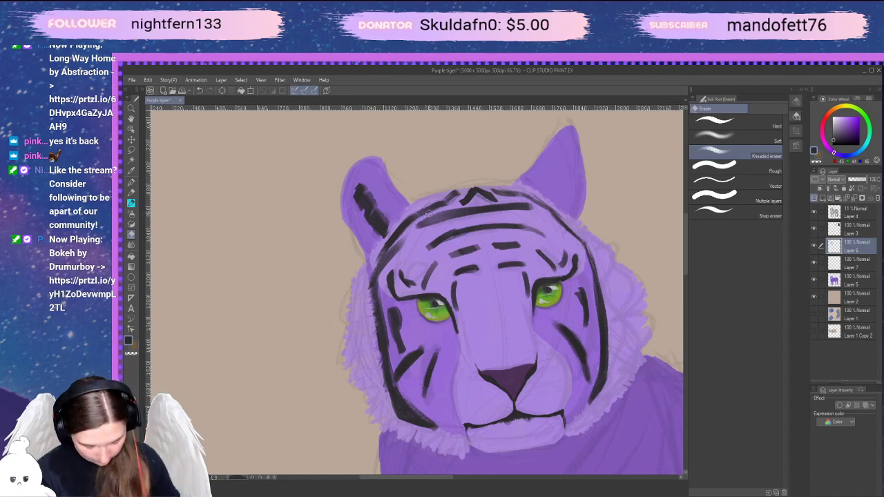
key(b)
drag(361, 192, 367, 217)
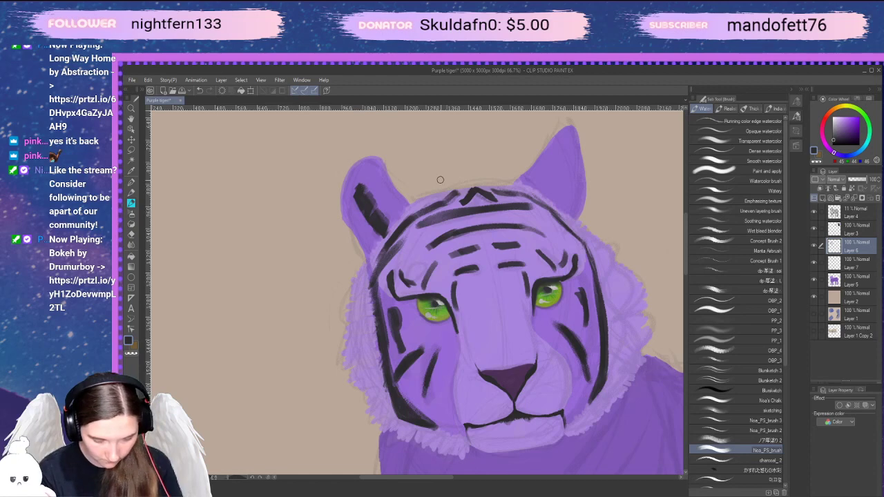
key(ctrl+z)
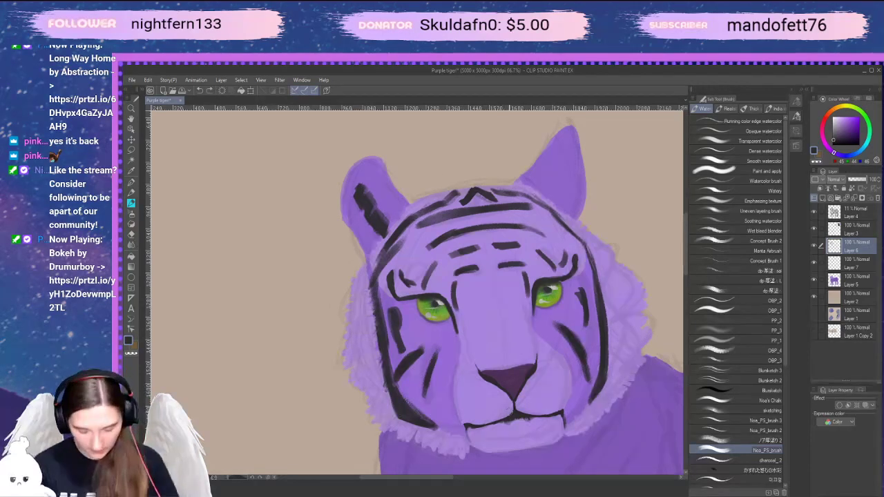
key(p)
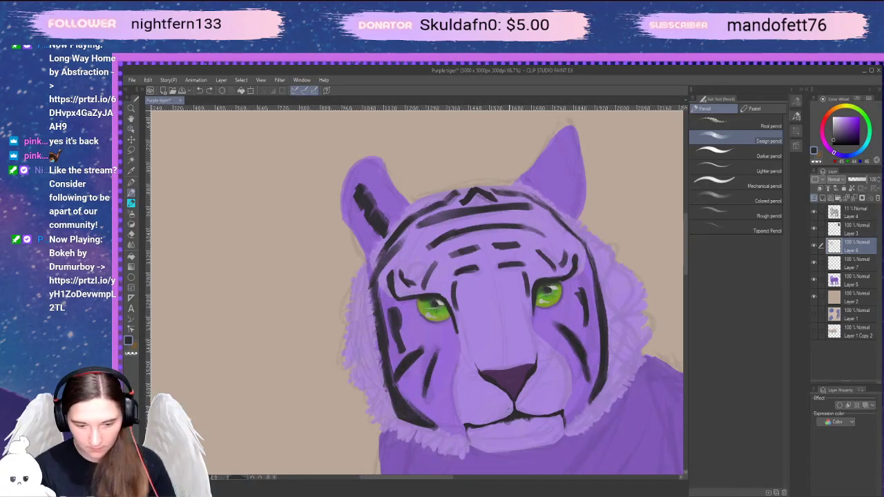
mouse_move(366, 196)
mouse_down()
mouse_move(373, 225)
mouse_move(361, 187)
mouse_move(365, 207)
mouse_move(381, 221)
mouse_move(372, 198)
mouse_move(381, 217)
mouse_move(358, 188)
mouse_move(384, 233)
mouse_move(360, 194)
mouse_up()
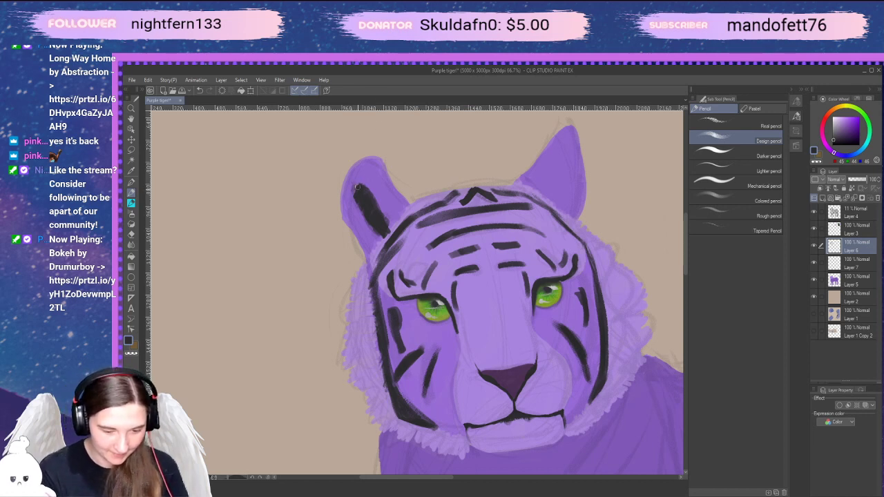
Paint a tapered black stripe along the outer edge of the left ear, from mid-height down to its base
drag(354, 188, 366, 249)
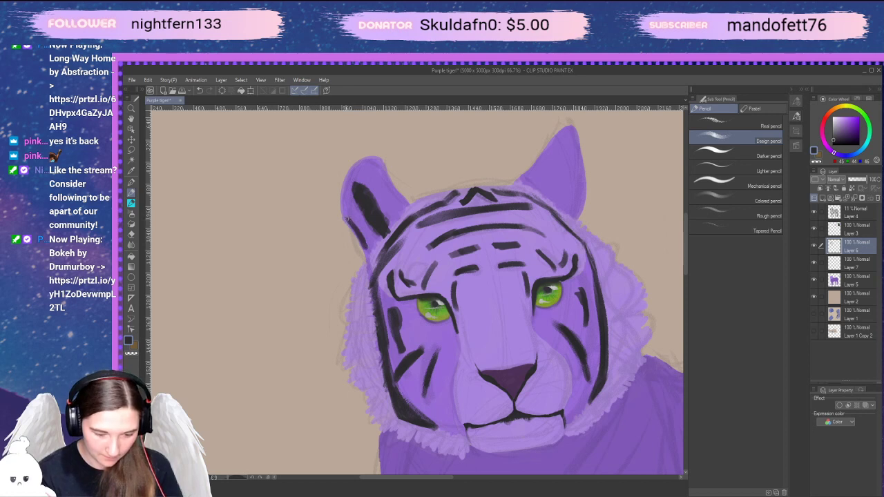
drag(347, 217, 365, 251)
drag(344, 215, 370, 267)
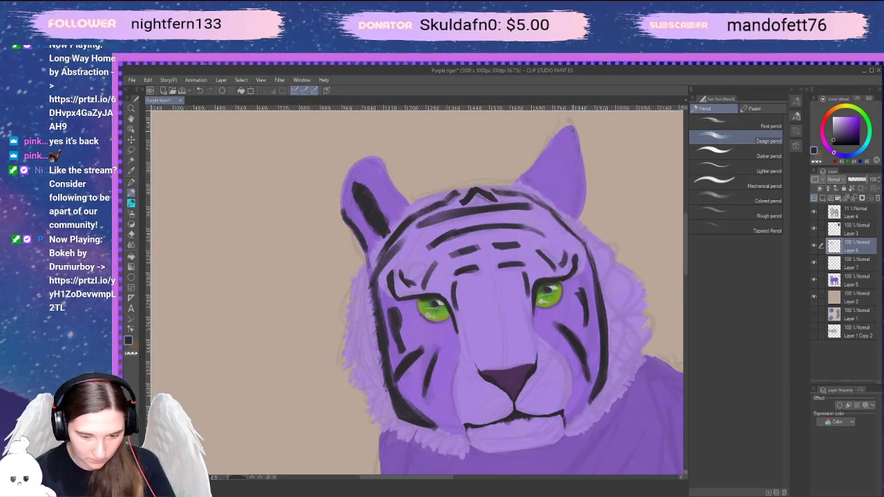
drag(572, 131, 562, 191)
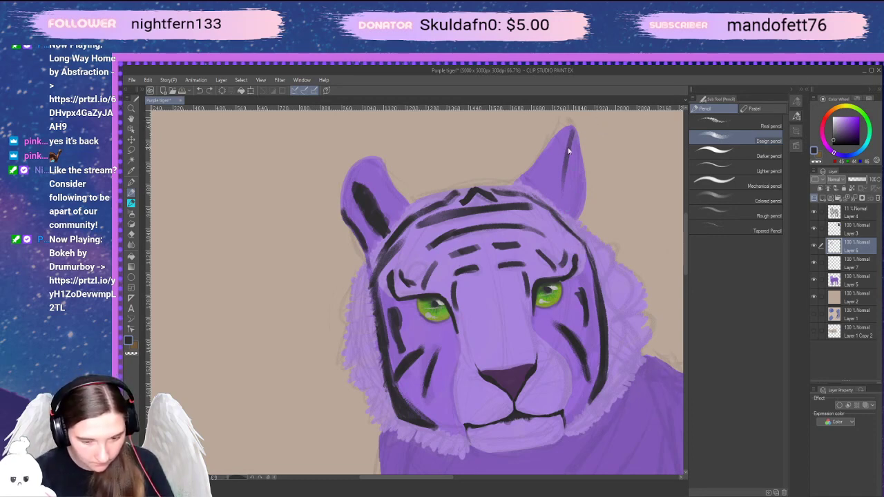
key(ctrl+z)
drag(565, 137, 544, 185)
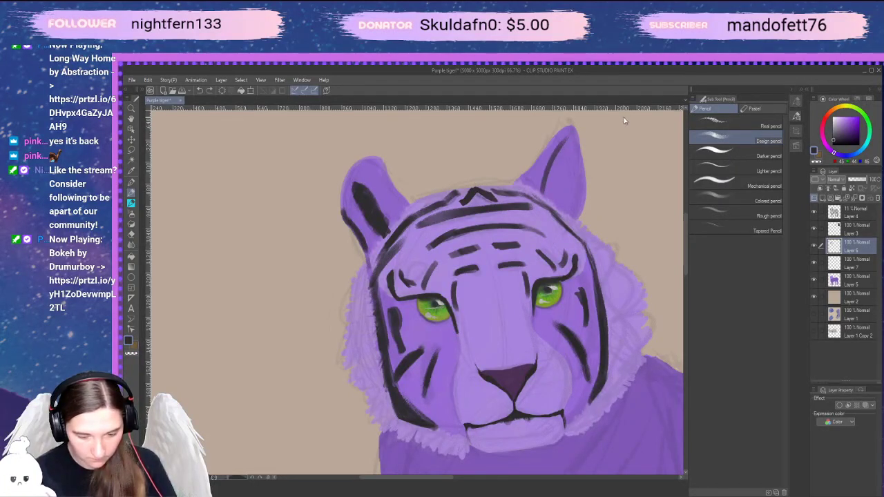
key(ctrl+z)
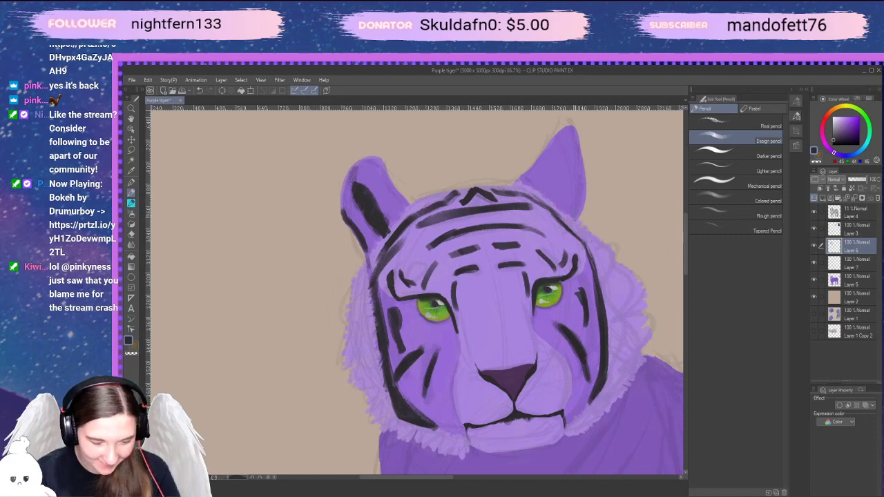
Paint a short black mark at the outer base of the right ear, a thin stroke down from its tip, and dark caps on both ear tips
drag(580, 211, 573, 220)
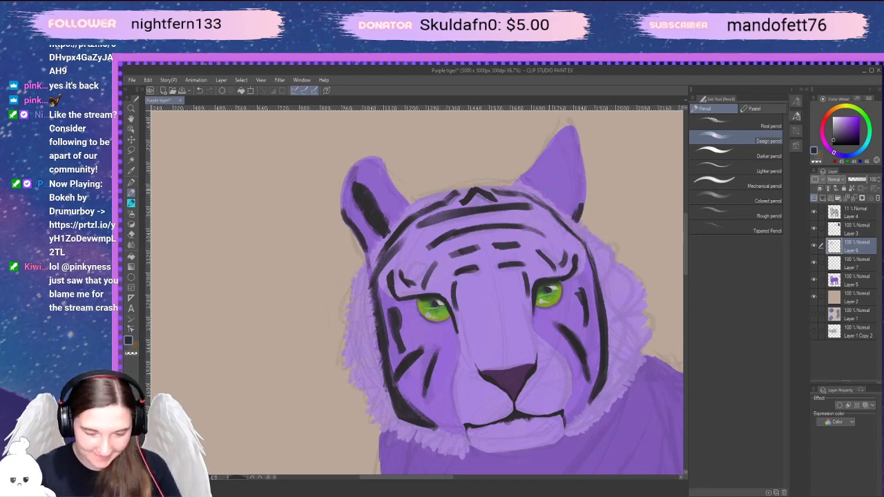
drag(560, 154, 550, 196)
key(ctrl+z)
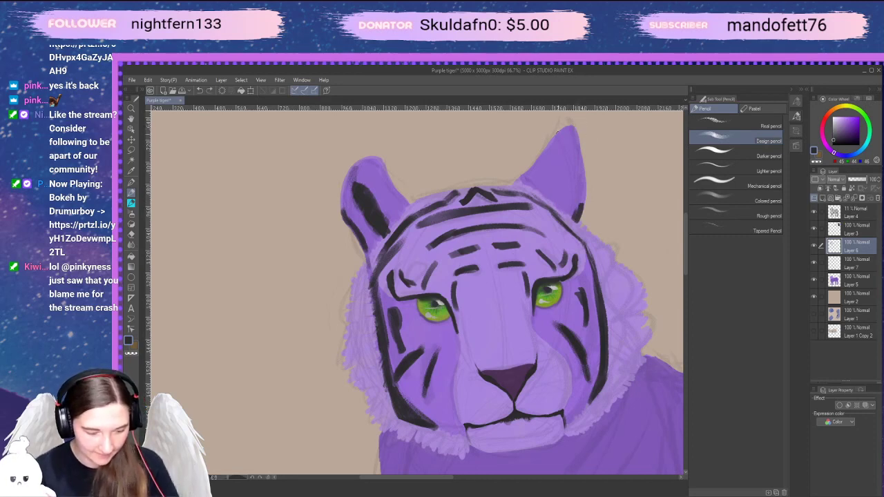
drag(571, 129, 553, 175)
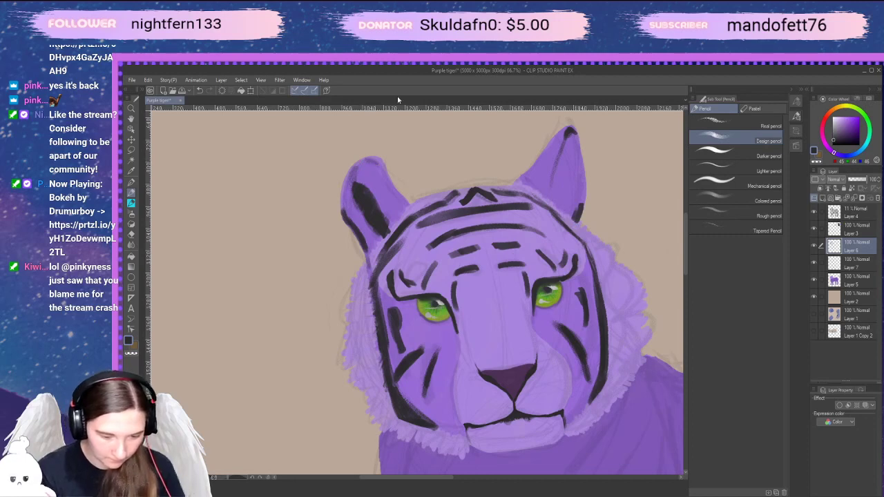
drag(364, 160, 383, 164)
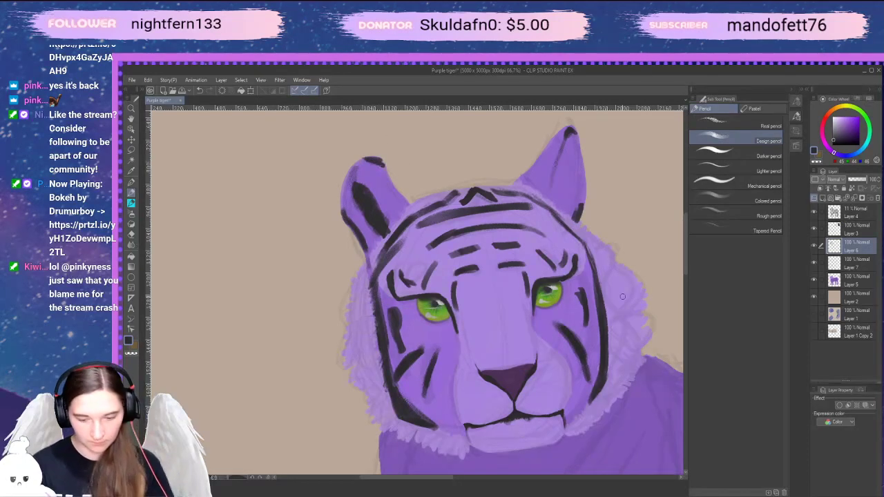
drag(569, 131, 571, 134)
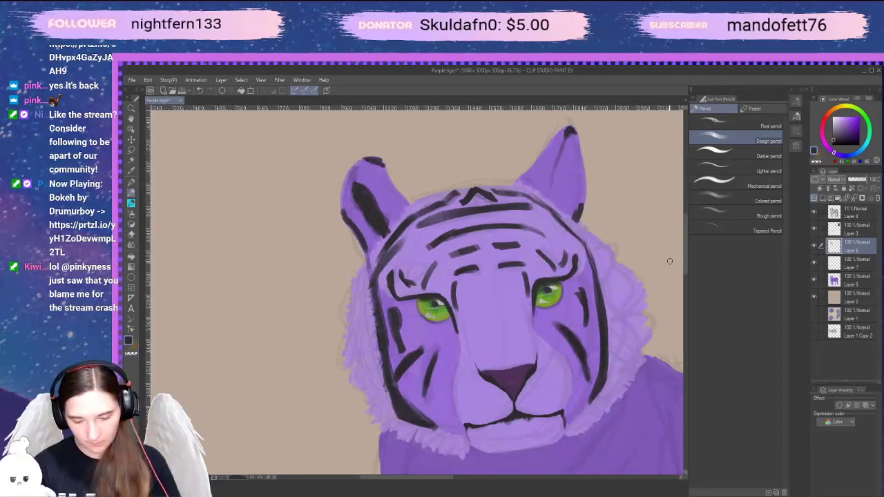
Erase the thin stroke inside the right ear and repaint it as a bolder black stripe from the tip toward the inner base
key(space)
mouse_move(643, 373)
mouse_down()
mouse_move(642, 353)
mouse_move(636, 389)
mouse_up()
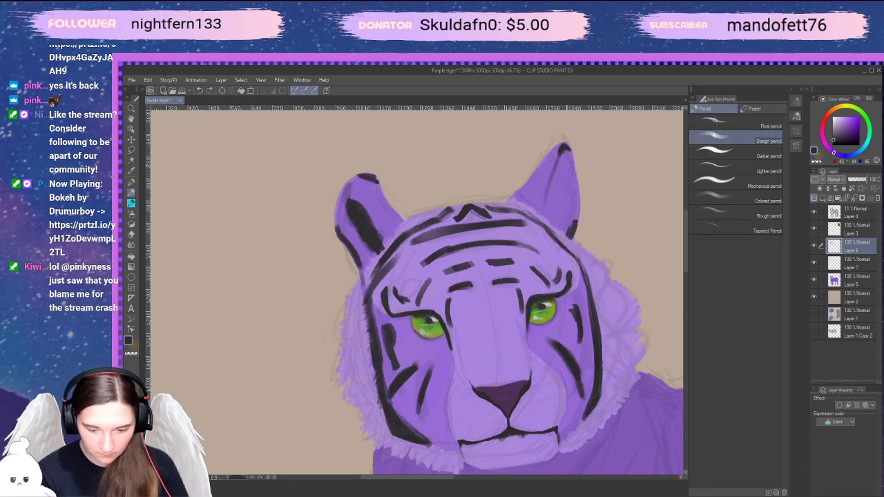
key(e)
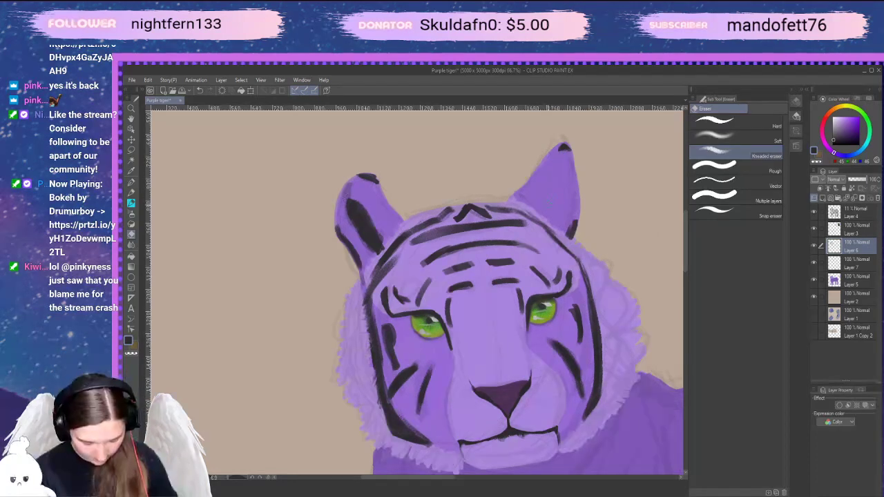
key(p)
drag(562, 145, 535, 182)
key(ctrl+z)
drag(561, 144, 533, 198)
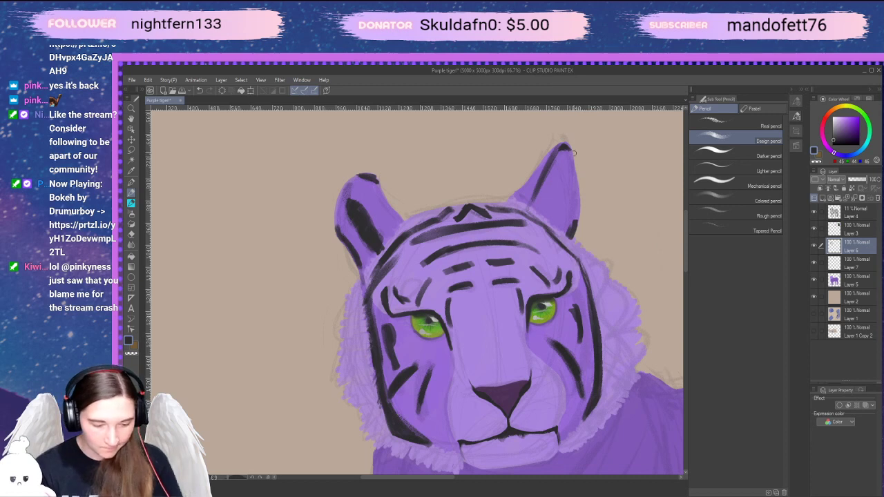
Extend the black mark at the outer base of the right ear inward and erase it back
drag(563, 226, 571, 229)
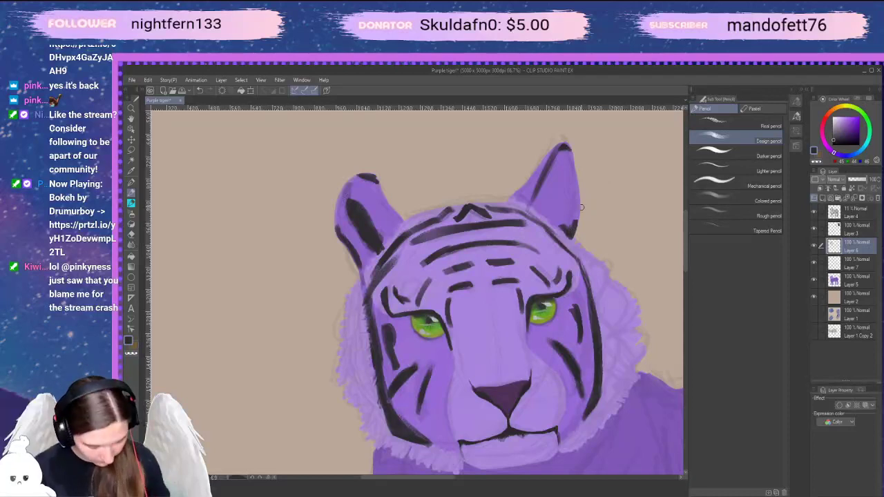
key(e)
drag(566, 232, 568, 229)
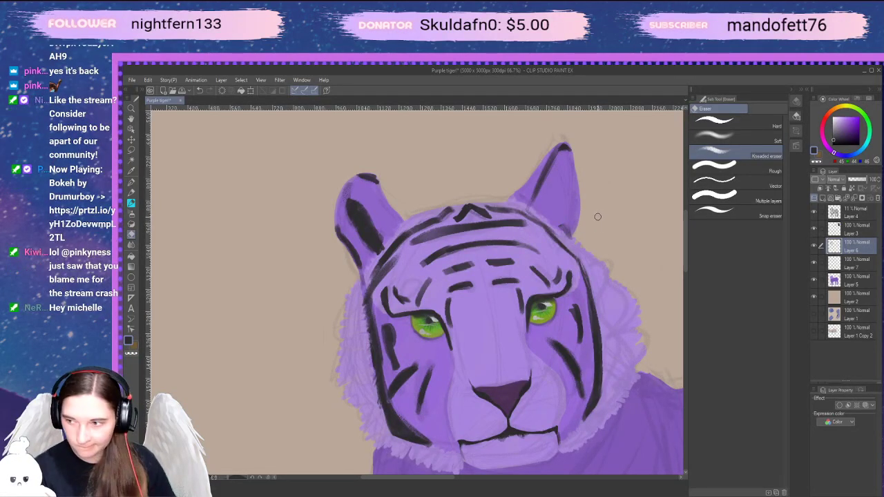
Erase the peaked mark at the centre of the tiger's crown and repaint it as a smaller, more compact peak
key(p)
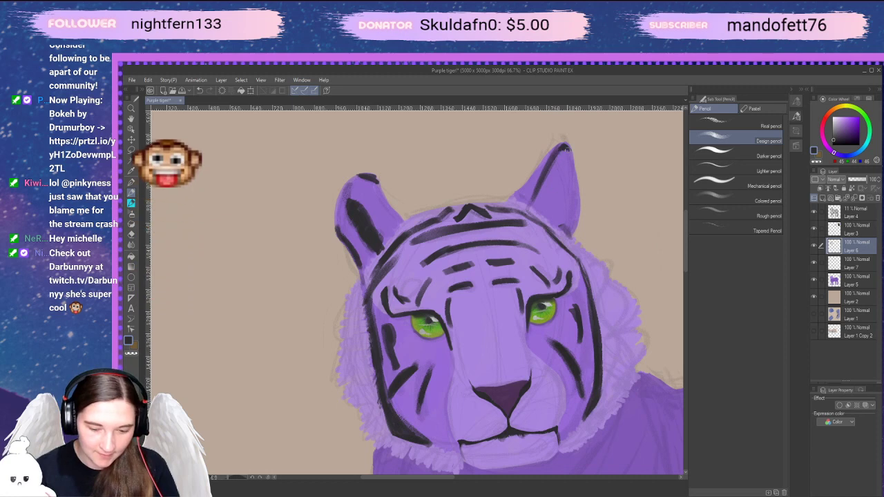
key(space)
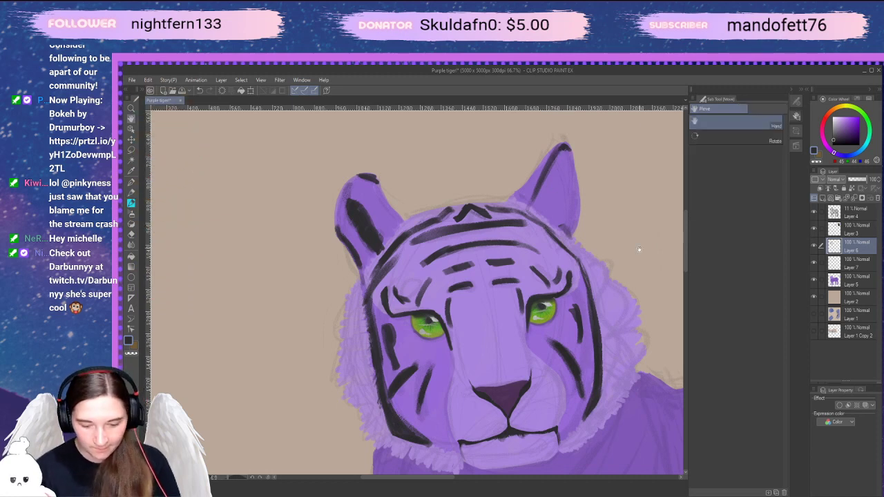
mouse_move(637, 267)
mouse_down()
mouse_move(611, 245)
mouse_move(622, 274)
mouse_up()
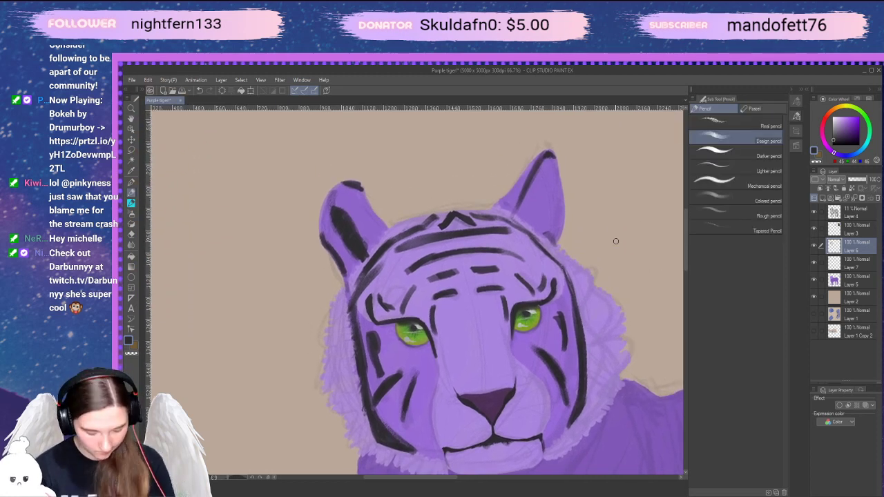
key(e)
drag(446, 225, 457, 218)
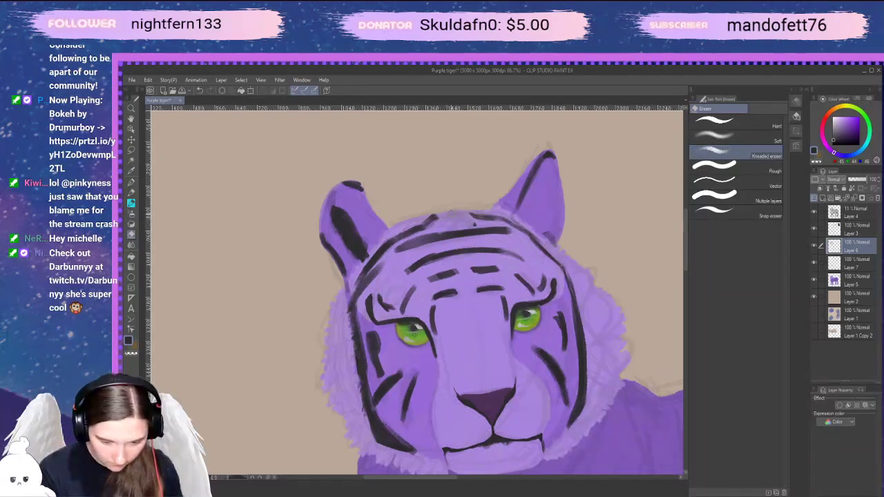
key(p)
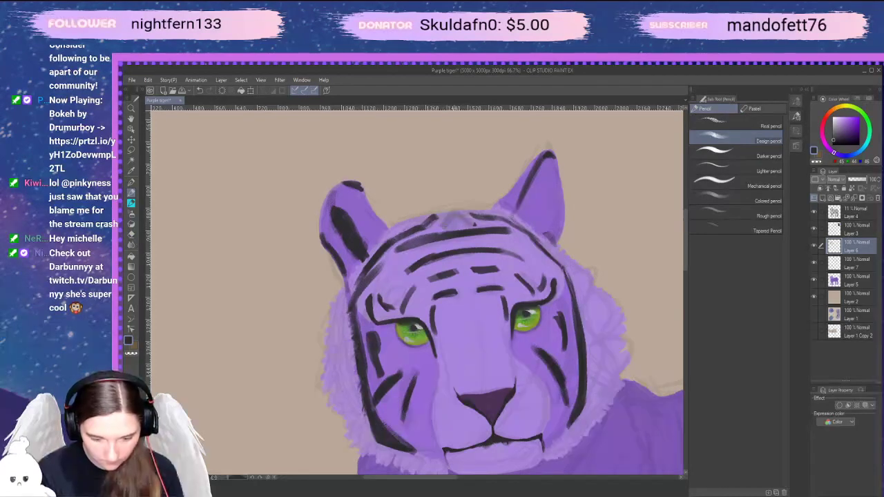
mouse_move(453, 219)
mouse_down()
mouse_move(445, 226)
mouse_move(459, 214)
mouse_move(446, 222)
mouse_up()
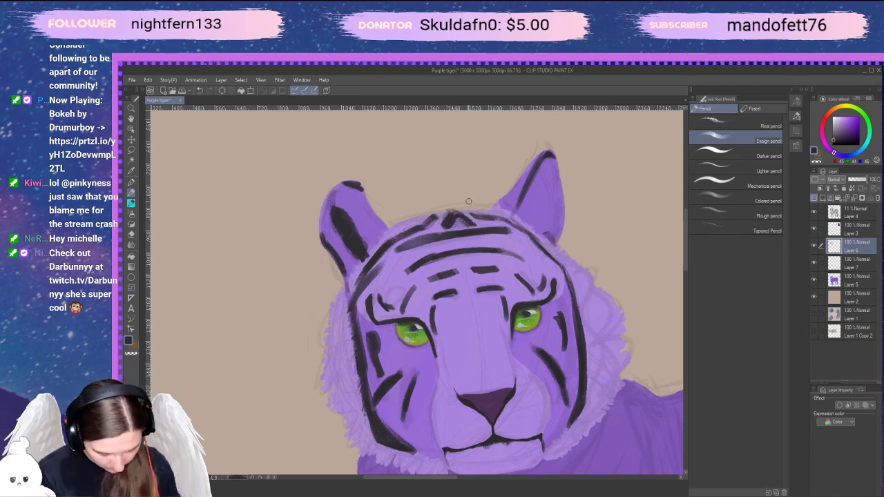
Touch up the crown's central peaked mark by thickening its top with the Design pencil
key(e)
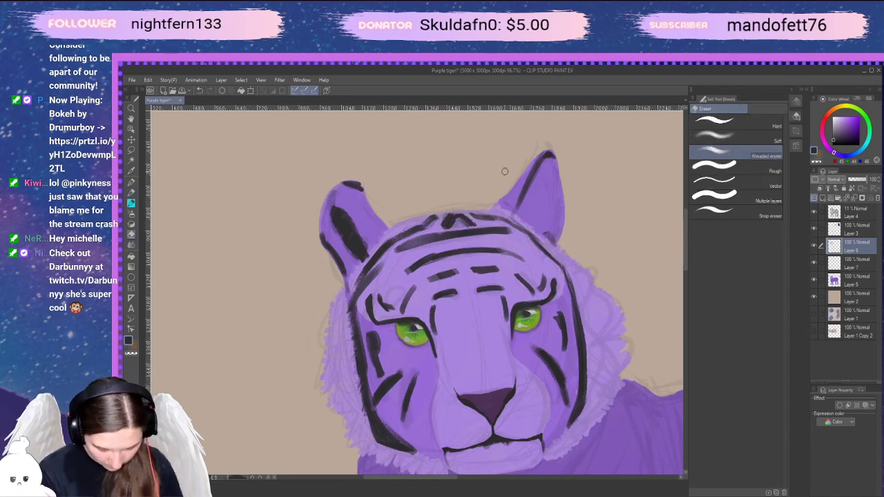
key(p)
key(p)
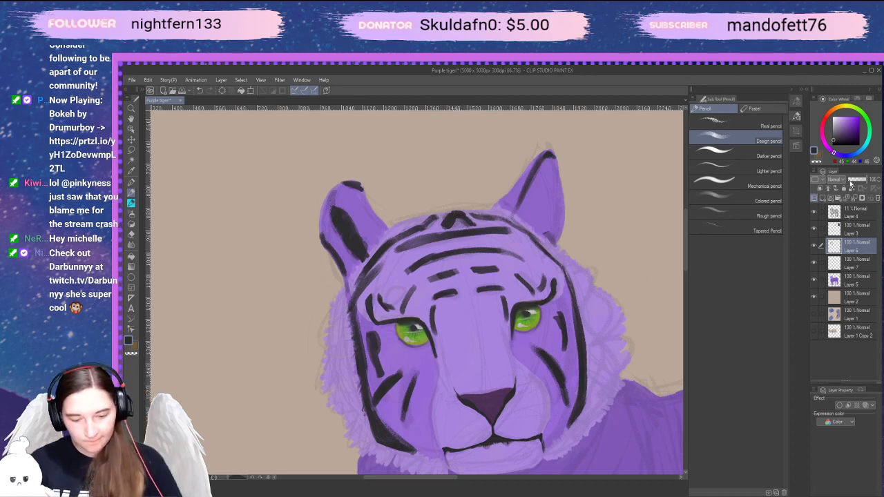
key(space)
drag(625, 407, 651, 380)
key(e)
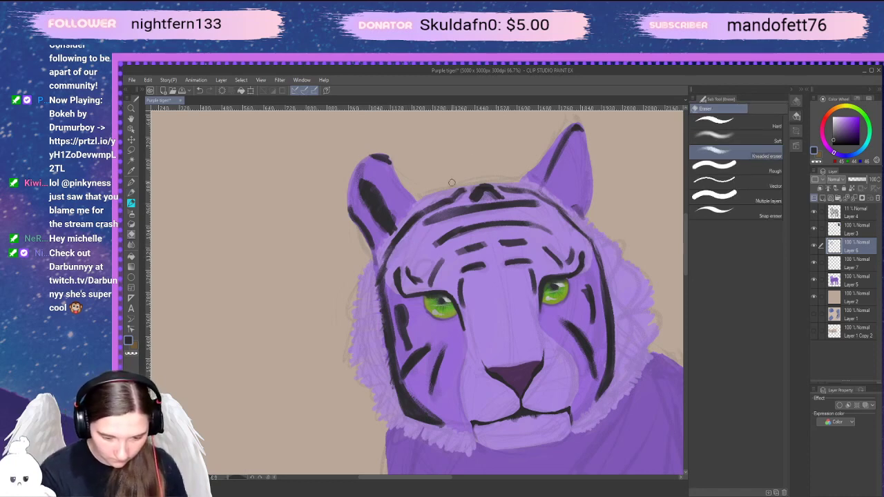
key(p)
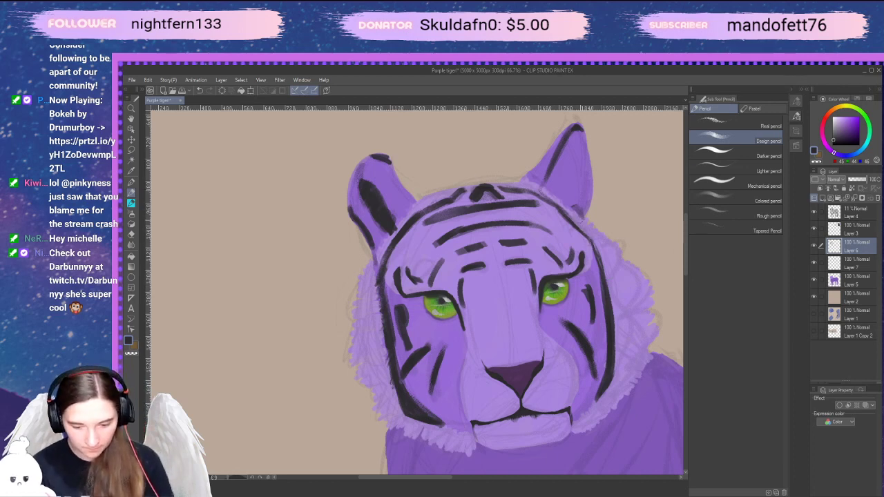
Examine the whole tiger and its painted face markings from a full view and up close
scroll(635, 330, down, 8)
drag(631, 434, 446, 259)
scroll(537, 312, down, 2)
key(space)
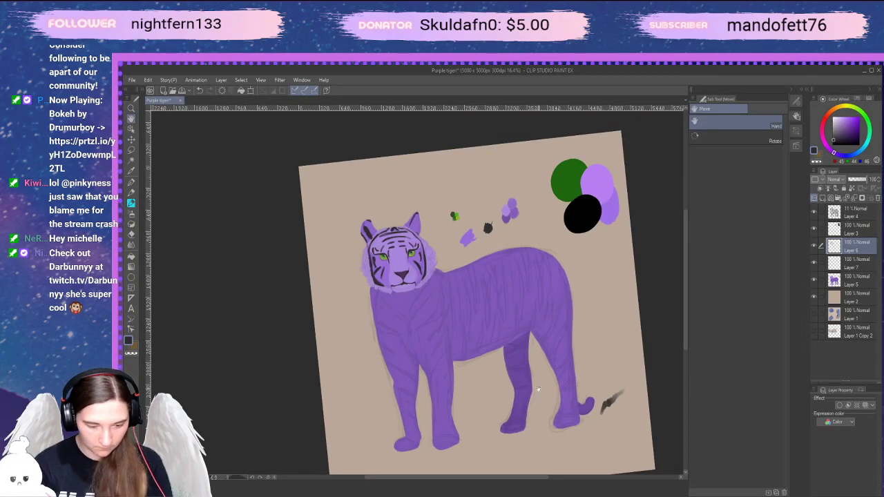
mouse_move(541, 389)
mouse_down()
mouse_move(561, 387)
mouse_move(529, 387)
mouse_move(544, 398)
mouse_up()
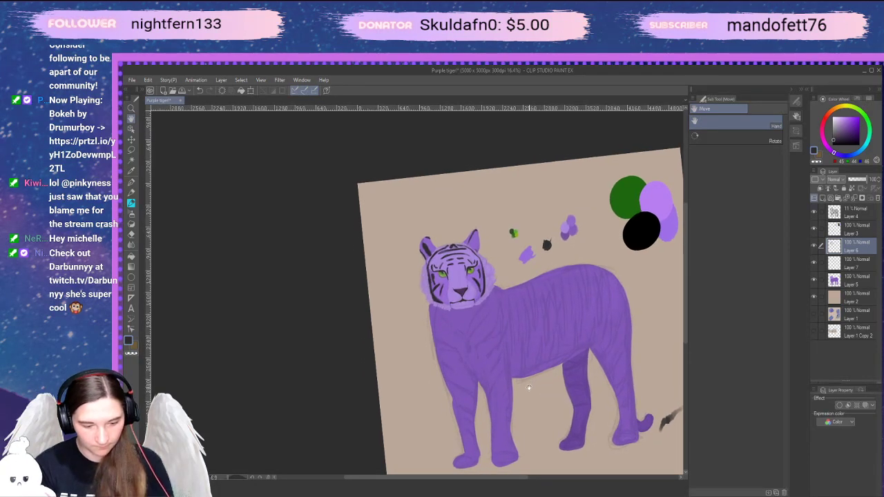
scroll(525, 391, up, 4)
scroll(518, 388, up, 1)
drag(478, 384, 494, 413)
scroll(483, 407, up, 1)
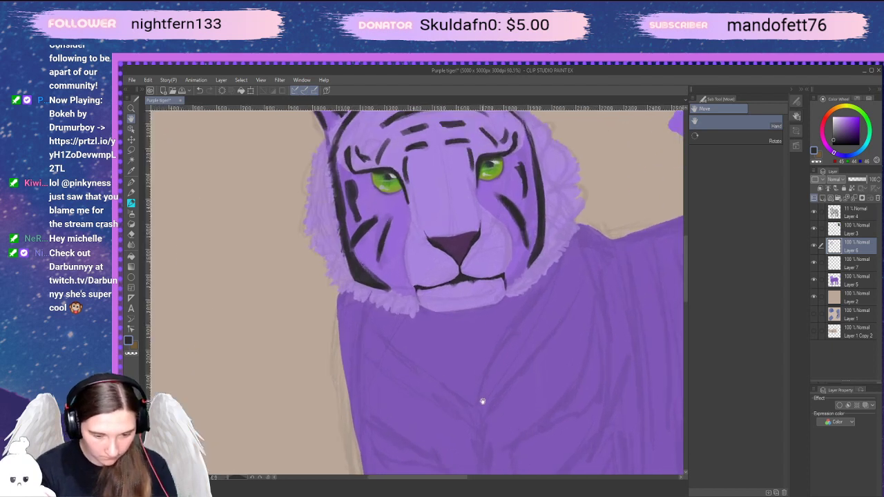
Paint short, thin black whisker marks on both sides of the muzzle with the Design pencil
key(p)
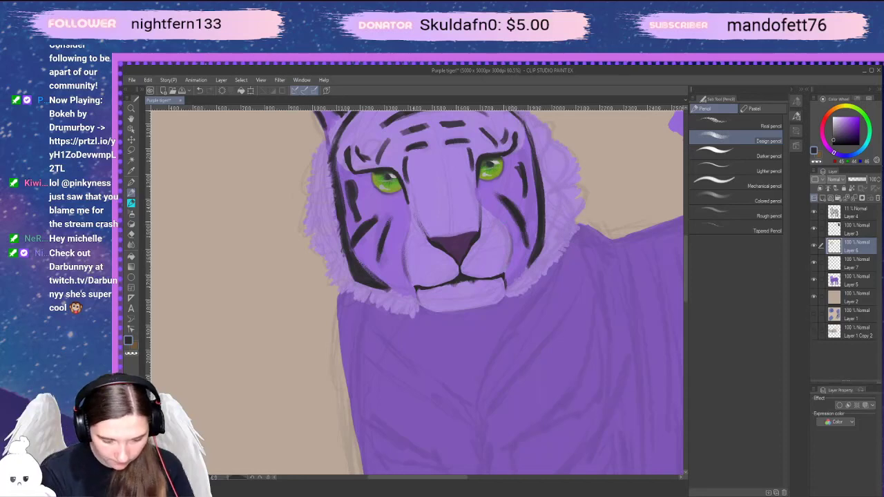
drag(485, 252, 502, 245)
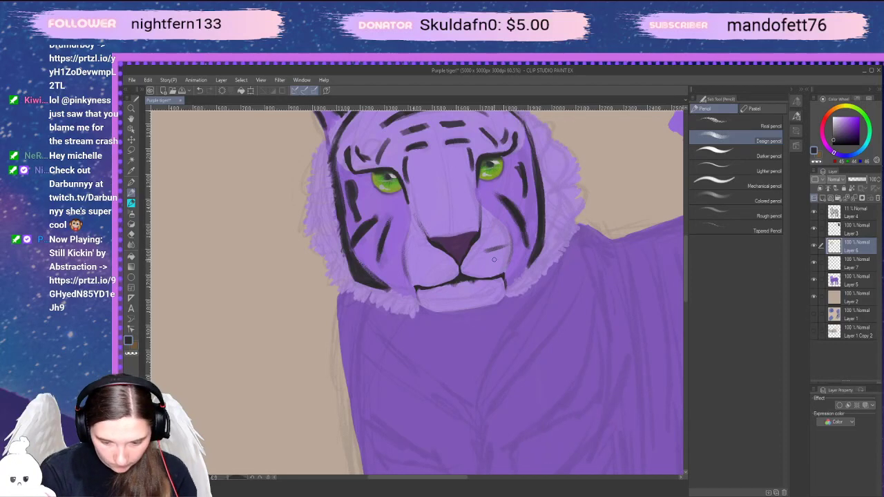
drag(491, 259, 511, 257)
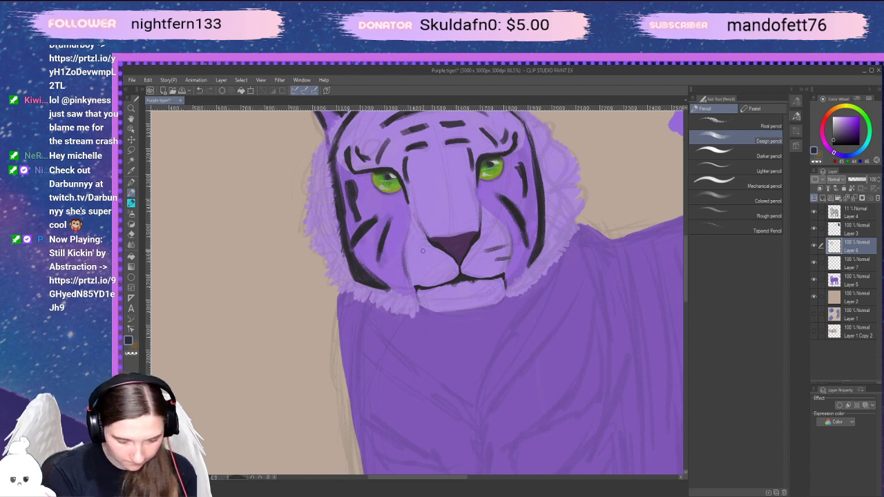
drag(404, 258, 427, 259)
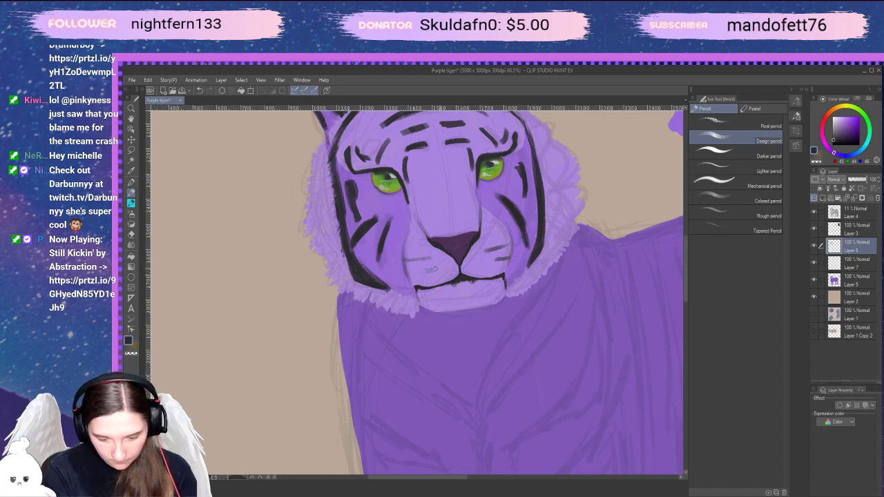
mouse_move(428, 271)
mouse_down()
mouse_move(440, 268)
mouse_move(432, 269)
mouse_up()
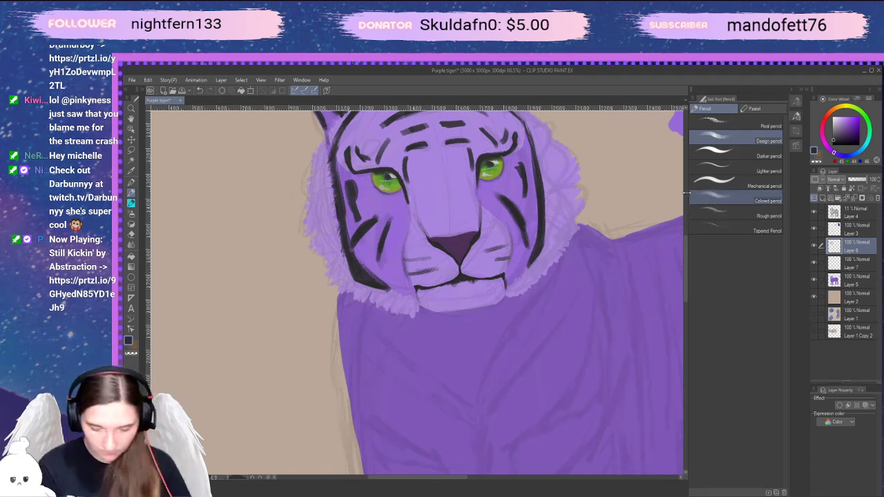
Examine the face and muzzle markings with the Layer 4 sketch briefly hidden and shown again
key(h)
mouse_move(587, 292)
mouse_down()
mouse_move(584, 335)
mouse_move(595, 337)
mouse_up()
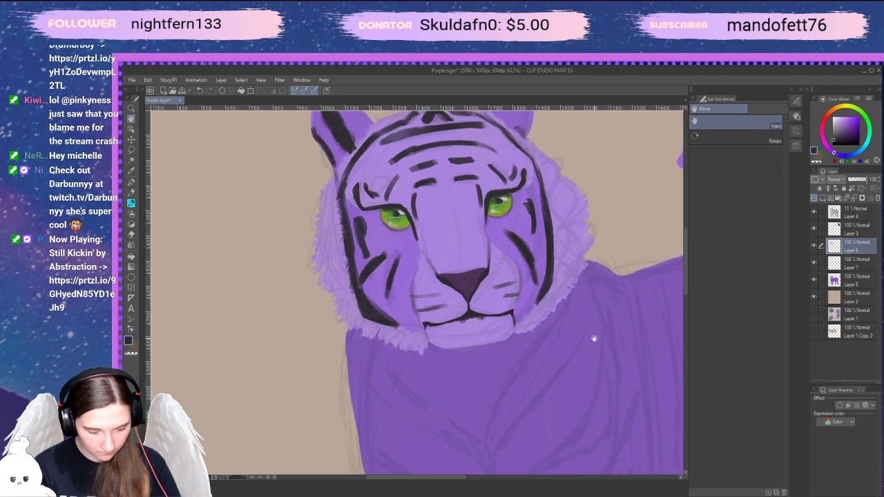
key(p)
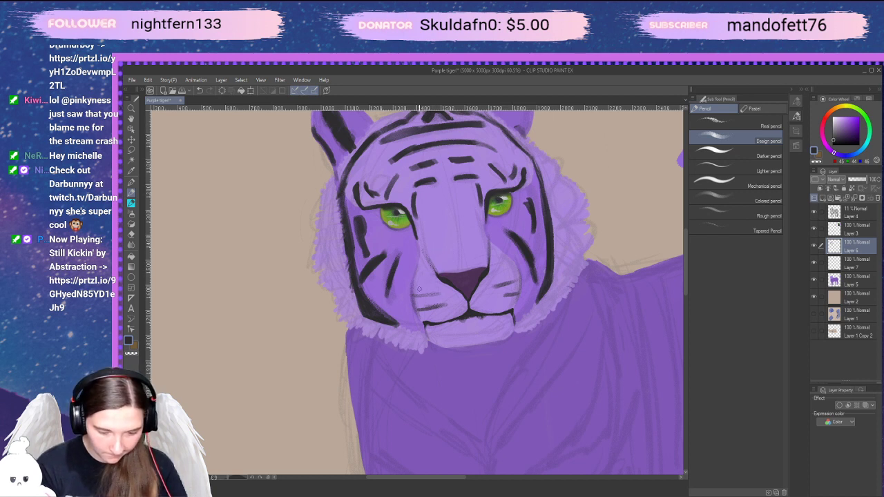
key(h)
drag(568, 375, 566, 394)
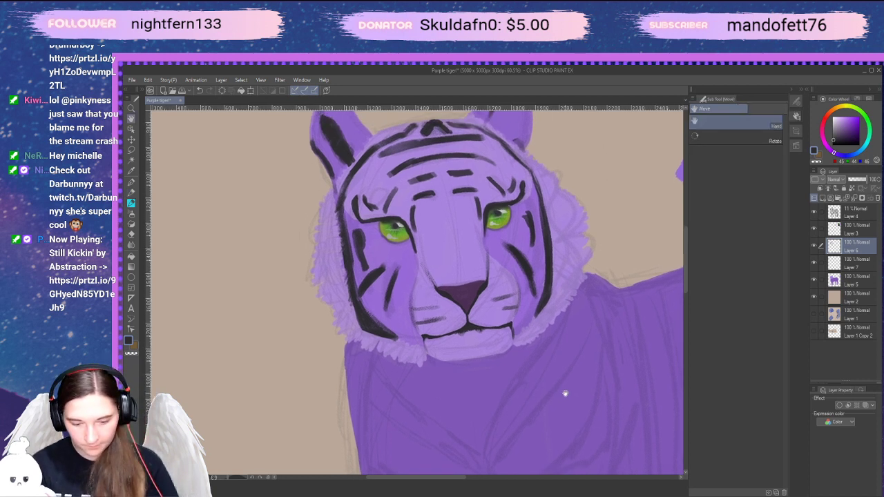
key(p)
click(813, 213)
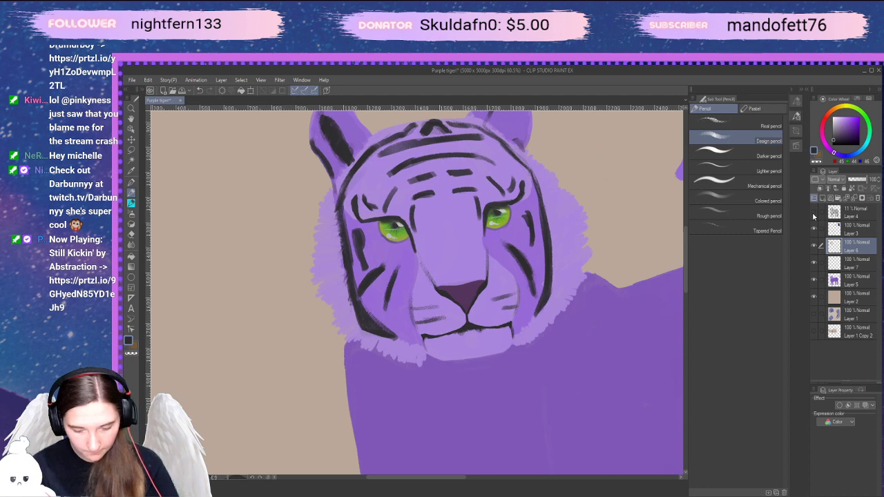
click(813, 214)
Compare the finished face with the unstriped body at several magnifications, briefly hiding and reshowing the Layer 4 sketch
key(space)
mouse_move(566, 403)
mouse_down()
mouse_move(582, 449)
mouse_move(570, 370)
mouse_move(578, 339)
mouse_move(579, 381)
mouse_up()
scroll(578, 339, down, 3)
key(space)
scroll(576, 387, down, 1)
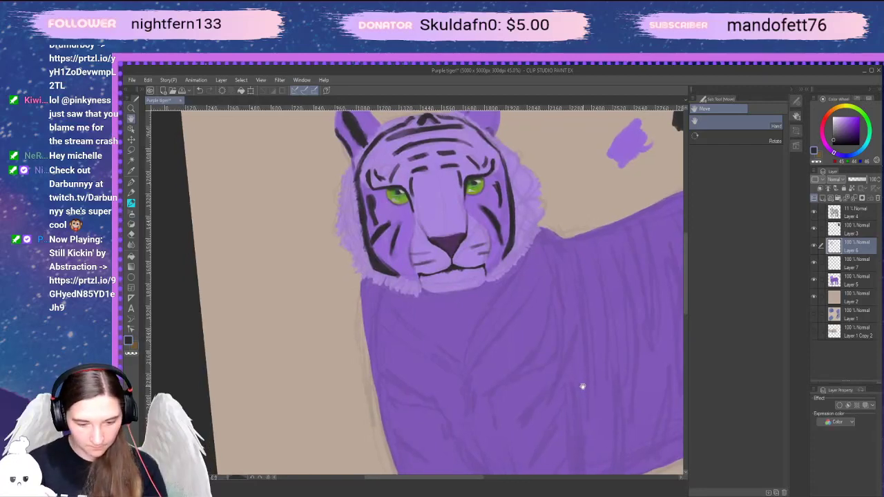
key(p)
scroll(577, 384, down, 1)
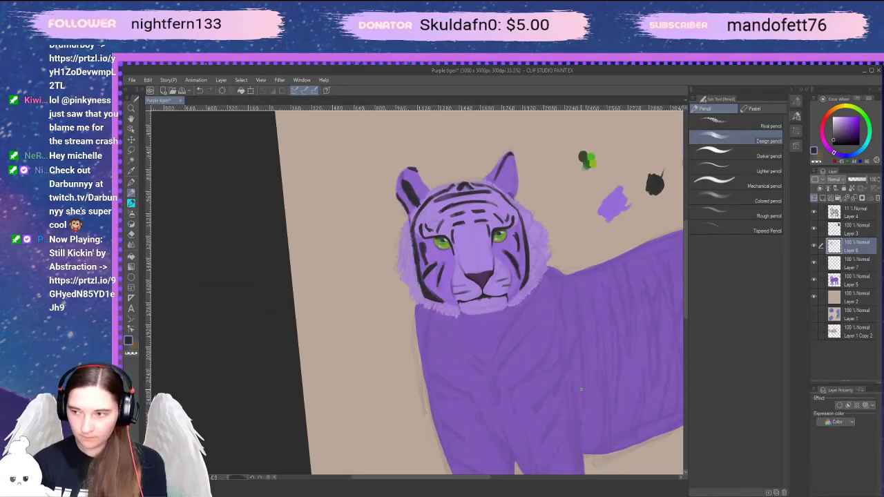
key(h)
scroll(608, 391, up, 2)
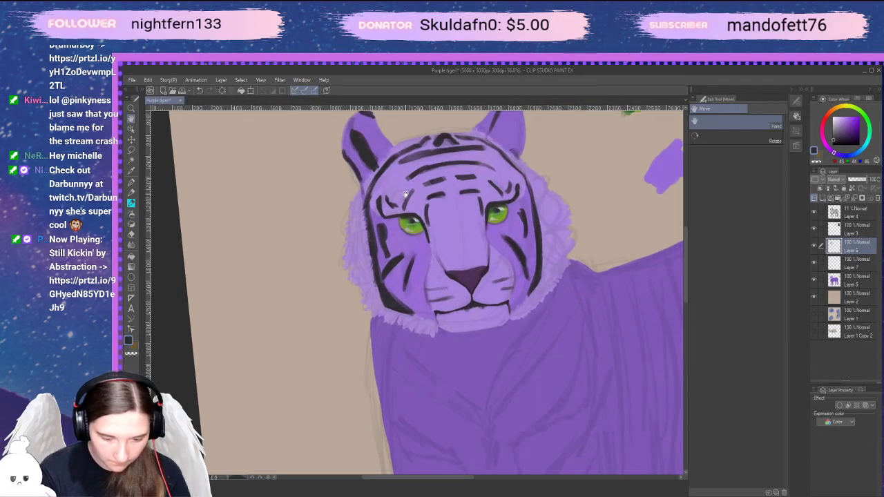
key(p)
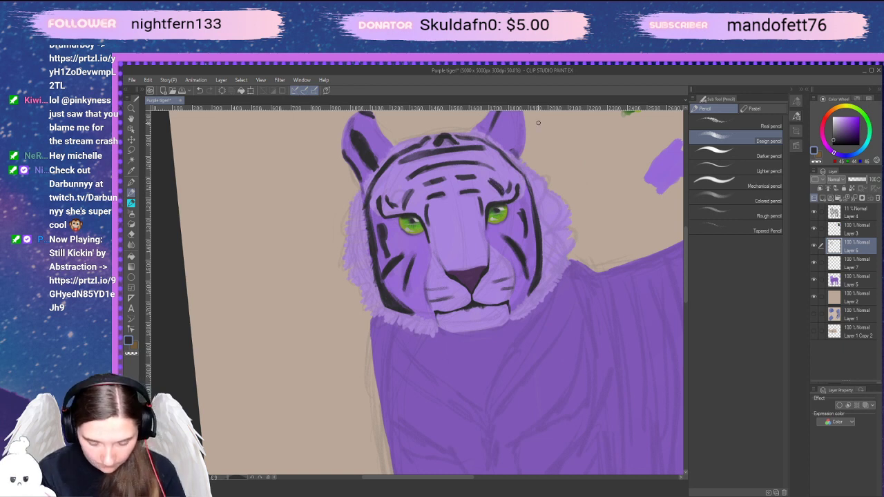
key(space)
mouse_move(570, 334)
mouse_down()
mouse_move(584, 359)
mouse_move(589, 342)
mouse_move(566, 308)
mouse_move(568, 316)
mouse_up()
scroll(569, 316, down, 2)
key(space)
drag(568, 352, 556, 376)
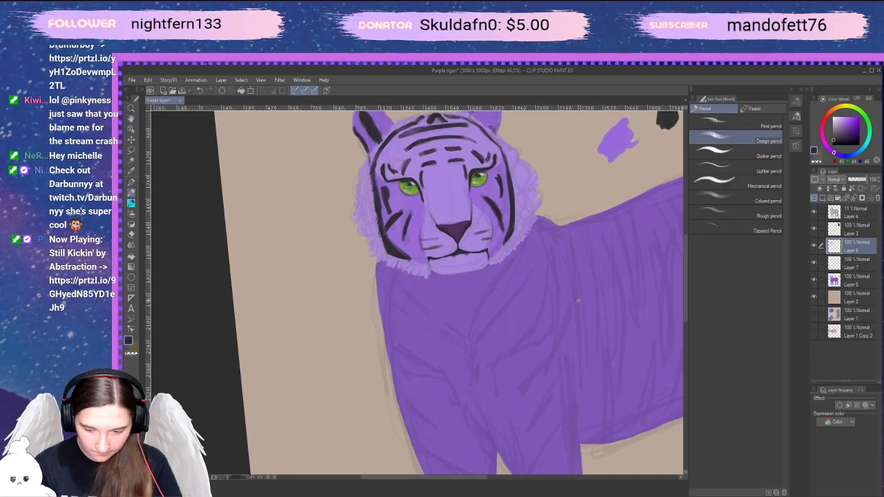
click(814, 214)
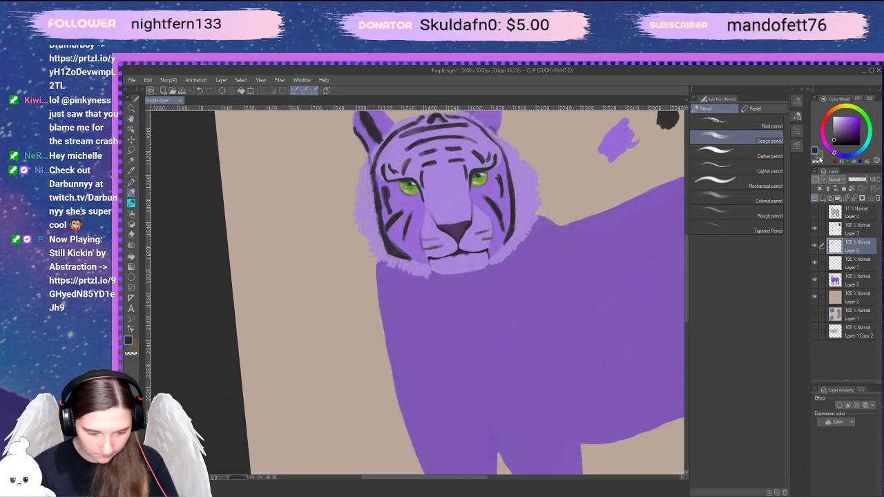
click(814, 212)
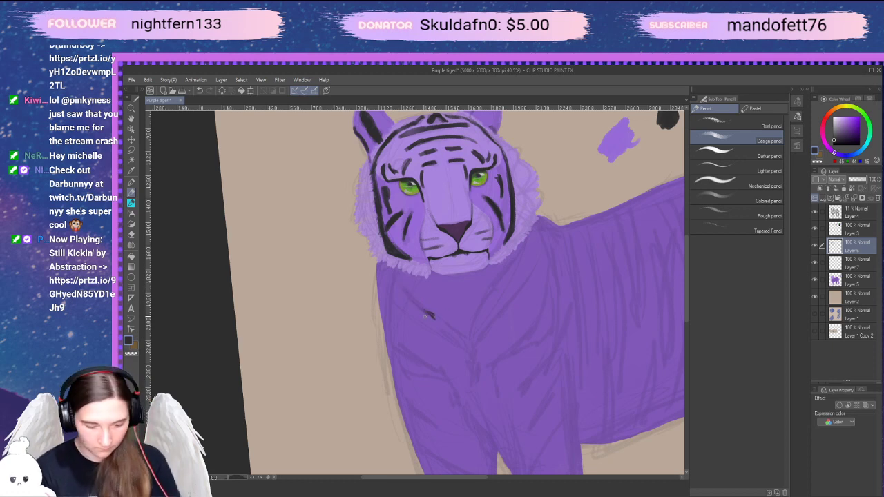
mouse_move(428, 314)
mouse_down()
mouse_move(408, 295)
mouse_move(433, 316)
mouse_up()
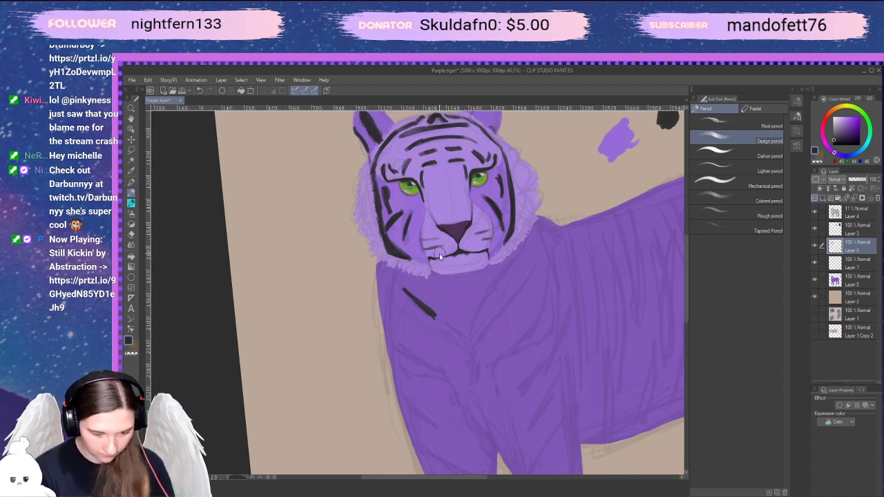
key(ctrl+z)
key(ctrl+z)
drag(408, 290, 438, 316)
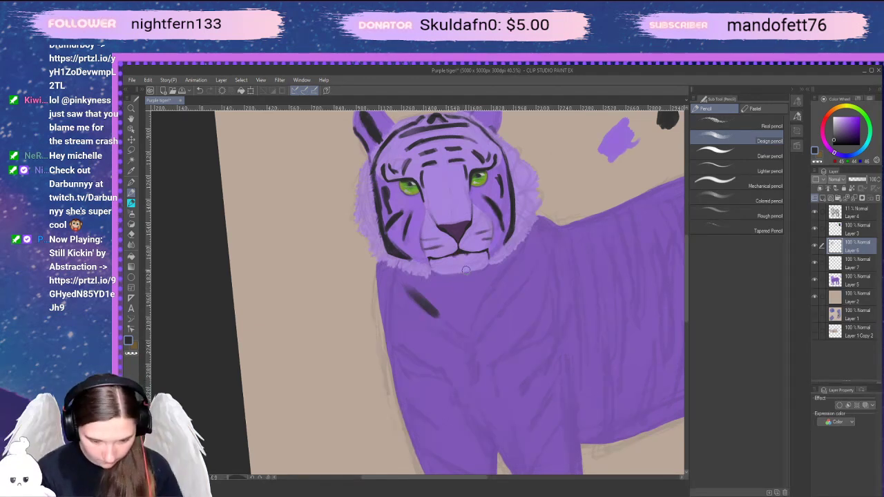
key(ctrl+z)
key(ctrl+z)
drag(409, 290, 438, 318)
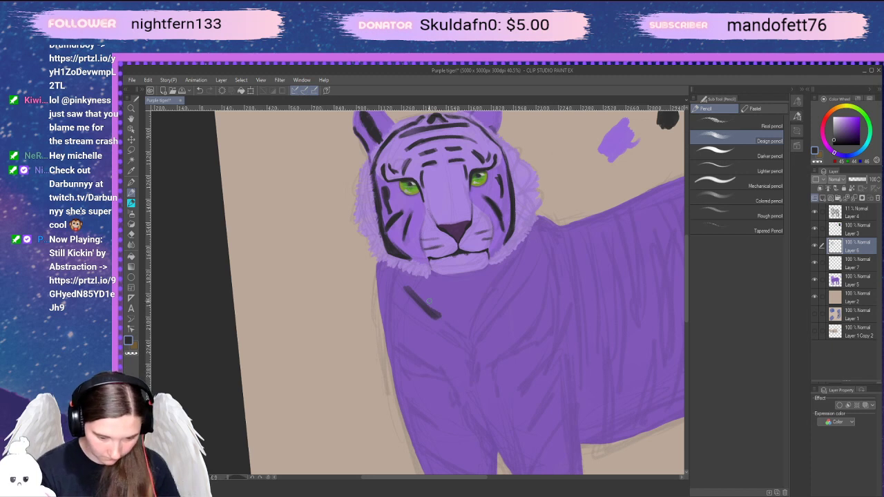
drag(403, 286, 441, 318)
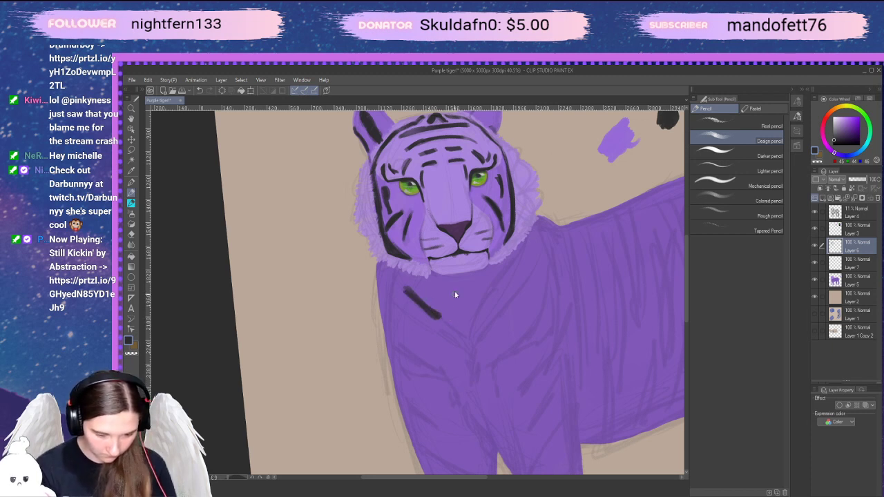
key(ctrl+z)
key(ctrl+z)
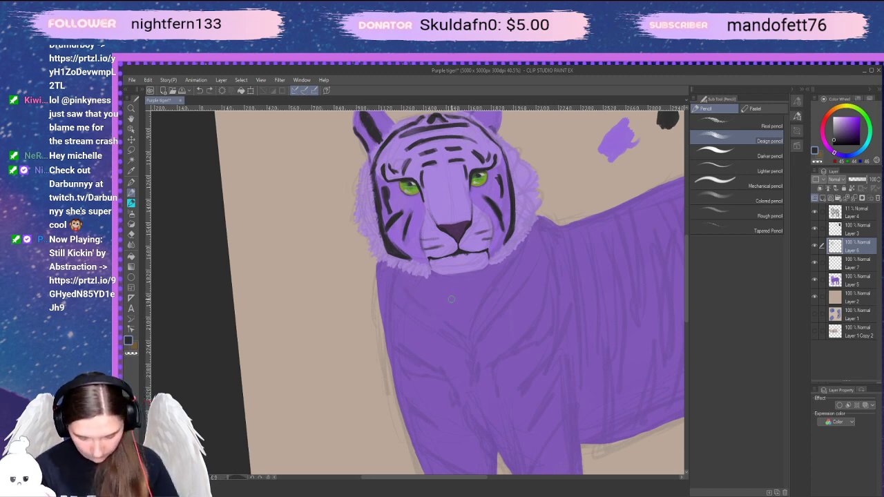
drag(402, 290, 440, 319)
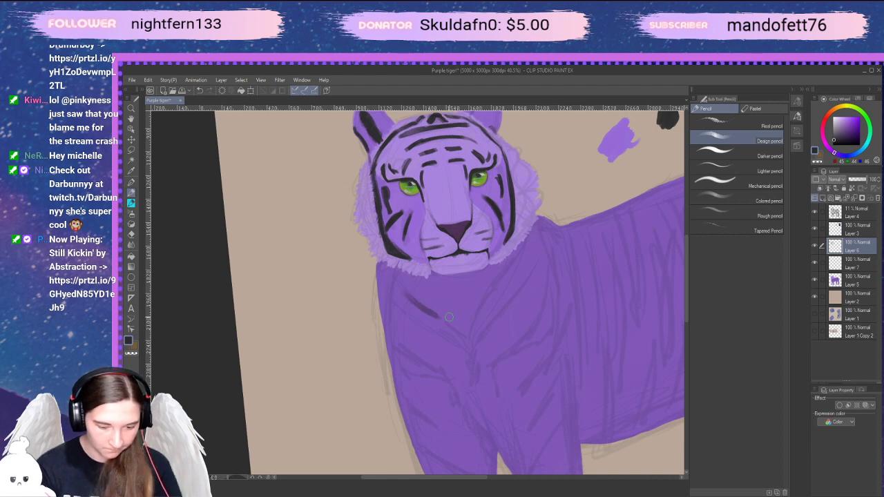
mouse_move(405, 291)
mouse_down()
mouse_move(447, 328)
mouse_move(447, 289)
mouse_up()
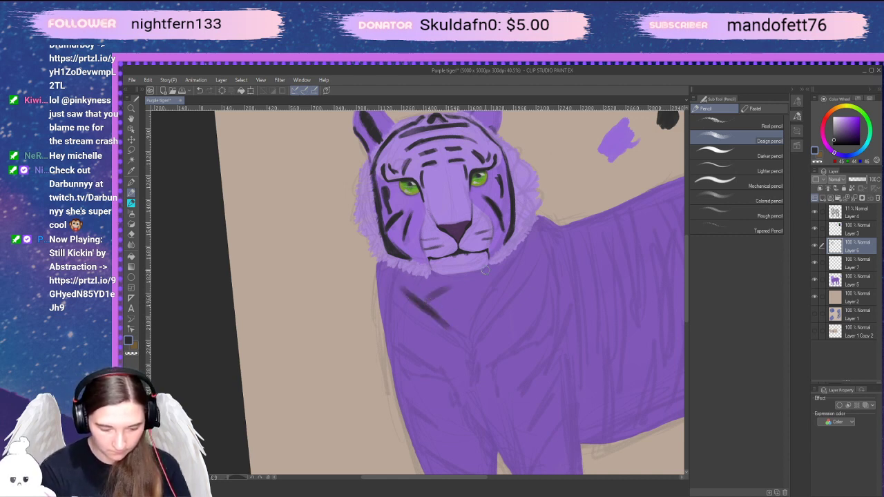
key(ctrl+z)
key(ctrl+z)
key(ctrl+z)
key(ctrl+z)
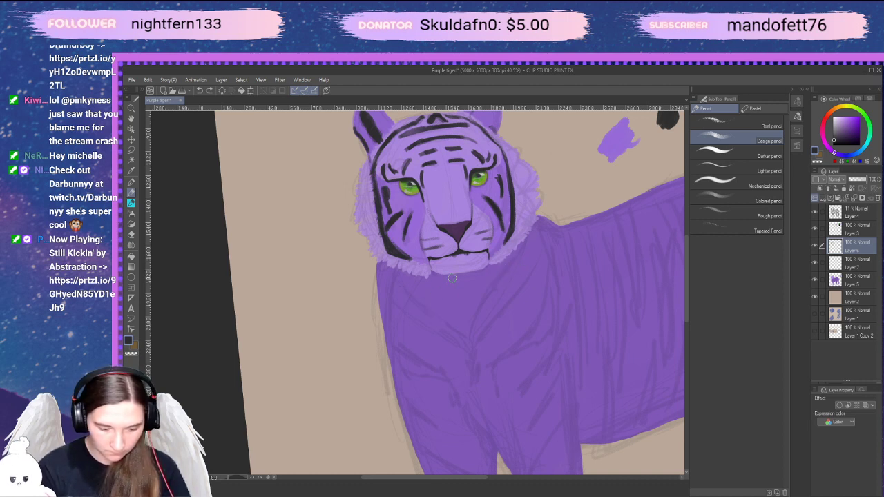
Paint the black stripes below the chin: a left diagonal with a branch toward the chin and an opposing right diagonal
mouse_move(453, 277)
mouse_down()
mouse_move(425, 297)
mouse_move(435, 316)
mouse_move(403, 287)
mouse_move(447, 321)
mouse_up()
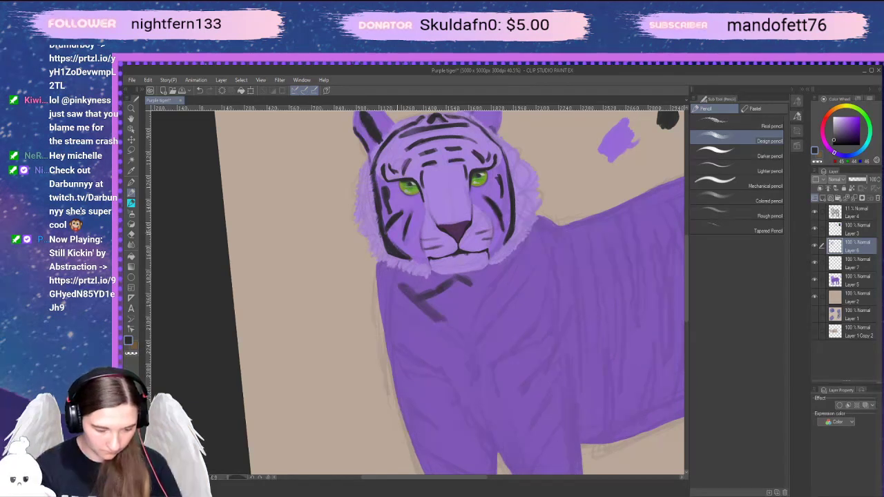
key(ctrl+z)
drag(399, 284, 440, 316)
key(ctrl+z)
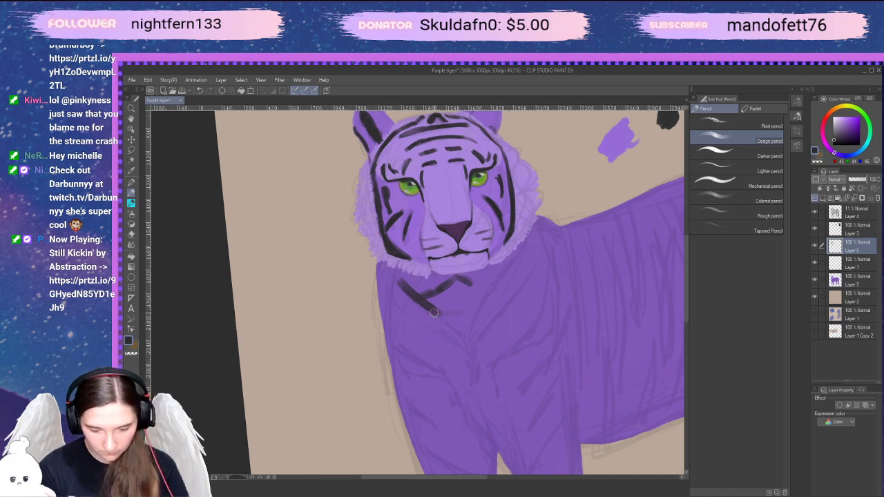
drag(459, 315, 510, 280)
key(ctrl+z)
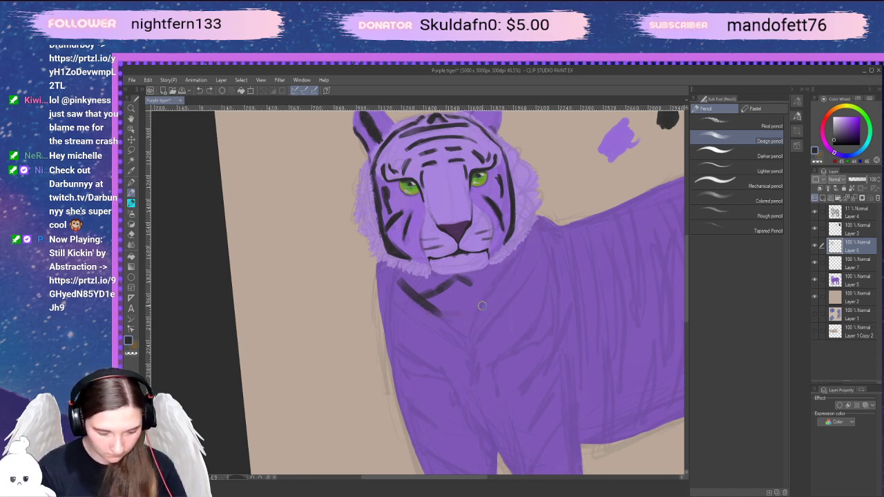
drag(462, 309, 486, 283)
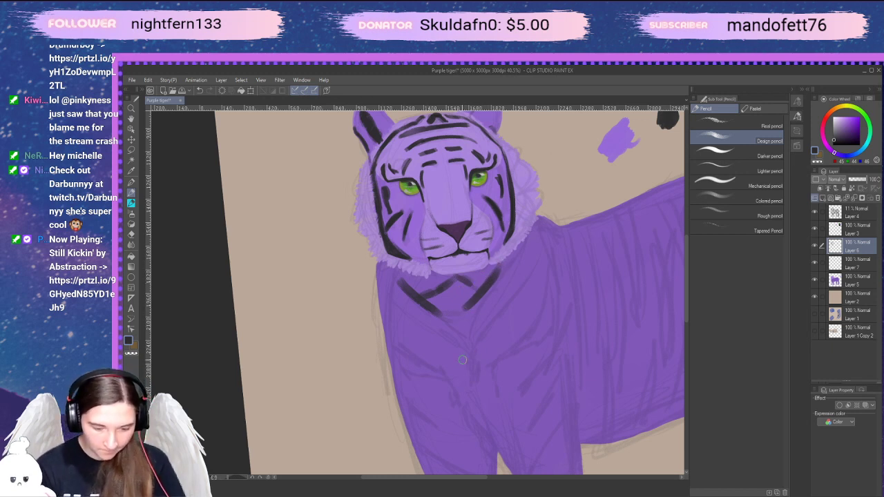
Paint two long curved black stripes from the neck below the right cheek fur down to the centre of the chest
mouse_move(472, 361)
mouse_down()
mouse_move(514, 302)
mouse_move(542, 249)
mouse_up()
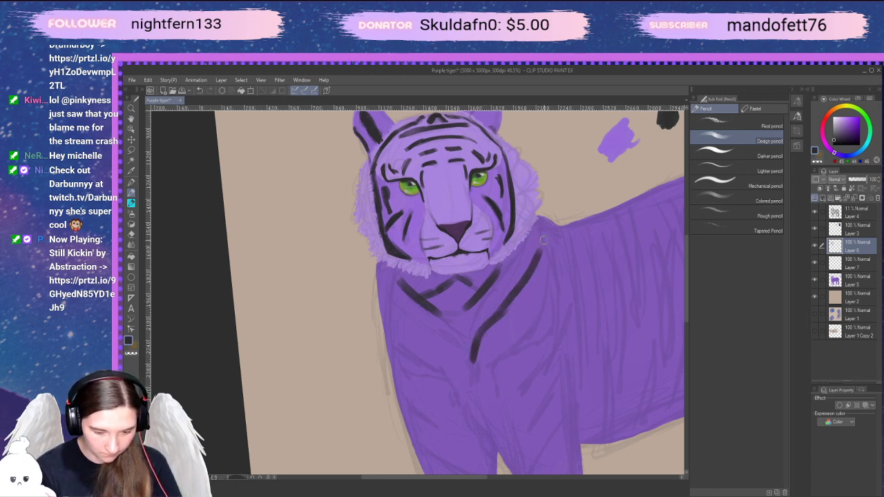
key(ctrl+z)
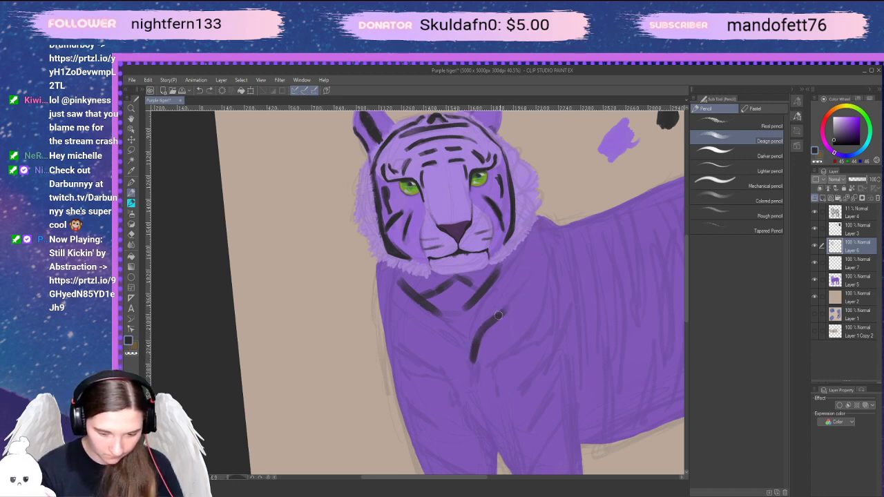
mouse_move(494, 318)
mouse_down()
mouse_move(523, 237)
mouse_move(532, 262)
mouse_move(519, 319)
mouse_up()
mouse_move(534, 252)
mouse_down()
mouse_move(518, 319)
mouse_move(526, 301)
mouse_move(470, 352)
mouse_up()
key(ctrl+z)
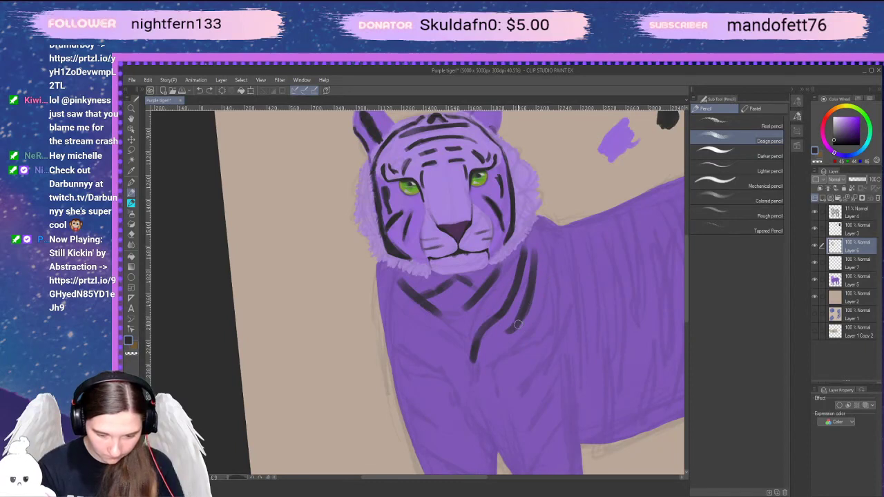
mouse_move(511, 330)
mouse_down()
mouse_move(471, 381)
mouse_move(480, 370)
mouse_move(470, 381)
mouse_move(477, 396)
mouse_up()
drag(470, 360, 480, 407)
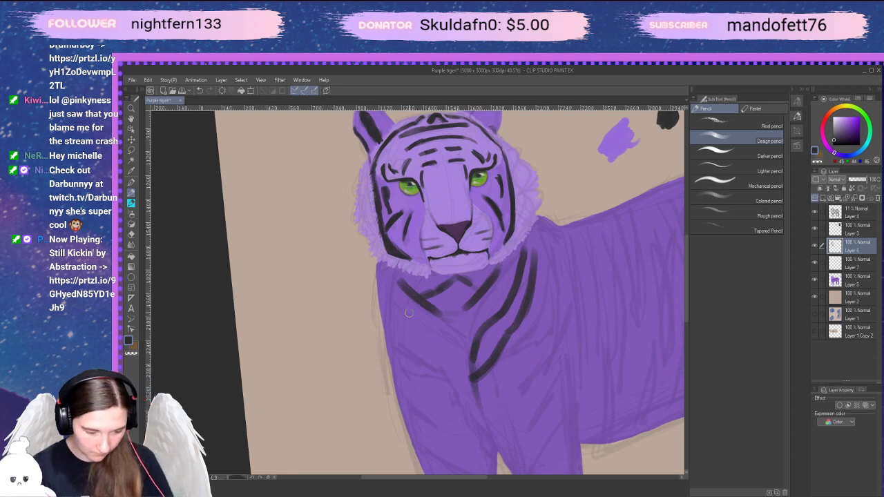
Paint a long curved black stripe from the neck's left edge down to the chest centre, meeting the right stripes, and clean up the junction
mouse_move(469, 362)
mouse_down()
mouse_move(418, 309)
mouse_move(455, 334)
mouse_move(468, 361)
mouse_move(458, 344)
mouse_move(401, 306)
mouse_move(379, 267)
mouse_move(473, 331)
mouse_move(473, 358)
mouse_move(457, 339)
mouse_move(392, 318)
mouse_up()
key(ctrl+z)
drag(468, 361, 383, 293)
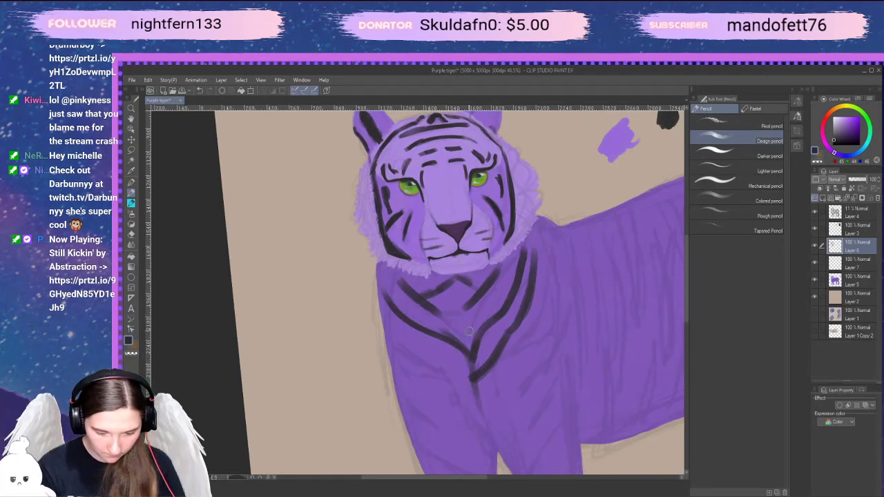
key(ctrl+z)
mouse_move(469, 355)
mouse_down()
mouse_move(436, 334)
mouse_move(381, 275)
mouse_up()
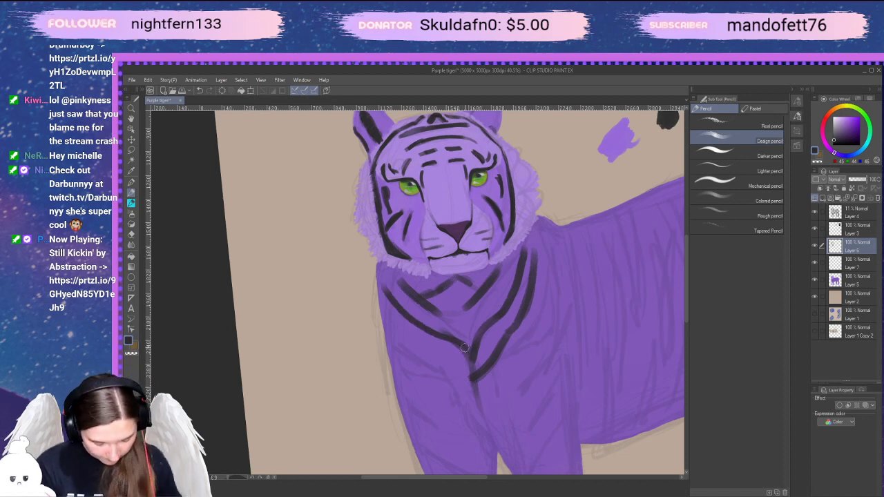
key(e)
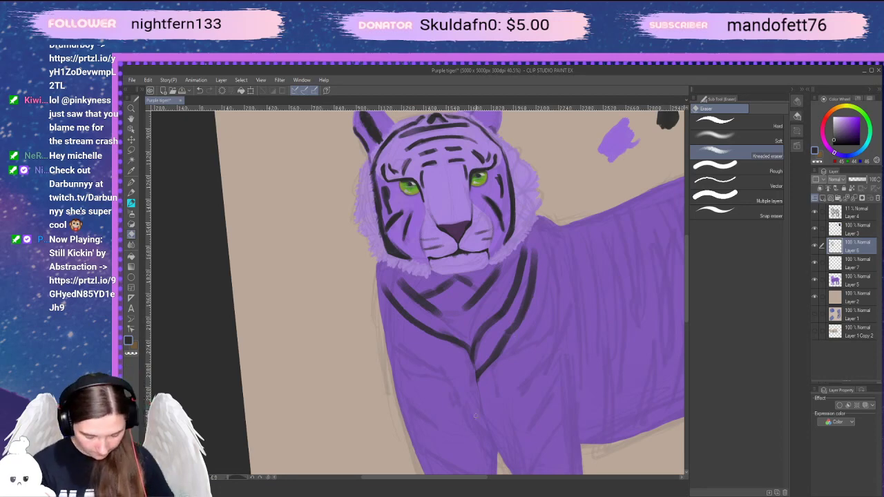
Paint a second black stripe outside the first, from the left side of the neck down to the lower chest point
key(p)
key(space)
drag(585, 367, 571, 373)
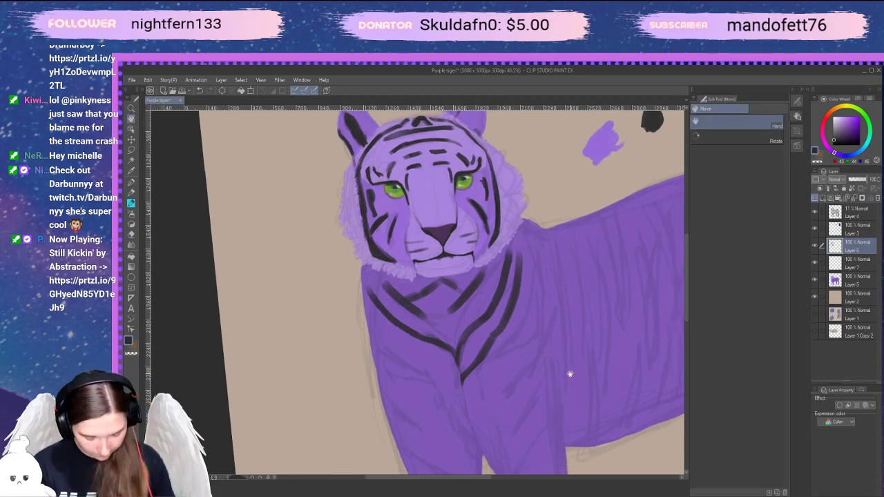
key(shift+space)
mouse_move(579, 324)
mouse_down()
mouse_move(573, 348)
mouse_move(538, 392)
mouse_up()
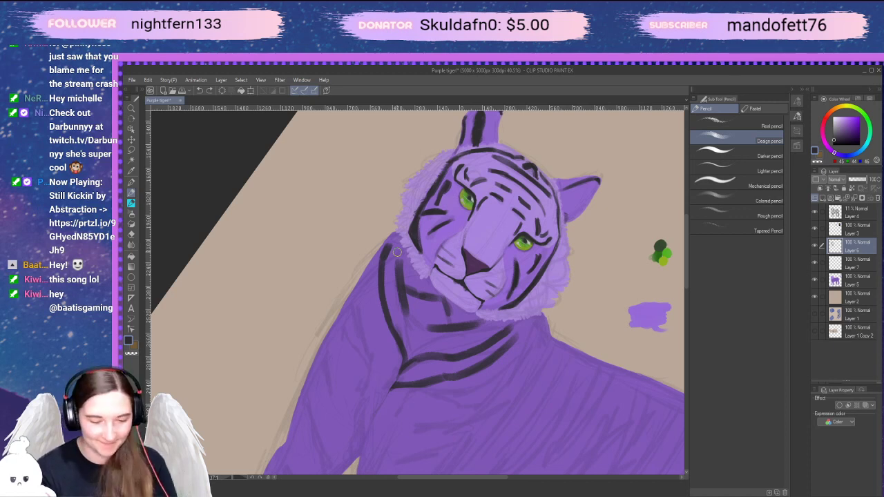
drag(397, 252, 408, 238)
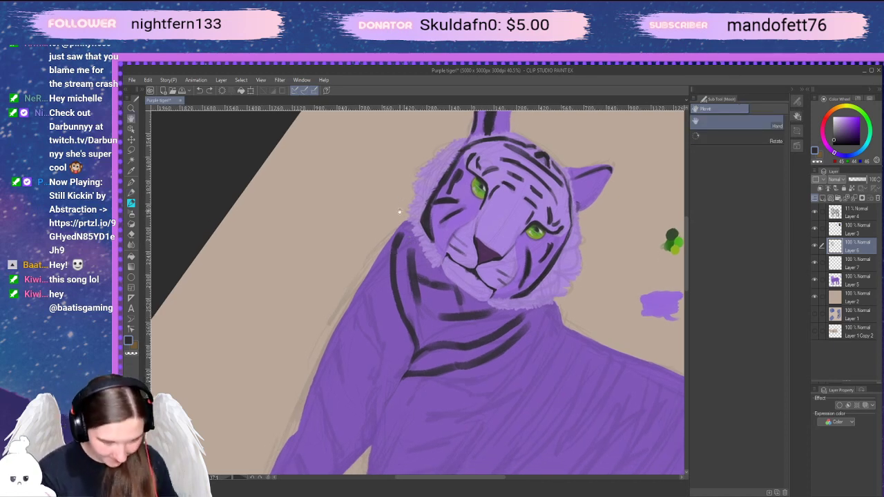
key(e)
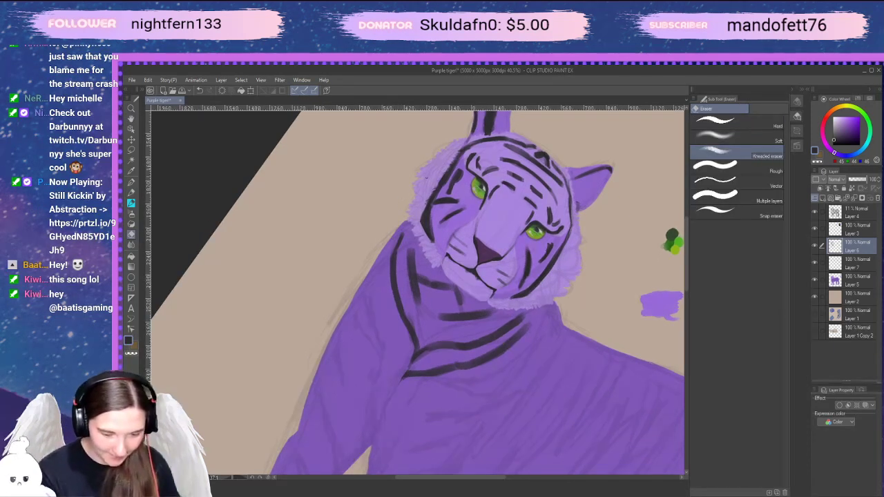
key(p)
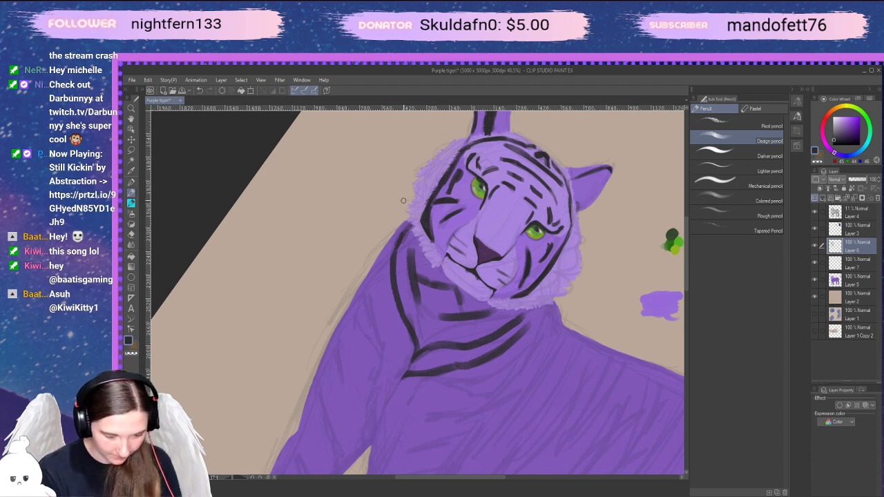
mouse_move(389, 258)
mouse_down()
mouse_move(388, 299)
mouse_move(395, 247)
mouse_move(383, 293)
mouse_move(394, 312)
mouse_move(381, 292)
mouse_move(398, 384)
mouse_up()
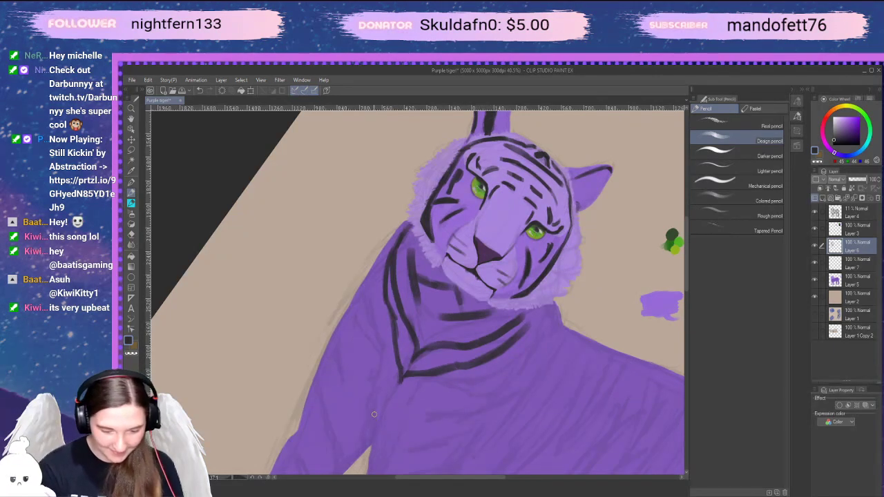
Erase uneven parts of the outer left chest stripe and repaint its lower stretch up from the chest point
key(r)
mouse_move(505, 400)
mouse_down()
mouse_move(527, 375)
mouse_move(505, 397)
mouse_up()
key(p)
key(e)
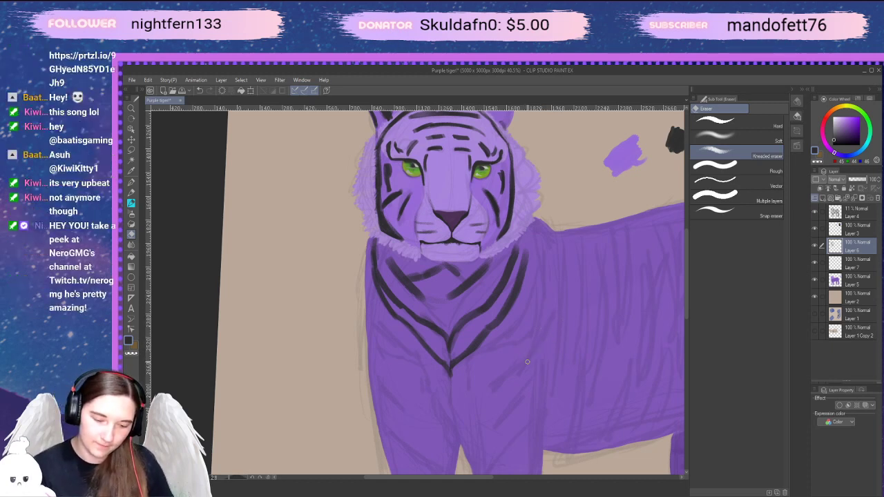
drag(402, 321, 440, 363)
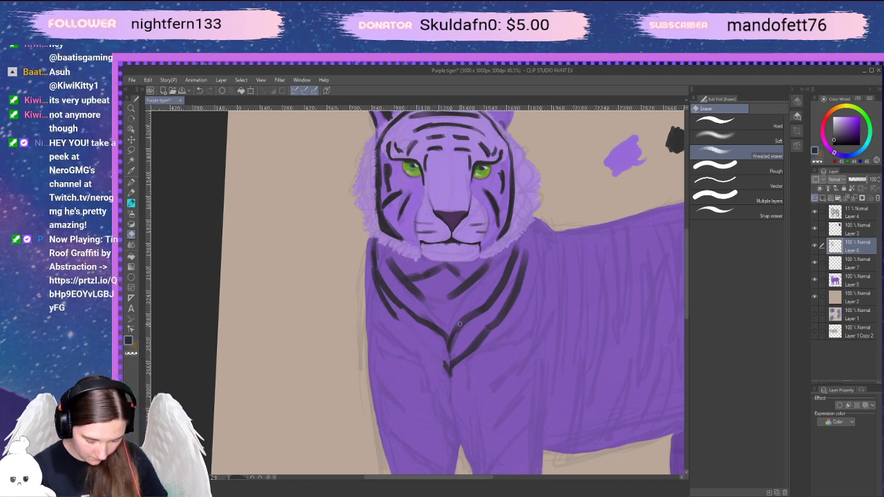
key(p)
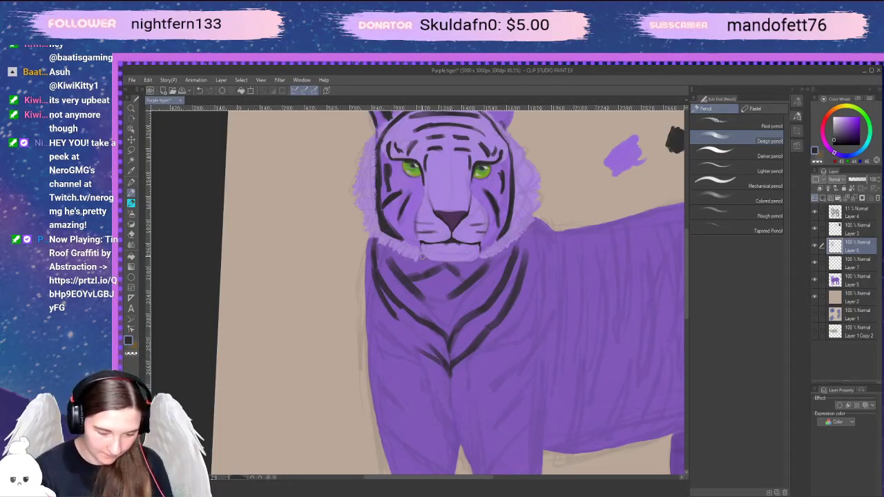
drag(439, 365, 393, 319)
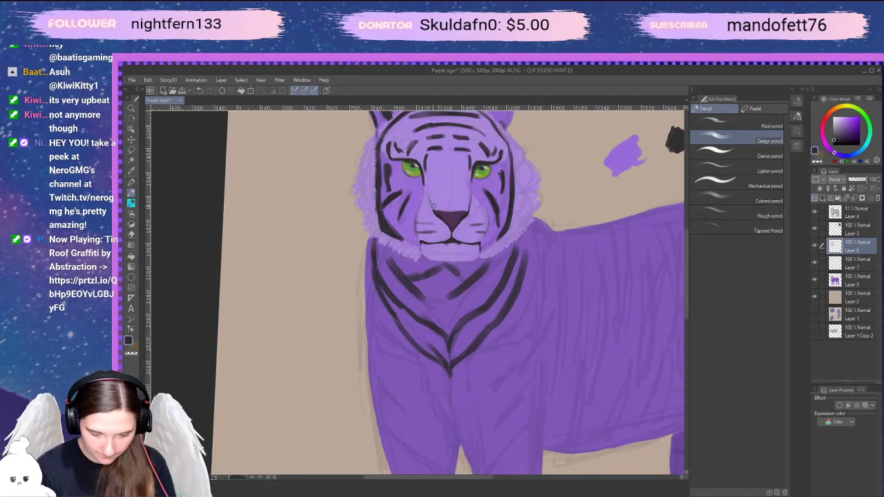
Trim the edges of the outer chest stripes where they meet at the centre of the chest
key(e)
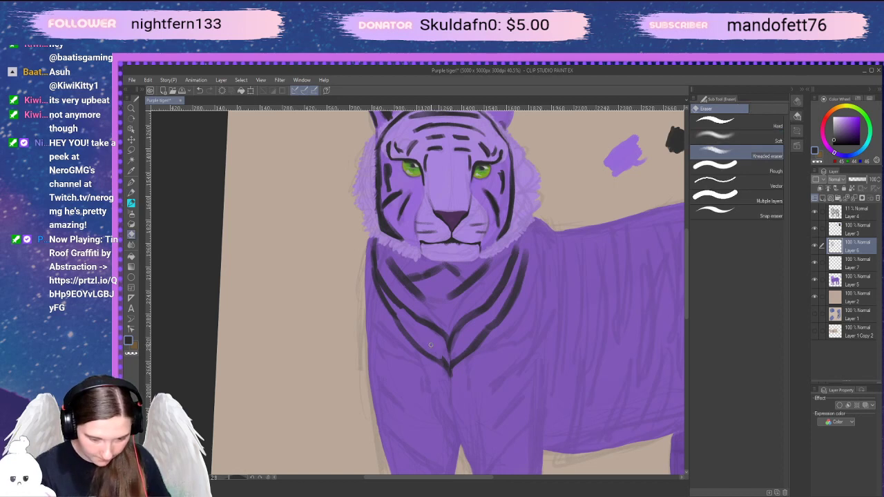
drag(439, 355, 445, 361)
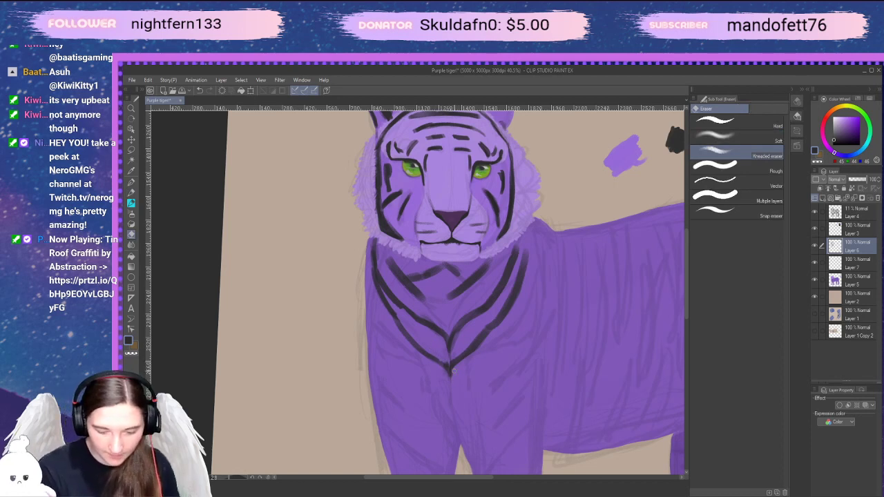
drag(447, 364, 453, 361)
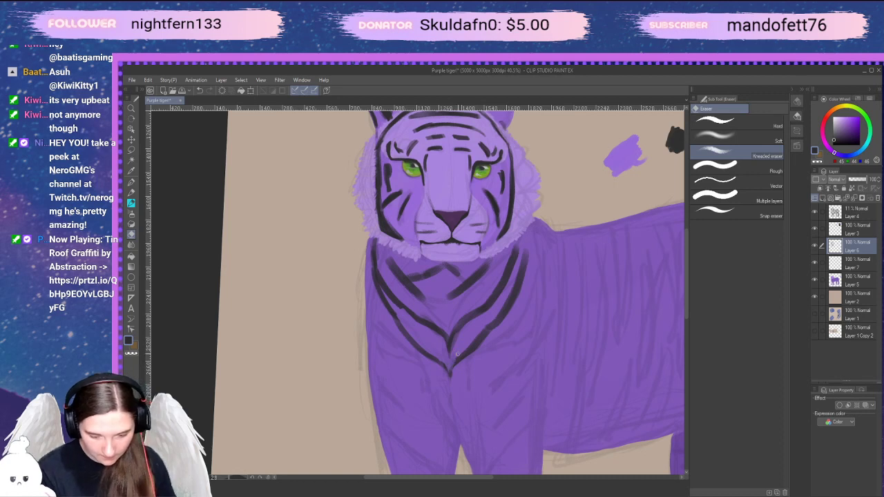
key(p)
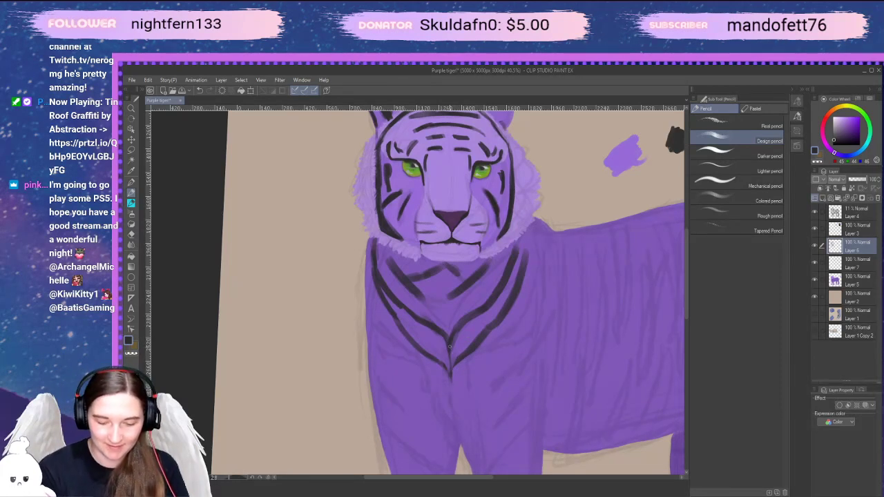
Paint a thin black line straight down from the point where the outer chest stripes meet, redoing the first attempt
drag(450, 378, 451, 399)
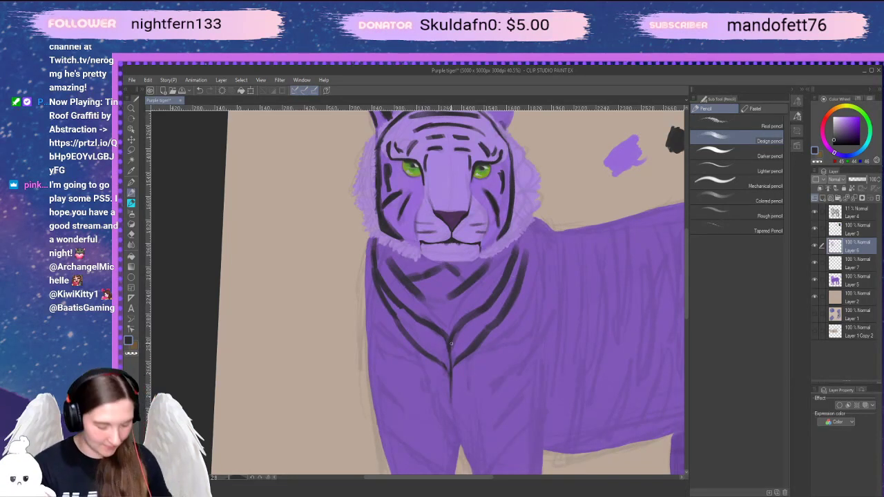
key(ctrl+z)
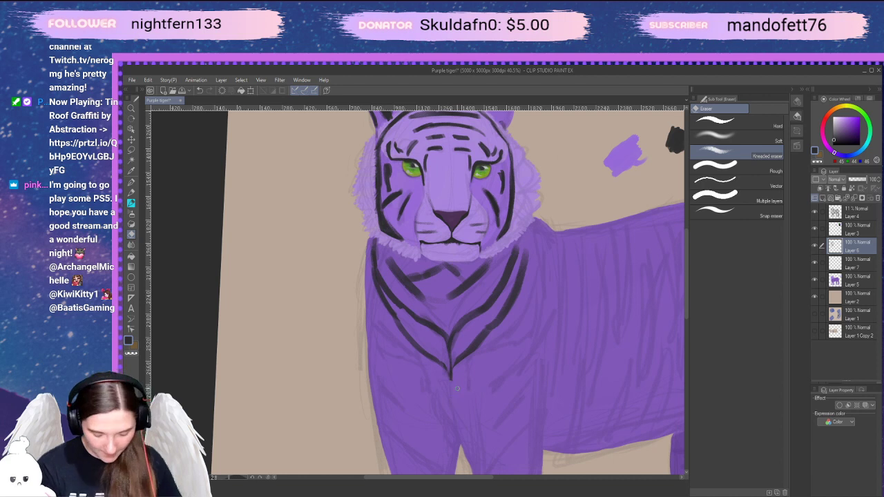
drag(451, 379, 451, 406)
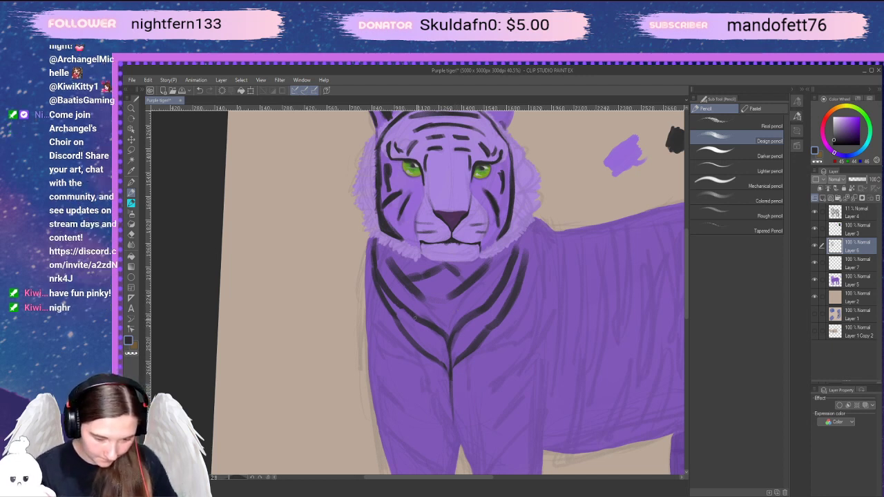
Try to extend the thin centre line down the chest to the gap between the front legs
scroll(466, 394, down, 2)
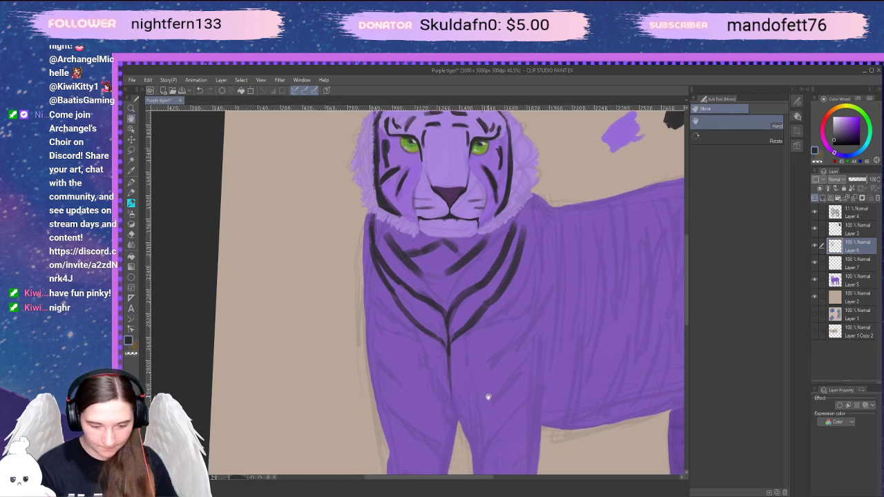
scroll(482, 396, down, 2)
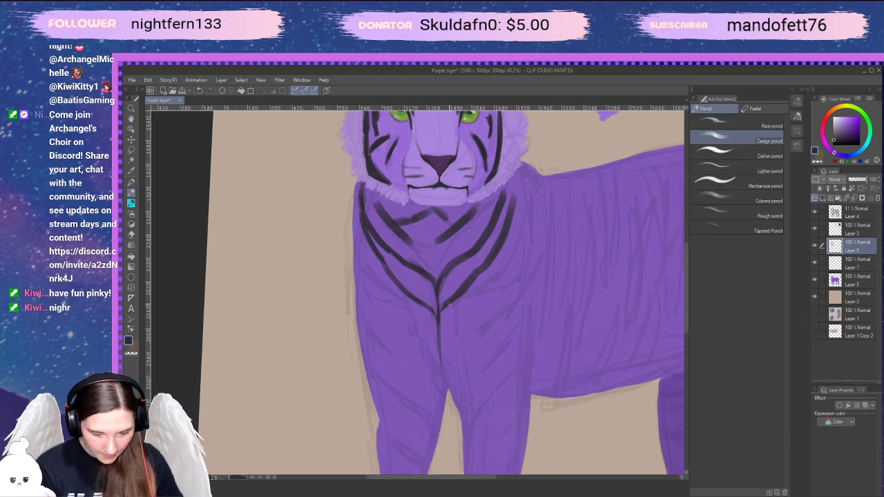
drag(440, 349, 447, 390)
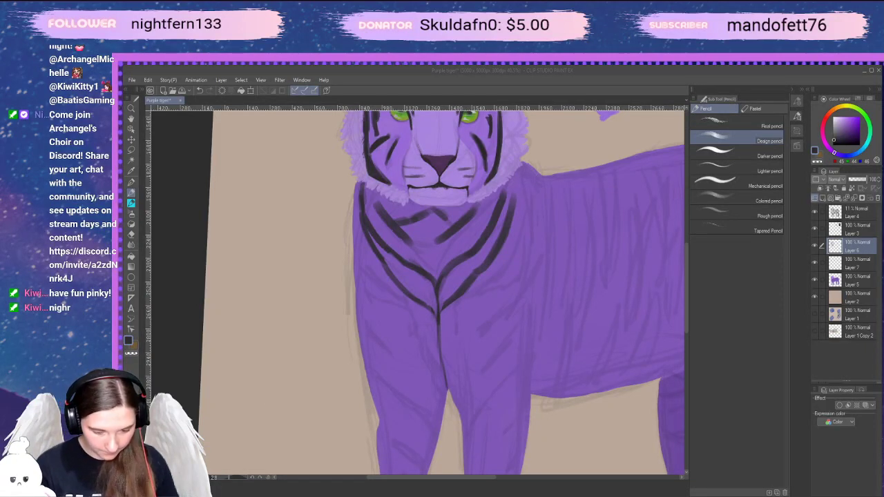
click(449, 384)
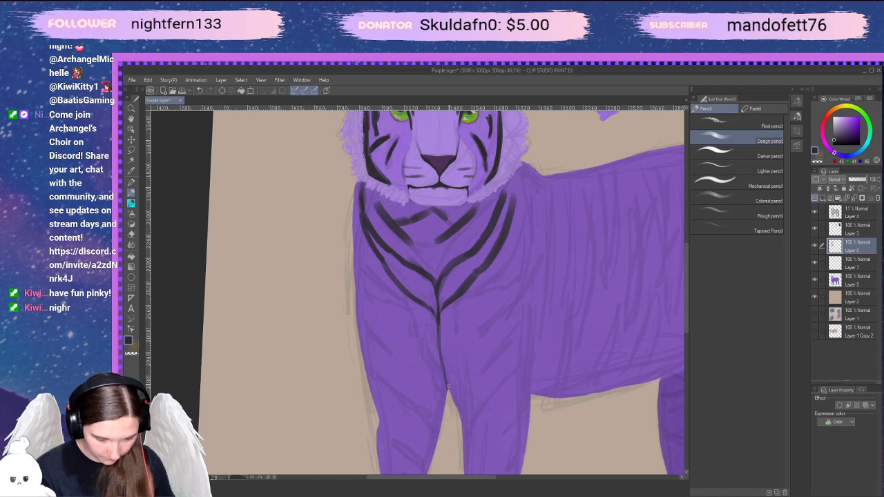
mouse_move(446, 382)
mouse_down()
mouse_move(440, 352)
mouse_move(451, 406)
mouse_up()
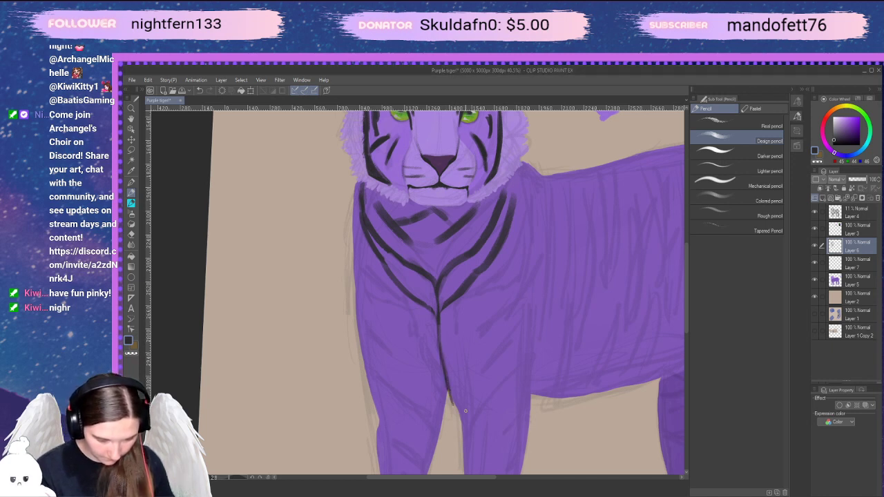
key(ctrl+z)
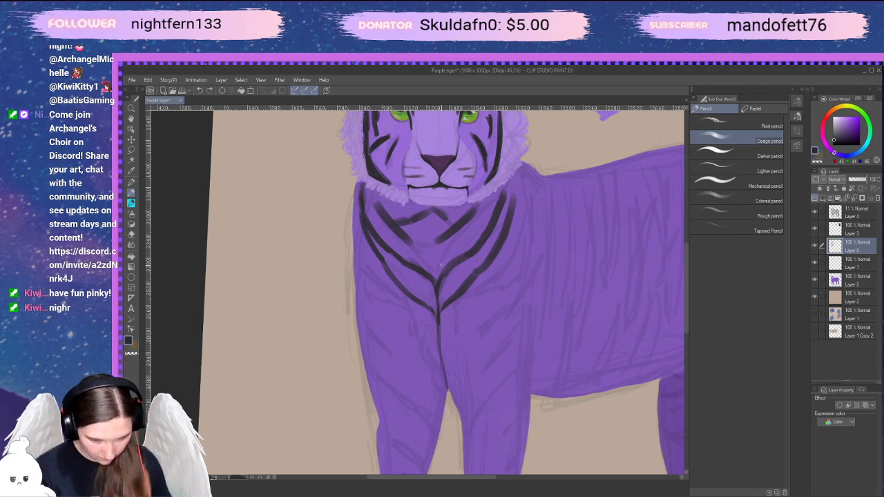
Erase the chest centre line back to a short tapered tip and extend the outer right neck stripe up to the cheek fur
key(e)
mouse_move(446, 387)
mouse_down()
mouse_move(439, 336)
mouse_move(440, 344)
mouse_up()
key(p)
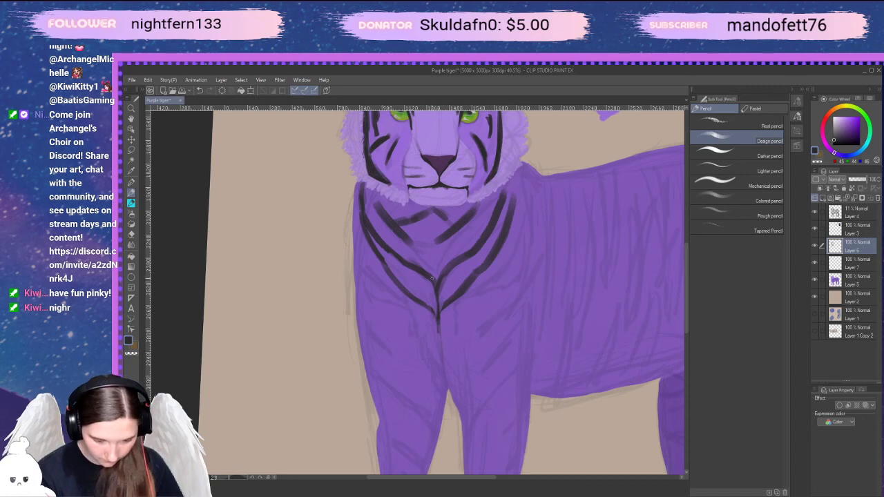
drag(437, 329, 442, 355)
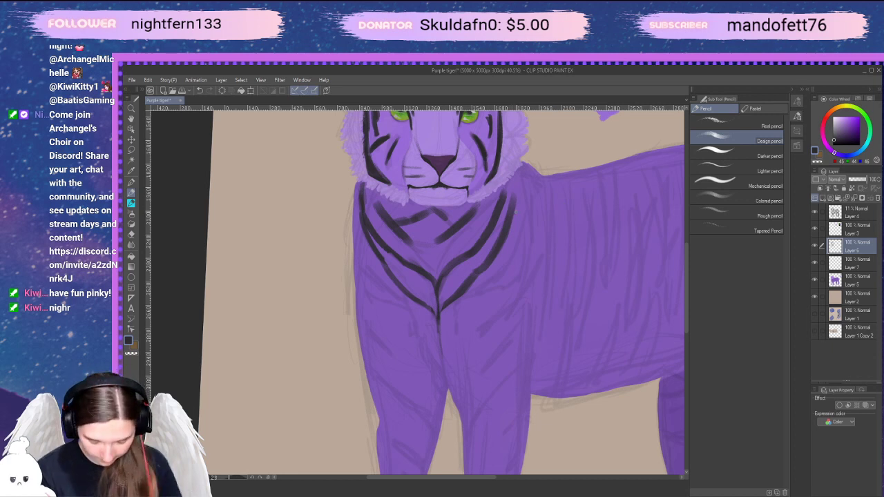
drag(512, 203, 516, 172)
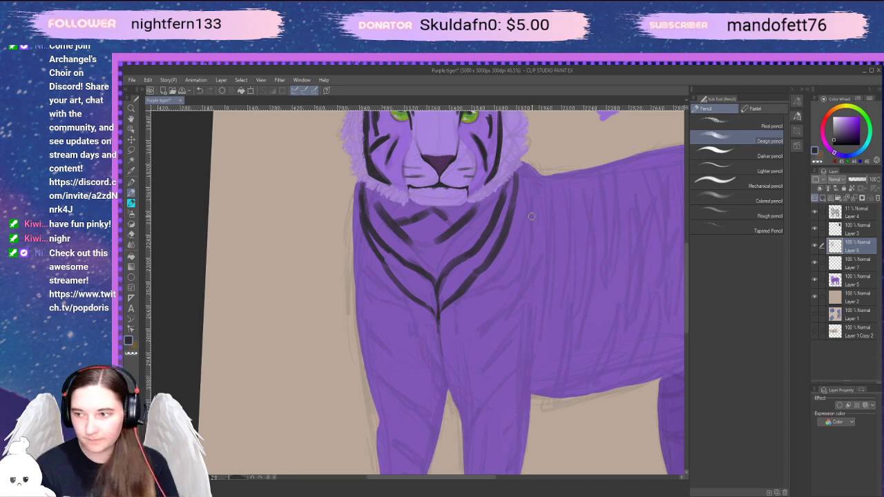
Paint a thick tapering black diagonal stripe from the outer edge of the left front leg inward, then clean its outer edge
scroll(500, 336, down, 2)
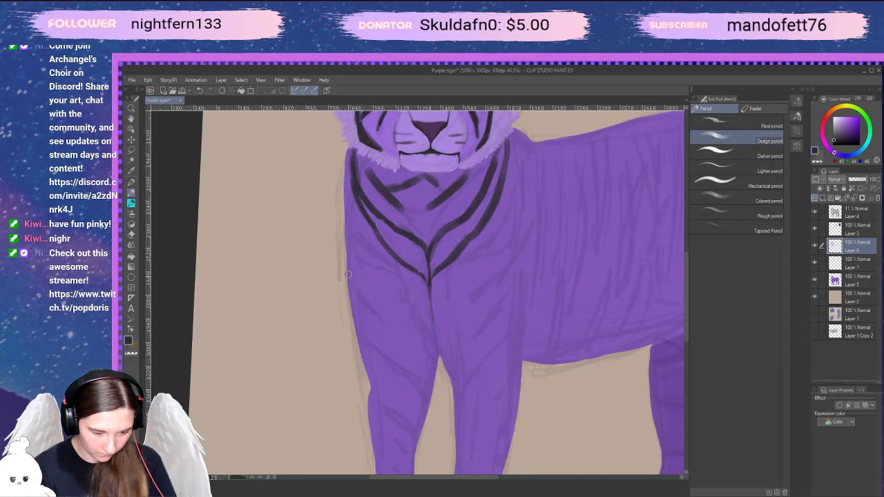
mouse_move(347, 276)
mouse_down()
mouse_move(385, 329)
mouse_move(376, 304)
mouse_move(355, 287)
mouse_move(397, 330)
mouse_up()
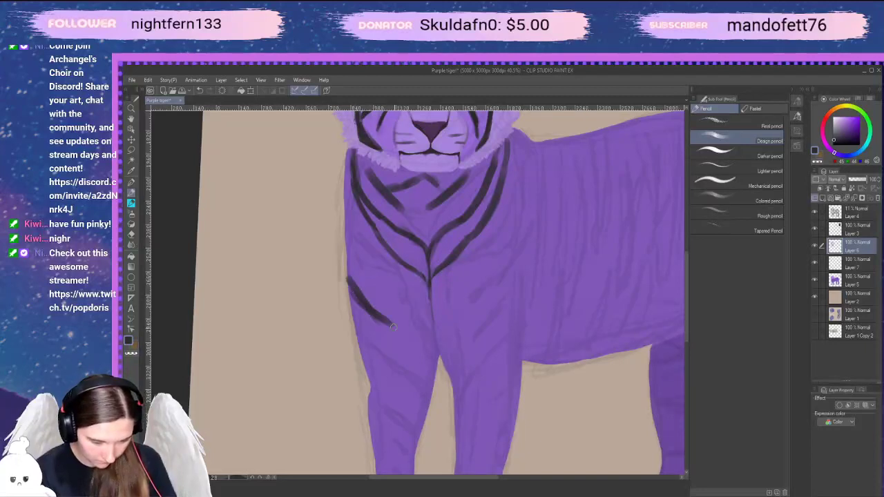
drag(358, 292, 399, 335)
drag(374, 314, 401, 337)
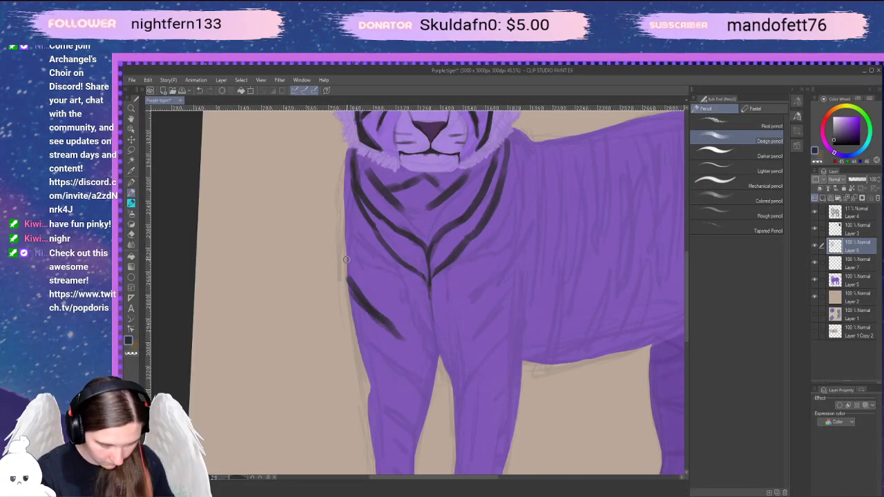
key(e)
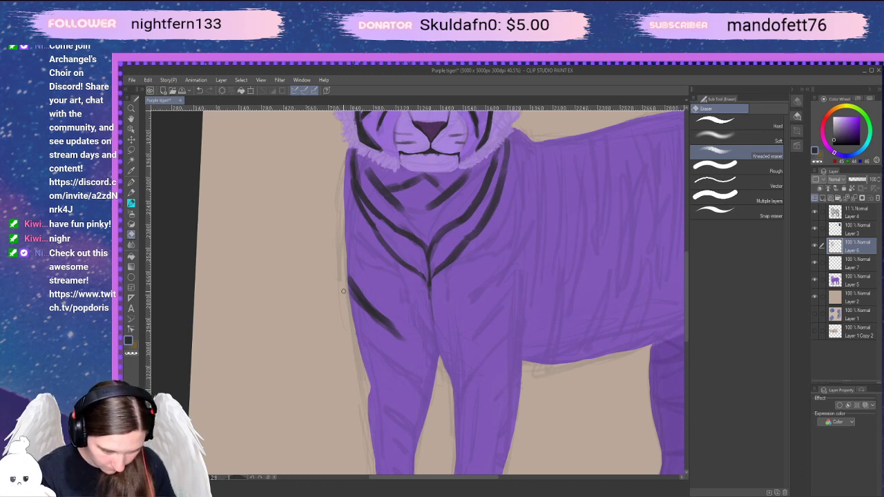
Paint a thick tapering black diagonal stripe from the inner side of the right front leg up to the shoulder edge, with a second stroke underneath
key(p)
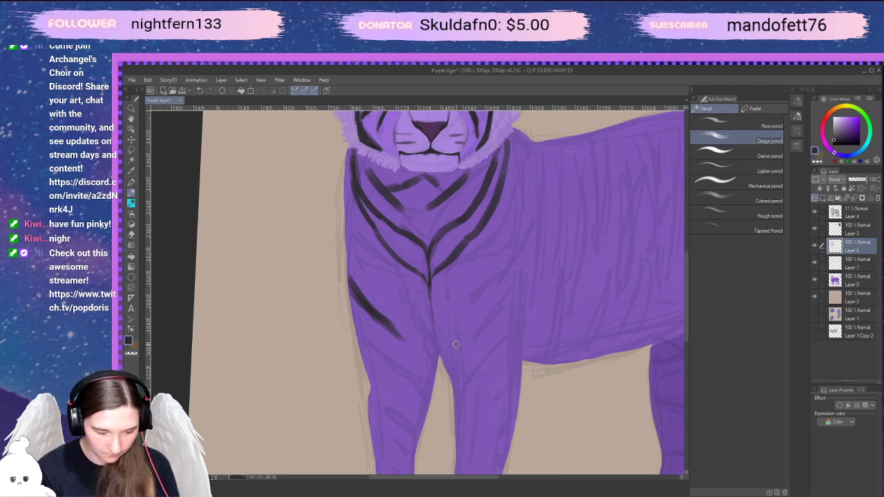
mouse_move(456, 345)
mouse_down()
mouse_move(497, 295)
mouse_move(464, 322)
mouse_move(530, 249)
mouse_up()
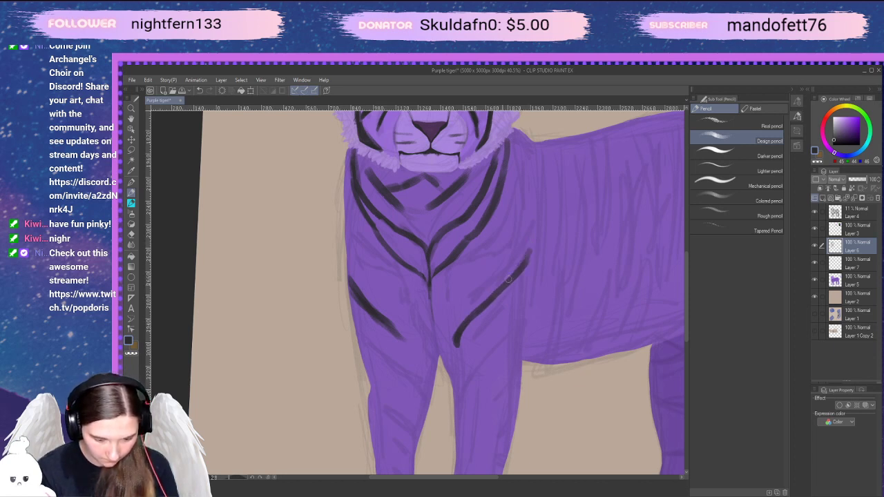
mouse_move(464, 329)
mouse_down()
mouse_move(489, 312)
mouse_move(503, 289)
mouse_move(468, 326)
mouse_move(524, 259)
mouse_up()
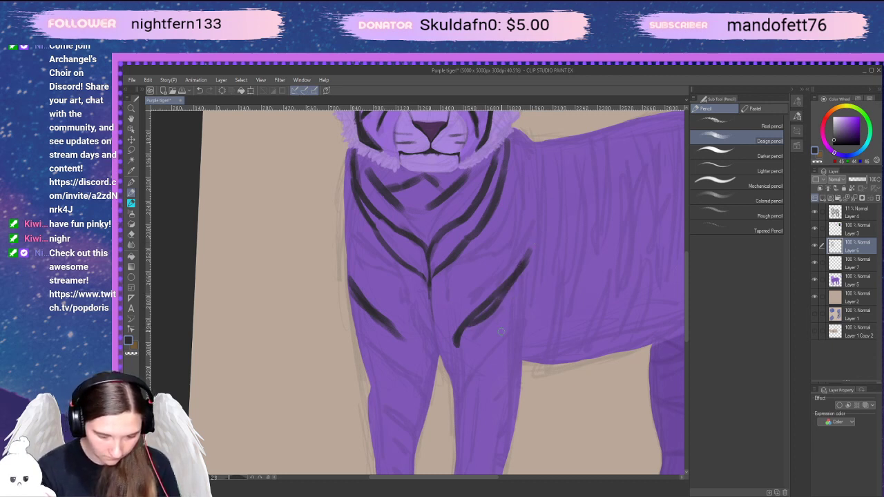
Paint a thinner diagonal stripe just below the thick right leg stripe, redoing the stroke until its angle fits
drag(480, 346, 527, 284)
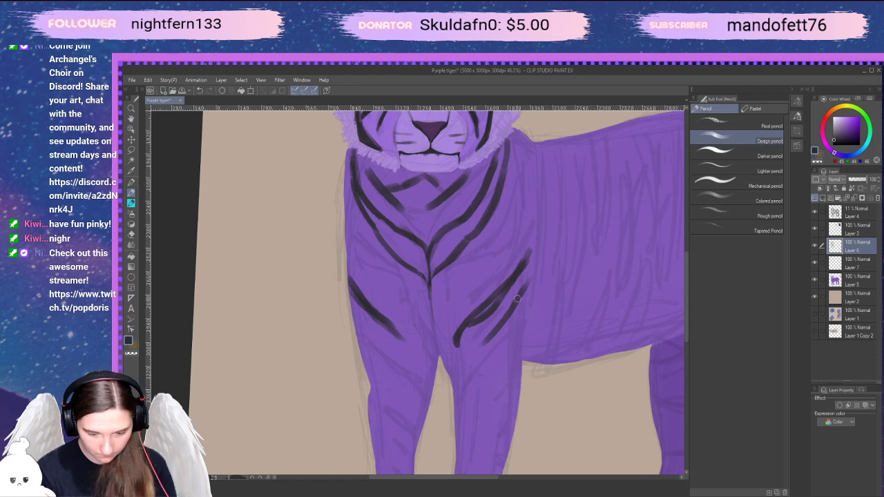
key(ctrl+z)
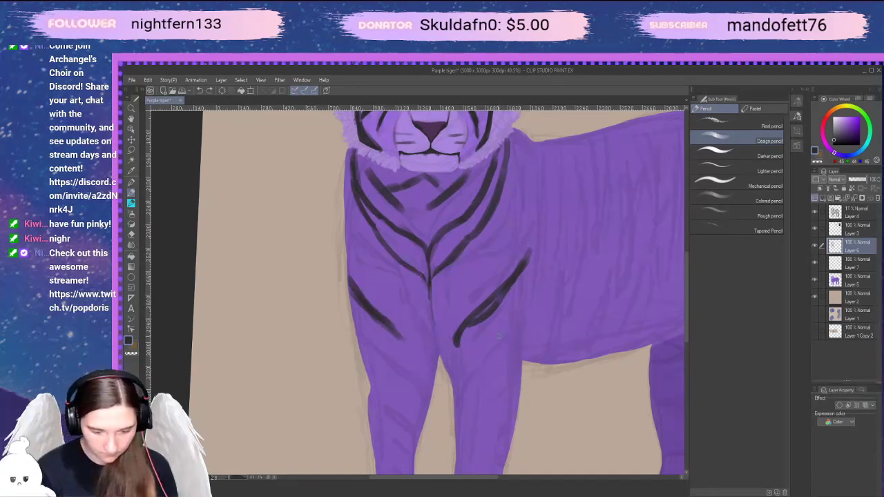
drag(482, 344, 542, 270)
key(ctrl+z)
drag(483, 344, 545, 264)
key(ctrl+z)
drag(487, 348, 530, 279)
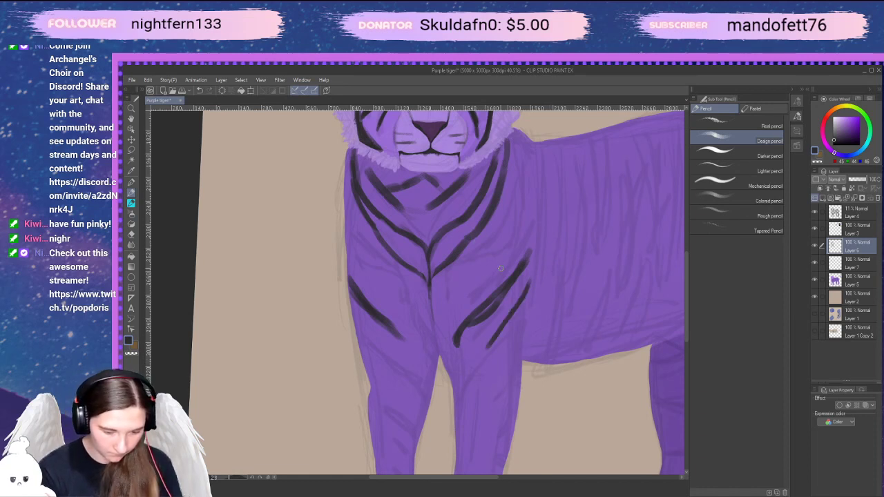
Paint a long diagonal stripe on the right shoulder above the thick leg stripe, redoing the first attempt
drag(474, 297, 535, 206)
key(ctrl+z)
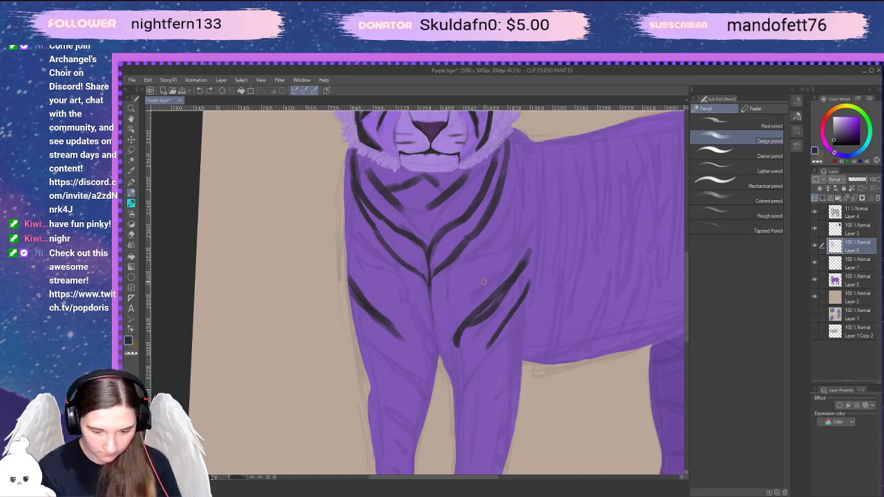
drag(482, 289, 530, 199)
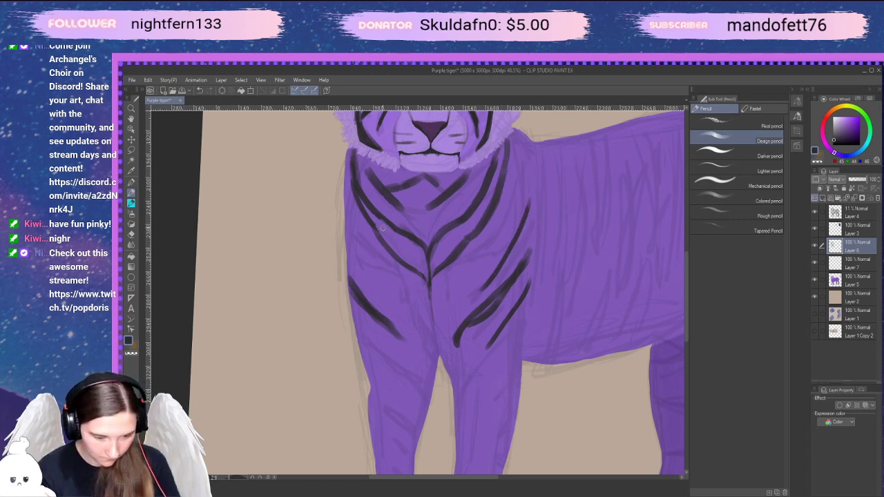
Paint a thin diagonal stripe inward from the left shoulder edge, redoing it several times, then erase the stripe ends overshooting the body and shoulder
key(ctrl+z)
drag(335, 218, 371, 275)
key(ctrl+z)
drag(335, 218, 376, 276)
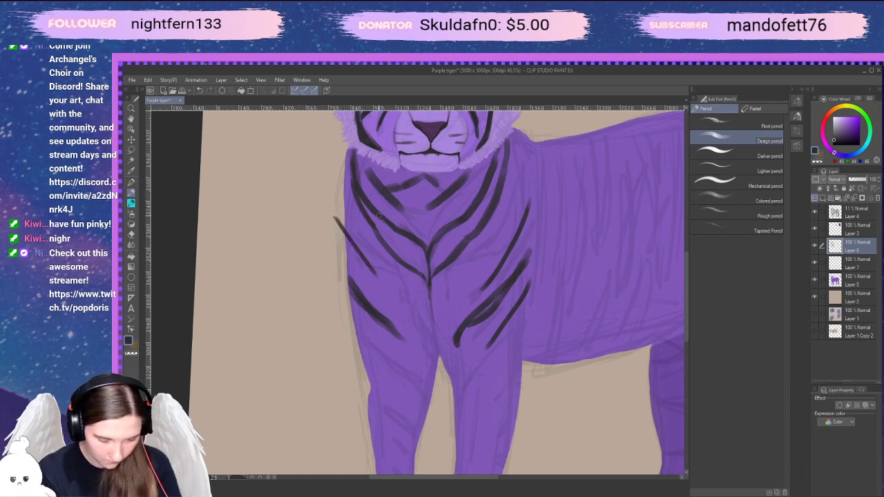
key(ctrl+z)
drag(339, 223, 374, 276)
key(ctrl+z)
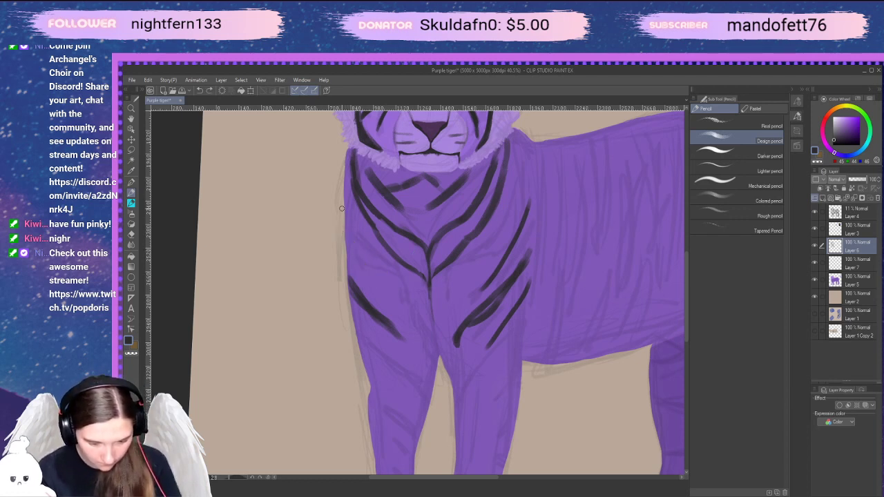
drag(342, 209, 383, 282)
key(e)
drag(342, 231, 339, 204)
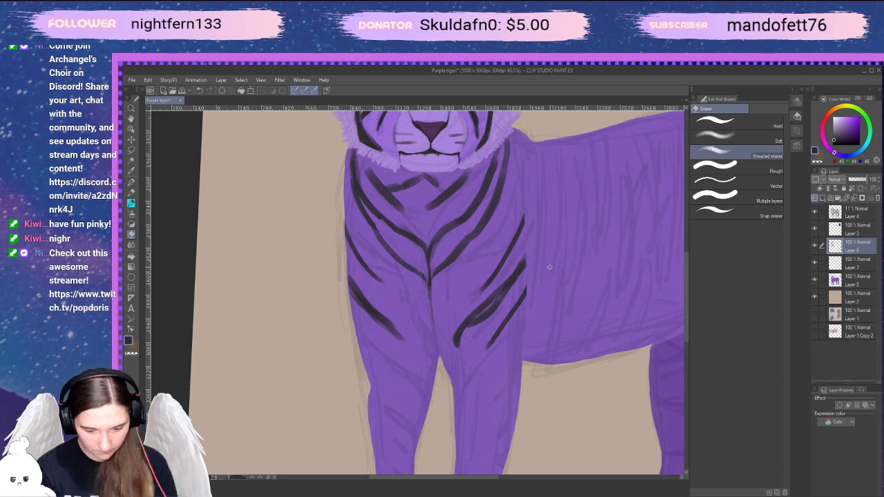
Extend the uppermost right shoulder stripe upward toward the base of the neck with the Design pencil
key(p)
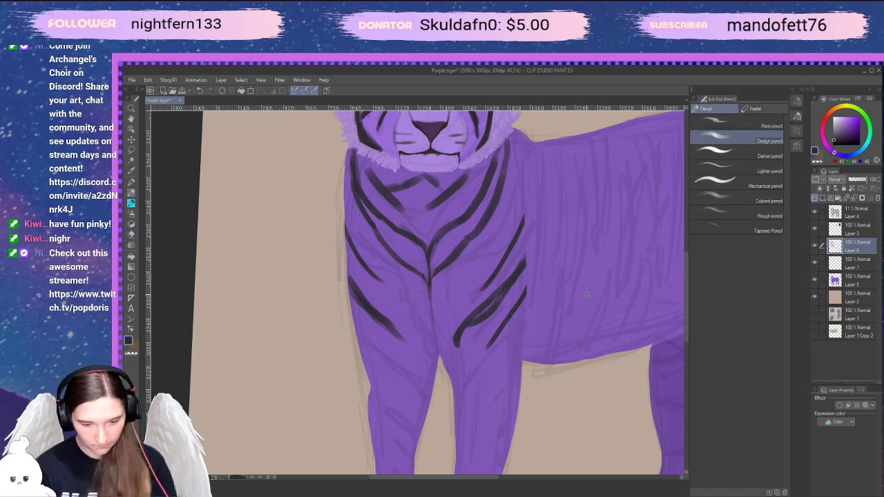
scroll(607, 353, down, 4)
drag(615, 373, 565, 377)
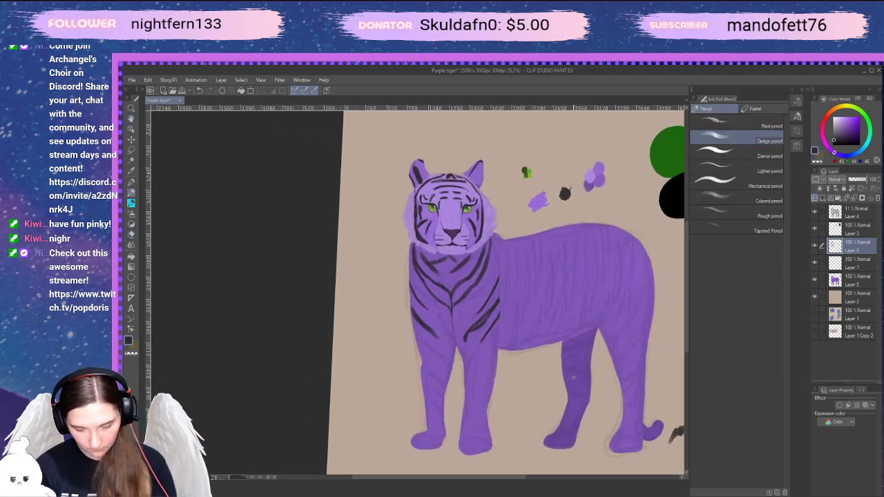
scroll(574, 378, up, 2)
drag(521, 361, 550, 416)
scroll(538, 345, up, 1)
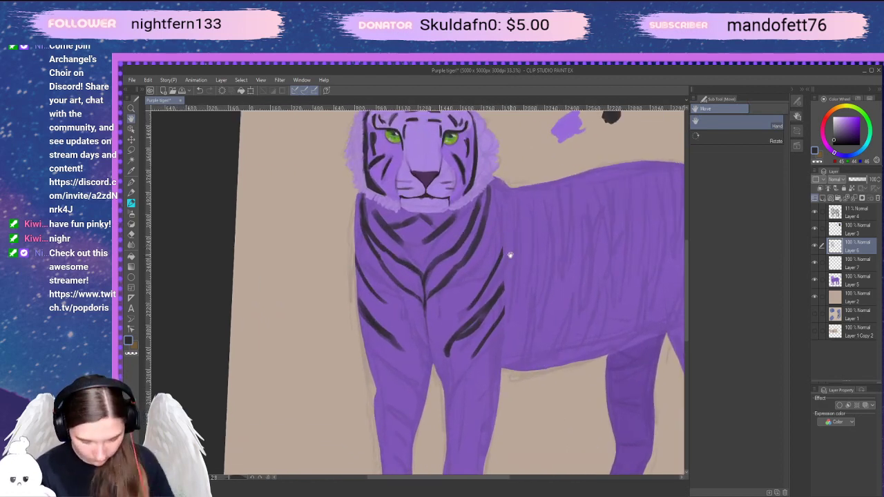
key(p)
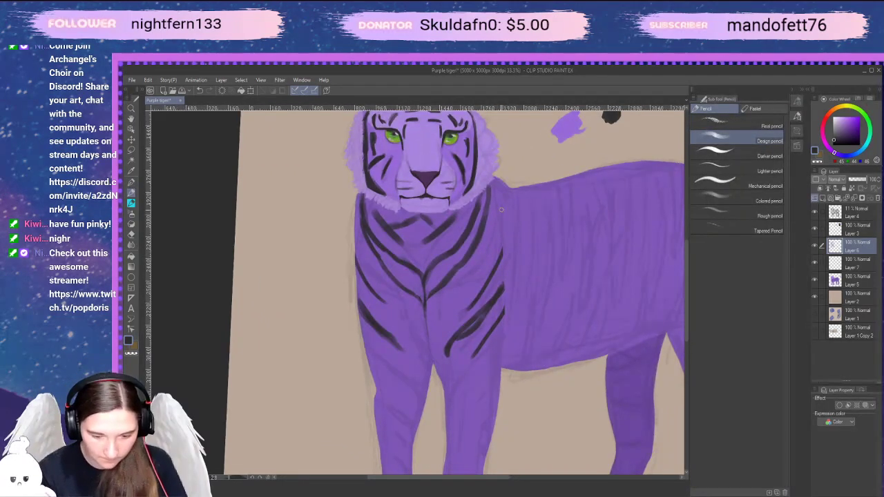
drag(498, 255, 503, 209)
key(ctrl+z)
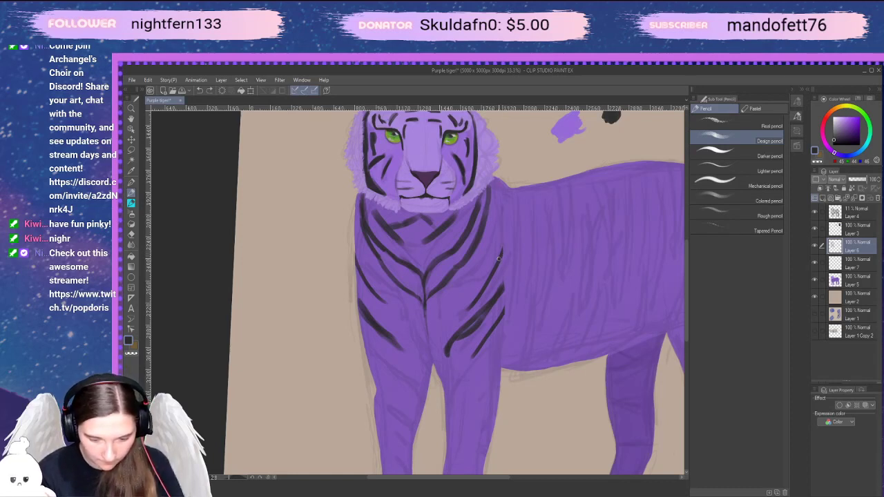
drag(500, 257, 503, 210)
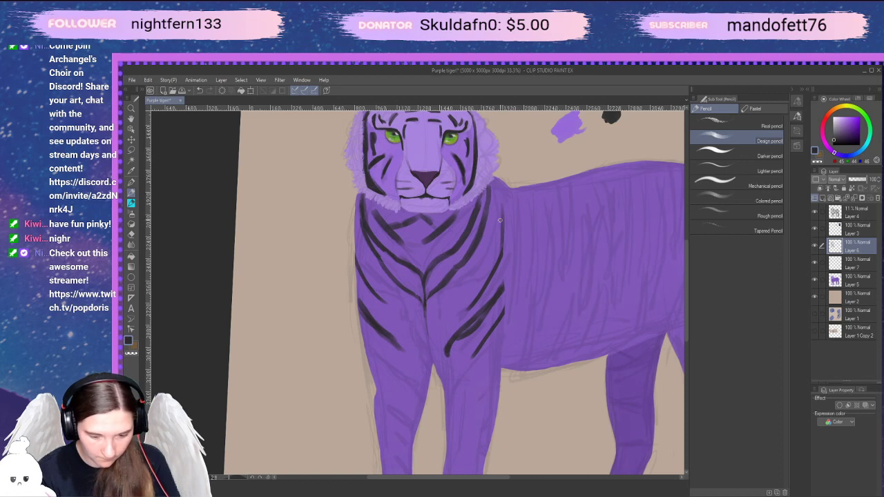
Paint a curved stripe between the outer right neck stripe and the extended shoulder stripe, redoing the first attempts
drag(464, 280, 492, 218)
key(ctrl+z)
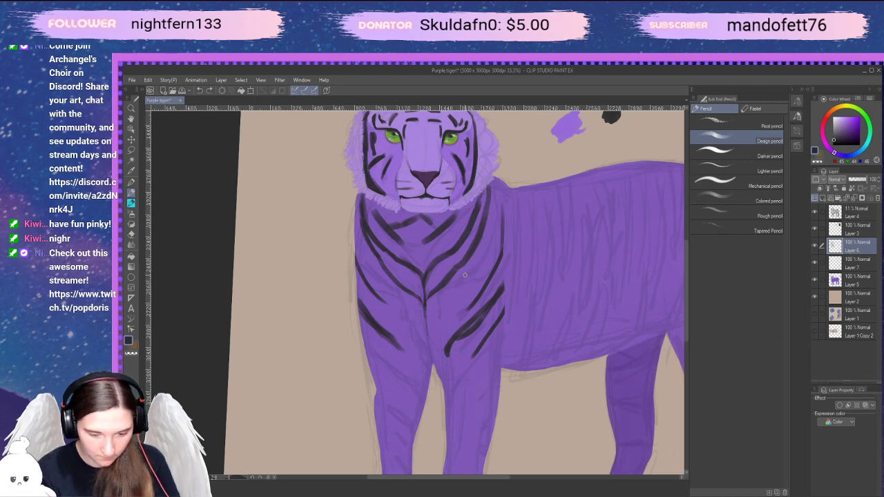
drag(464, 277, 499, 209)
key(ctrl+z)
drag(474, 276, 499, 214)
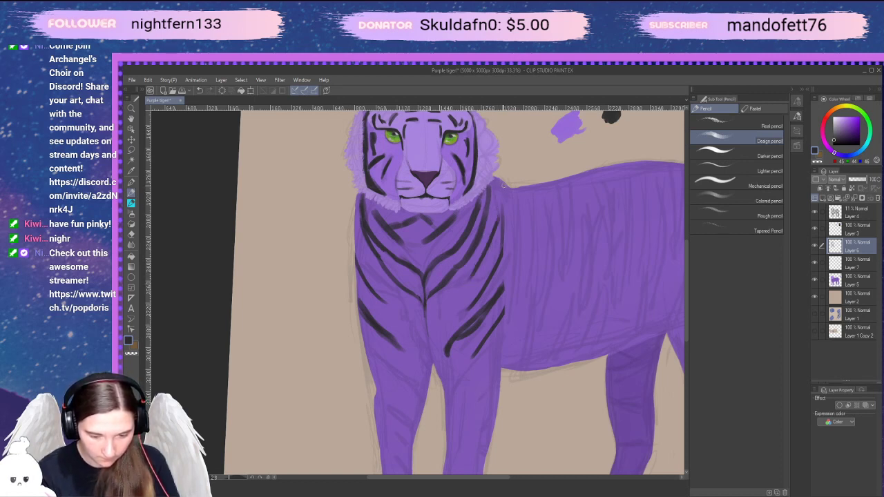
Paint curved stripes running down from the back of the neck behind the right shoulder, tapering the longest one toward the elbow
key(ctrl+z)
mouse_move(477, 265)
mouse_down()
mouse_move(500, 200)
mouse_move(496, 181)
mouse_move(520, 232)
mouse_up()
key(ctrl+z)
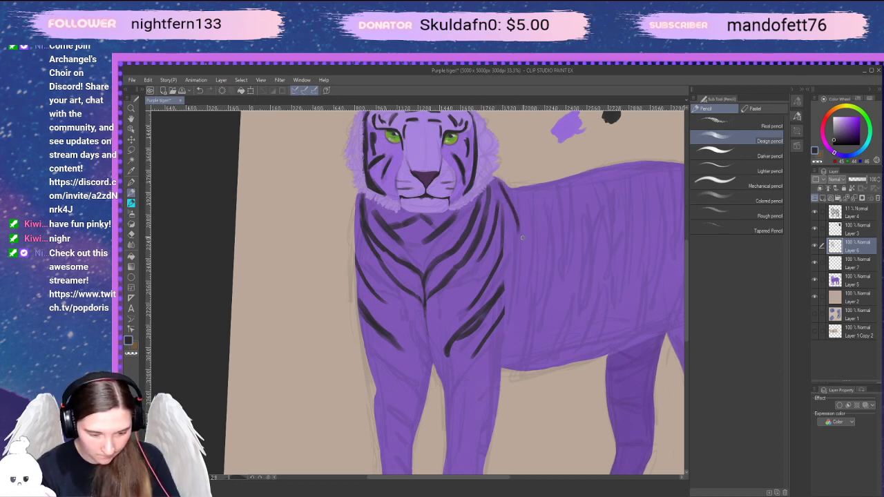
key(ctrl+z)
drag(498, 184, 519, 233)
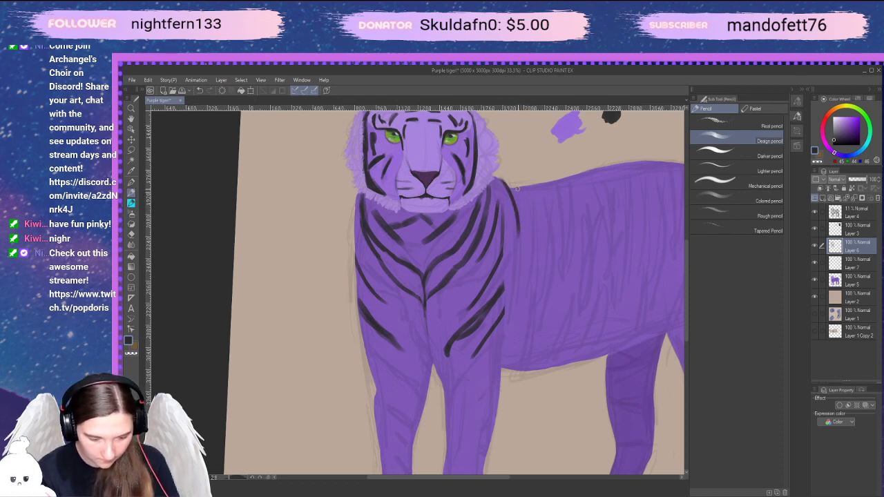
drag(516, 187, 522, 263)
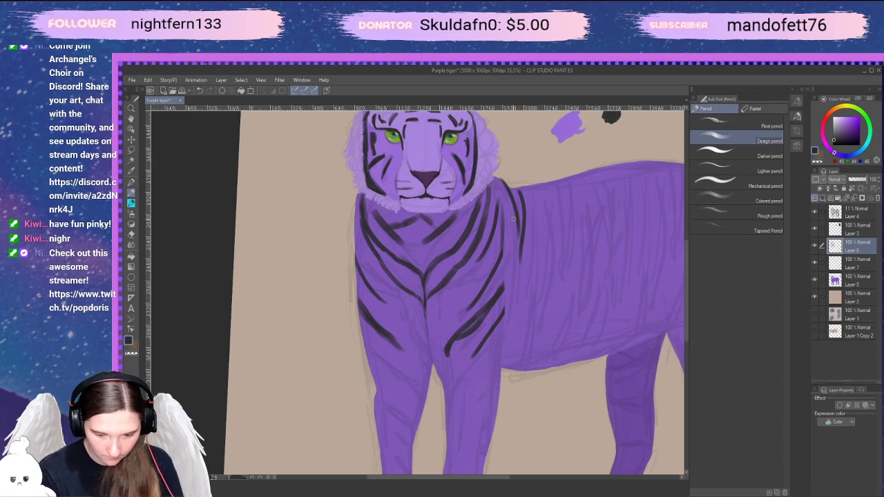
drag(513, 220, 519, 304)
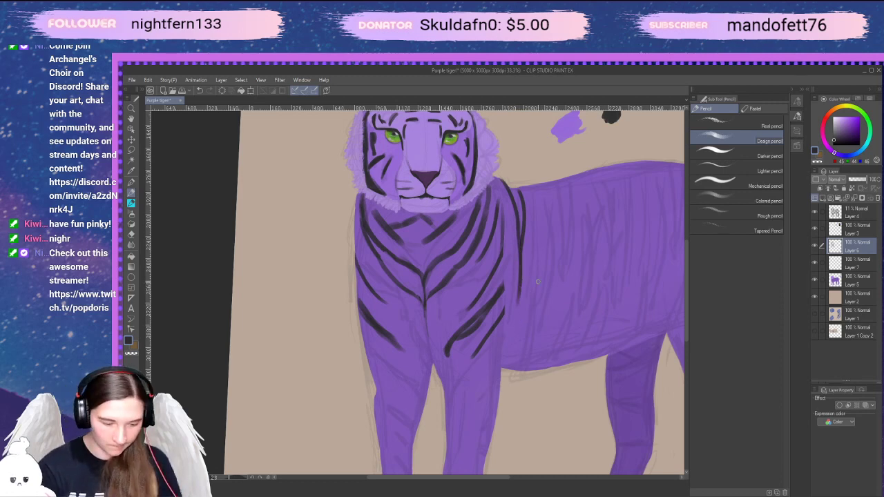
Try to paint another long vertical stripe from the back down the flank behind the shoulder stripes
mouse_move(549, 404)
mouse_down()
mouse_move(555, 377)
mouse_move(534, 415)
mouse_up()
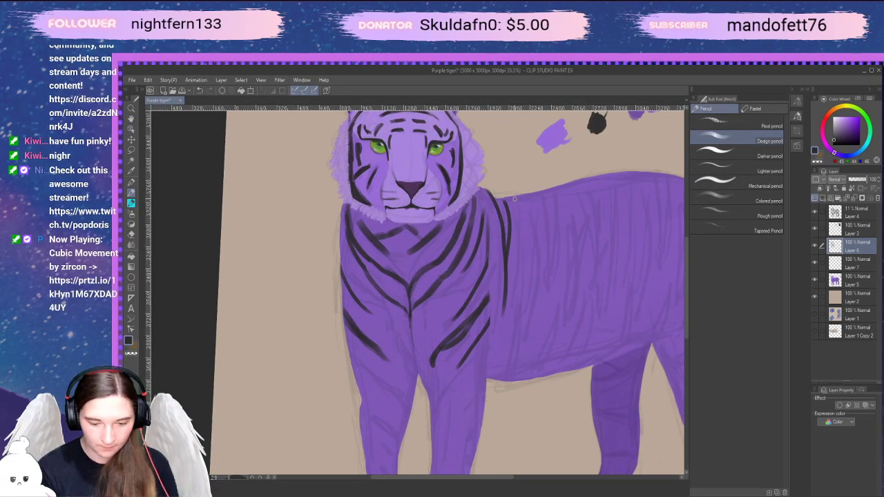
drag(514, 198, 521, 310)
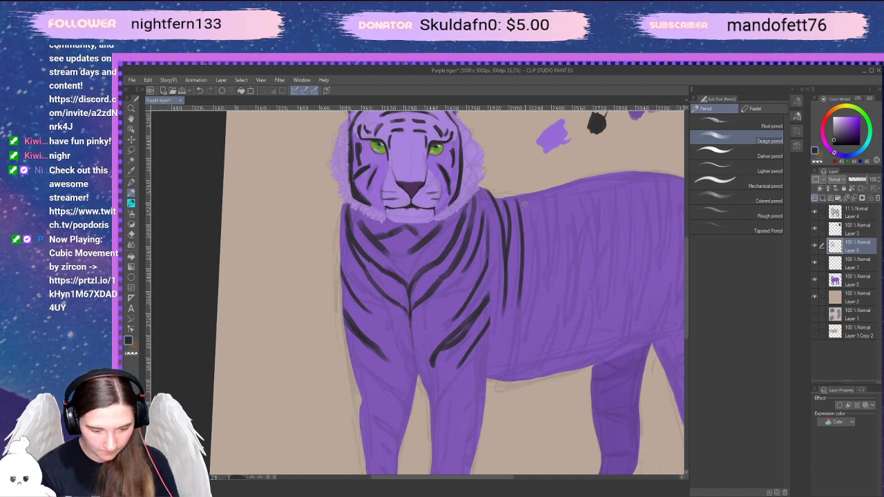
key(ctrl+z)
Examine the stripe pattern across the whole tiger, comparing the neck, shoulder and leg markings with the unpainted body
drag(557, 393, 599, 378)
scroll(551, 414, down, 3)
scroll(552, 380, up, 3)
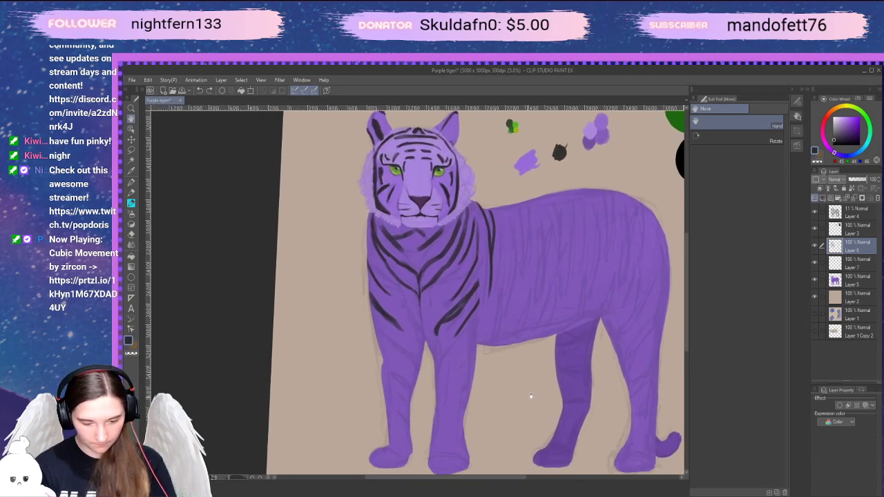
scroll(549, 381, down, 2)
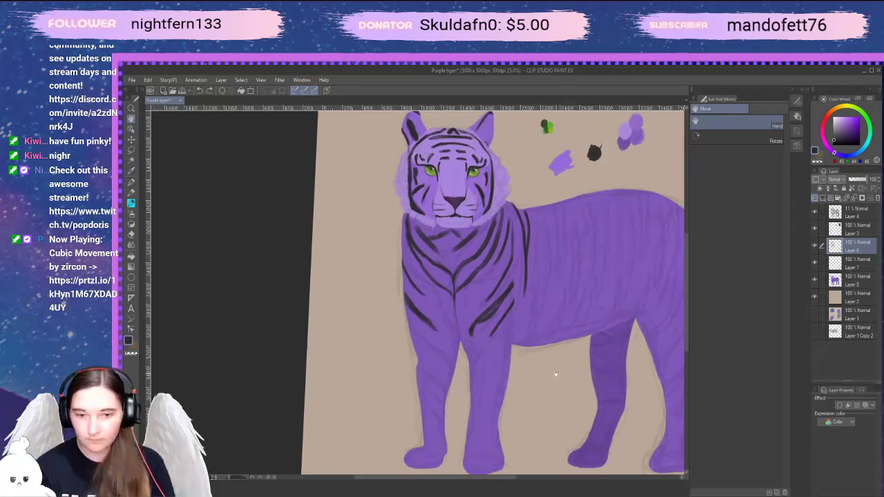
scroll(558, 380, up, 3)
scroll(559, 382, down, 2)
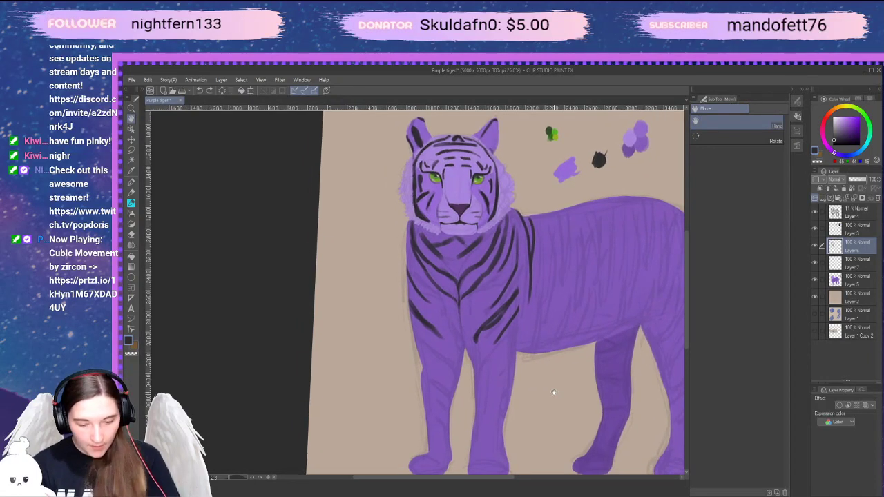
scroll(549, 376, up, 2)
scroll(550, 376, up, 2)
scroll(549, 375, down, 1)
drag(537, 388, 552, 369)
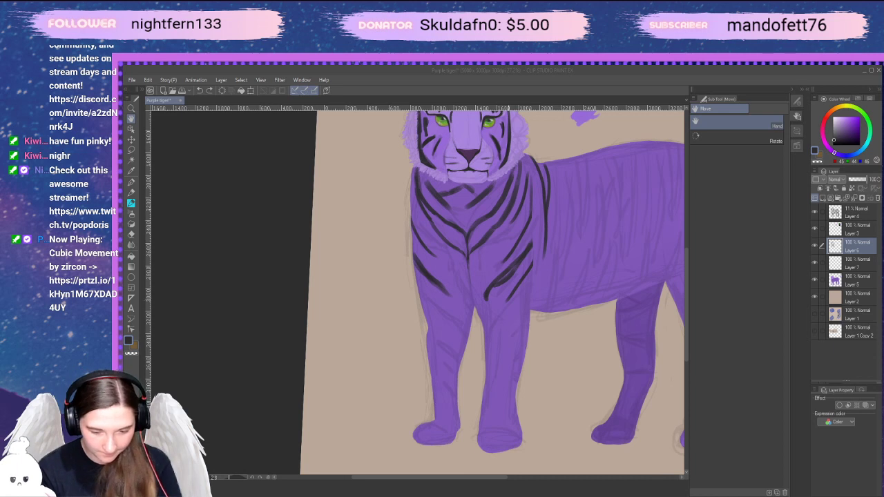
drag(519, 309, 517, 311)
Extend and thicken the black centre line from the meeting chest stripes down toward the gap between the front legs
key(p)
key(p)
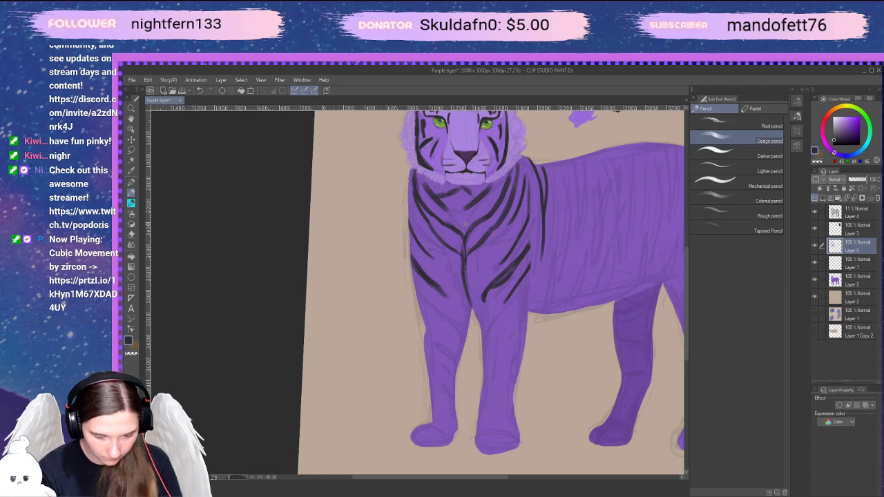
drag(463, 239, 466, 290)
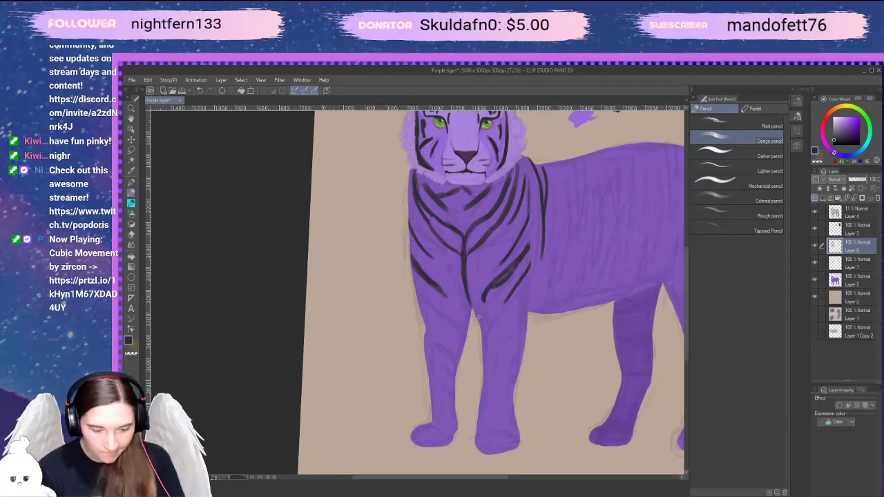
Paint tapering diagonal stripes down the upper right front leg to its inner edge and tidy their outer ends
drag(491, 290, 477, 317)
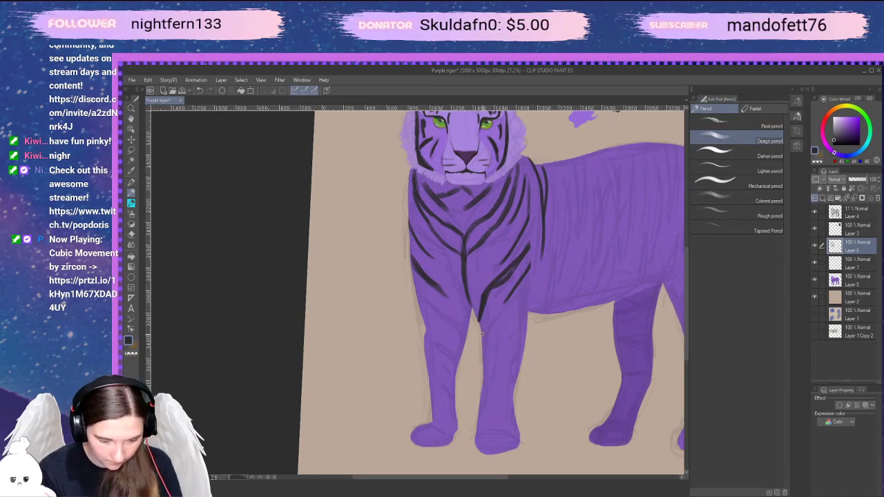
drag(501, 315, 480, 336)
mouse_move(513, 294)
mouse_down()
mouse_move(496, 318)
mouse_move(506, 334)
mouse_move(533, 277)
mouse_up()
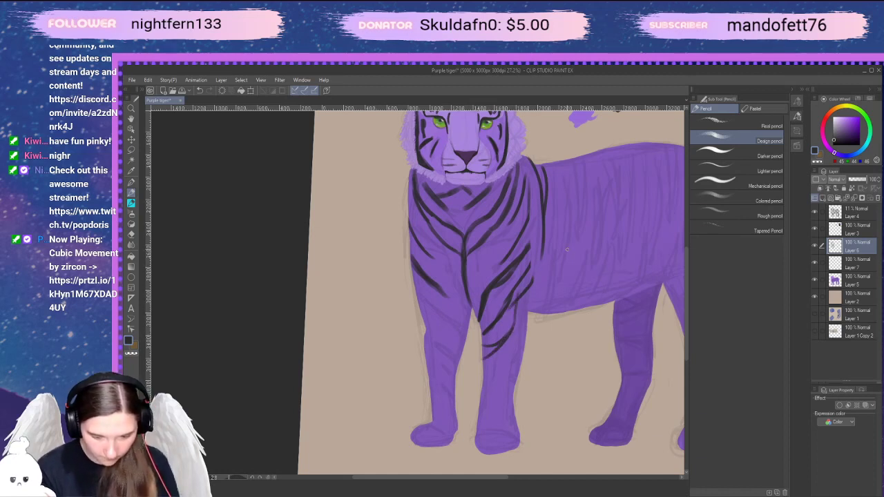
key(e)
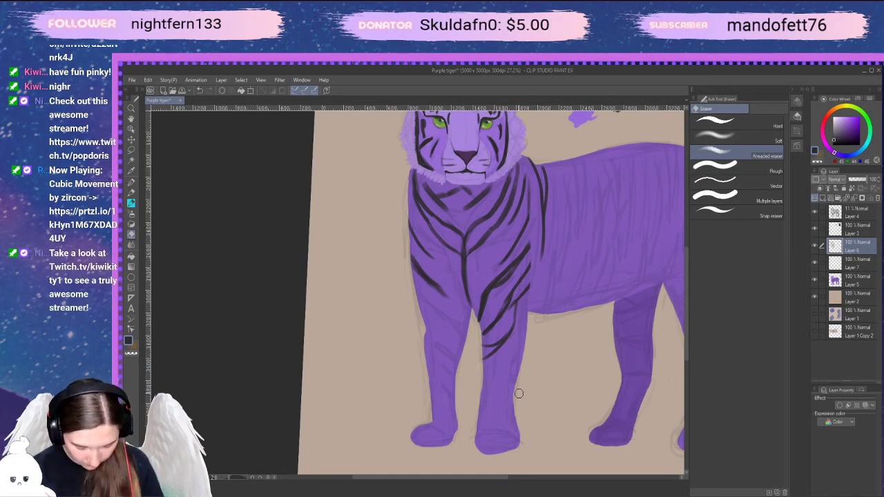
key(p)
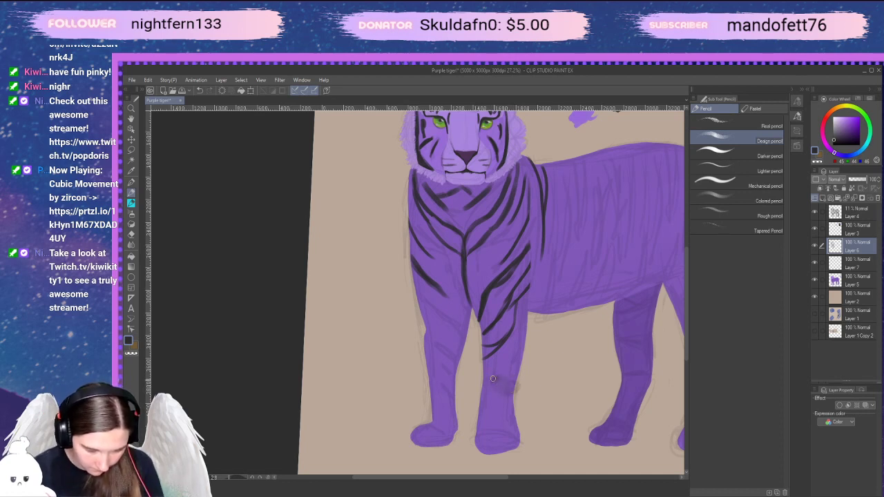
Paint short slanted stripes across the middle of the right front leg and trim their edges with the eraser
key(ctrl+z)
mouse_move(496, 380)
mouse_down()
mouse_move(513, 389)
mouse_move(515, 374)
mouse_move(500, 369)
mouse_move(518, 372)
mouse_move(493, 366)
mouse_move(513, 366)
mouse_up()
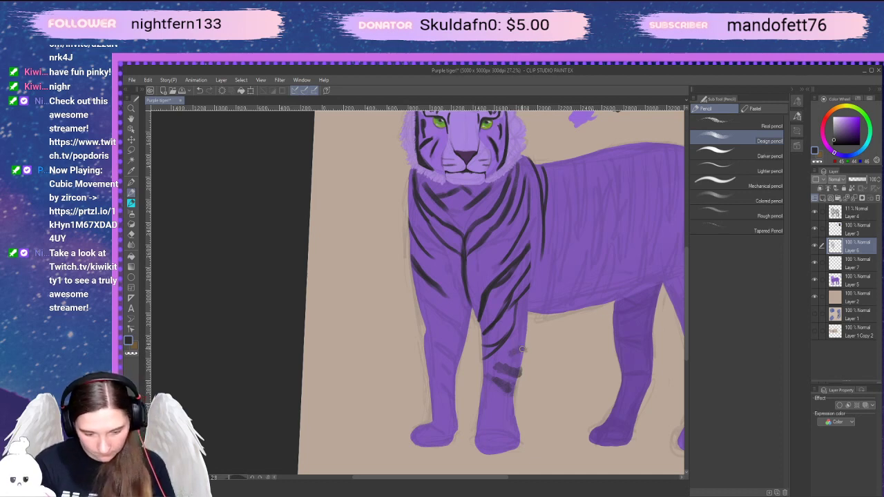
drag(510, 355, 526, 345)
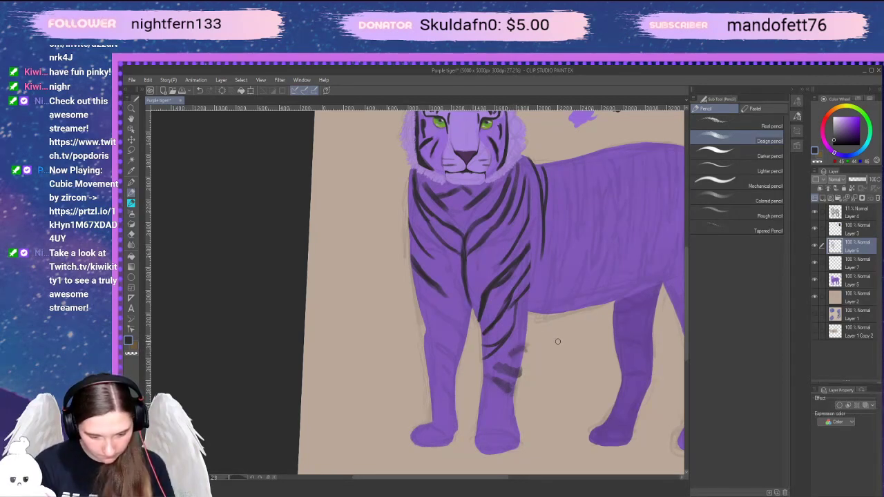
key(e)
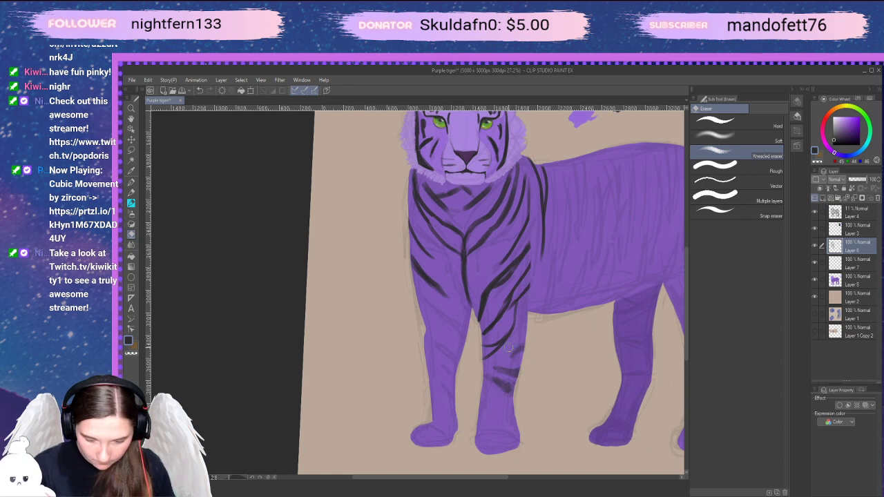
Paint a small dark mark on the inner ankle of the left front leg and erase its overhang past the outline
key(space)
mouse_move(564, 423)
mouse_down()
mouse_move(579, 385)
mouse_move(529, 399)
mouse_move(545, 395)
mouse_up()
key(space)
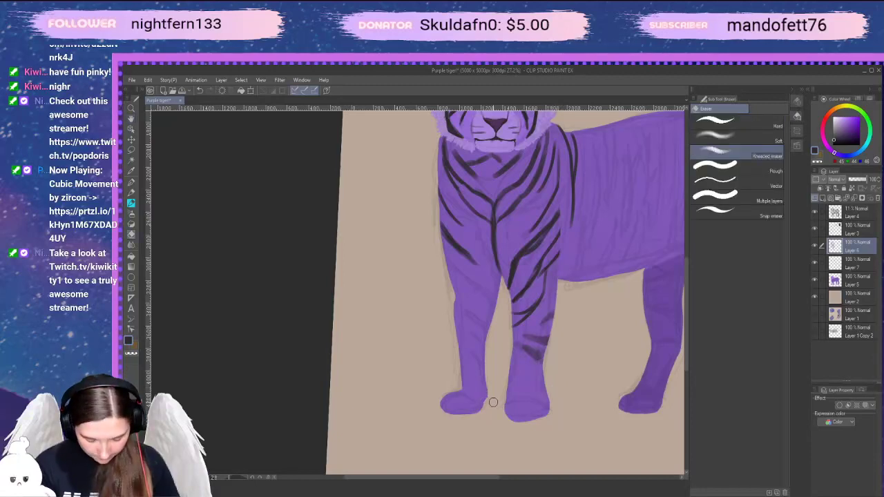
key(p)
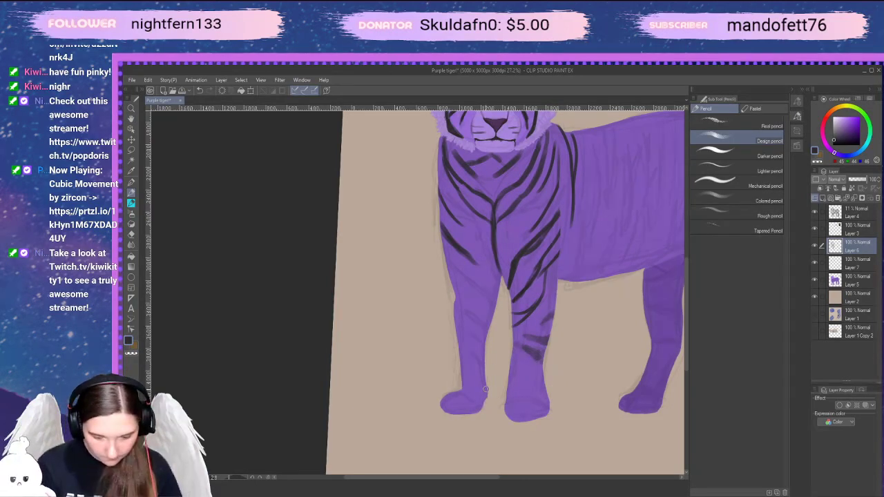
mouse_move(486, 390)
mouse_down()
mouse_move(485, 398)
mouse_move(485, 389)
mouse_up()
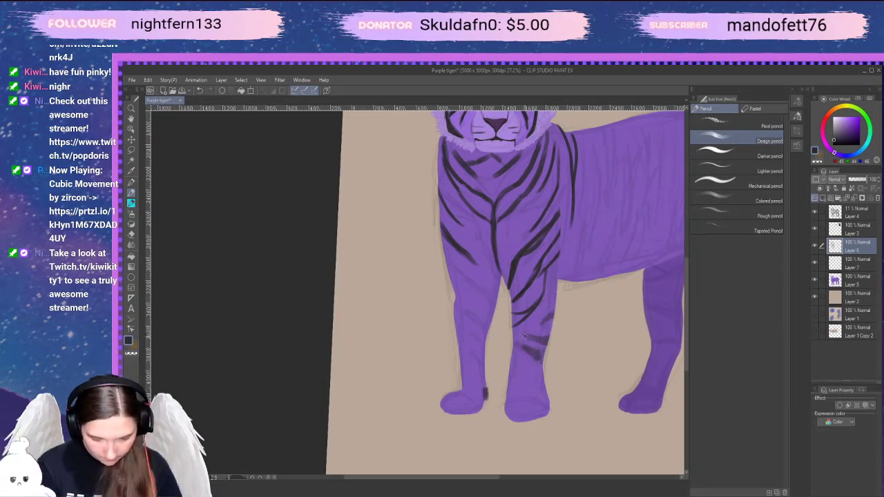
key(e)
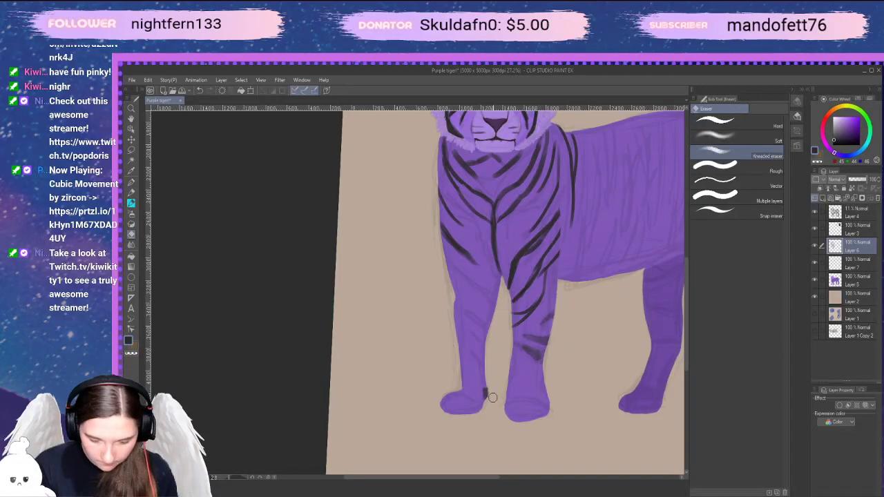
key(p)
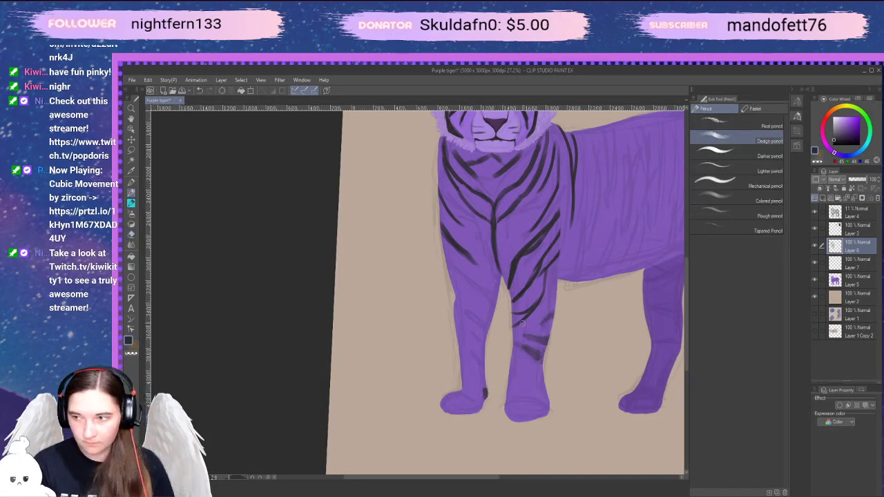
Paint a short horizontal stripe from the inner edge of the lower left front leg and clean up its ends
key(space)
drag(517, 389, 515, 377)
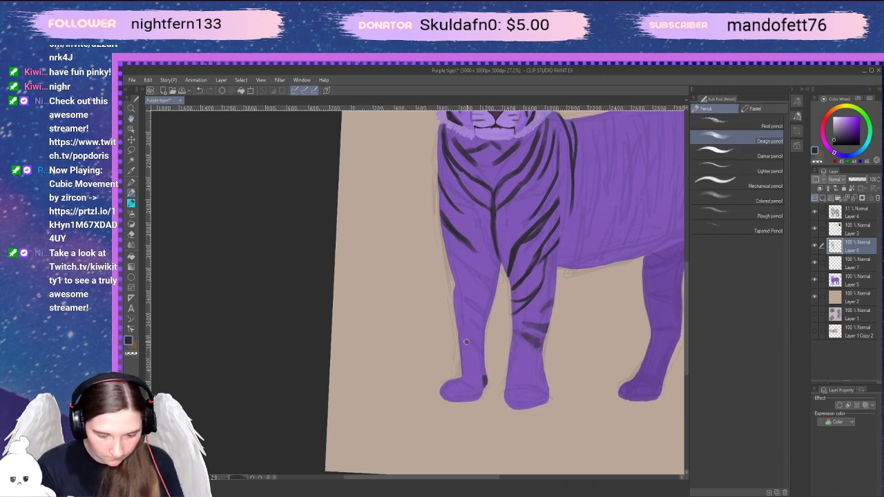
mouse_move(466, 342)
mouse_down()
mouse_move(483, 347)
mouse_move(476, 338)
mouse_up()
key(ctrl+z)
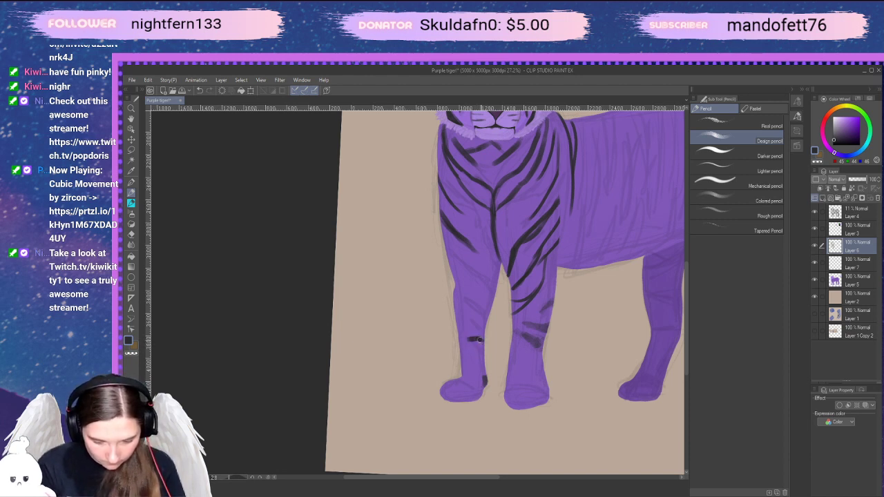
key(e)
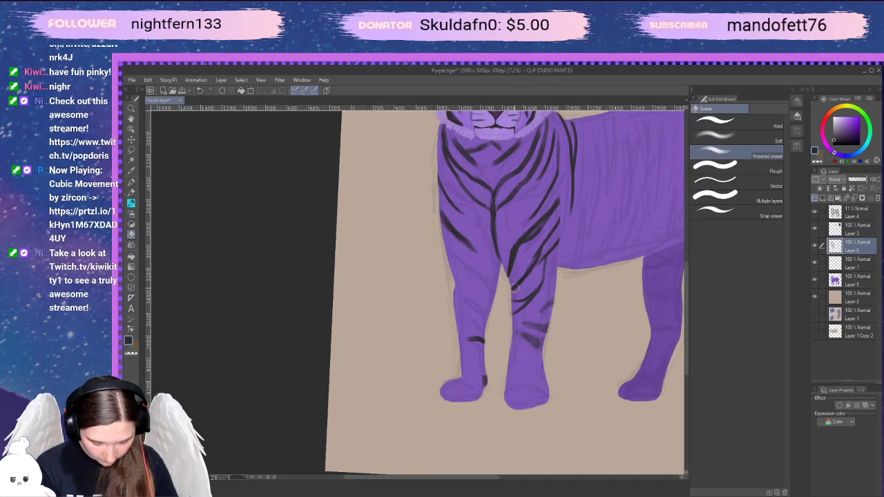
key(p)
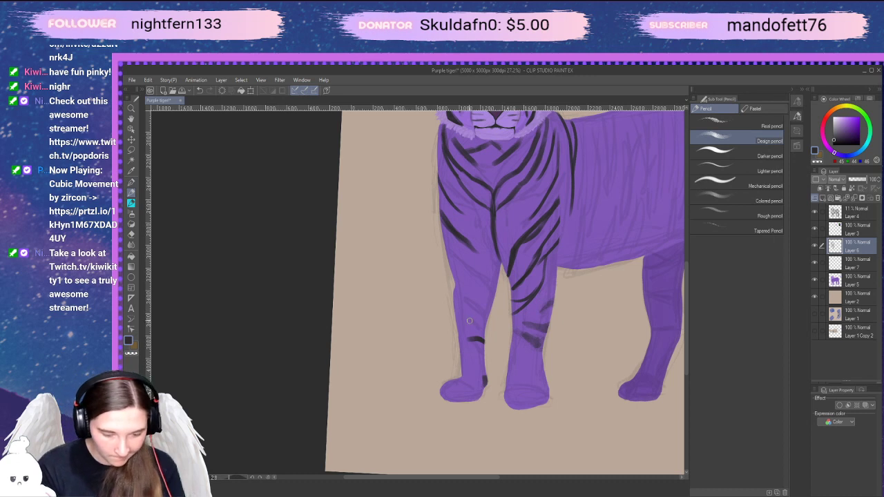
Paint a short stripe and two diagonal stripes across the middle of the left front leg and taper their ends with the eraser
drag(468, 318, 486, 324)
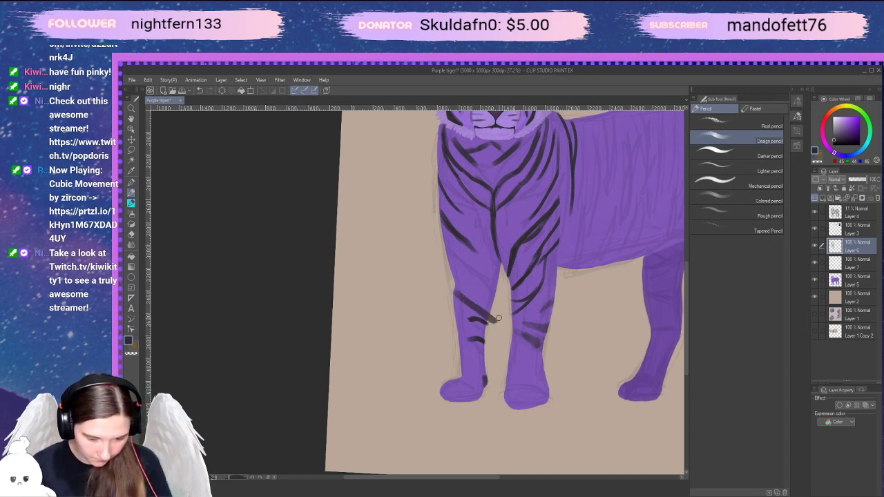
drag(486, 318, 453, 284)
key(ctrl+z)
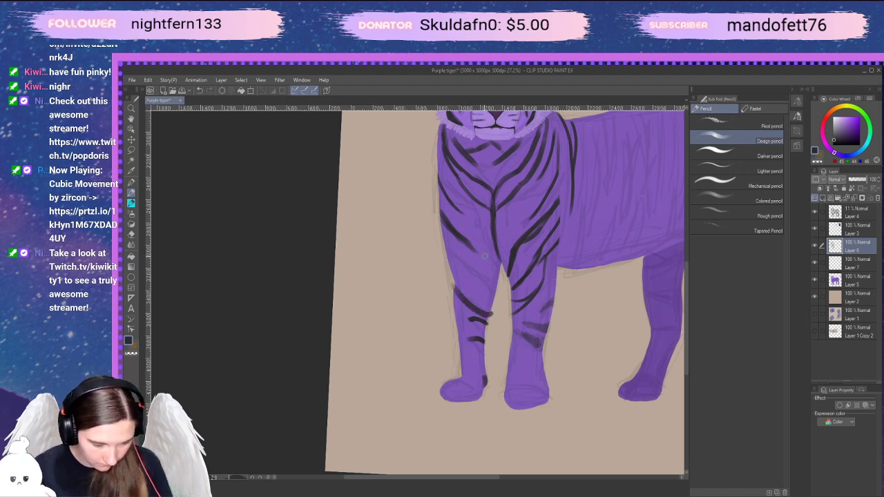
key(ctrl+z)
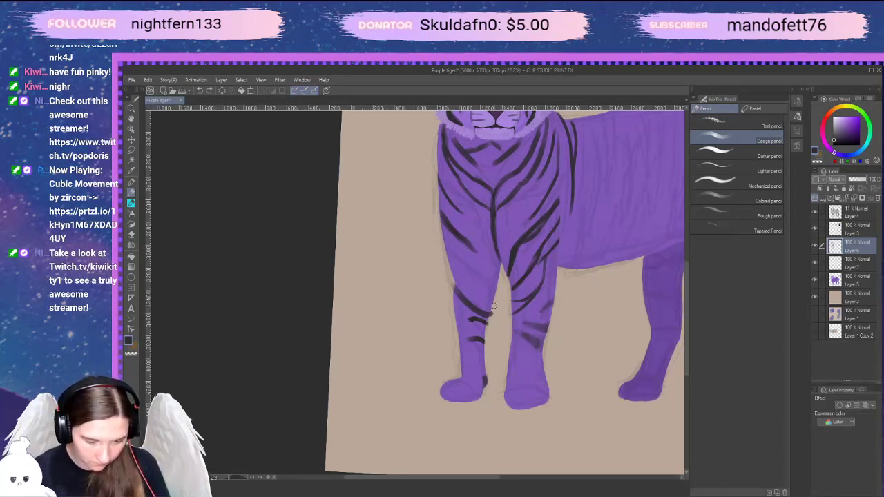
drag(491, 305, 449, 275)
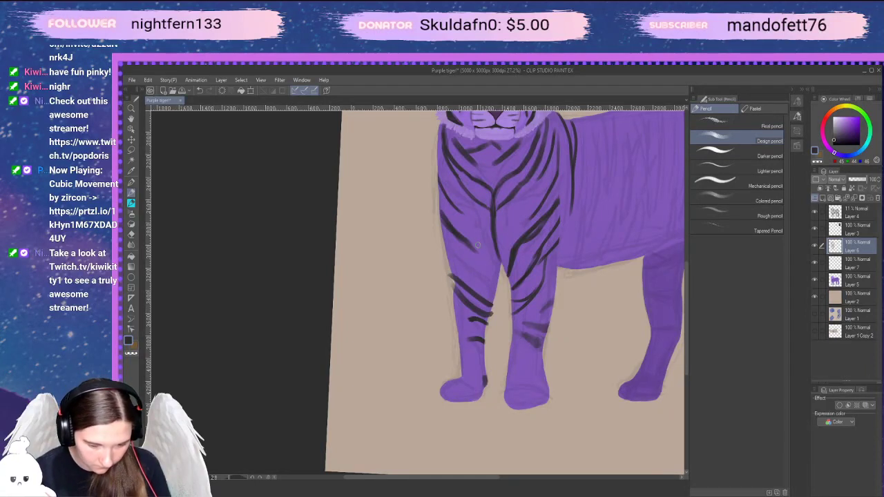
key(e)
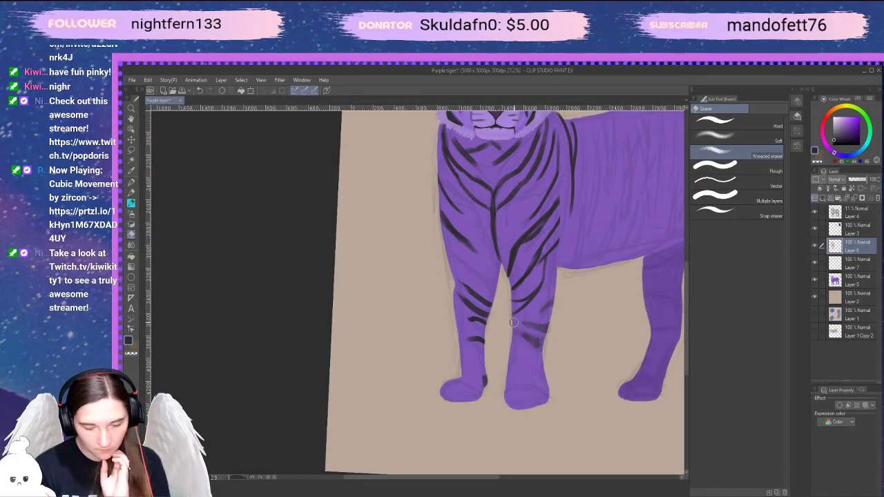
key(p)
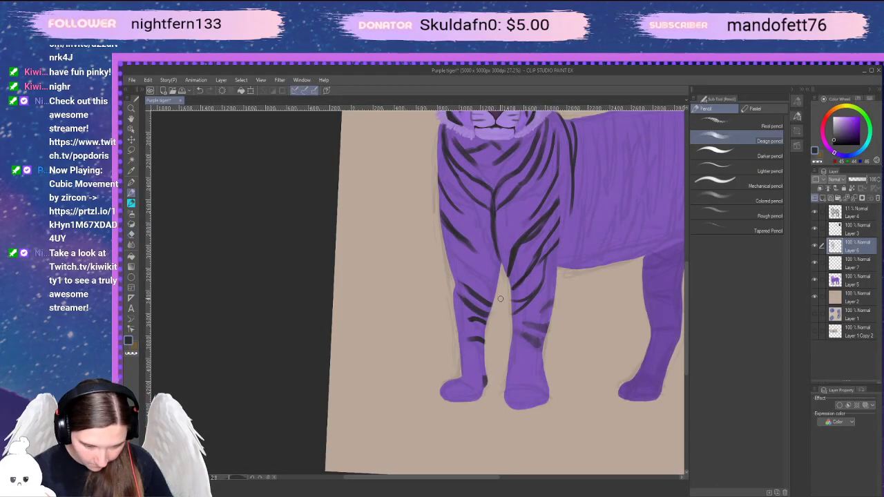
Add a short diagonal stripe on the inner edge of the left front leg above the existing ones and erase its excess
drag(500, 298, 491, 287)
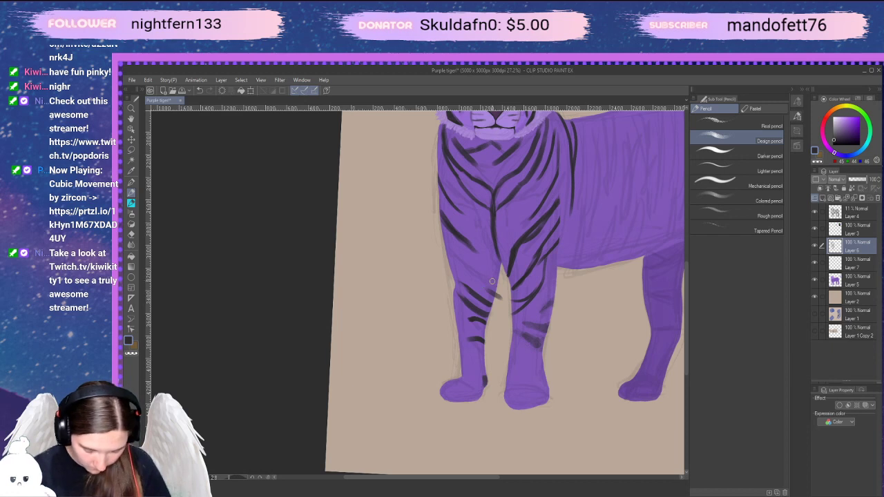
key(ctrl+z)
drag(480, 284, 502, 298)
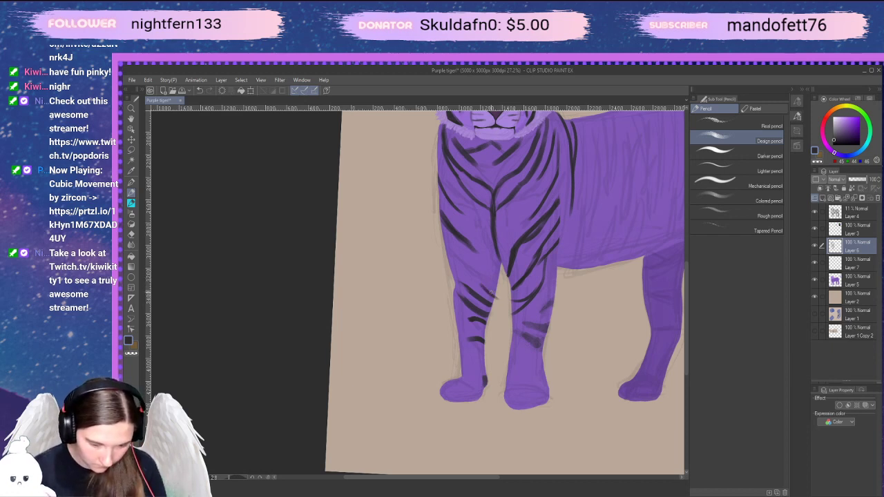
key(e)
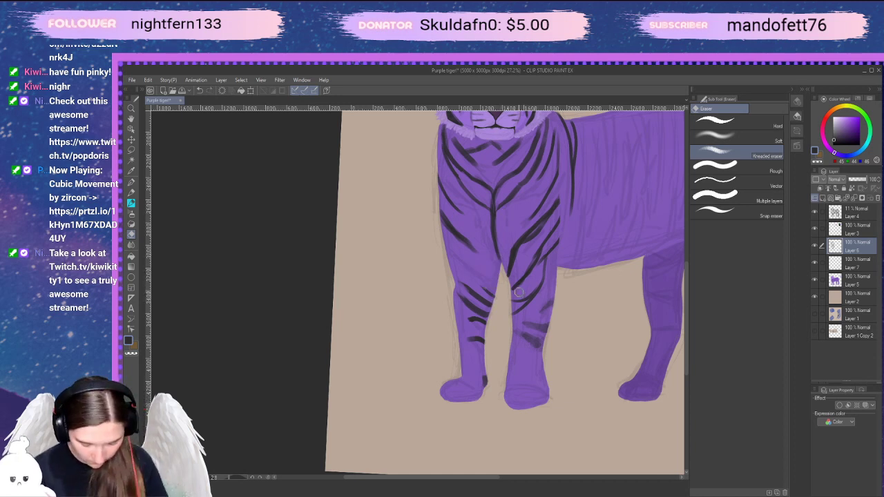
key(p)
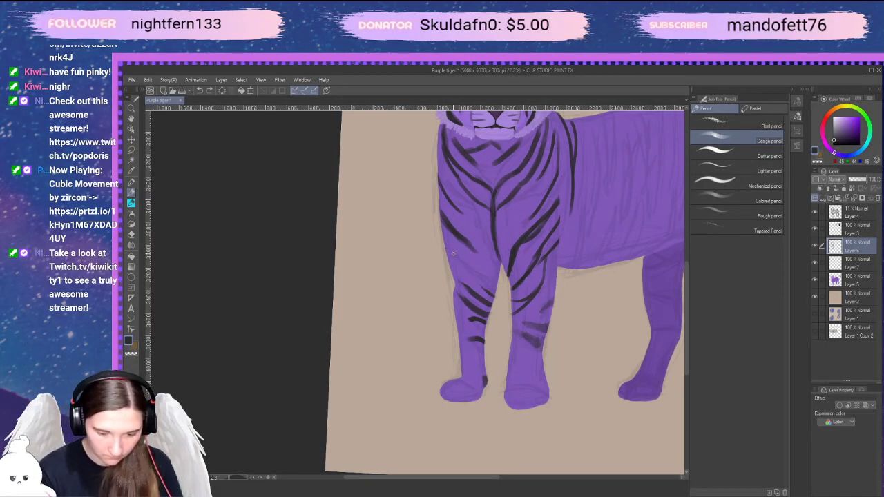
Paint a long diagonal stripe across the upper left front leg to the gap between the legs and refine its ends
drag(446, 251, 502, 286)
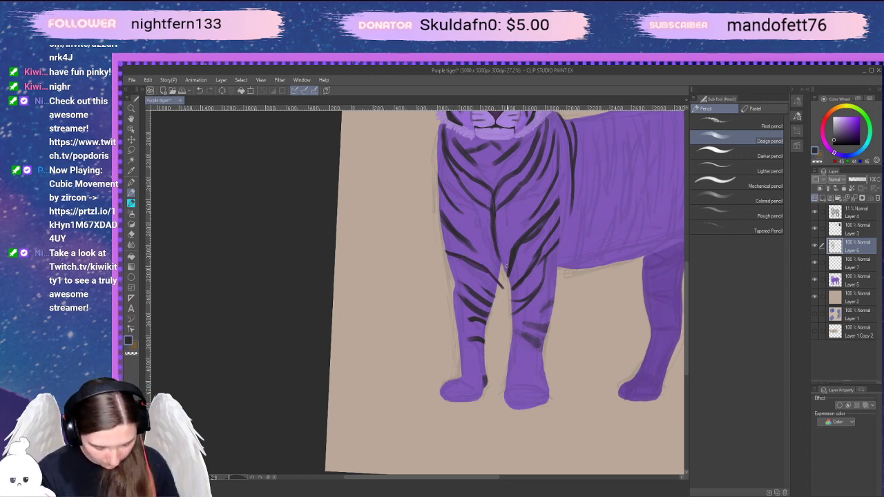
key(e)
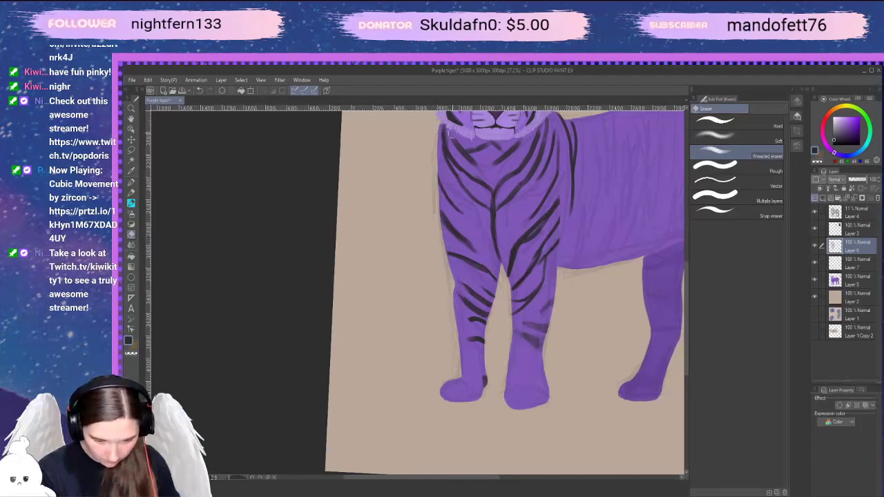
key(p)
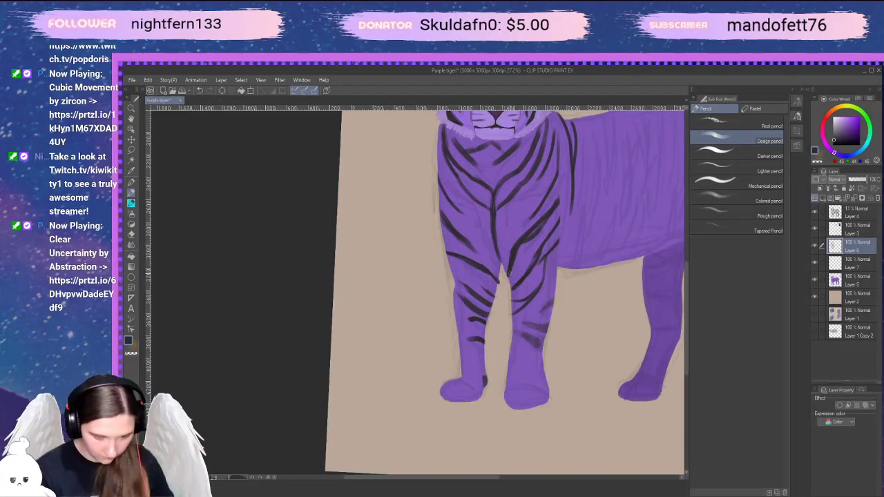
key(e)
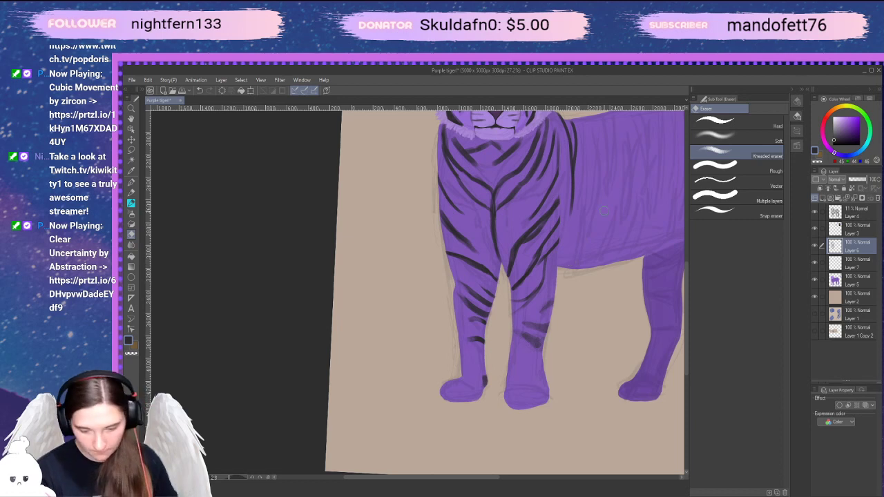
Refine and thicken the lower chest stripe that curves from the right shoulder down to the black centre line
drag(583, 309, 593, 356)
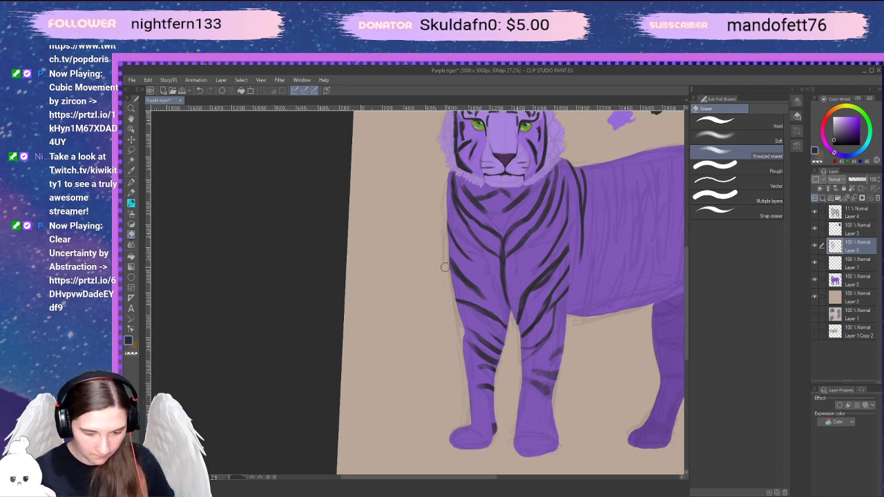
key(space)
mouse_move(614, 368)
mouse_down()
mouse_move(557, 381)
mouse_move(596, 428)
mouse_up()
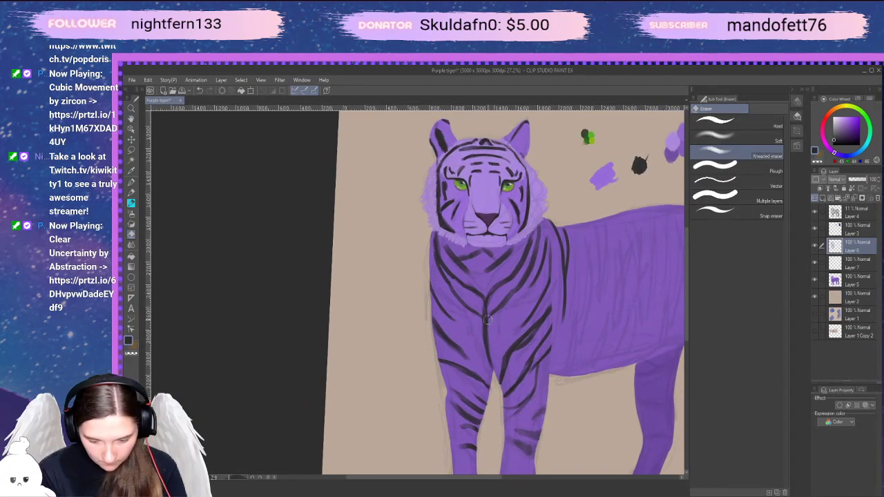
key(p)
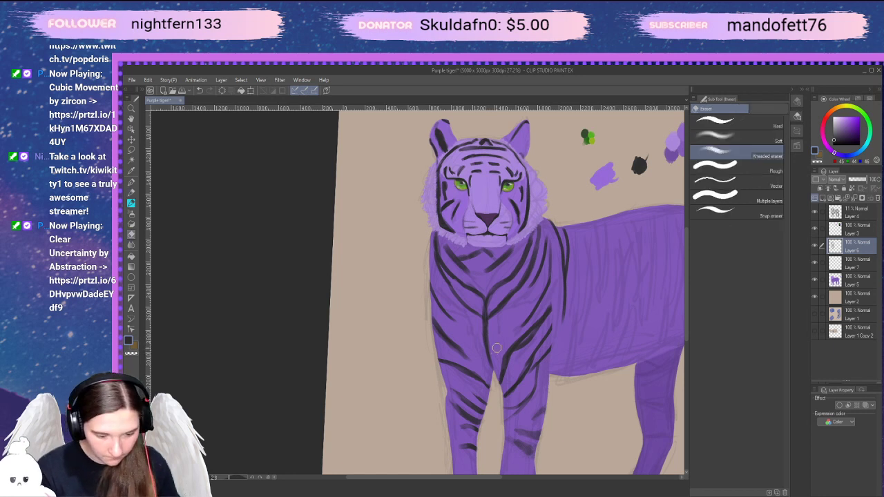
key(p)
key(p)
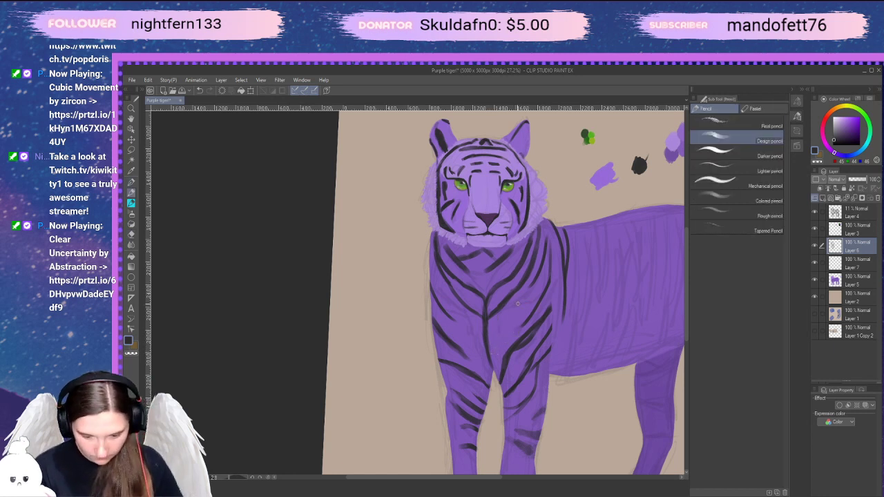
scroll(517, 273, up, 2)
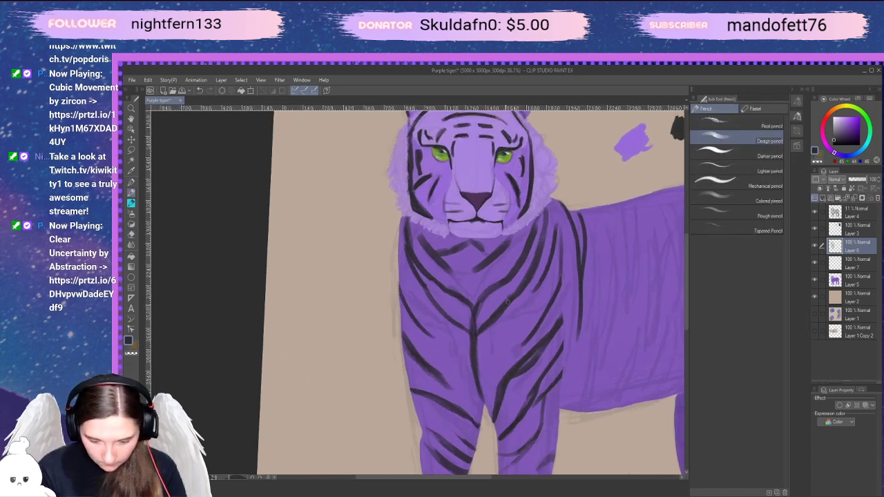
key(e)
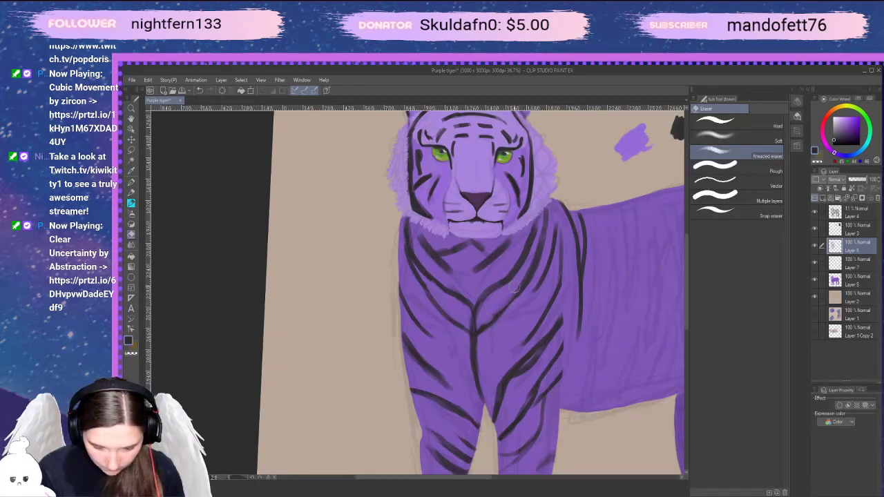
key(p)
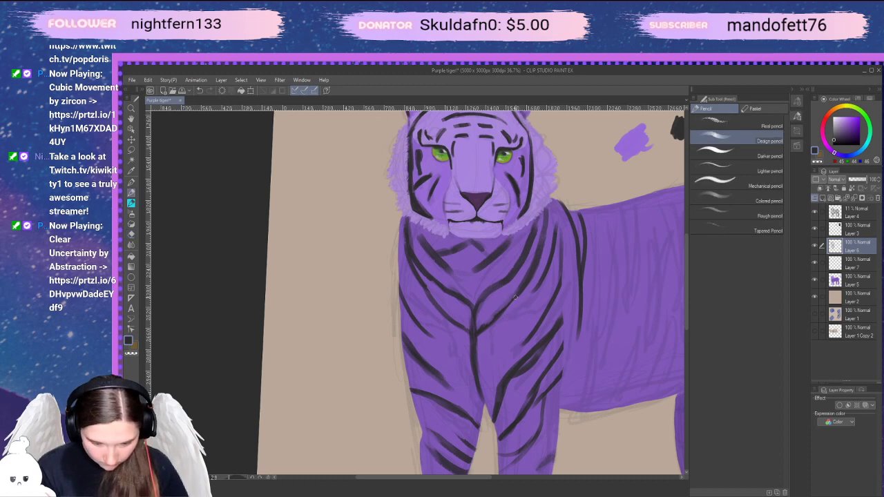
drag(518, 285, 478, 330)
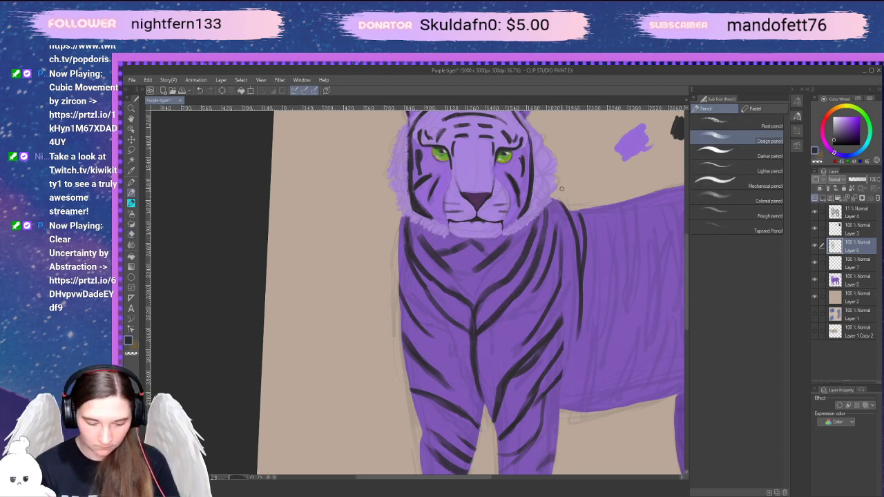
key(space)
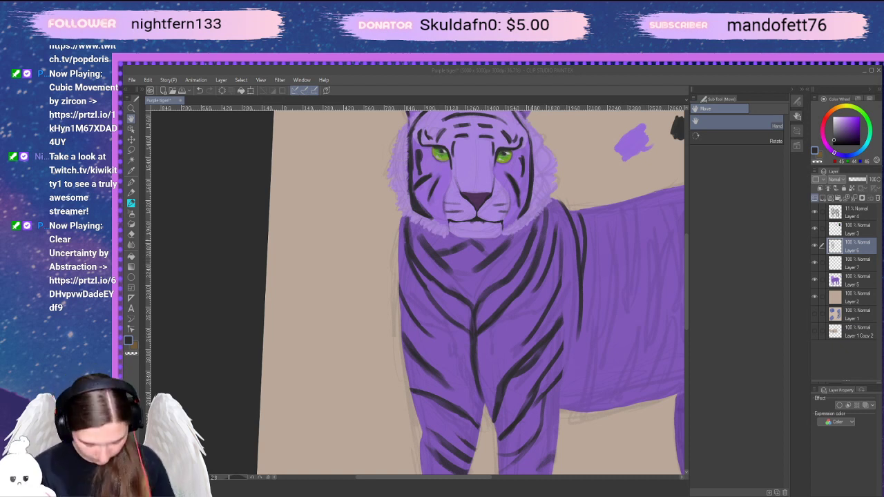
Thin and clean both edges of the black centre line running from the chest down to the gap between the front legs
click(536, 238)
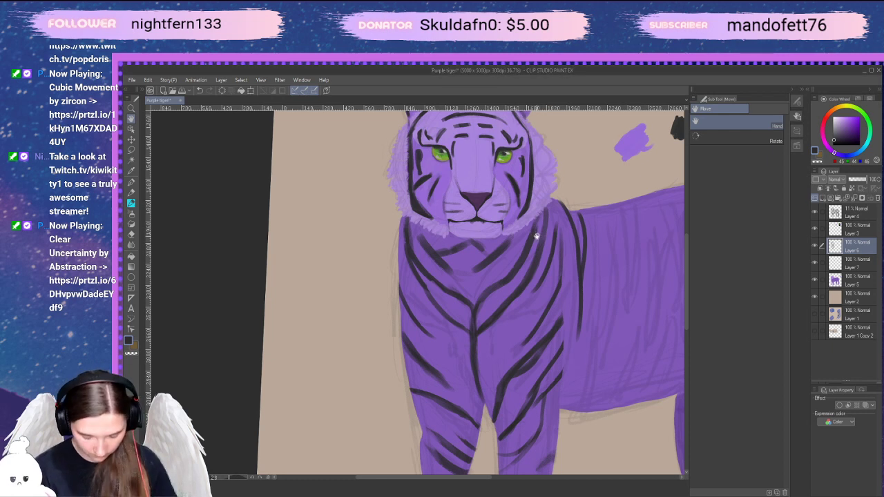
key(p)
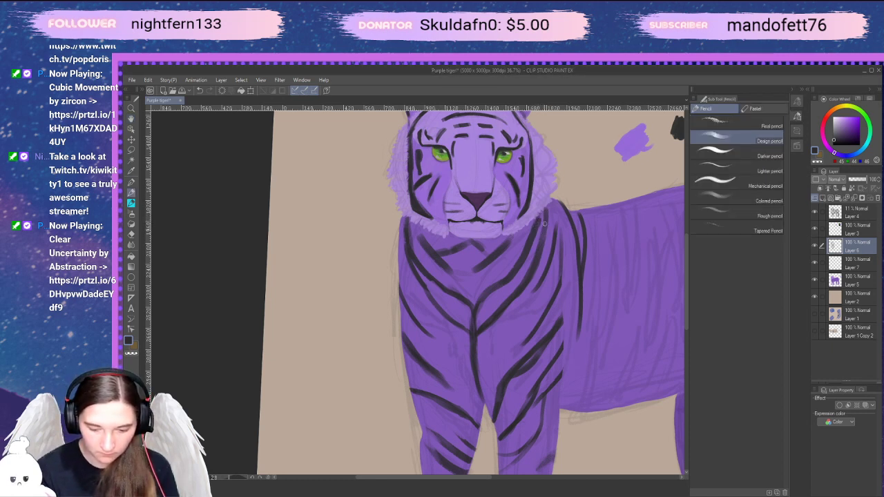
key(e)
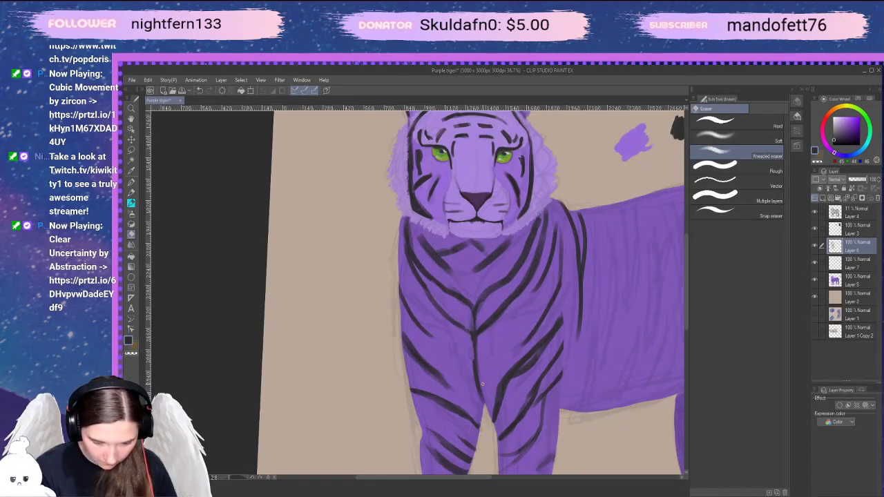
drag(478, 347, 479, 370)
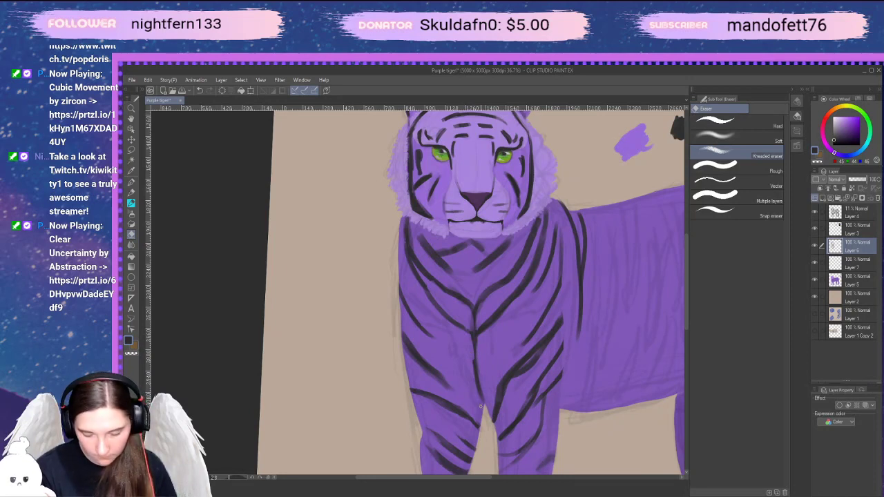
drag(470, 353, 477, 388)
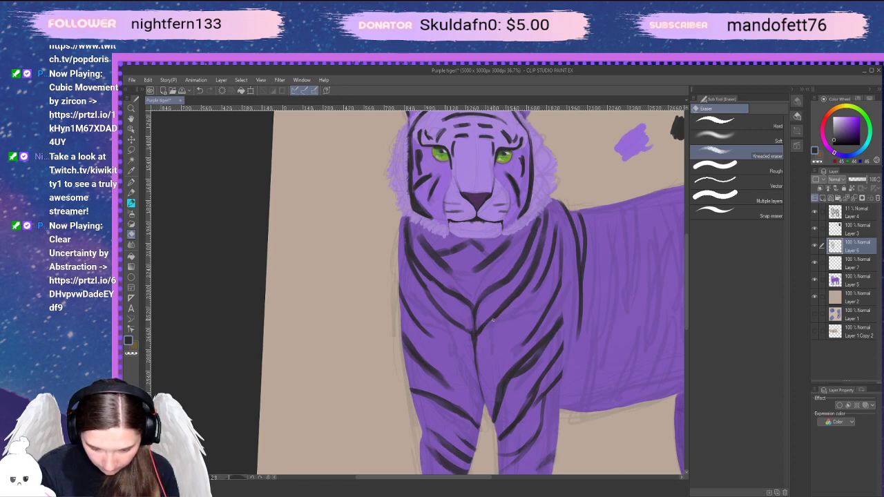
key(p)
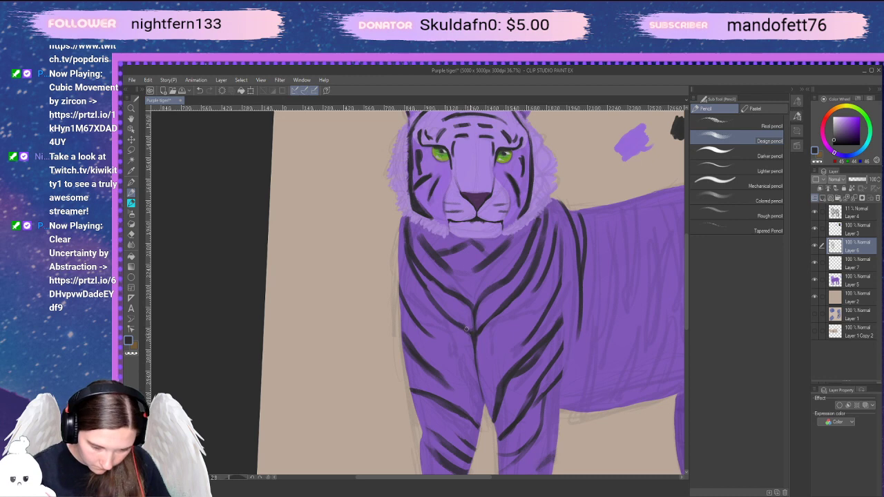
scroll(537, 347, up, 2)
key(space)
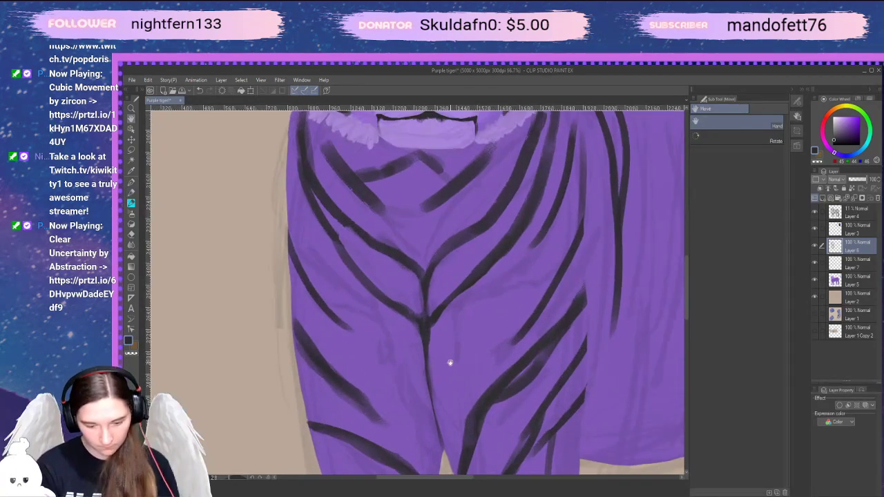
mouse_move(449, 364)
mouse_down()
mouse_move(493, 391)
mouse_move(456, 432)
mouse_up()
mouse_move(517, 380)
mouse_down()
mouse_move(481, 412)
mouse_move(451, 410)
mouse_up()
key(space)
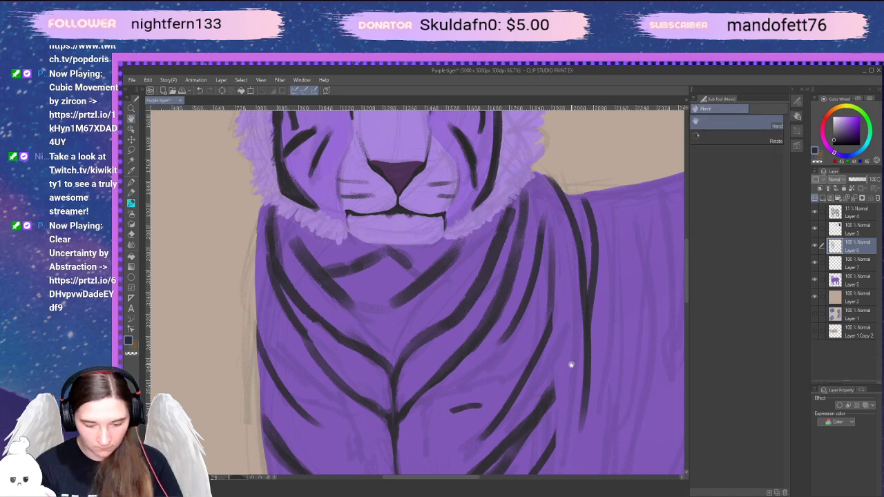
mouse_move(570, 364)
mouse_down()
mouse_move(511, 365)
mouse_move(523, 377)
mouse_move(587, 310)
mouse_move(602, 321)
mouse_up()
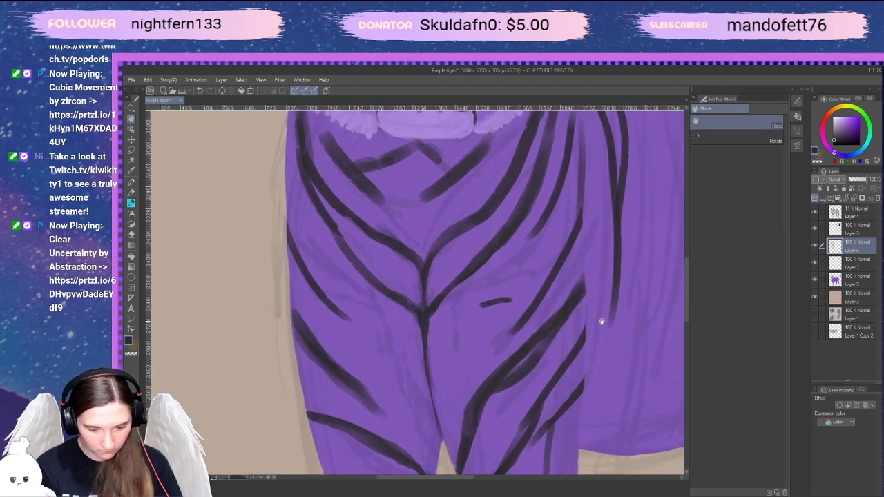
key(p)
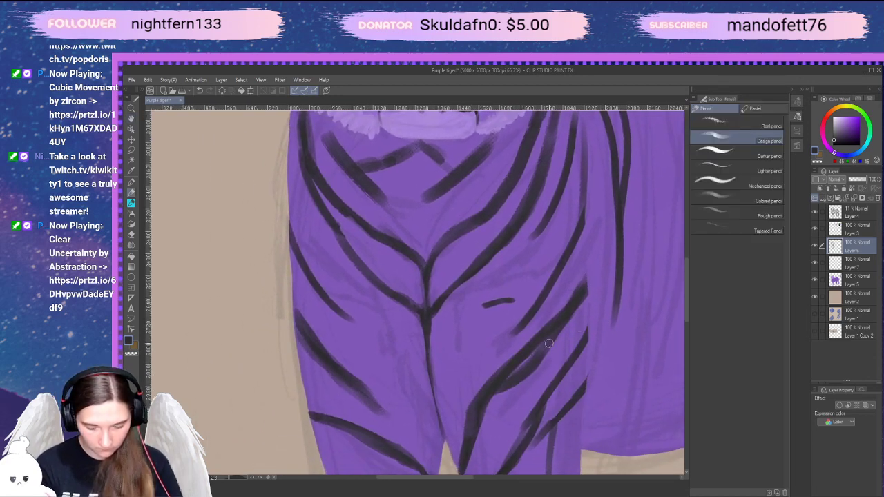
key(ctrl+z)
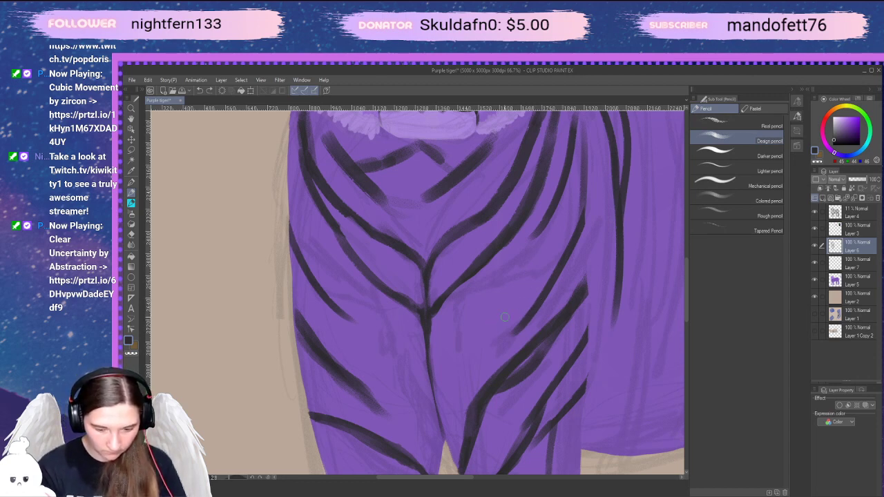
Paint a thin diagonal stripe on the right side of the chest beneath the long chest stripe and taper it with the eraser
mouse_move(476, 315)
mouse_down()
mouse_move(535, 259)
mouse_move(478, 308)
mouse_up()
key(e)
drag(523, 262, 477, 309)
drag(530, 253, 471, 312)
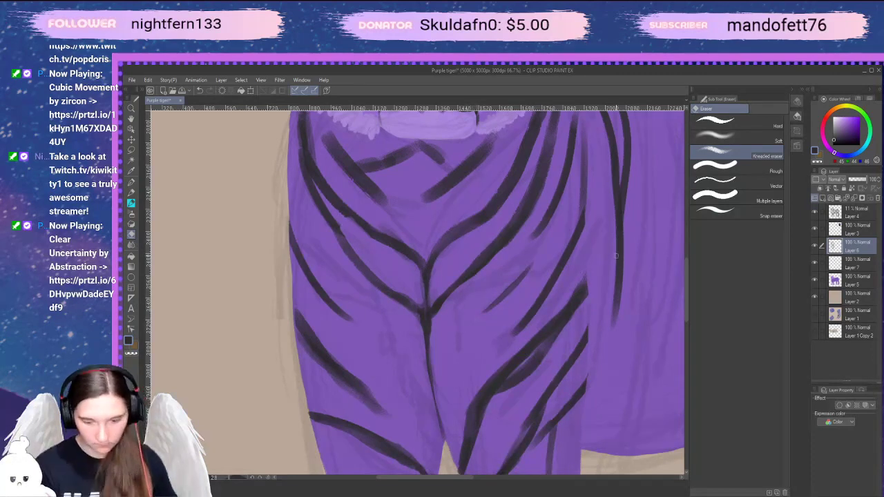
Erase the right arm of the small chevron stripe under the chin and repaint it from the peak downward
drag(606, 356, 483, 408)
mouse_move(579, 395)
mouse_down()
mouse_move(576, 408)
mouse_move(560, 408)
mouse_move(555, 391)
mouse_up()
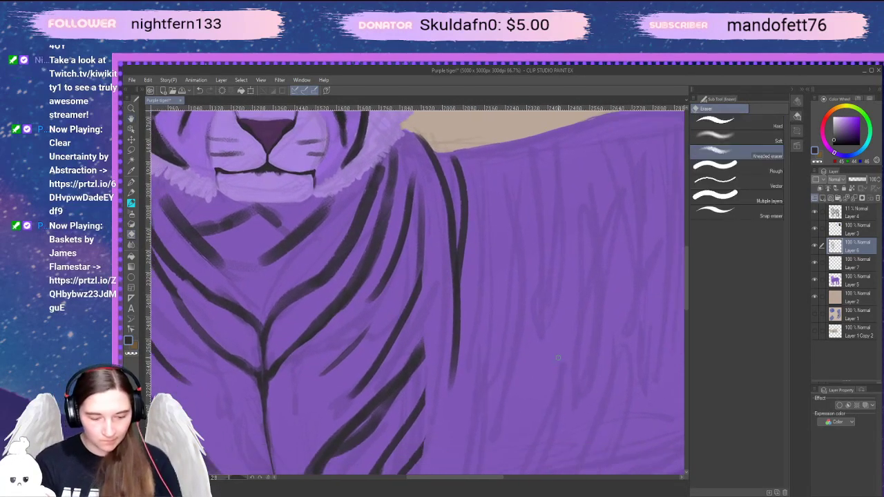
scroll(557, 357, down, 3)
key(p)
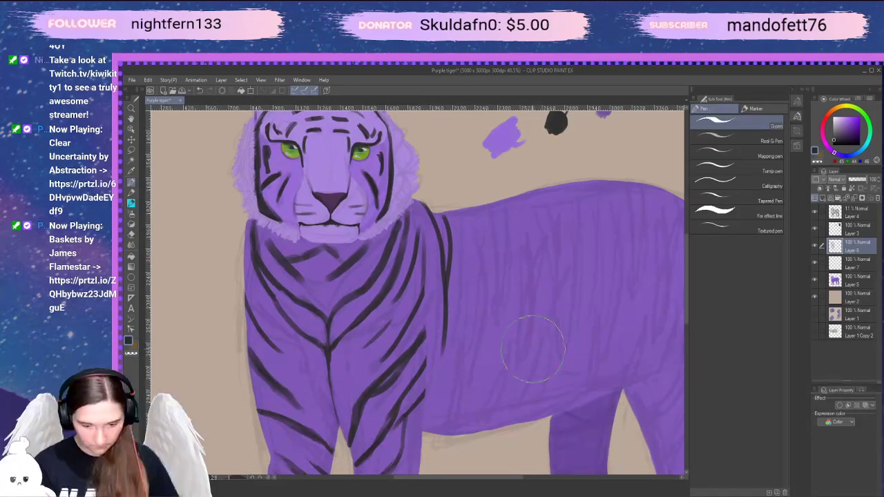
key(p)
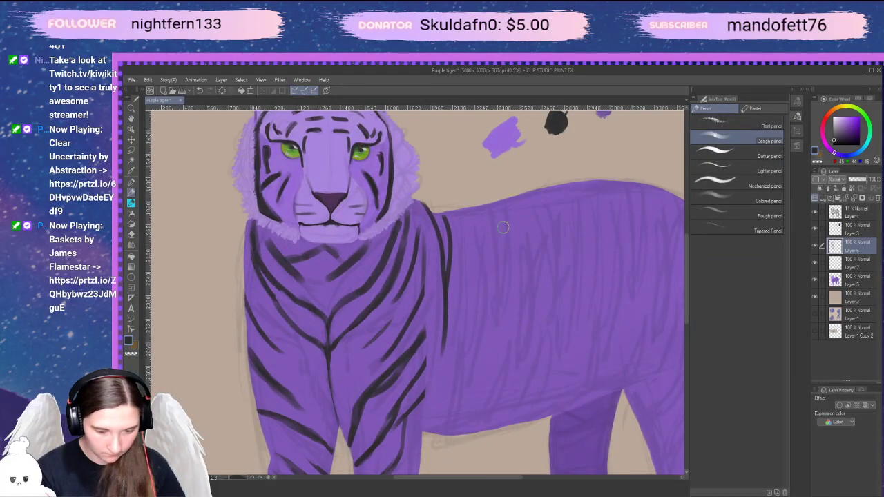
key(h)
mouse_move(488, 256)
mouse_down()
mouse_move(475, 241)
mouse_move(542, 219)
mouse_move(580, 174)
mouse_move(567, 142)
mouse_move(490, 321)
mouse_move(493, 312)
mouse_move(507, 316)
mouse_move(491, 308)
mouse_move(560, 328)
mouse_up()
key(p)
key(space)
scroll(425, 300, up, 2)
key(space)
drag(385, 364, 477, 362)
key(e)
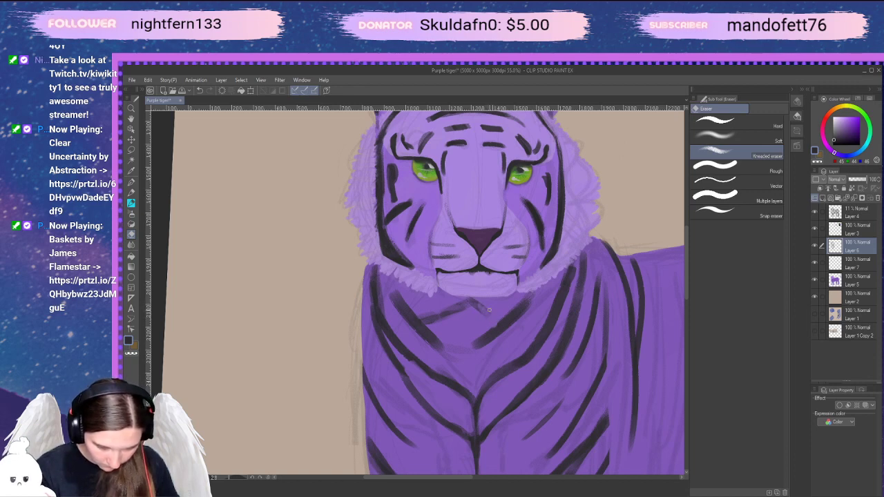
key(p)
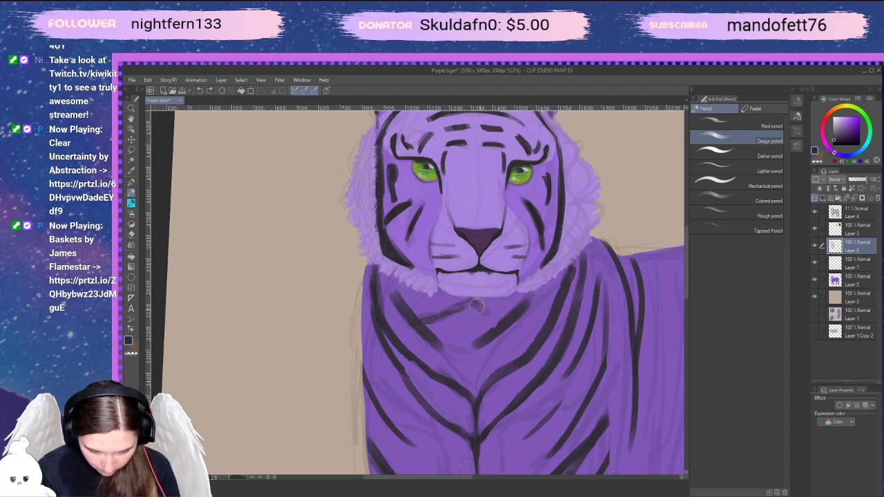
drag(472, 303, 491, 318)
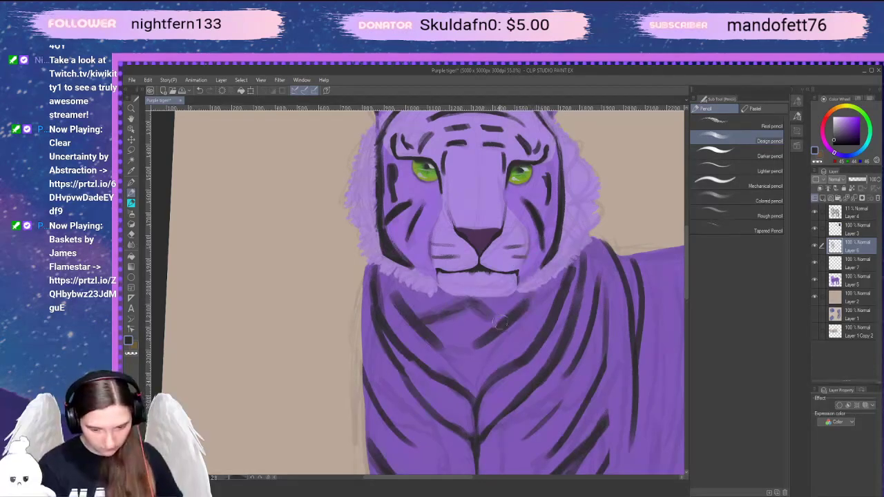
Thin the diagonal stripes beside the chevron under the chin with the eraser, then repaint the left diagonal and sharpen the chevron
key(e)
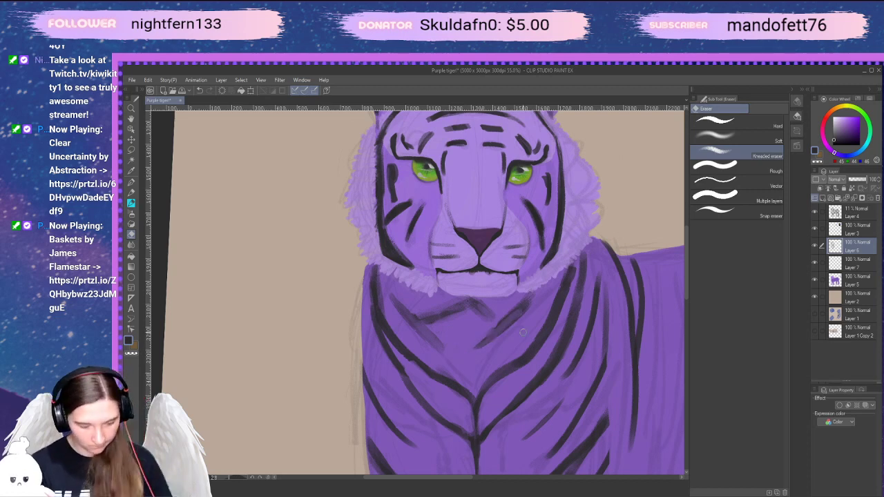
key(p)
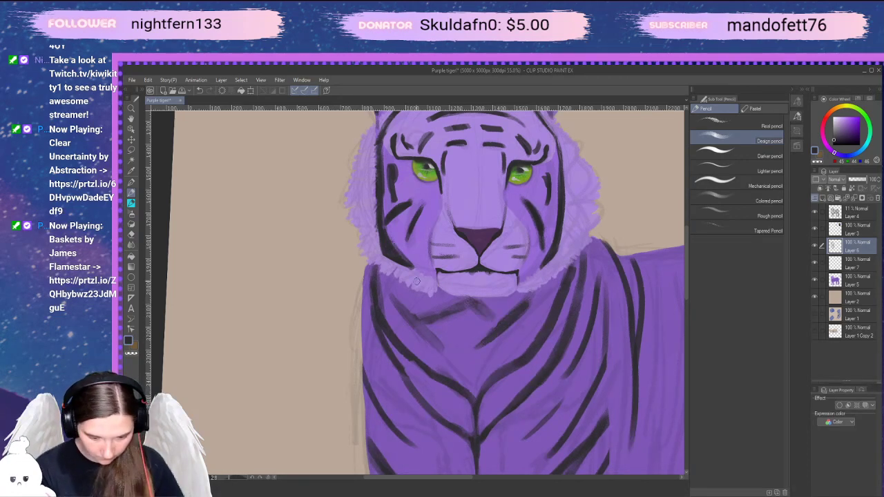
drag(396, 304, 431, 338)
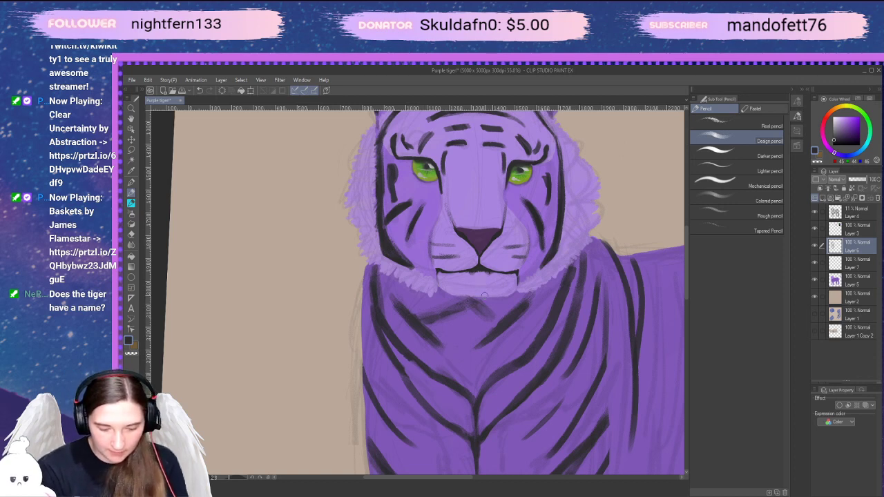
mouse_move(427, 316)
mouse_down()
mouse_move(462, 303)
mouse_move(497, 319)
mouse_up()
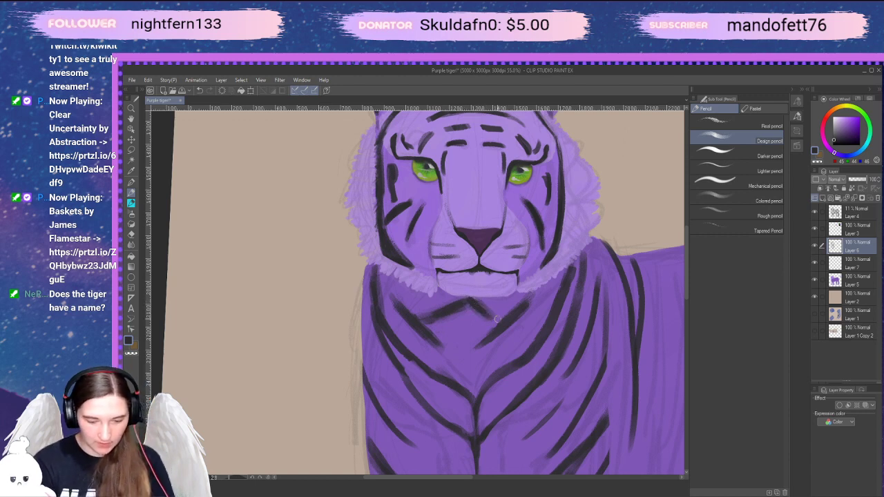
key(e)
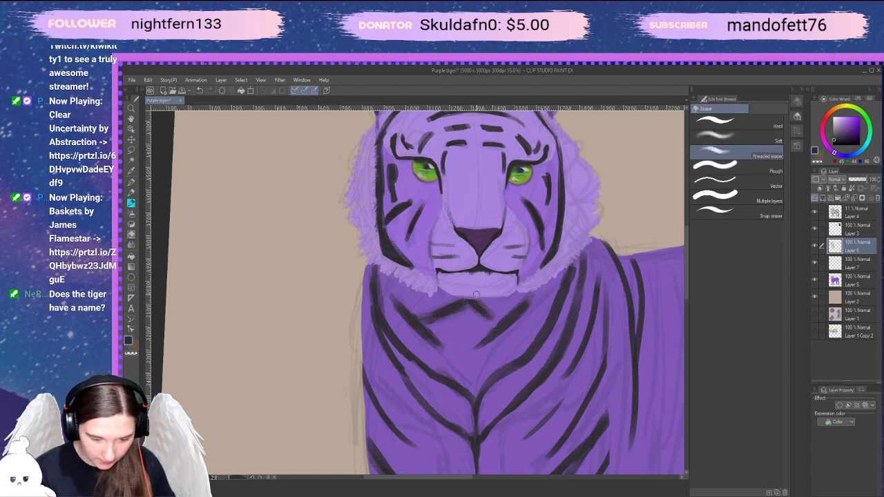
key(p)
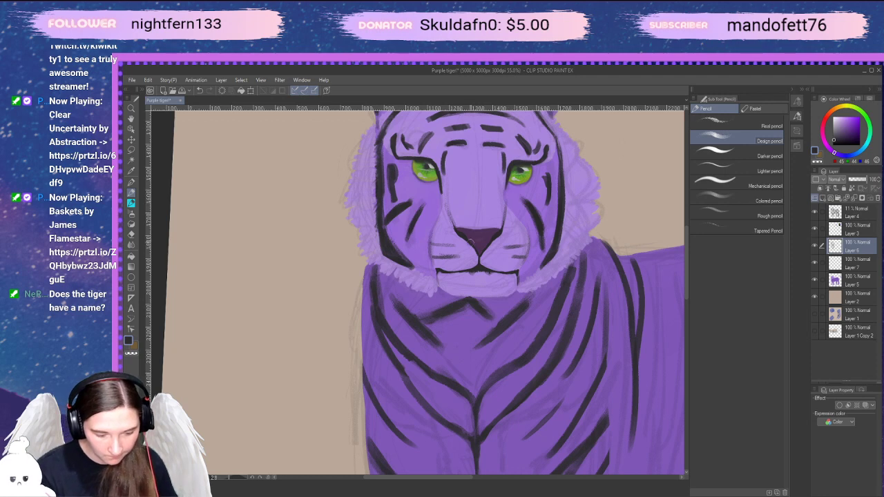
key(e)
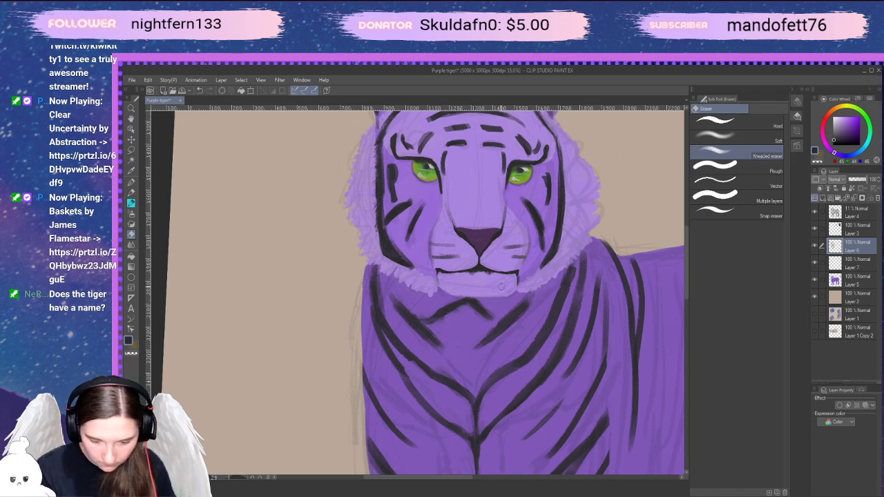
Examine the stripe pattern on the whole tiger, comparing the head, chest and front legs from a distance and close up
key(space)
mouse_move(632, 370)
mouse_down()
mouse_move(583, 374)
mouse_move(579, 351)
mouse_up()
scroll(607, 366, down, 5)
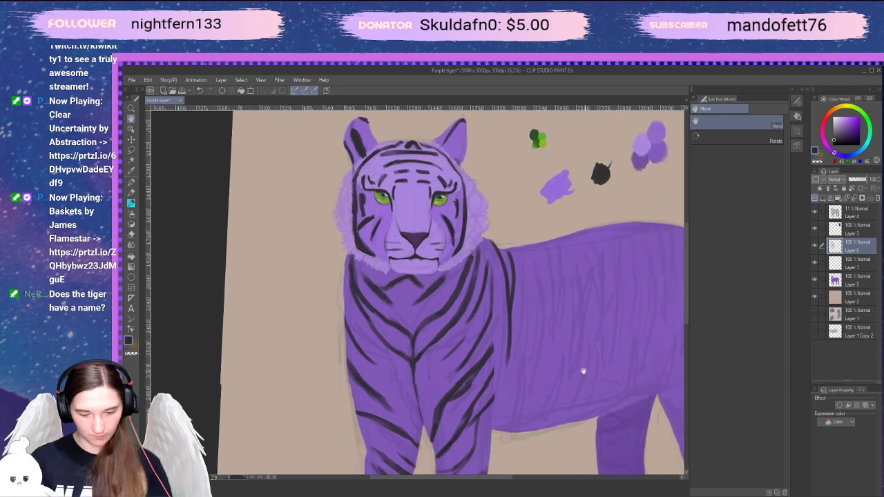
scroll(583, 333, down, 2)
key(space)
mouse_move(598, 366)
mouse_down()
mouse_move(578, 363)
mouse_move(606, 368)
mouse_up()
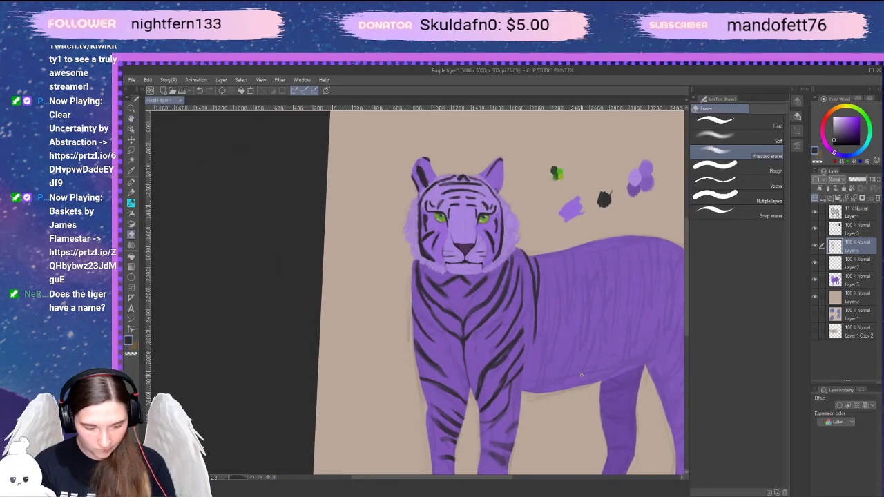
scroll(582, 375, up, 5)
key(space)
drag(541, 362, 649, 389)
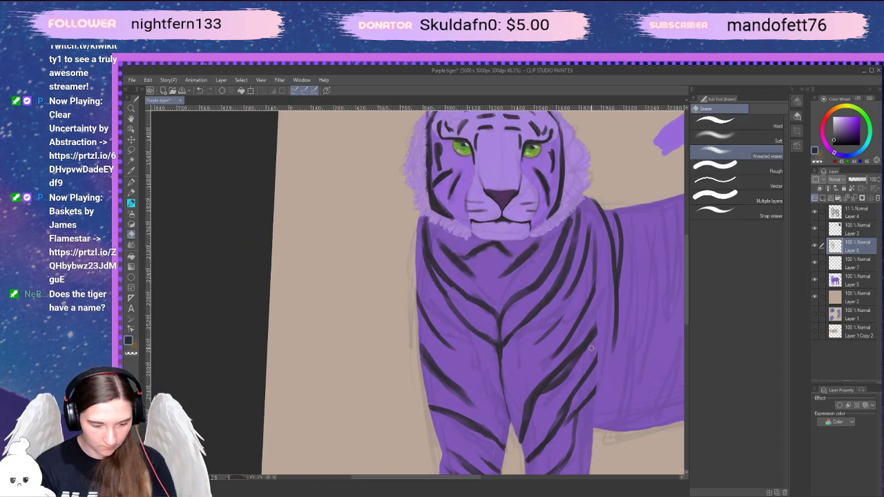
scroll(565, 308, up, 1)
key(space)
drag(566, 339, 607, 380)
scroll(597, 333, up, 1)
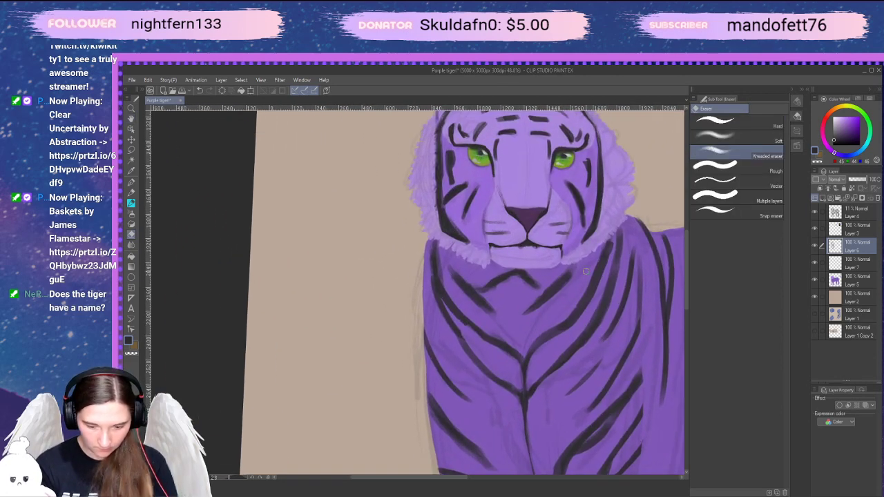
Add short faint marks in the middle of the chest below the chin stripes and soften them with the eraser
key(p)
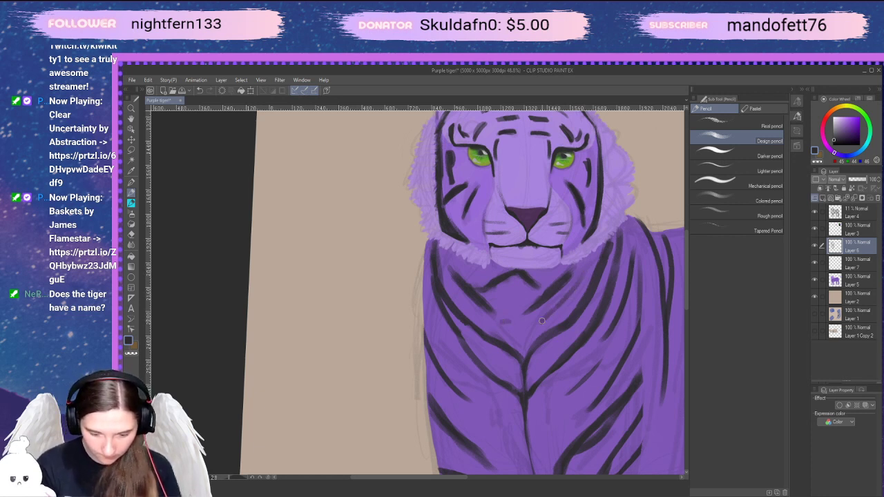
drag(505, 322, 518, 323)
key(space)
drag(630, 350, 522, 376)
key(e)
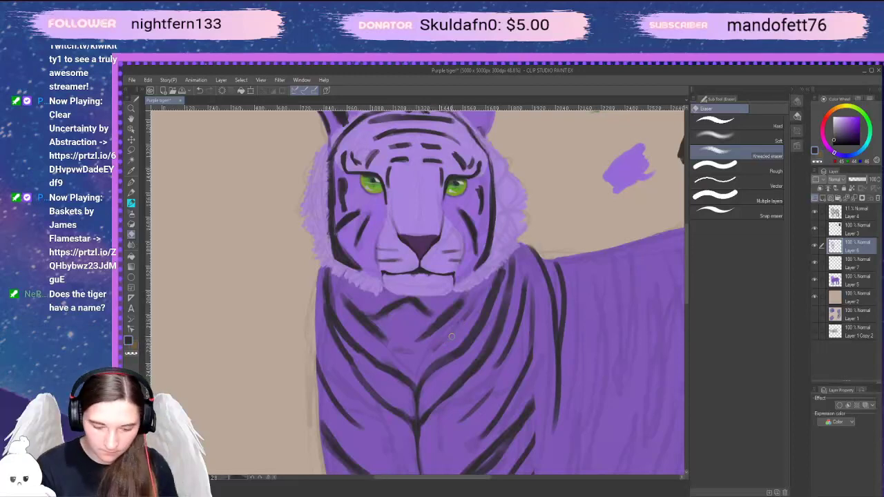
Inspect the front legs and the bare flank to find where stripes are still missing
key(space)
drag(597, 377, 513, 381)
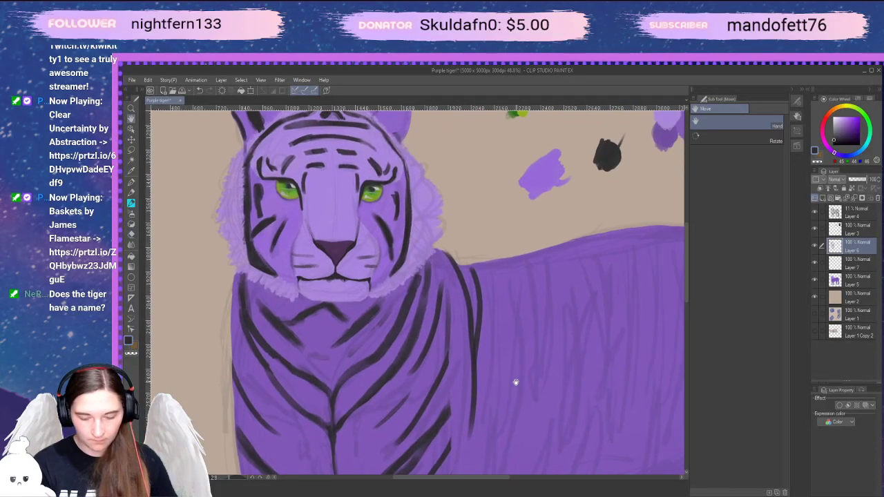
scroll(530, 394, down, 3)
key(space)
drag(537, 420, 535, 337)
mouse_move(535, 378)
mouse_down()
mouse_move(533, 346)
mouse_move(538, 377)
mouse_up()
key(p)
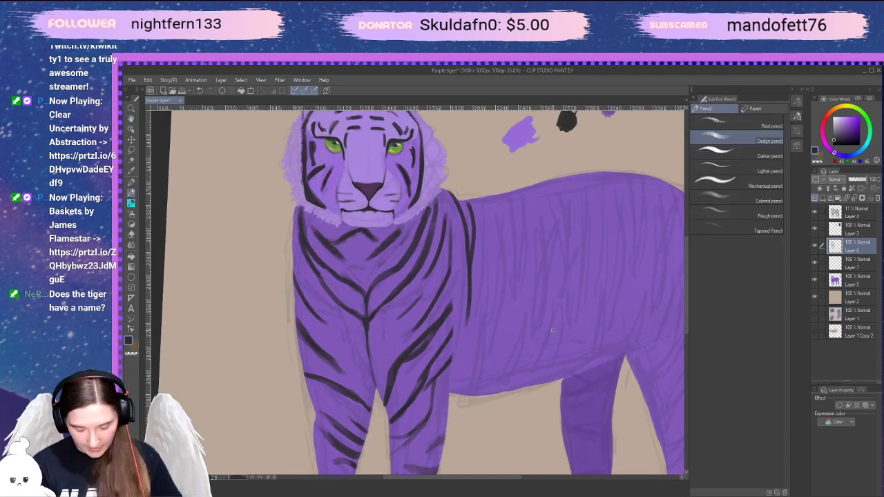
key(space)
drag(514, 301, 509, 262)
drag(512, 281, 503, 256)
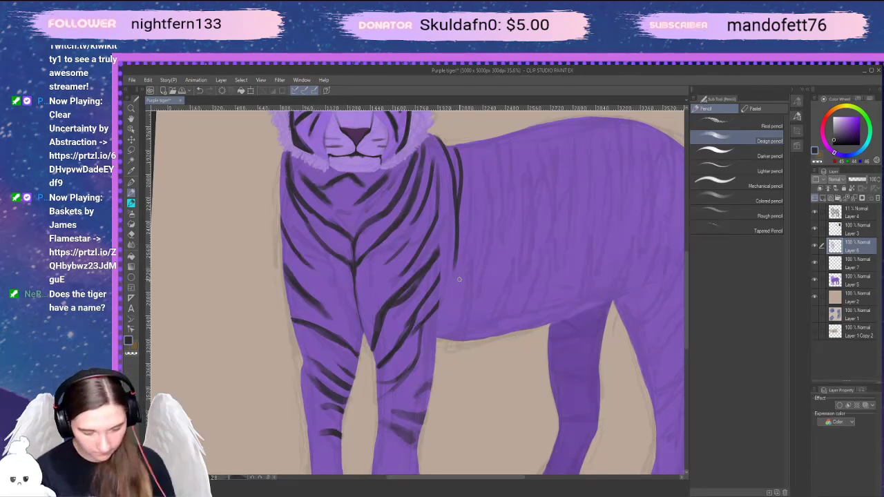
key(space)
drag(502, 338, 488, 322)
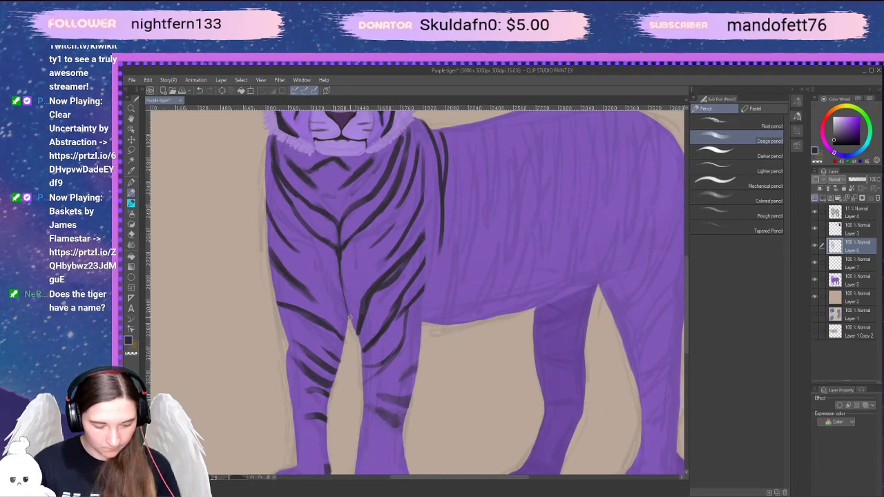
click(244, 378)
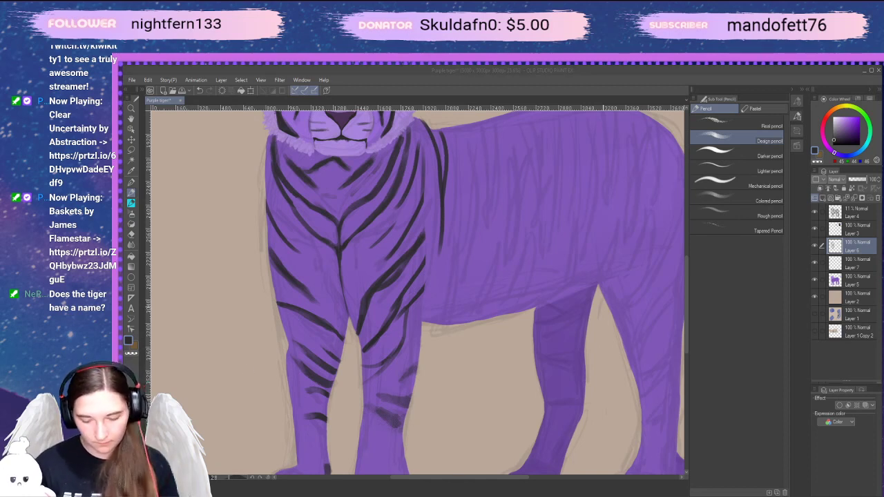
drag(601, 299, 580, 310)
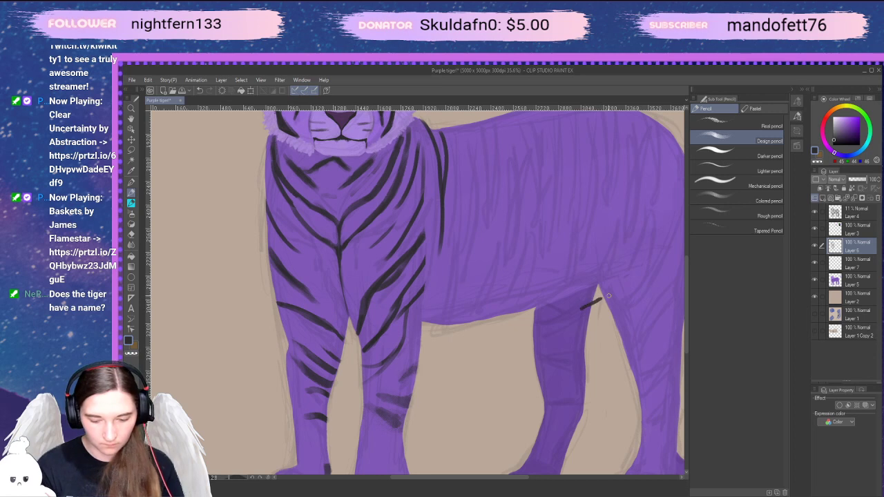
key(ctrl+z)
alt+click(610, 311)
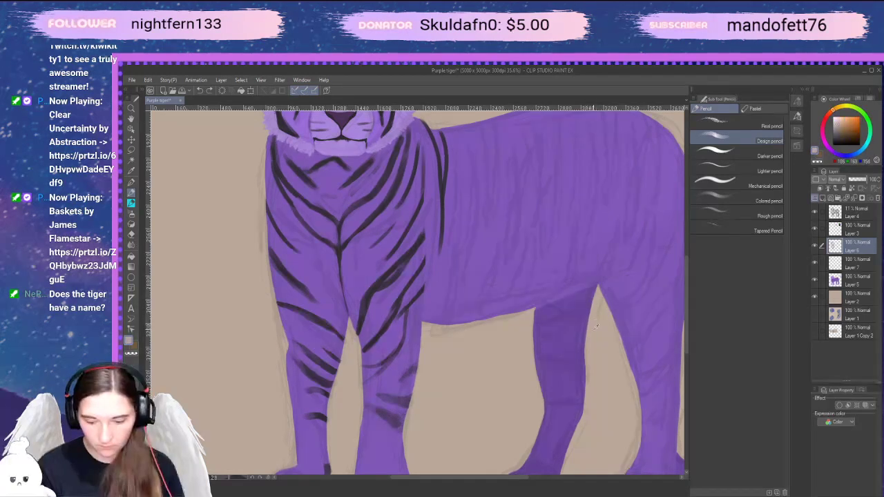
key(space)
drag(608, 336, 592, 363)
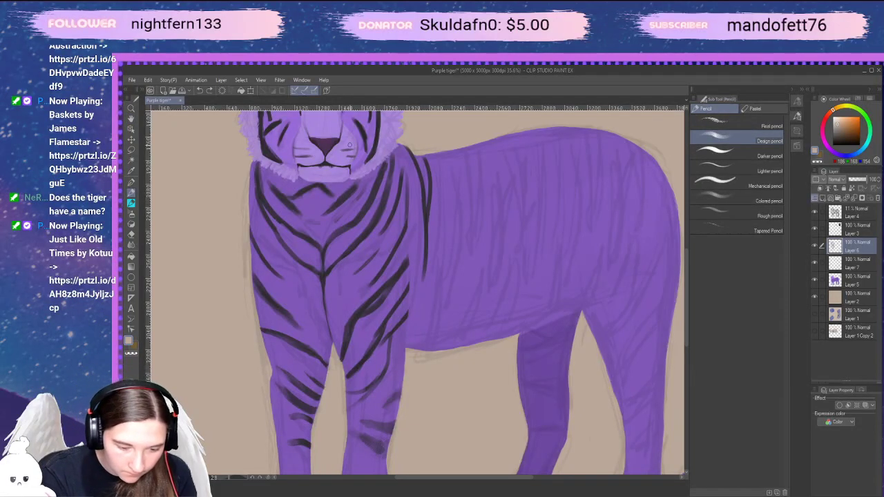
Sample the dark stripe colour from the face and paint a wavy stripe up from the belly edge behind the front leg, extending the shoulder stripe towards it
alt+click(266, 136)
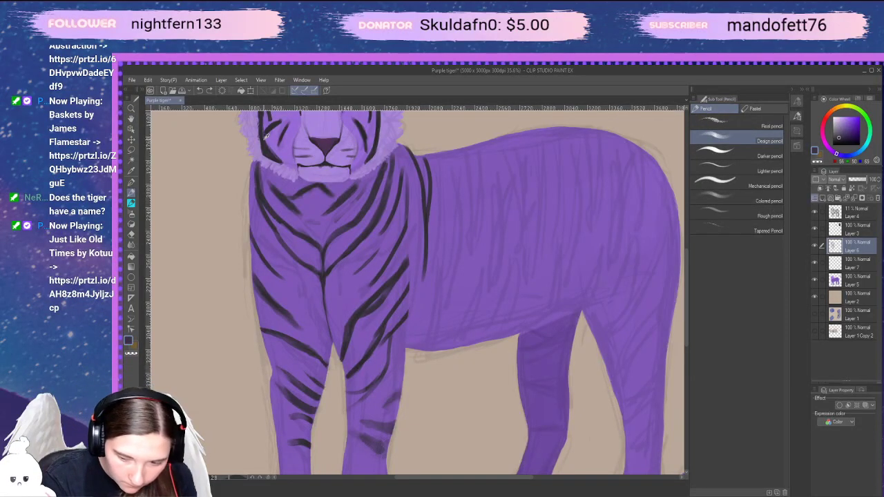
alt+click(265, 137)
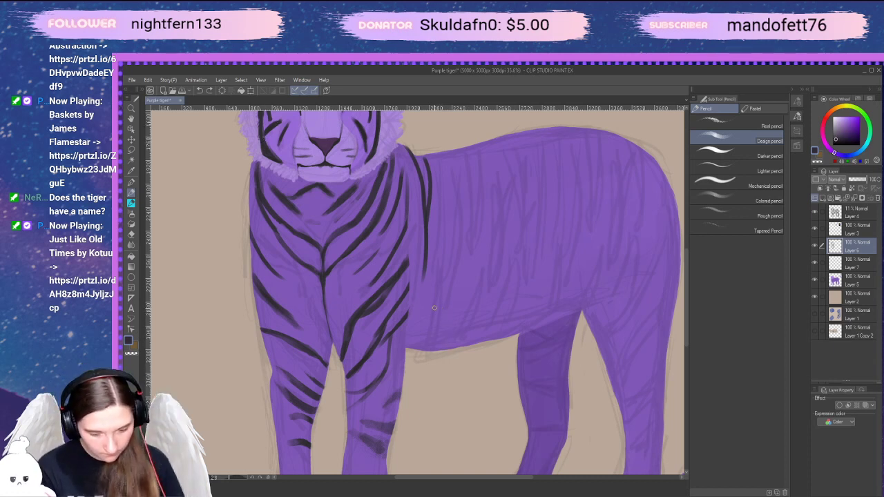
mouse_move(438, 292)
mouse_down()
mouse_move(442, 325)
mouse_move(461, 293)
mouse_up()
key(ctrl+z)
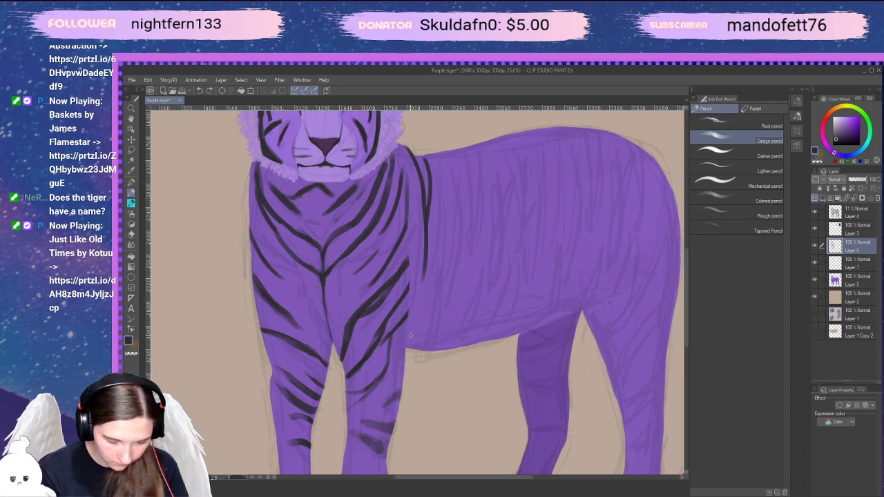
drag(409, 332, 414, 332)
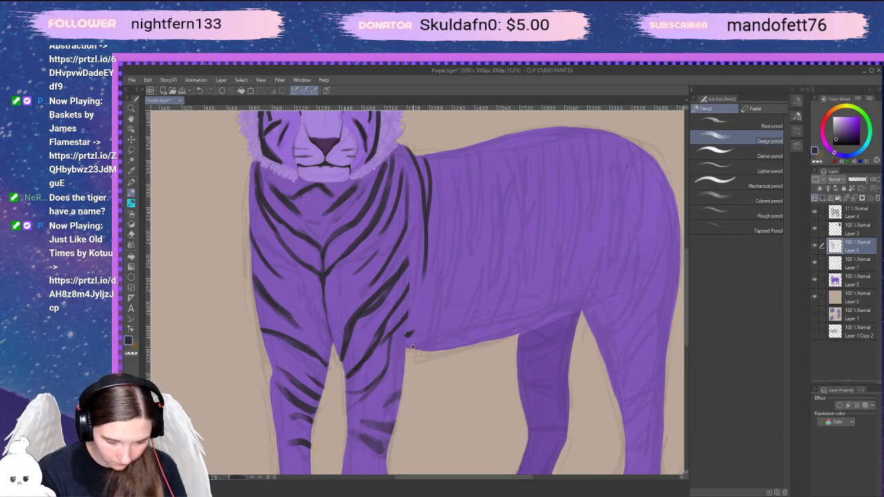
mouse_move(412, 347)
mouse_down()
mouse_move(421, 333)
mouse_move(419, 290)
mouse_move(439, 266)
mouse_up()
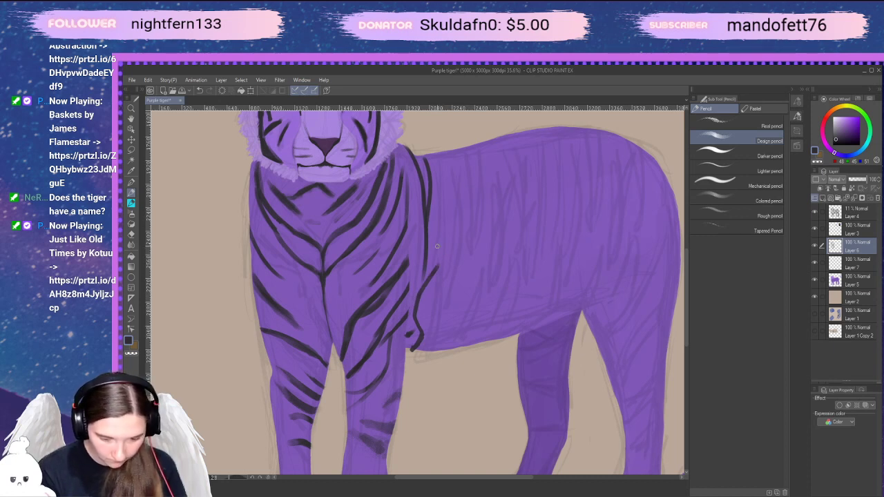
drag(425, 258, 414, 292)
Paint a second line alongside the wavy stripe behind the front leg and trim its upper end with the eraser
key(e)
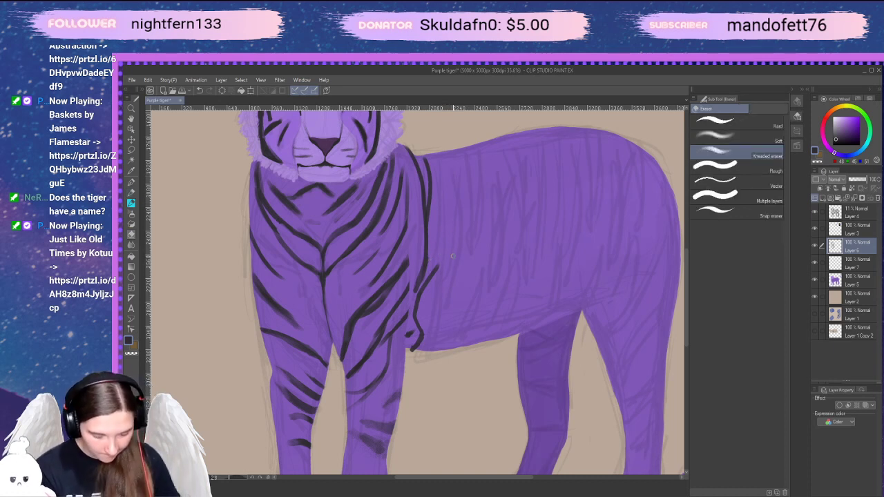
key(p)
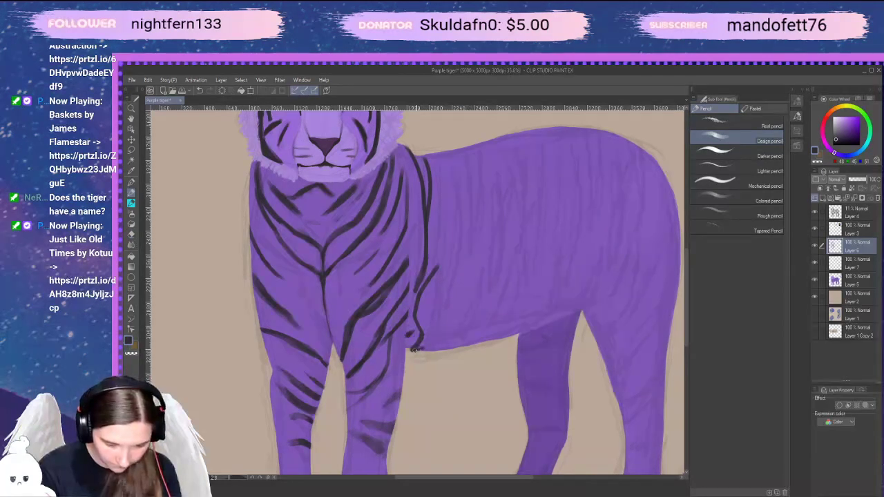
mouse_move(414, 350)
mouse_down()
mouse_move(422, 326)
mouse_move(430, 317)
mouse_move(428, 333)
mouse_move(449, 202)
mouse_move(431, 197)
mouse_move(433, 278)
mouse_move(421, 325)
mouse_move(443, 265)
mouse_move(426, 305)
mouse_up()
key(e)
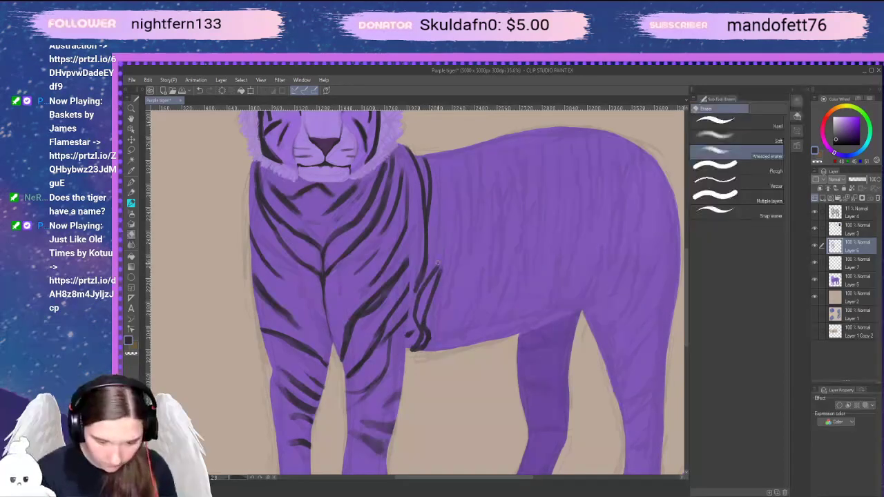
drag(440, 264, 420, 310)
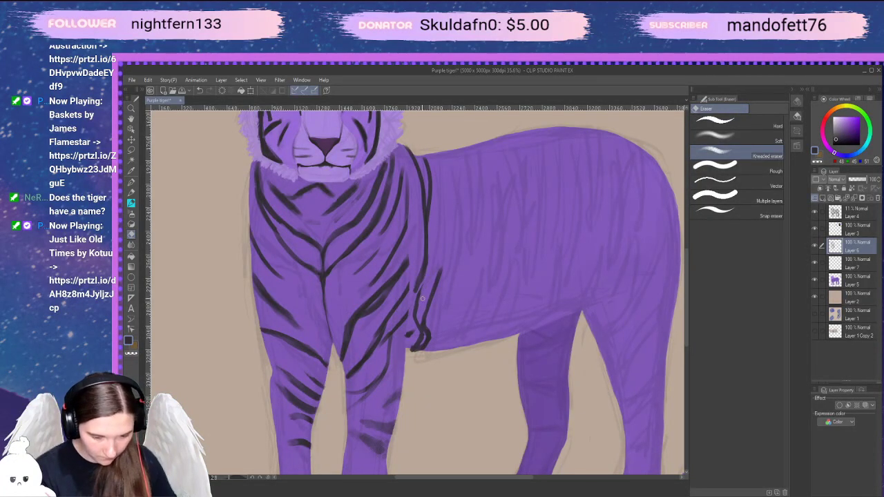
Extend the wavy stripe up the flank beside the shoulder stripes and thin it with the eraser
key(p)
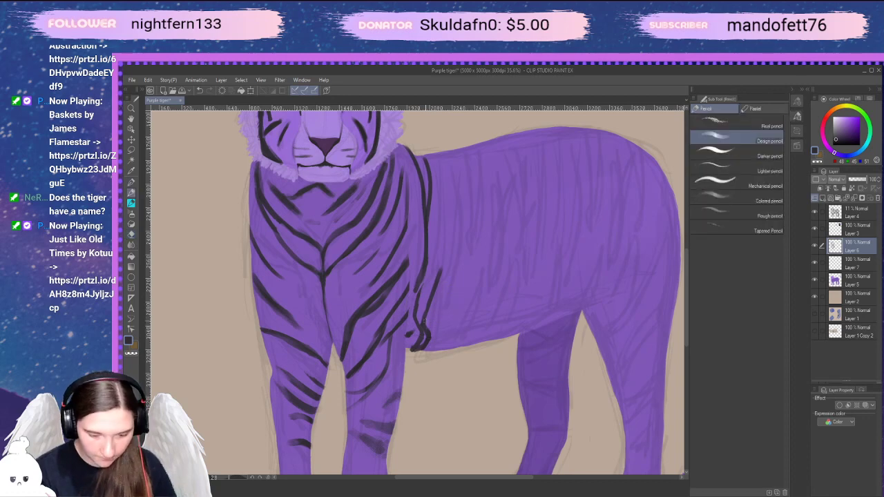
drag(422, 324, 439, 276)
mouse_move(424, 305)
mouse_down()
mouse_move(439, 256)
mouse_move(441, 270)
mouse_move(437, 203)
mouse_move(434, 279)
mouse_move(444, 162)
mouse_move(432, 259)
mouse_up()
key(e)
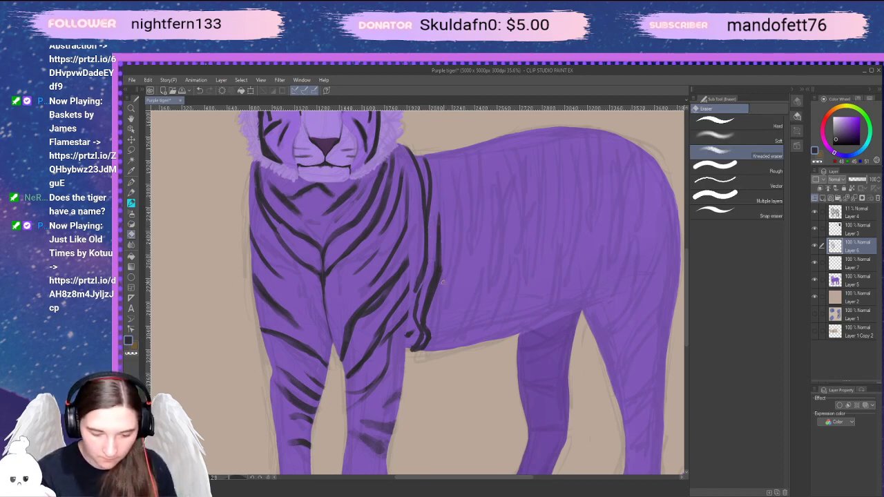
mouse_move(434, 249)
mouse_down()
mouse_move(417, 305)
mouse_move(426, 291)
mouse_up()
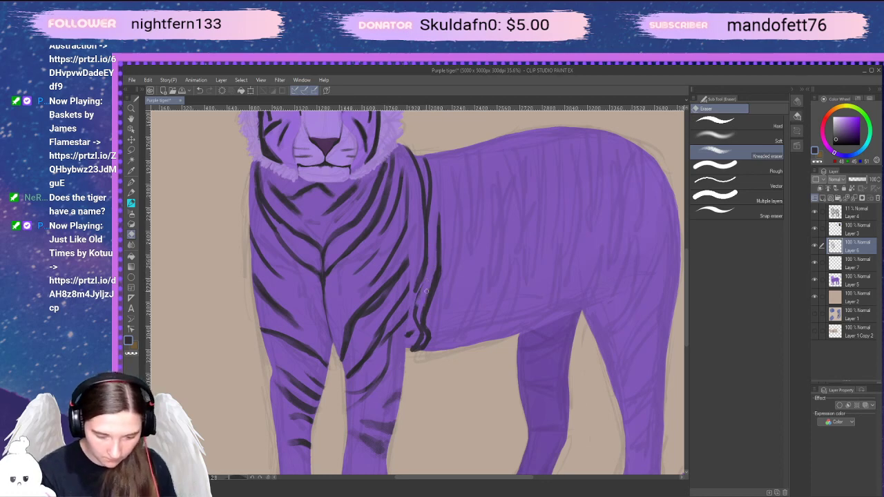
Thicken the wavy stripe's foot at the belly edge, paint a short leaf-shaped stripe behind it and taper that stripe's tip with the eraser
key(p)
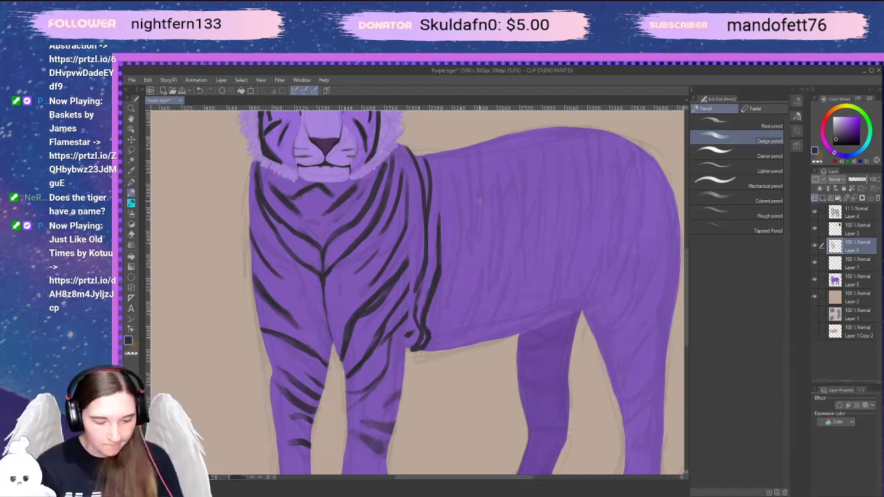
key(space)
drag(509, 276, 493, 316)
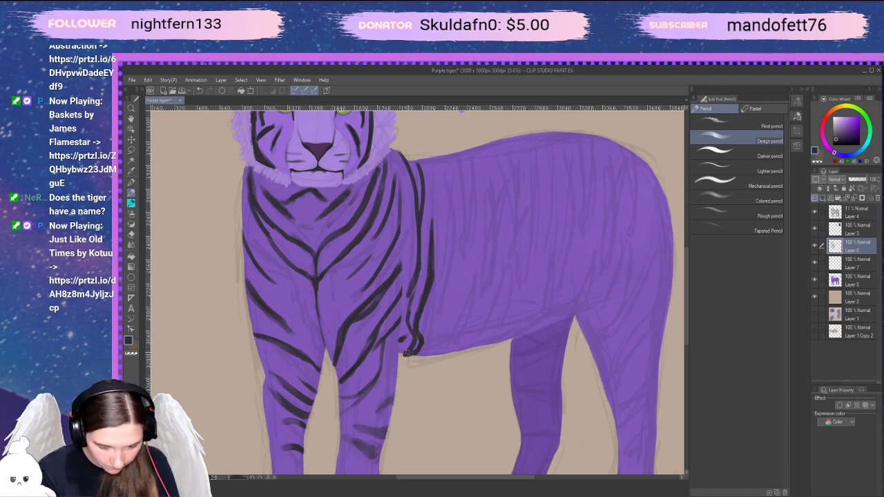
drag(406, 353, 415, 339)
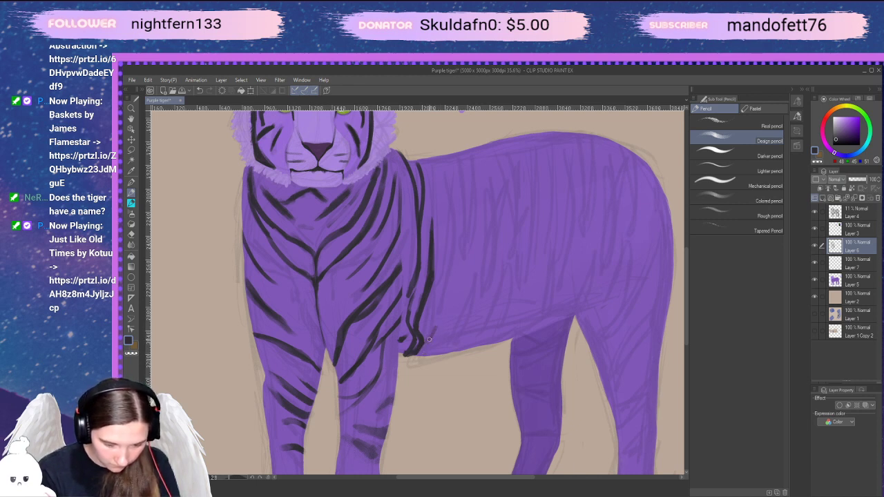
drag(428, 339, 447, 305)
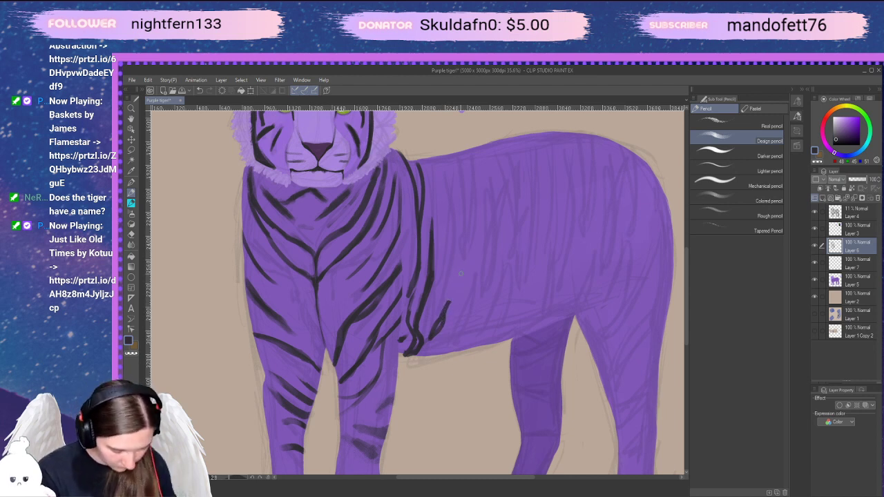
key(e)
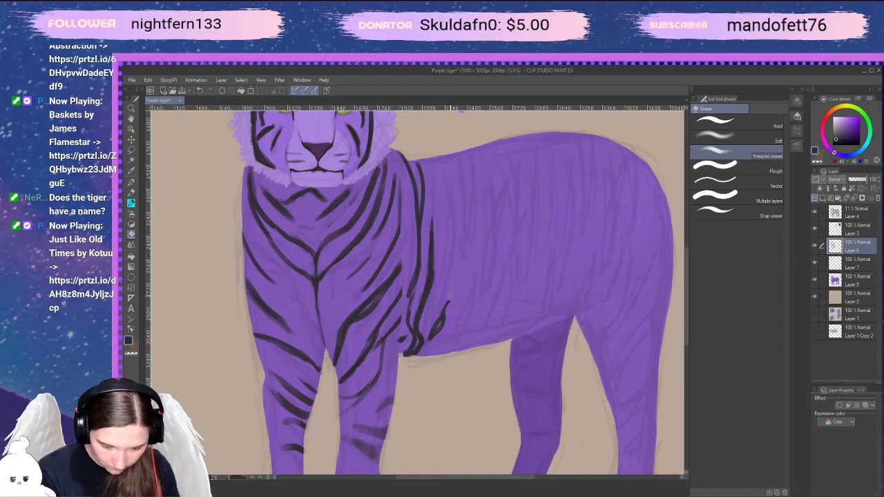
drag(449, 301, 445, 309)
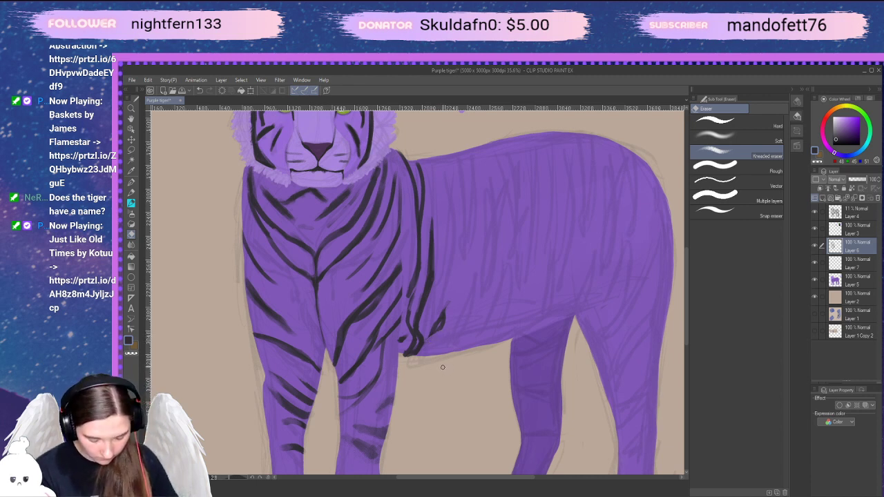
Paint further diagonal stripes along the belly edge, taper the longest one's tip and erase the paint spilling past the belly outline
key(p)
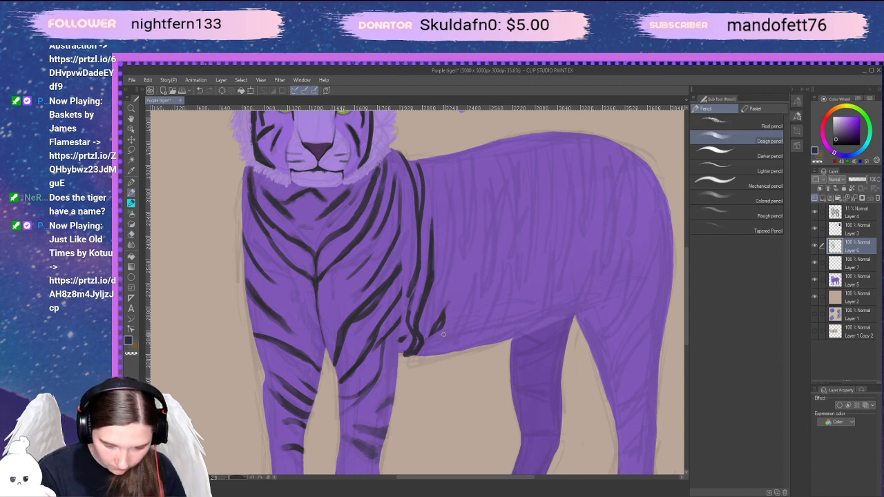
mouse_move(443, 334)
mouse_down()
mouse_move(425, 355)
mouse_move(459, 321)
mouse_move(447, 350)
mouse_move(431, 355)
mouse_move(450, 338)
mouse_move(450, 348)
mouse_move(474, 306)
mouse_move(452, 339)
mouse_up()
key(e)
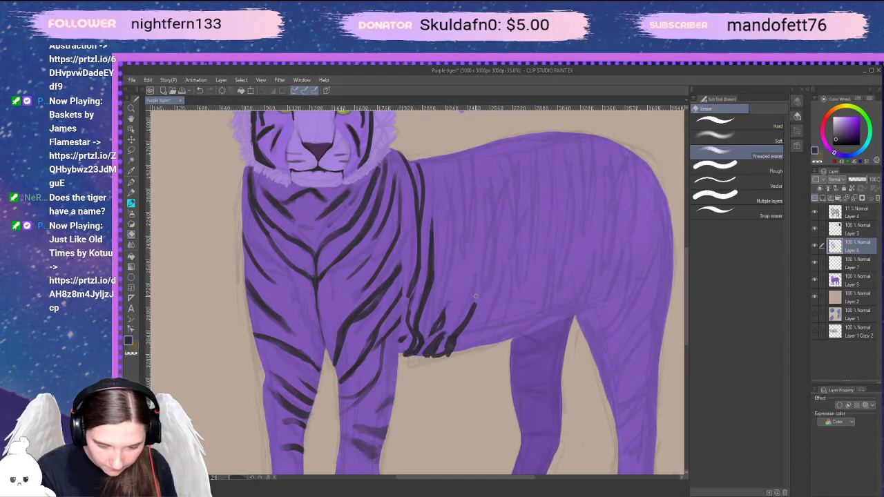
drag(461, 319, 477, 298)
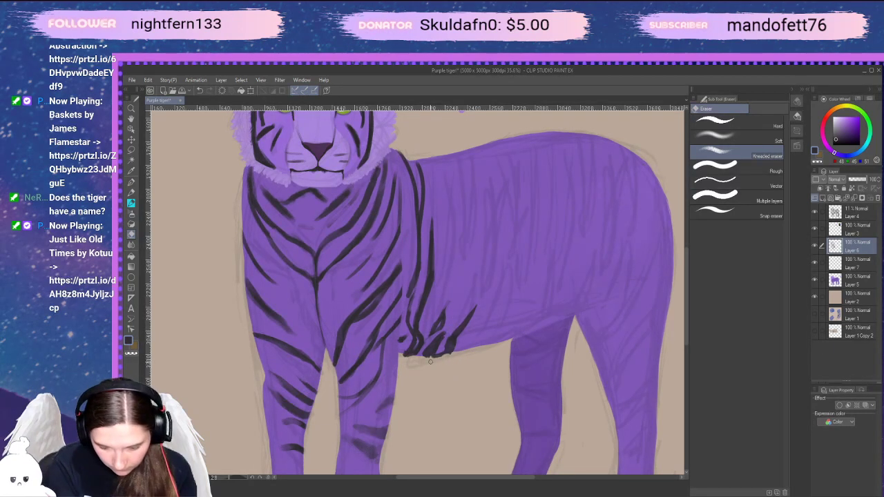
drag(430, 360, 455, 355)
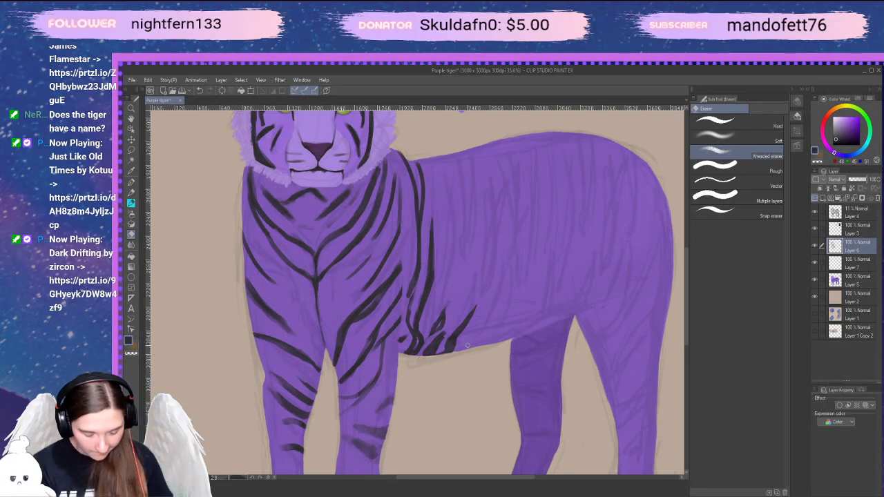
Refine the shapes of the short diagonal belly stripes, alternating pencil fills with eraser cuts
key(p)
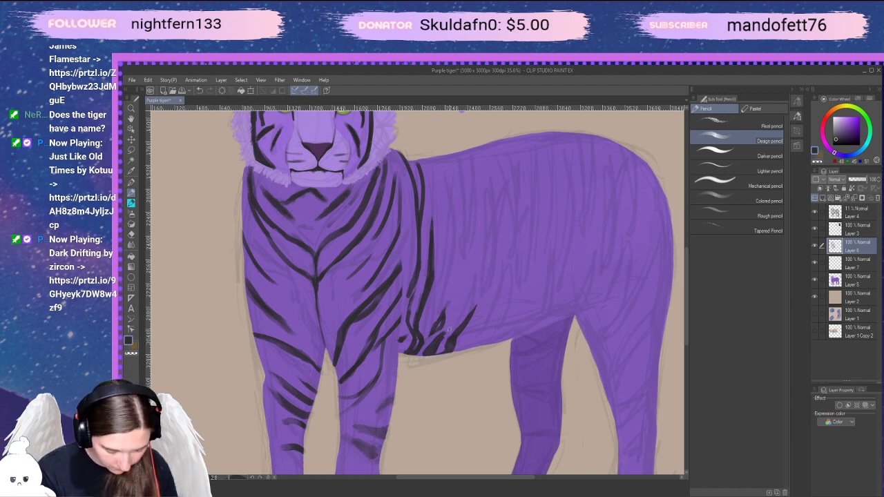
key(e)
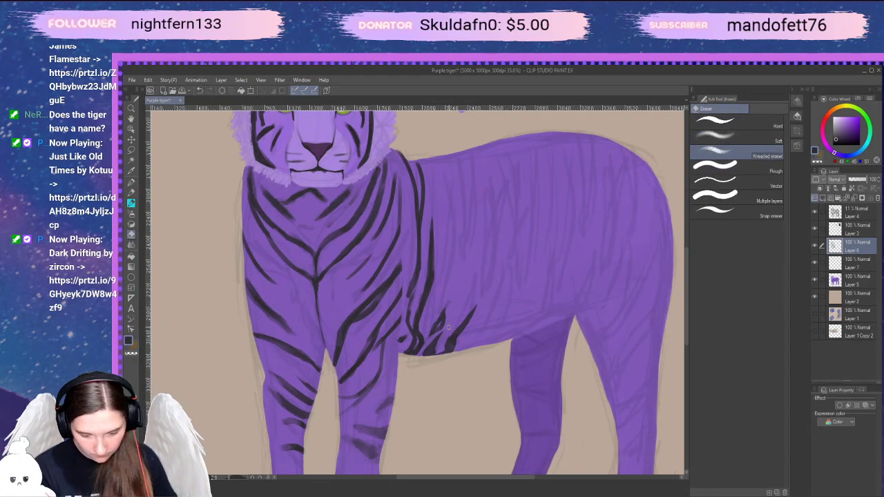
key(p)
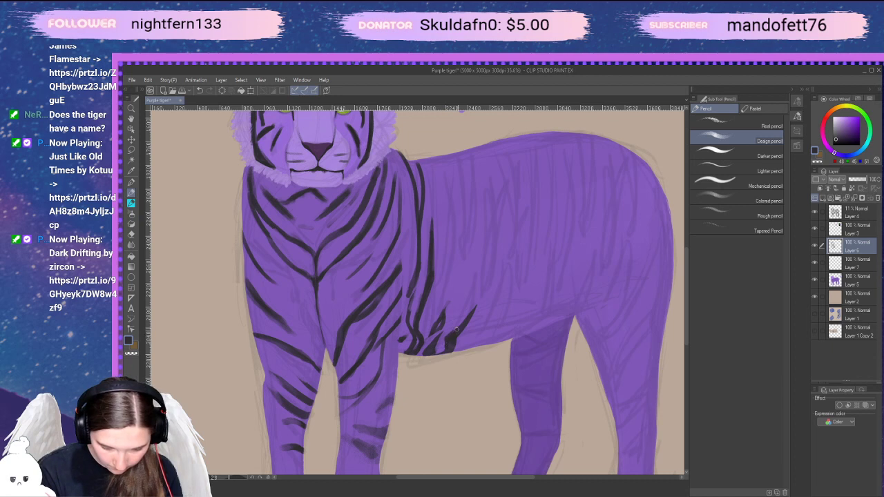
key(e)
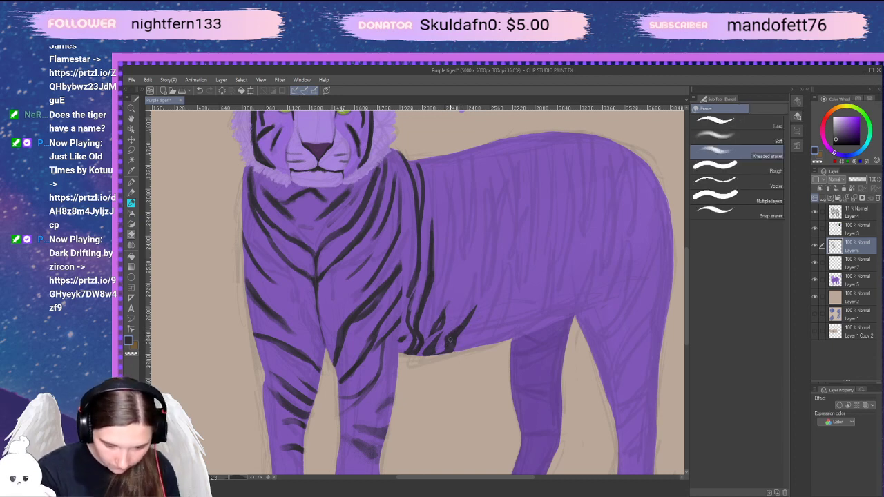
Paint a long, thick stripe from the back down the flank behind the shoulder stripes and trim its top to the back outline
key(p)
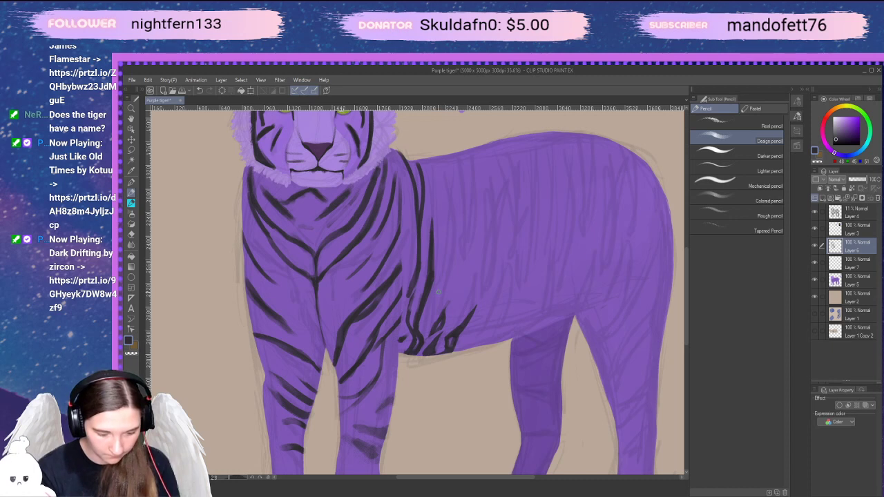
drag(442, 271, 433, 156)
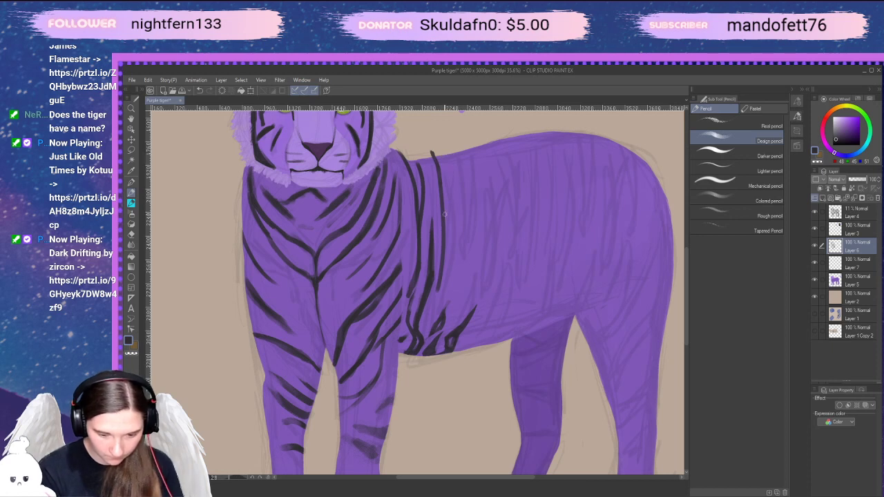
drag(444, 196, 437, 294)
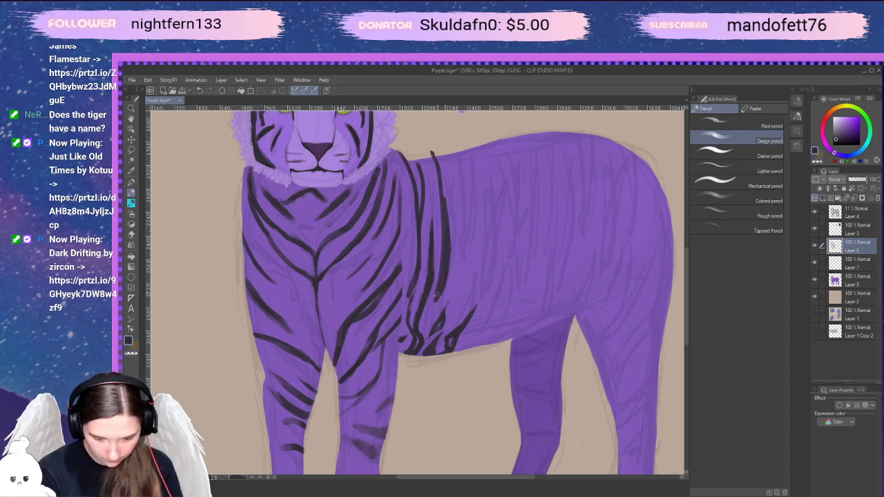
key(e)
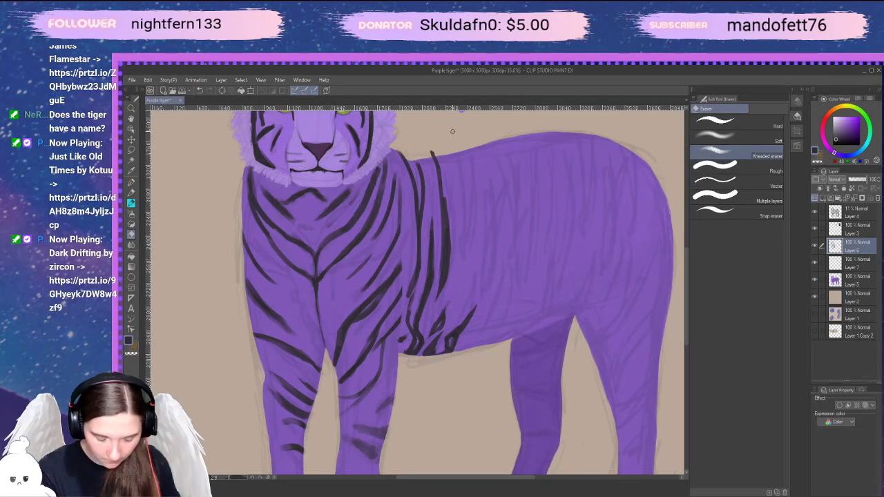
key(p)
mouse_move(445, 217)
mouse_down()
mouse_move(441, 178)
mouse_move(434, 152)
mouse_move(426, 153)
mouse_move(437, 154)
mouse_move(449, 190)
mouse_up()
key(e)
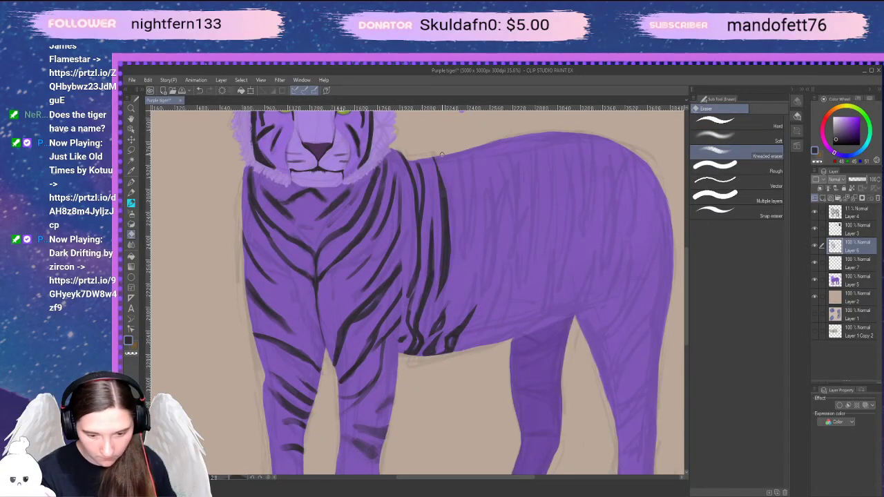
Paint two short, thin pencil stripes running down from the back outline between the long shoulder stripes
mouse_move(441, 155)
mouse_down()
mouse_move(456, 237)
mouse_move(440, 153)
mouse_up()
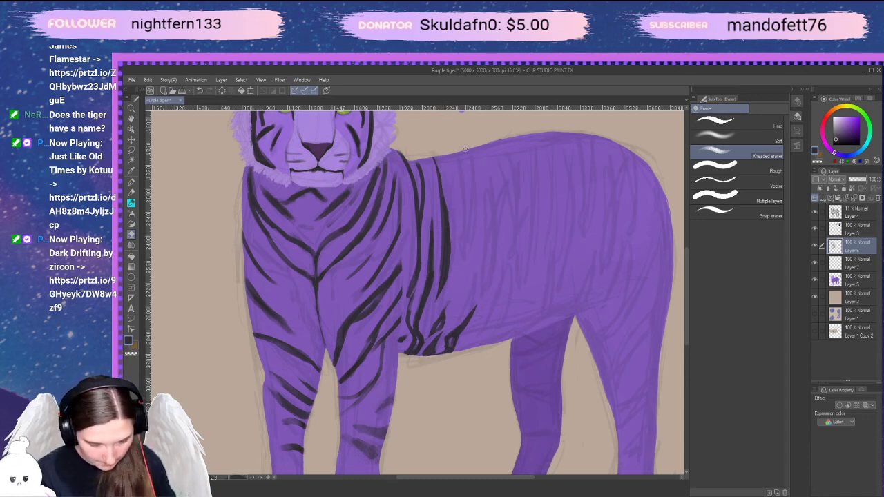
key(p)
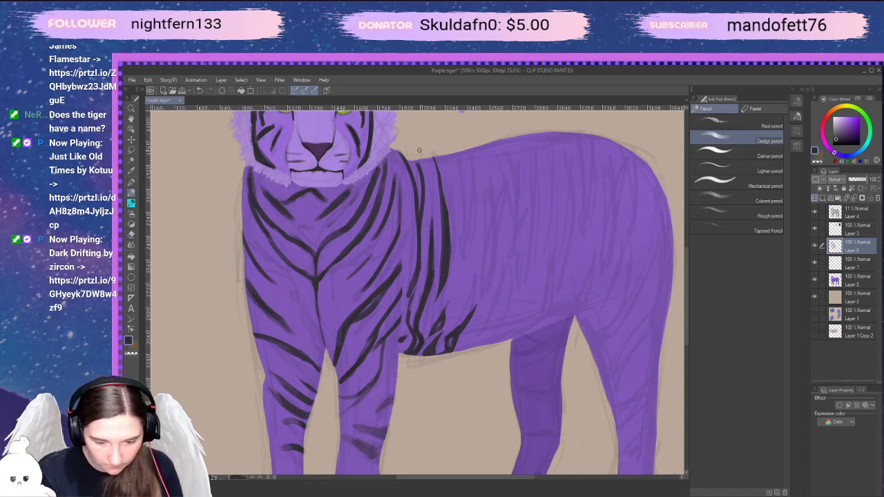
drag(420, 150, 430, 206)
key(ctrl+z)
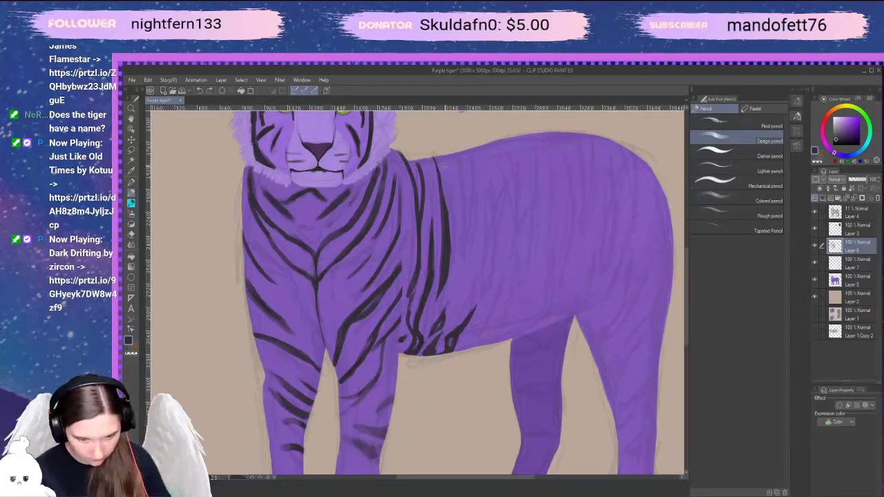
drag(417, 150, 430, 195)
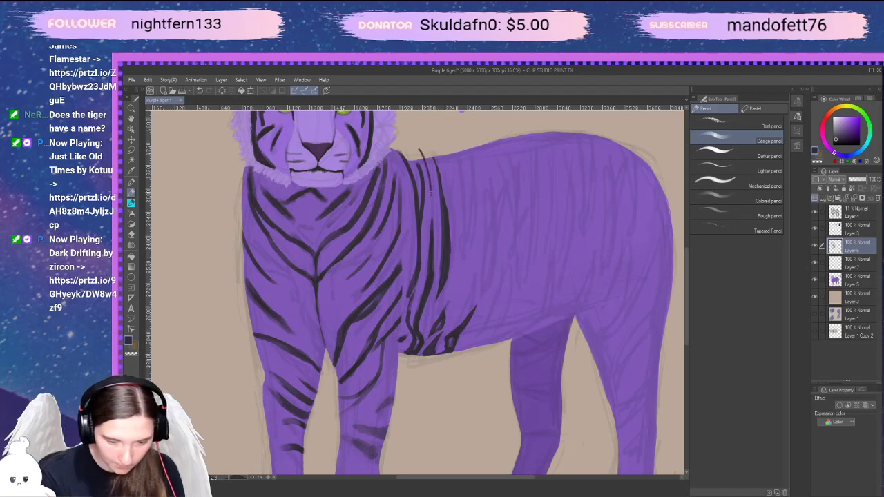
drag(422, 147, 433, 199)
key(ctrl+z)
drag(426, 149, 438, 211)
key(ctrl+z)
drag(423, 150, 435, 213)
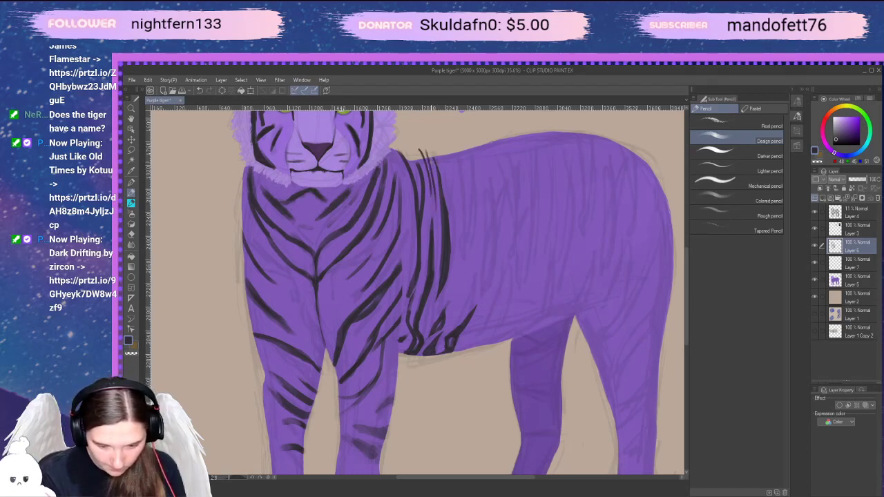
Paint a fan of thin curved stripes sweeping from the back outline toward the flank, just behind the shoulder stripes
drag(438, 144, 452, 206)
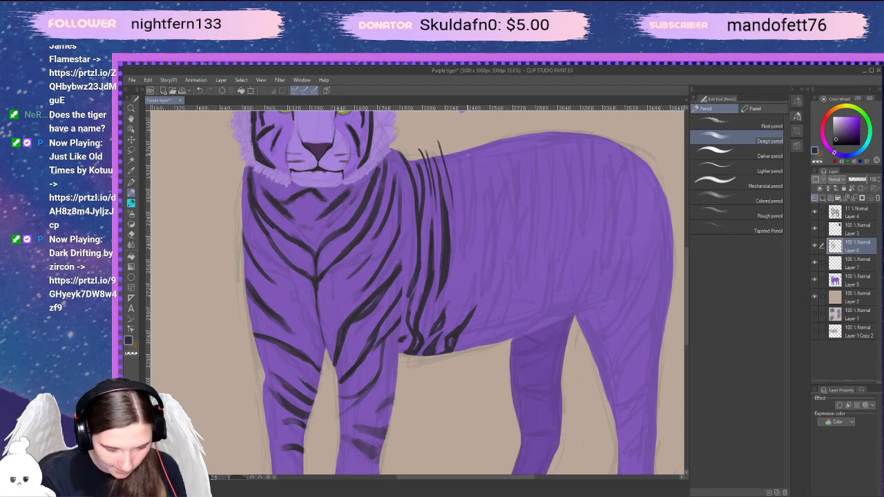
key(ctrl+z)
drag(430, 151, 460, 200)
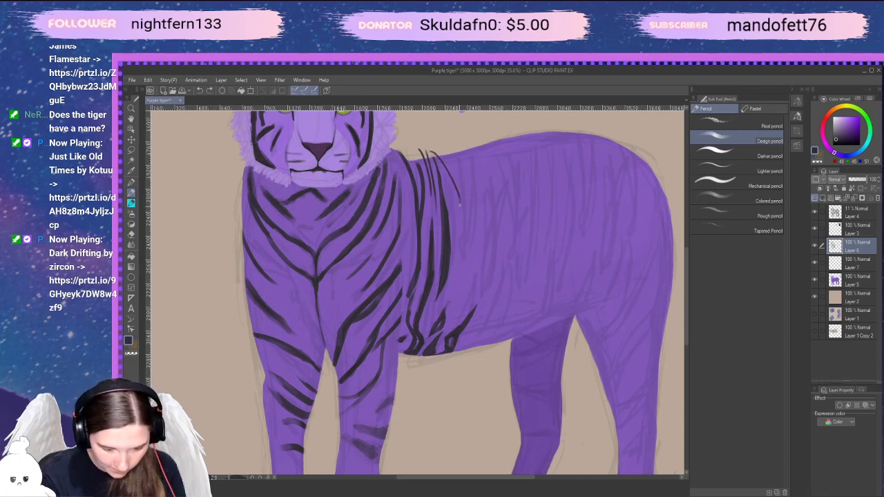
mouse_move(435, 149)
mouse_down()
mouse_move(470, 176)
mouse_move(474, 198)
mouse_up()
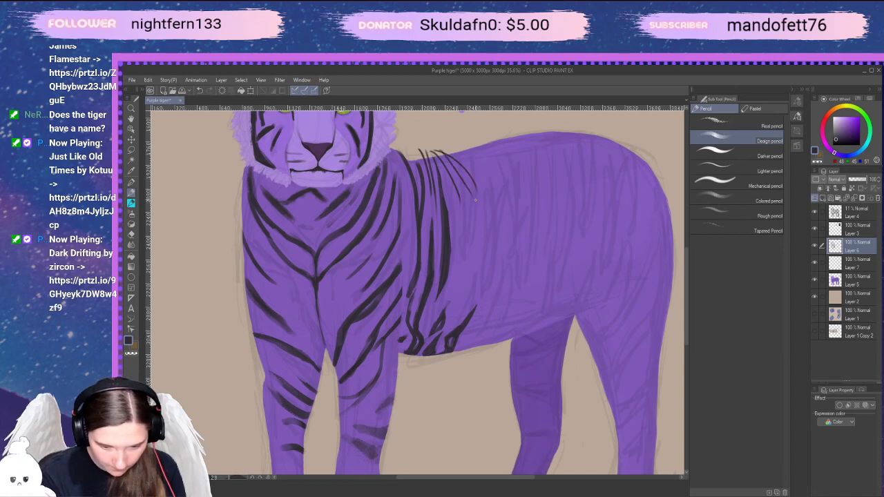
key(ctrl+z)
drag(436, 151, 466, 196)
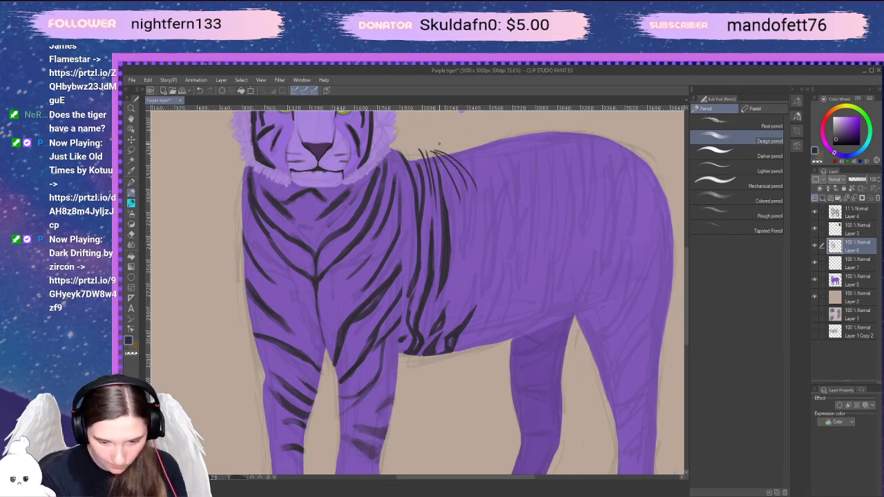
drag(439, 144, 493, 187)
key(ctrl+z)
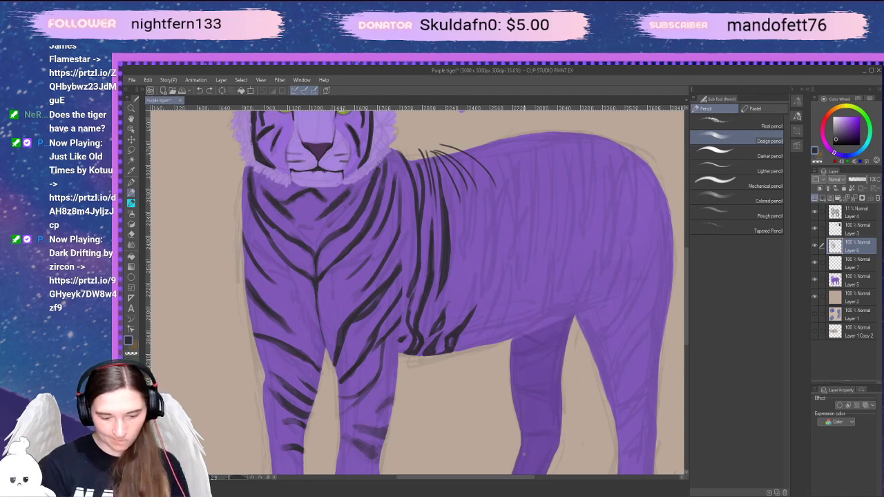
Paint longer curved stripes over the middle of the back toward the rump, redoing the first one
mouse_move(463, 142)
mouse_down()
mouse_move(500, 168)
mouse_move(497, 141)
mouse_move(534, 168)
mouse_up()
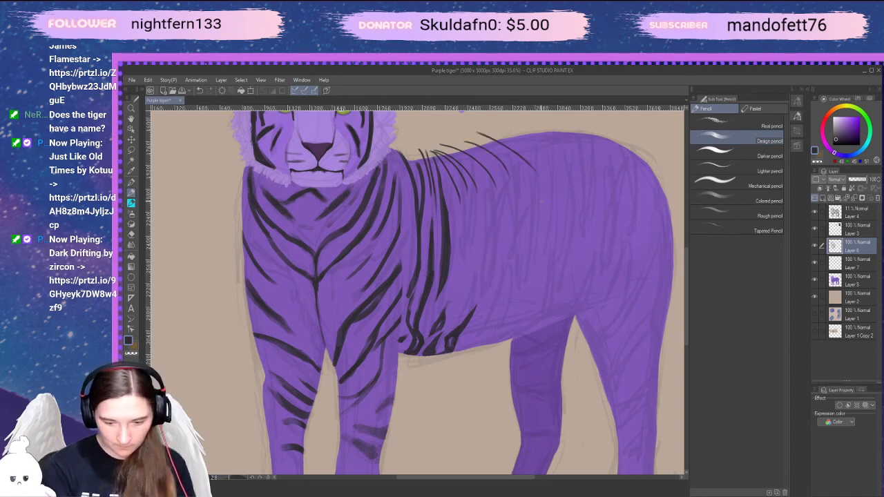
key(ctrl+z)
drag(467, 129, 549, 169)
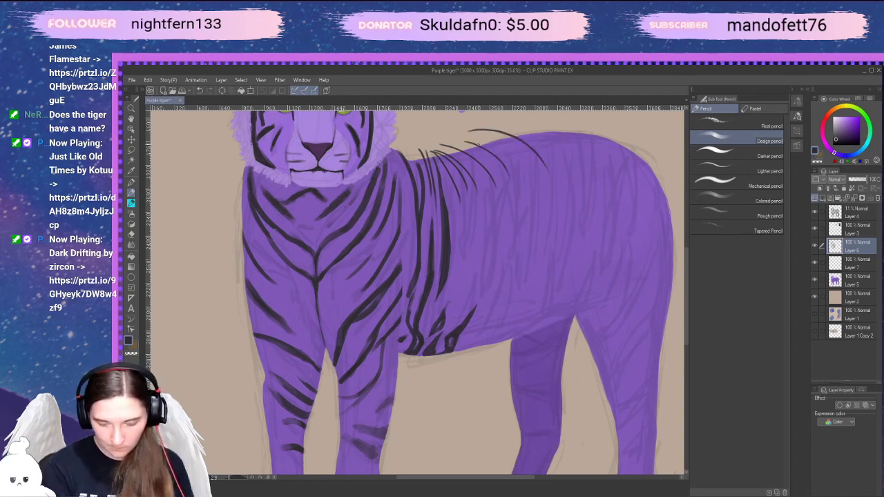
drag(511, 129, 562, 163)
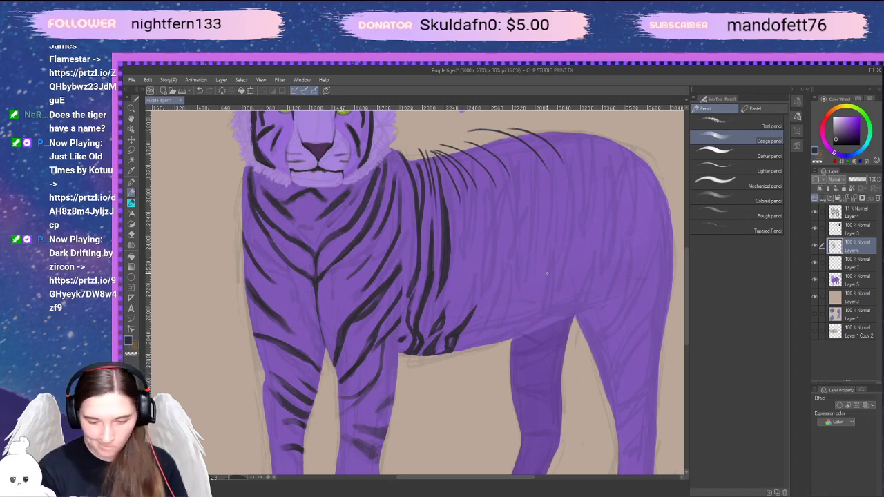
key(e)
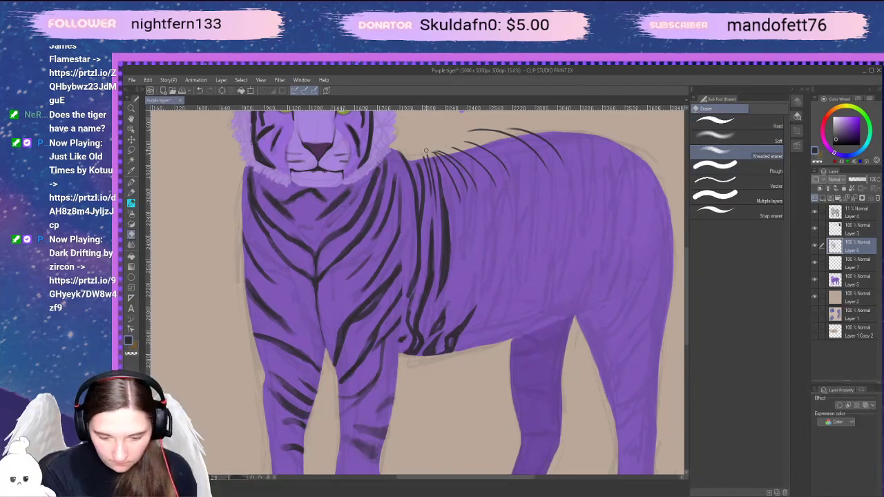
drag(433, 156, 444, 153)
scroll(450, 184, up, 5)
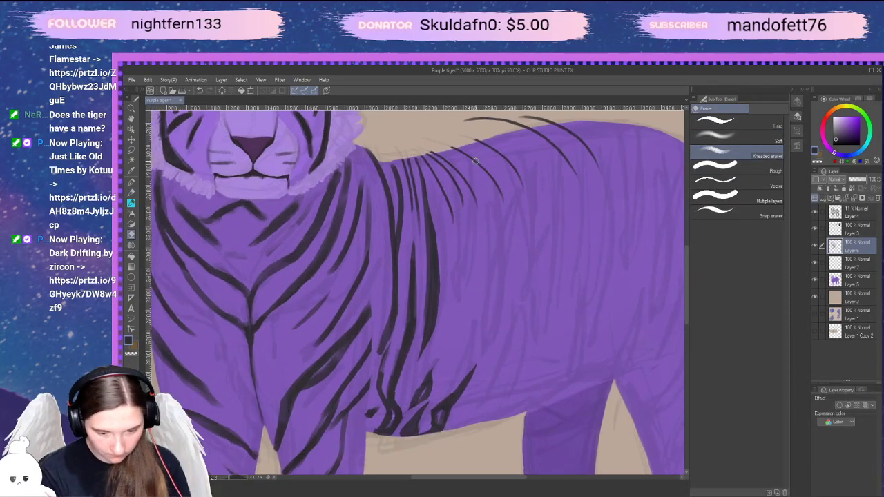
mouse_move(449, 184)
mouse_down()
mouse_move(435, 209)
mouse_move(450, 307)
mouse_up()
scroll(414, 243, up, 5)
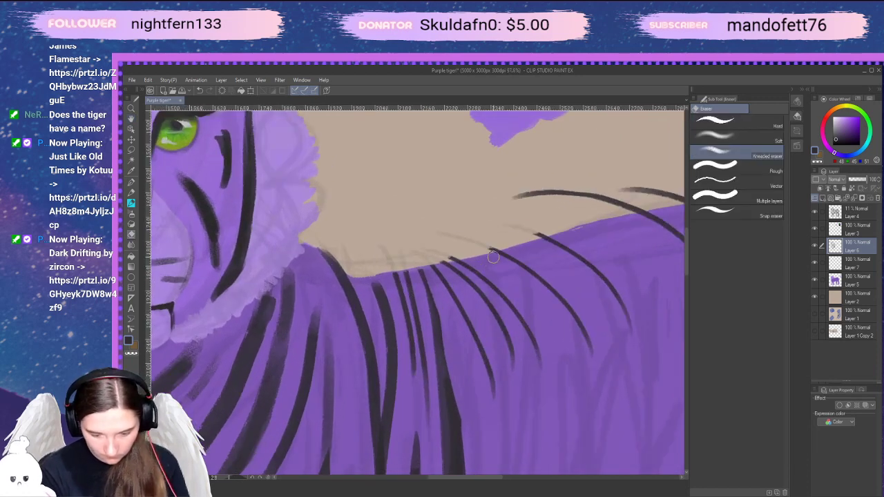
key(ctrl+z)
key(ctrl+z)
key(ctrl+z)
Trim the overhanging tops of the back stripes to the body outline, mainly using the Hard eraser
mouse_move(389, 243)
mouse_down()
mouse_move(397, 233)
mouse_move(413, 239)
mouse_up()
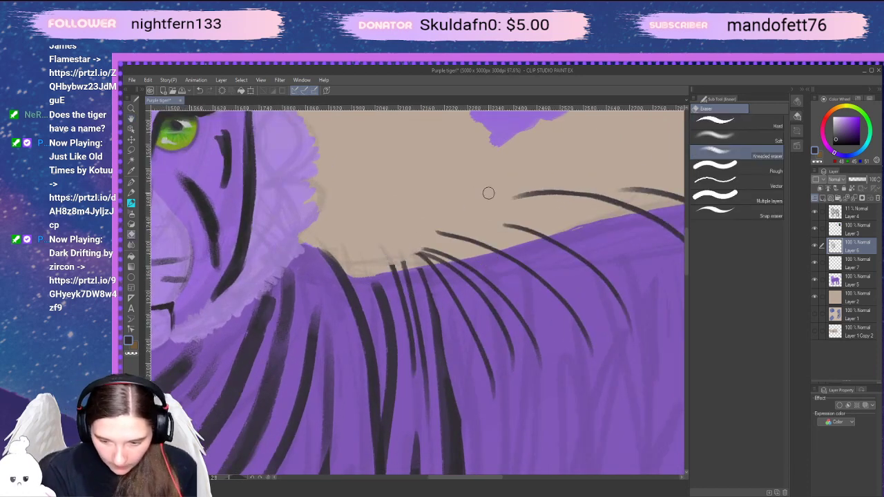
click(750, 127)
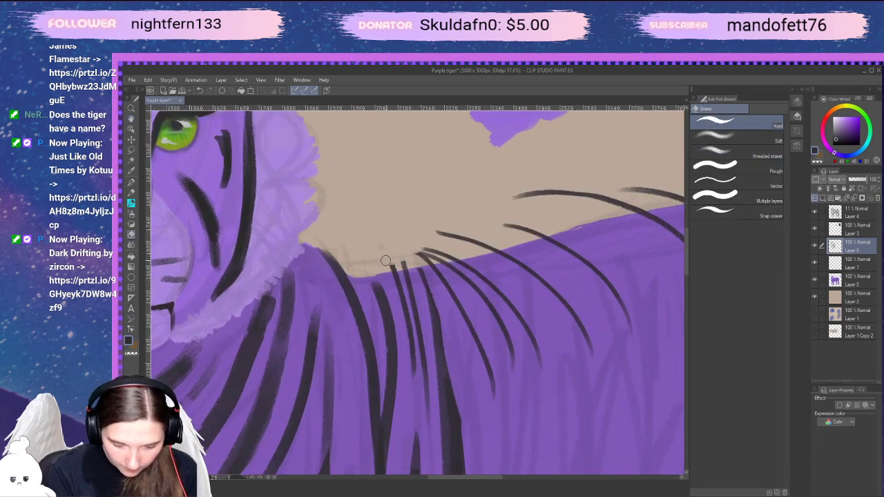
mouse_move(408, 260)
mouse_down()
mouse_move(430, 250)
mouse_move(432, 225)
mouse_move(470, 241)
mouse_move(415, 259)
mouse_move(476, 248)
mouse_move(504, 224)
mouse_move(486, 219)
mouse_move(476, 230)
mouse_move(500, 232)
mouse_move(489, 247)
mouse_move(509, 241)
mouse_move(490, 247)
mouse_move(493, 234)
mouse_move(554, 202)
mouse_move(498, 228)
mouse_move(540, 219)
mouse_move(514, 228)
mouse_move(537, 236)
mouse_up()
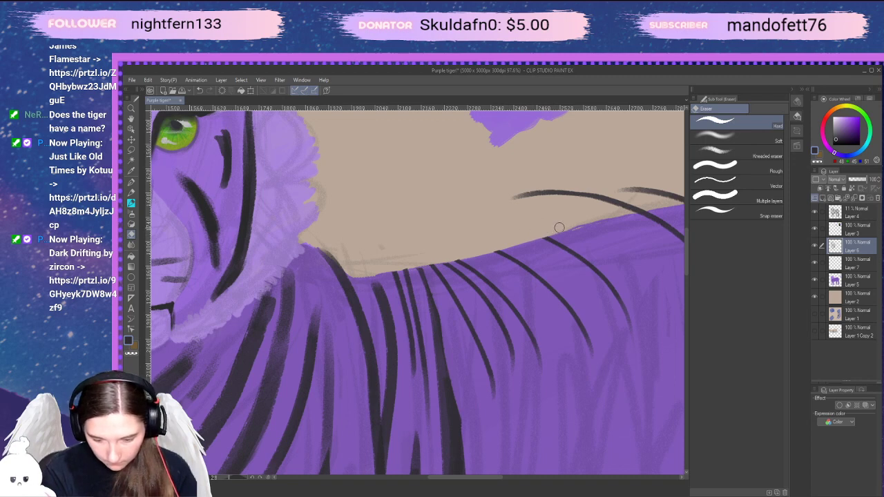
mouse_move(505, 204)
mouse_down()
mouse_move(543, 189)
mouse_move(495, 207)
mouse_move(589, 193)
mouse_move(559, 195)
mouse_move(623, 201)
mouse_move(605, 205)
mouse_move(640, 184)
mouse_up()
drag(624, 283, 470, 335)
mouse_move(482, 230)
mouse_down()
mouse_move(465, 239)
mouse_move(509, 253)
mouse_move(489, 258)
mouse_move(484, 243)
mouse_move(525, 248)
mouse_move(472, 259)
mouse_up()
key(ctrl+z)
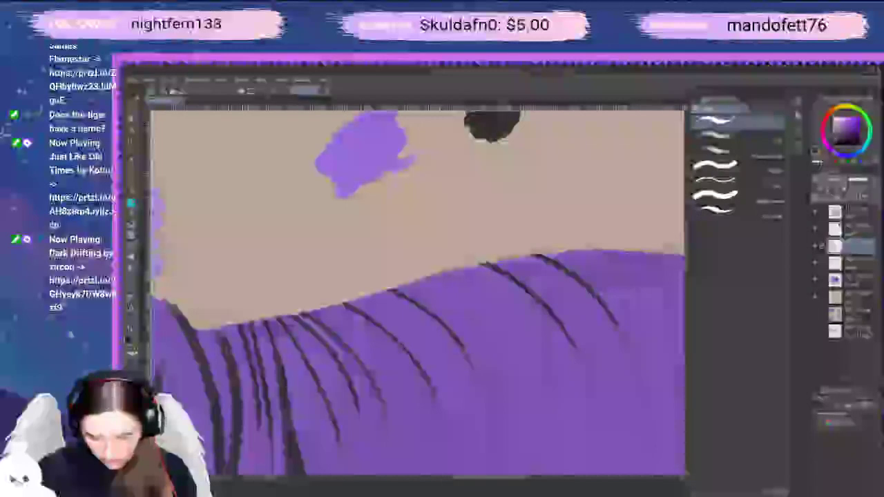
Paint thick diagonal stripes with the Design pencil, rising from the belly edge behind the existing belly stripes
key(space)
mouse_move(549, 361)
mouse_down()
mouse_move(500, 362)
mouse_move(533, 313)
mouse_up()
scroll(533, 313, down, 4)
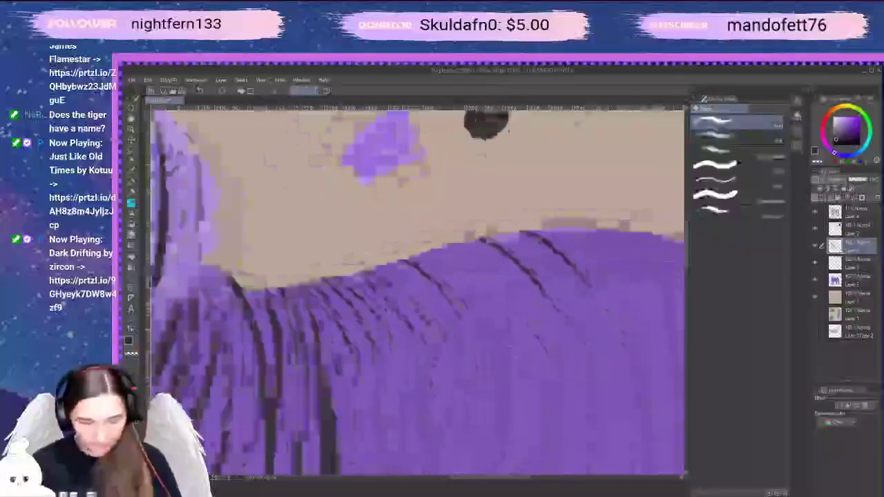
key(space)
drag(482, 372, 481, 325)
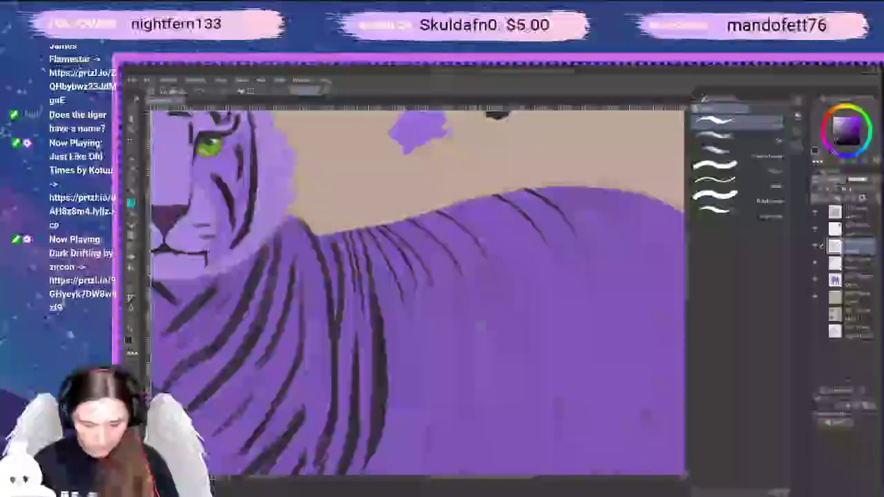
key(space)
drag(550, 376, 596, 302)
scroll(595, 302, down, 3)
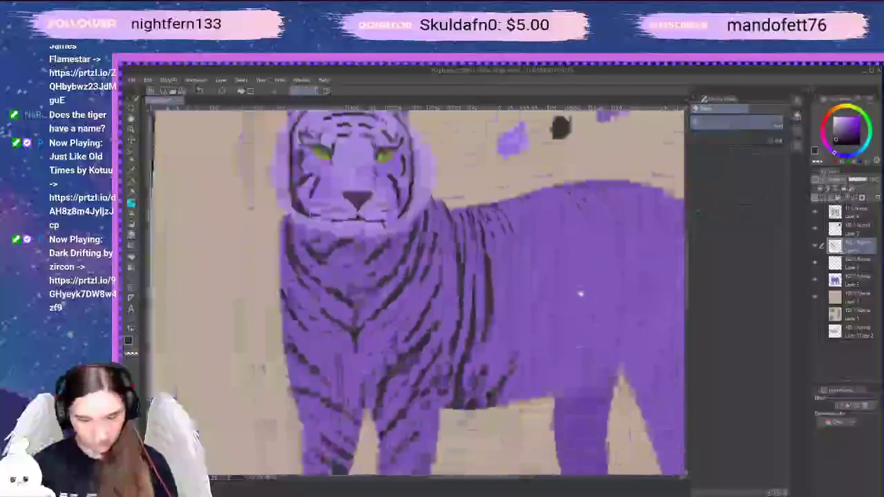
scroll(568, 336, up, 1)
key(space)
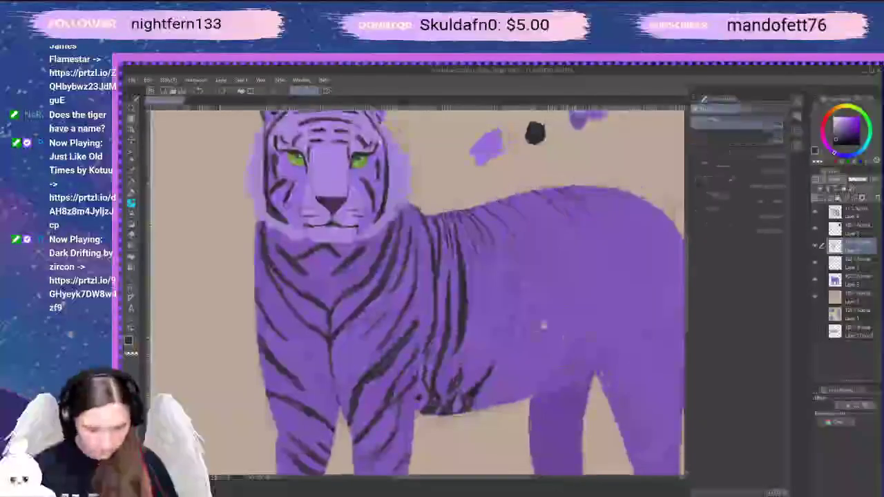
drag(536, 339, 518, 349)
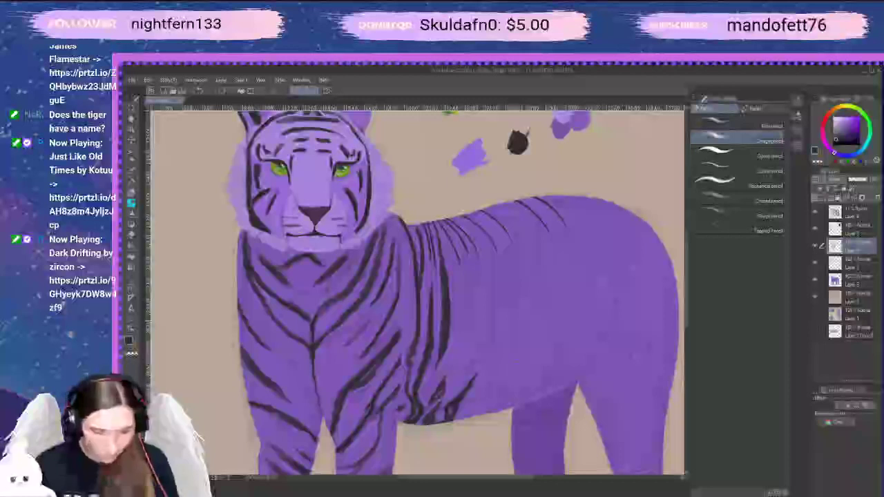
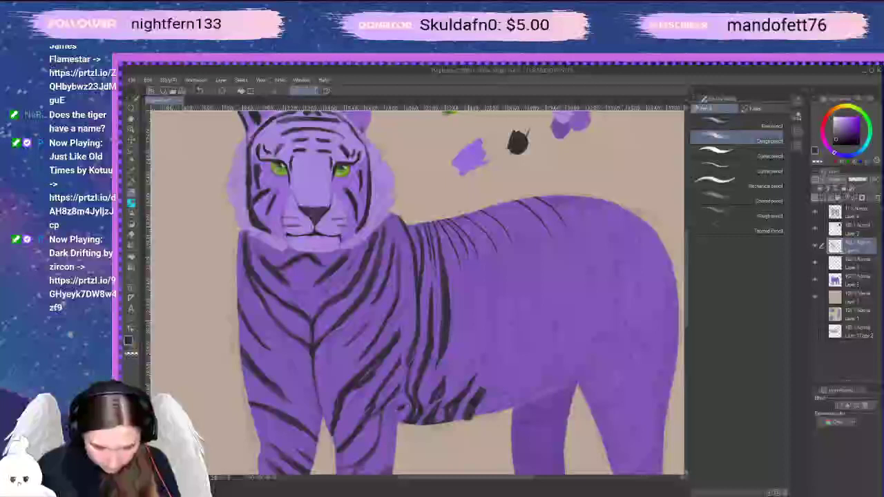
mouse_move(483, 415)
mouse_down()
mouse_move(483, 397)
mouse_move(475, 417)
mouse_move(495, 347)
mouse_up()
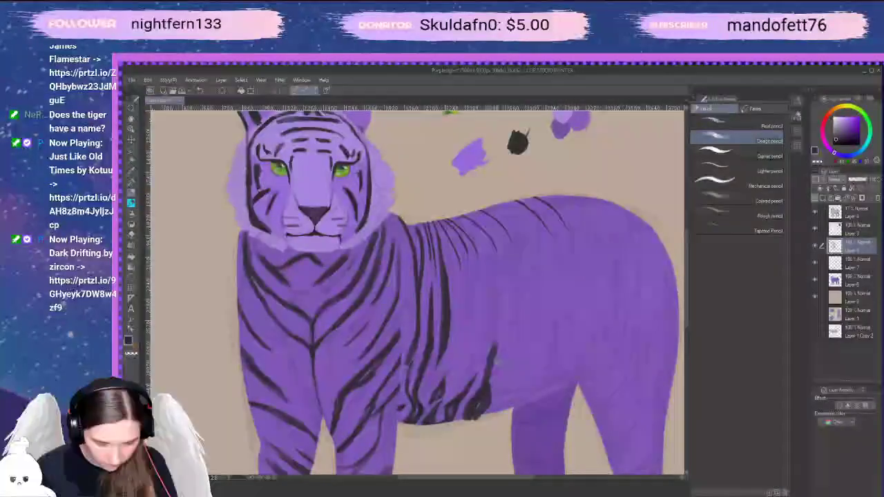
Redraw the rearmost belly stripe as a dark, tapering stroke on the tiger's lower flank using the Design pencil
key(ctrl+z)
mouse_move(486, 385)
mouse_down()
mouse_move(508, 353)
mouse_move(482, 388)
mouse_up()
key(ctrl+z)
drag(492, 349, 487, 361)
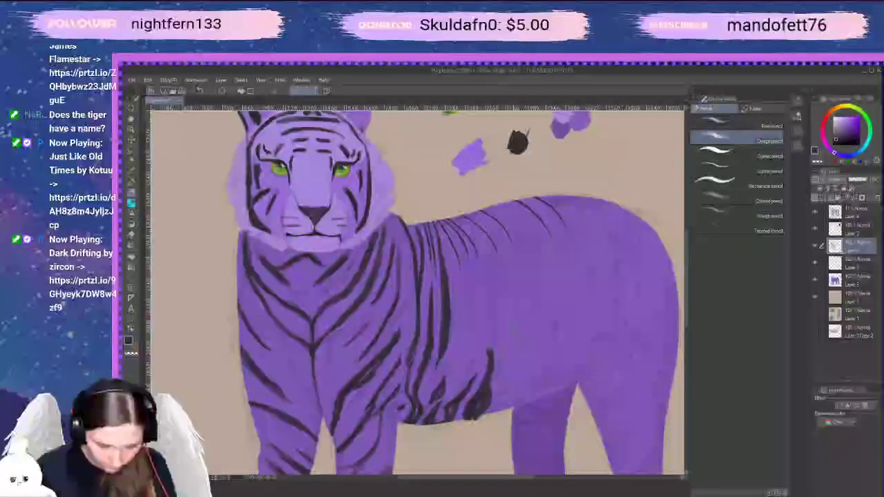
Erase along the rearmost belly stripe to thin its edge and open a purple gap in its thick base
key(e)
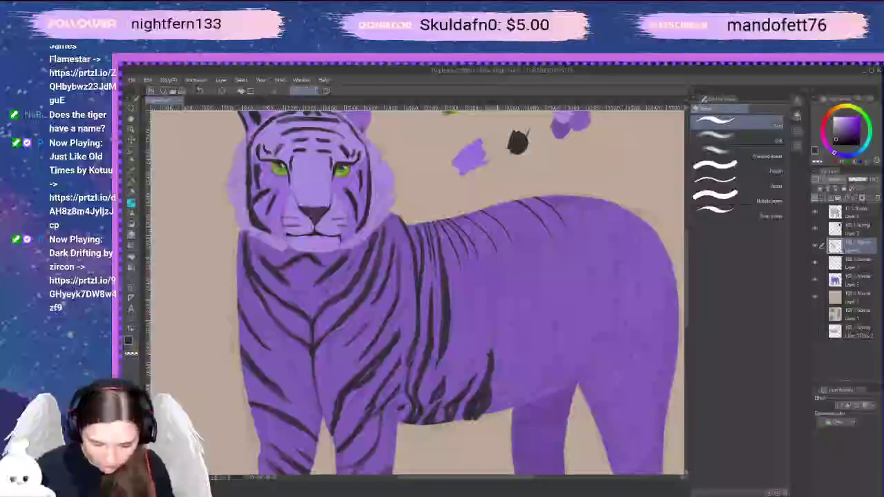
mouse_move(491, 349)
mouse_down()
mouse_move(485, 381)
mouse_move(492, 365)
mouse_move(466, 413)
mouse_move(475, 413)
mouse_up()
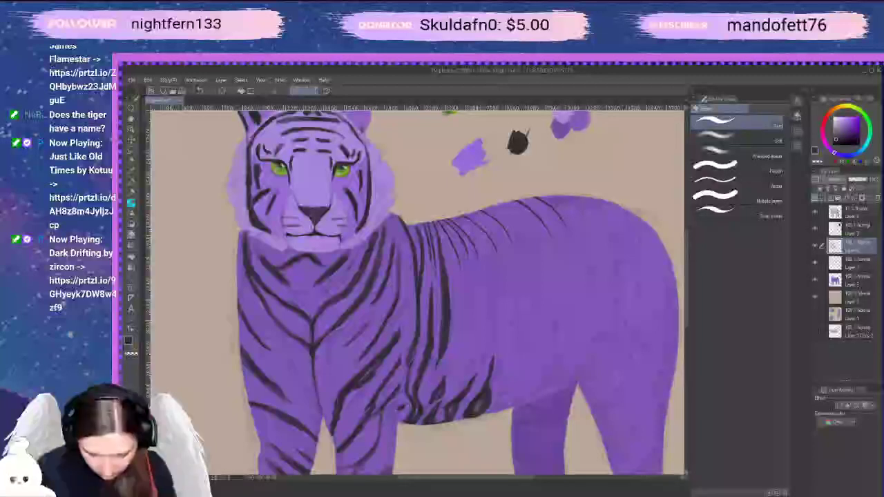
click(768, 155)
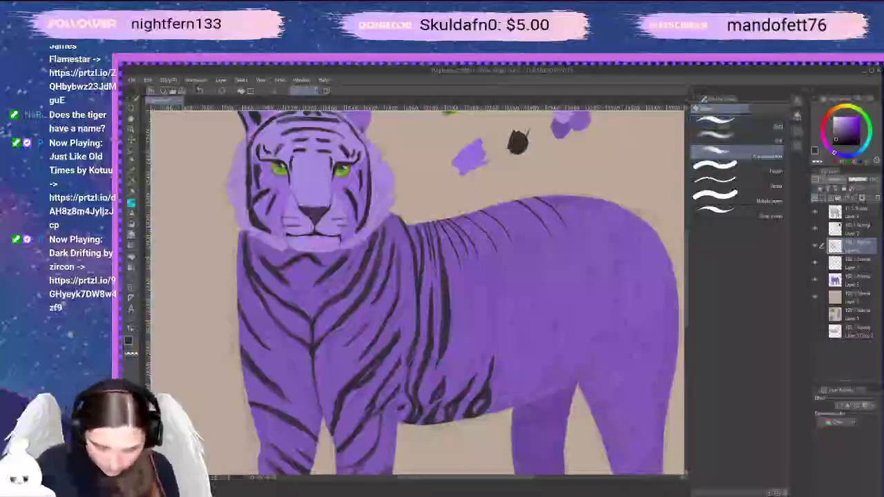
drag(483, 399, 480, 415)
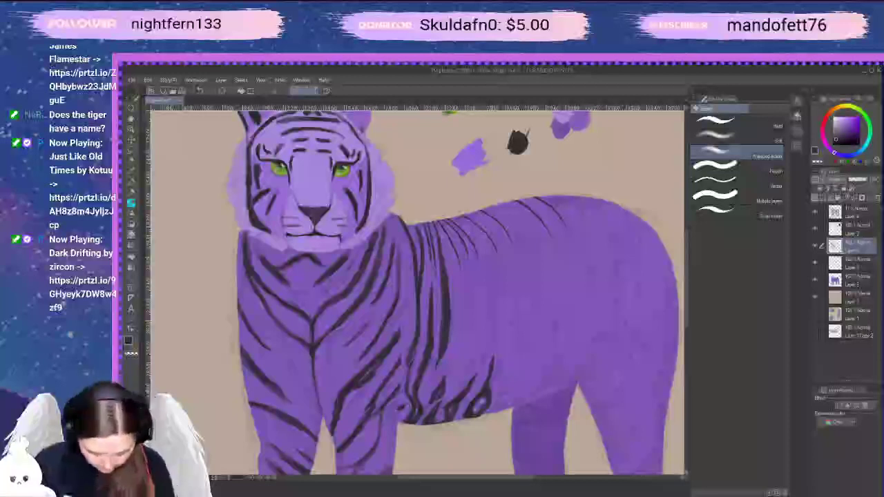
Touch up the base of the rearmost belly stripe with dark pencil strokes around the gap
key(p)
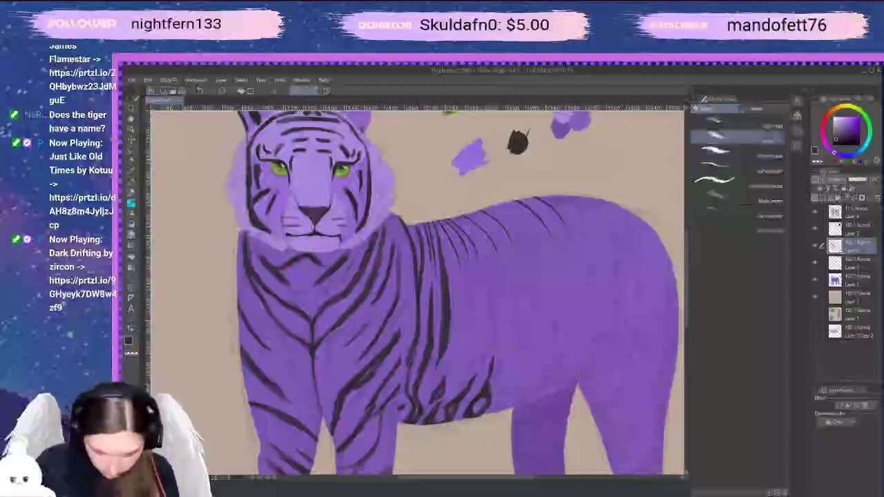
drag(480, 415, 484, 405)
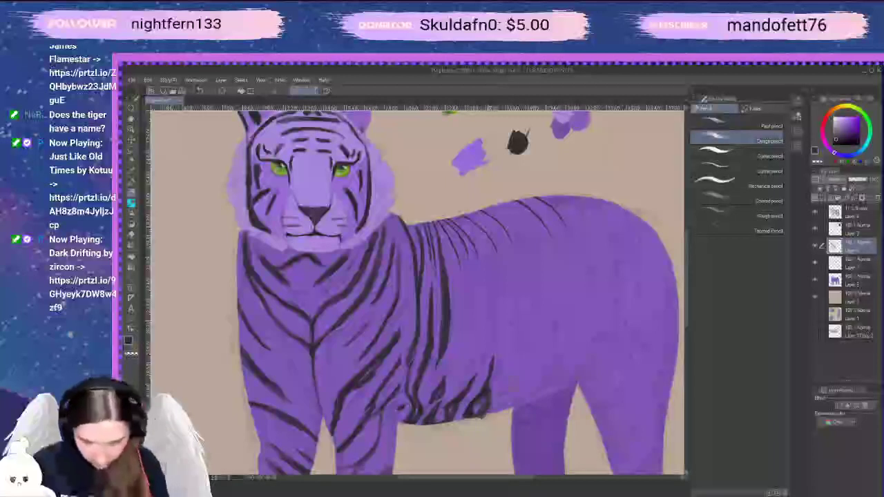
key(e)
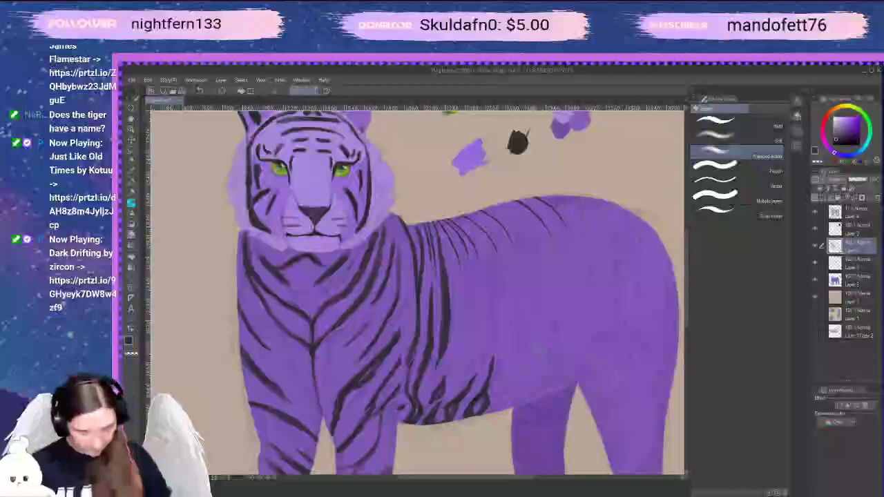
key(p)
key(p)
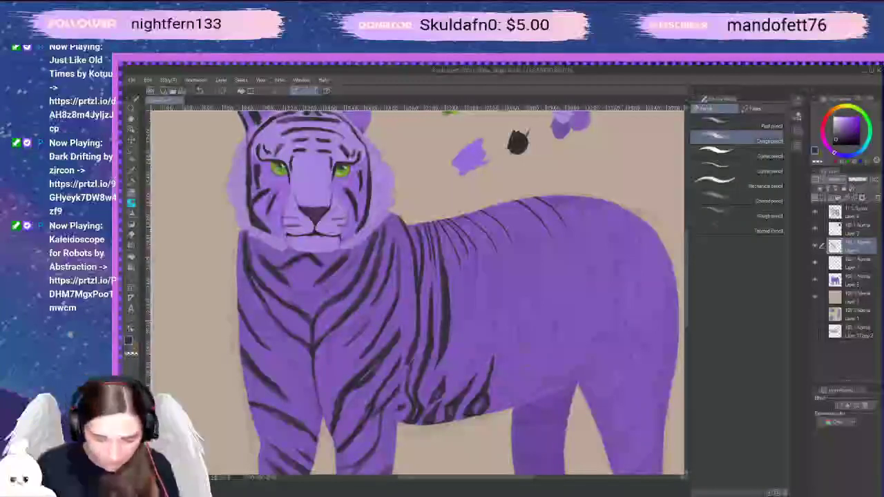
Draw another short tapering stripe rising from the belly edge just behind the last one, and refine its outline with the eraser
drag(496, 414, 505, 382)
key(ctrl+z)
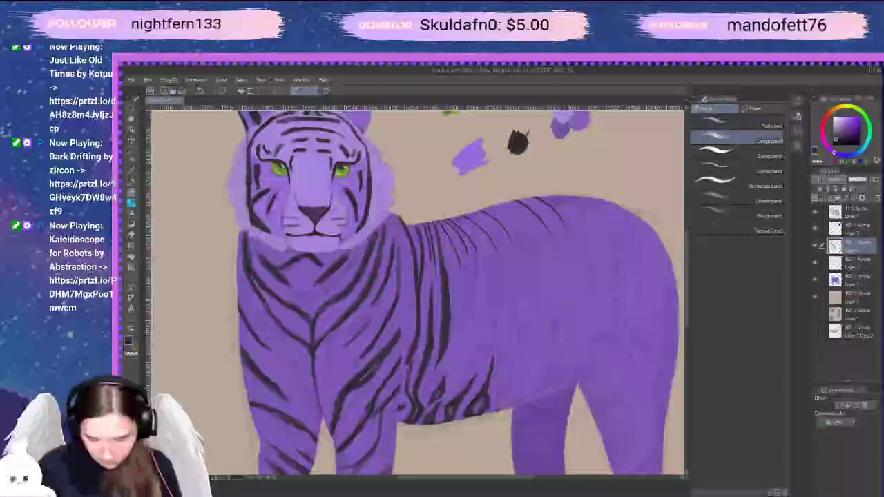
drag(497, 416, 514, 345)
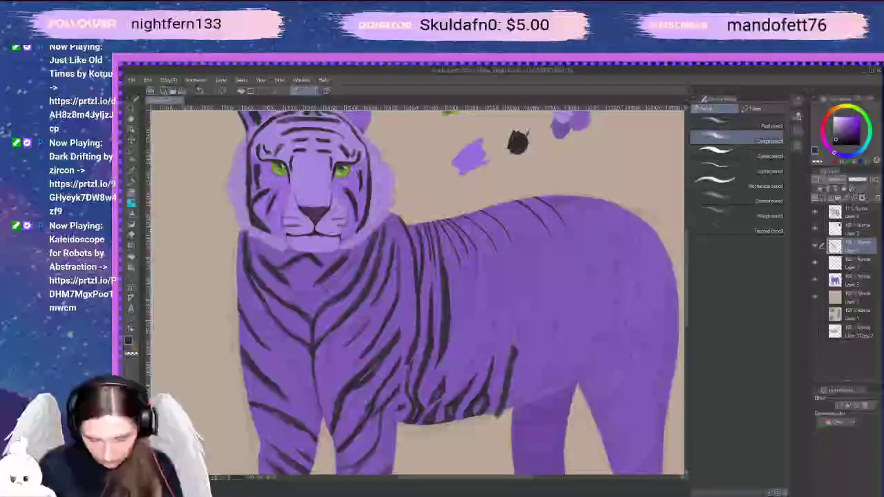
key(ctrl+z)
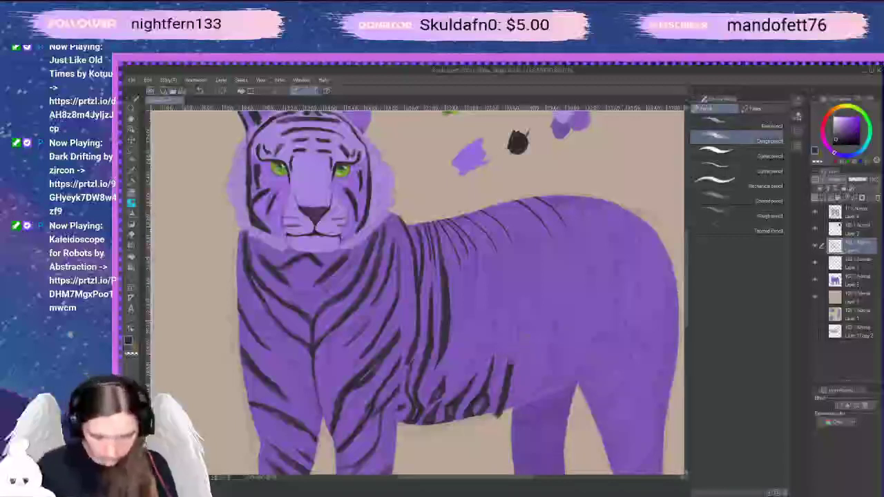
drag(503, 384, 495, 408)
mouse_move(510, 356)
mouse_down()
mouse_move(497, 393)
mouse_move(507, 398)
mouse_move(510, 379)
mouse_move(504, 410)
mouse_up()
key(e)
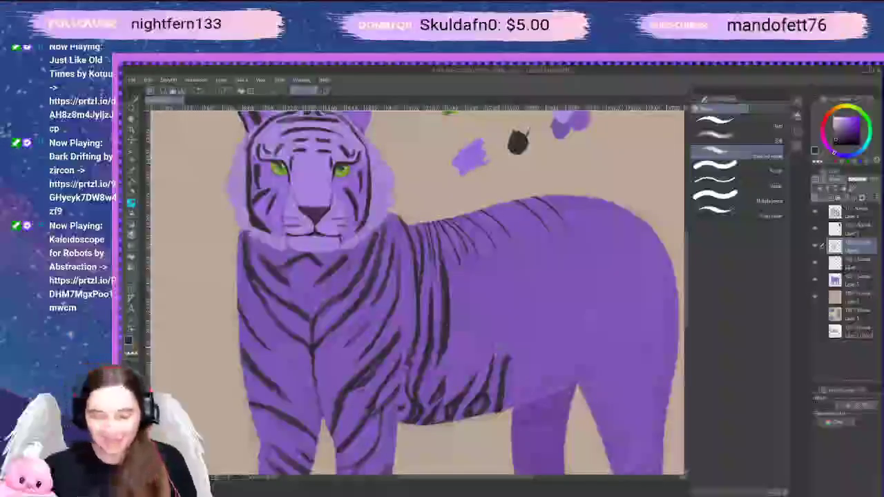
Draw a long curved dark stripe from the lower belly up the middle of the flank, behind the short belly stripes
key(space)
mouse_move(491, 306)
mouse_down()
mouse_move(474, 310)
mouse_move(484, 297)
mouse_move(444, 283)
mouse_up()
key(space)
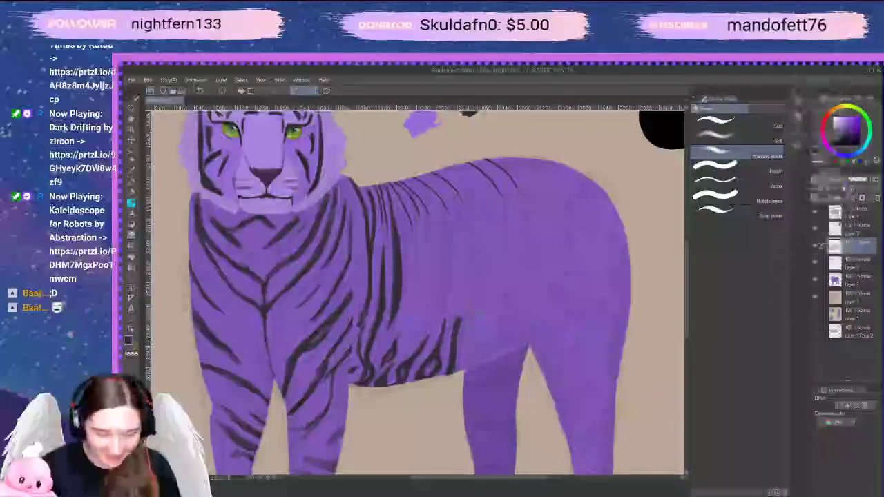
scroll(497, 288, up, 2)
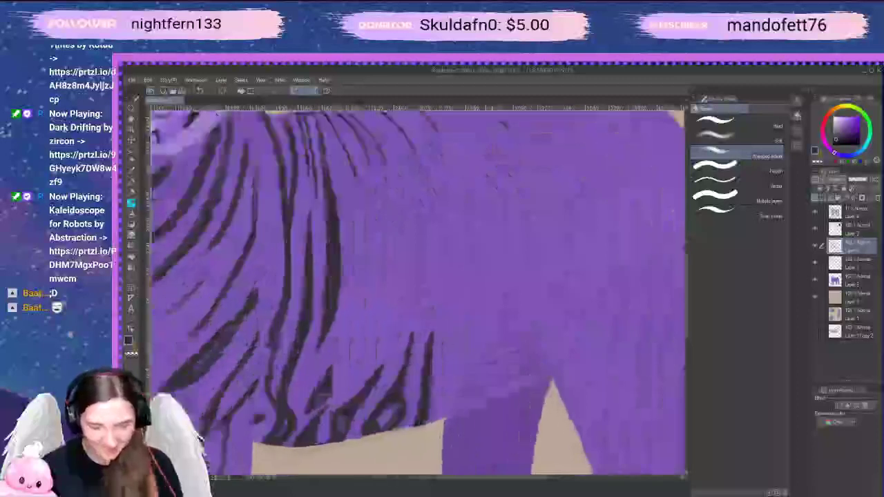
drag(487, 376, 537, 317)
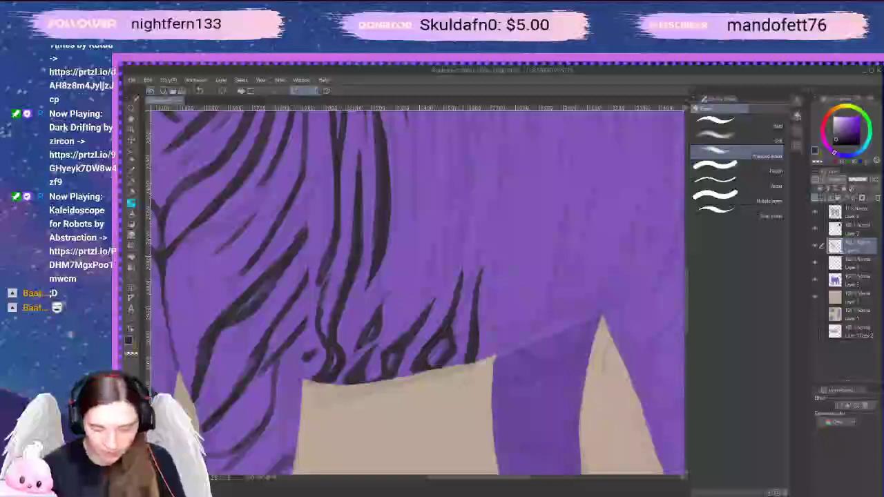
key(space)
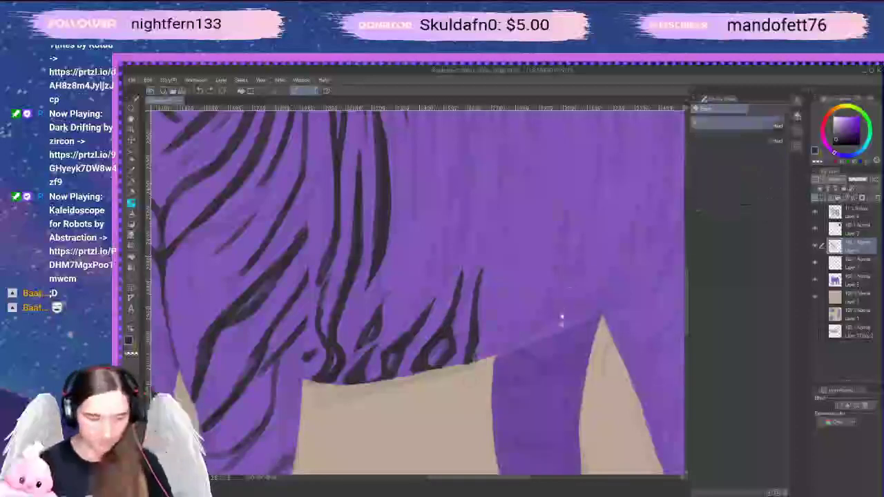
drag(562, 318, 554, 334)
key(p)
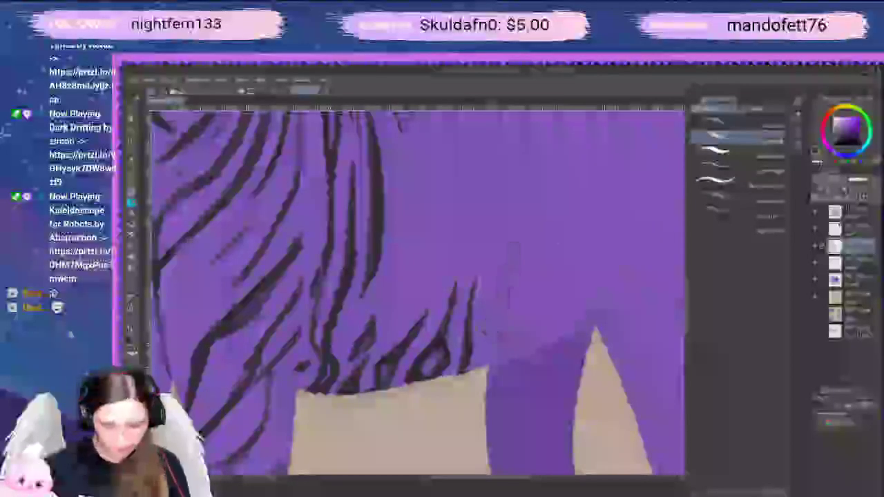
drag(486, 332, 528, 163)
key(space)
drag(566, 286, 533, 346)
scroll(533, 345, down, 3)
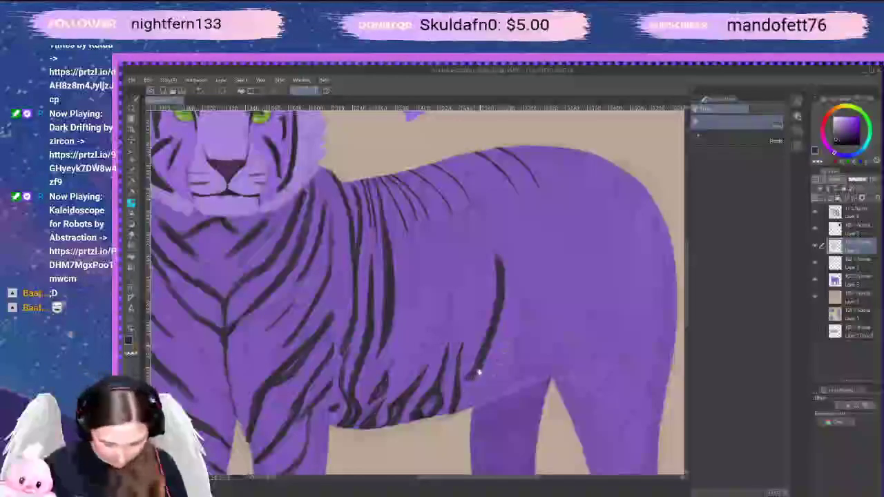
Paint a long curved stripe up the flank from the hind-leg crease, with a thick dark base and a tapering top
key(p)
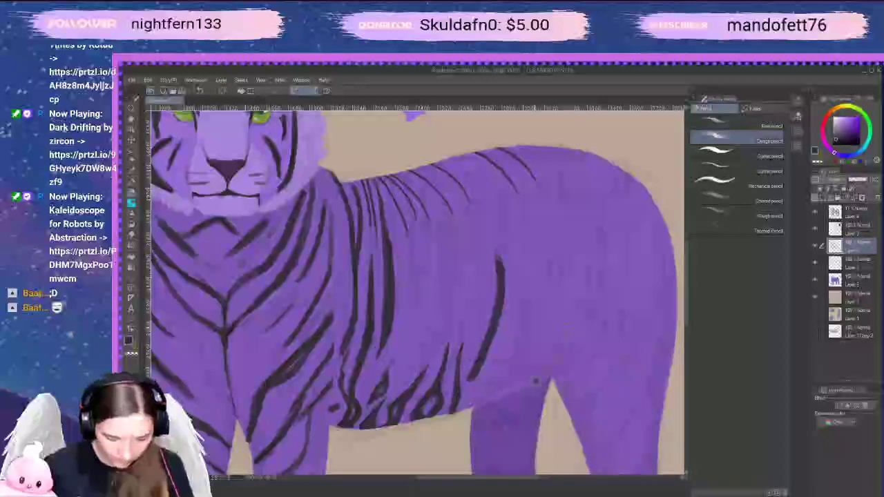
mouse_move(536, 382)
mouse_down()
mouse_move(524, 347)
mouse_move(538, 380)
mouse_up()
drag(529, 344, 541, 380)
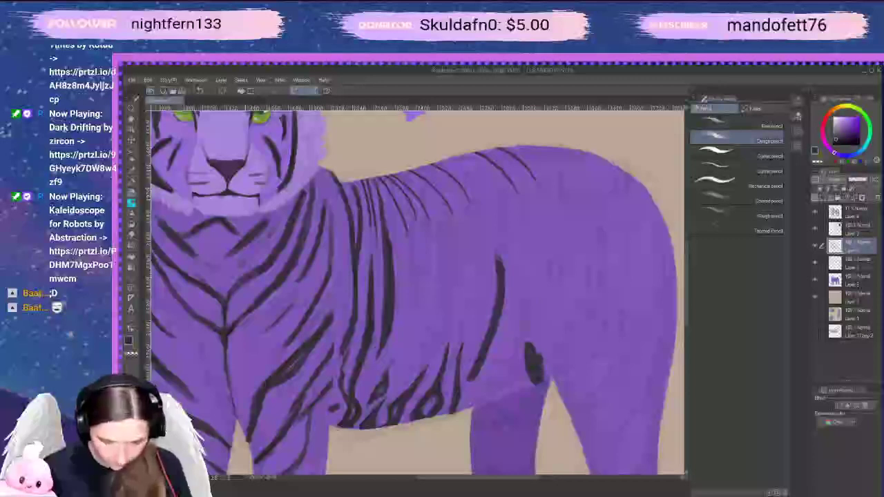
mouse_move(534, 340)
mouse_down()
mouse_move(528, 234)
mouse_move(532, 247)
mouse_up()
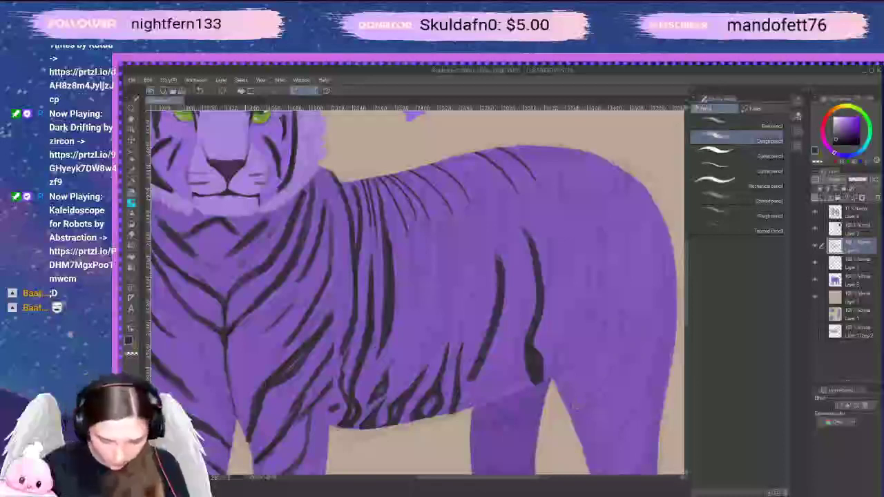
Add small dark stripe marks along the belly edge between the long flank stripe and the hind leg
mouse_move(529, 388)
mouse_down()
mouse_move(472, 406)
mouse_move(483, 388)
mouse_move(474, 406)
mouse_up()
key(ctrl+z)
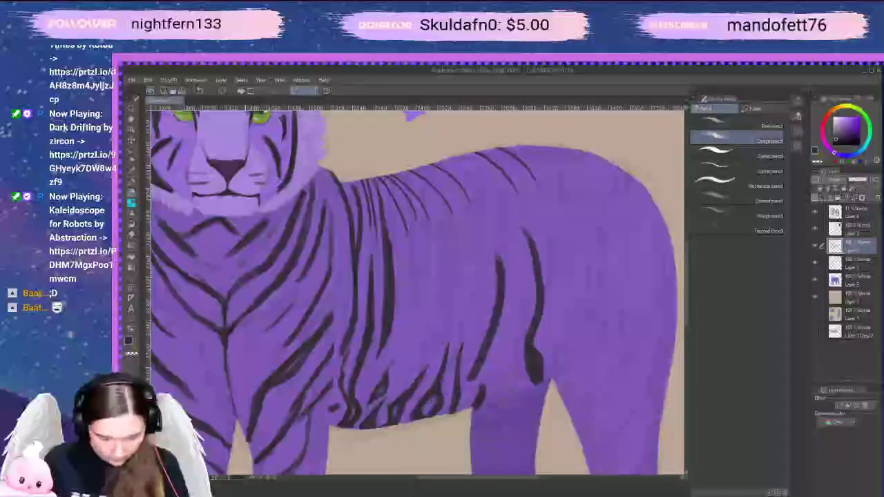
mouse_move(514, 391)
mouse_down()
mouse_move(508, 368)
mouse_move(516, 387)
mouse_up()
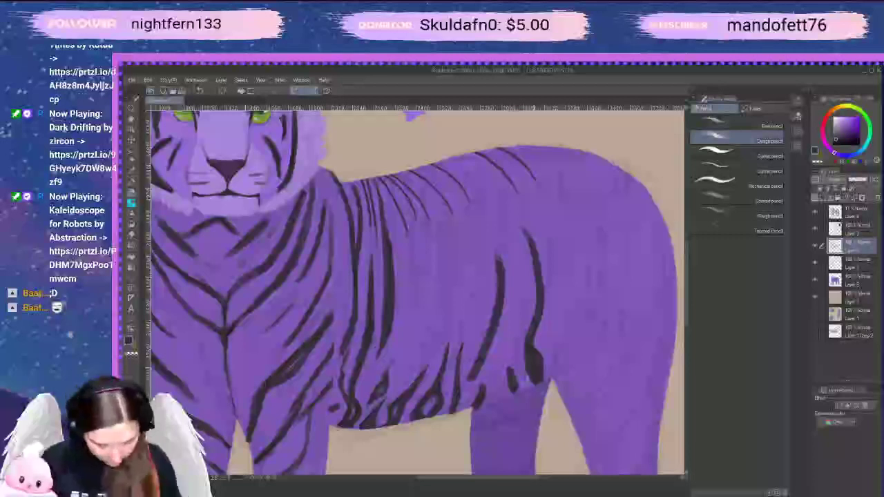
key(e)
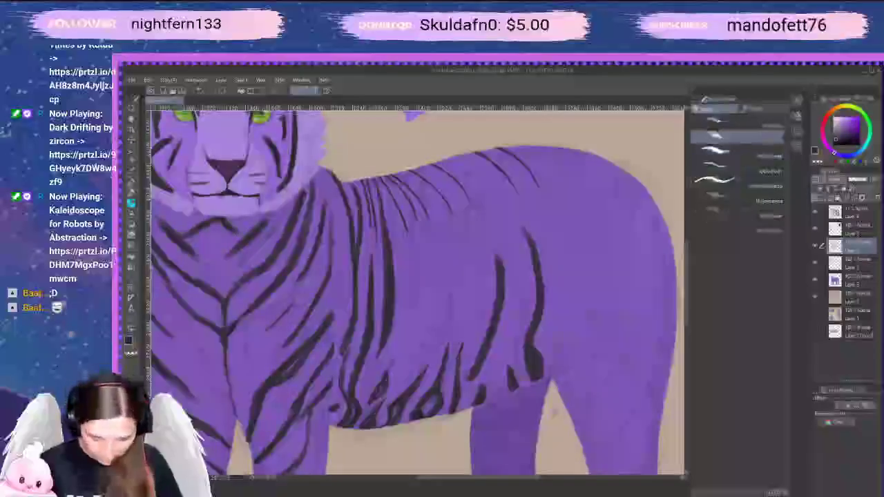
key(p)
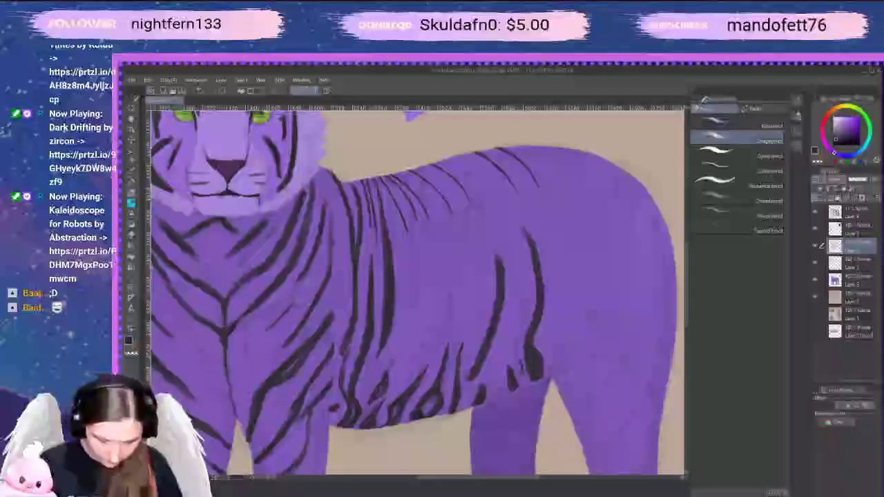
key(ctrl+z)
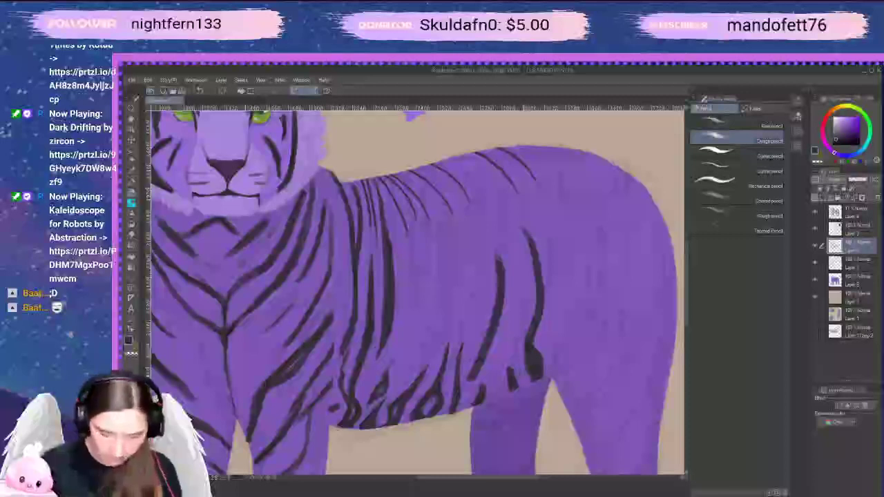
drag(521, 360, 526, 381)
key(ctrl+z)
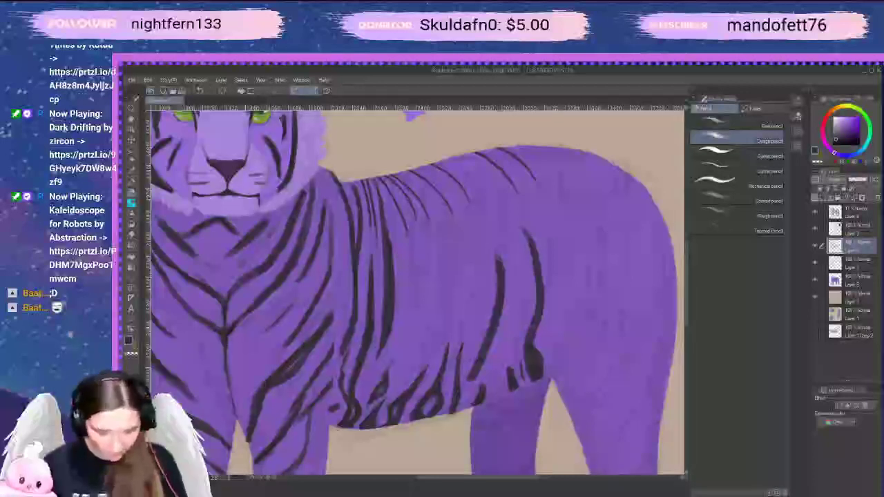
Reshape the lower end of the long mid-flank stripe with eraser and pencil, and thin its upper end by erasing
key(e)
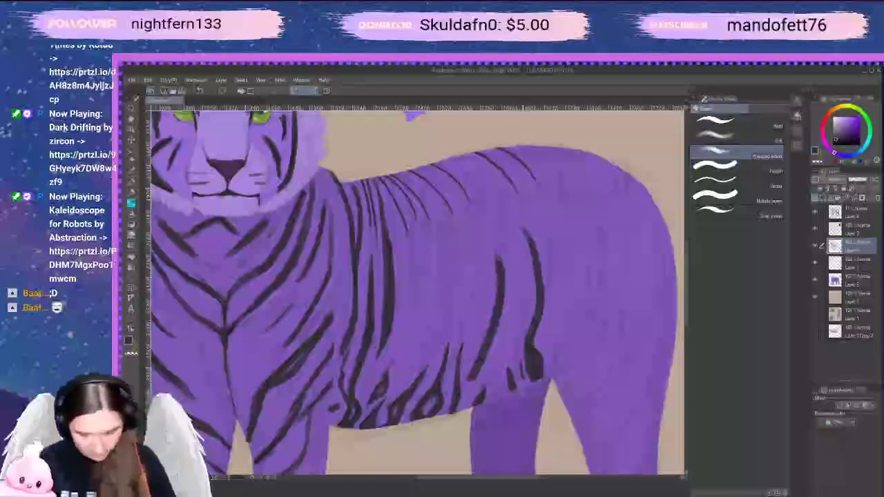
key(p)
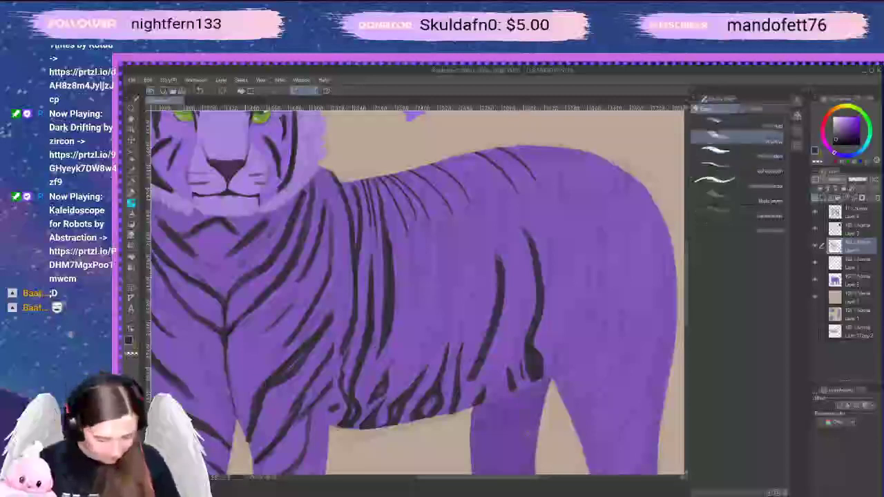
key(e)
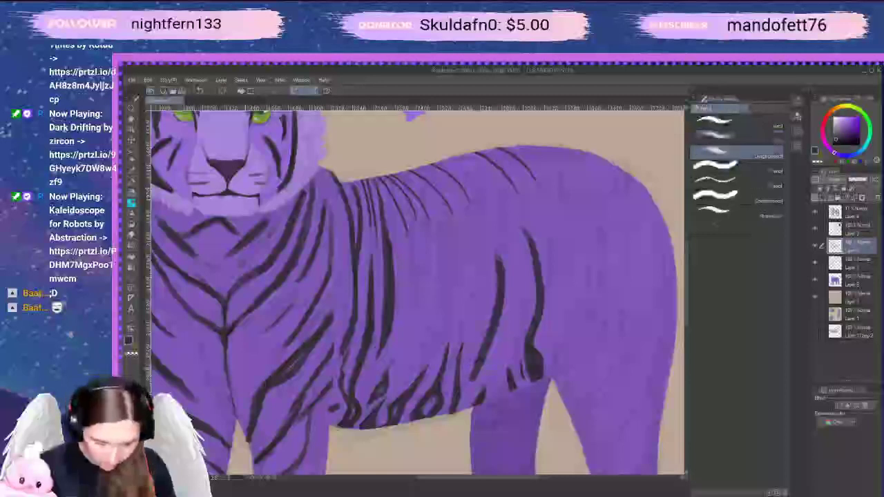
key(b)
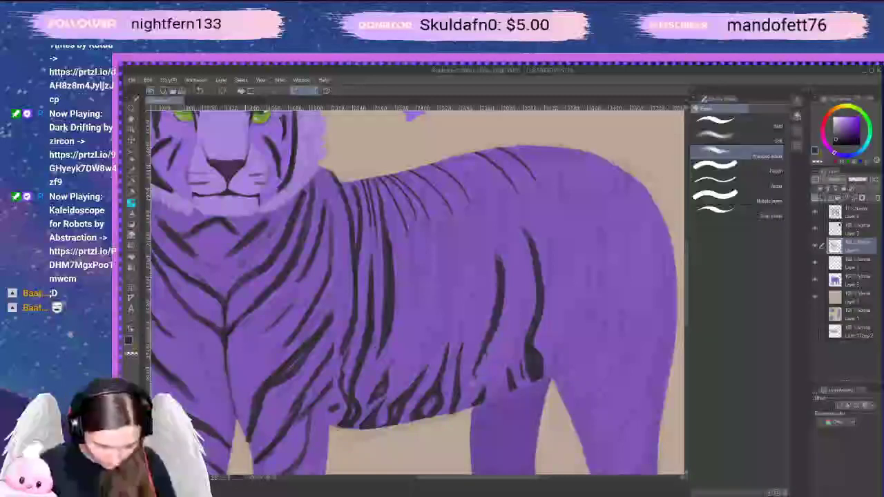
key(b)
key(b)
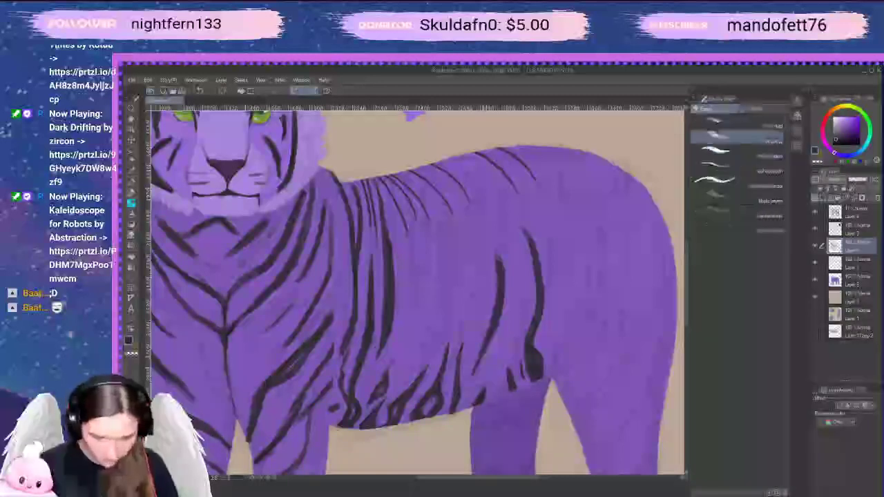
key(b)
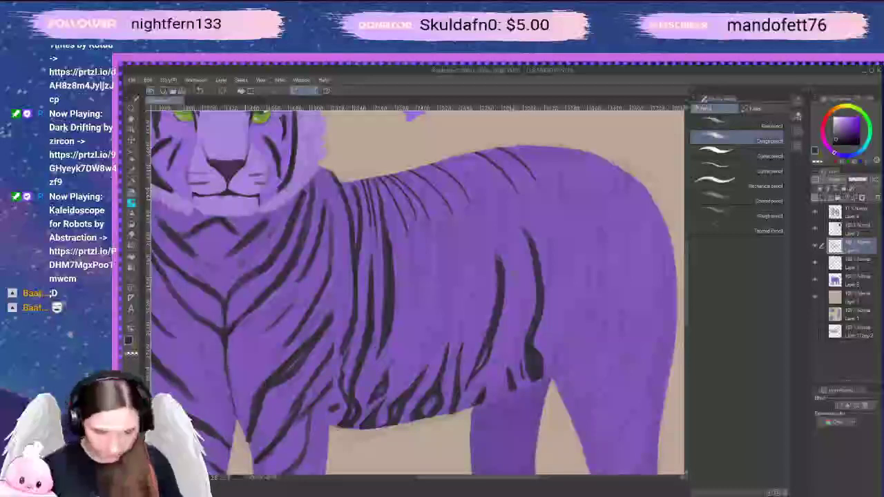
key(e)
drag(504, 298, 500, 256)
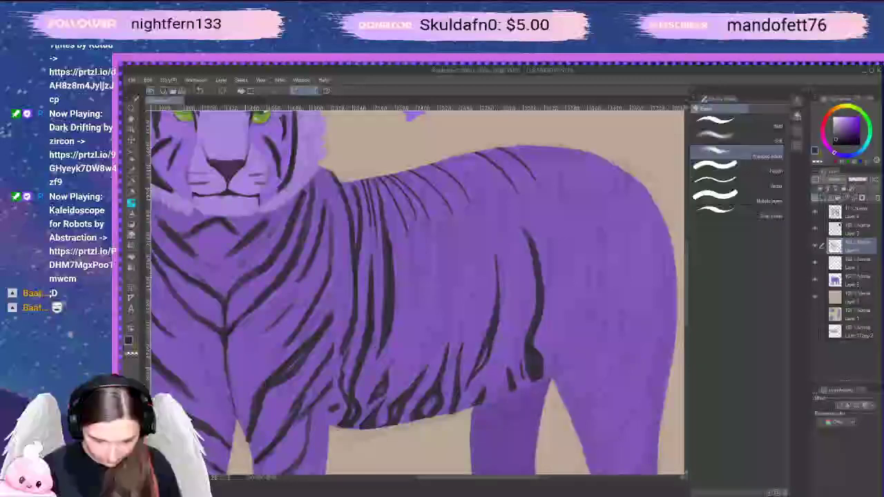
Extend the long mid-flank stripe upward with the Design pencil into a tapered tip and refine it with the eraser
key(p)
key(p)
drag(493, 248, 496, 298)
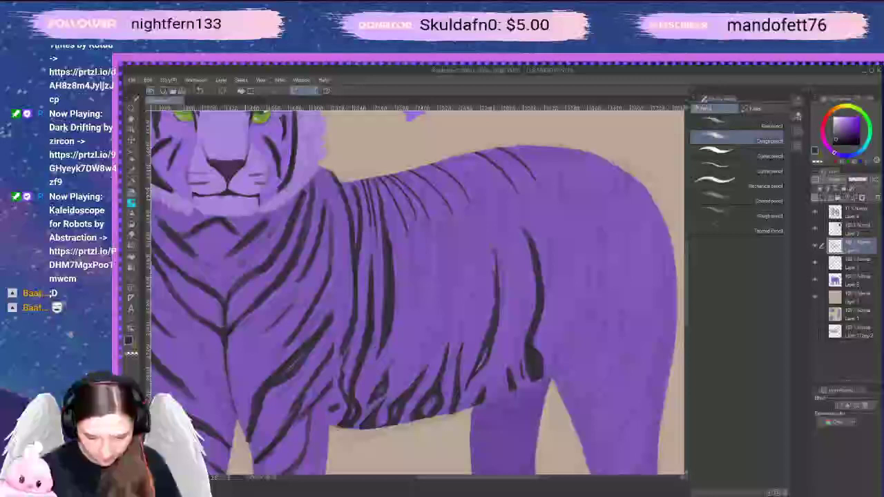
drag(491, 234, 497, 278)
drag(492, 238, 498, 288)
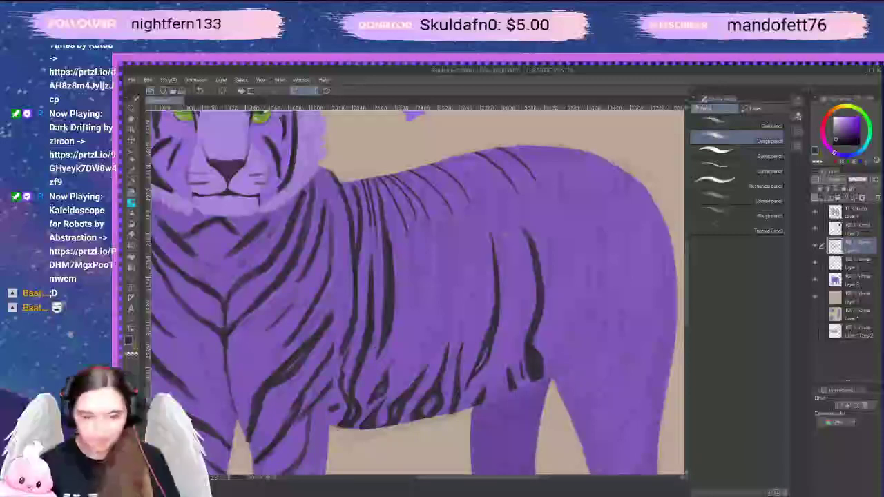
drag(487, 231, 497, 276)
key(ctrl+z)
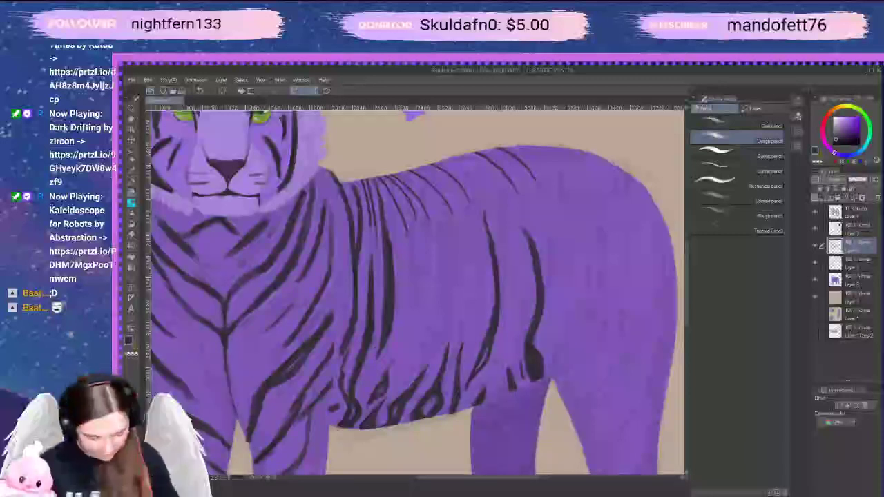
key(e)
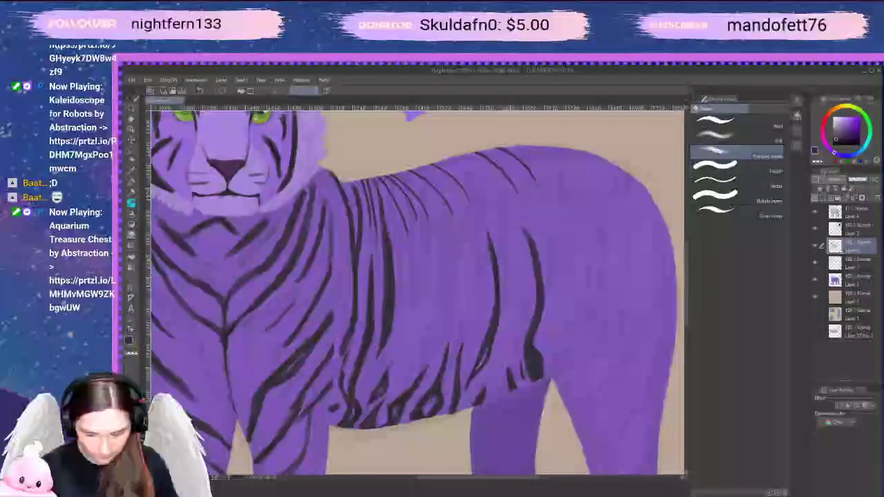
Draw a long dark stripe behind the shoulder stripes, running from a thin back stripe down to the middle of the flank
key(p)
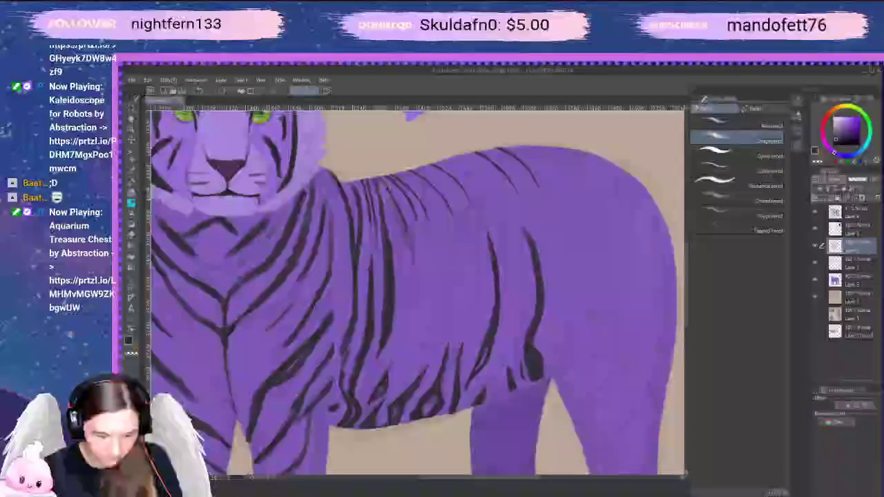
drag(401, 223, 414, 272)
key(ctrl+z)
drag(388, 187, 420, 284)
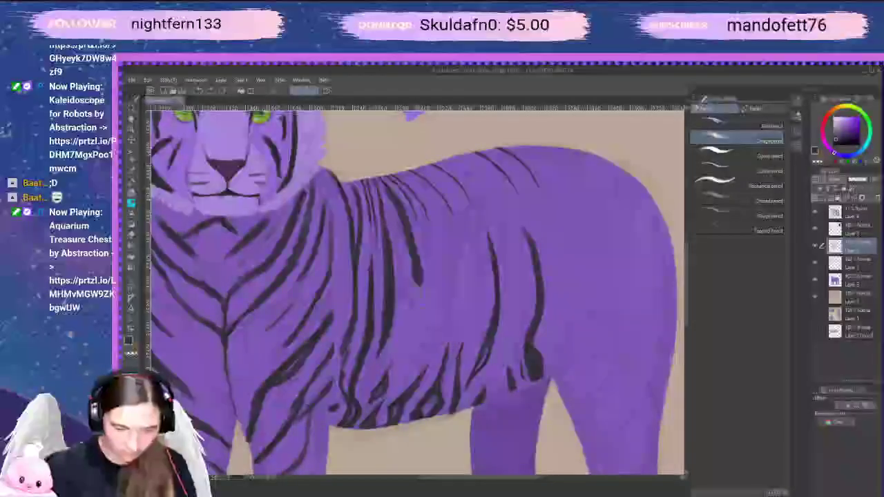
key(ctrl+z)
mouse_move(388, 189)
mouse_down()
mouse_move(405, 220)
mouse_move(411, 331)
mouse_up()
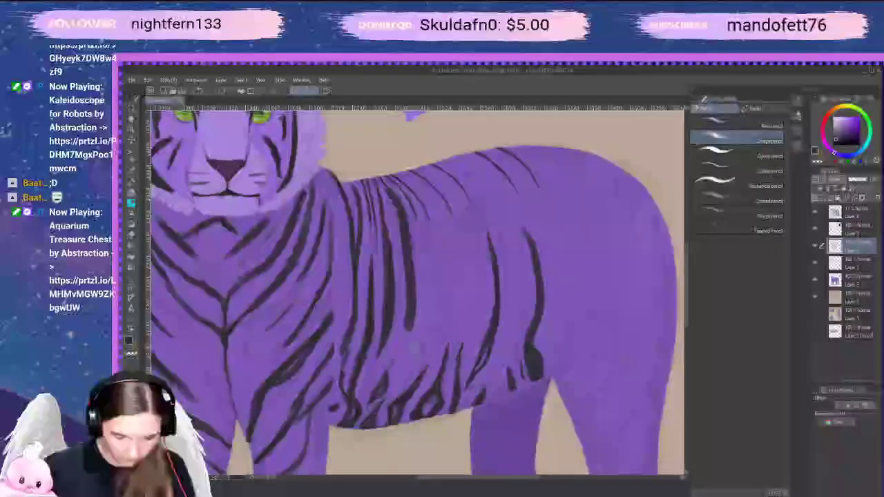
Draw another long curved stripe behind it, from above the belly markings up to the edge of the back
mouse_move(402, 370)
mouse_down()
mouse_move(434, 227)
mouse_move(416, 186)
mouse_move(398, 173)
mouse_move(434, 219)
mouse_up()
key(ctrl+z)
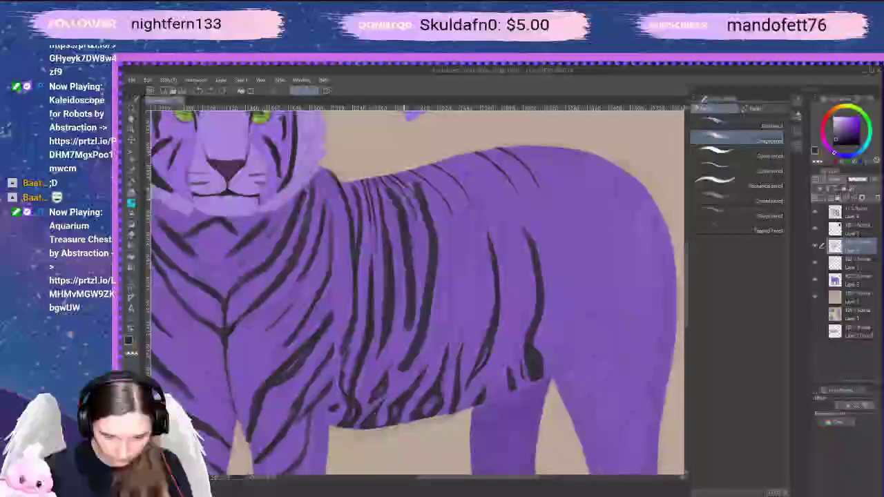
drag(399, 178, 433, 219)
key(ctrl+z)
mouse_move(392, 173)
mouse_down()
mouse_move(424, 220)
mouse_move(429, 250)
mouse_up()
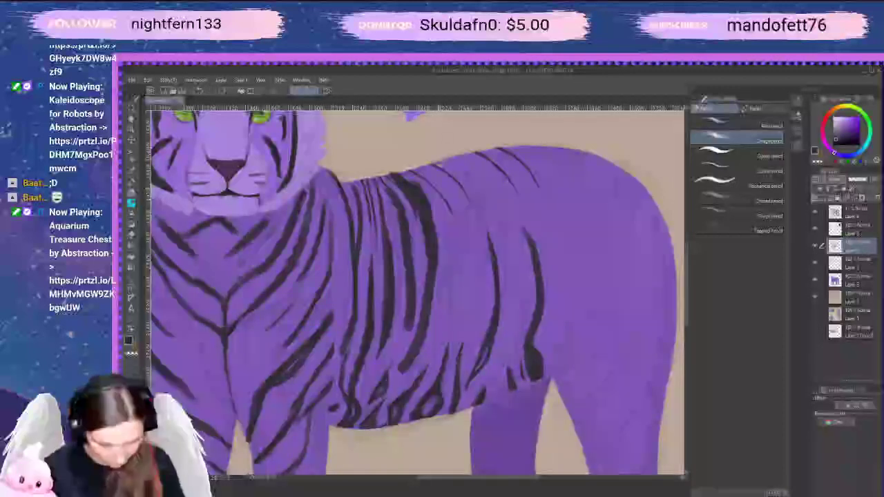
Thin the new curved stripe with the kneaded eraser and even out its middle section with pencil
key(e)
drag(413, 180, 438, 254)
key(ctrl+z)
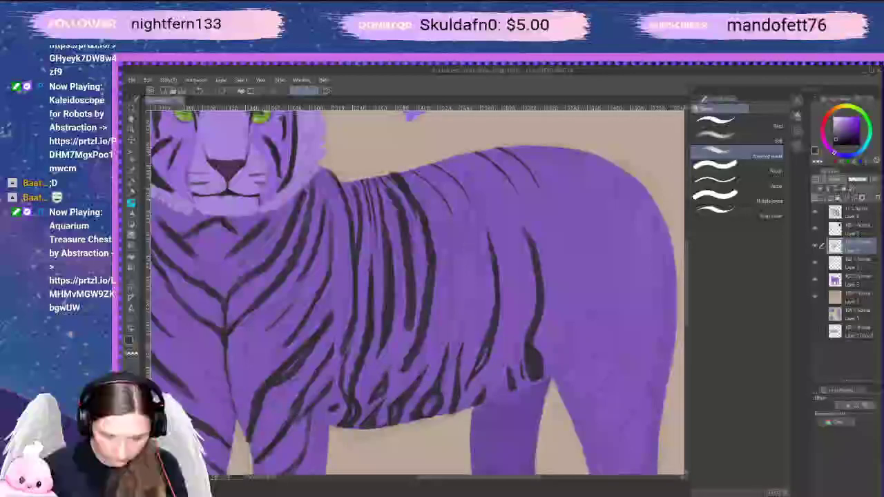
key(c)
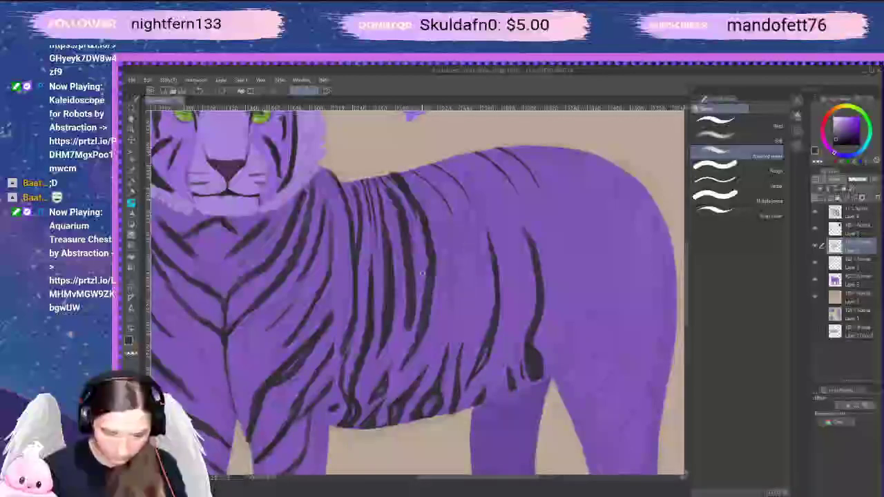
mouse_move(415, 299)
mouse_down()
mouse_move(409, 330)
mouse_move(429, 244)
mouse_move(426, 341)
mouse_move(412, 358)
mouse_up()
key(p)
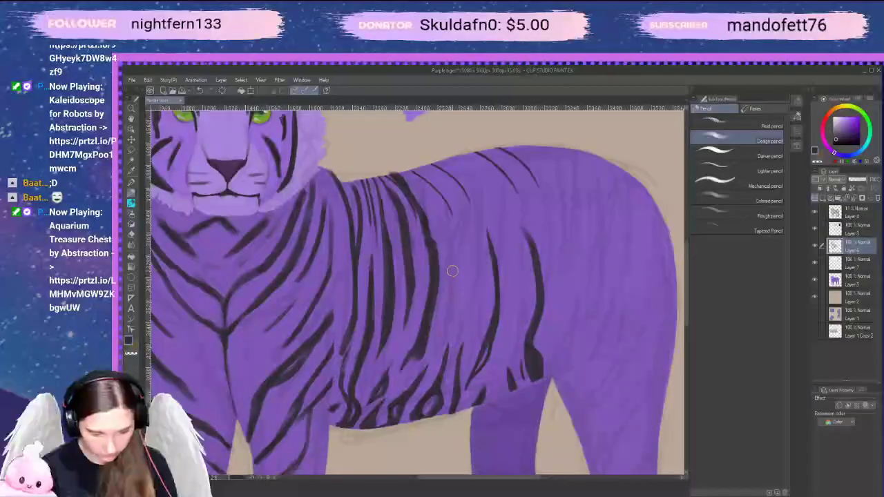
key(ctrl+z)
mouse_move(427, 237)
mouse_down()
mouse_move(414, 343)
mouse_move(429, 295)
mouse_up()
key(e)
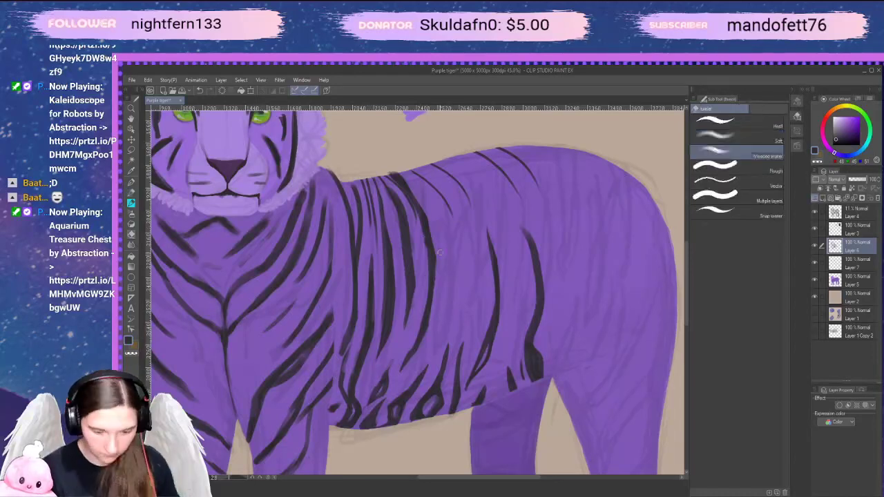
mouse_move(426, 234)
mouse_down()
mouse_move(424, 260)
mouse_move(436, 271)
mouse_up()
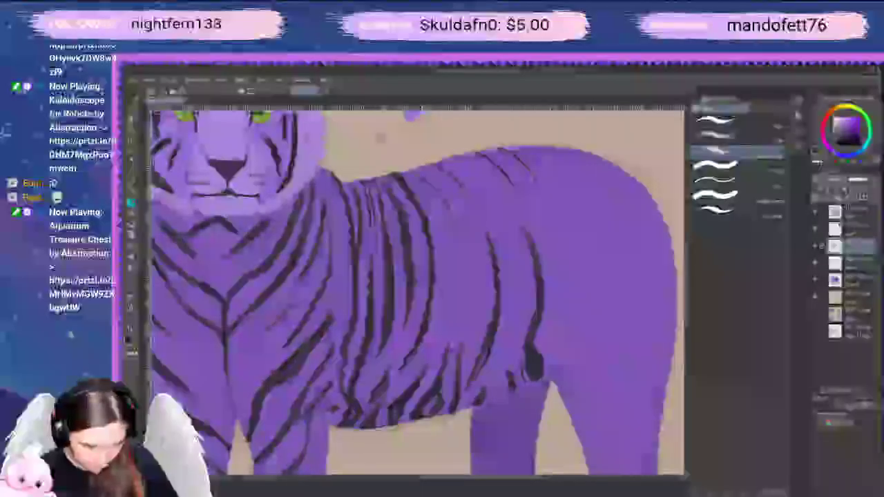
Add a fine dark line along the rear edge of the curved stripe's middle, refining it with pencil and eraser
key(b)
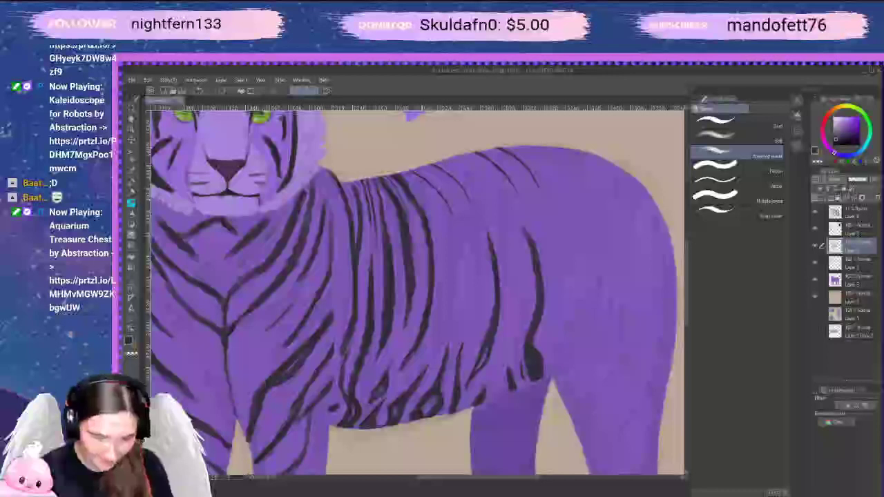
key(p)
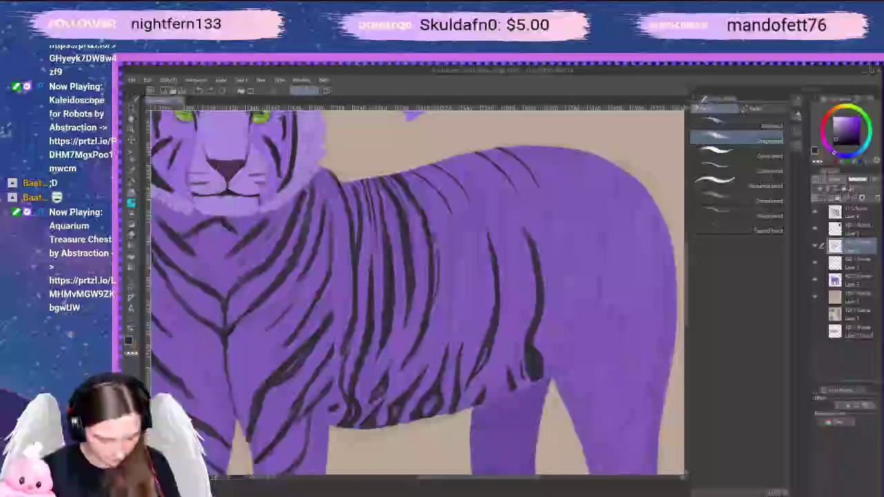
key(e)
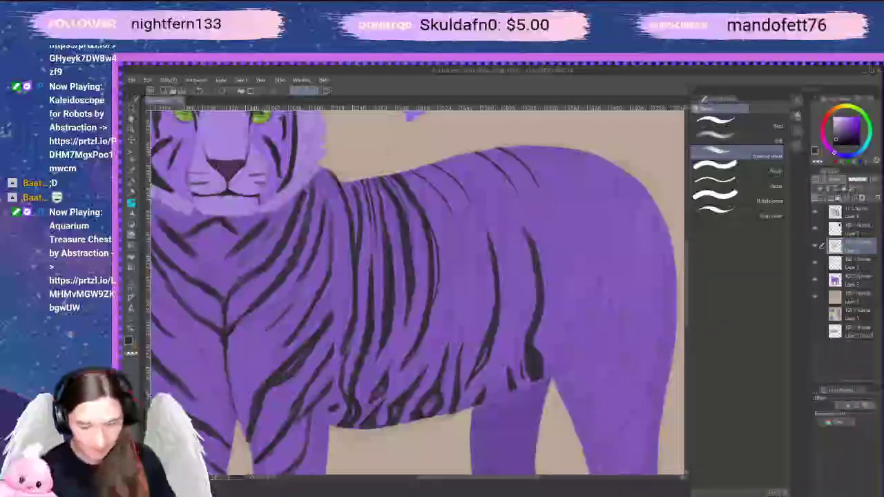
key(b)
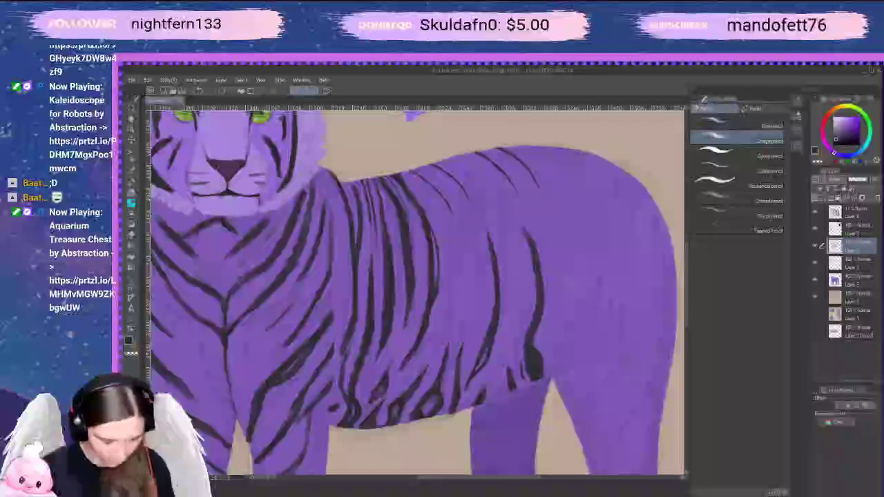
key(p)
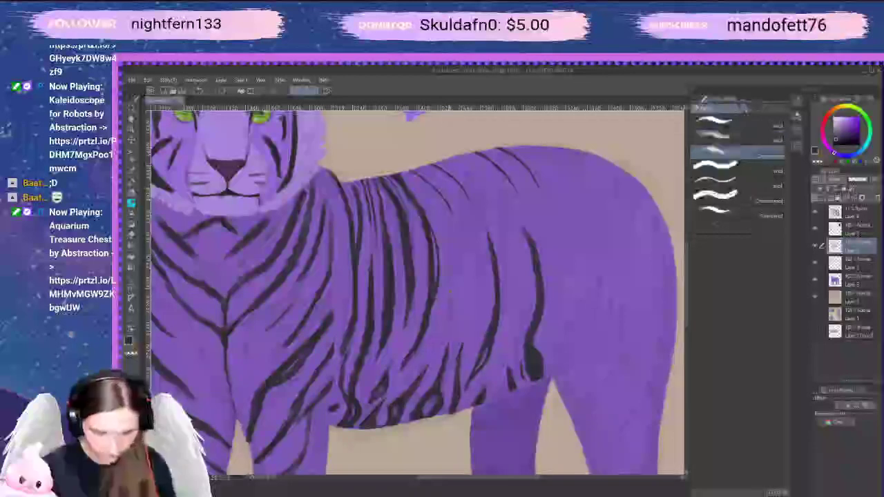
key(p)
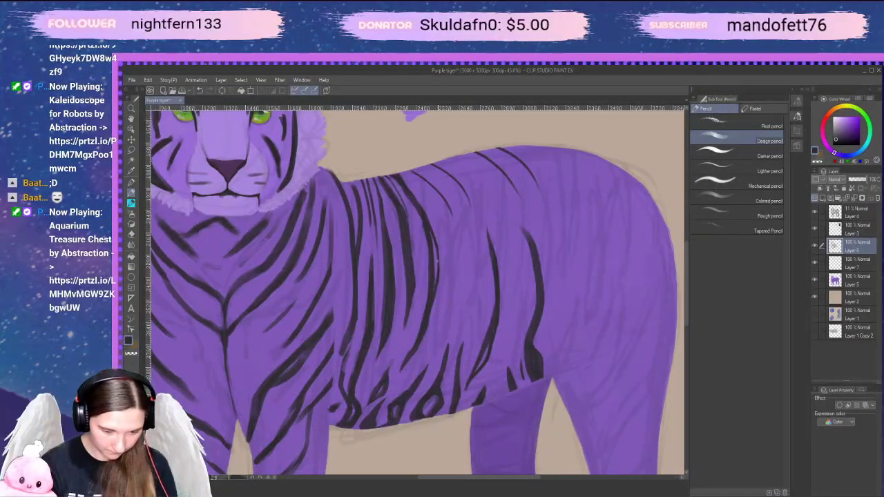
key(e)
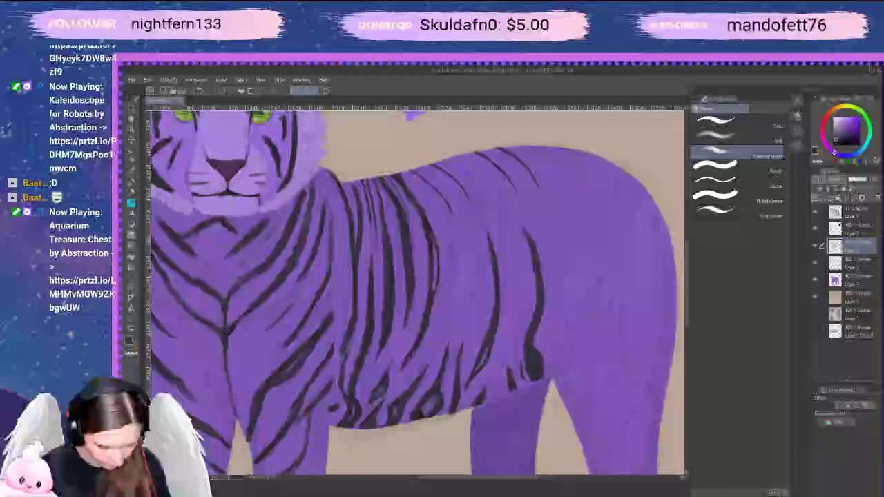
key(p)
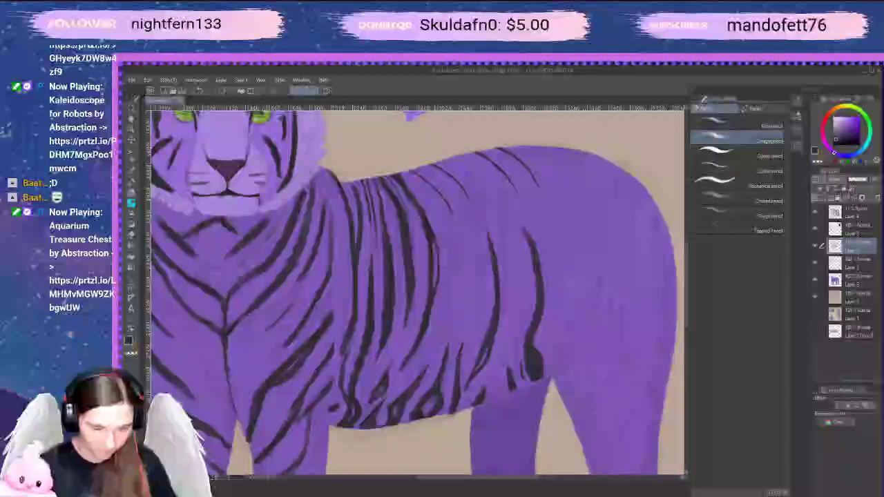
key(e)
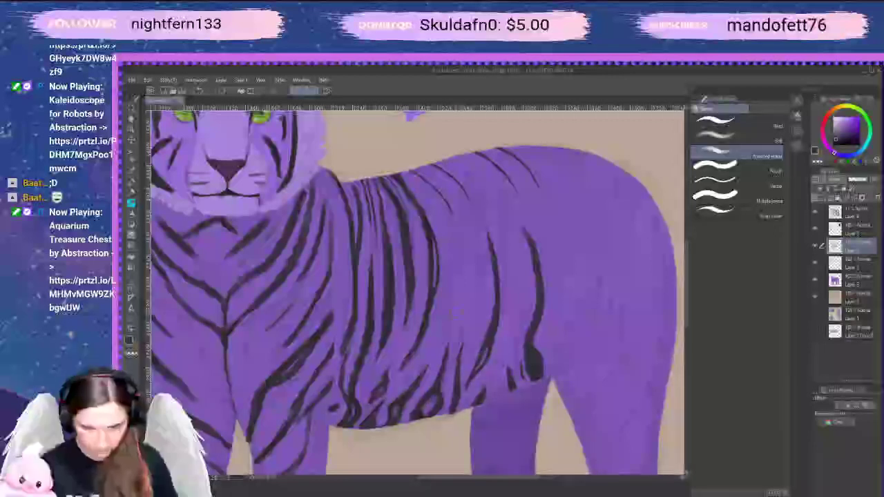
key(p)
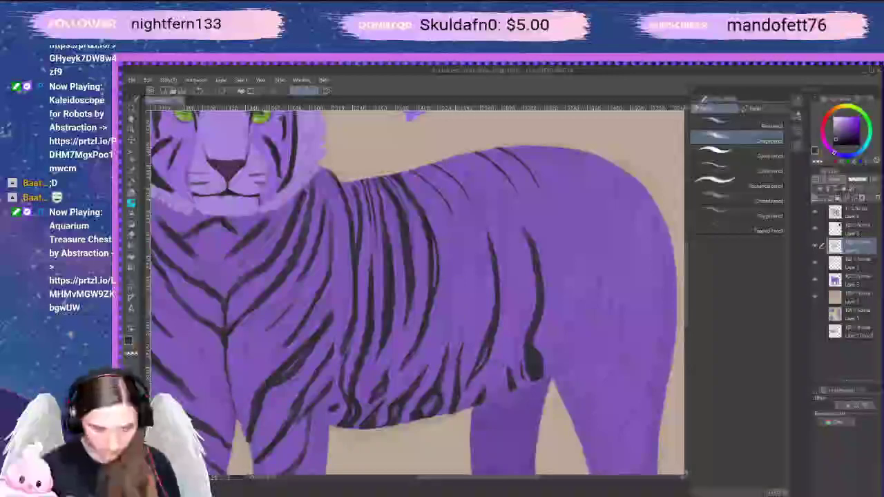
Draw the next stripe from the belly markings up to the back, with a thick bulge in its lower part
drag(455, 341, 447, 297)
drag(460, 330, 452, 241)
drag(450, 303, 439, 199)
mouse_move(448, 230)
mouse_down()
mouse_move(414, 165)
mouse_move(445, 230)
mouse_up()
key(ctrl+z)
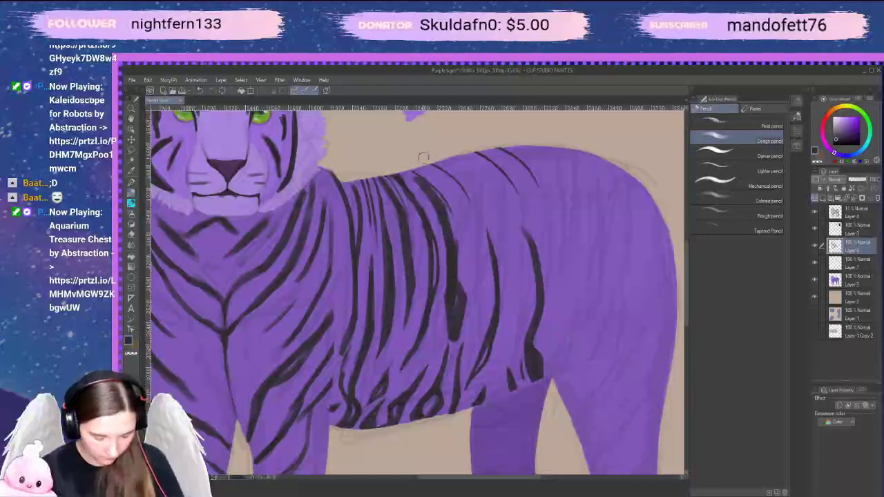
Thin the bulging stripe and taper its upper end toward the back with the kneaded eraser
key(e)
mouse_move(425, 191)
mouse_down()
mouse_move(410, 173)
mouse_move(428, 204)
mouse_up()
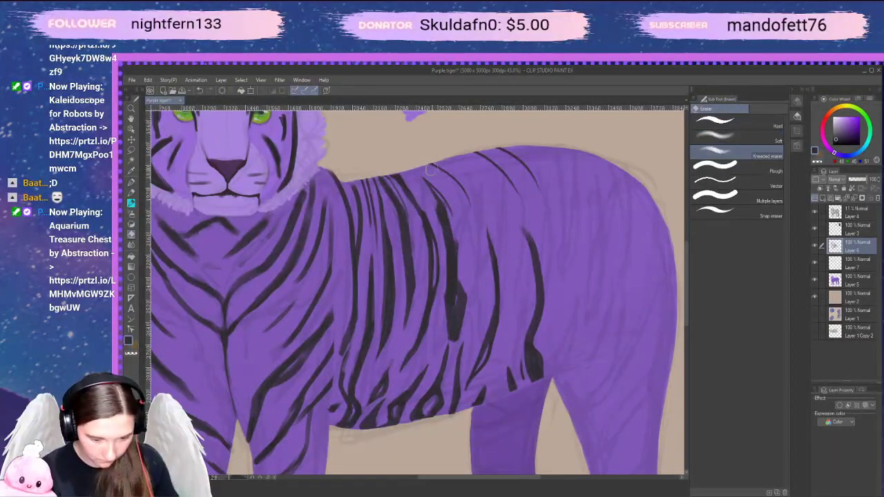
drag(429, 165, 442, 171)
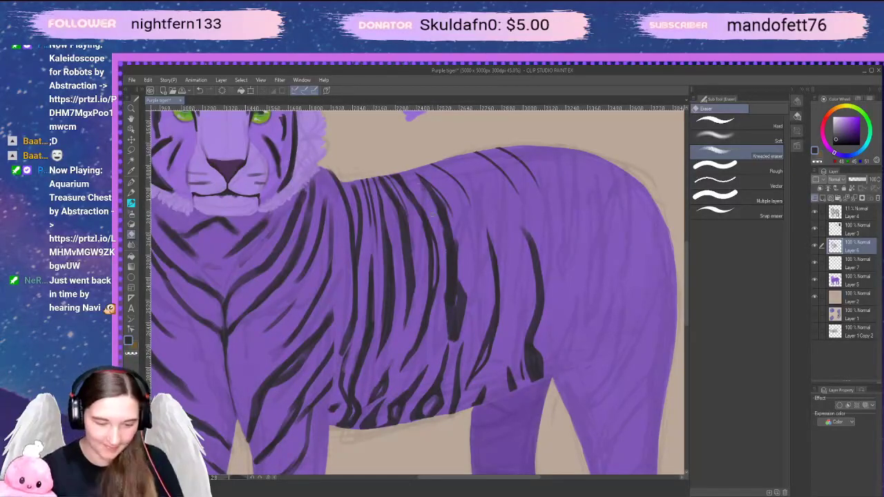
mouse_move(427, 192)
mouse_down()
mouse_move(467, 302)
mouse_move(452, 341)
mouse_up()
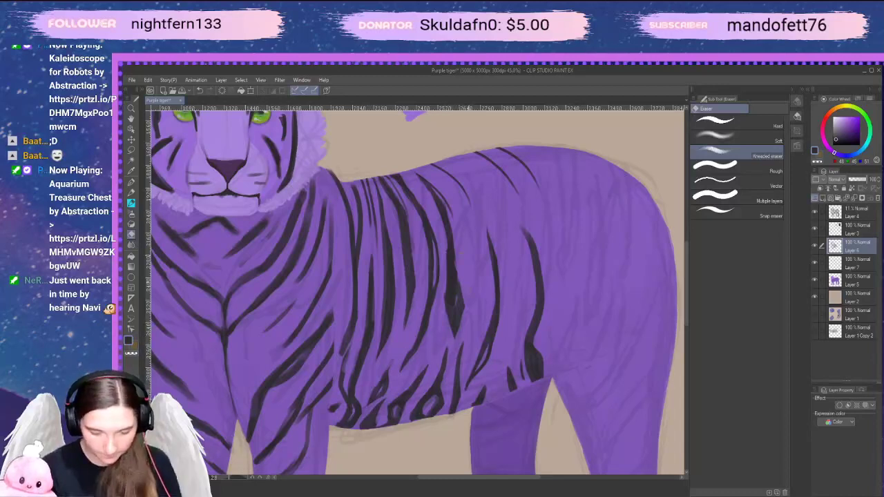
Erase a small almond-shaped opening inside the stripe's lower bulge, and clean up the stripe's outline with pencil and eraser
mouse_move(455, 299)
mouse_down()
mouse_move(454, 309)
mouse_move(454, 288)
mouse_up()
drag(457, 321, 456, 311)
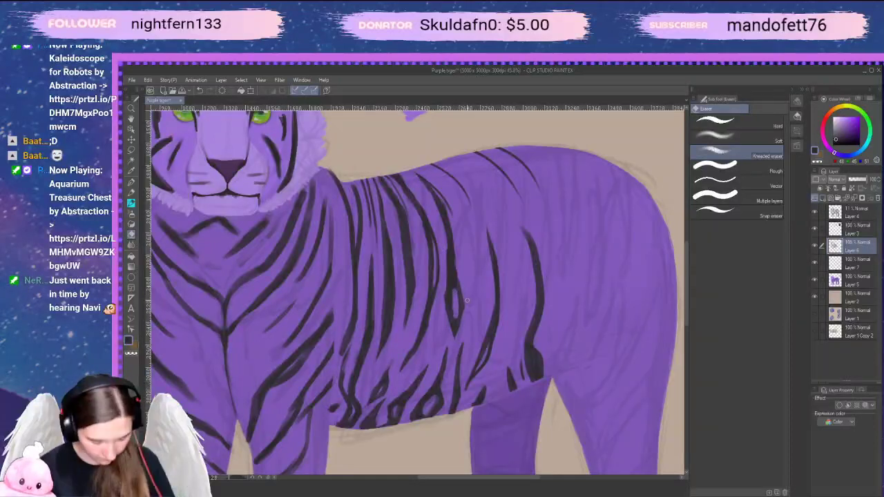
key(p)
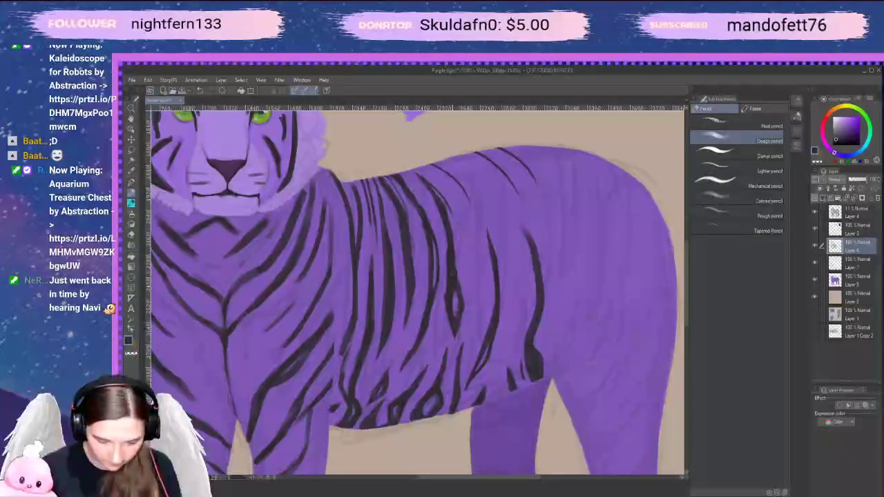
key(e)
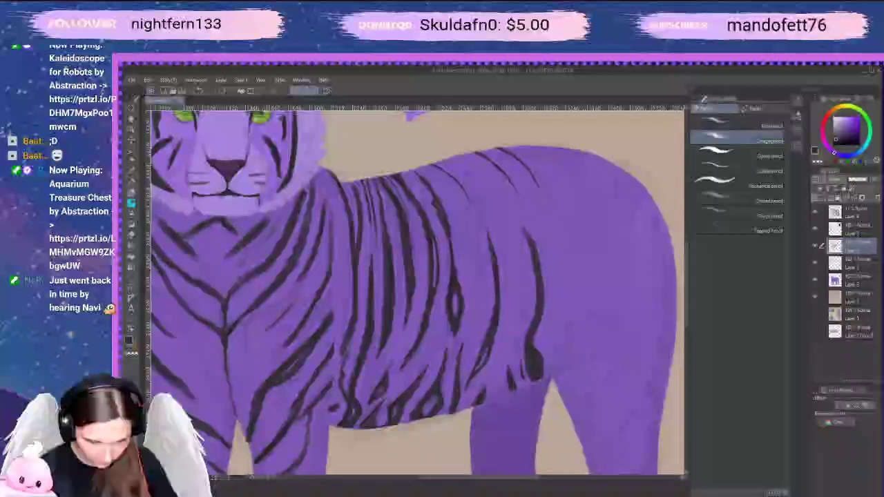
key(e)
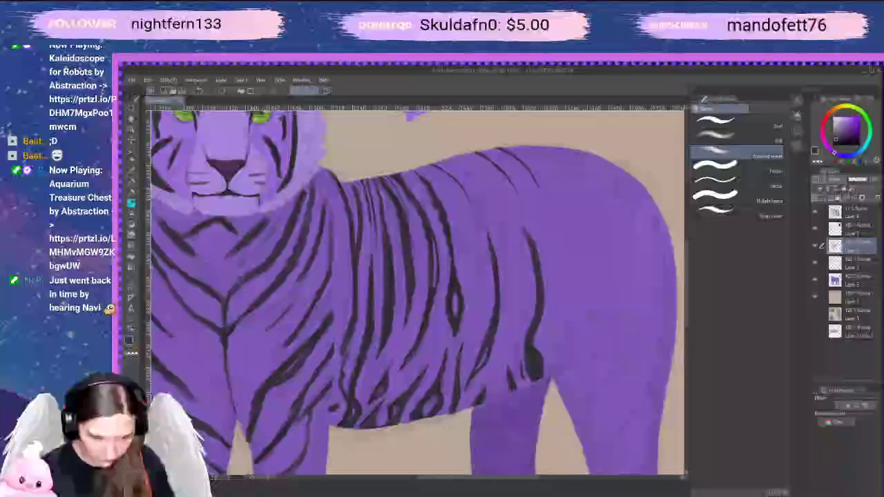
mouse_move(428, 189)
mouse_down()
mouse_move(439, 218)
mouse_move(429, 187)
mouse_up()
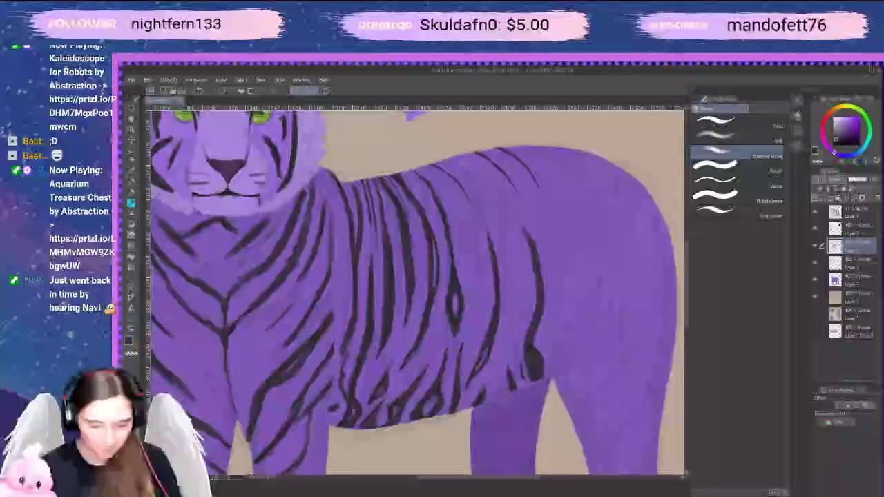
key(space)
mouse_move(483, 262)
mouse_down()
mouse_move(558, 254)
mouse_move(578, 267)
mouse_move(541, 245)
mouse_move(548, 228)
mouse_move(491, 254)
mouse_up()
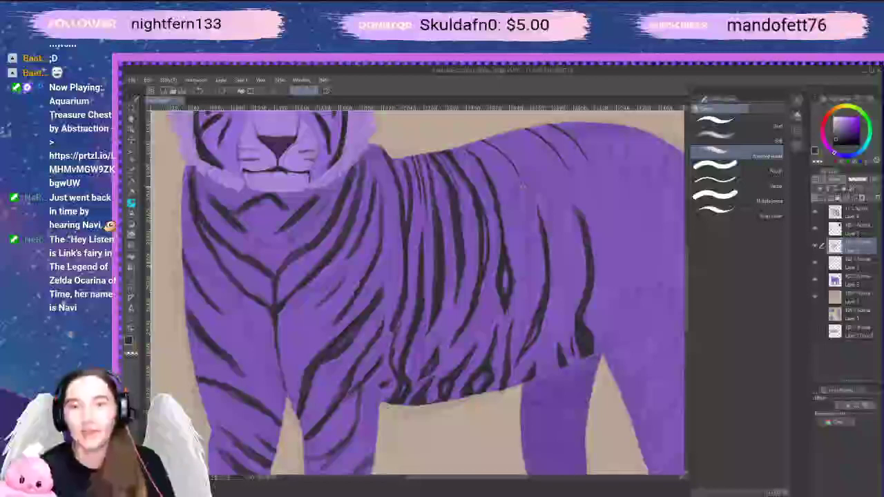
key(space)
drag(568, 230, 529, 248)
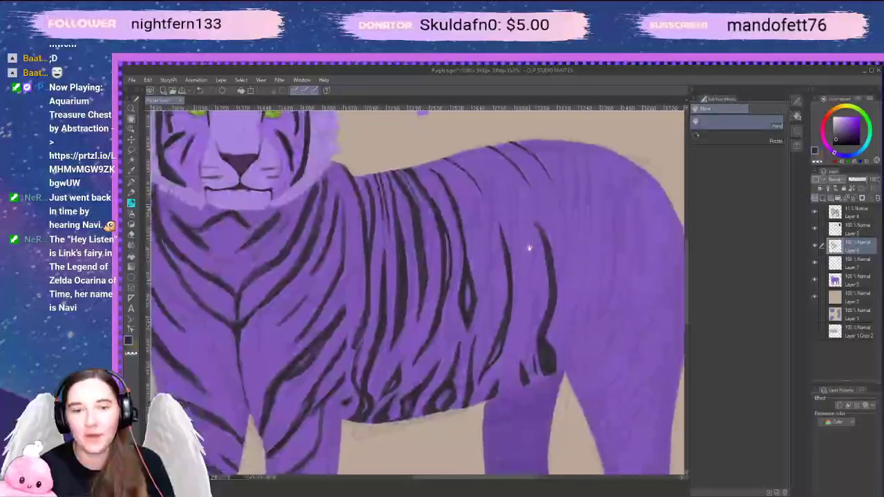
Add a dark stripe from the back down along the front edge of the bulging stripe's upper end, refining it with the eraser
drag(550, 256, 542, 276)
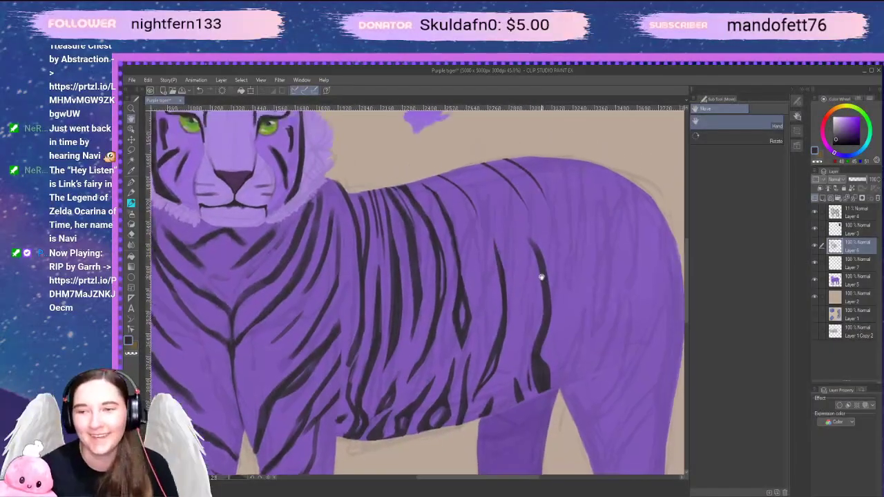
key(e)
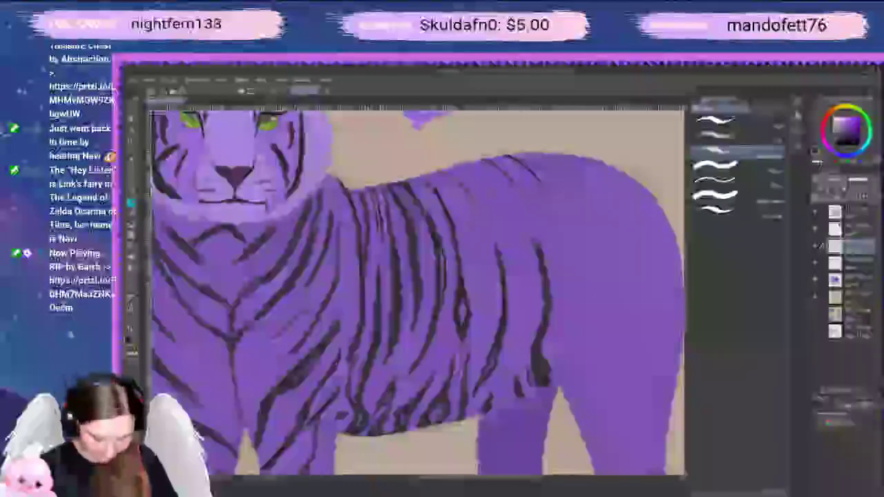
key(b)
drag(471, 223, 482, 269)
key(ctrl+z)
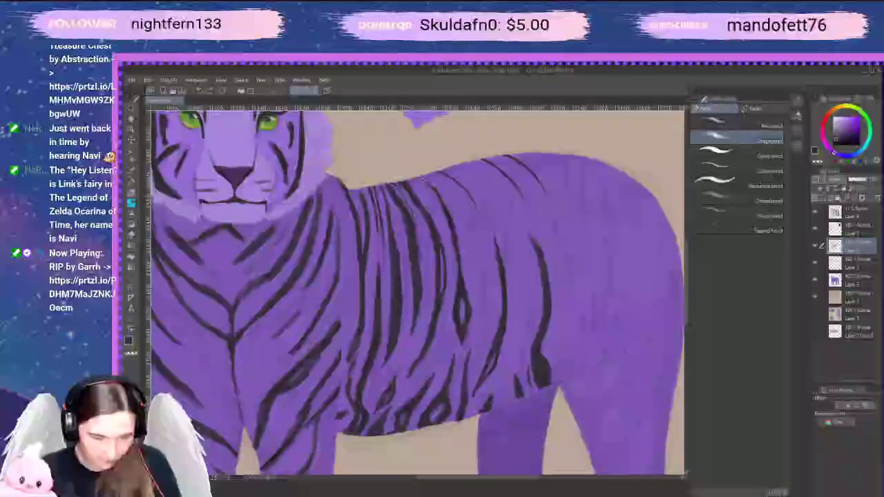
mouse_move(420, 181)
mouse_down()
mouse_move(447, 213)
mouse_move(452, 238)
mouse_up()
drag(418, 179, 441, 210)
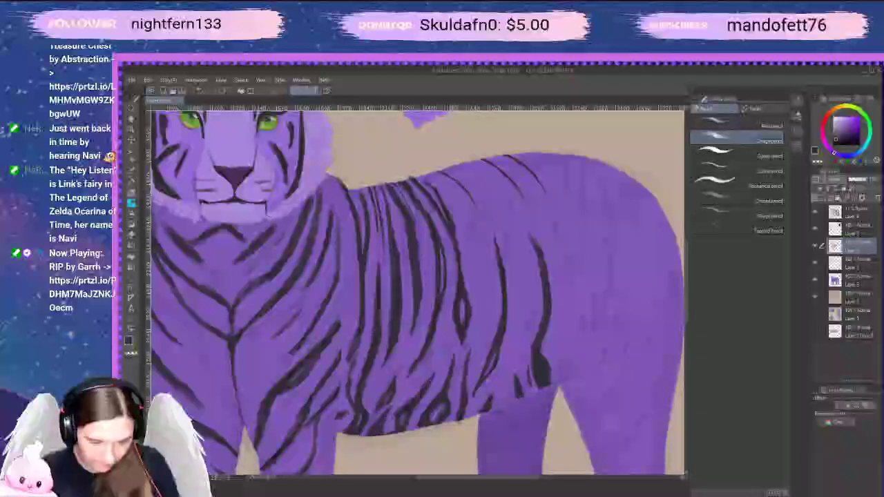
key(e)
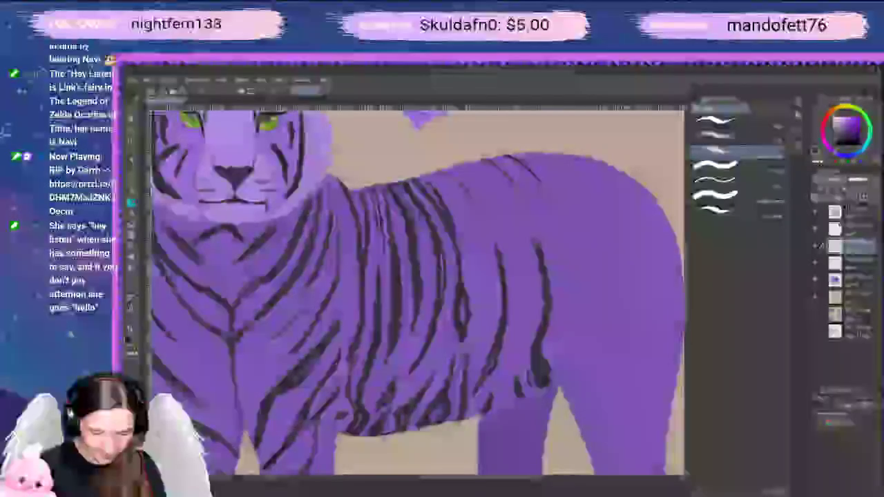
key(e)
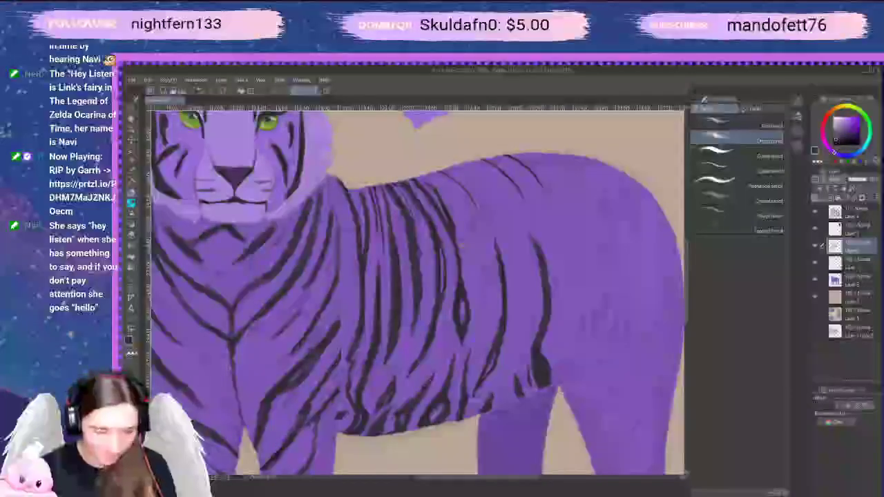
mouse_move(430, 171)
mouse_down()
mouse_move(457, 198)
mouse_move(461, 220)
mouse_up()
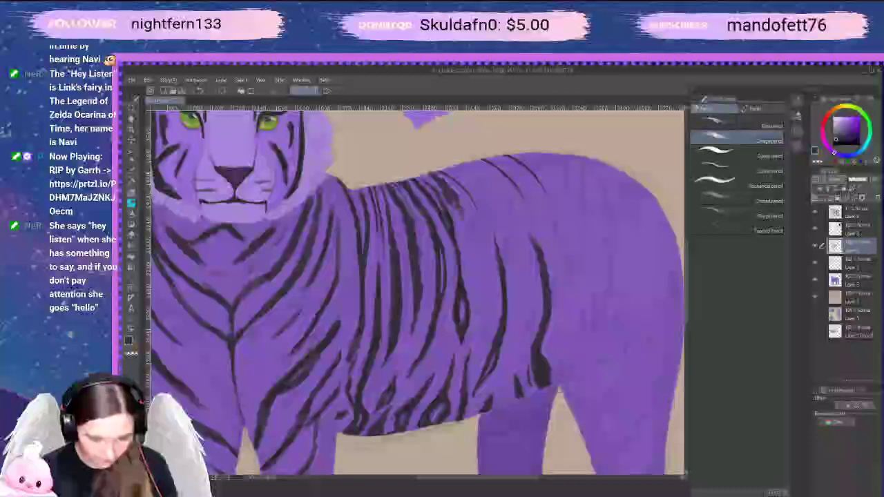
key(ctrl+z)
key(ctrl+z)
drag(424, 167, 474, 228)
key(ctrl+z)
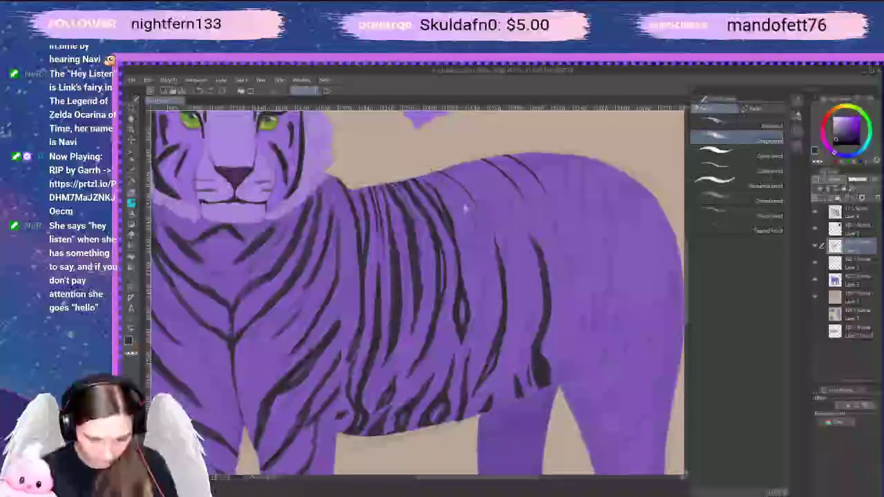
Paint a thick dark stripe from the back down the flank, just behind the stripe with the almond-shaped opening
drag(427, 170, 473, 238)
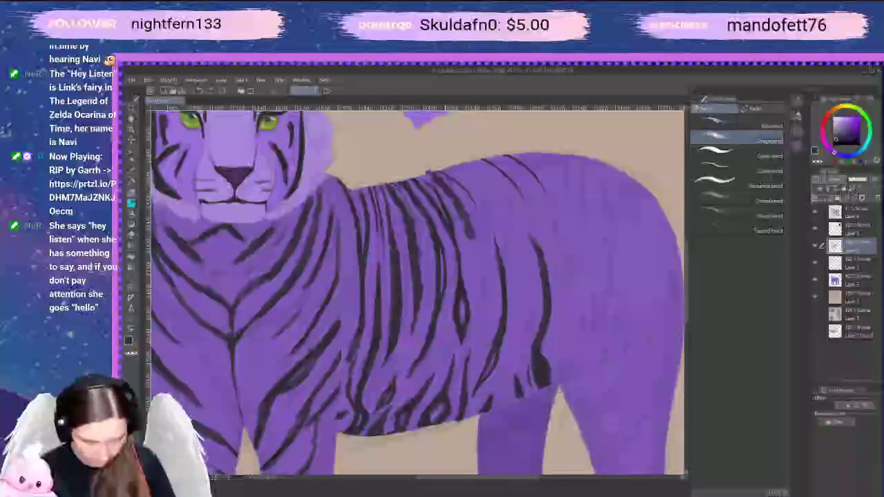
mouse_move(428, 171)
mouse_down()
mouse_move(449, 198)
mouse_move(486, 305)
mouse_up()
drag(478, 265, 474, 297)
drag(467, 235, 486, 321)
drag(475, 287, 478, 298)
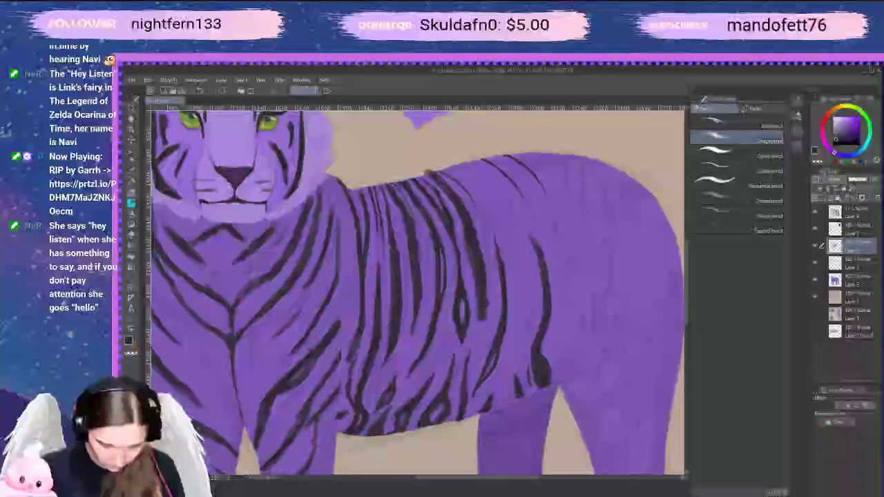
drag(466, 240, 475, 282)
drag(465, 204, 472, 220)
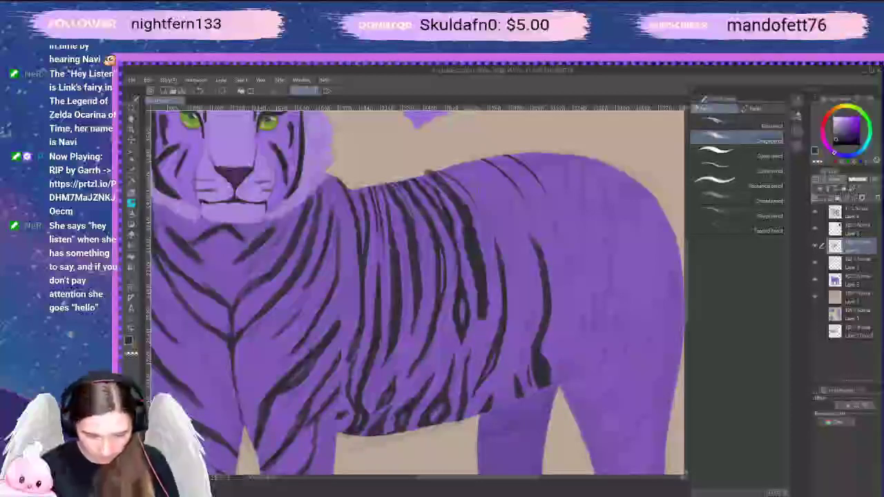
Paint a short thick mark on the lower flank in front of the almond-shaped opening, and erase a small gap inside it
mouse_move(481, 321)
mouse_down()
mouse_move(478, 353)
mouse_move(490, 309)
mouse_move(478, 357)
mouse_move(428, 364)
mouse_up()
drag(449, 329, 432, 360)
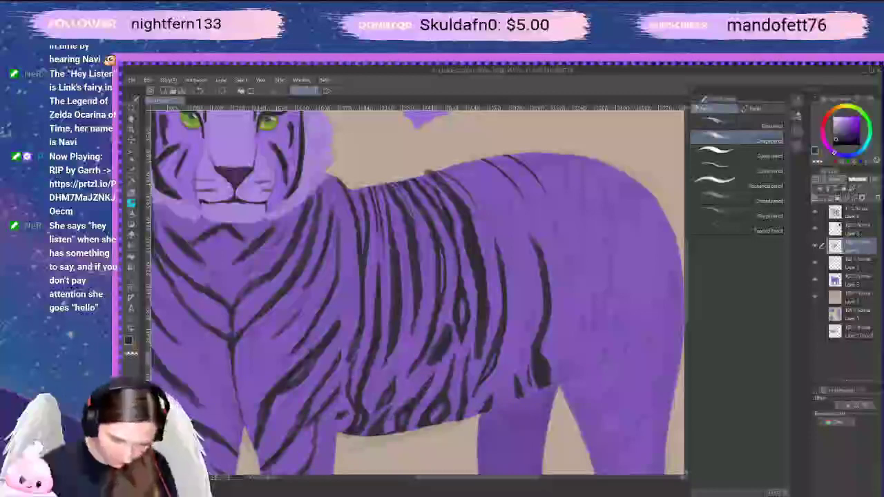
key(e)
mouse_move(452, 324)
mouse_down()
mouse_move(446, 349)
mouse_move(435, 332)
mouse_move(423, 372)
mouse_up()
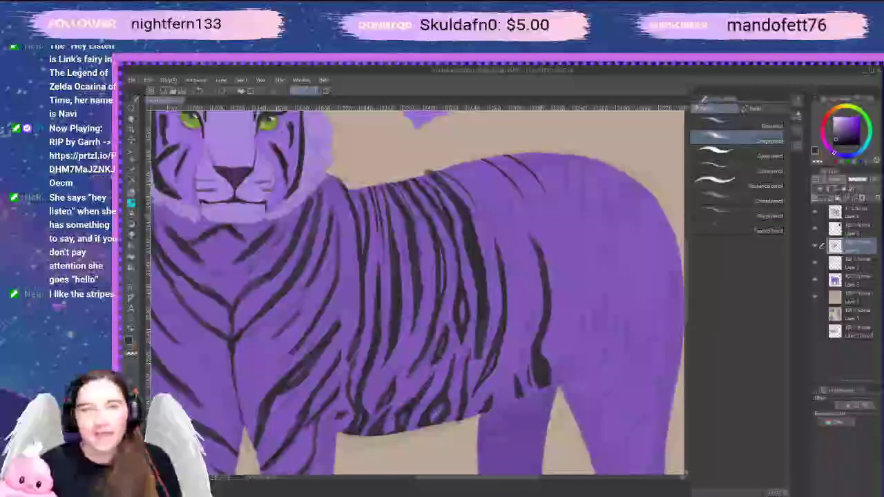
Clean up the new thick stripe's upper end where it overshoots the back outline, using the kneaded eraser
key(space)
mouse_move(511, 324)
mouse_down()
mouse_move(608, 215)
mouse_move(523, 326)
mouse_move(536, 296)
mouse_up()
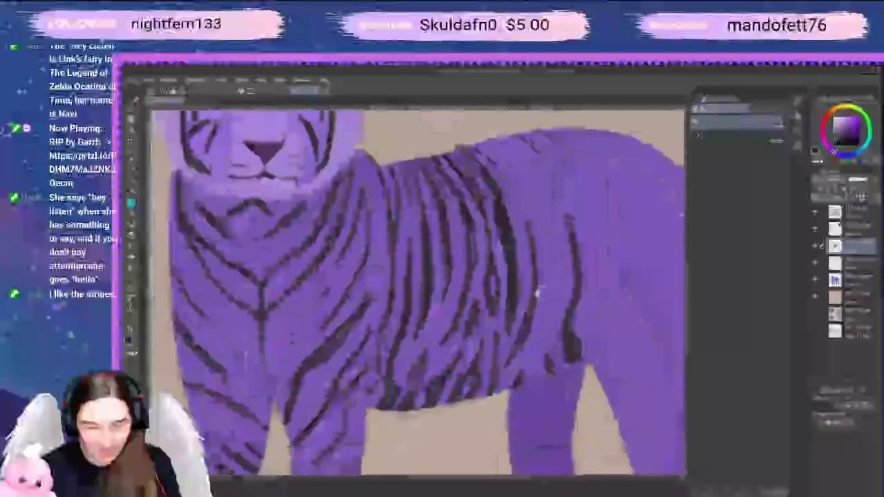
key(space)
mouse_move(452, 344)
mouse_down()
mouse_move(584, 282)
mouse_move(434, 361)
mouse_move(440, 347)
mouse_up()
key(space)
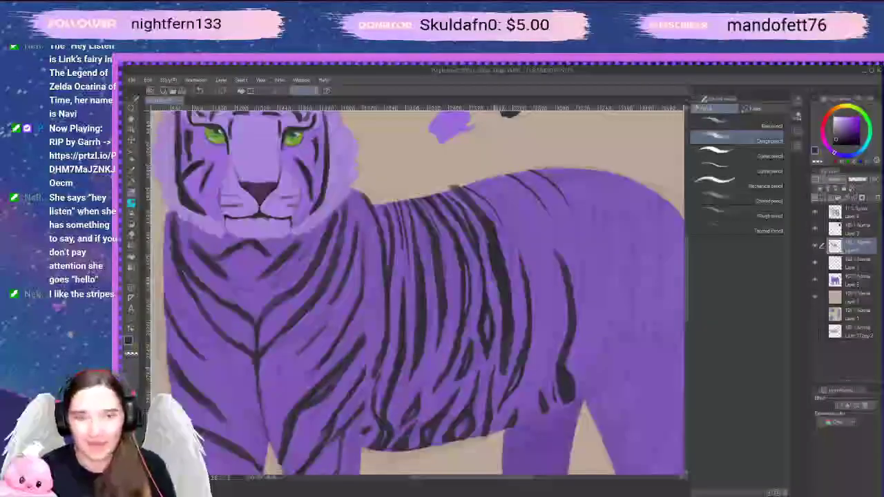
key(e)
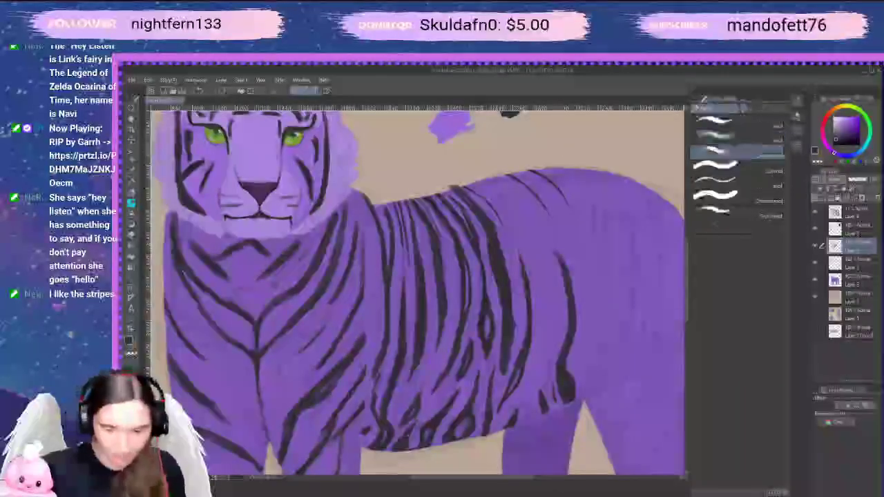
drag(460, 184, 451, 187)
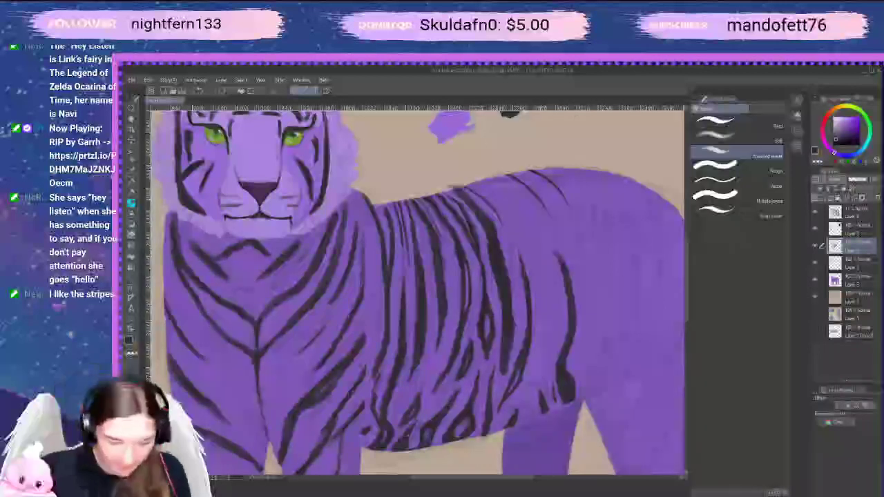
key(ctrl+z)
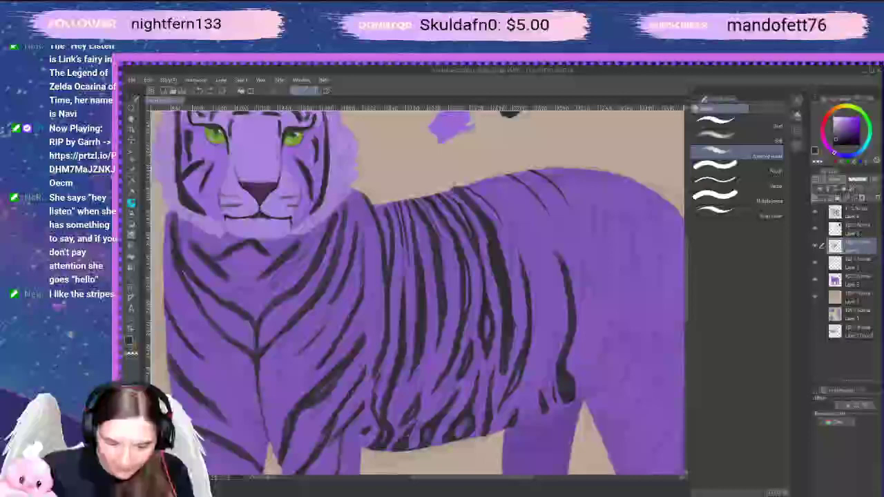
Erase a long narrow opening inside the middle of the thick flank stripe
key(space)
drag(537, 250, 498, 273)
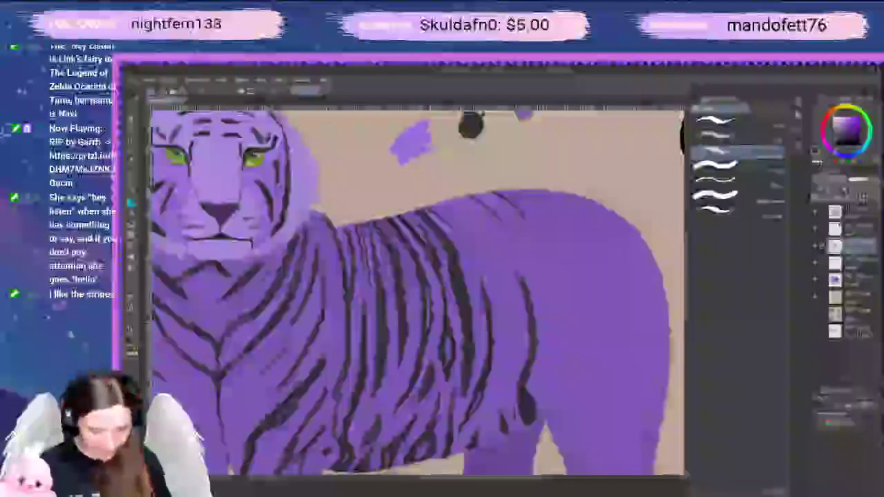
key(space)
drag(526, 362, 526, 333)
drag(476, 308, 476, 301)
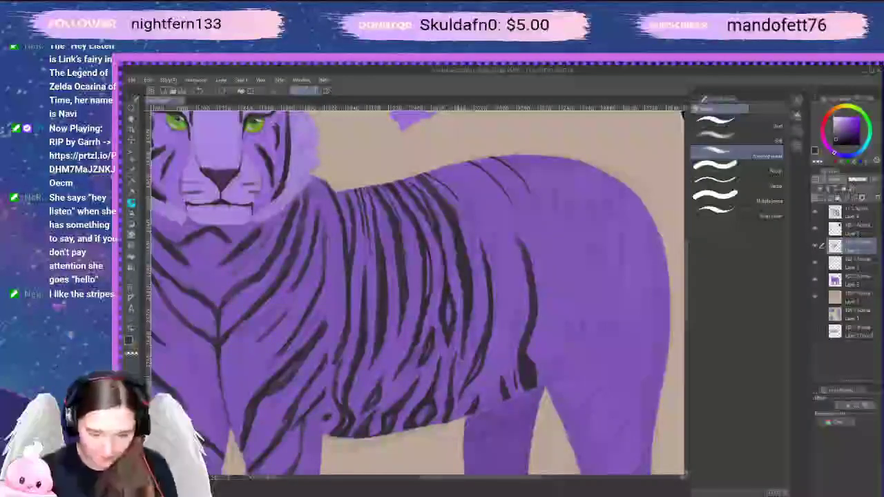
drag(447, 224, 457, 263)
key(ctrl+z)
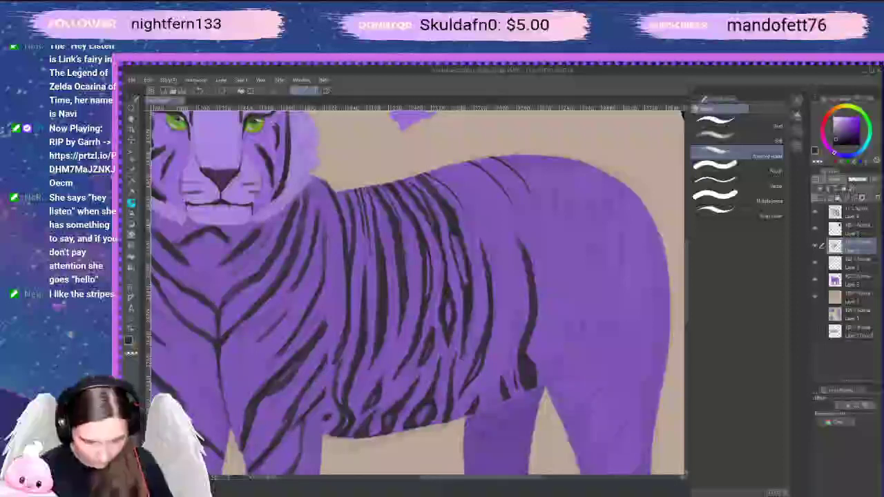
Reshape the edges of the split stripe around its narrow opening with pencil and eraser
key(p)
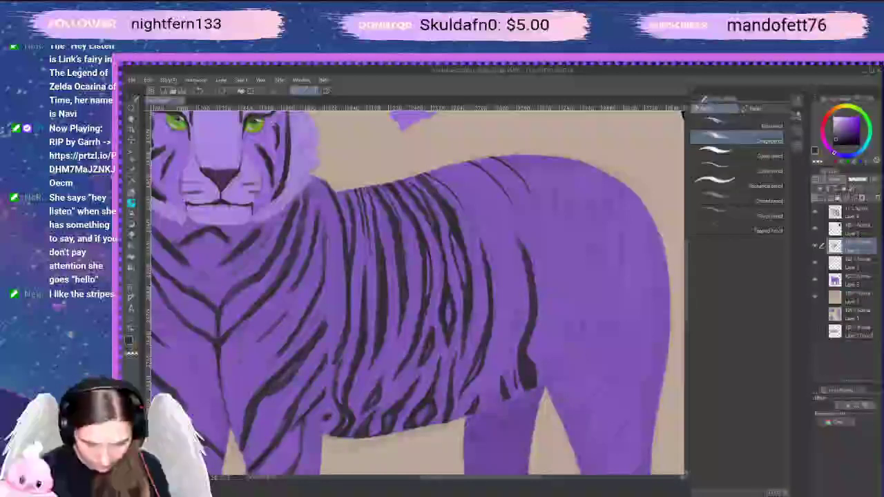
drag(457, 253, 465, 288)
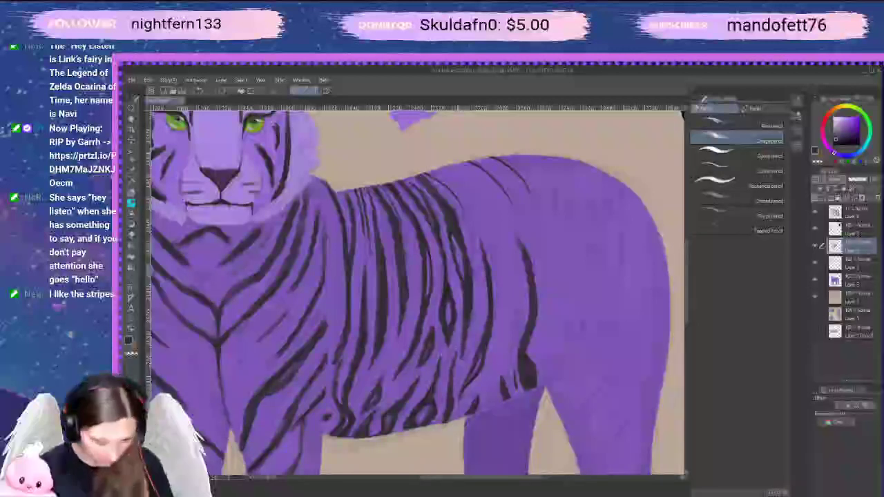
key(e)
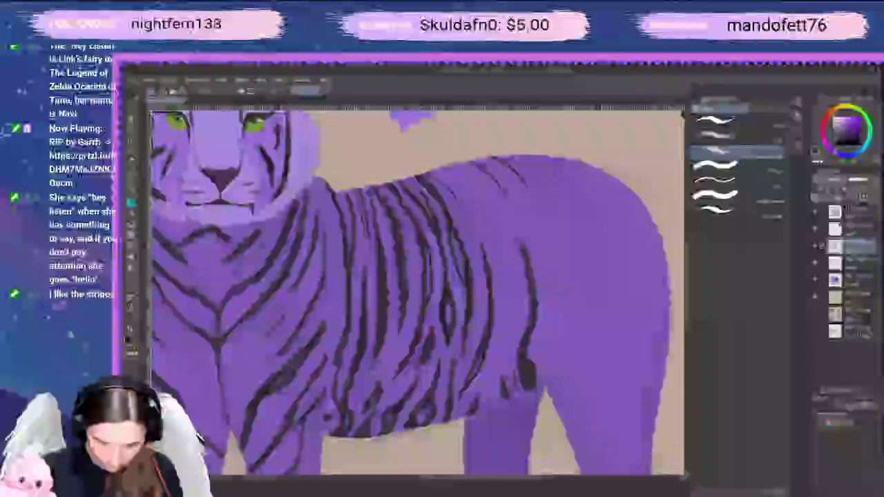
key(p)
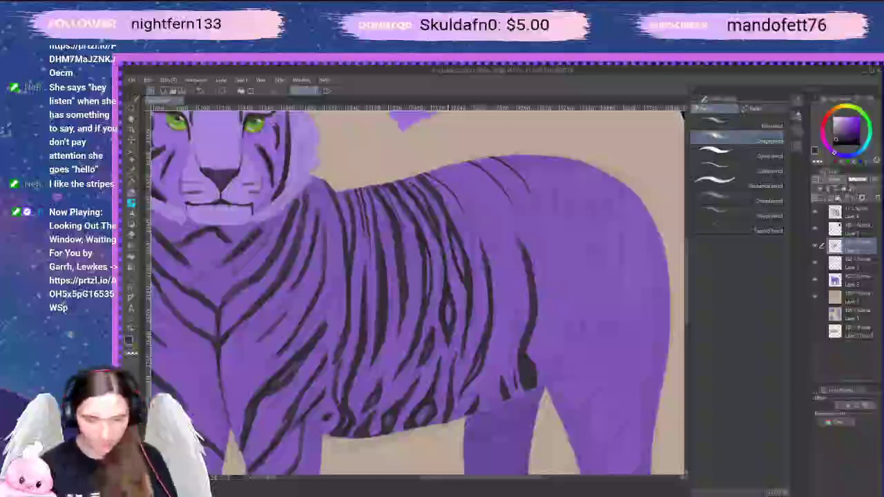
key(e)
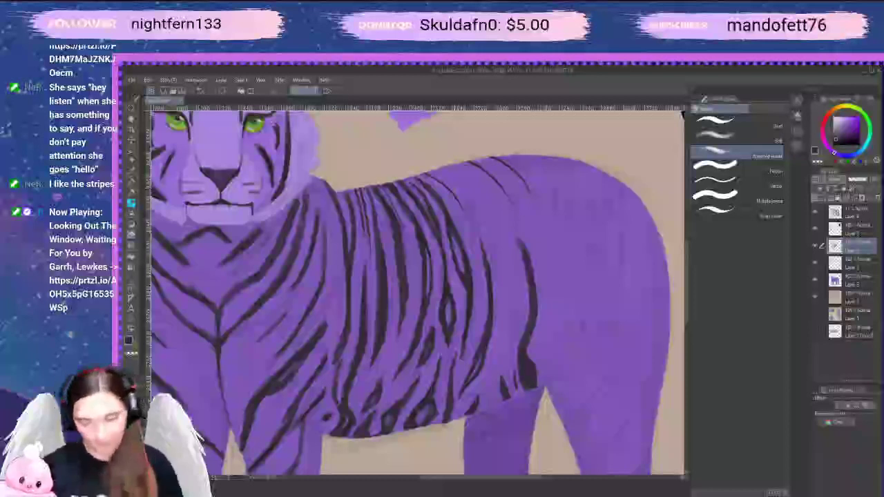
key(p)
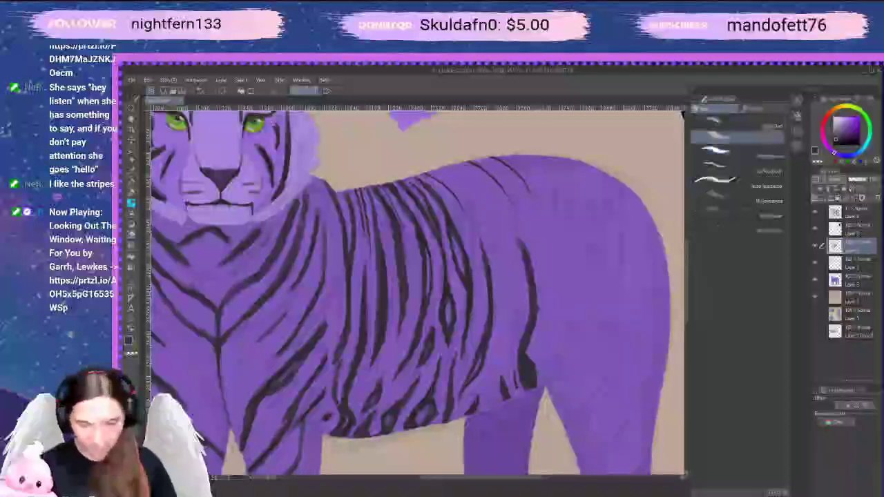
Draw the next long stripe from the back down the rear flank with the design pencil, widening it toward the belly
key(space)
drag(560, 351, 529, 308)
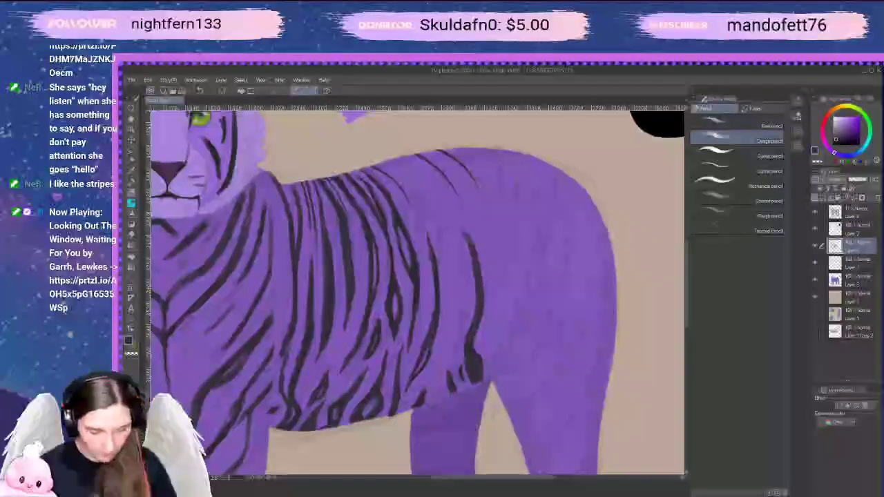
drag(508, 232, 484, 250)
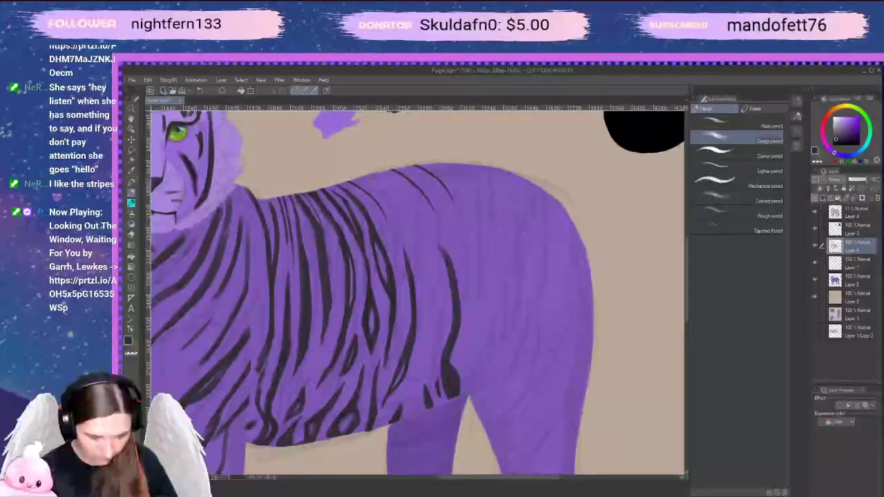
mouse_move(361, 171)
mouse_down()
mouse_move(396, 212)
mouse_move(432, 304)
mouse_up()
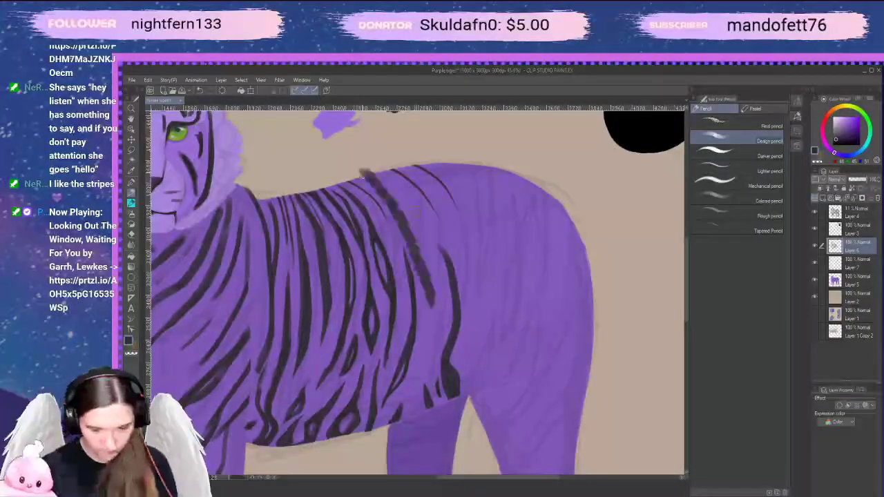
key(ctrl+z)
mouse_move(344, 168)
mouse_down()
mouse_move(376, 192)
mouse_move(430, 337)
mouse_move(421, 366)
mouse_move(433, 348)
mouse_move(434, 305)
mouse_move(432, 357)
mouse_up()
Draw another stripe from the back down the rear flank, just behind the previous one, and thicken its lower end
mouse_move(386, 168)
mouse_down()
mouse_move(430, 249)
mouse_move(443, 316)
mouse_up()
key(ctrl+z)
key(ctrl+z)
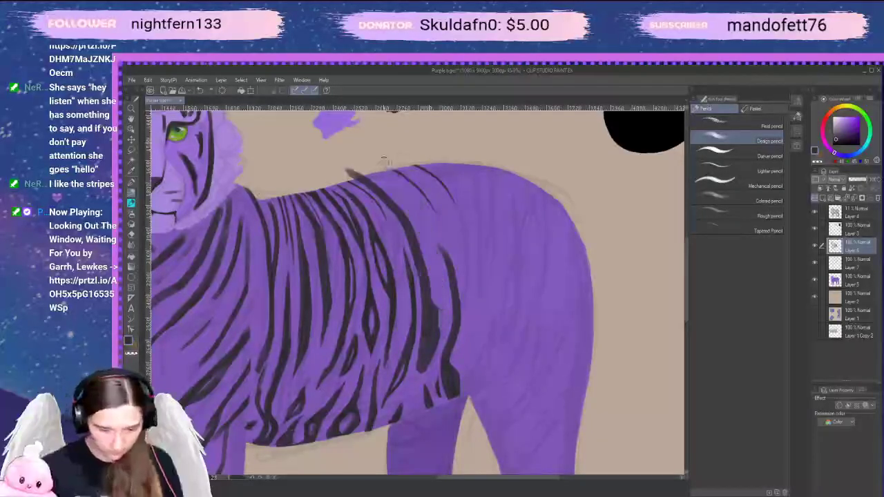
mouse_move(383, 161)
mouse_down()
mouse_move(379, 174)
mouse_move(410, 200)
mouse_move(453, 324)
mouse_up()
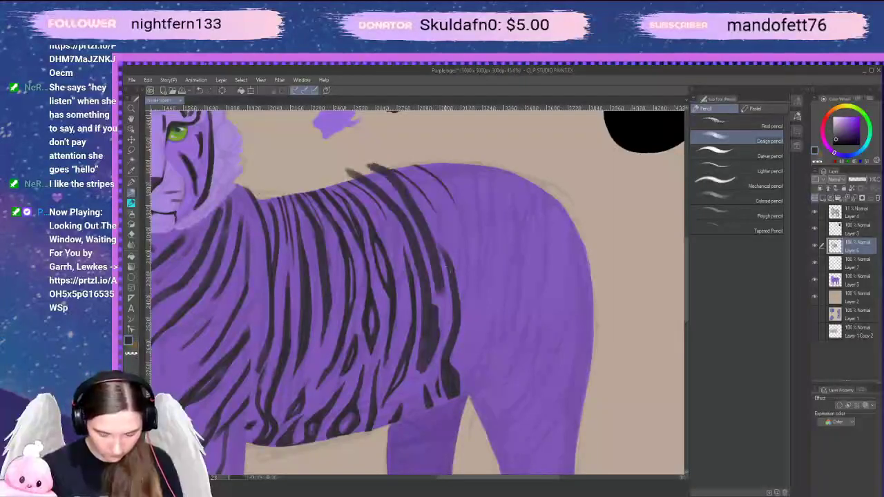
drag(440, 286, 447, 314)
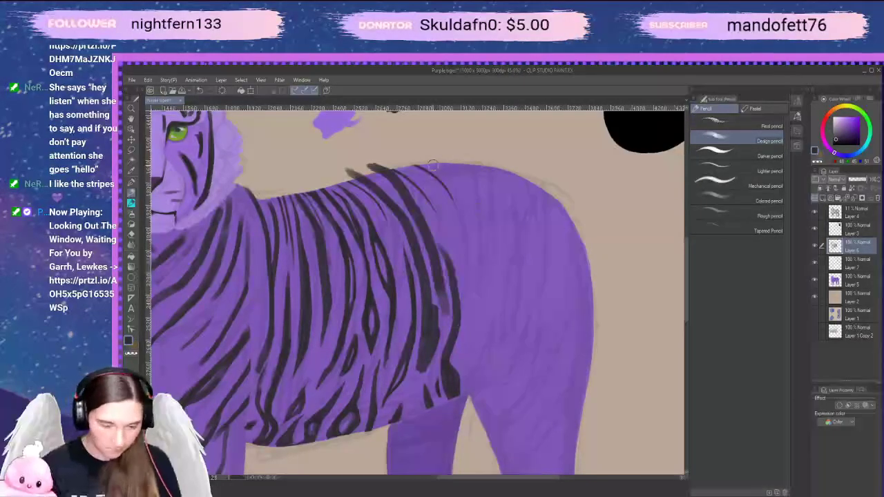
Draw a thick stripe from the top of the back down in front of the haunch, over the existing rear flank stripe's back edge
mouse_move(398, 163)
mouse_down()
mouse_move(419, 171)
mouse_move(473, 330)
mouse_up()
key(ctrl+z)
mouse_move(404, 164)
mouse_down()
mouse_move(435, 197)
mouse_move(468, 267)
mouse_up()
drag(466, 236, 472, 339)
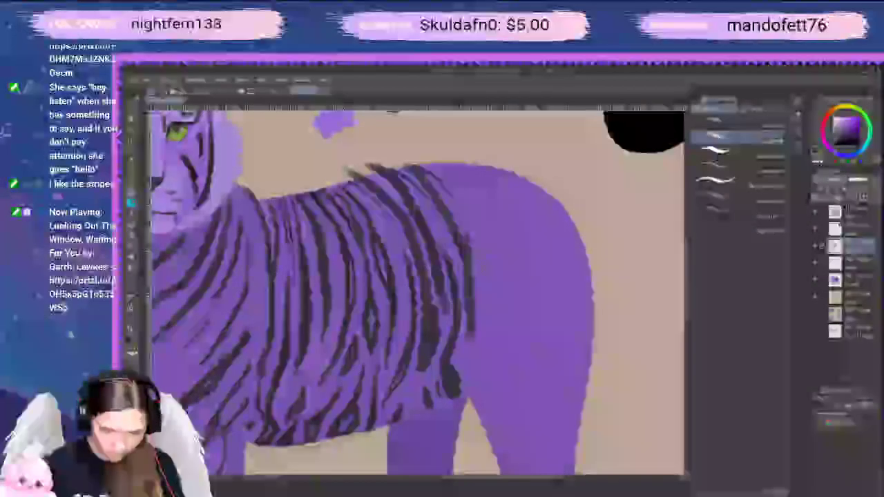
mouse_move(434, 163)
mouse_down()
mouse_move(462, 207)
mouse_move(479, 308)
mouse_move(473, 339)
mouse_up()
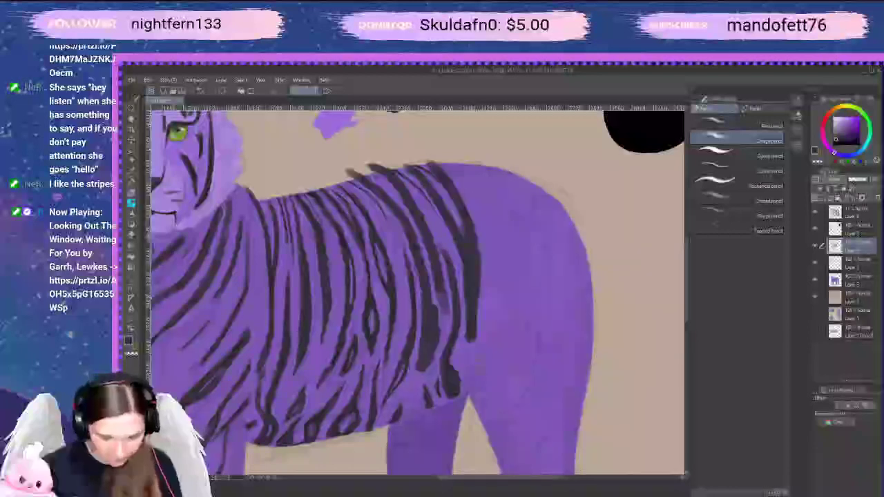
Undo the thickening strokes on the stripe in front of the haunch, back to its thin upper part
drag(475, 392, 469, 349)
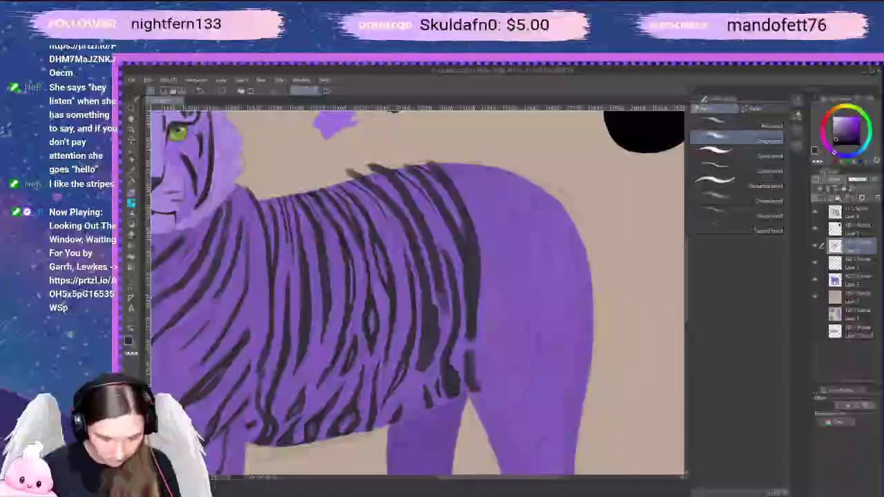
key(ctrl+z)
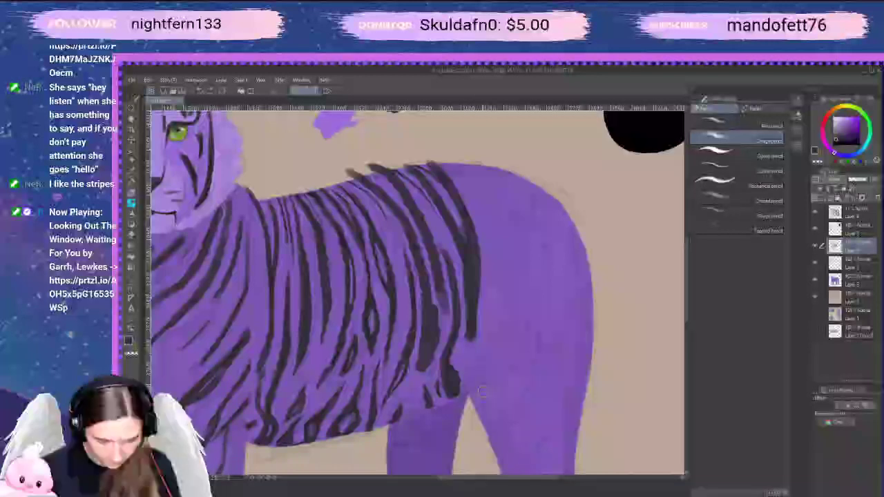
key(ctrl+z)
key(ctrl+z)
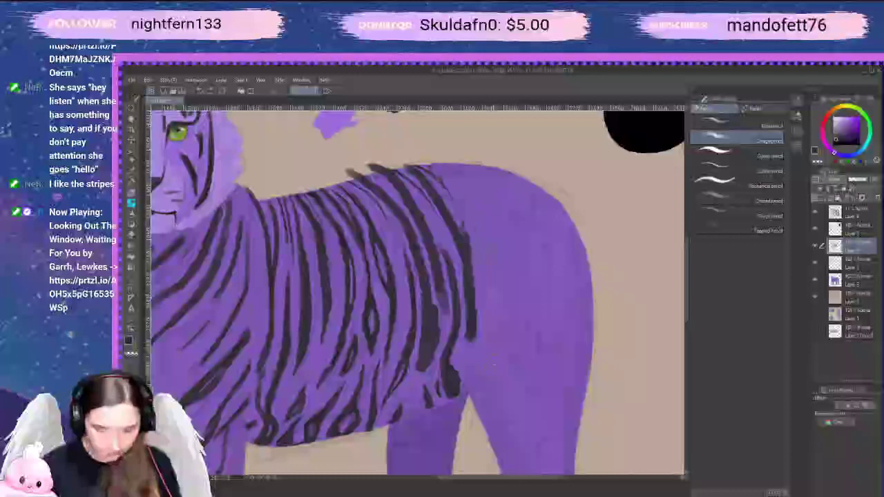
key(ctrl+z)
key(ctrl+z)
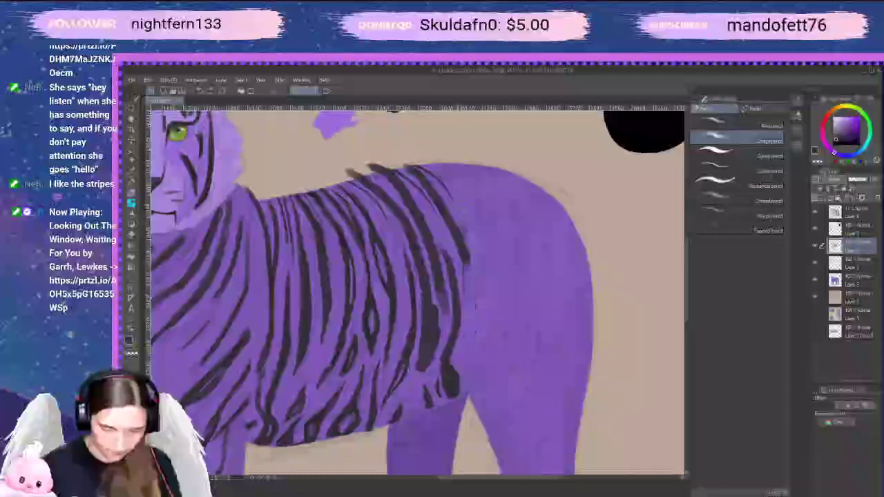
Redraw the lower length of the stripe in front of the haunch as one thin stroke down to the hind leg's inner corner
drag(466, 256, 473, 366)
key(ctrl+z)
drag(459, 254, 476, 397)
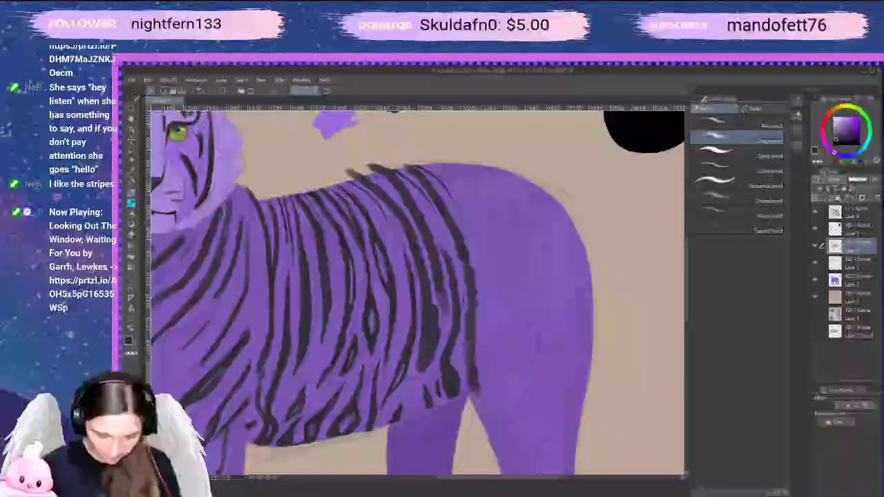
Erase the stripe ends that stick out above the tiger's back line
drag(544, 345, 611, 348)
key(e)
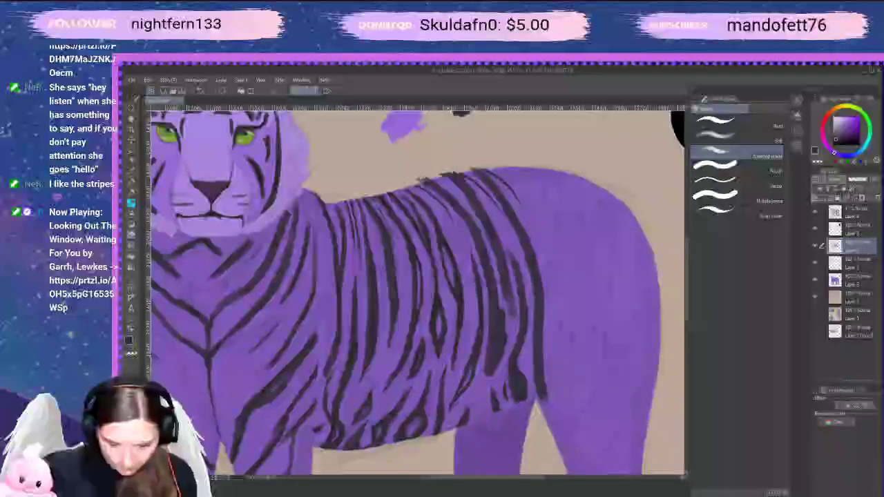
drag(420, 181, 458, 171)
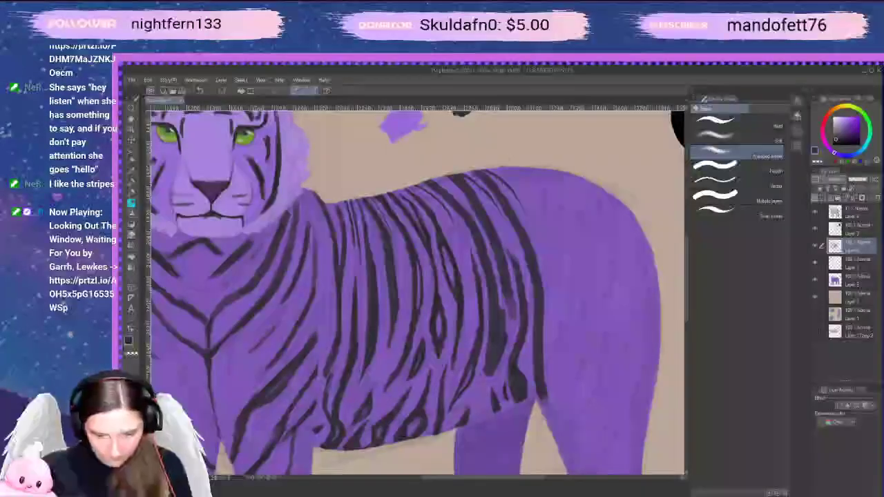
Refine the lower end of the rearmost stripe with eraser and pencil, extending it into a taper at the hind leg
drag(582, 366, 562, 332)
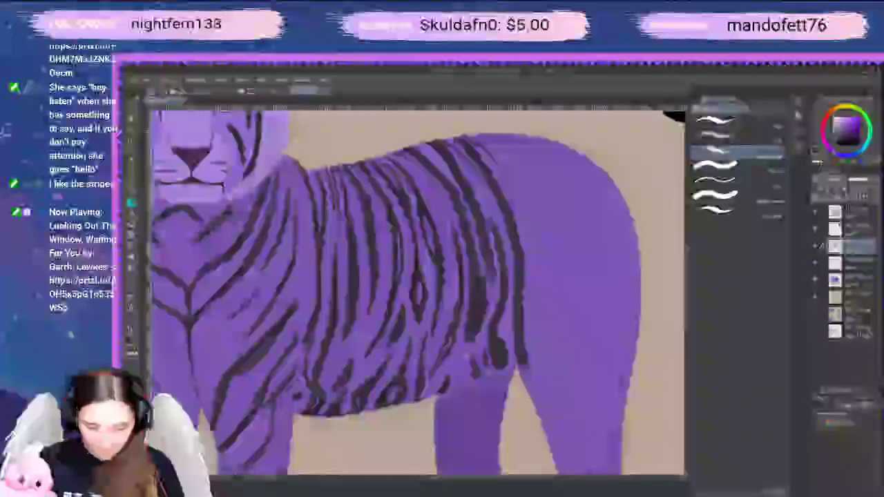
drag(529, 369, 521, 365)
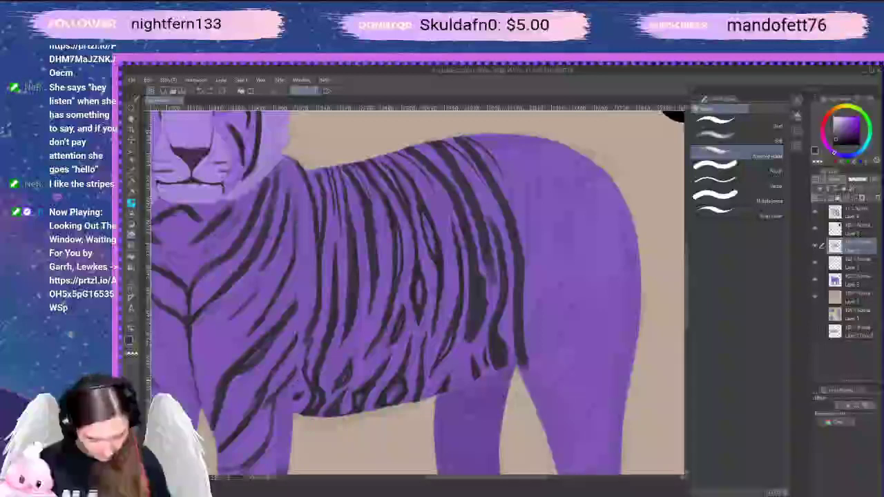
key(p)
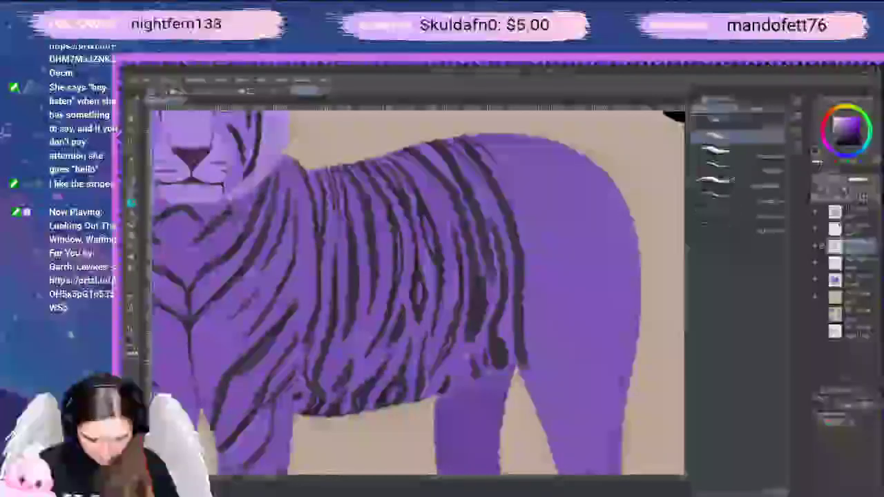
mouse_move(521, 364)
mouse_down()
mouse_move(522, 382)
mouse_move(528, 377)
mouse_move(515, 369)
mouse_move(520, 377)
mouse_up()
key(e)
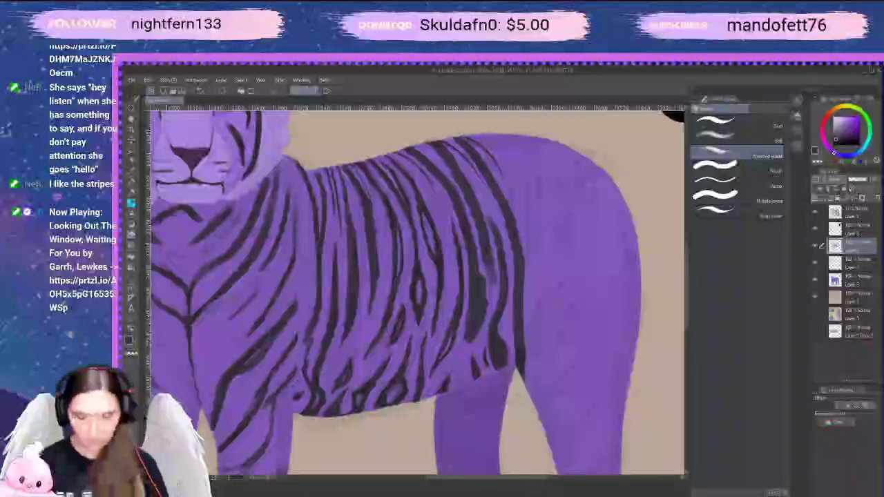
mouse_move(562, 228)
mouse_down()
mouse_move(571, 253)
mouse_move(568, 245)
mouse_up()
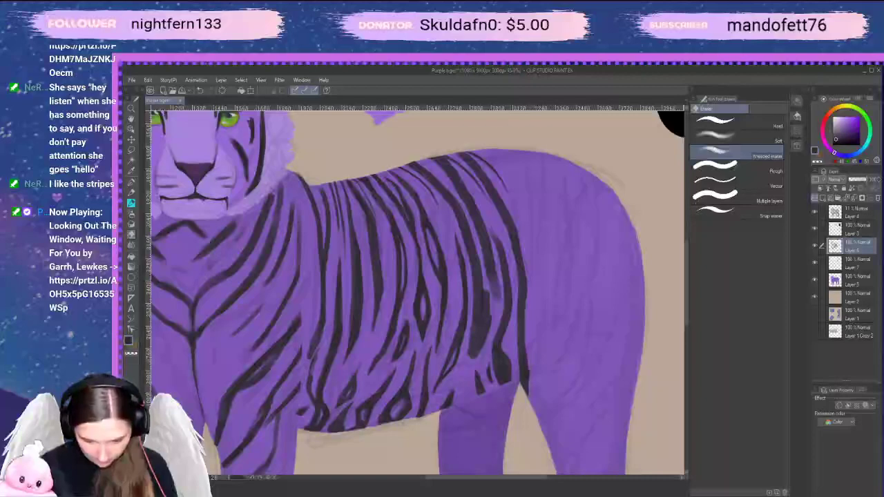
drag(527, 332, 527, 365)
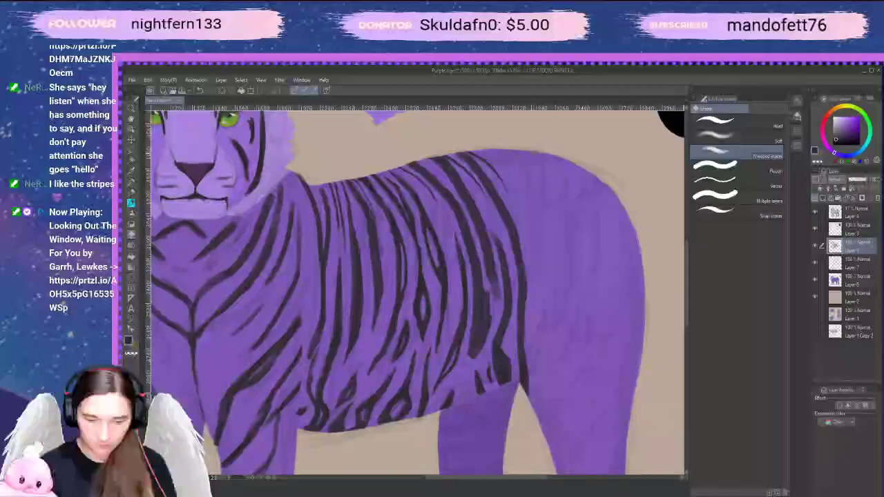
Thicken and smooth the upper part of the rearmost stripe near the top of the back with the design pencil
mouse_move(557, 255)
mouse_down()
mouse_move(560, 295)
mouse_move(546, 308)
mouse_up()
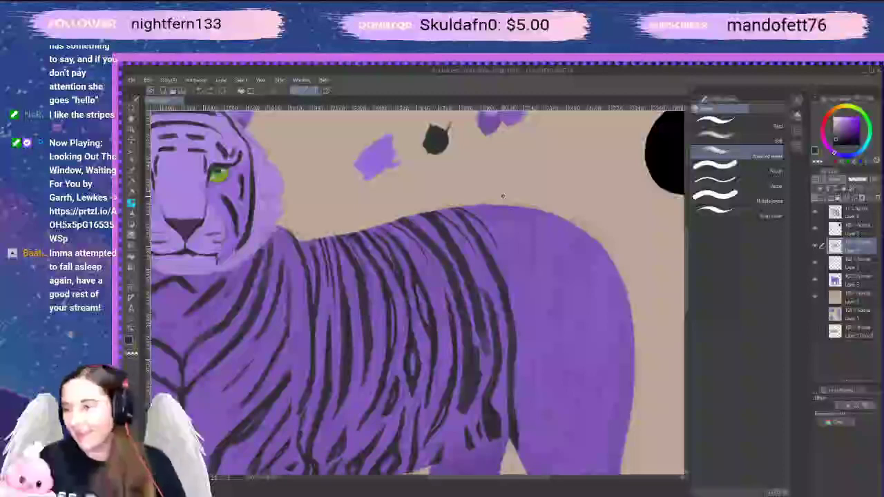
key(space)
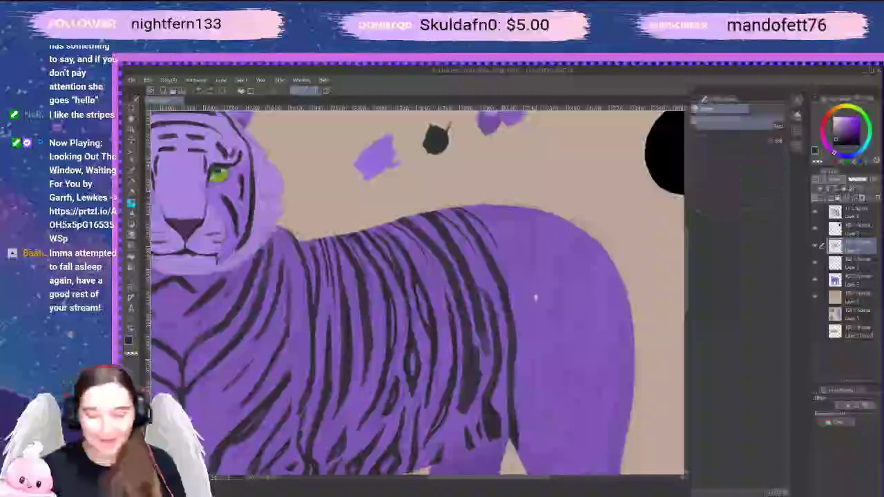
drag(535, 297, 556, 311)
scroll(542, 283, up, 3)
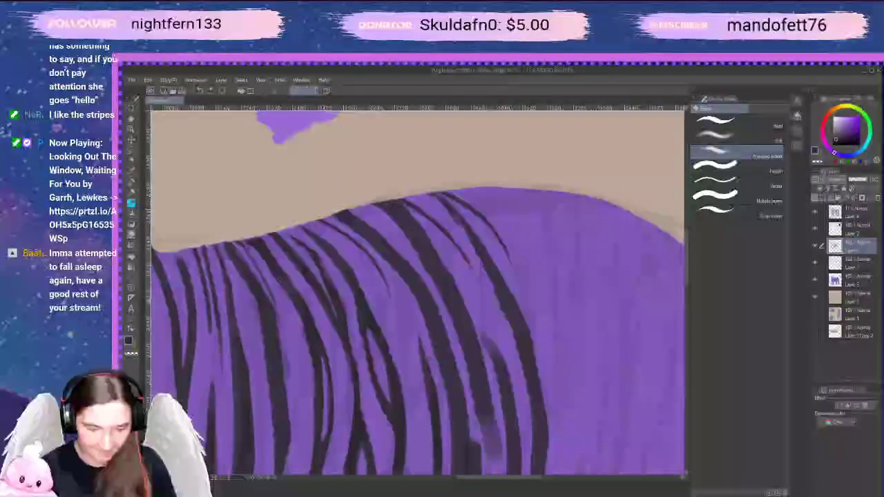
key(p)
key(p)
drag(487, 277, 496, 302)
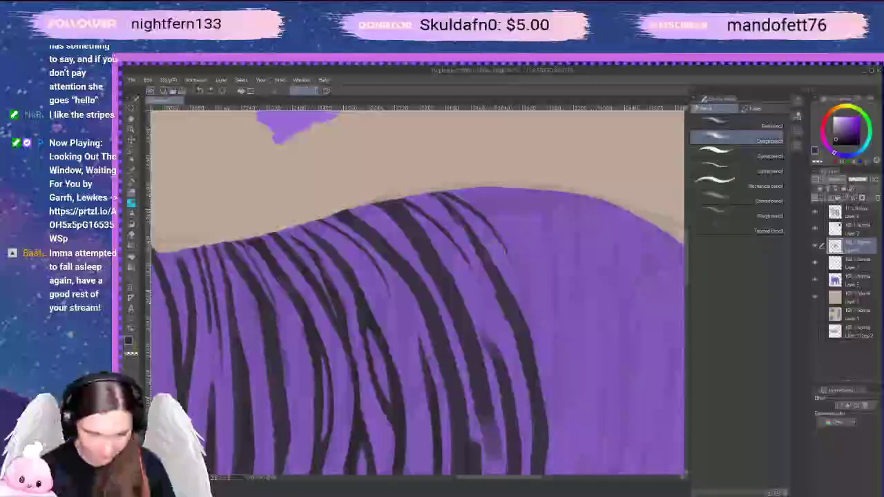
drag(488, 276, 497, 294)
mouse_move(495, 234)
mouse_down()
mouse_move(511, 262)
mouse_move(485, 265)
mouse_up()
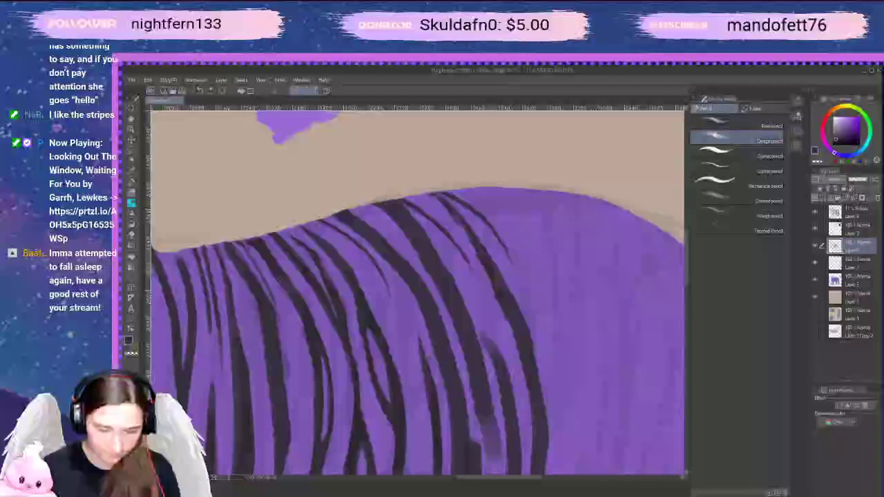
drag(456, 217, 471, 241)
drag(438, 194, 464, 225)
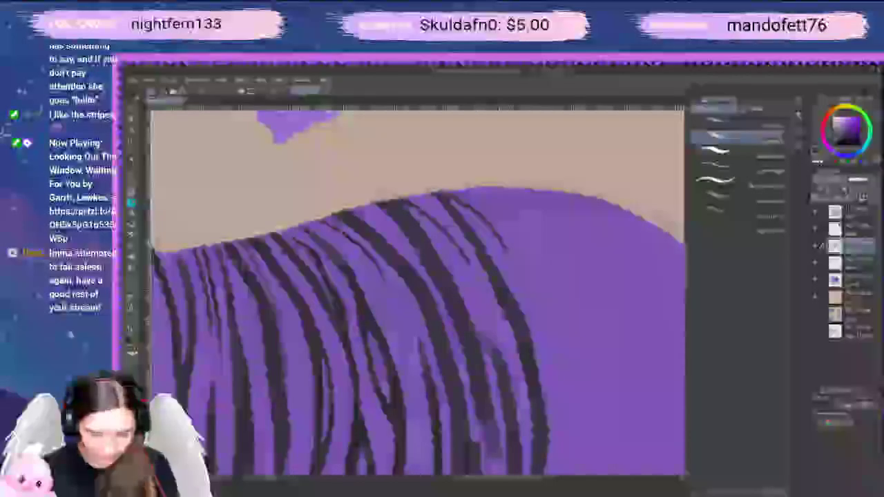
Trim the narrow neck above the bulb-shaped lower end of the second-to-last flank stripe with the eraser
drag(590, 404, 576, 277)
key(b)
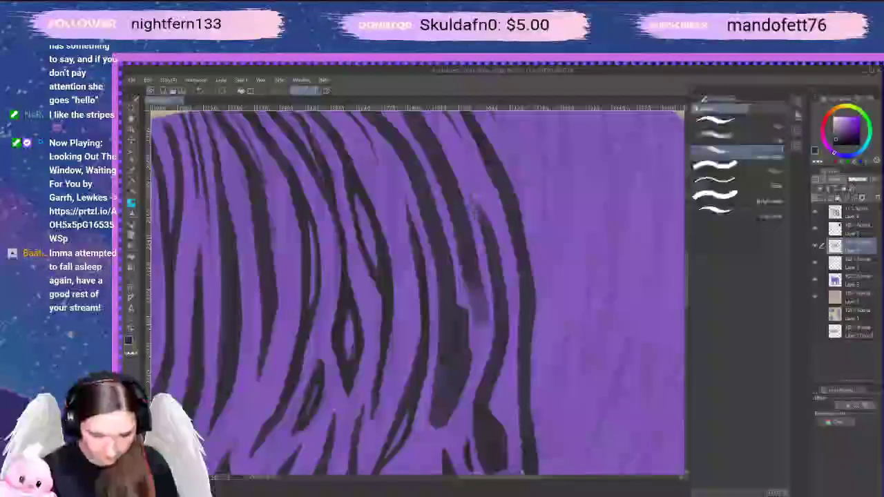
key(e)
drag(590, 430, 568, 410)
key(b)
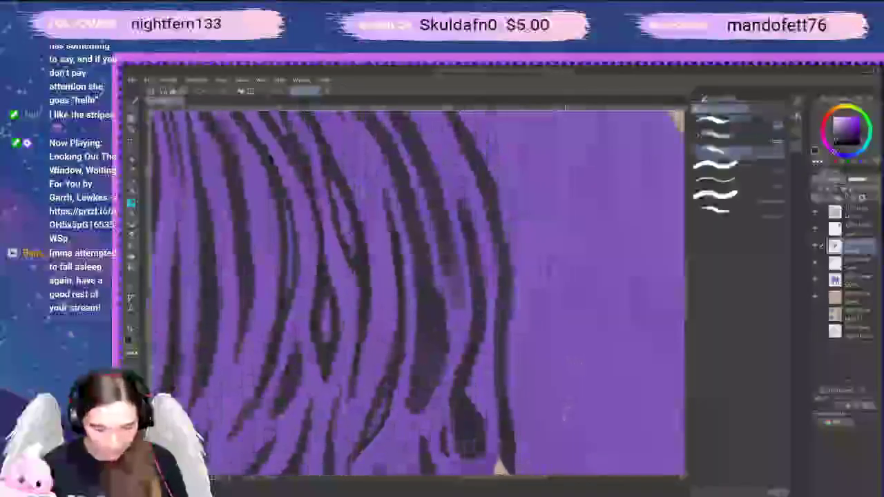
mouse_move(465, 399)
mouse_down()
mouse_move(485, 338)
mouse_move(454, 389)
mouse_up()
drag(461, 349, 449, 407)
Erase the smudged lower end of the branching stripe on the rear flank, tapering it, and undo the last erasure
drag(498, 259, 507, 308)
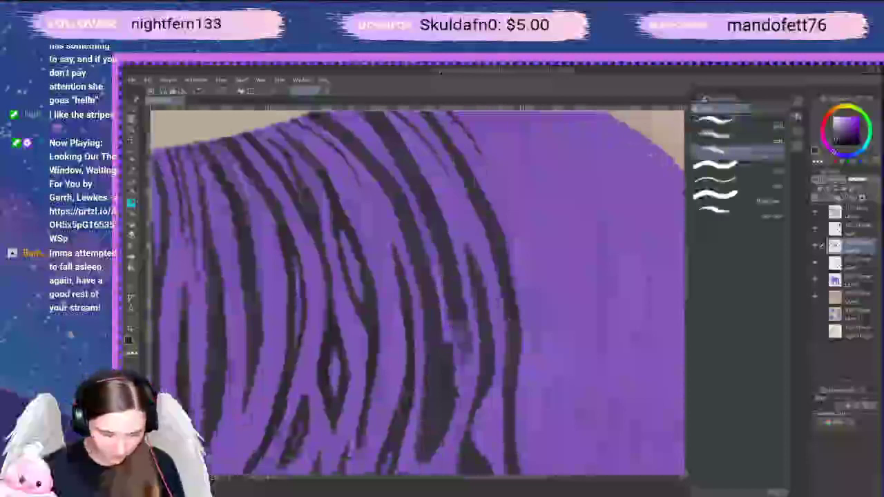
drag(433, 237, 462, 359)
mouse_move(468, 329)
mouse_down()
mouse_move(471, 359)
mouse_move(461, 269)
mouse_move(445, 222)
mouse_up()
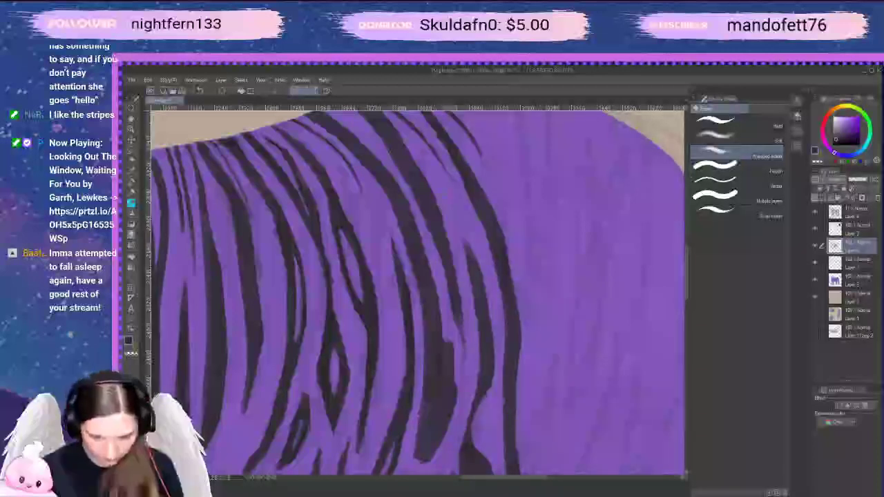
drag(458, 319, 457, 272)
drag(460, 342, 460, 299)
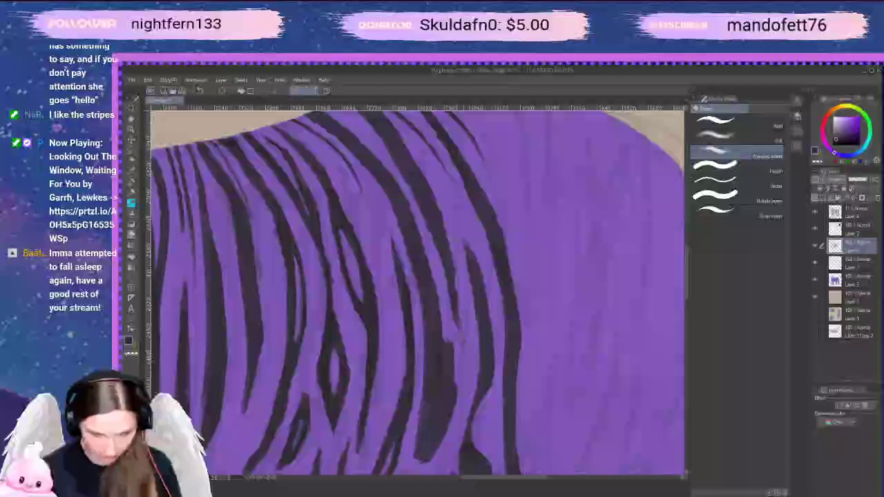
key(ctrl+z)
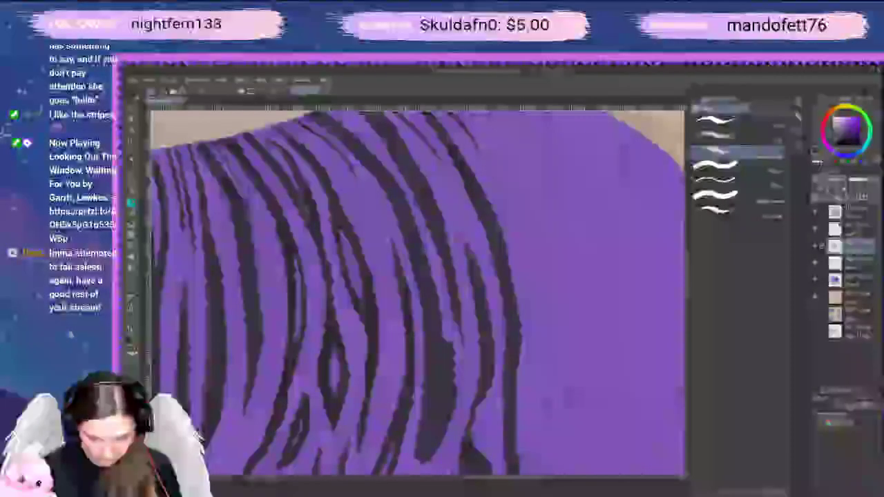
Narrow the wide dark stripe on the lower rear flank and extend its lower tip toward the belly with the design pencil
drag(481, 414, 483, 328)
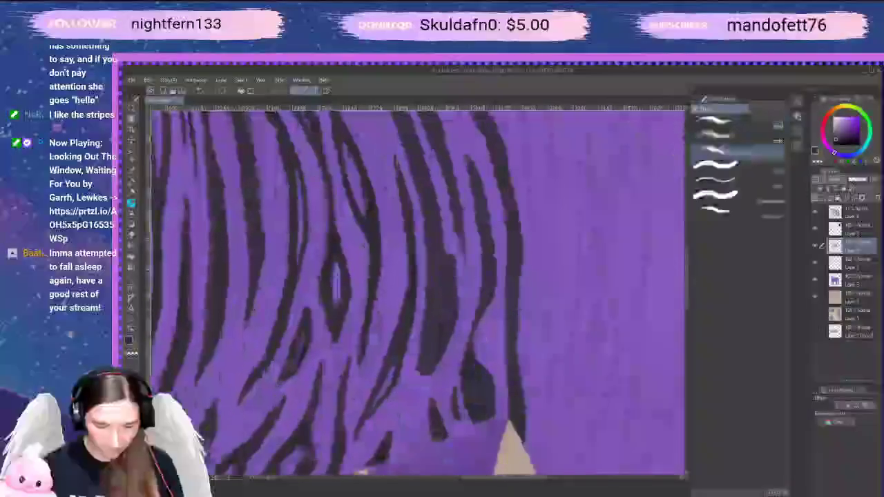
mouse_move(447, 254)
mouse_down()
mouse_move(456, 309)
mouse_move(443, 358)
mouse_move(425, 377)
mouse_up()
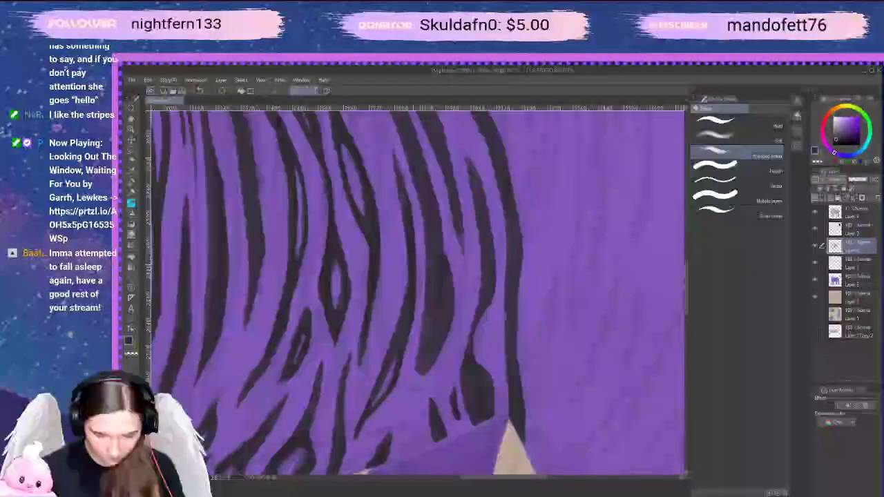
drag(428, 264, 415, 398)
key(p)
key(p)
drag(419, 359, 408, 413)
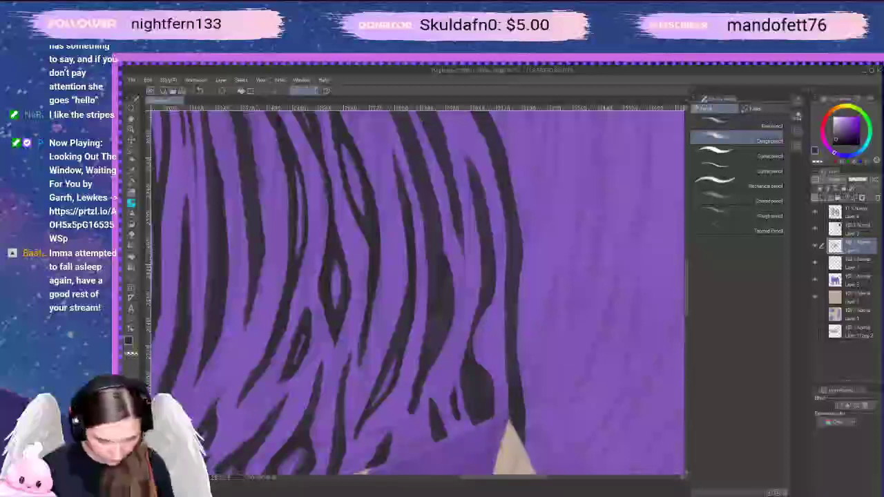
Sharpen the extended lower tip of that rear flank stripe by erasing along both its edges
key(e)
drag(414, 377, 409, 409)
drag(415, 377, 409, 414)
drag(426, 376, 417, 409)
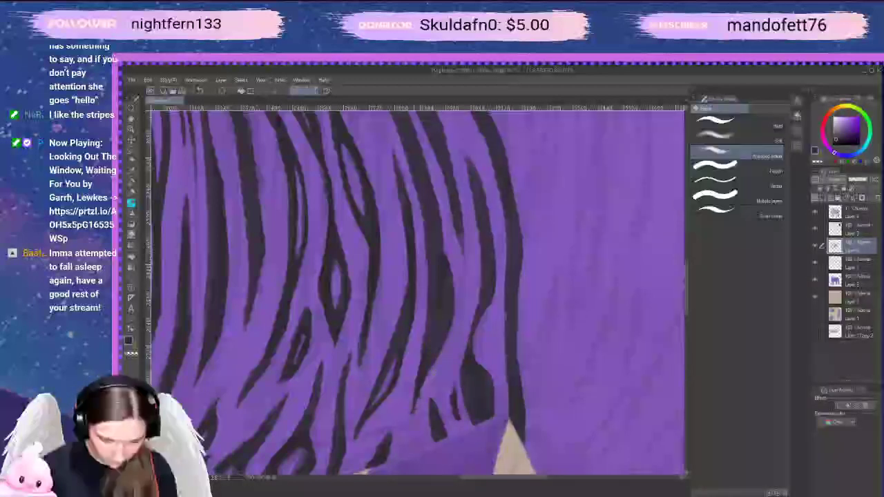
mouse_move(427, 374)
mouse_down()
mouse_move(420, 387)
mouse_move(430, 371)
mouse_up()
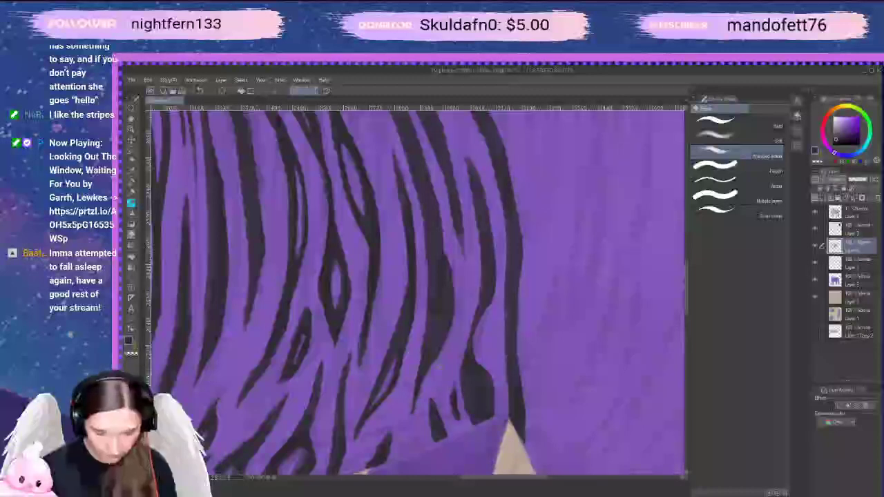
drag(422, 335, 421, 375)
Extend the thin stripe in front of the rearmost back stripe downward to the stripe tip below it using the design pencil
drag(500, 342, 494, 394)
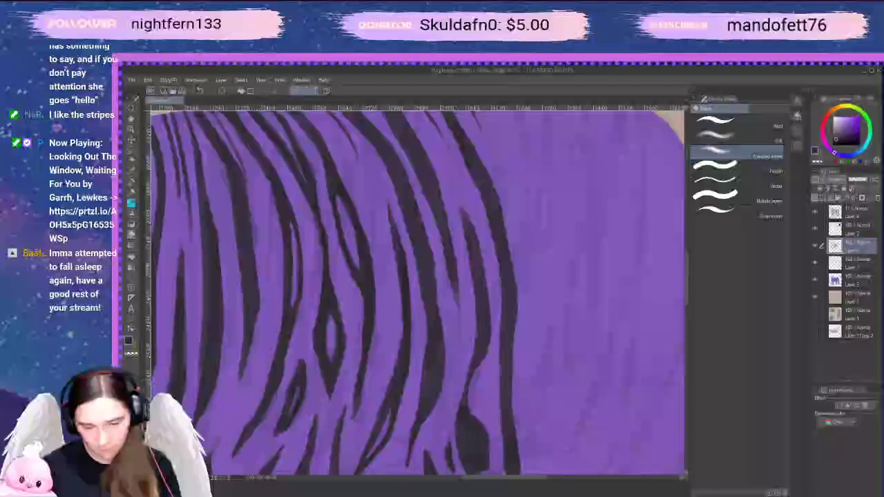
key(space)
drag(478, 288, 489, 338)
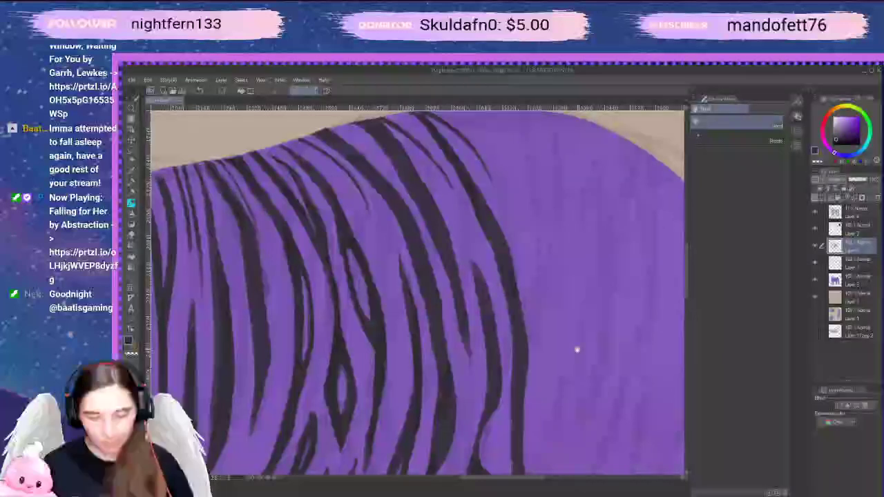
drag(552, 277, 560, 364)
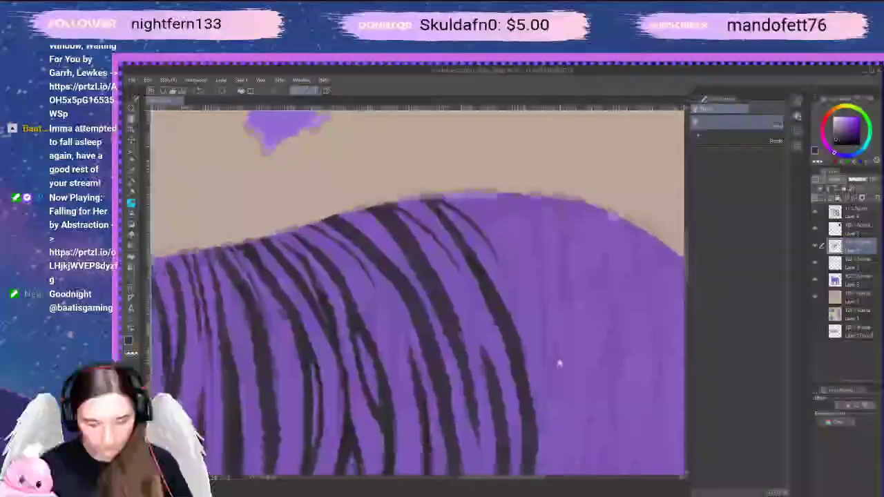
key(e)
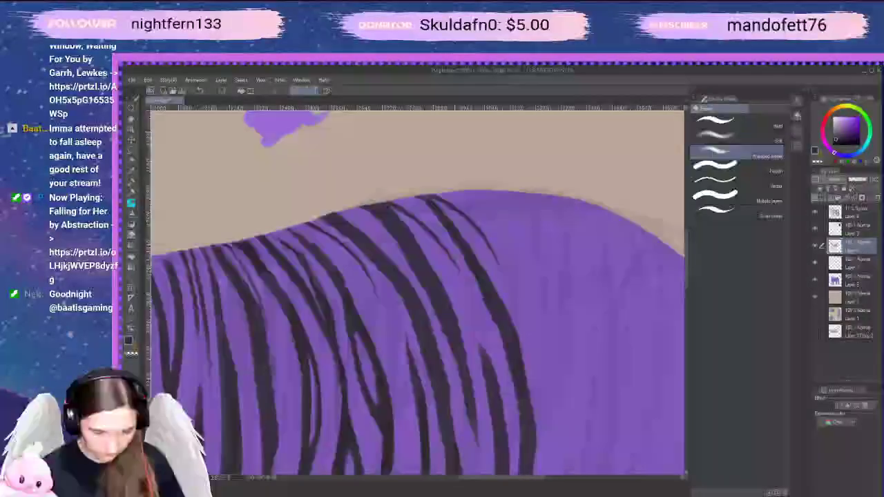
key(p)
key(b)
key(b)
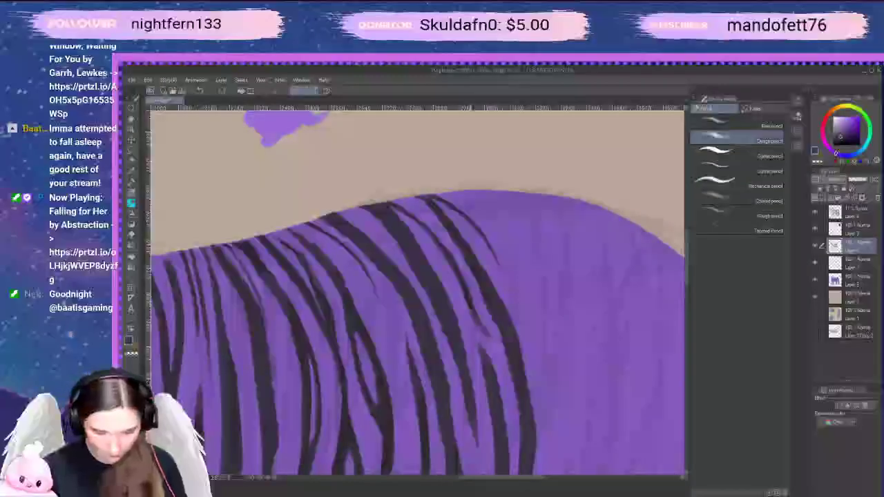
drag(482, 328, 504, 372)
Thin and clean the edges of the extended stripe and its lower junction with the eraser
key(e)
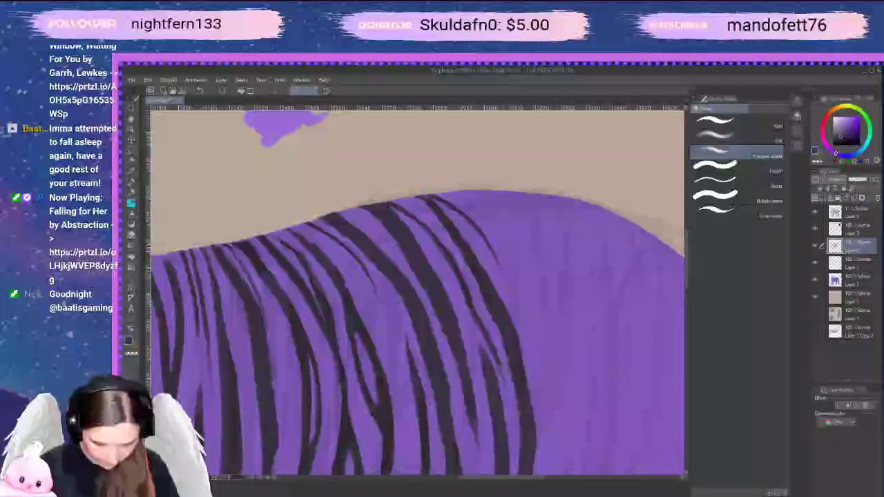
drag(498, 353, 502, 376)
drag(443, 243, 467, 288)
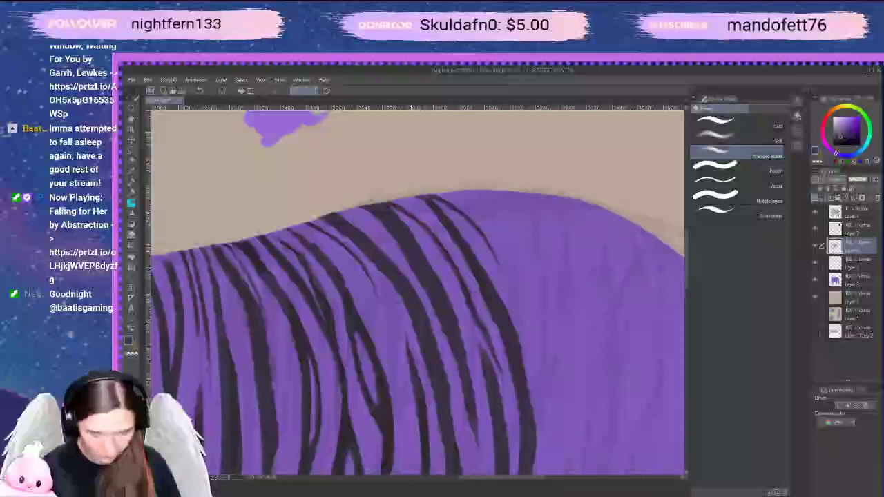
Lengthen the short thin stripe on the middle of the back down the flank and taper its lower end with the eraser
key(p)
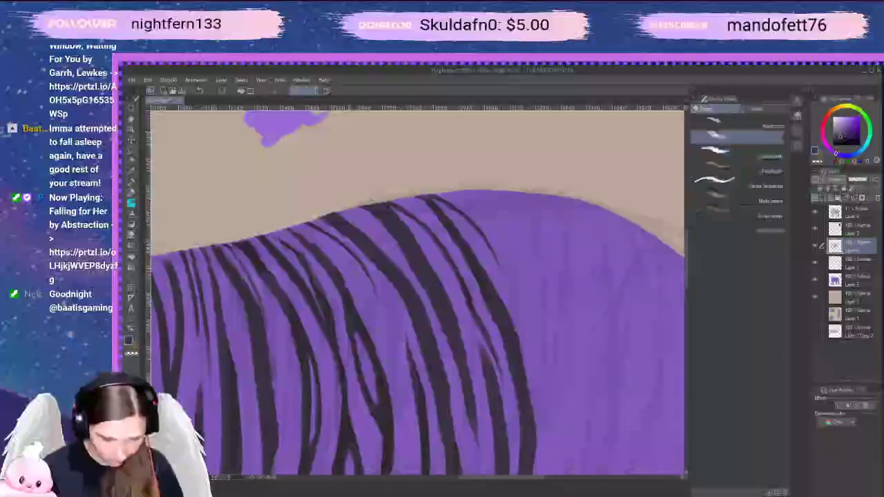
drag(360, 268, 398, 375)
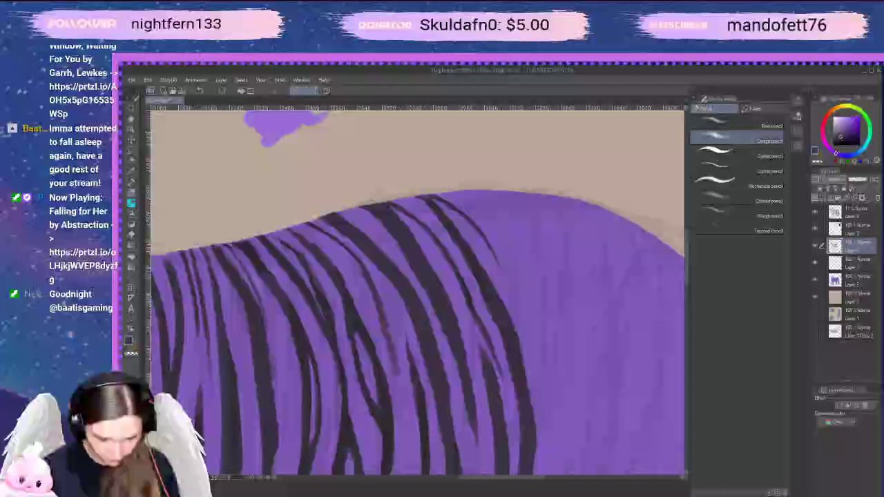
drag(388, 336, 401, 377)
key(e)
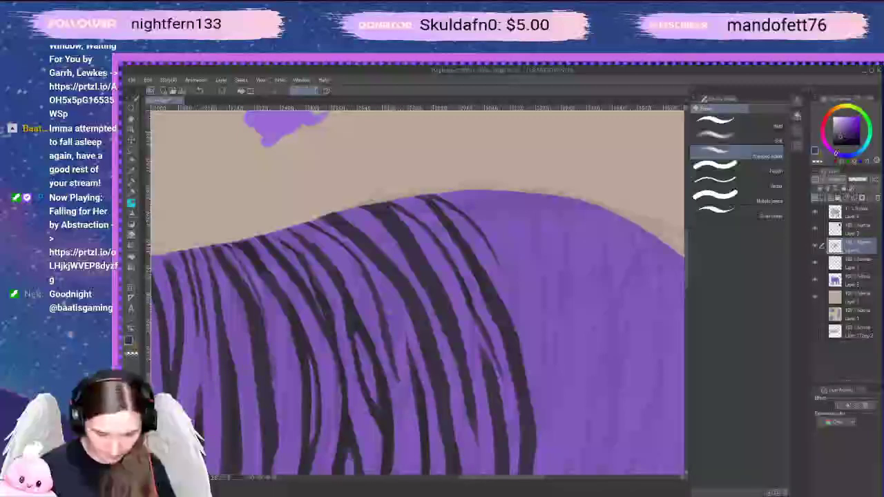
mouse_move(381, 322)
mouse_down()
mouse_move(394, 373)
mouse_move(393, 347)
mouse_up()
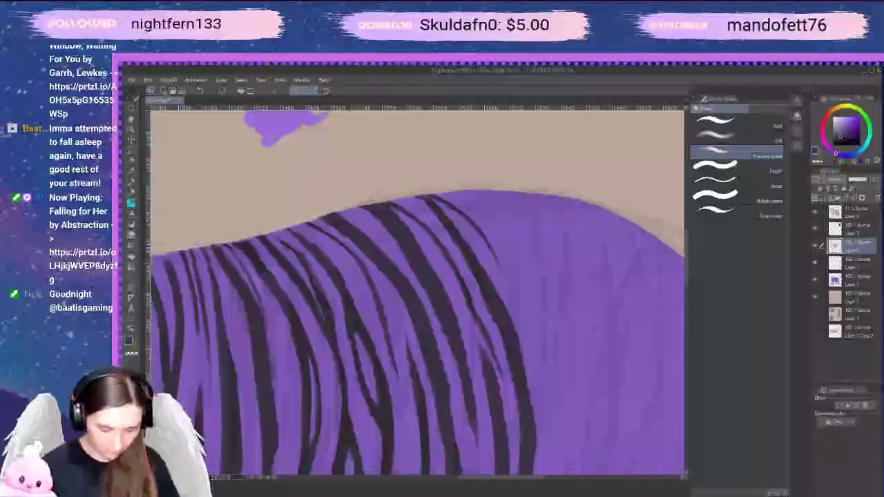
Thicken the upper part of the slim stripe starting at the middle back outline, and refine its edge with the eraser
key(p)
mouse_move(301, 222)
mouse_down()
mouse_move(353, 257)
mouse_move(375, 287)
mouse_up()
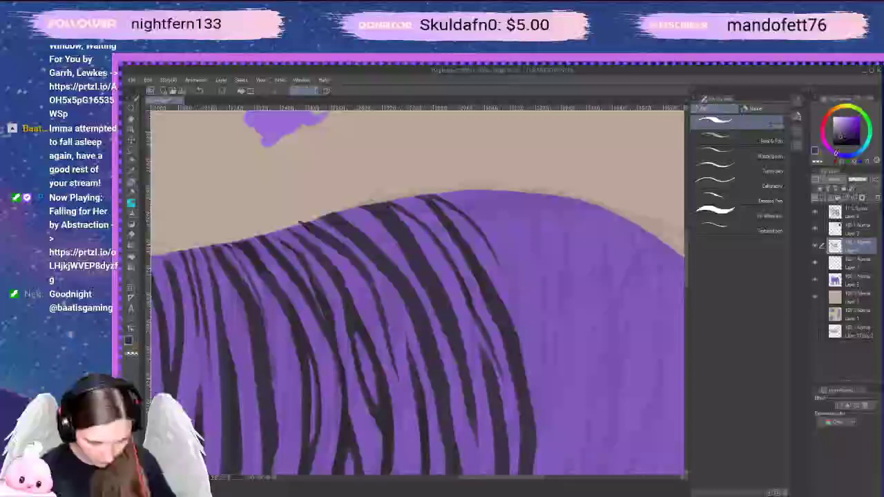
key(e)
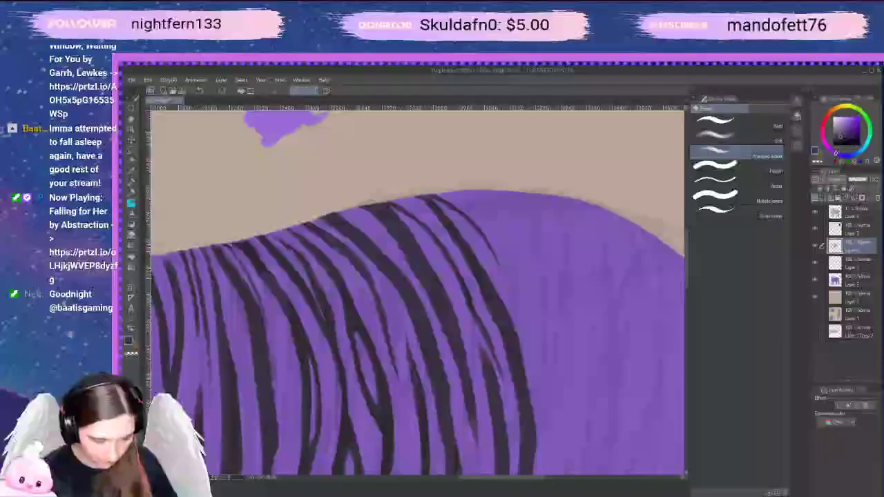
drag(337, 251, 307, 223)
Examine the striped back and flank together with the blank haunch and hind leg at a wider view
key(space)
drag(573, 361, 548, 290)
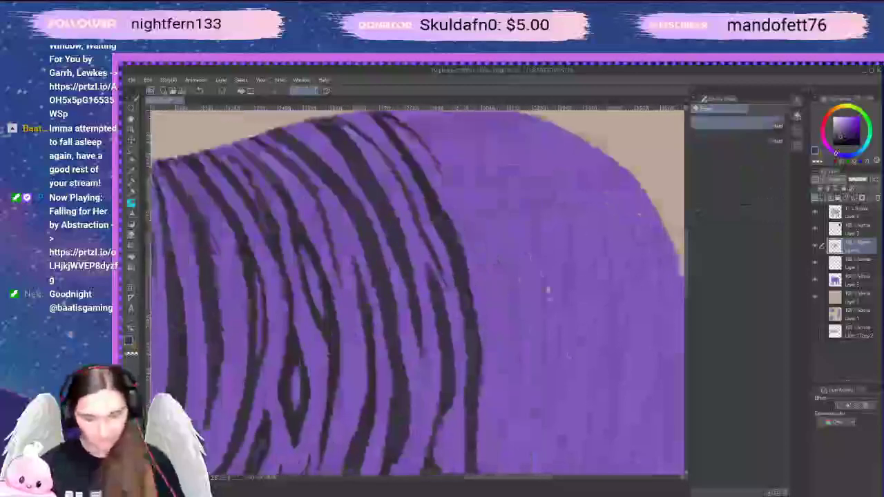
key(space)
mouse_move(554, 346)
mouse_down()
mouse_move(572, 306)
mouse_move(562, 338)
mouse_move(570, 373)
mouse_move(554, 370)
mouse_move(586, 359)
mouse_move(587, 333)
mouse_up()
scroll(571, 306, down, 4)
scroll(578, 314, up, 2)
scroll(572, 387, up, 2)
scroll(555, 371, up, 2)
scroll(585, 350, down, 1)
scroll(582, 350, down, 1)
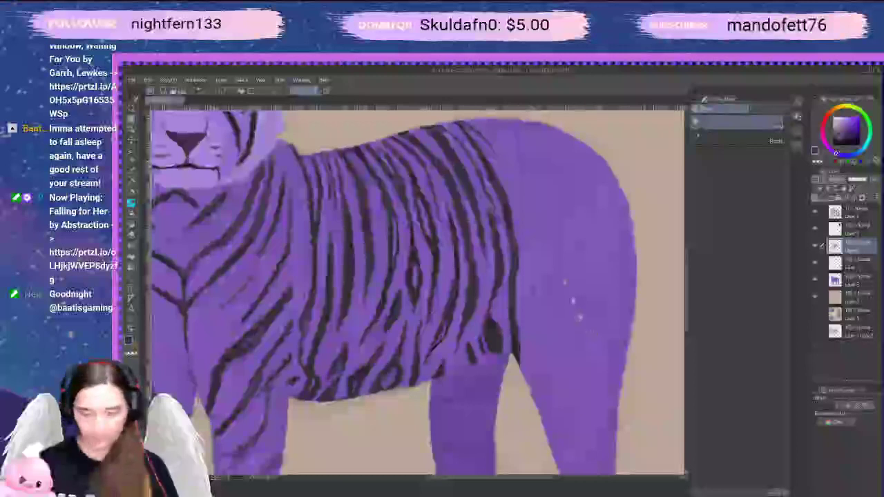
key(b)
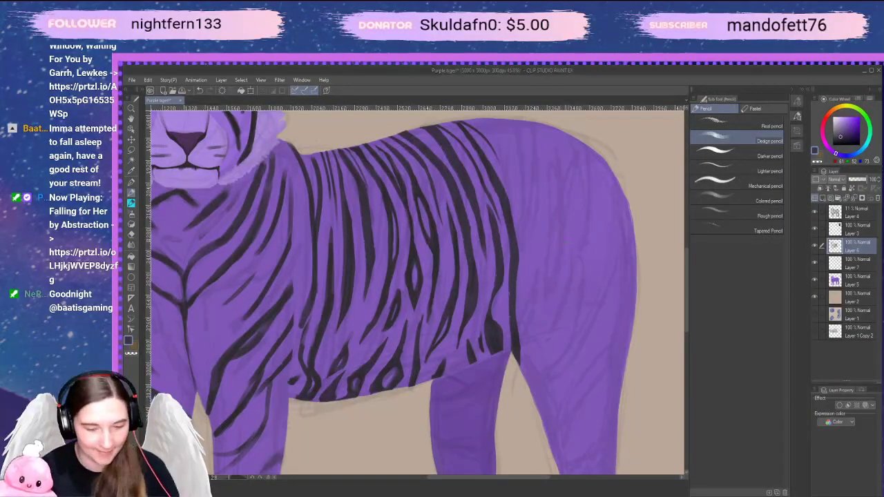
drag(563, 247, 564, 252)
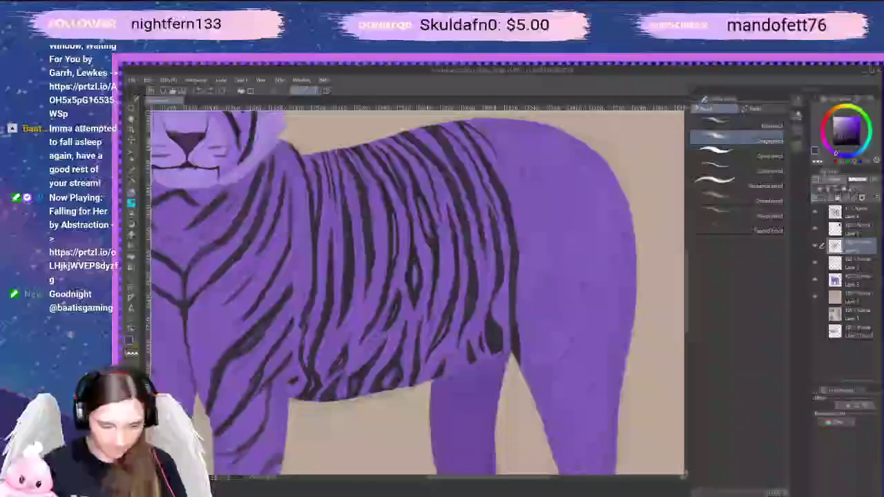
mouse_move(476, 122)
mouse_down()
mouse_move(495, 138)
mouse_move(549, 324)
mouse_move(543, 346)
mouse_up()
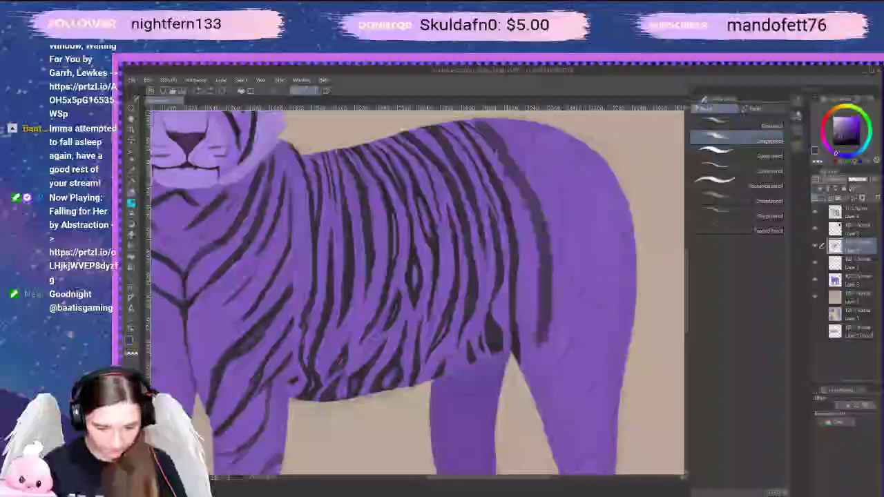
key(ctrl+z)
drag(468, 119, 550, 288)
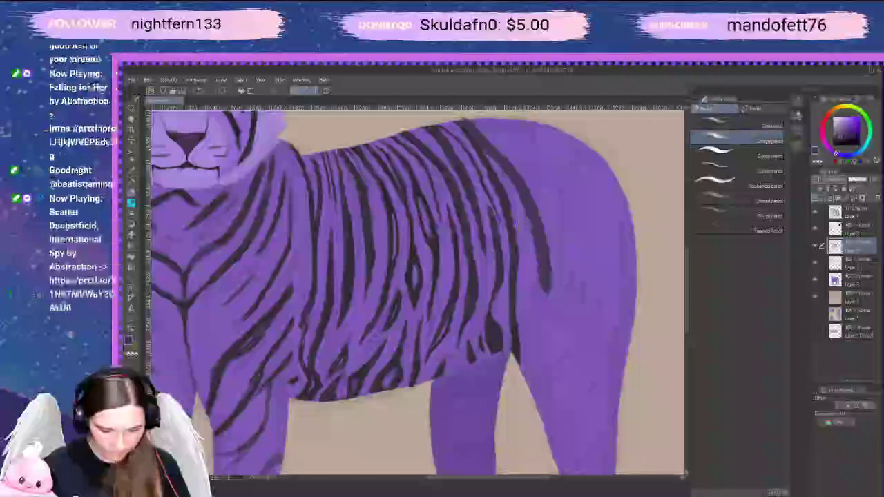
mouse_move(490, 117)
mouse_down()
mouse_move(514, 141)
mouse_move(567, 328)
mouse_move(553, 369)
mouse_up()
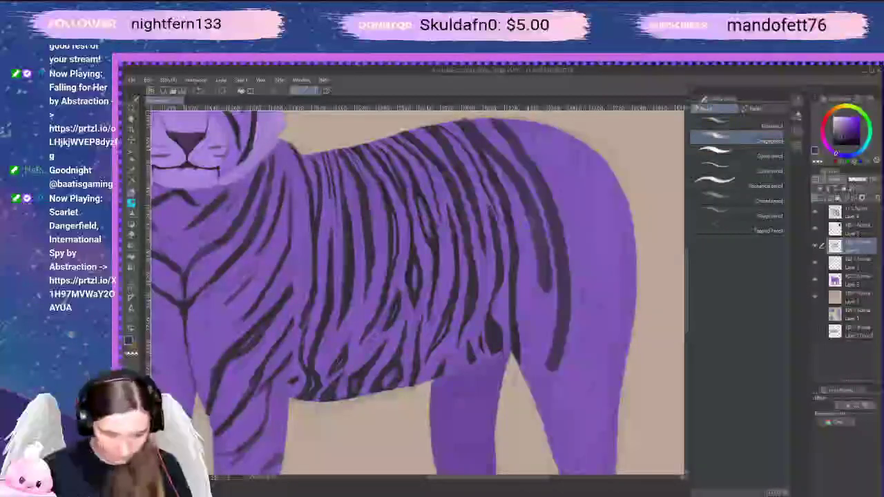
key(ctrl+z)
key(ctrl+z)
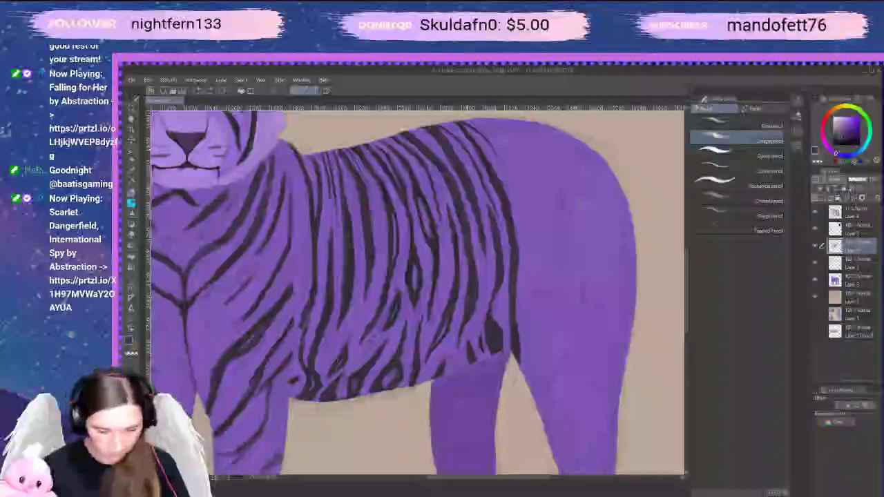
mouse_move(460, 117)
mouse_down()
mouse_move(524, 190)
mouse_move(527, 299)
mouse_move(521, 176)
mouse_move(544, 288)
mouse_up()
key(ctrl+z)
key(ctrl+z)
mouse_move(465, 120)
mouse_down()
mouse_move(533, 212)
mouse_move(472, 123)
mouse_up()
key(ctrl+z)
mouse_move(494, 156)
mouse_down()
mouse_move(535, 227)
mouse_move(544, 287)
mouse_up()
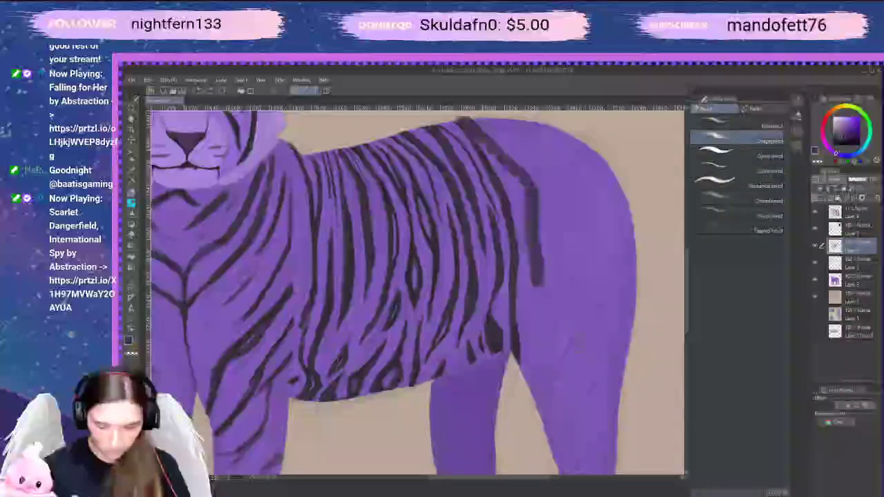
key(ctrl+z)
mouse_move(457, 116)
mouse_down()
mouse_move(519, 197)
mouse_move(545, 297)
mouse_up()
key(ctrl+z)
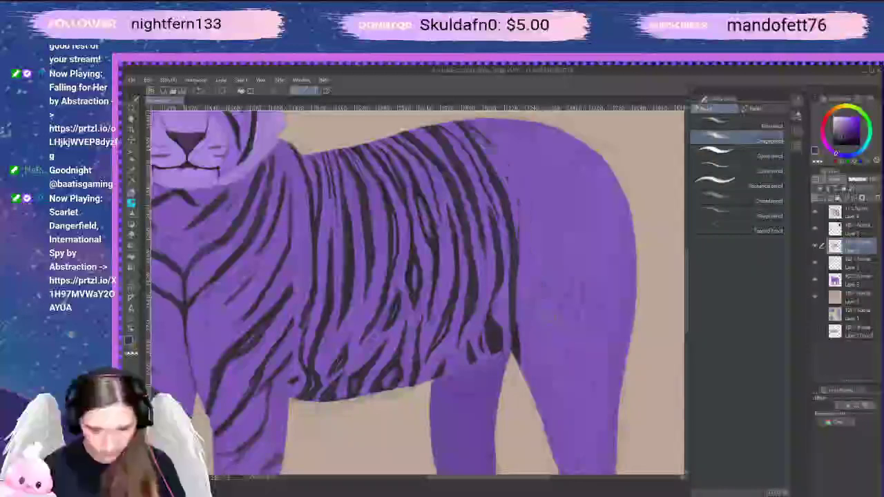
mouse_move(460, 117)
mouse_down()
mouse_move(494, 146)
mouse_move(532, 221)
mouse_move(555, 315)
mouse_up()
key(ctrl+z)
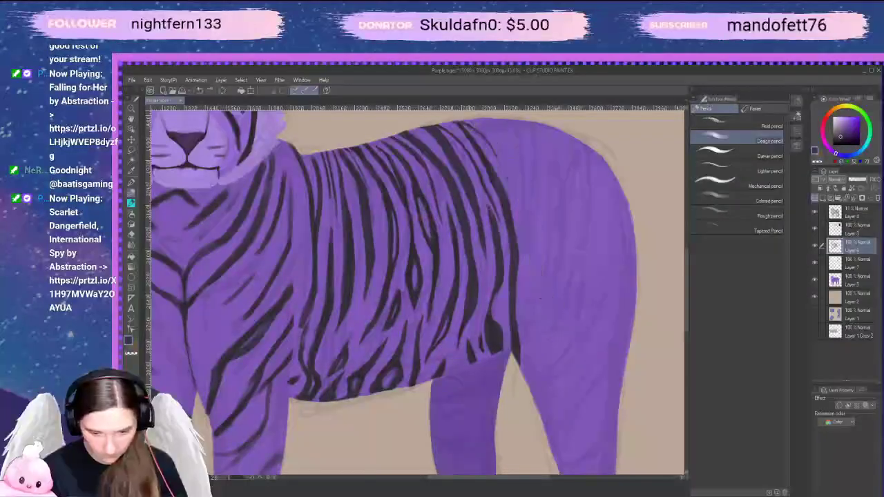
mouse_move(469, 121)
mouse_down()
mouse_move(511, 153)
mouse_move(536, 267)
mouse_move(551, 289)
mouse_up()
key(ctrl+z)
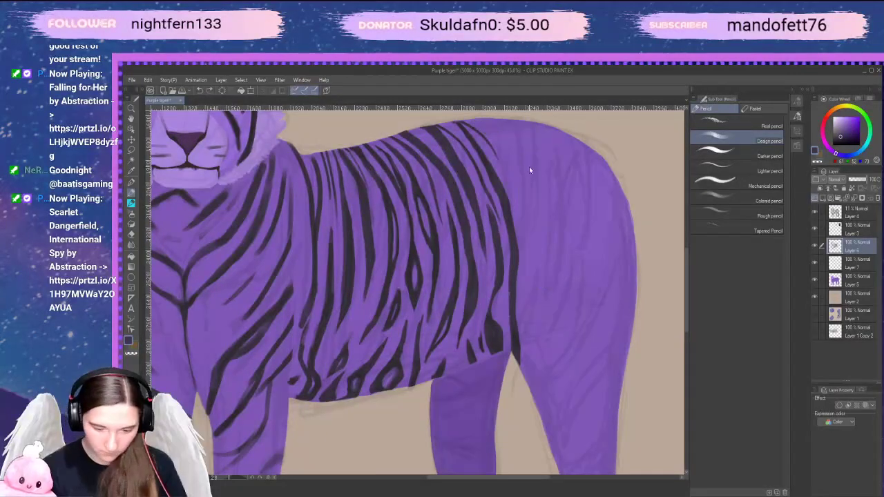
Paint two long curved stripes from the rump outline down the haunch, and erase the bulge at the front one's lower bend
mouse_move(459, 116)
mouse_down()
mouse_move(502, 151)
mouse_move(522, 188)
mouse_move(532, 265)
mouse_move(546, 287)
mouse_move(533, 317)
mouse_up()
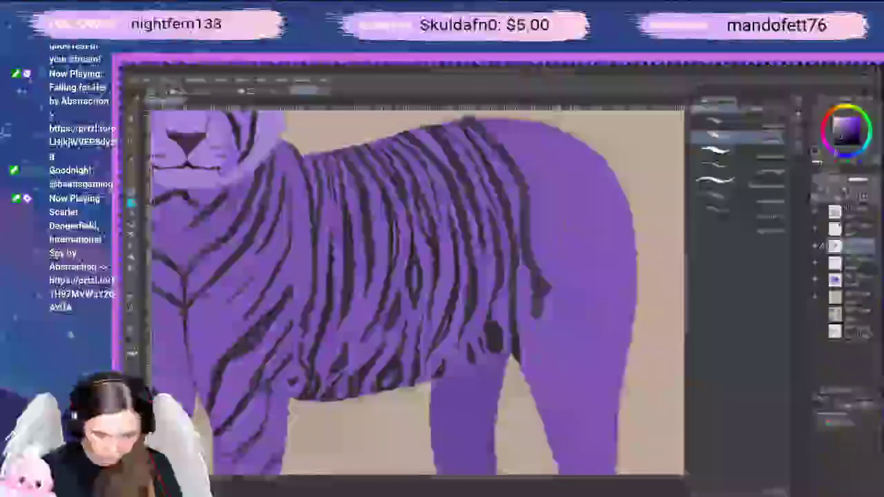
mouse_move(544, 357)
mouse_down()
mouse_move(558, 278)
mouse_move(533, 178)
mouse_move(470, 114)
mouse_move(535, 181)
mouse_move(544, 238)
mouse_up()
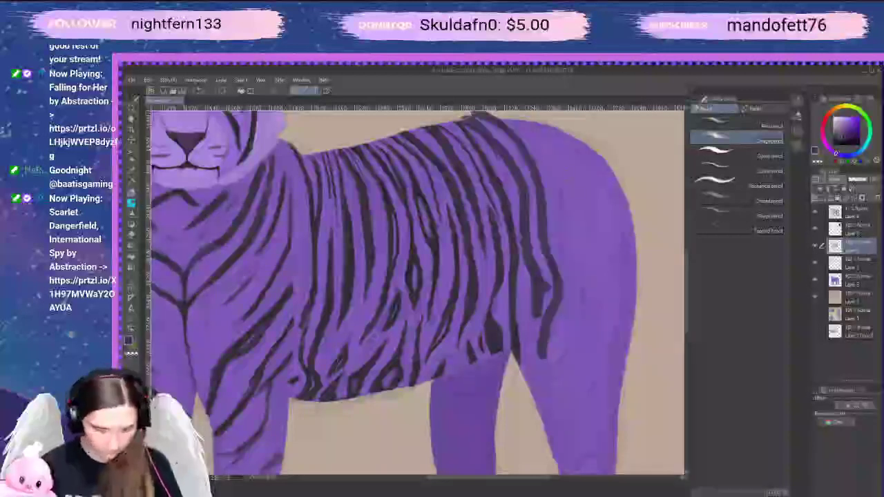
key(e)
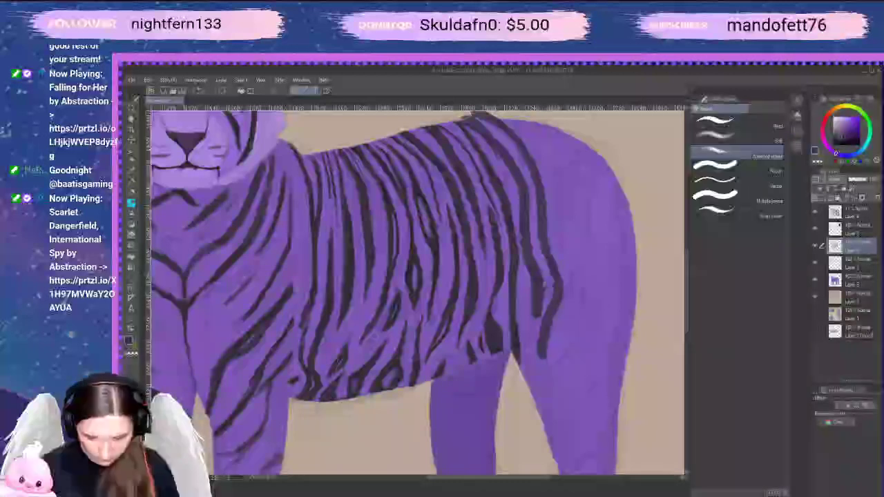
Paint two shorter stripes from the top of the rump down onto the upper haunch with the design pencil
key(p)
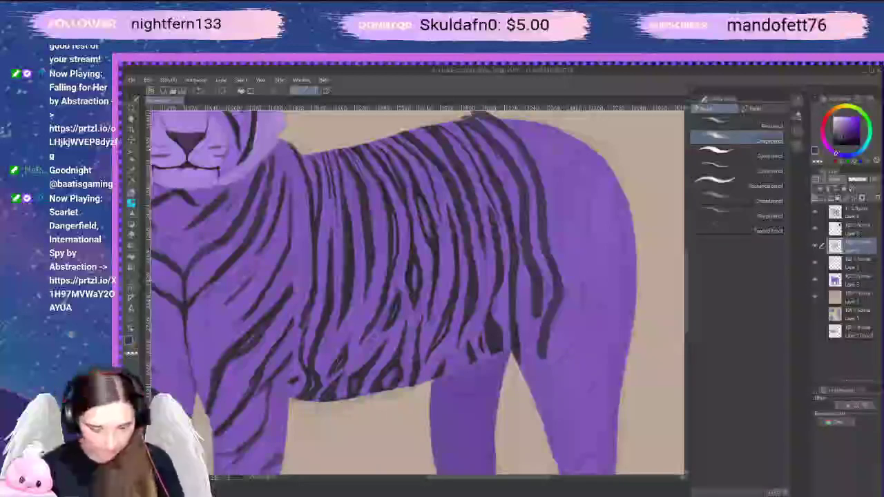
drag(514, 109, 551, 196)
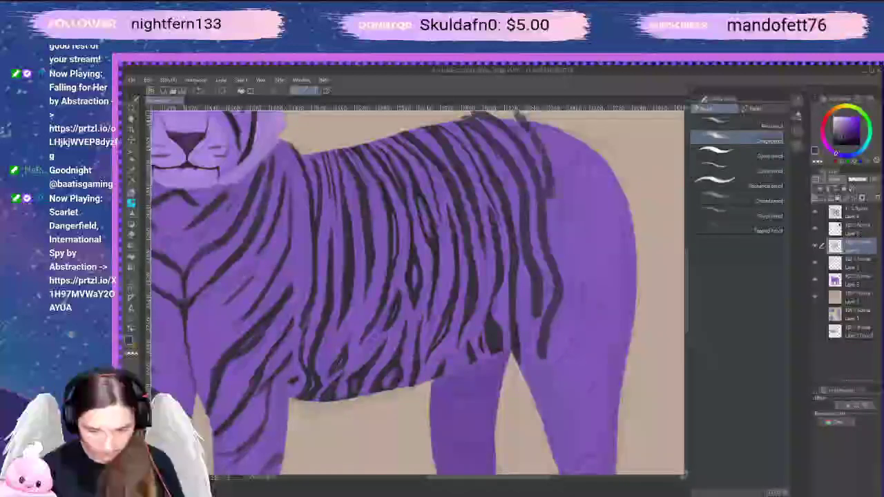
key(ctrl+z)
drag(529, 116, 559, 213)
mouse_move(556, 123)
mouse_down()
mouse_move(559, 239)
mouse_move(579, 347)
mouse_up()
key(ctrl+z)
drag(556, 234, 570, 384)
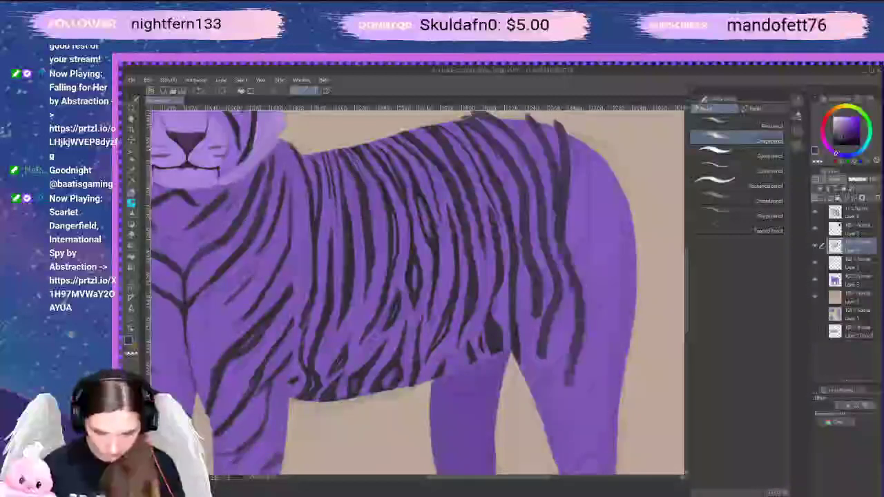
key(ctrl+z)
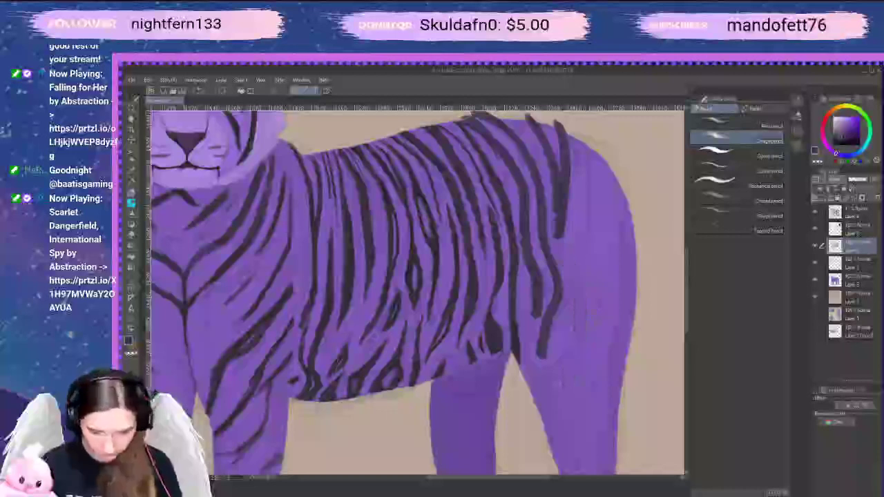
mouse_move(567, 189)
mouse_down()
mouse_move(578, 319)
mouse_move(562, 362)
mouse_up()
key(ctrl+z)
drag(579, 135, 566, 361)
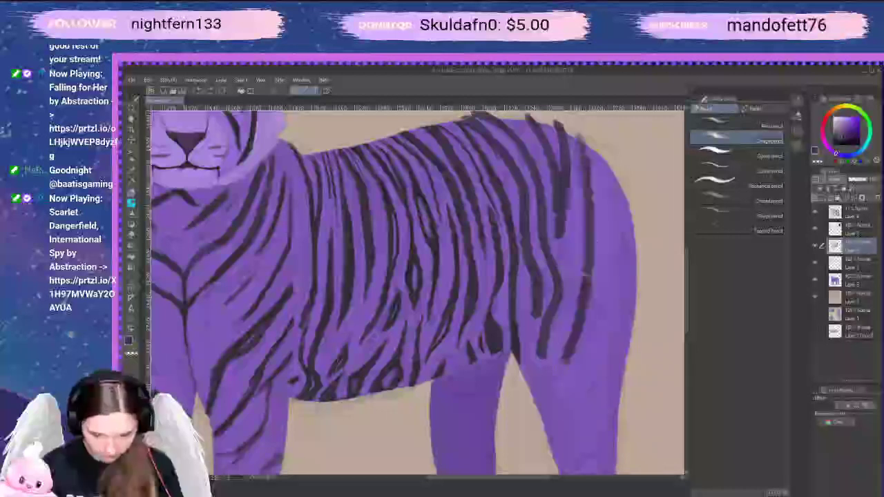
key(ctrl+z)
key(ctrl+z)
mouse_move(588, 138)
mouse_down()
mouse_move(573, 276)
mouse_move(543, 384)
mouse_up()
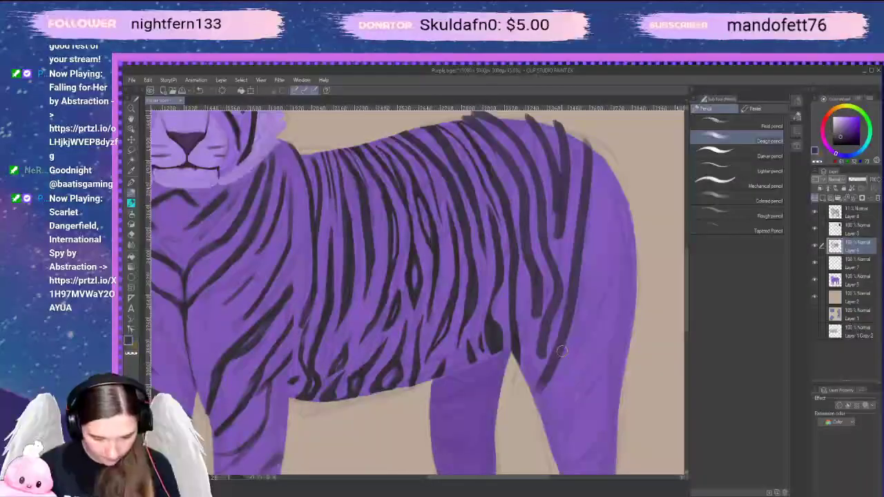
key(ctrl+z)
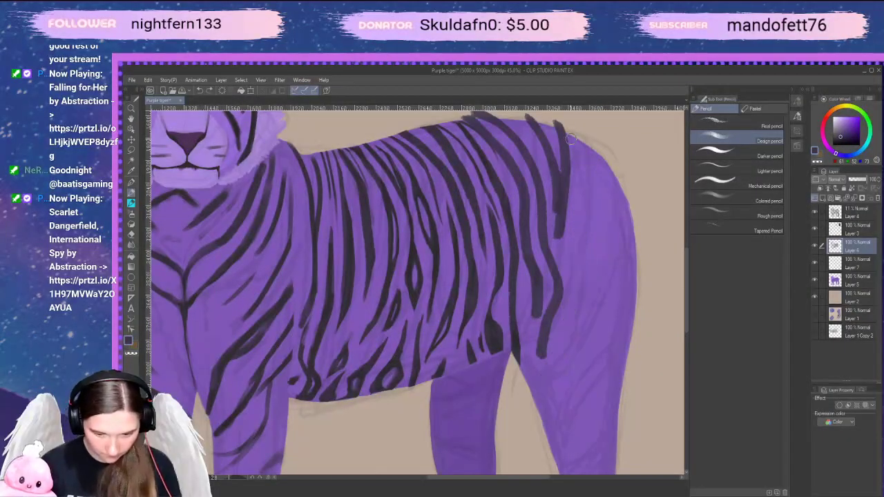
Extend the rump stripe down the haunch, and paint a long curved stripe behind it to the thigh's front edge with short connecting branches
drag(559, 197, 573, 349)
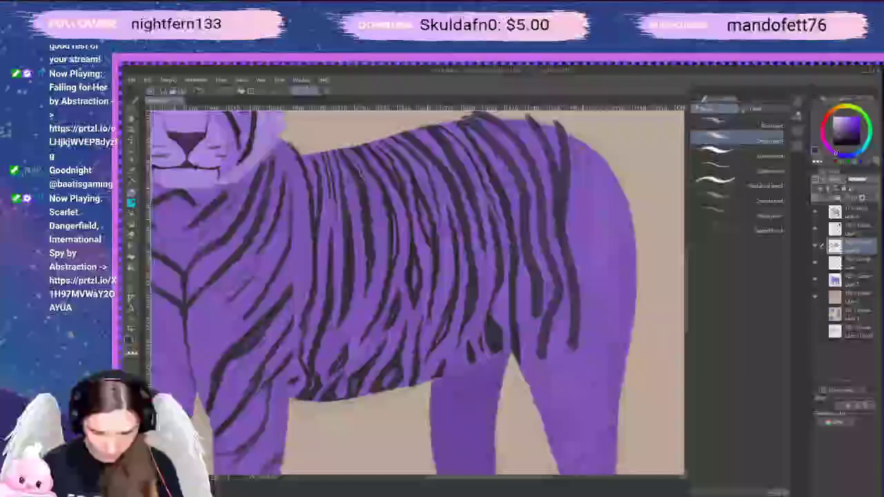
drag(591, 156, 569, 374)
drag(584, 312, 544, 406)
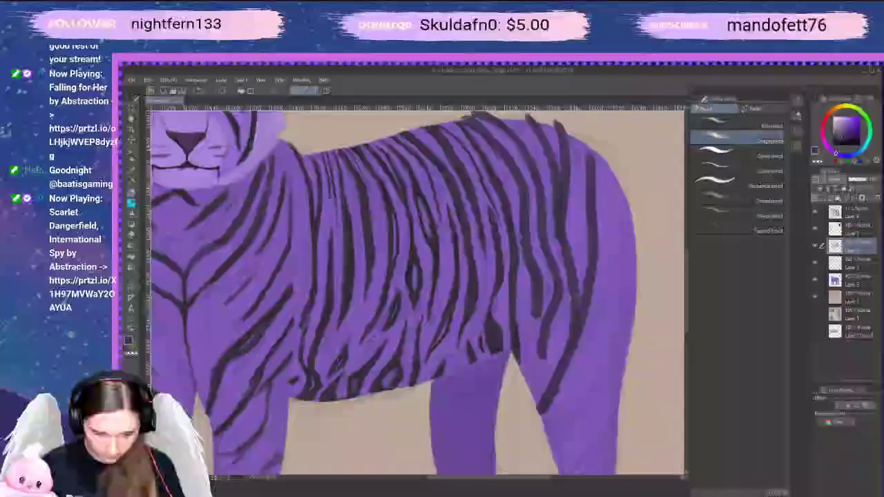
drag(570, 301, 538, 410)
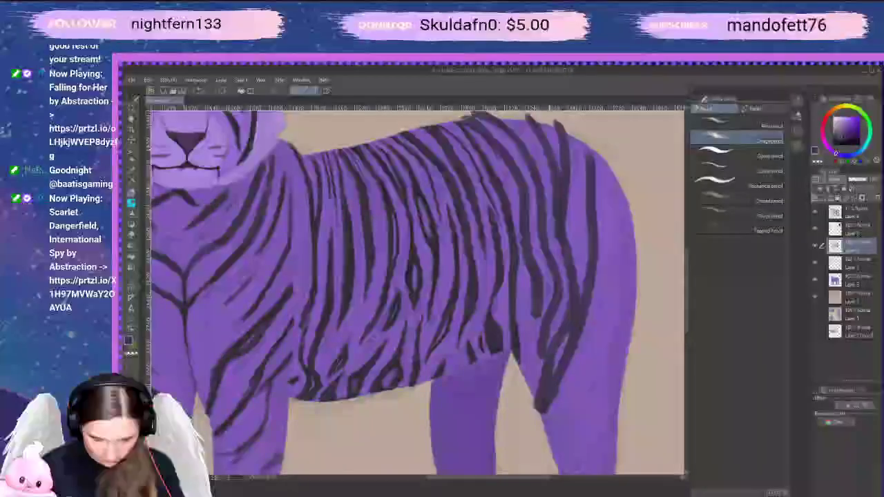
drag(542, 355, 528, 394)
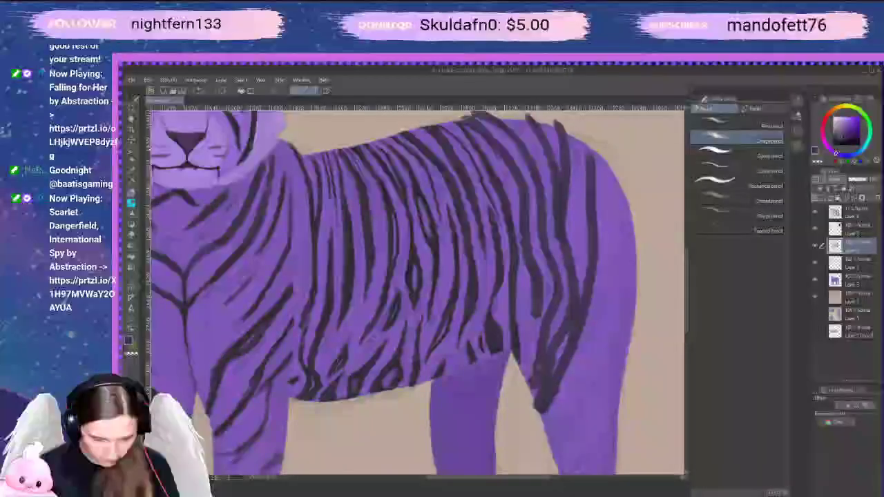
key(ctrl+z)
drag(539, 357, 533, 391)
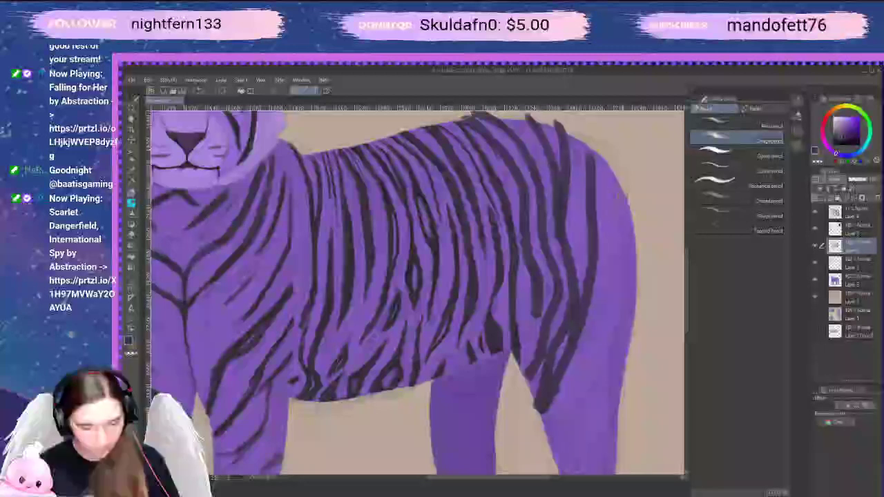
Paint stripes along the rump's rear outline, and sweep two of them diagonally across the lower thigh to its front edge
drag(605, 161, 626, 254)
mouse_move(599, 167)
mouse_down()
mouse_move(635, 308)
mouse_move(576, 440)
mouse_up()
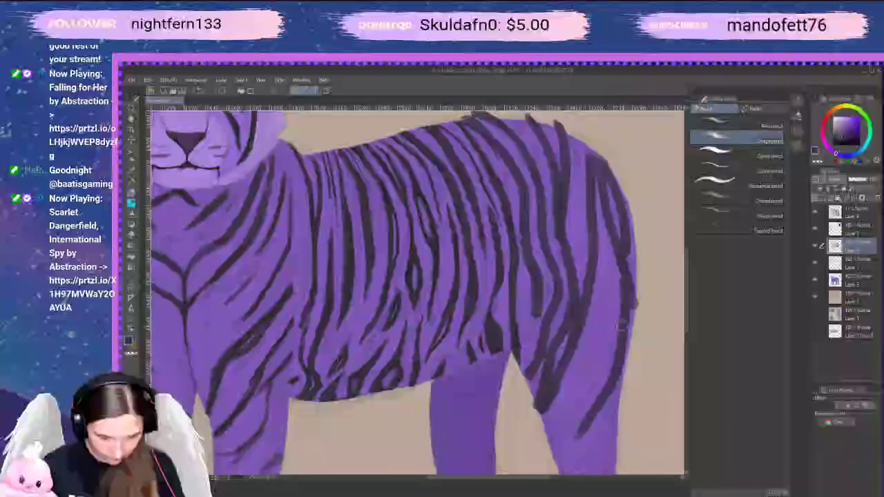
key(ctrl+z)
mouse_move(627, 284)
mouse_down()
mouse_move(622, 346)
mouse_move(544, 450)
mouse_up()
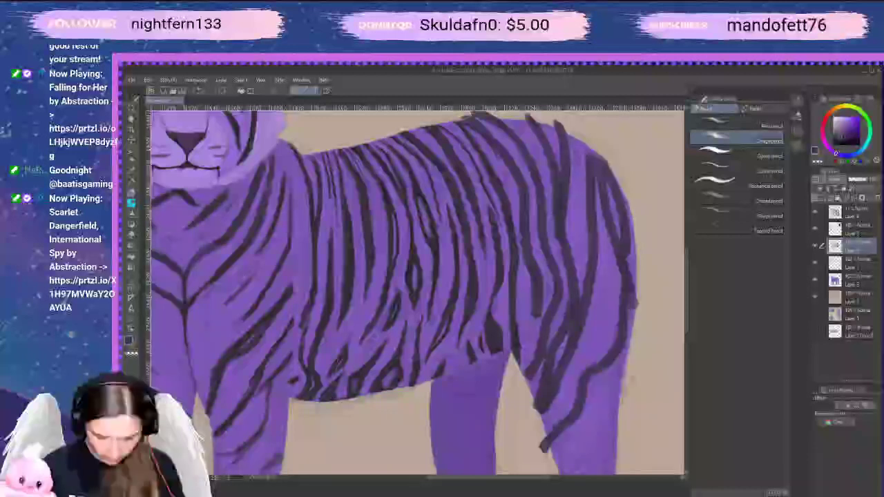
drag(624, 355, 553, 456)
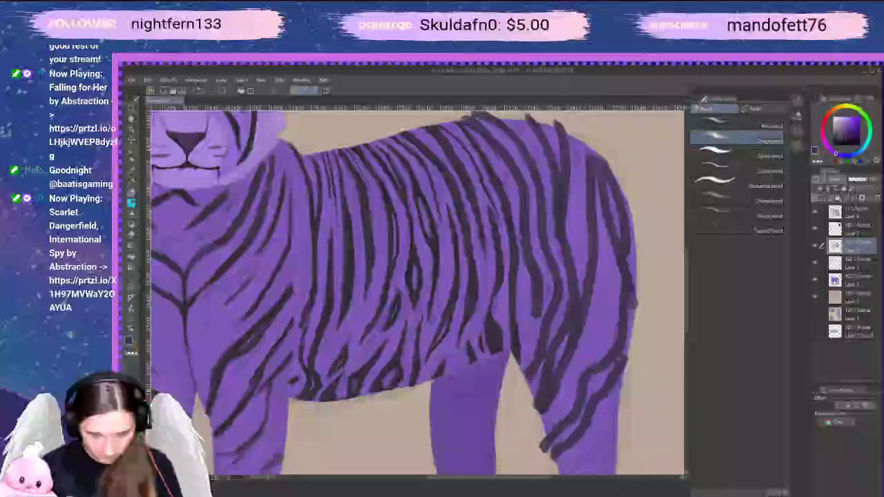
Paint a thick stripe across the hind leg below the thigh stripes, joining them at the front and running up the rear edge
key(space)
drag(633, 453, 623, 392)
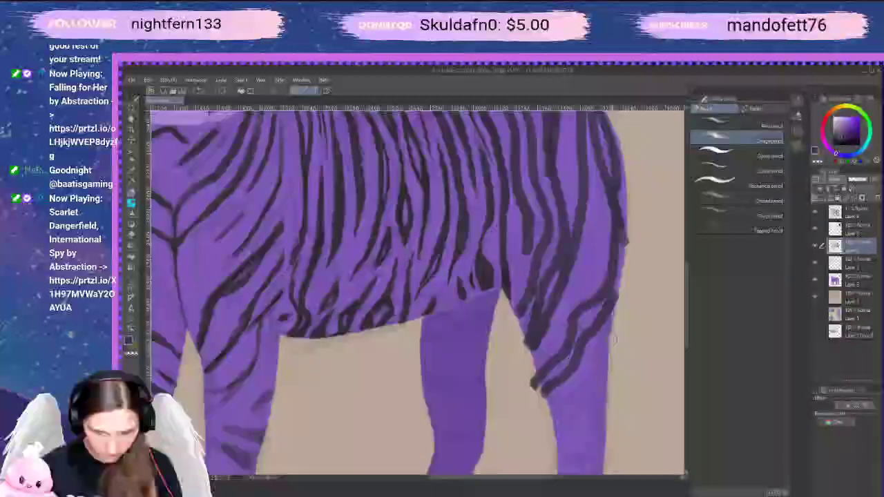
mouse_move(616, 332)
mouse_down()
mouse_move(589, 368)
mouse_move(533, 397)
mouse_up()
drag(558, 366, 532, 391)
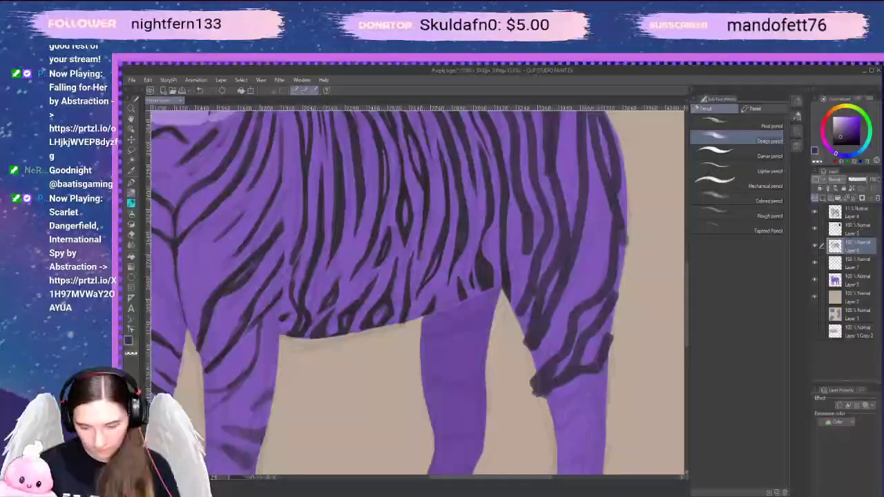
drag(607, 362, 616, 325)
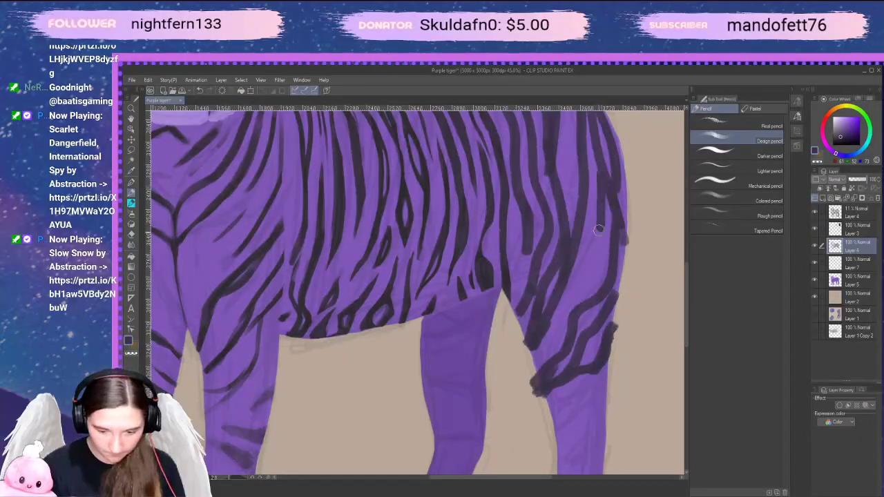
Erase the stripe ends sticking out above the back and rump outline with the kneaded eraser
key(space)
mouse_move(616, 409)
mouse_down()
mouse_move(609, 349)
mouse_move(597, 375)
mouse_up()
key(space)
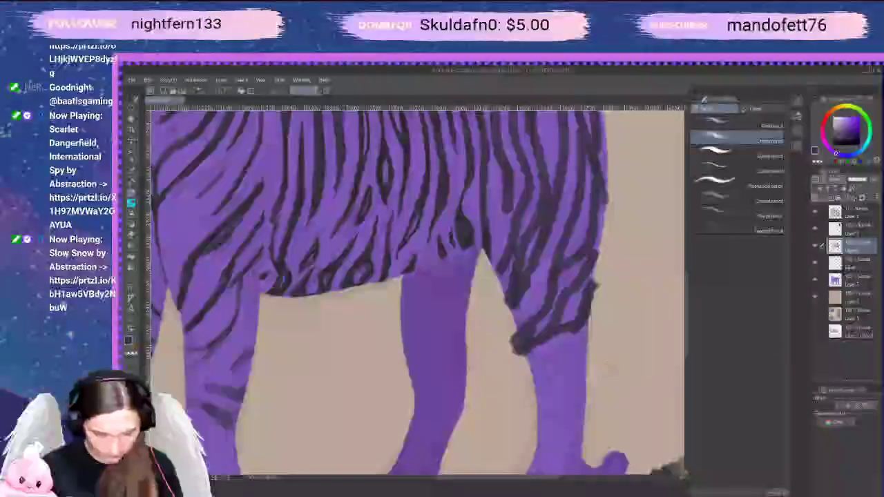
key(space)
mouse_move(621, 252)
mouse_down()
mouse_move(604, 391)
mouse_move(610, 387)
mouse_move(612, 412)
mouse_up()
key(e)
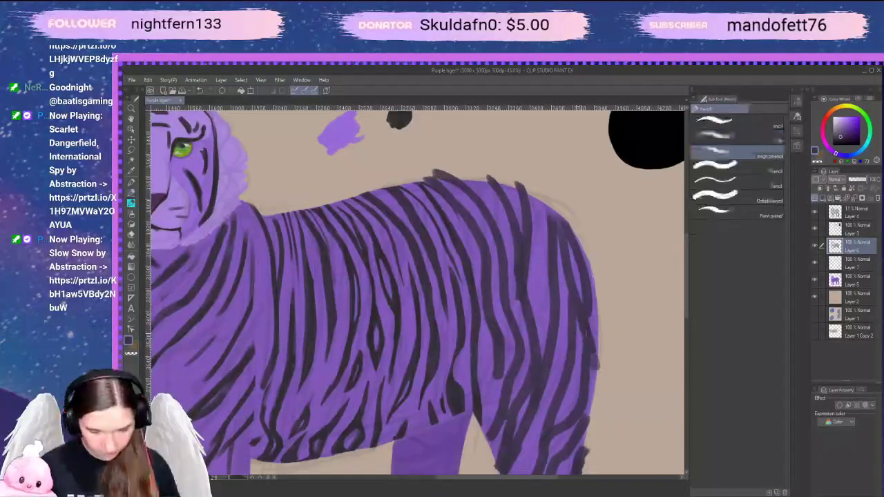
scroll(578, 302, up, 1)
scroll(578, 301, up, 1)
key(space)
drag(424, 225, 525, 339)
drag(485, 240, 504, 237)
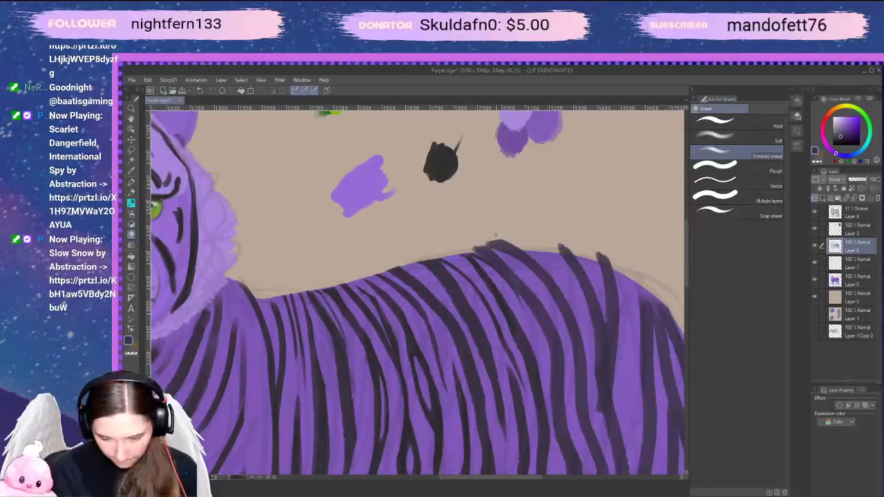
mouse_move(494, 243)
mouse_down()
mouse_move(510, 247)
mouse_move(480, 250)
mouse_move(518, 249)
mouse_up()
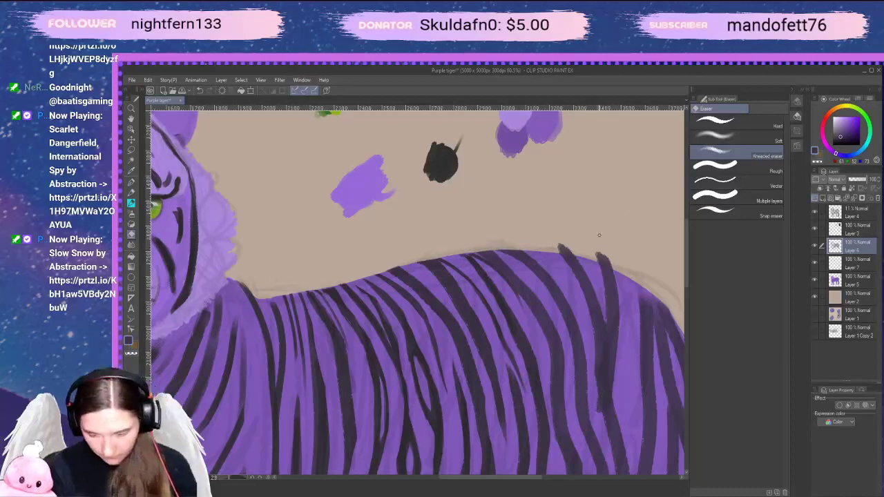
mouse_move(591, 247)
mouse_down()
mouse_move(549, 248)
mouse_move(621, 259)
mouse_move(553, 243)
mouse_move(616, 261)
mouse_move(566, 253)
mouse_up()
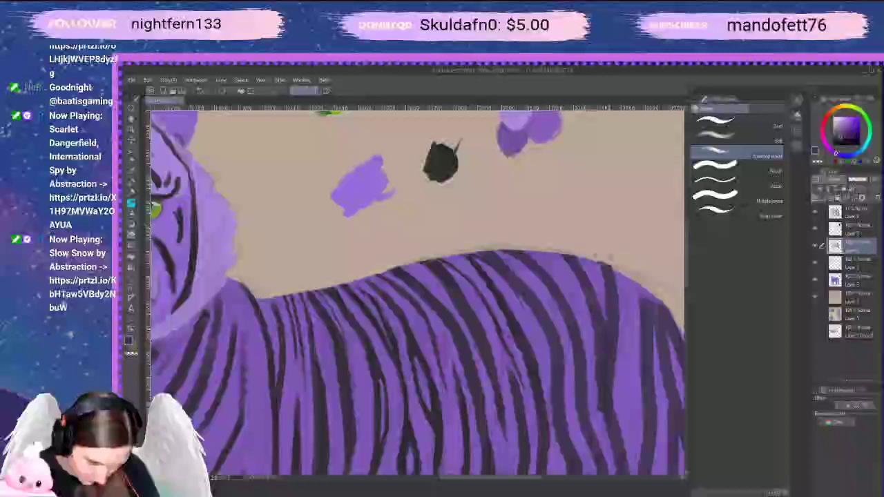
Fill in the top of the stripe at the rump's rear curve, and trim its edge to the body outline
drag(588, 373, 433, 339)
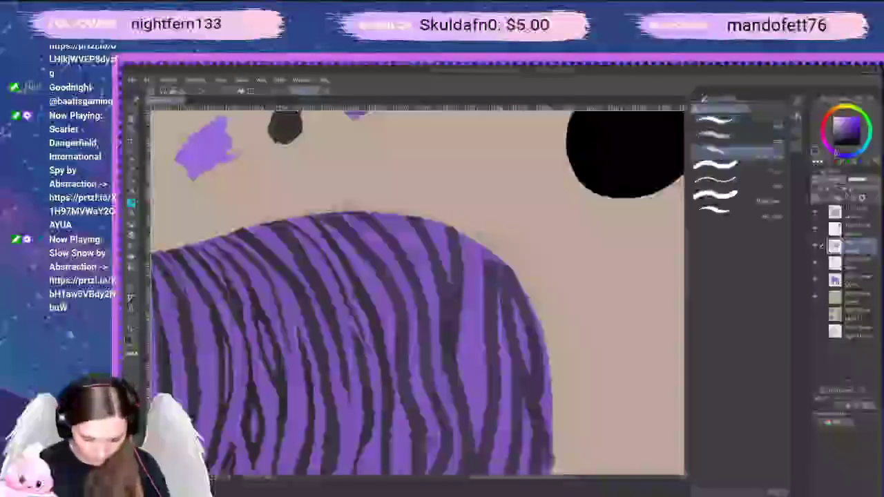
key(p)
mouse_move(488, 259)
mouse_down()
mouse_move(489, 247)
mouse_move(501, 250)
mouse_move(504, 266)
mouse_move(511, 254)
mouse_move(504, 262)
mouse_up()
key(e)
key(p)
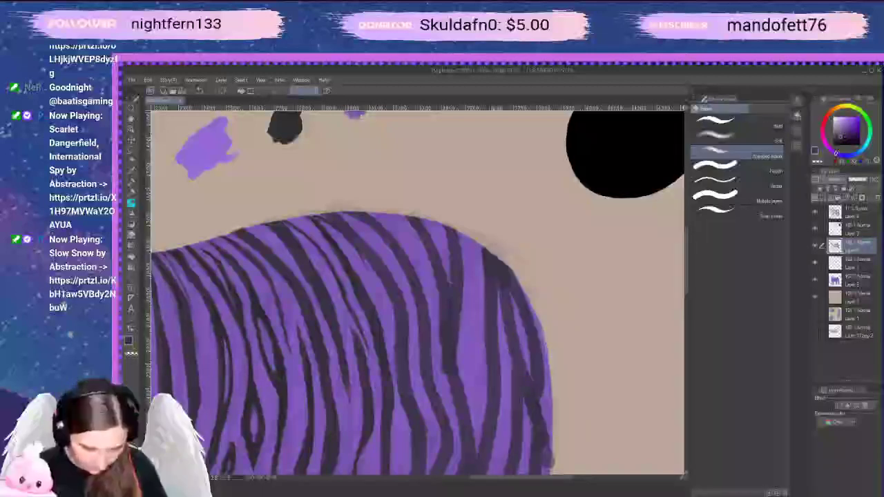
drag(487, 245, 503, 258)
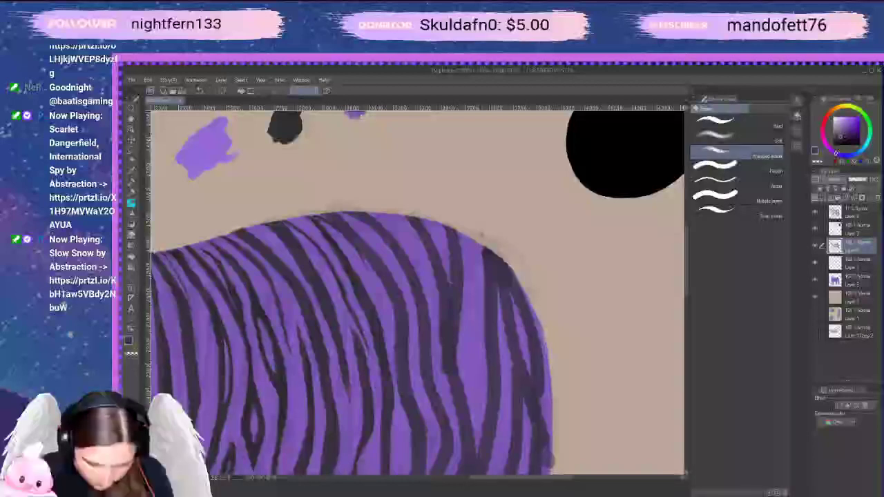
drag(482, 235, 523, 268)
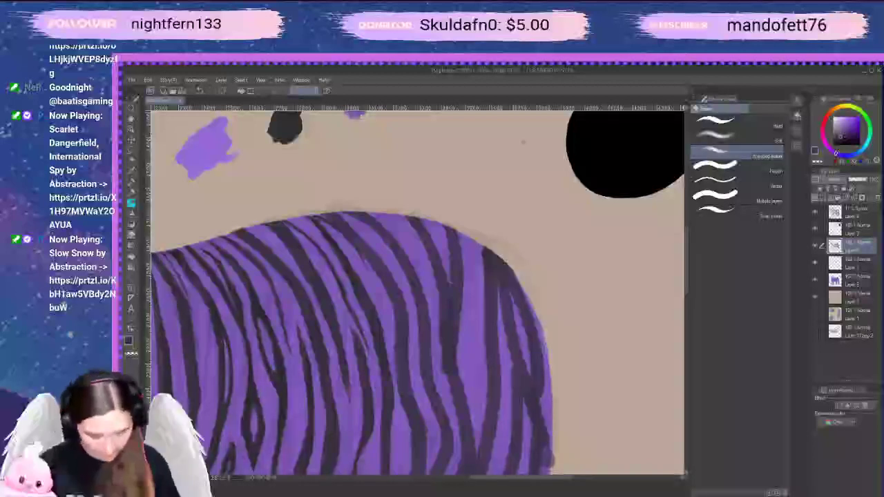
Erase the stripe ends spilling past the rear and front outlines of the hind leg, cleaning up the lowest stripe's front end
key(shift+space)
mouse_move(523, 143)
mouse_down()
mouse_move(466, 115)
mouse_move(286, 166)
mouse_up()
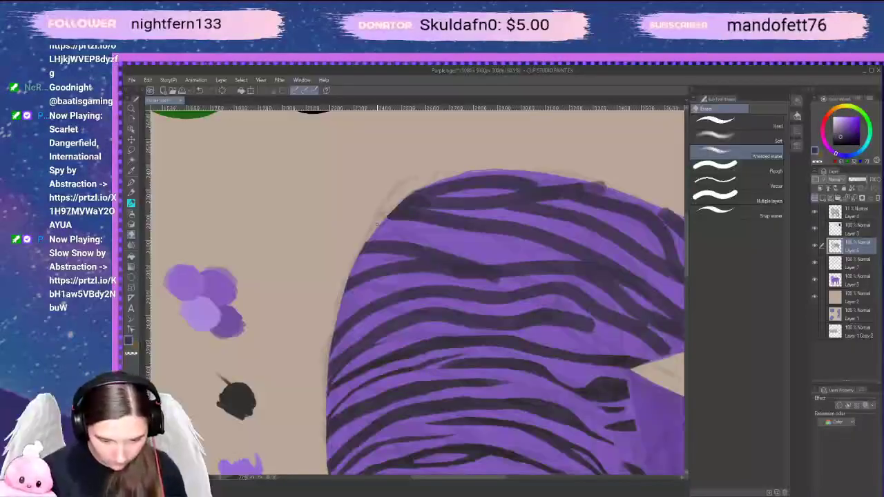
key(space)
drag(595, 377, 462, 384)
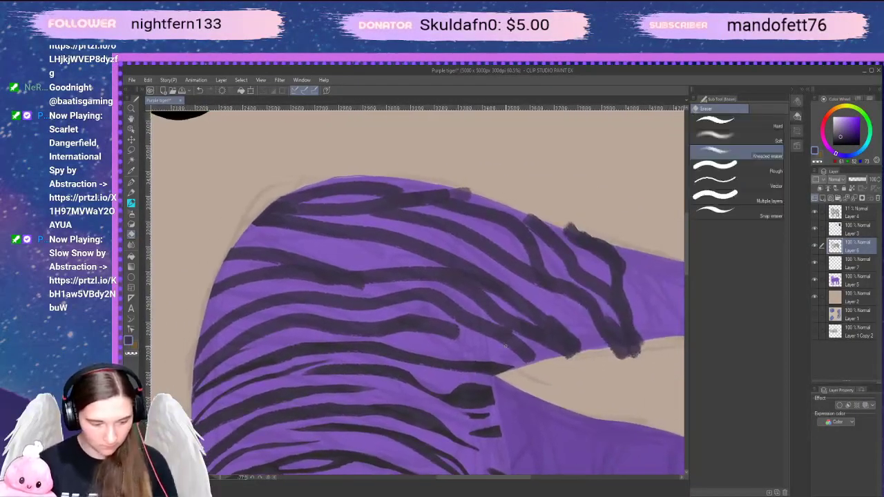
key(shift+space)
drag(596, 297, 513, 395)
key(space)
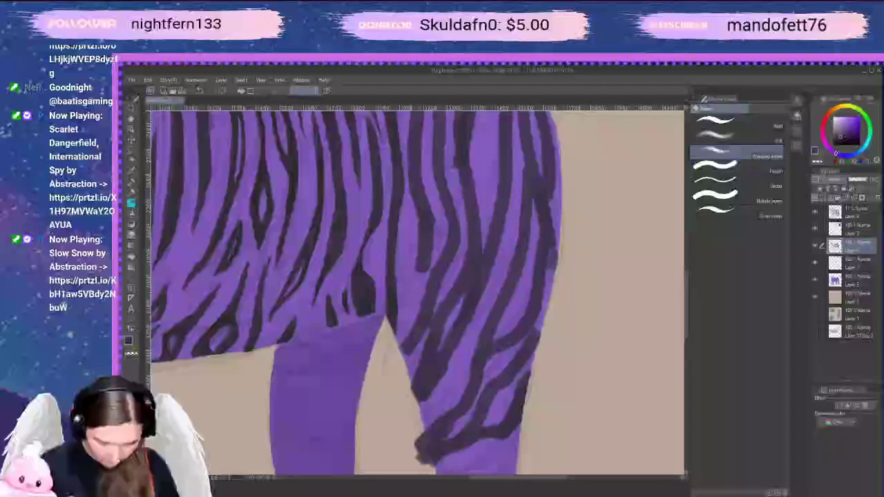
mouse_move(416, 436)
mouse_down()
mouse_move(418, 462)
mouse_move(429, 465)
mouse_move(425, 457)
mouse_move(431, 468)
mouse_up()
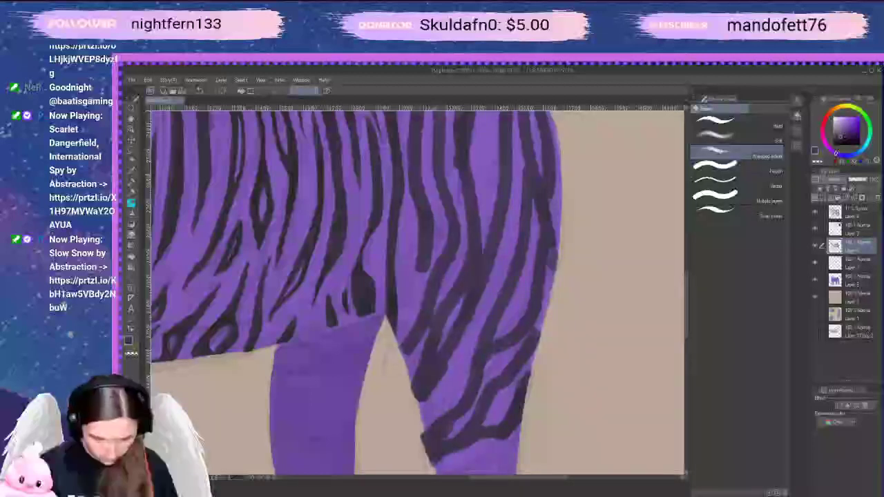
mouse_move(423, 432)
mouse_down()
mouse_move(431, 465)
mouse_move(425, 440)
mouse_move(428, 452)
mouse_up()
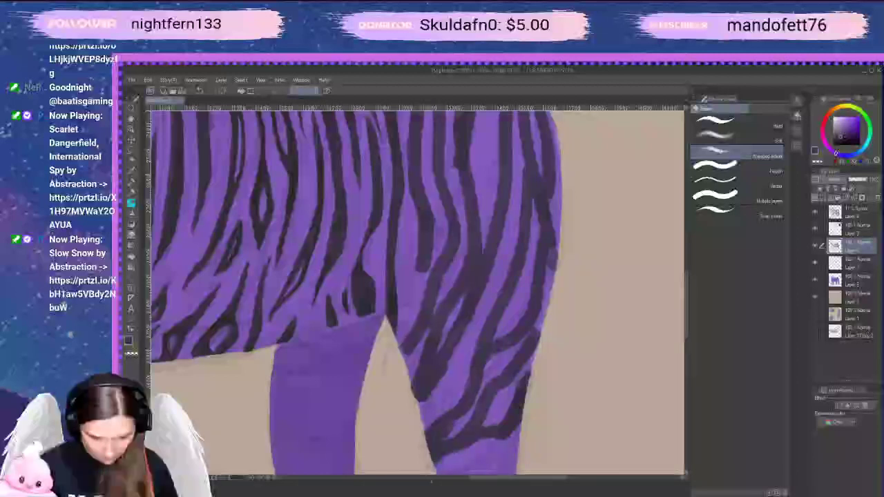
key(p)
key(p)
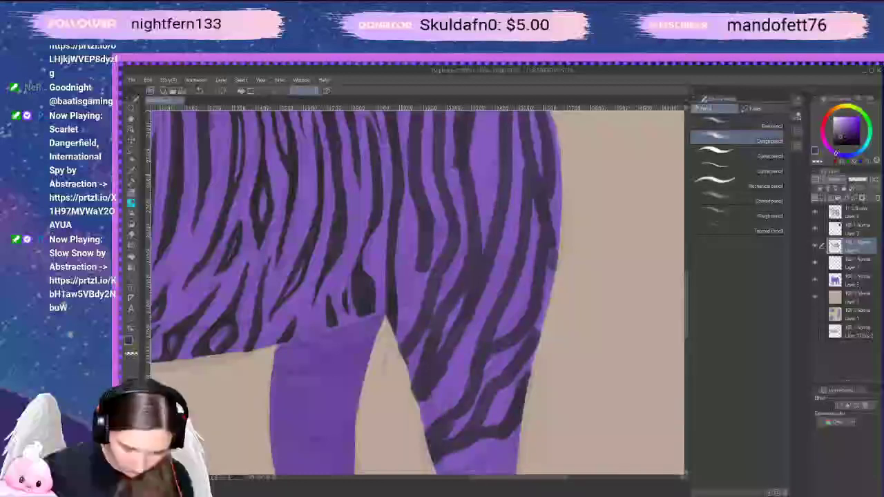
key(e)
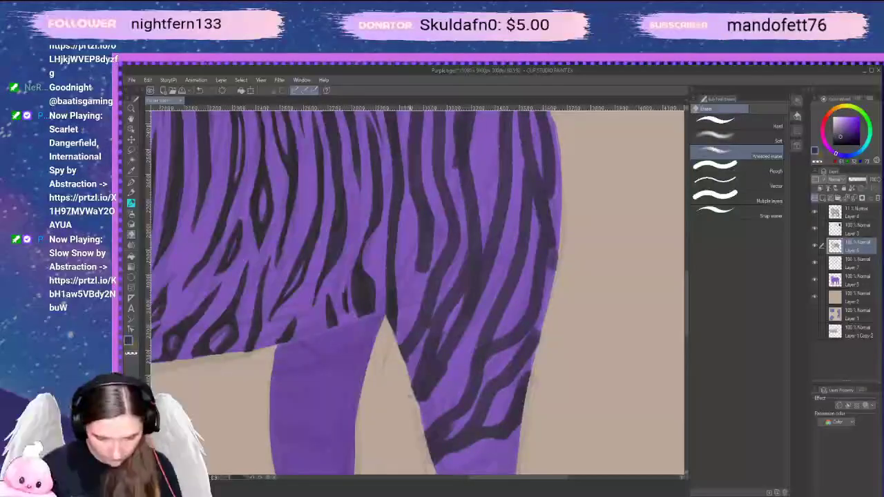
Narrow the lower end of the short upper-haunch stripe into a tapered point with the kneaded eraser
key(space)
drag(559, 348, 546, 432)
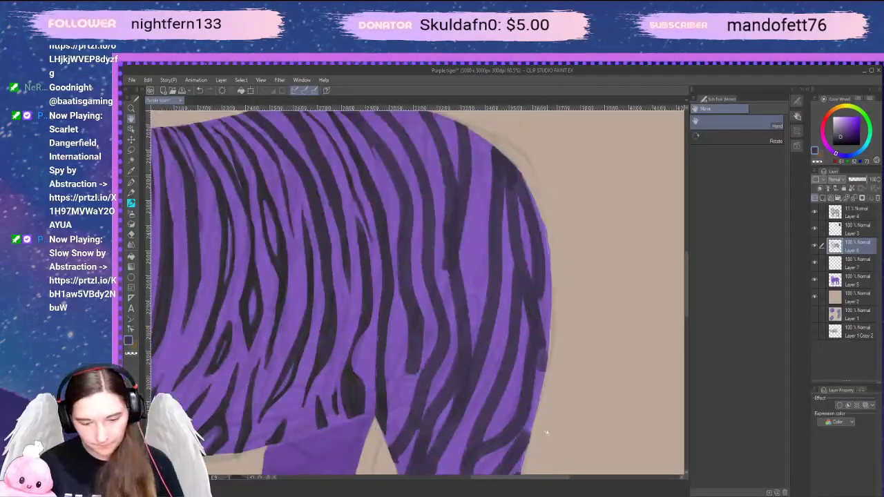
drag(541, 363, 565, 434)
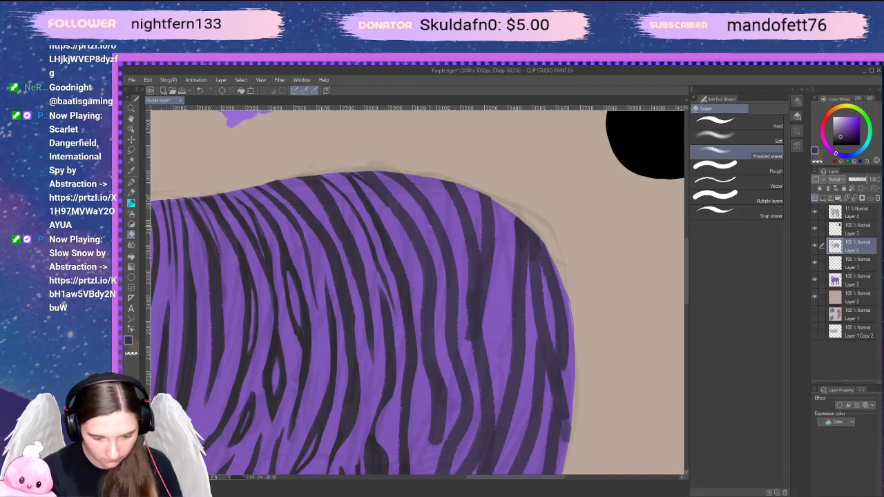
key(p)
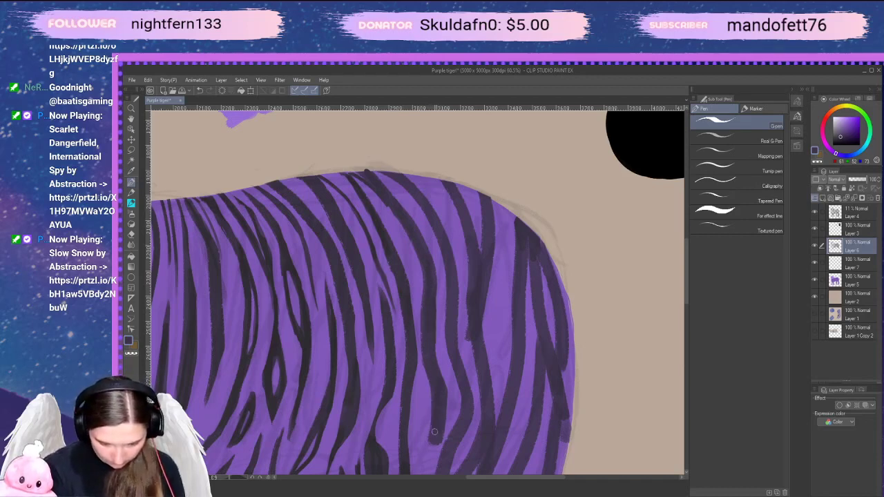
key(e)
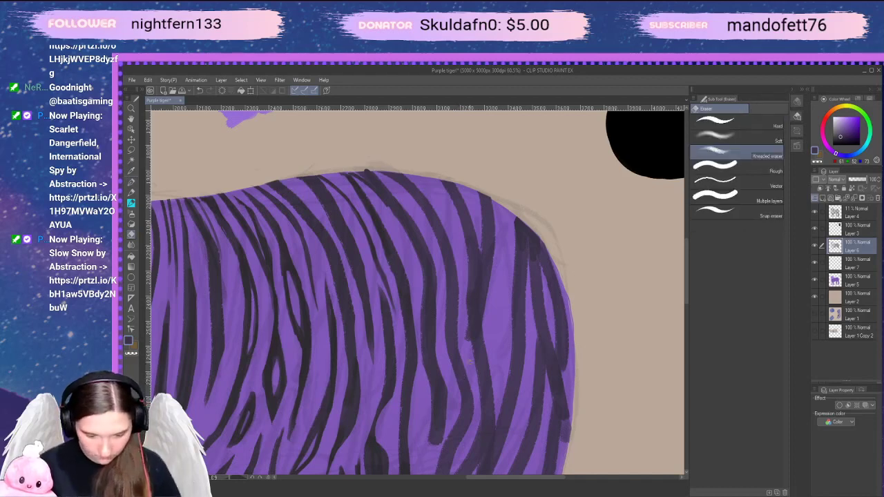
drag(448, 387, 436, 445)
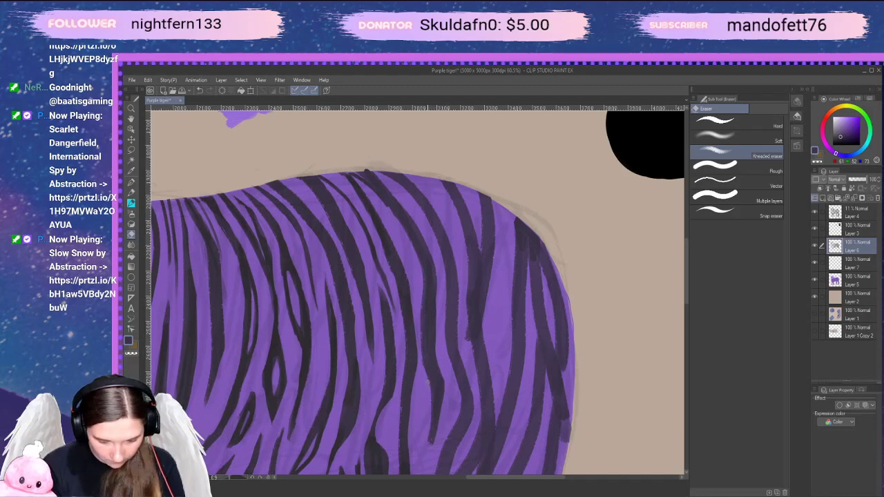
drag(429, 384, 430, 442)
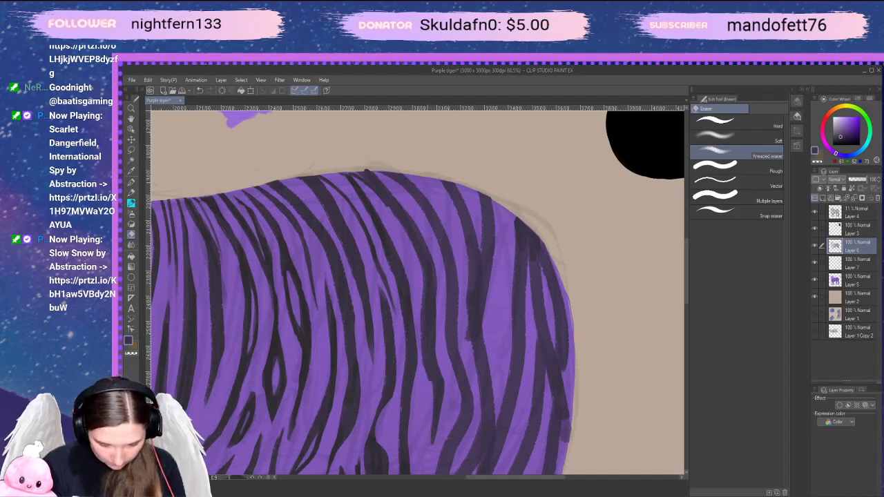
drag(427, 382, 422, 298)
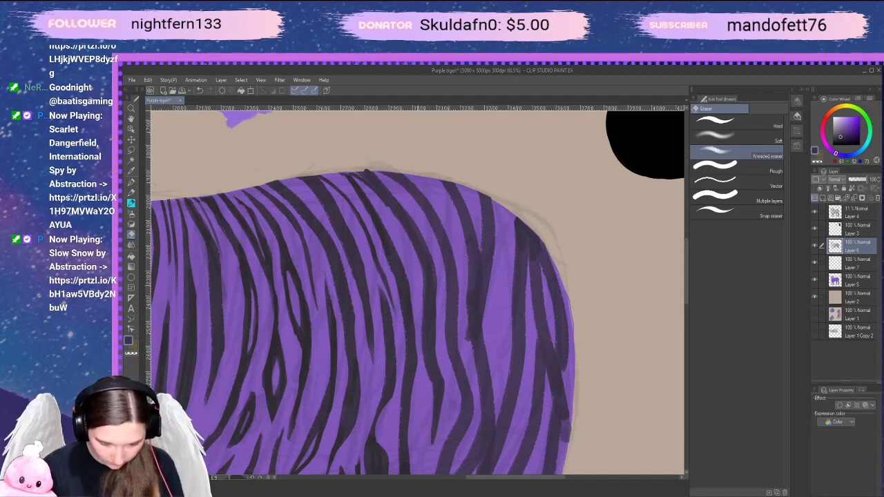
mouse_move(429, 388)
mouse_down()
mouse_move(424, 339)
mouse_move(436, 283)
mouse_up()
drag(436, 363, 444, 390)
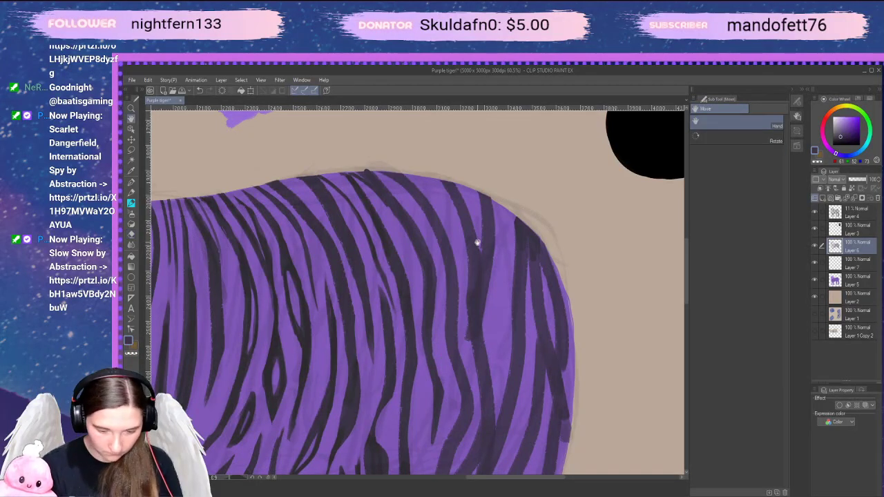
Thin the diagonal stripe near the front of the upper hind leg with the kneaded eraser
drag(476, 241, 424, 270)
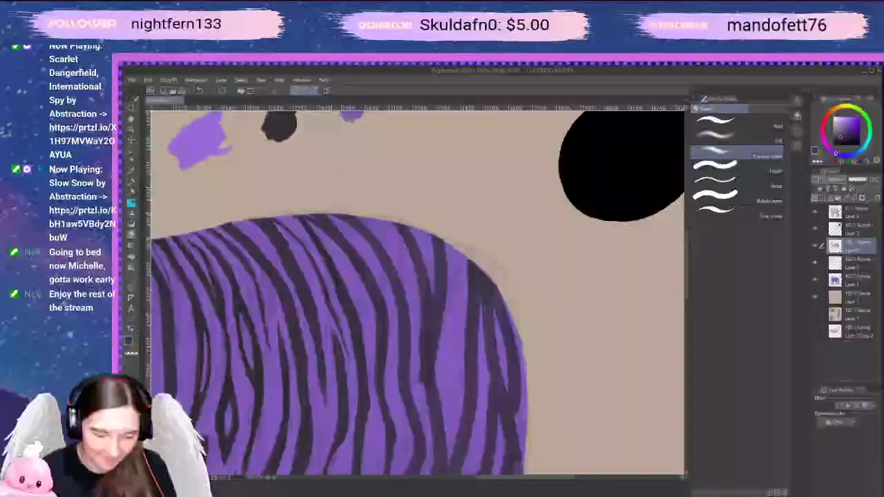
drag(463, 386, 478, 346)
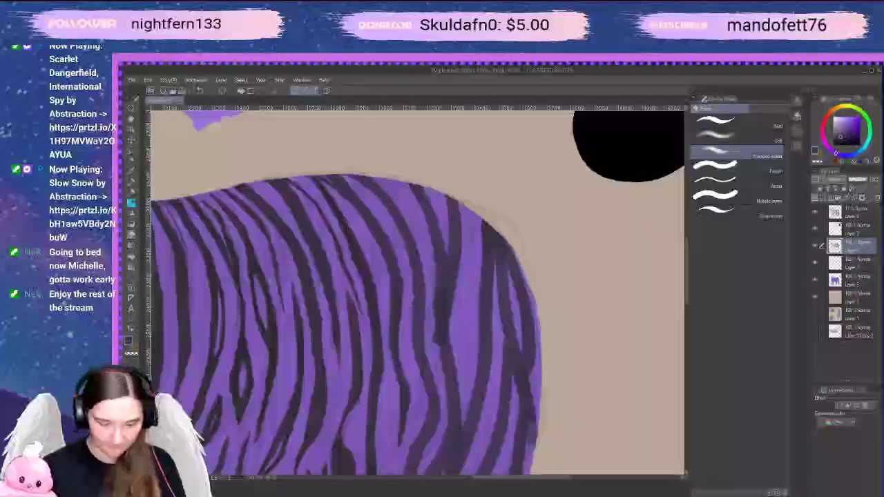
drag(511, 370, 504, 308)
scroll(502, 334, down, 2)
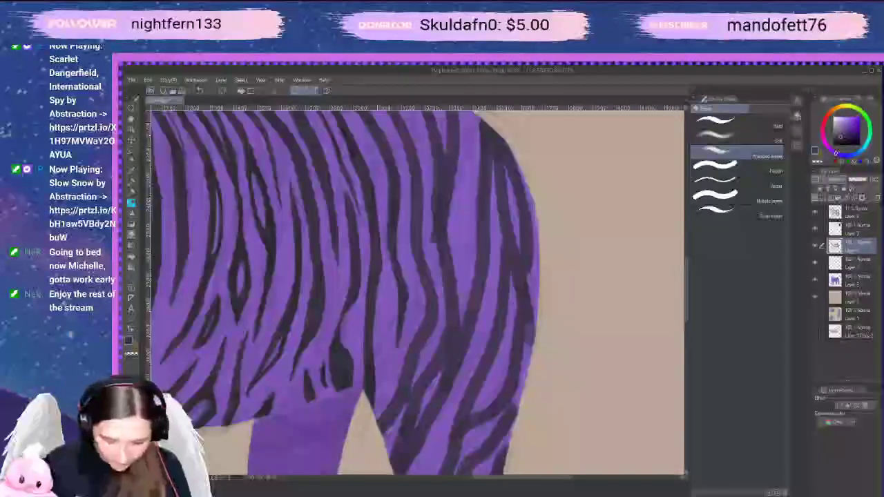
drag(413, 382, 392, 430)
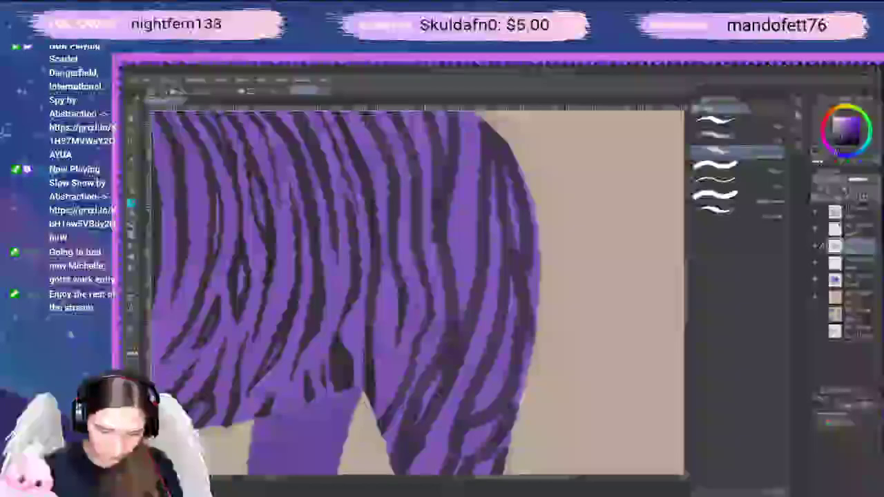
Slim the long vertical stripes between the rump and mid-haunch by erasing along their edges
drag(449, 237, 430, 283)
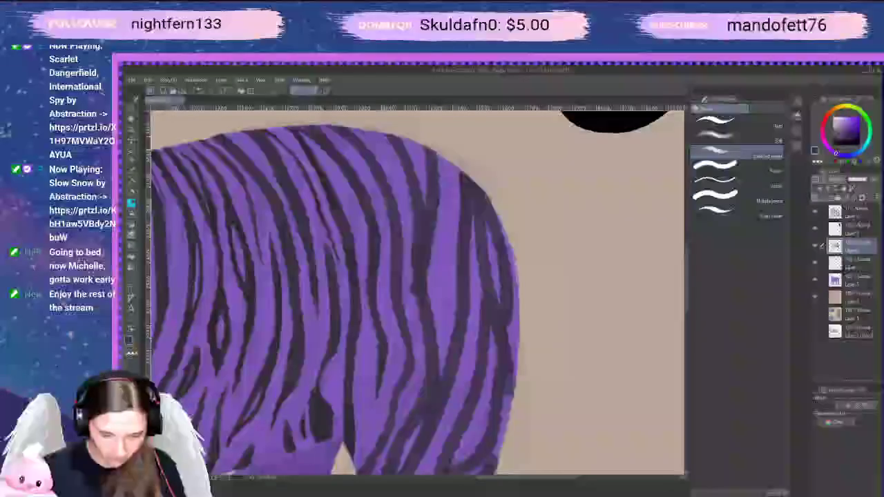
drag(386, 206, 394, 293)
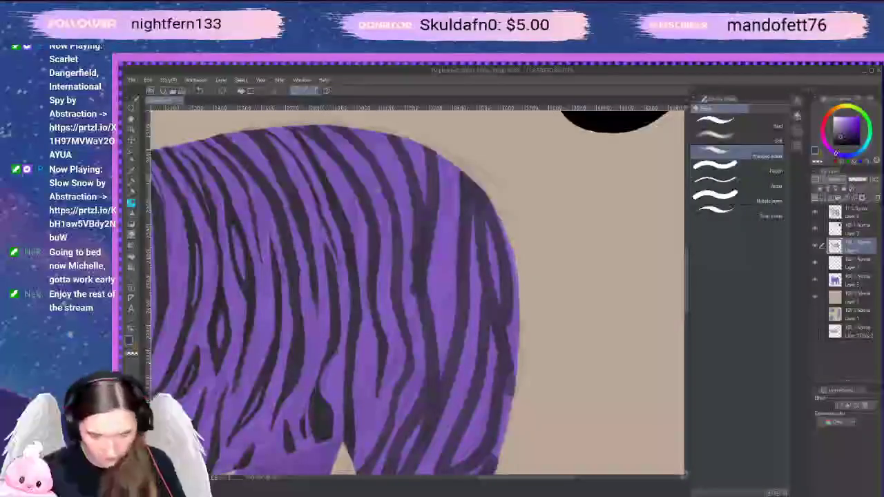
drag(415, 304, 417, 242)
key(space)
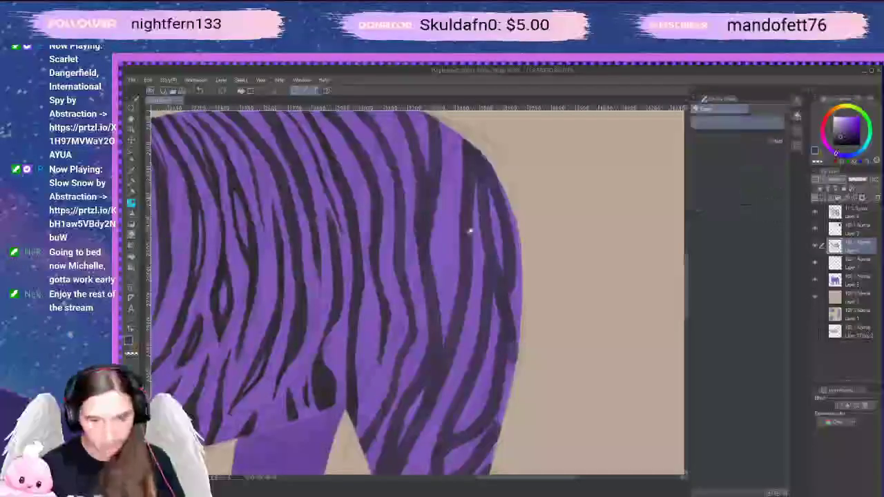
mouse_move(470, 230)
mouse_down()
mouse_move(494, 247)
mouse_move(487, 287)
mouse_move(474, 250)
mouse_up()
mouse_move(444, 190)
mouse_down()
mouse_move(437, 253)
mouse_move(448, 177)
mouse_move(423, 210)
mouse_up()
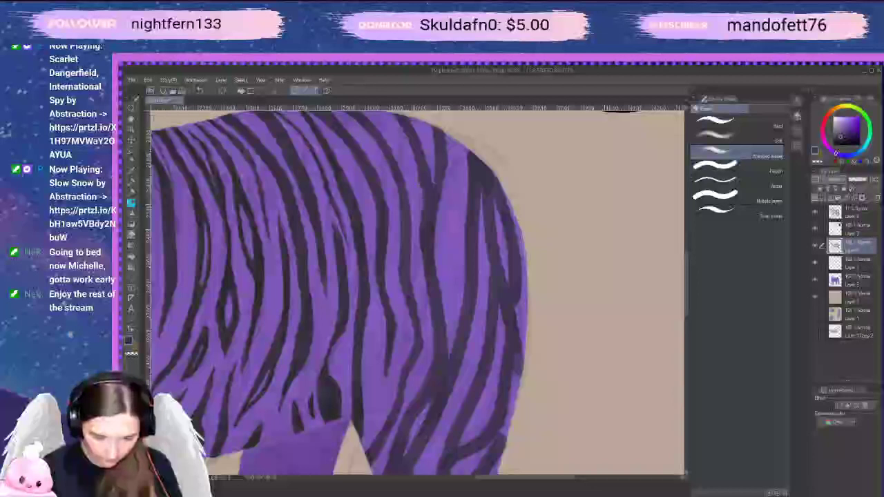
Trim the front edge of the forked rump stripe just above and below where its two branches join
drag(417, 172, 421, 188)
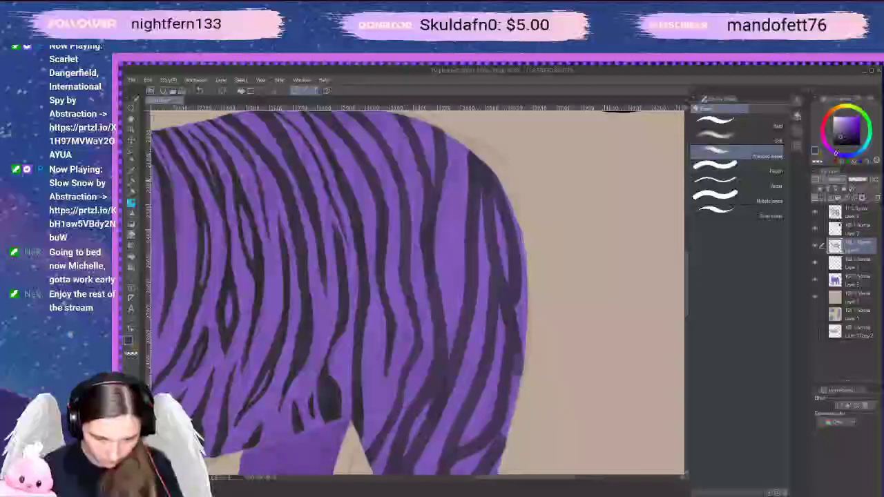
drag(425, 232, 428, 296)
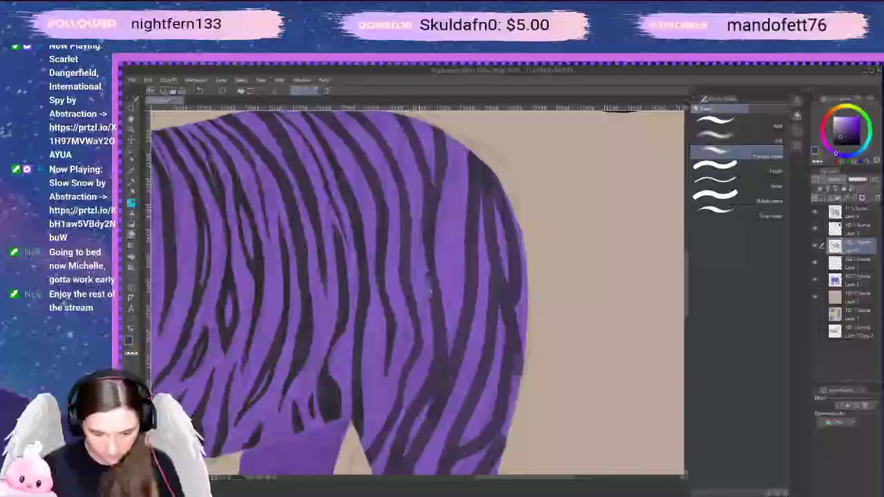
key(ctrl+z)
drag(426, 254, 430, 299)
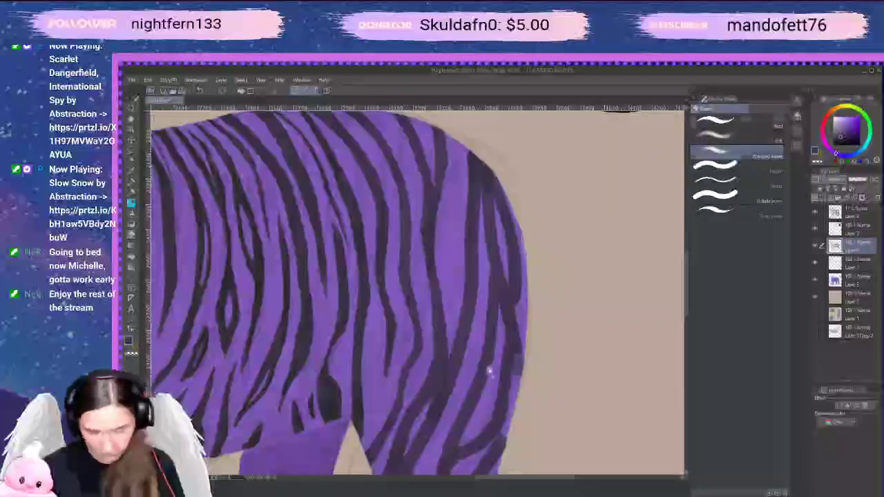
key(space)
drag(489, 372, 478, 326)
Erase along the lower haunch where the forked rump stripe merges with its neighbour to separate and thin the two stripes
drag(456, 289, 446, 330)
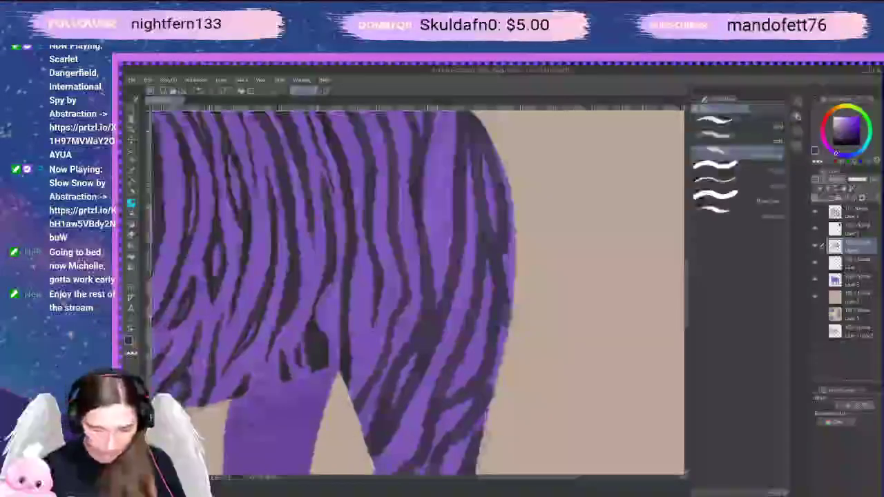
drag(434, 288, 433, 303)
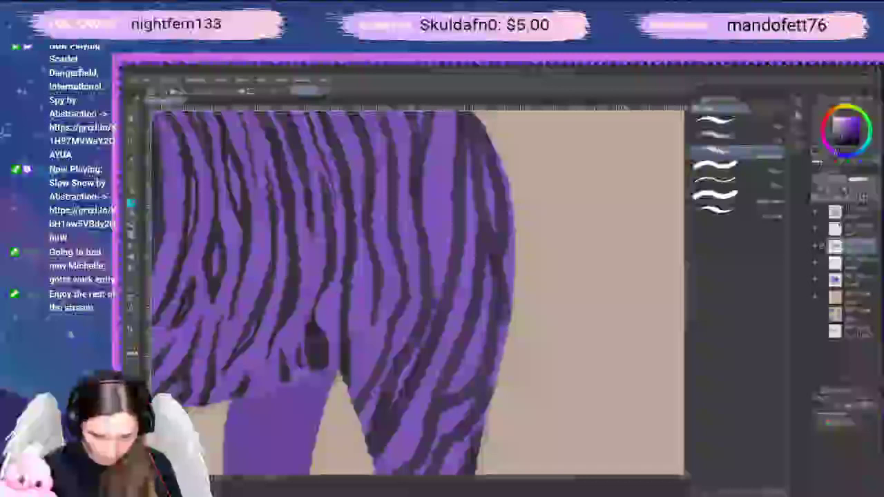
drag(433, 298, 417, 352)
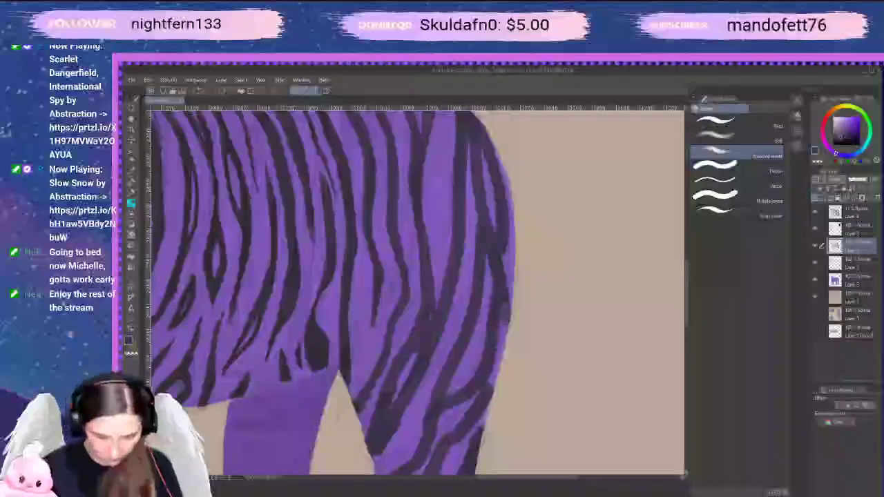
drag(423, 278, 413, 334)
key(ctrl+z)
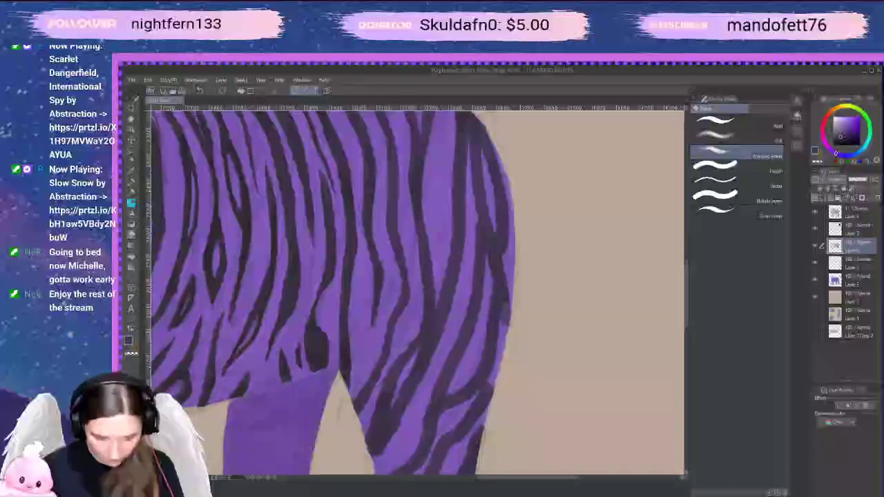
Open up purple gaps between the merged stripes at the front of the hind leg with the kneaded eraser
drag(379, 402, 398, 361)
key(space)
drag(412, 447, 428, 397)
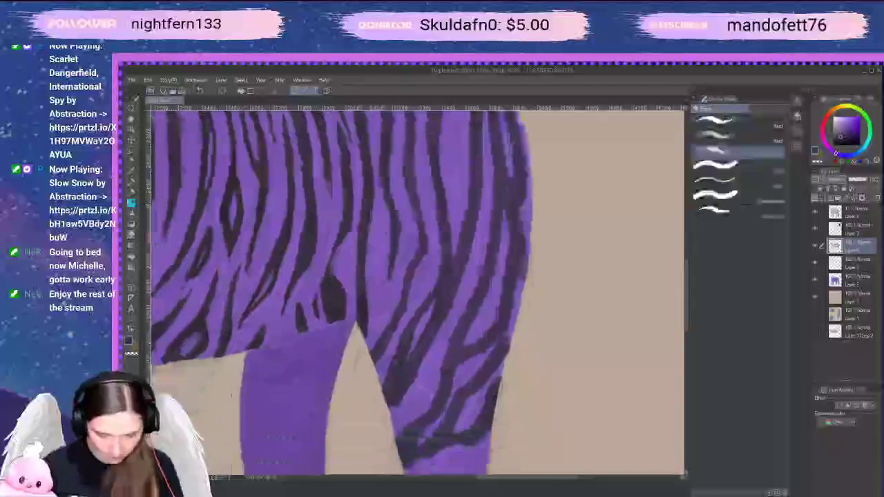
mouse_move(396, 351)
mouse_down()
mouse_move(386, 386)
mouse_move(393, 364)
mouse_up()
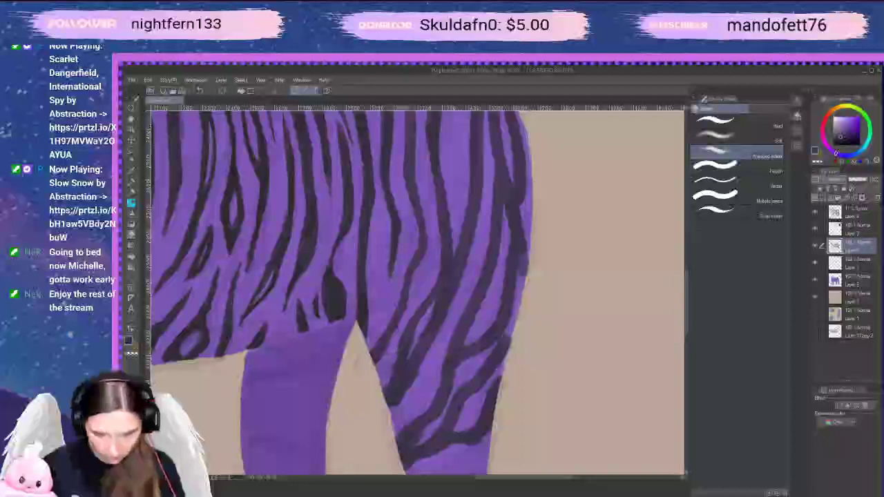
drag(397, 407, 416, 379)
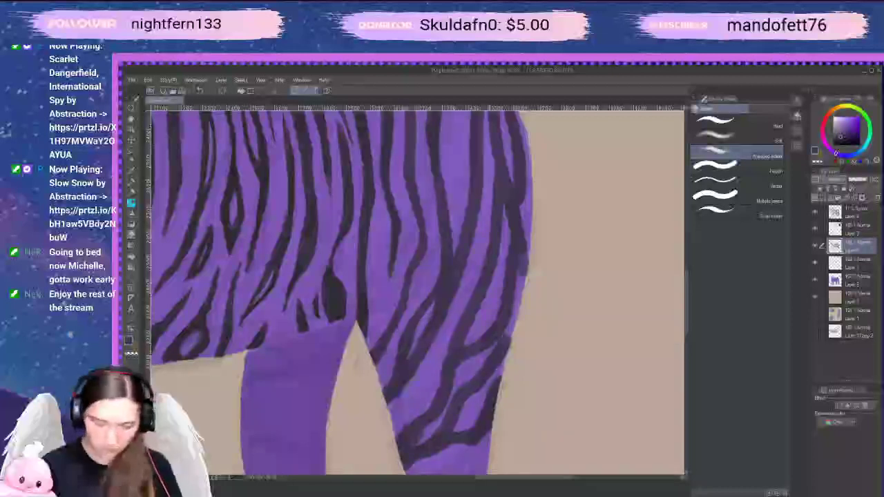
Clean up and slim the edges of the long stripes on the rear haunch with the kneaded eraser
drag(474, 321, 424, 352)
mouse_move(468, 294)
mouse_down()
mouse_move(444, 373)
mouse_move(476, 249)
mouse_move(460, 316)
mouse_up()
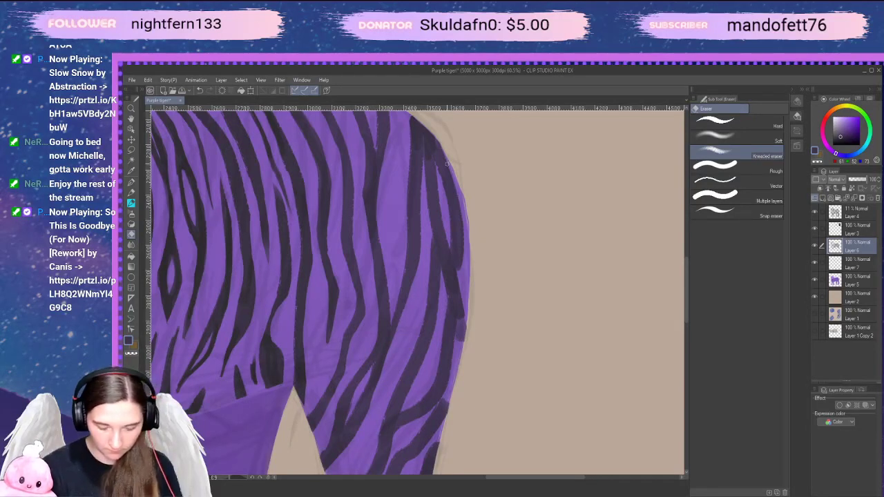
mouse_move(449, 243)
mouse_down()
mouse_move(442, 288)
mouse_move(452, 316)
mouse_up()
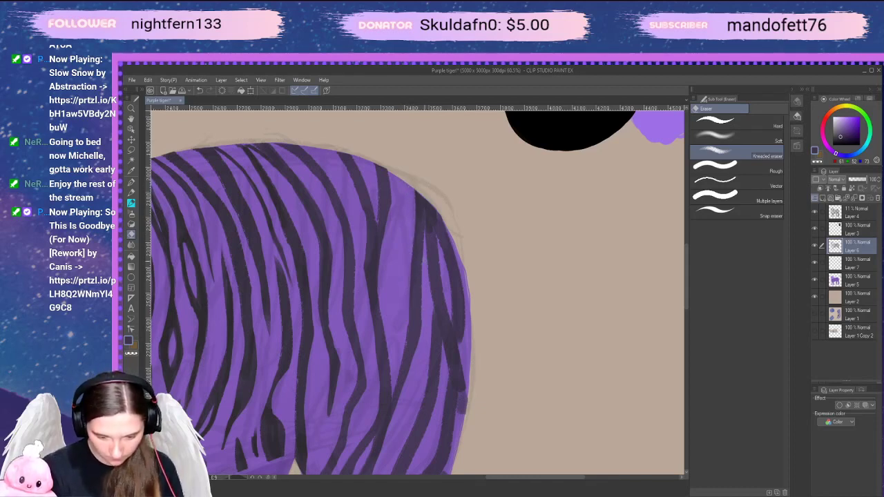
drag(422, 268, 419, 344)
Draw a forked stripe with the design pencil from the rump outline down into the wide purple gap on the upper haunch
key(space)
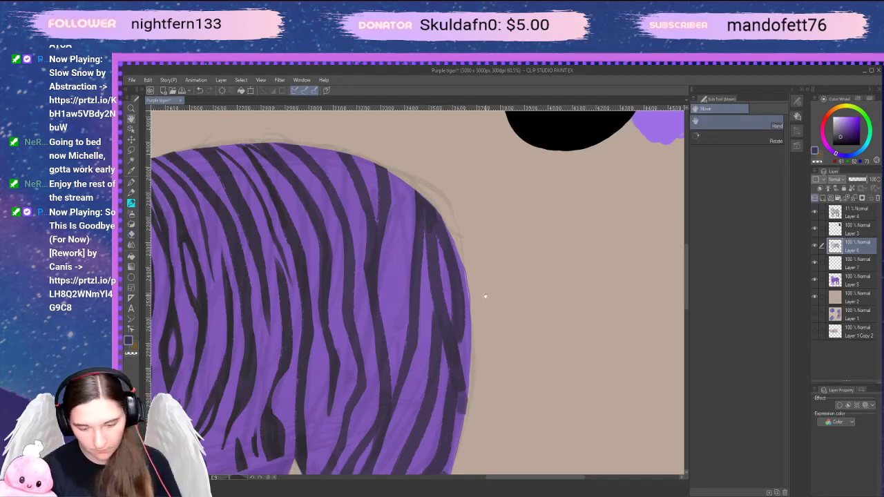
drag(486, 297, 500, 293)
key(p)
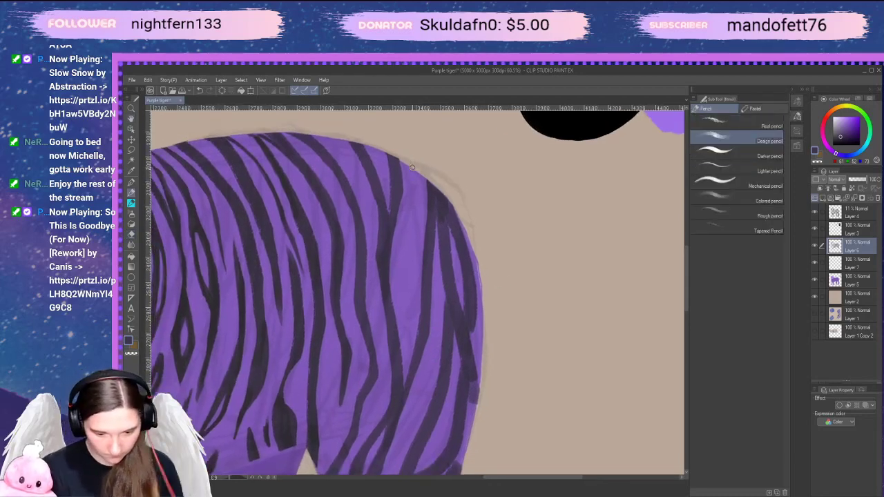
drag(413, 163, 404, 273)
key(ctrl+z)
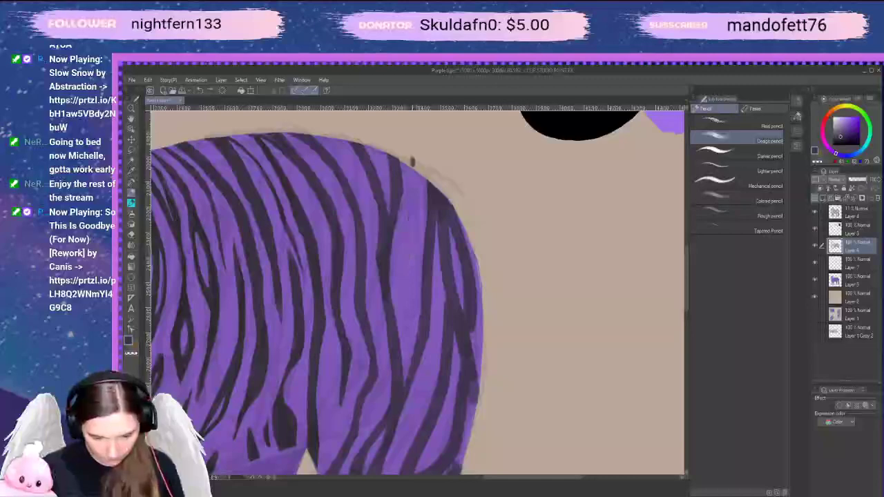
mouse_move(413, 158)
mouse_down()
mouse_move(406, 309)
mouse_move(422, 161)
mouse_up()
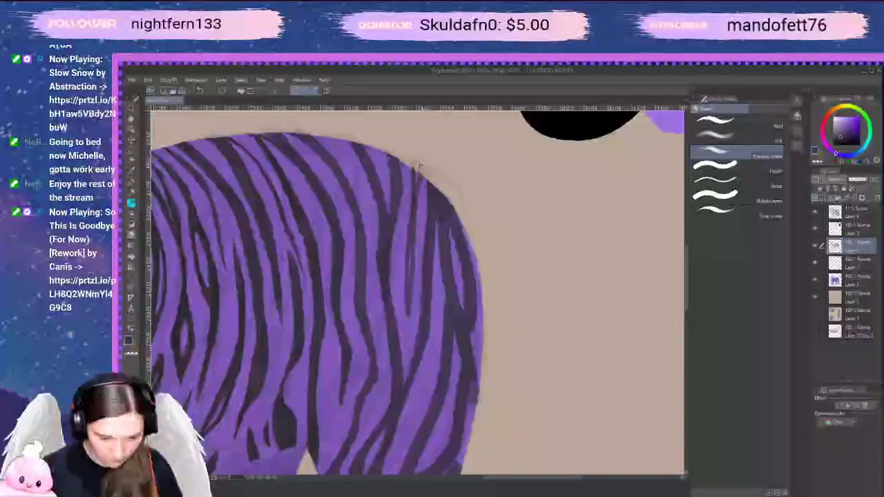
Erase the forked stripe's ends sticking out above the rump outline, and pencil in more of its lower tip
drag(417, 161, 414, 182)
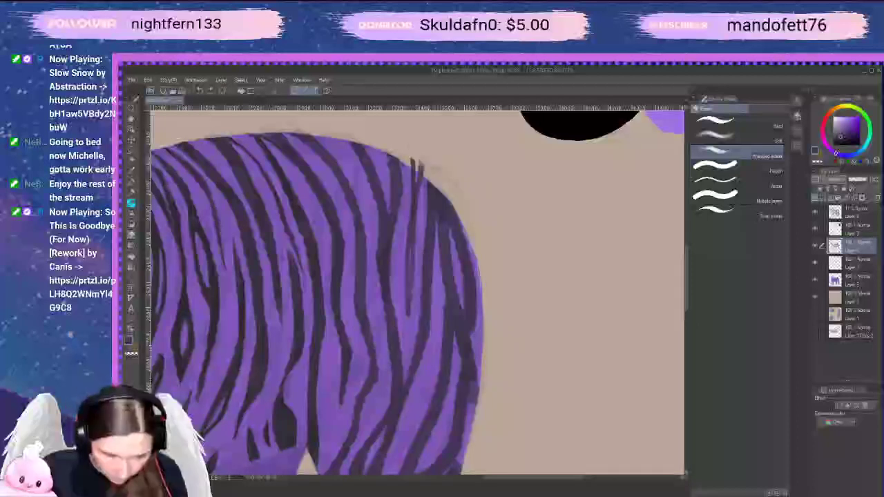
drag(411, 158, 421, 170)
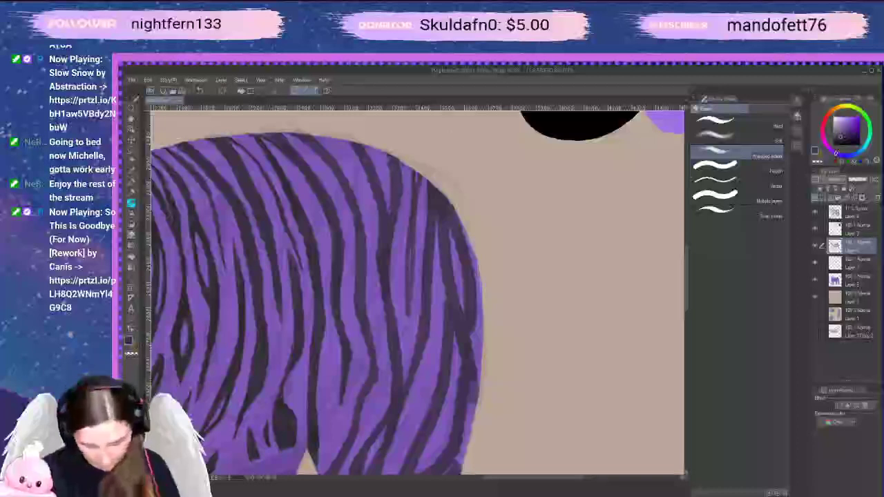
key(p)
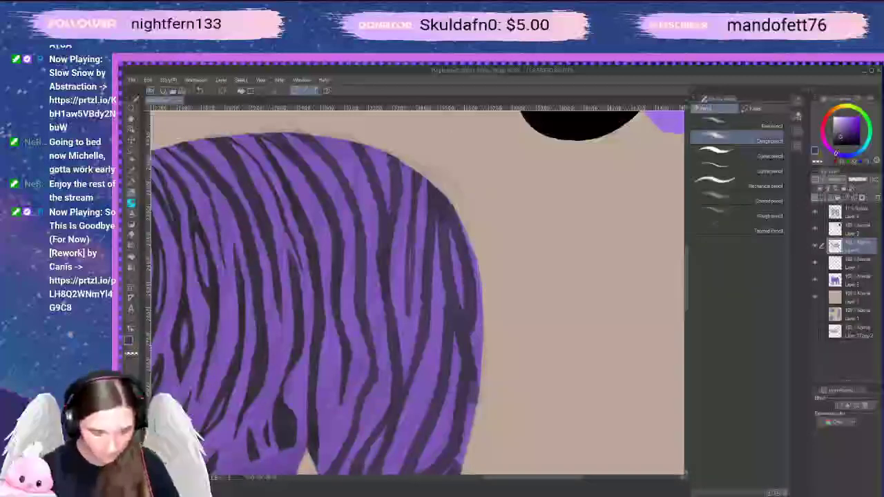
drag(412, 254, 406, 297)
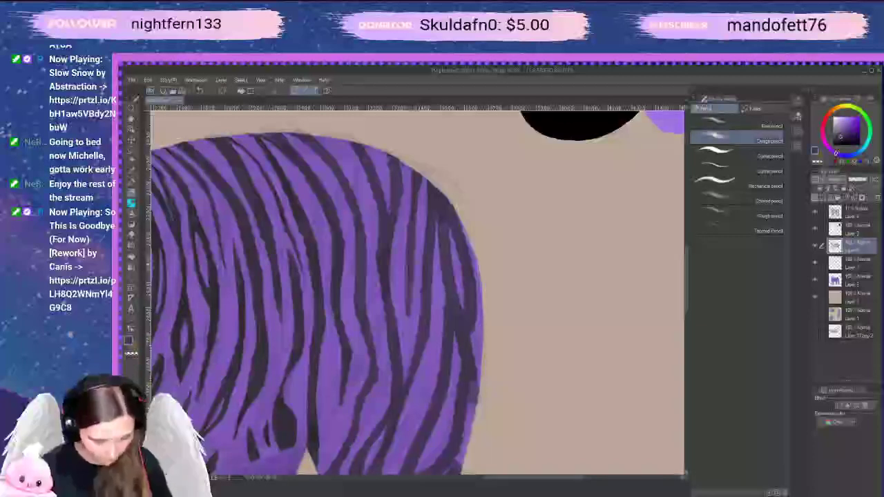
Narrow the lower end of the diagonal stripe at the front of the thigh into a slimmer taper with the kneaded eraser
key(p)
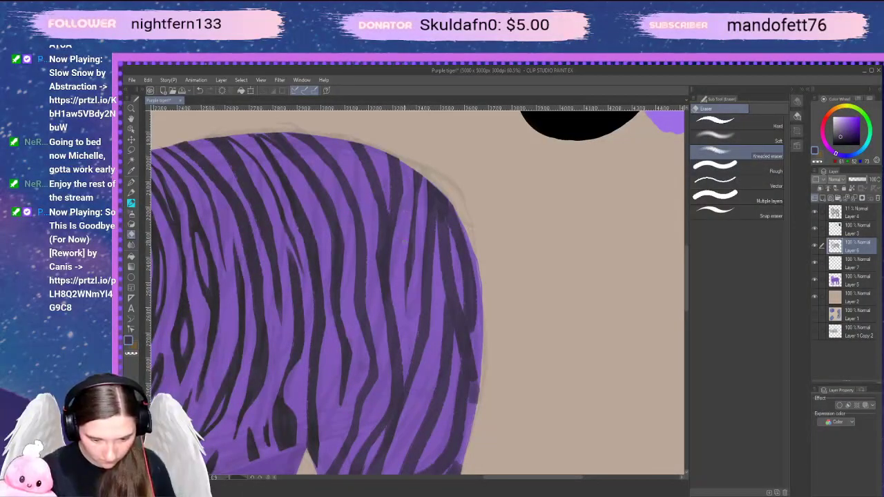
scroll(419, 236, down, 3)
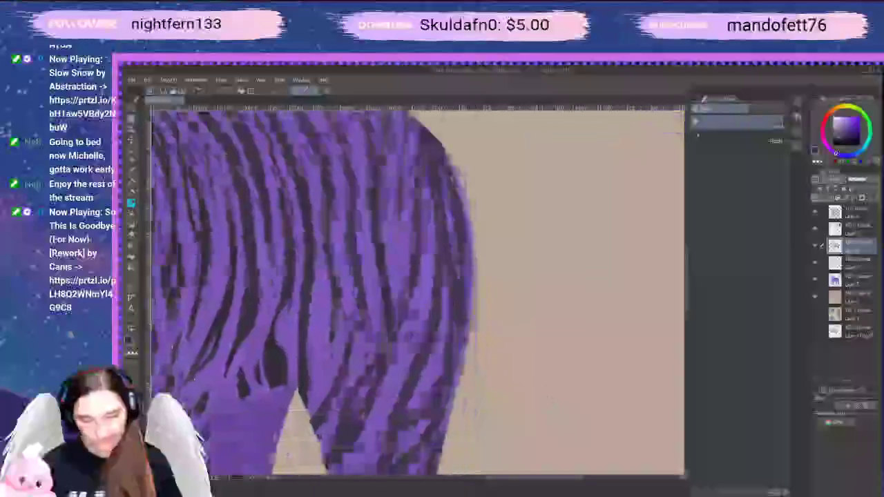
mouse_move(417, 262)
mouse_down()
mouse_move(431, 319)
mouse_move(422, 266)
mouse_up()
mouse_move(493, 361)
mouse_down()
mouse_move(506, 309)
mouse_move(531, 285)
mouse_up()
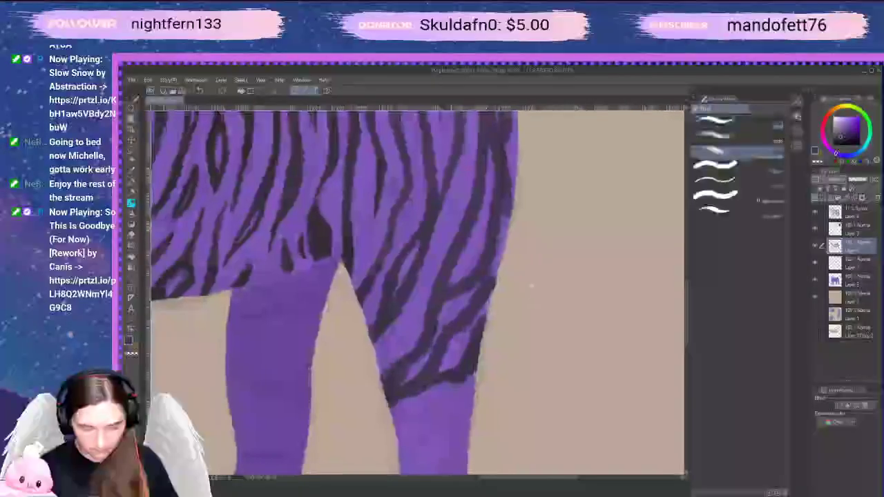
drag(376, 341, 403, 299)
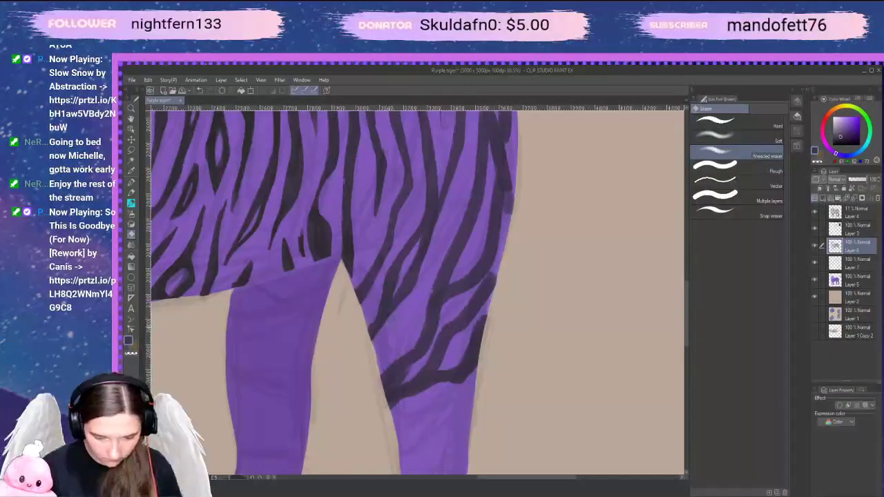
drag(381, 327, 410, 290)
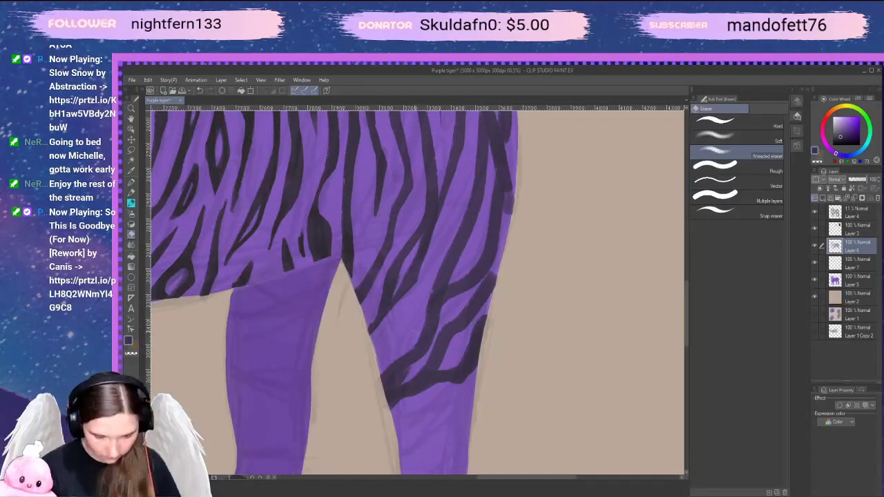
Draw a thick diagonal stripe with the pen across the front of the hind leg, in the gap above the lowest branching stripes
key(p)
mouse_move(377, 340)
mouse_down()
mouse_move(374, 350)
mouse_move(414, 307)
mouse_up()
mouse_move(370, 365)
mouse_down()
mouse_move(417, 301)
mouse_move(395, 331)
mouse_up()
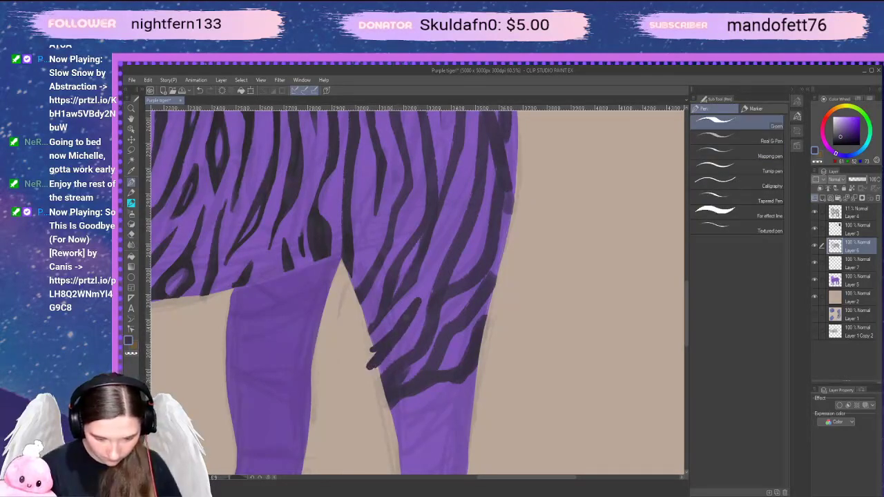
drag(423, 291, 361, 366)
drag(403, 307, 398, 316)
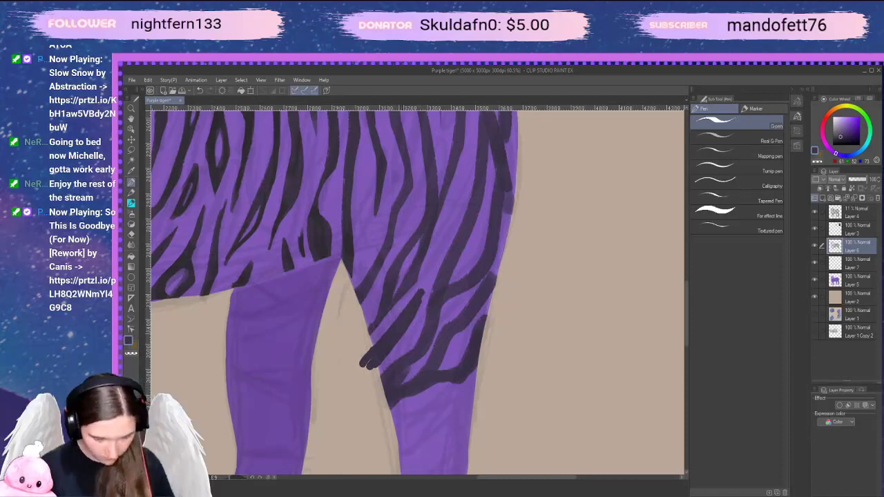
Erase the new diagonal stripe's overhang in front of the hind leg and narrow its upper end to a slim taper with the kneaded eraser
key(e)
mouse_move(364, 366)
mouse_down()
mouse_move(361, 342)
mouse_move(362, 372)
mouse_move(359, 358)
mouse_move(368, 376)
mouse_move(361, 347)
mouse_move(376, 387)
mouse_move(376, 364)
mouse_up()
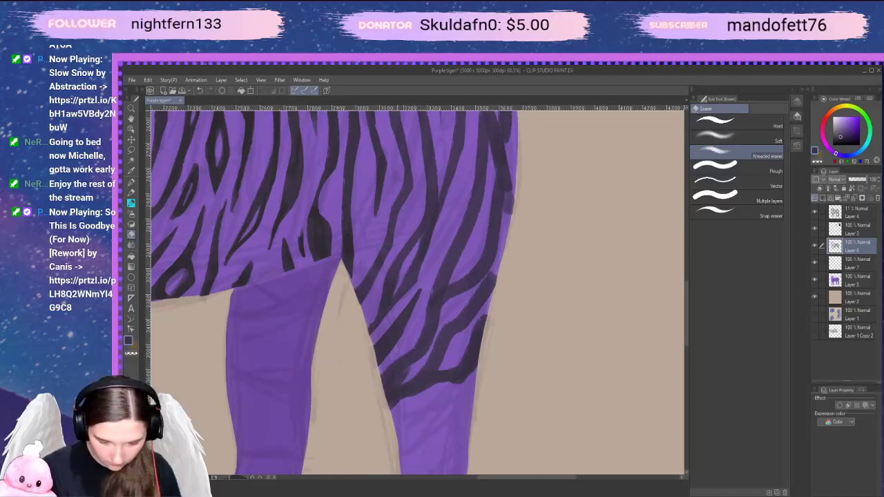
drag(414, 308, 417, 288)
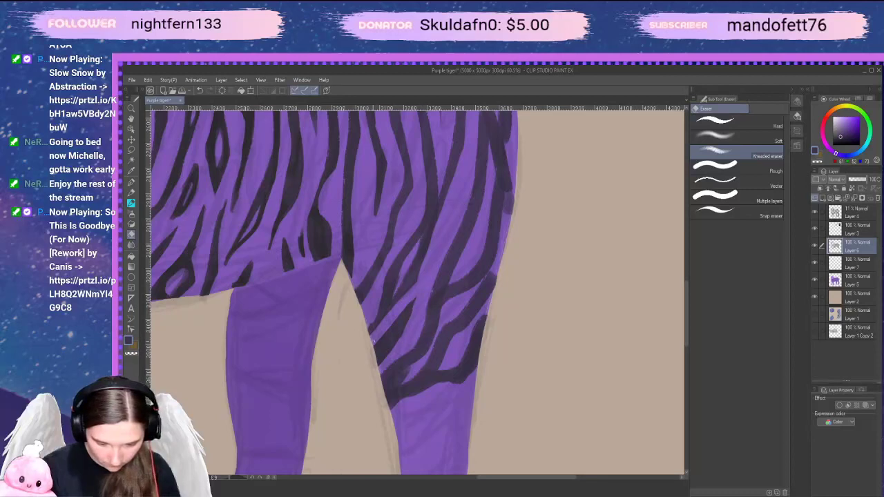
drag(374, 341, 417, 295)
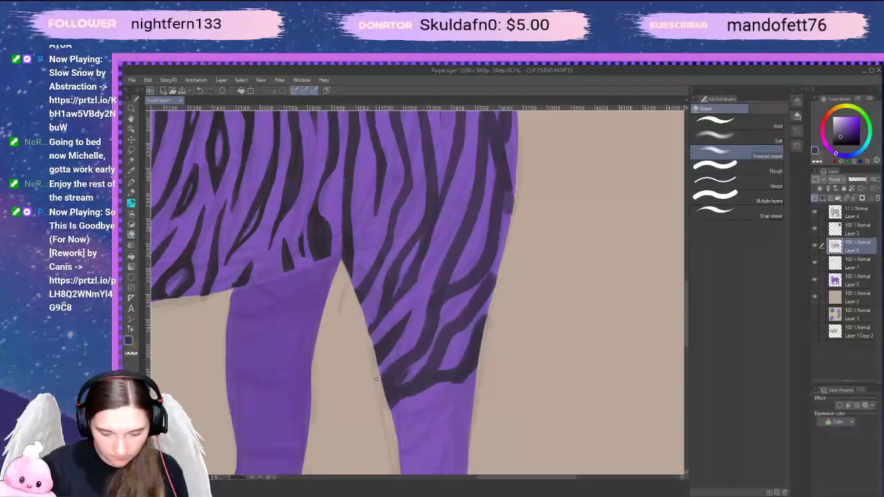
Thin the edges of the lowest branching stripe near the front of the hind leg with the kneaded eraser
mouse_move(380, 377)
mouse_down()
mouse_move(414, 348)
mouse_move(385, 370)
mouse_up()
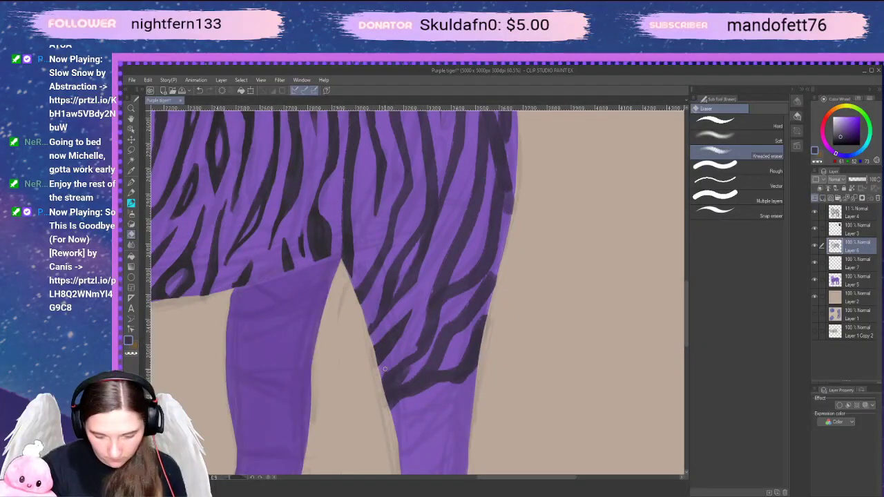
key(ctrl+z)
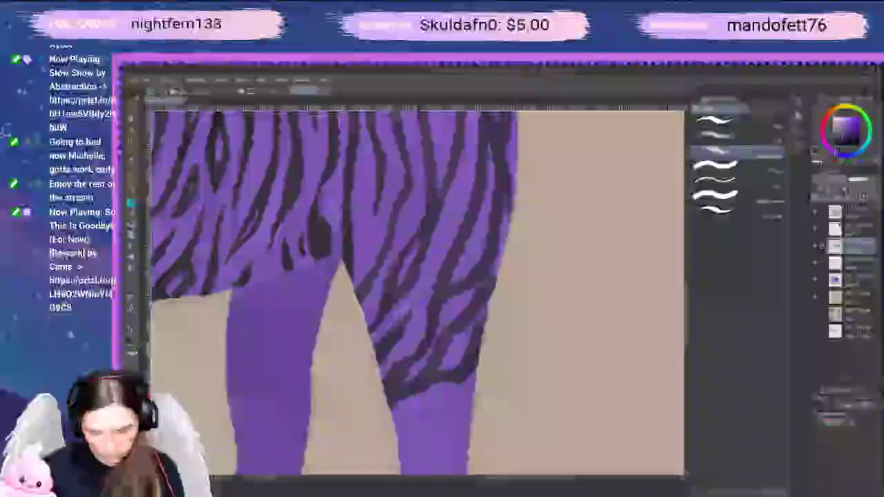
drag(404, 380, 412, 366)
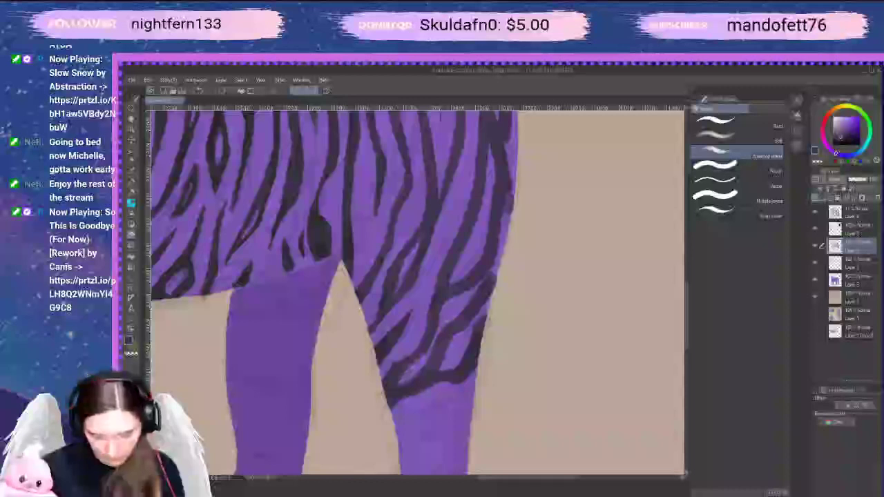
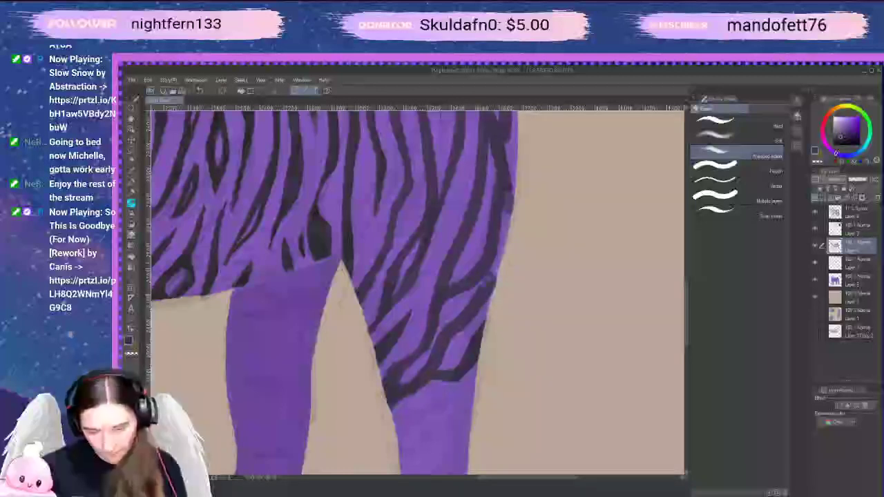
Trim the blunt stripe ends along the back outline of the thigh and haunch with the kneaded eraser
drag(486, 280, 493, 275)
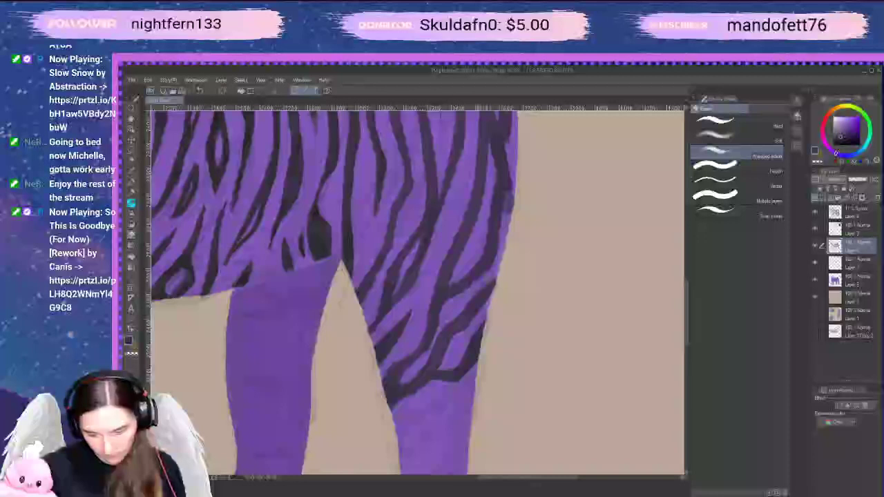
drag(543, 303, 525, 344)
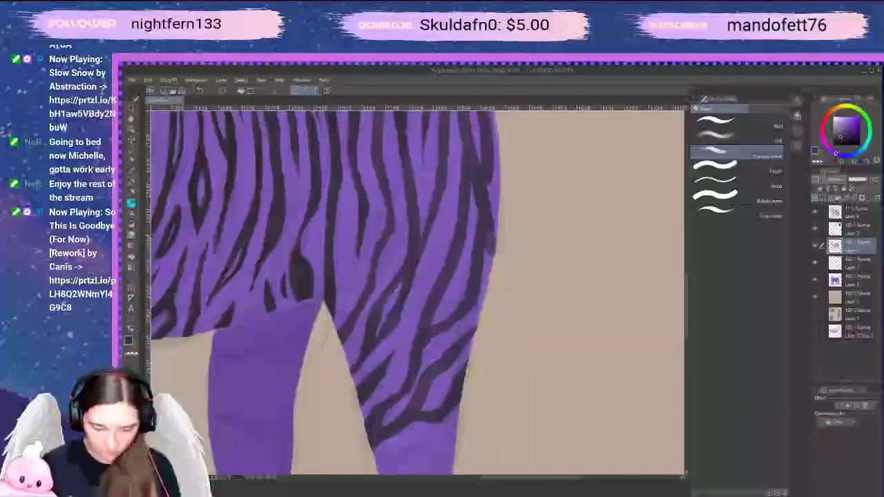
drag(473, 308, 497, 215)
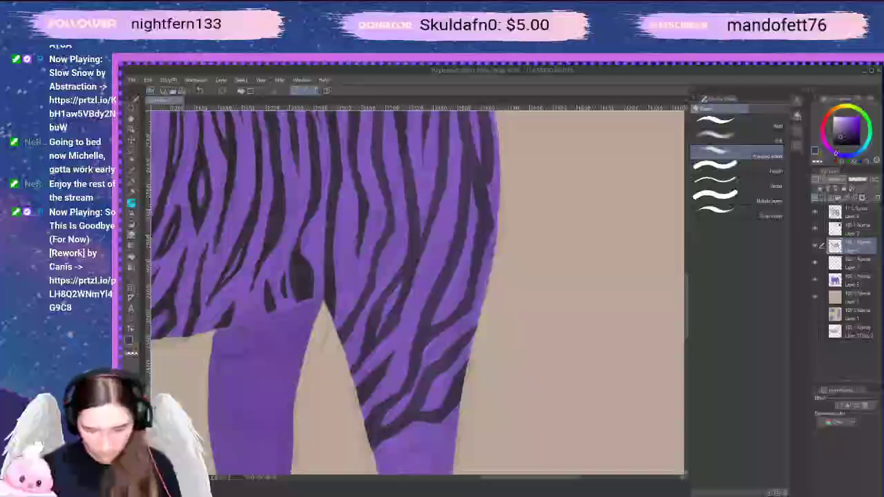
Extend the rearmost haunch stripe downward to the back outline with the design pencil, and erase its tip beyond the outline
drag(543, 187, 518, 260)
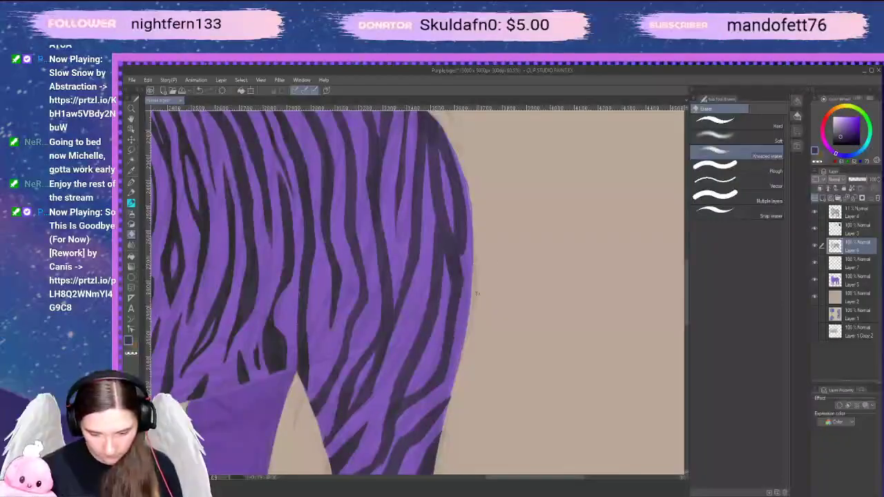
drag(493, 297, 509, 369)
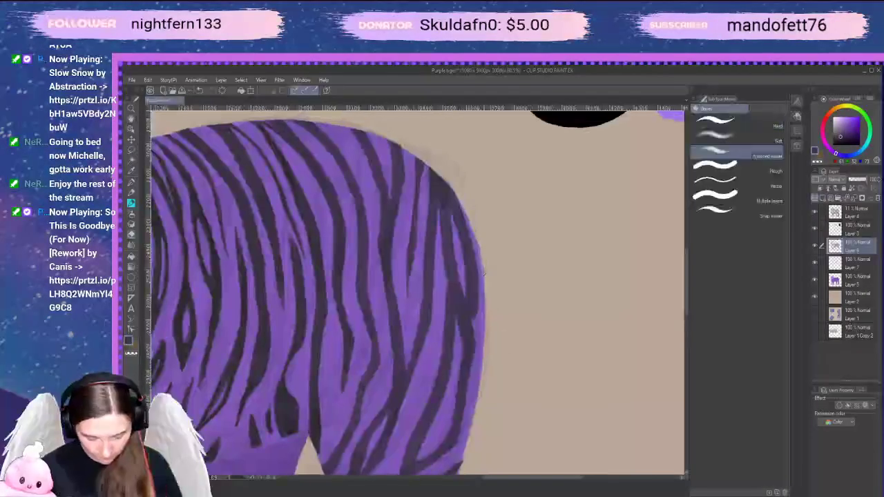
key(p)
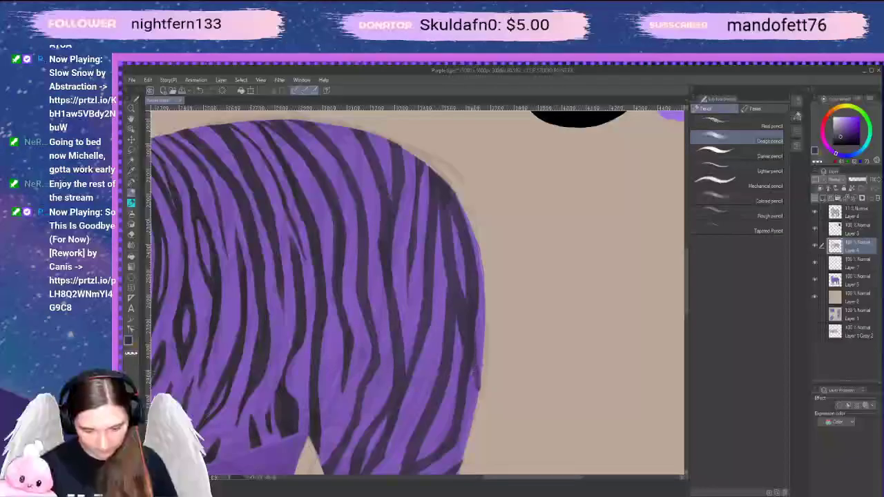
drag(478, 379, 480, 400)
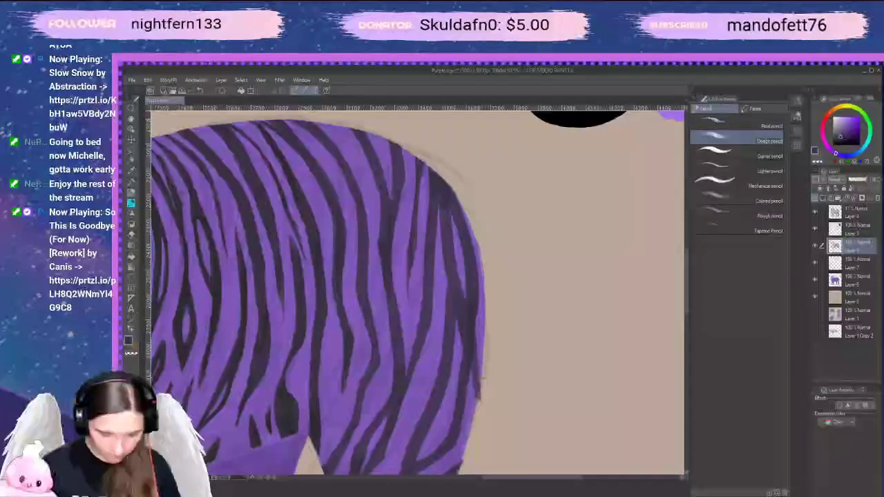
key(e)
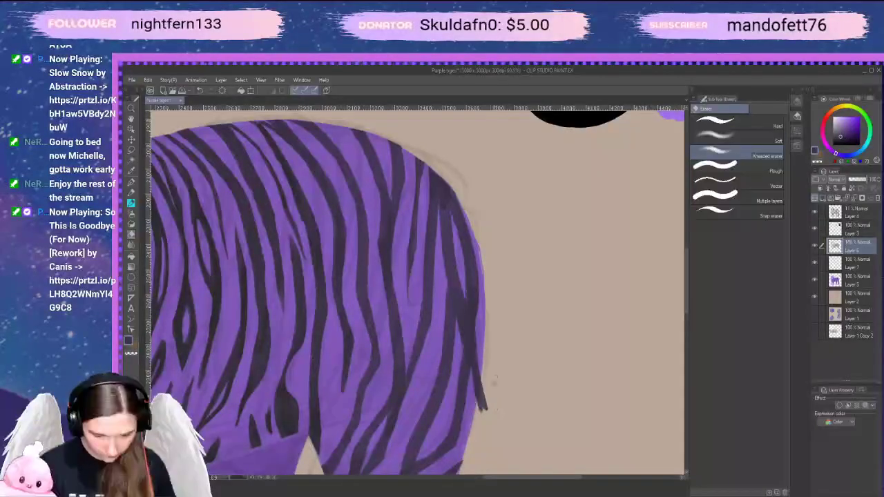
mouse_move(489, 401)
mouse_down()
mouse_move(484, 409)
mouse_move(482, 387)
mouse_move(481, 407)
mouse_up()
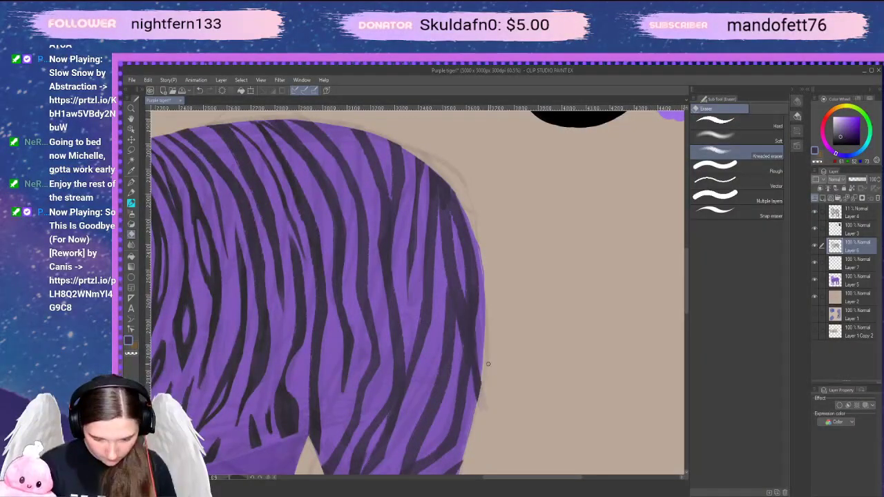
Refine the outer edge of the rearmost haunch stripe with the kneaded eraser, tapering its lower part along the back outline
drag(551, 310, 560, 258)
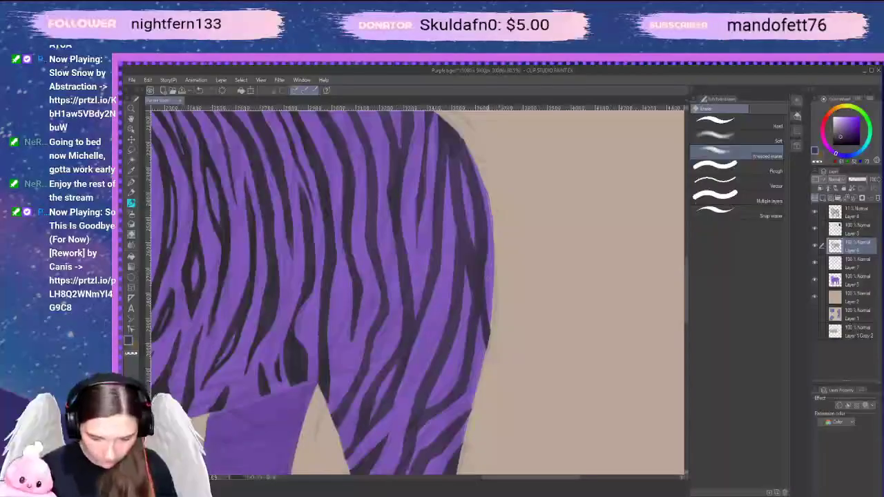
drag(483, 271, 485, 288)
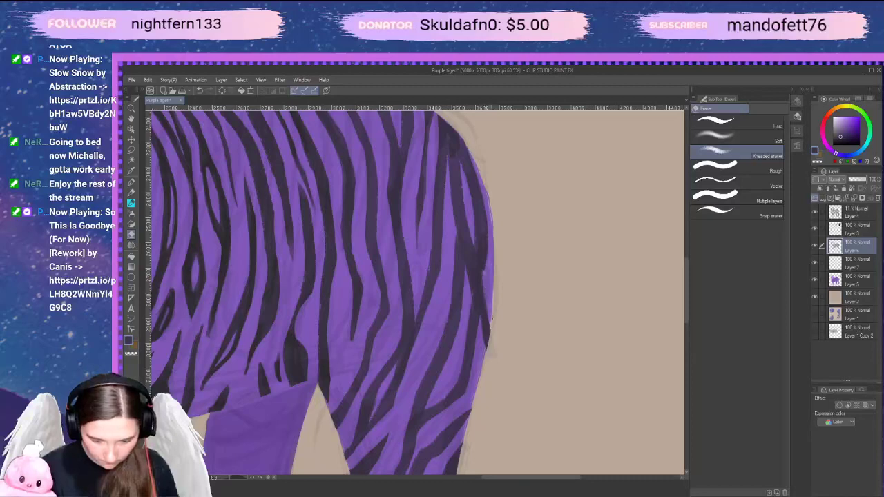
drag(491, 318, 483, 255)
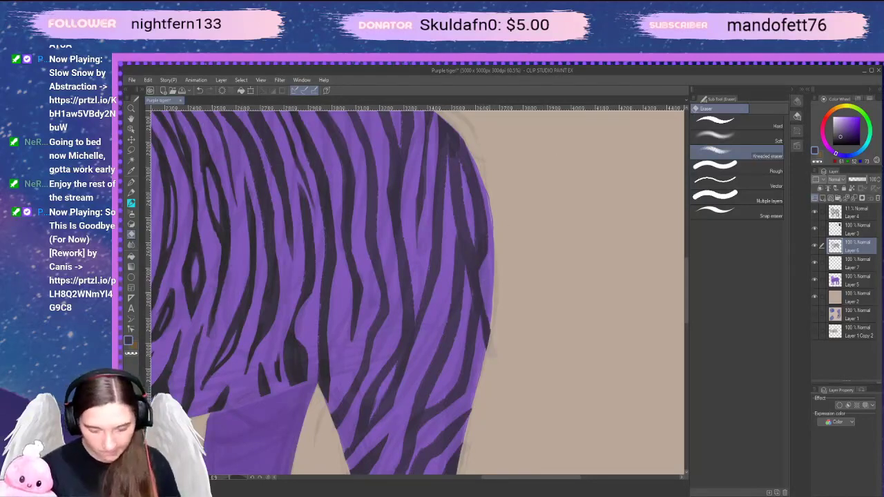
Draw a thick curved stripe with the design pencil across the hind leg, just below the lowest branching stripes
scroll(494, 309, up, 3)
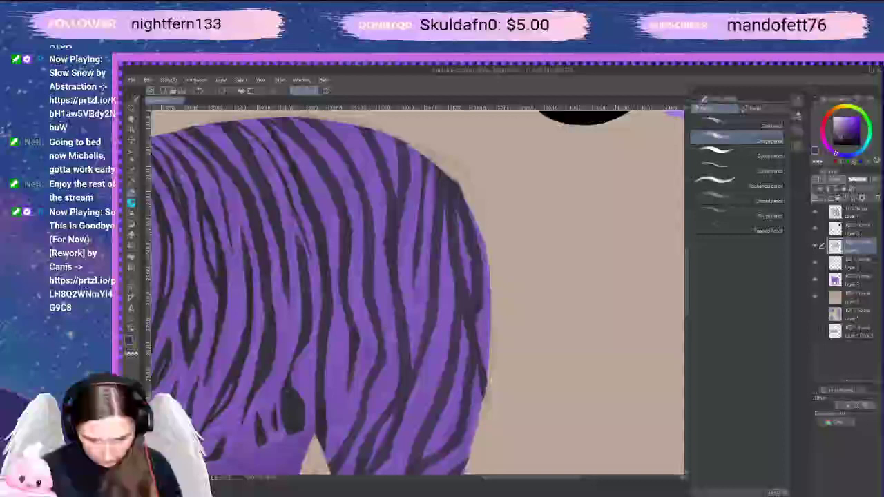
key(e)
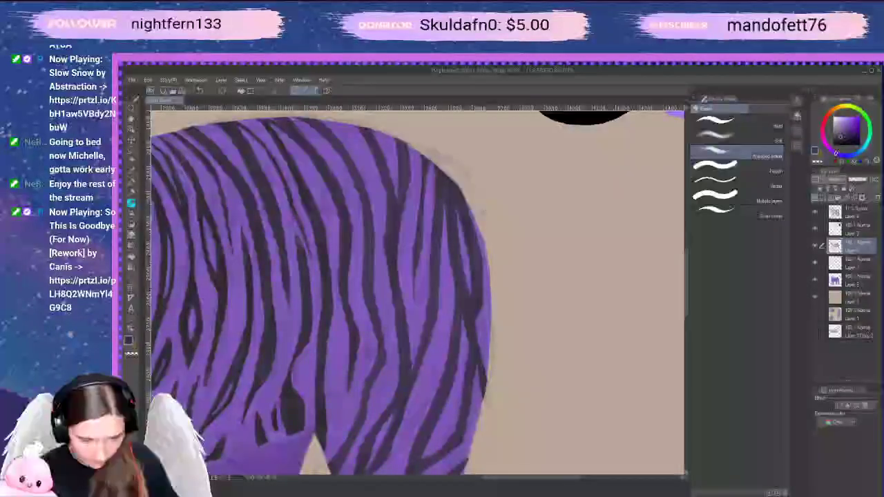
key(space)
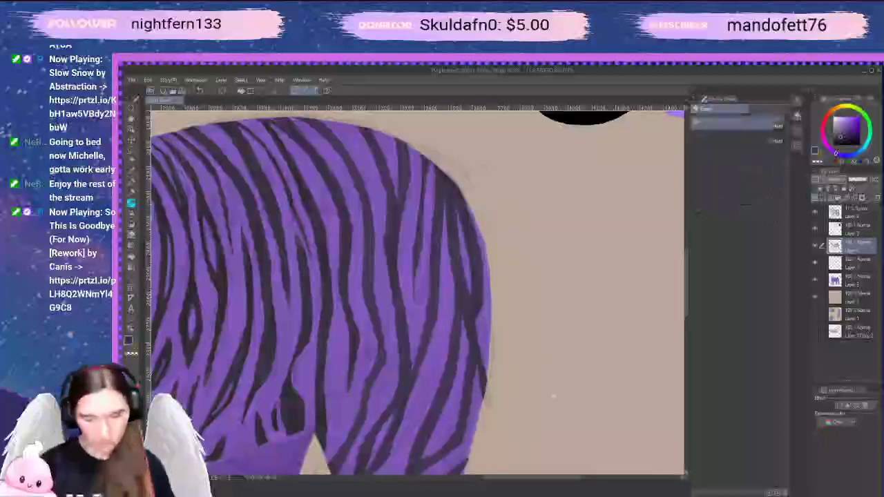
drag(558, 397, 653, 173)
mouse_move(598, 354)
mouse_down()
mouse_move(565, 334)
mouse_move(579, 330)
mouse_up()
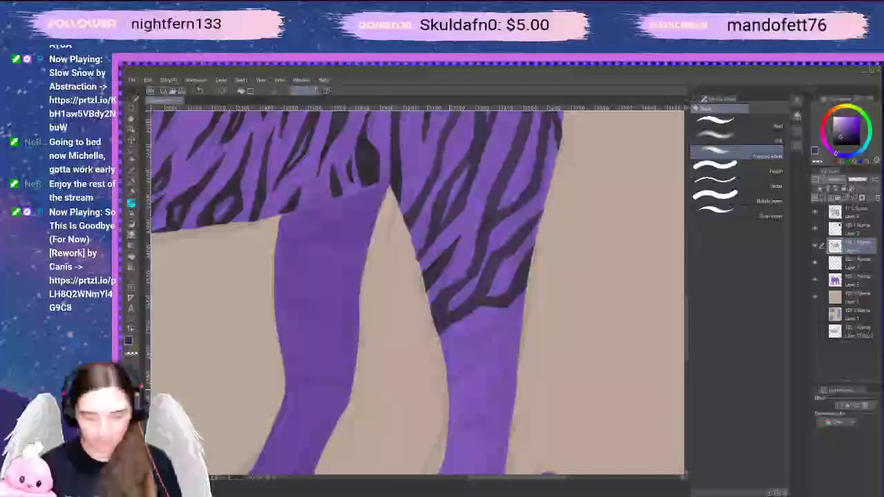
key(space)
mouse_move(410, 429)
mouse_down()
mouse_move(478, 347)
mouse_move(510, 373)
mouse_move(535, 339)
mouse_up()
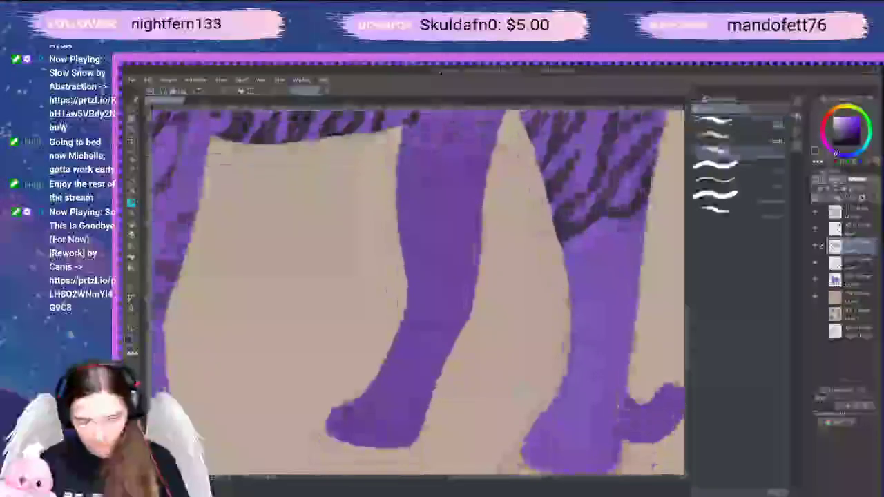
key(space)
drag(536, 375, 485, 406)
key(e)
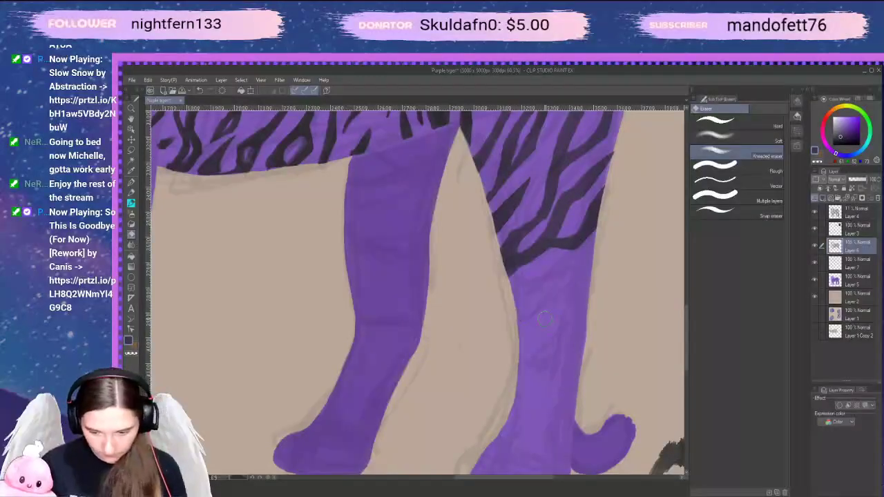
key(p)
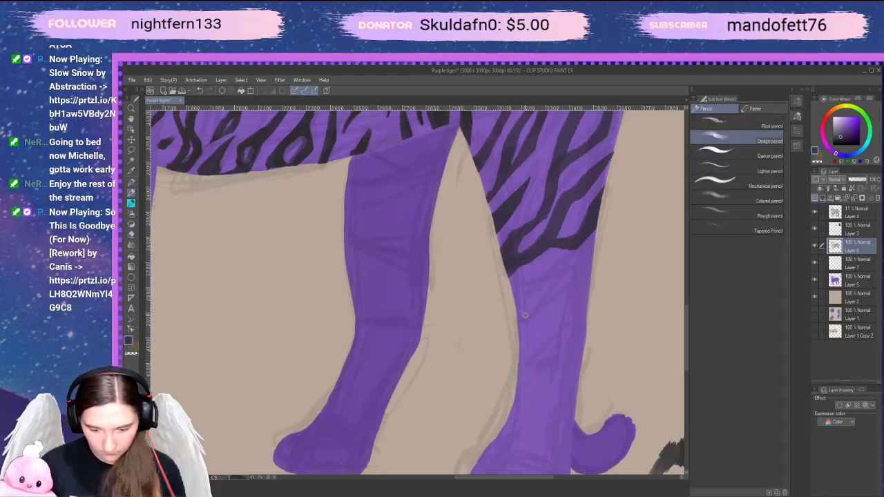
drag(512, 314, 556, 330)
key(ctrl+z)
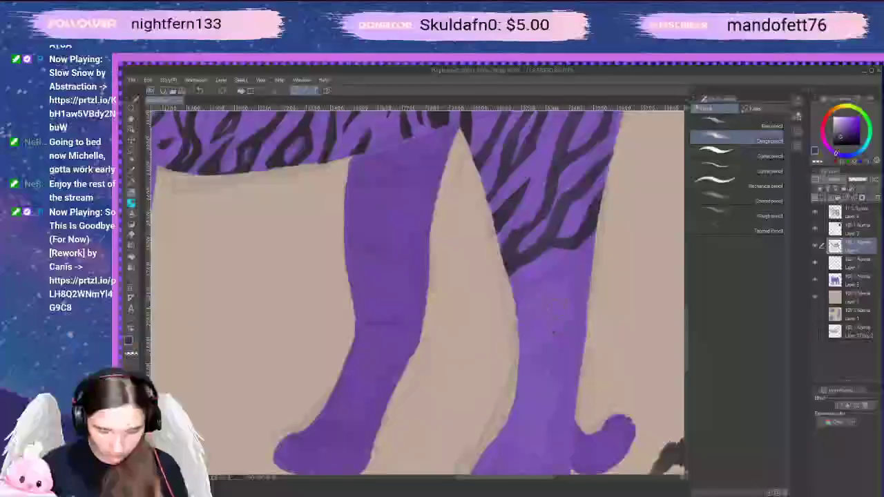
mouse_move(507, 303)
mouse_down()
mouse_move(546, 310)
mouse_move(605, 269)
mouse_up()
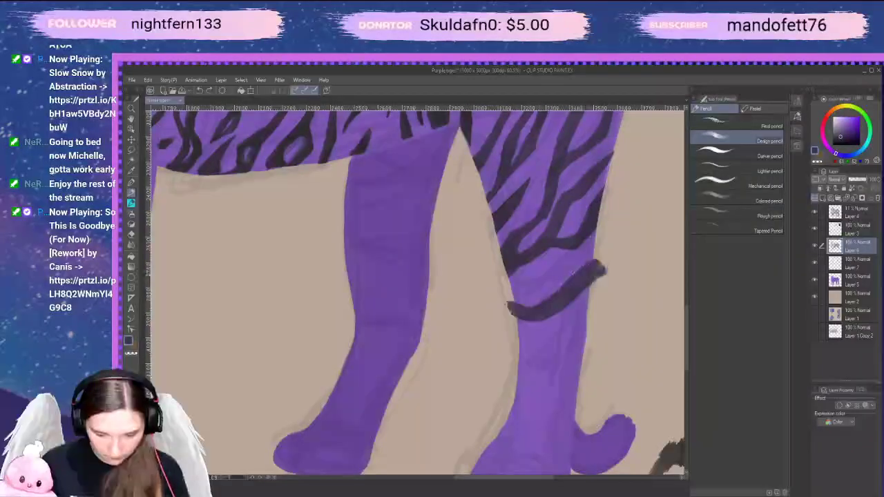
mouse_move(508, 311)
mouse_down()
mouse_move(556, 315)
mouse_move(606, 270)
mouse_up()
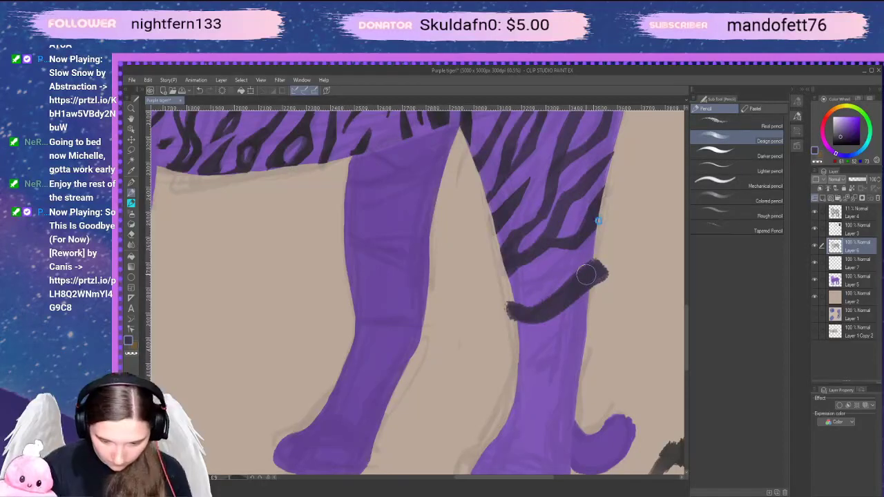
Pencil a link along the back of the hind leg joining the curved stripe to the one above, and erase its overhang beyond the outline
mouse_move(598, 221)
mouse_down()
mouse_move(594, 265)
mouse_move(602, 215)
mouse_move(607, 242)
mouse_move(607, 231)
mouse_up()
drag(600, 276, 597, 288)
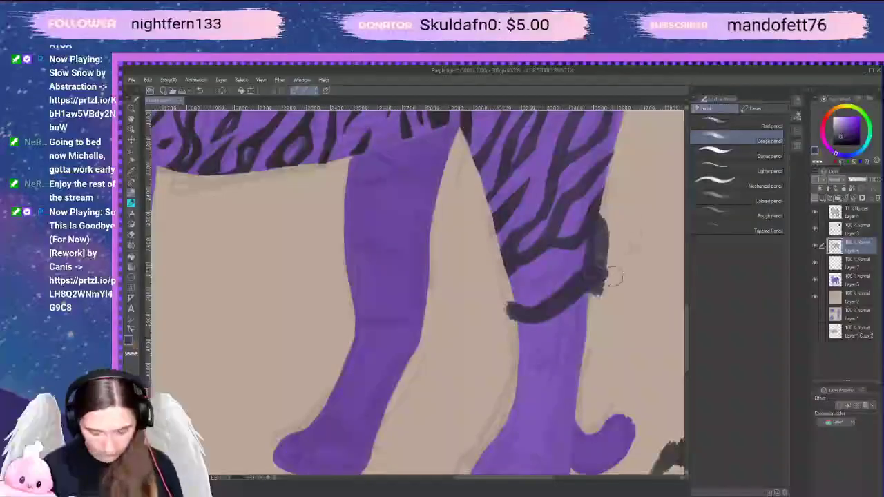
key(e)
mouse_move(622, 228)
mouse_down()
mouse_move(608, 261)
mouse_move(610, 203)
mouse_move(602, 307)
mouse_up()
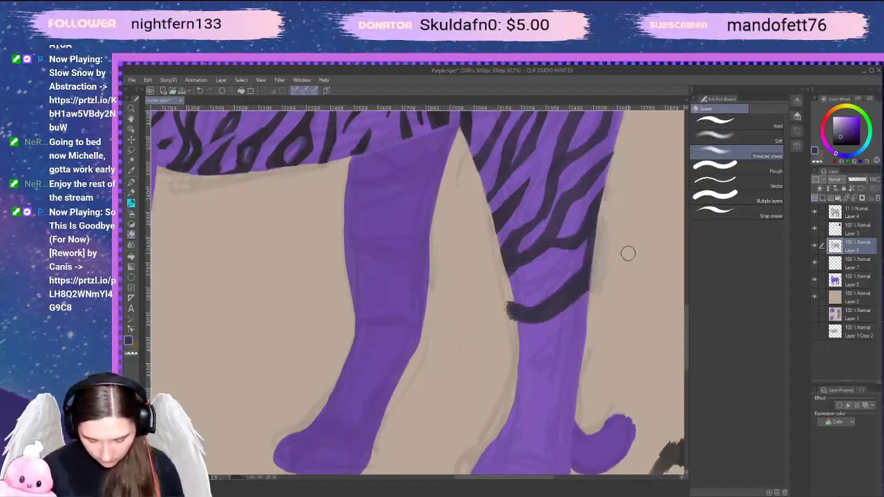
mouse_move(595, 266)
mouse_down()
mouse_move(604, 263)
mouse_move(596, 281)
mouse_move(603, 274)
mouse_up()
Cut a thin lengthwise gap through the curved hind-leg stripe with a smaller kneaded eraser, and switch to the pen
key([)
key([)
key([)
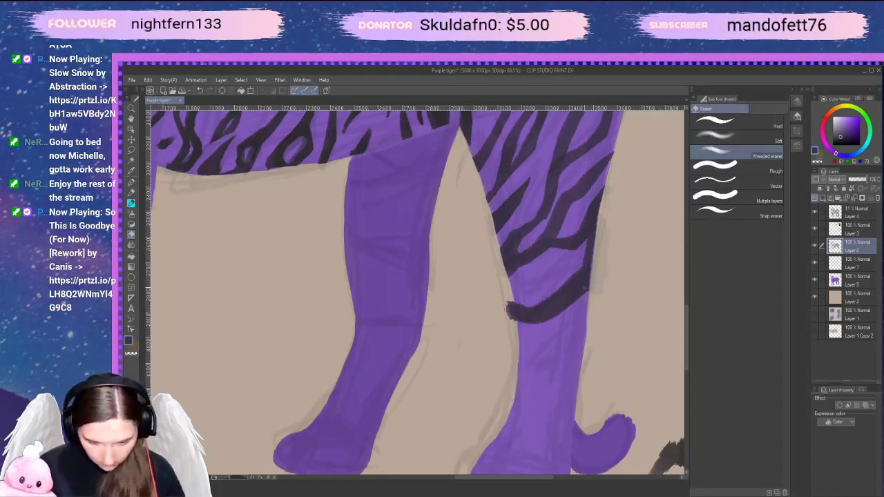
mouse_move(584, 279)
mouse_down()
mouse_move(558, 303)
mouse_move(529, 313)
mouse_up()
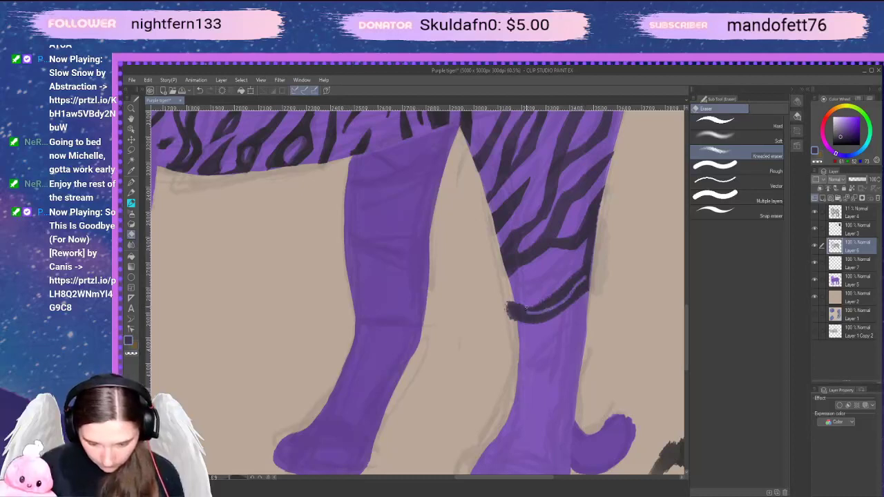
key(ctrl+z)
drag(585, 277, 524, 313)
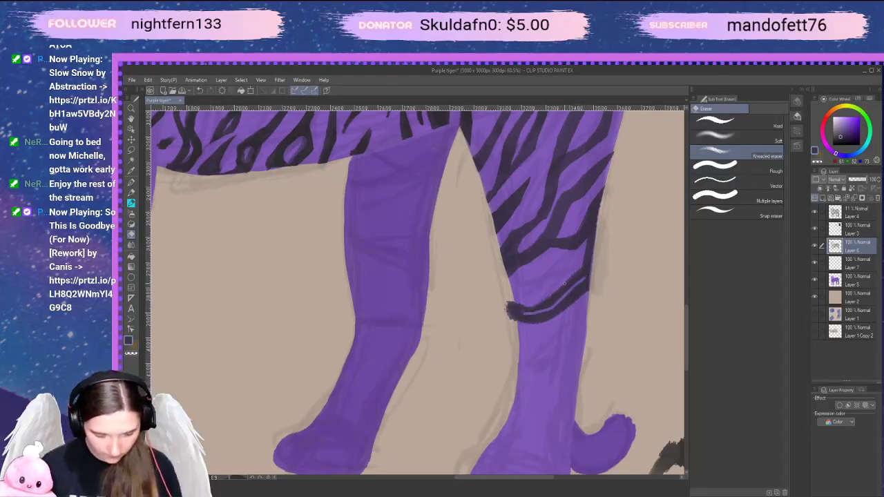
key(p)
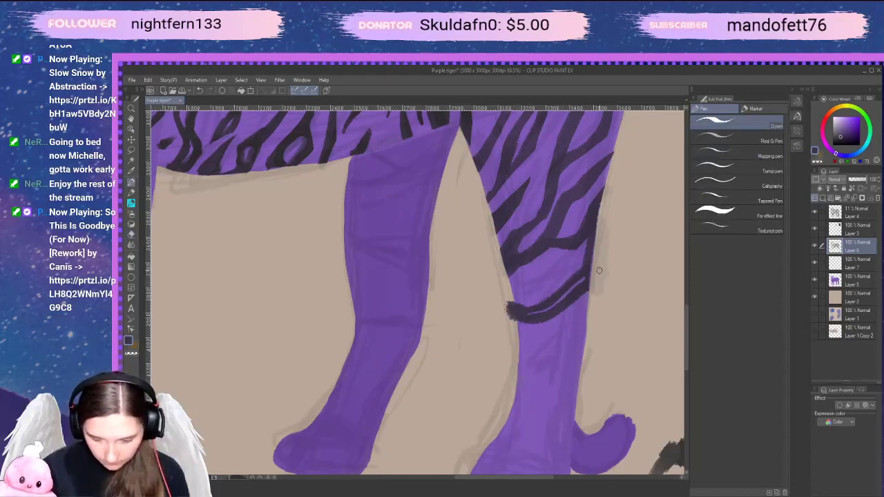
Thicken the rear part of the curved hind-leg stripe with the pen and erase its overhang beyond the leg's front outline
drag(550, 303, 586, 275)
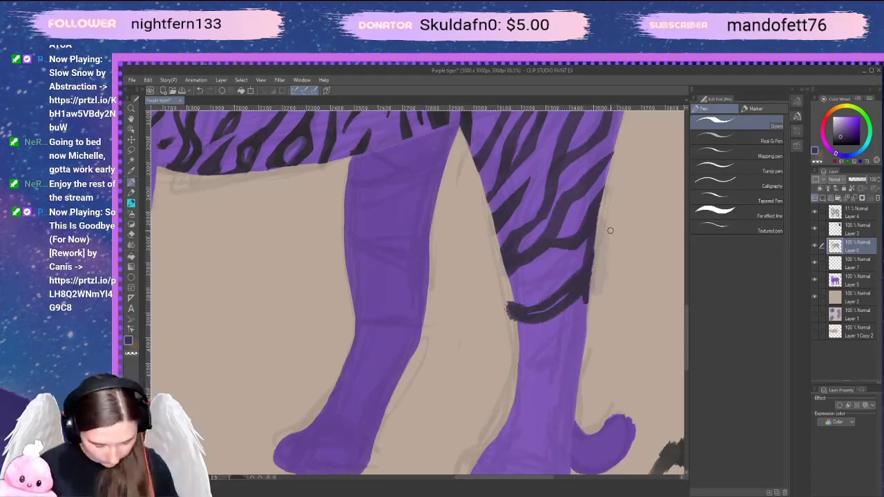
key(e)
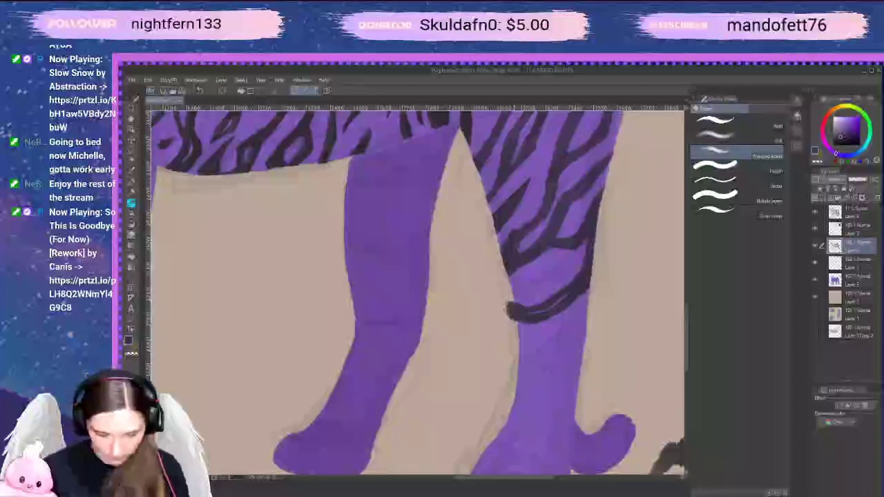
mouse_move(506, 300)
mouse_down()
mouse_move(506, 319)
mouse_move(511, 299)
mouse_move(516, 320)
mouse_up()
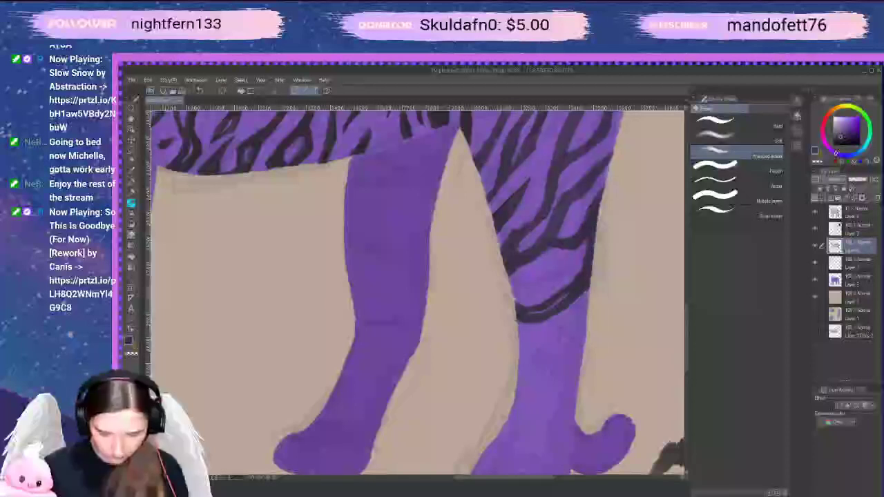
Pencil a short stripe down the back edge of the lower hind leg, and trim and shape it with the kneaded eraser
key(space)
mouse_move(609, 388)
mouse_down()
mouse_move(619, 370)
mouse_move(623, 379)
mouse_up()
key(b)
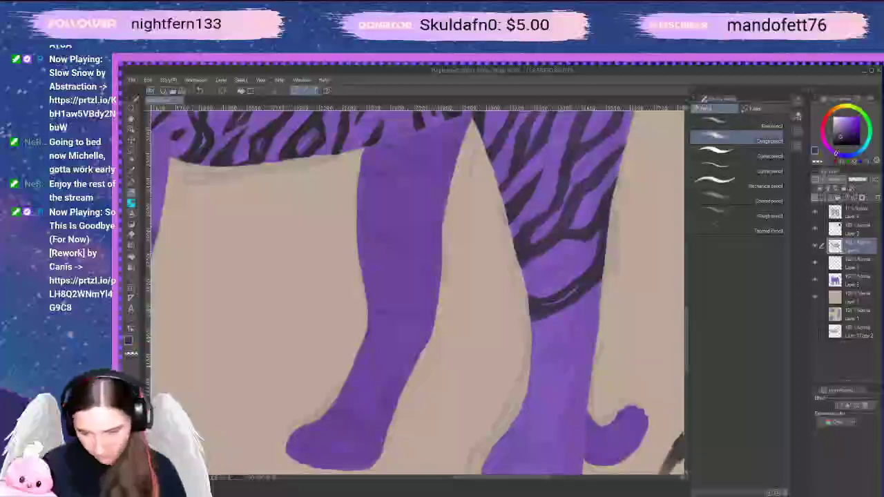
drag(599, 384, 611, 360)
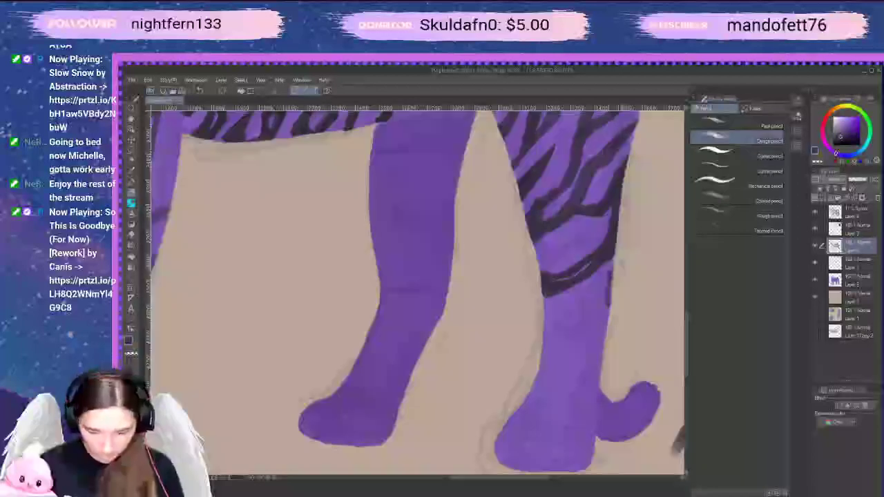
drag(611, 272, 603, 337)
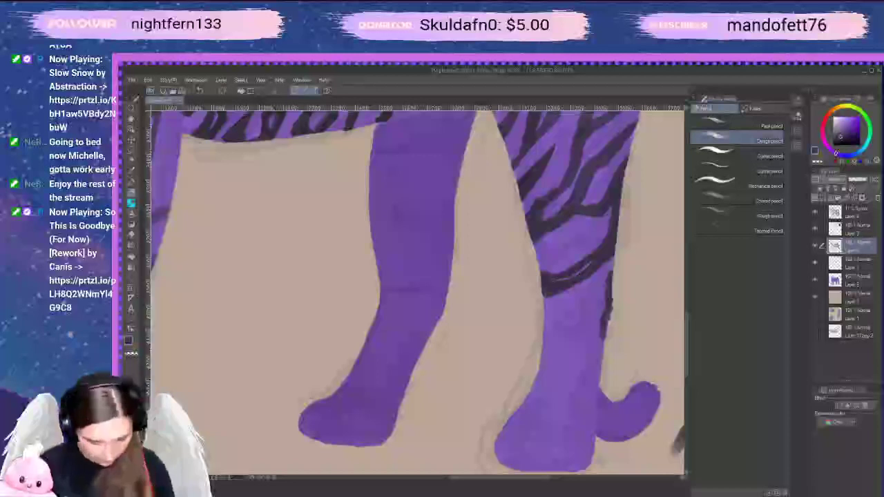
key(e)
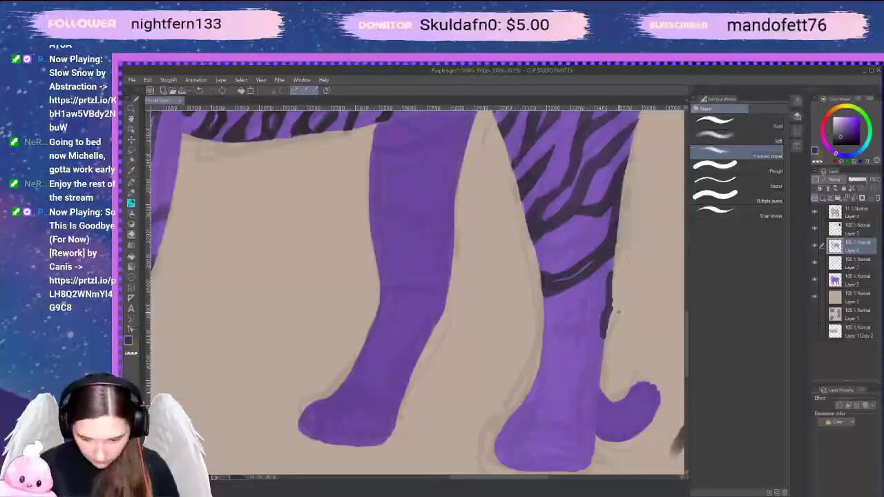
drag(612, 311, 615, 275)
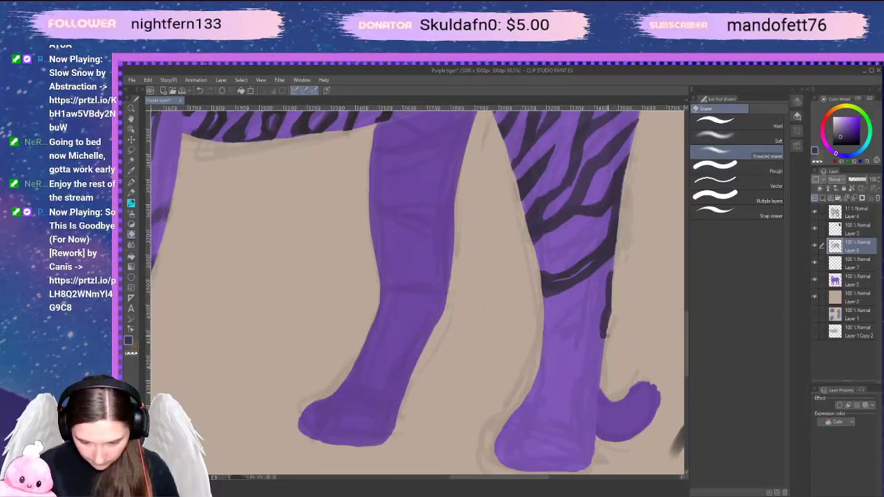
drag(602, 319, 603, 352)
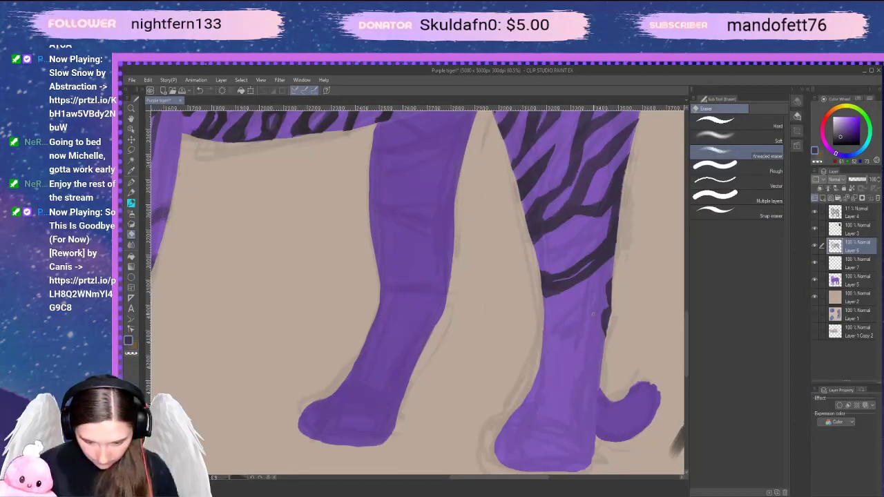
Draw two curved stripes across the hind ankle, a diagonal stripe on the paw and two toe spots with the design pencil
key(p)
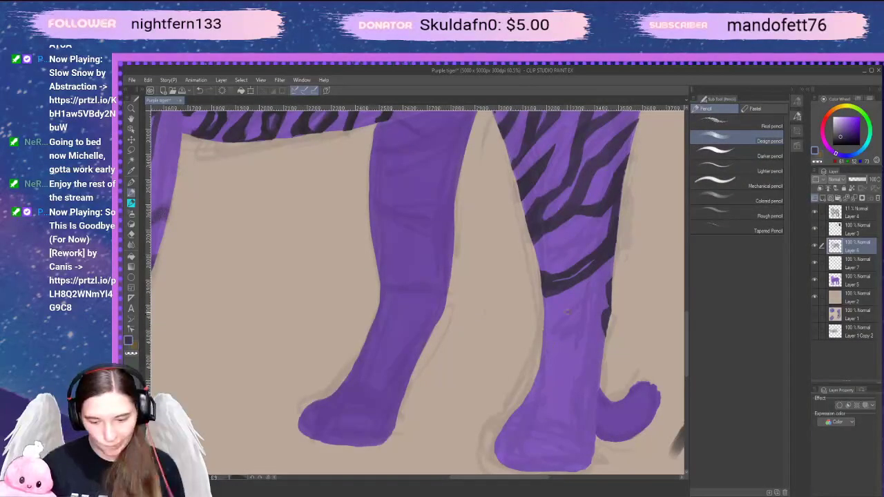
mouse_move(544, 330)
mouse_down()
mouse_move(573, 350)
mouse_move(594, 349)
mouse_up()
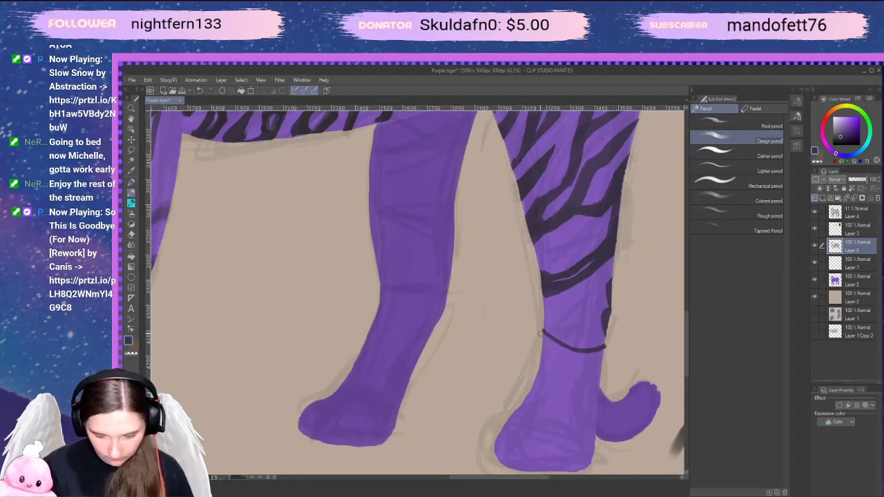
mouse_move(543, 338)
mouse_down()
mouse_move(568, 362)
mouse_move(559, 349)
mouse_move(578, 356)
mouse_move(542, 339)
mouse_move(602, 356)
mouse_move(547, 339)
mouse_move(604, 364)
mouse_move(614, 347)
mouse_move(552, 348)
mouse_move(611, 358)
mouse_move(620, 345)
mouse_move(606, 383)
mouse_move(600, 377)
mouse_move(549, 397)
mouse_move(510, 367)
mouse_up()
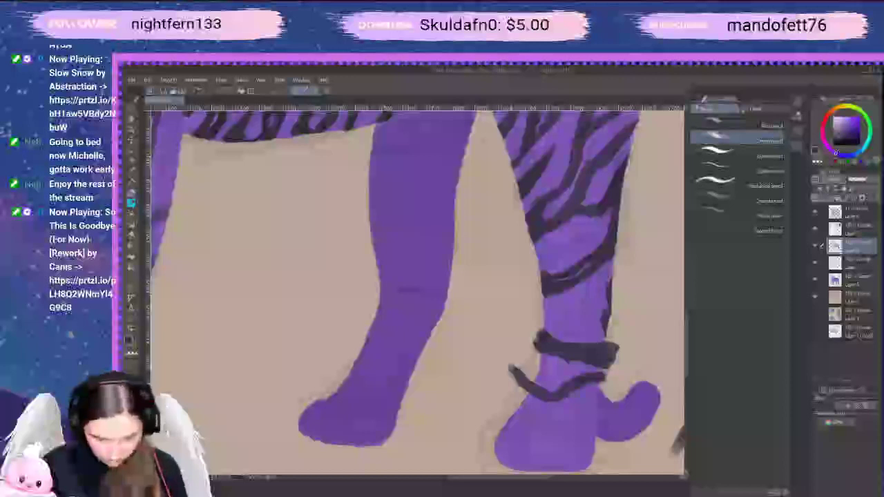
mouse_move(510, 405)
mouse_down()
mouse_move(558, 425)
mouse_move(561, 464)
mouse_up()
drag(517, 448, 519, 452)
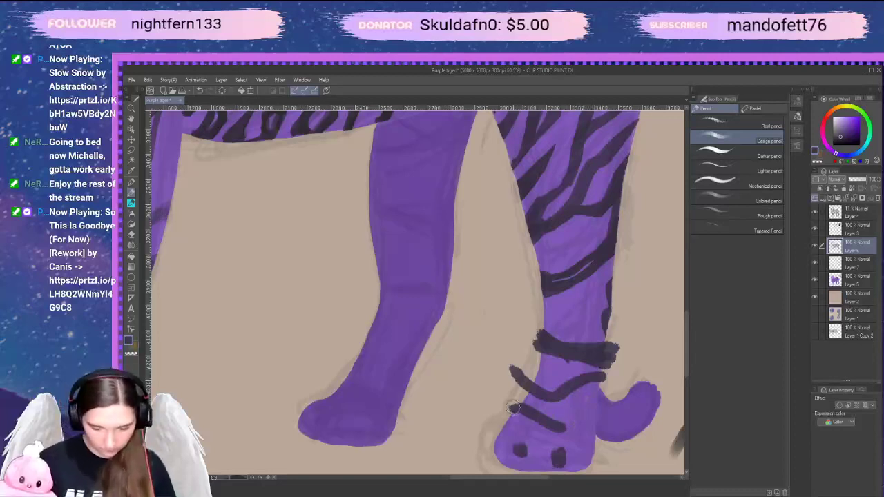
drag(515, 409, 556, 429)
Erase the ankle and paw stripes' overhangs beyond the leg outline and thin the upper ankle stripe with the kneaded eraser
key(e)
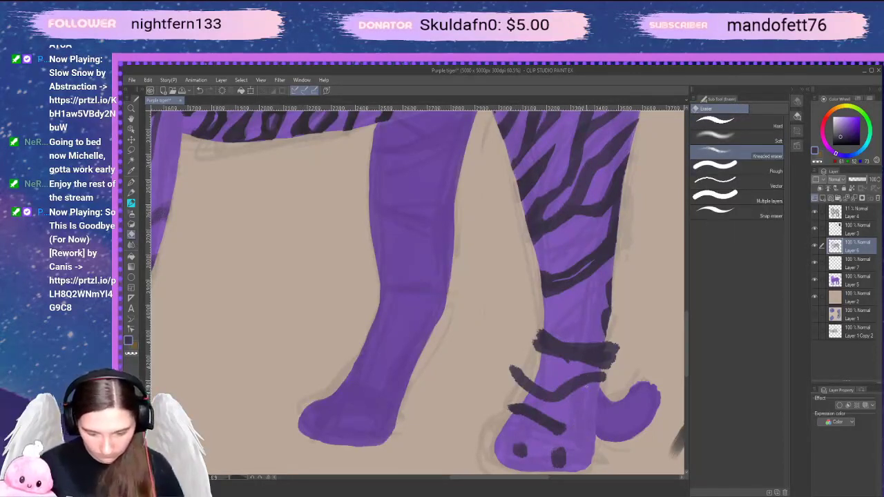
mouse_move(510, 354)
mouse_down()
mouse_move(512, 381)
mouse_move(522, 365)
mouse_move(530, 374)
mouse_move(506, 399)
mouse_move(531, 349)
mouse_up()
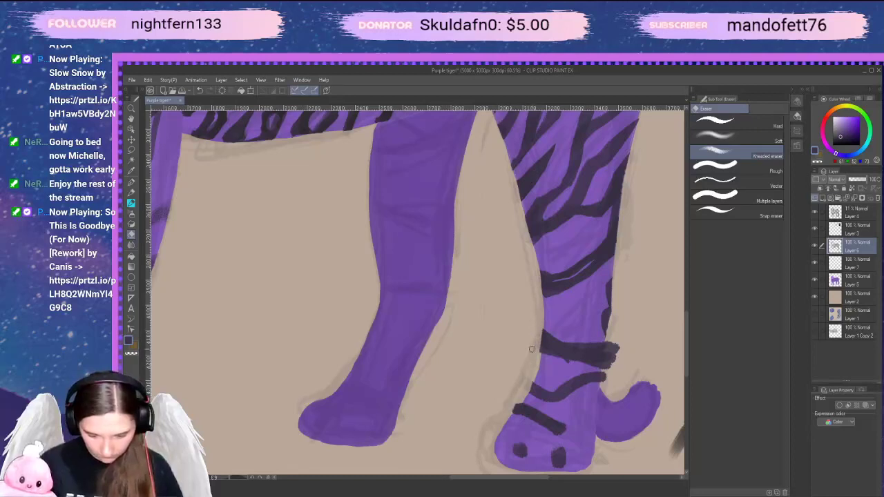
mouse_move(620, 345)
mouse_down()
mouse_move(611, 336)
mouse_move(604, 384)
mouse_up()
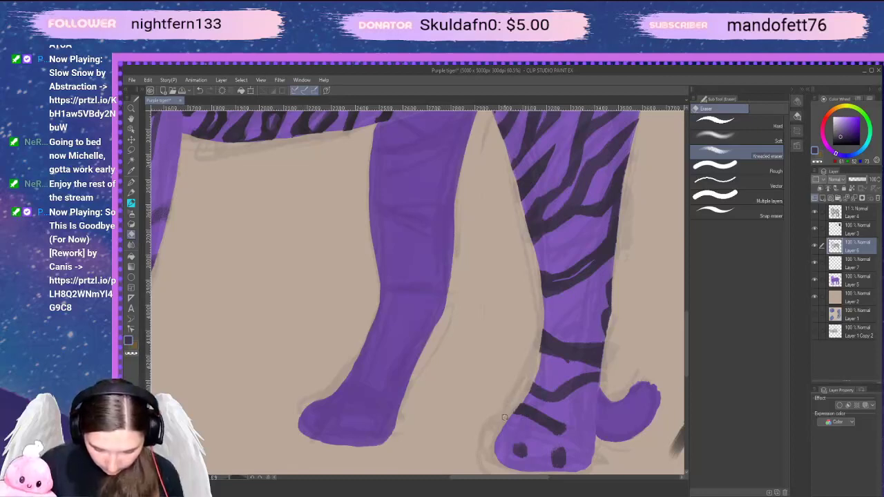
drag(535, 365, 537, 338)
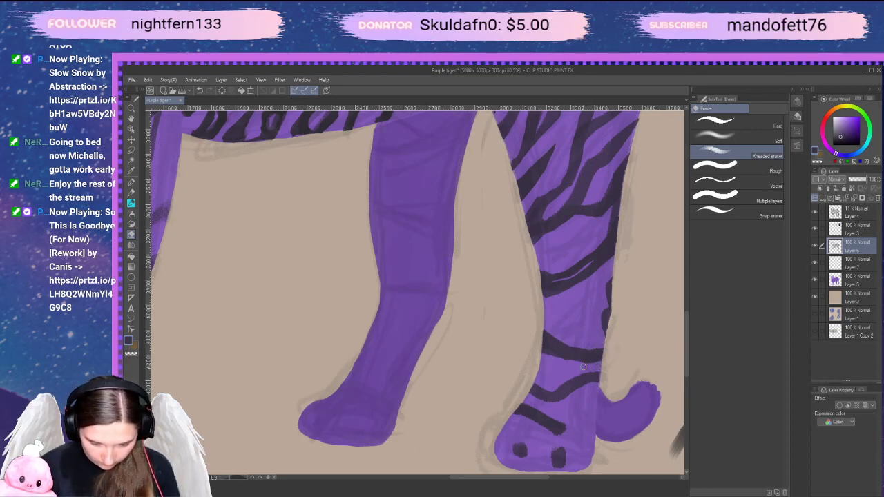
drag(548, 358, 589, 363)
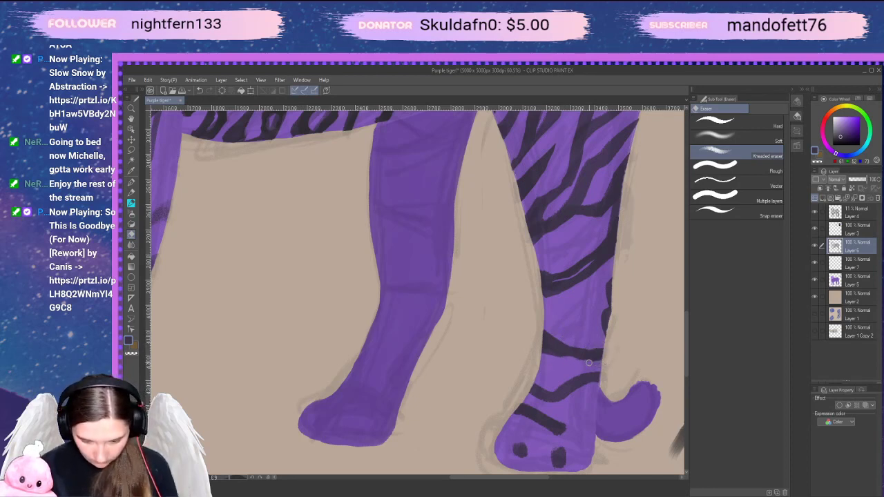
Thin and taper the lower ankle stripe and the diagonal paw stripe with the kneaded eraser
key(space)
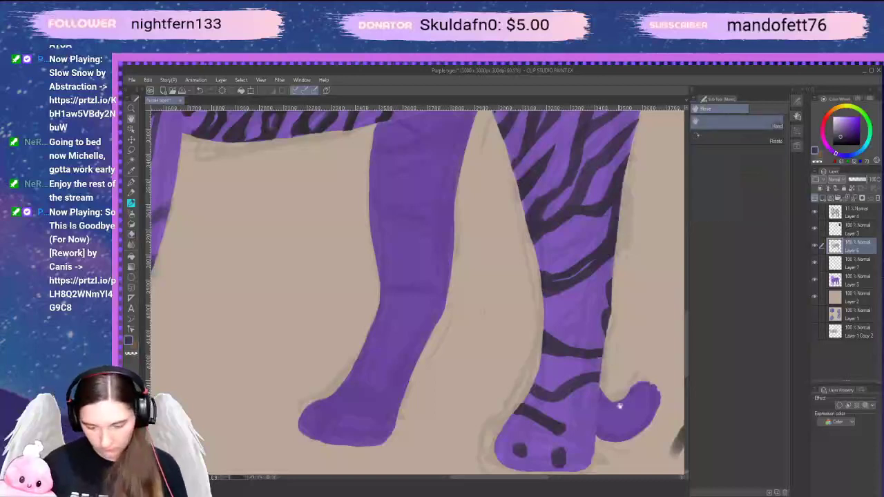
drag(620, 404, 599, 375)
key(p)
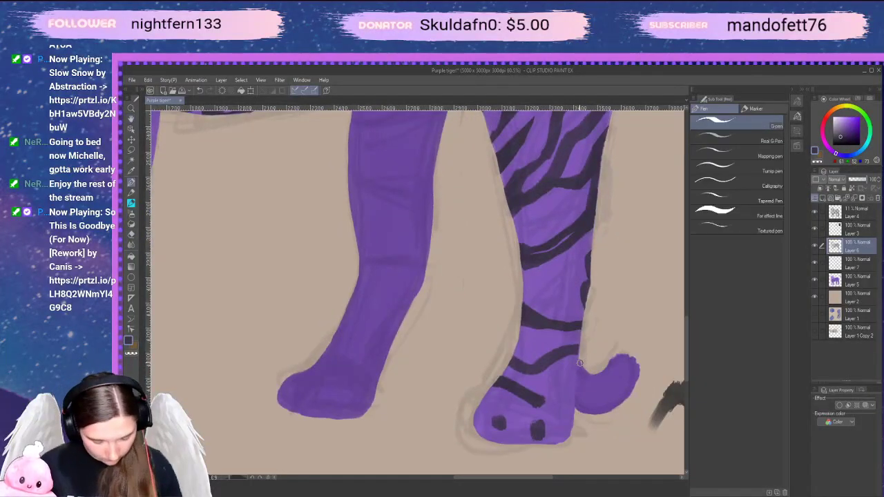
key(e)
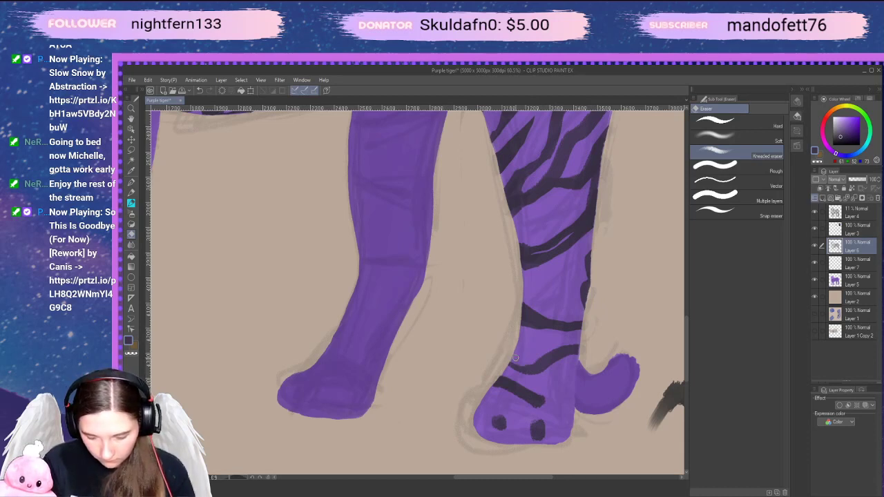
drag(530, 362, 563, 344)
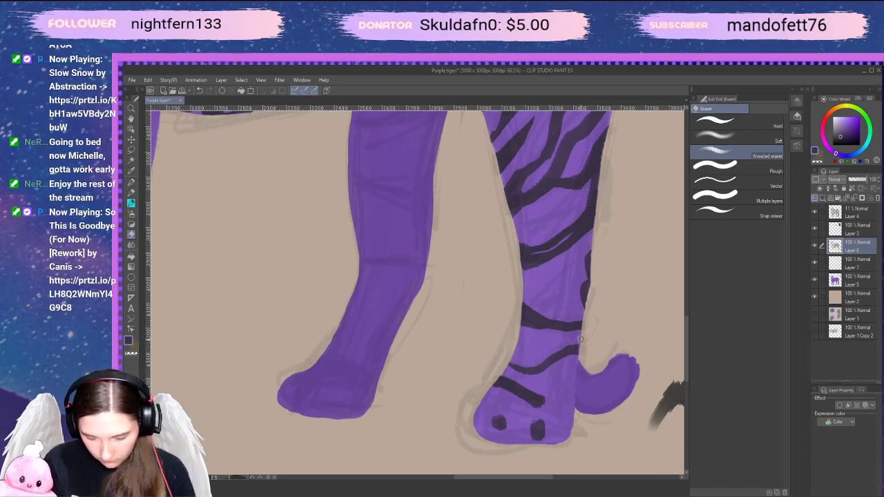
drag(537, 377, 562, 365)
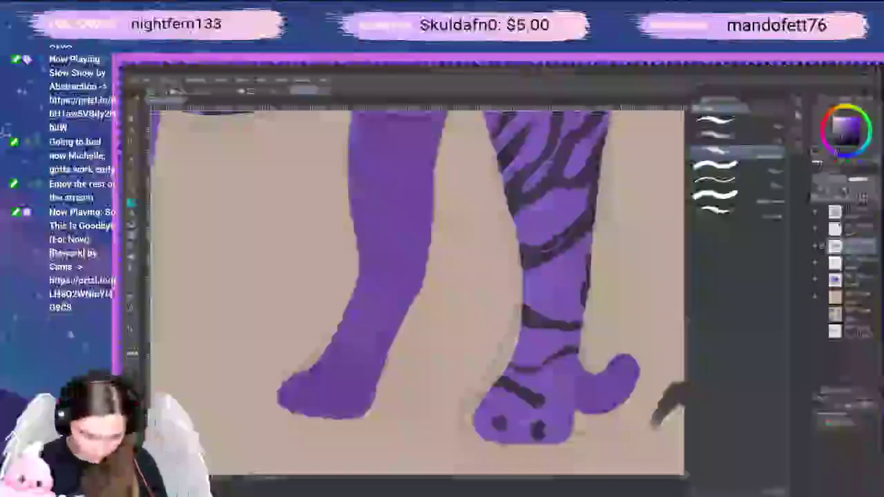
mouse_move(504, 390)
mouse_down()
mouse_move(539, 407)
mouse_move(523, 387)
mouse_up()
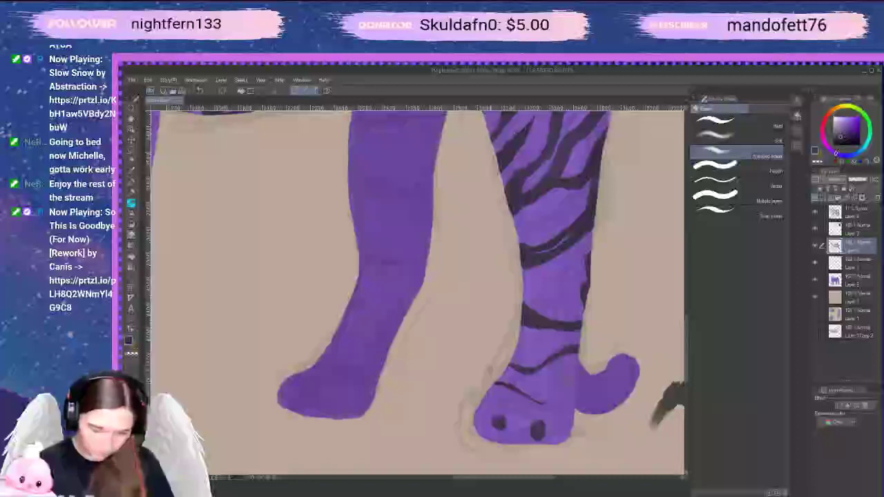
With the Design pencil, paint a dark patch and several thick cross stripes on the upper half of the tiger's unstriped middle leg
key(space)
mouse_move(620, 397)
mouse_down()
mouse_move(623, 415)
mouse_move(663, 445)
mouse_move(605, 408)
mouse_move(629, 415)
mouse_up()
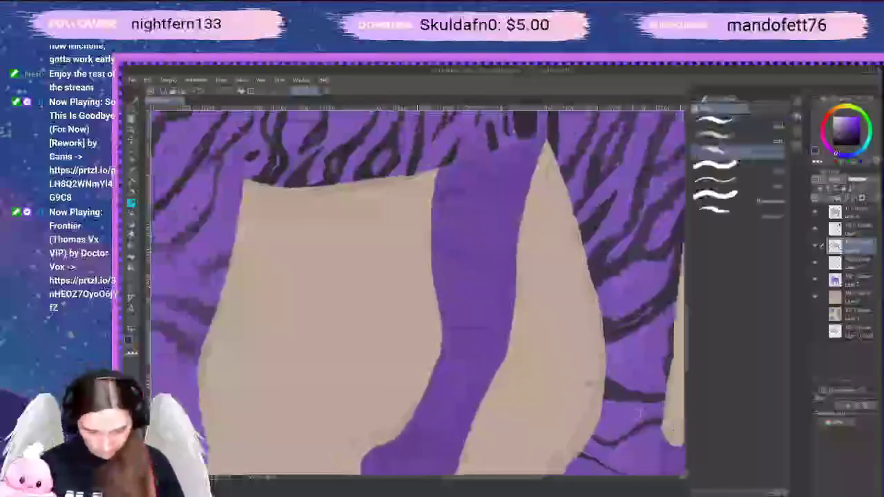
key(p)
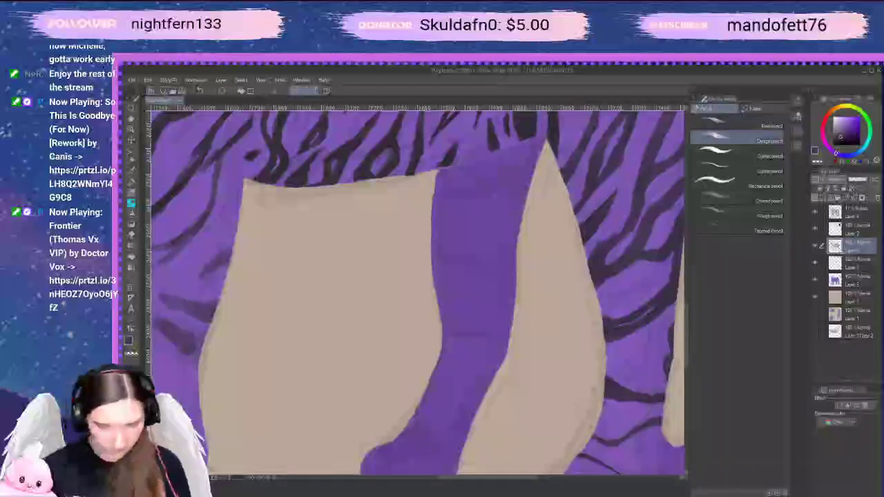
drag(499, 290, 499, 333)
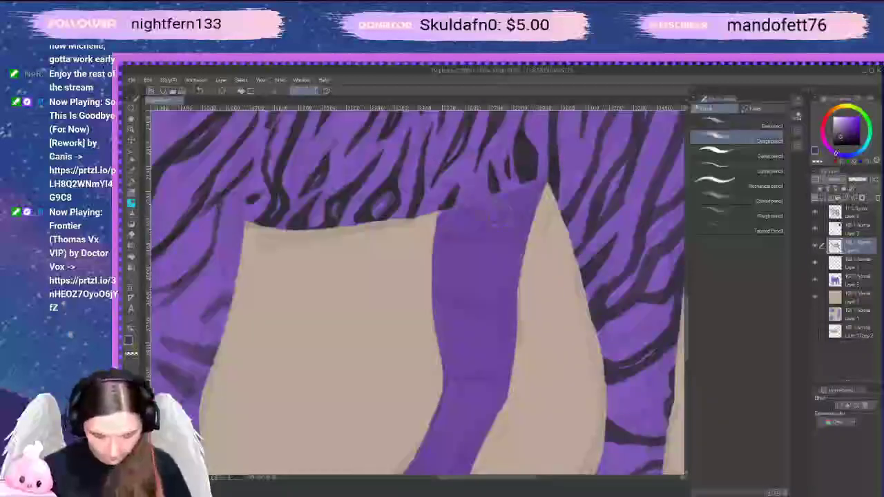
mouse_move(482, 196)
mouse_down()
mouse_move(490, 216)
mouse_move(507, 199)
mouse_up()
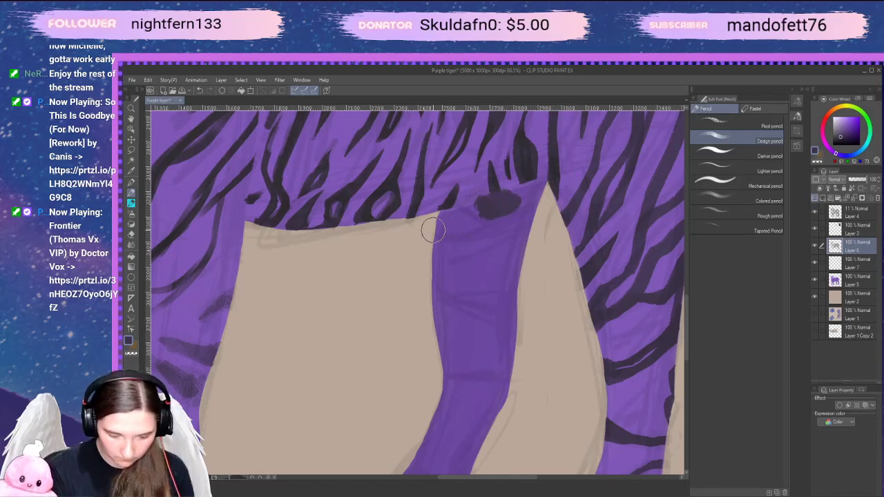
mouse_move(430, 229)
mouse_down()
mouse_move(457, 237)
mouse_move(420, 256)
mouse_move(533, 220)
mouse_move(511, 234)
mouse_move(539, 218)
mouse_move(420, 267)
mouse_move(473, 242)
mouse_move(461, 205)
mouse_up()
mouse_move(444, 316)
mouse_down()
mouse_move(420, 306)
mouse_move(484, 316)
mouse_move(468, 322)
mouse_move(417, 304)
mouse_up()
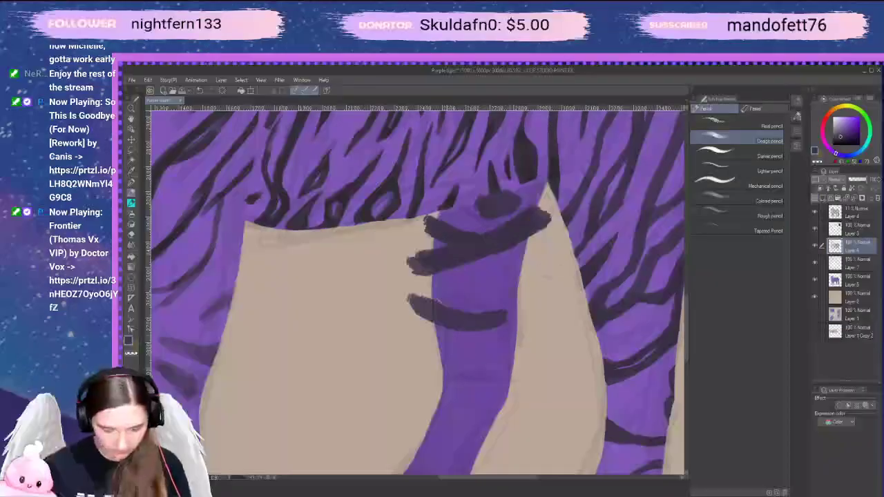
drag(419, 366, 529, 365)
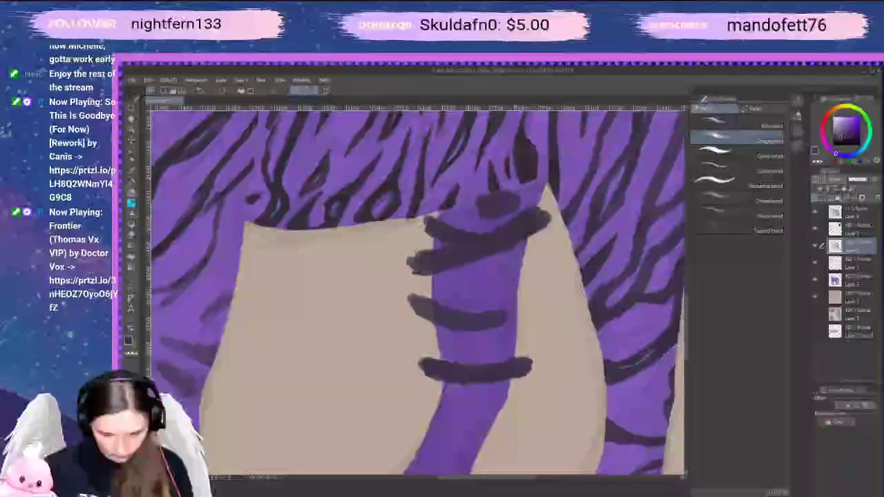
Paint a dark stripe down the rear edge of the middle leg's lower half and a thick band above its paw
mouse_move(515, 372)
mouse_down()
mouse_move(486, 455)
mouse_move(484, 417)
mouse_move(508, 319)
mouse_up()
key(space)
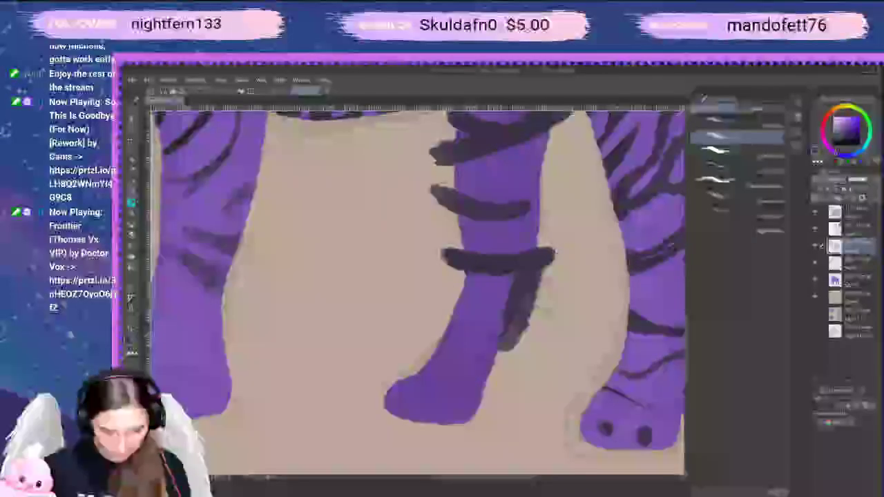
mouse_move(439, 335)
mouse_down()
mouse_move(483, 340)
mouse_move(429, 334)
mouse_move(470, 348)
mouse_up()
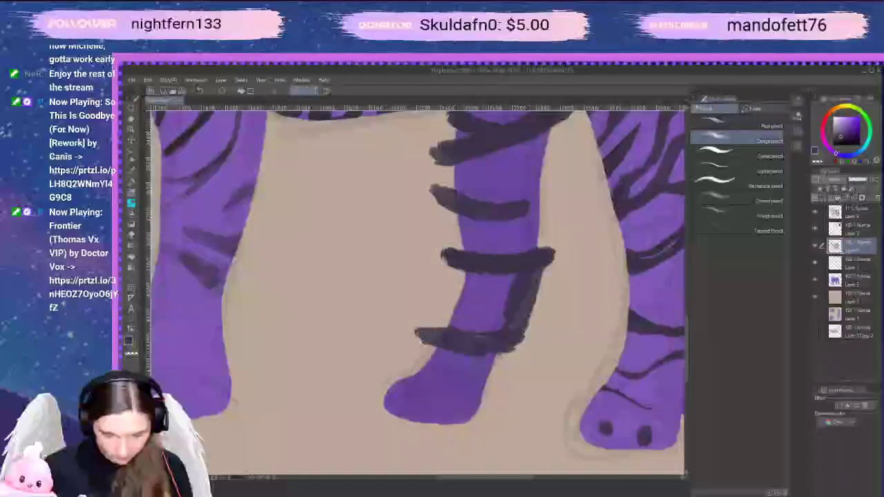
drag(418, 372, 509, 390)
drag(518, 348, 505, 382)
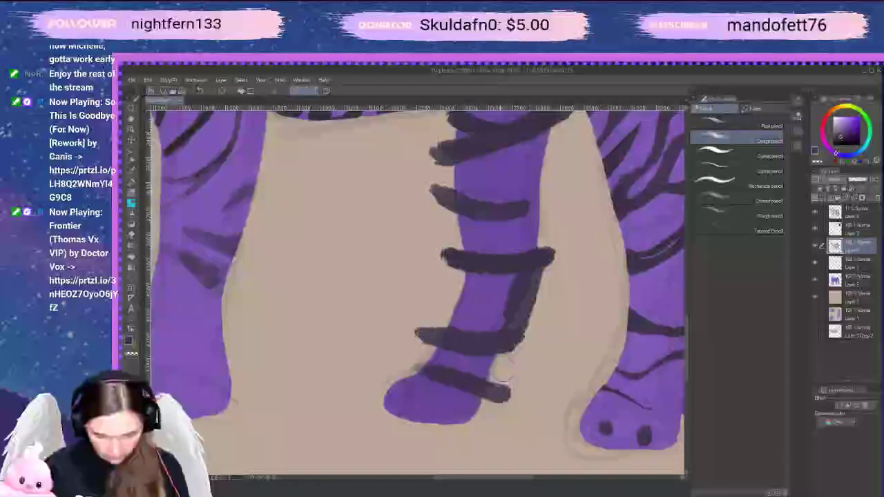
key(ctrl+z)
key(ctrl+z)
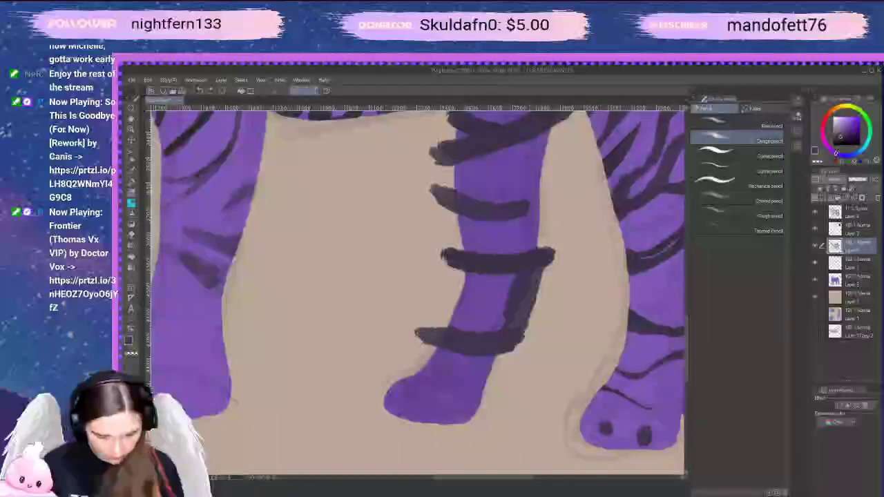
Draw two thin curved dark stripes across the middle leg's paw
drag(417, 361, 495, 399)
drag(419, 364, 494, 399)
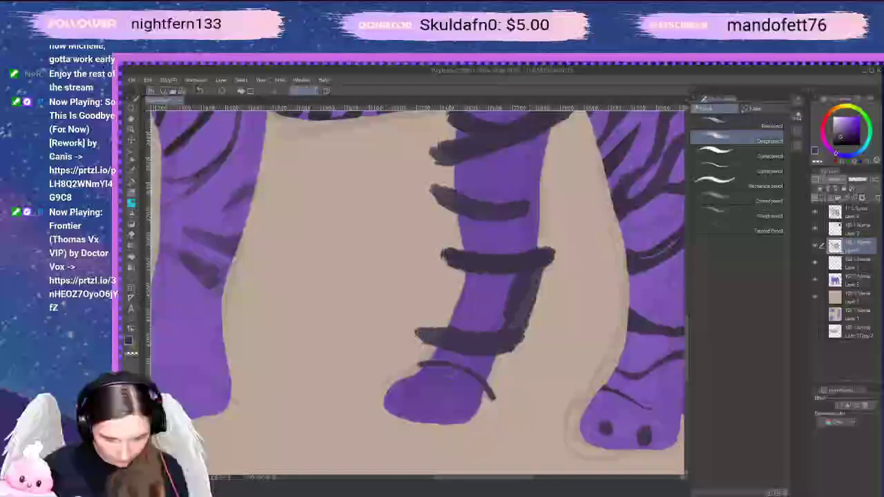
drag(400, 376, 486, 398)
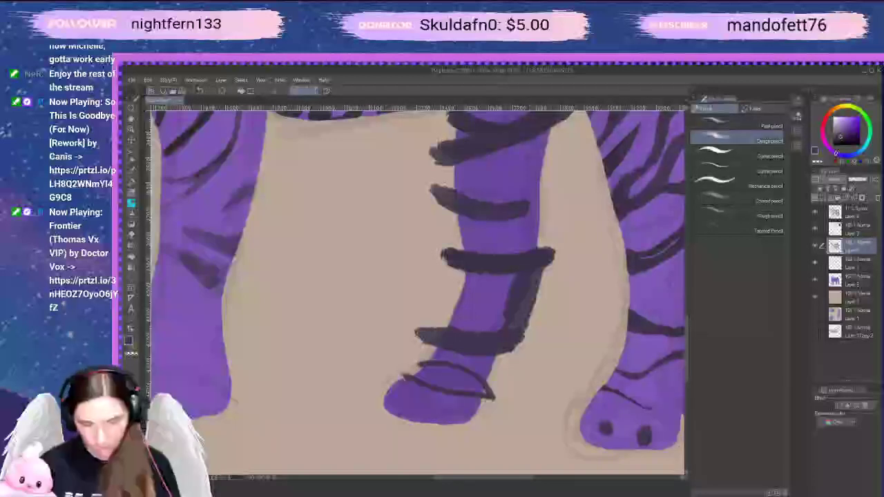
Erase the stripe paint spilling past the rear edge of the middle leg's lower half and paw with the Kneaded eraser
drag(567, 336, 538, 391)
key(e)
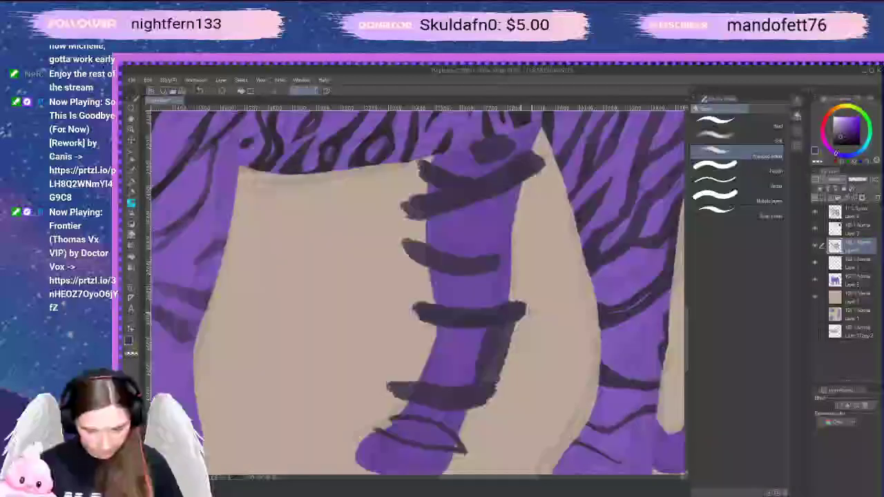
drag(524, 304, 500, 369)
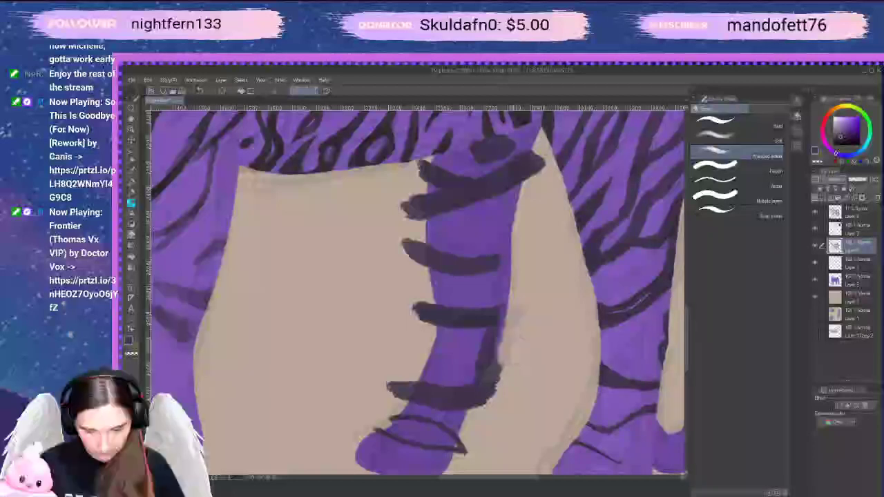
key(ctrl+z)
drag(524, 304, 510, 350)
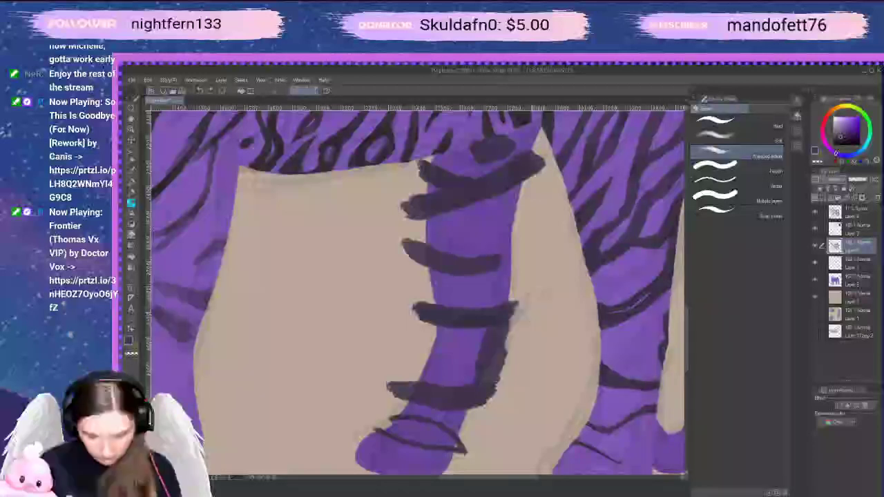
mouse_move(524, 302)
mouse_down()
mouse_move(512, 381)
mouse_move(493, 400)
mouse_move(511, 362)
mouse_move(482, 408)
mouse_up()
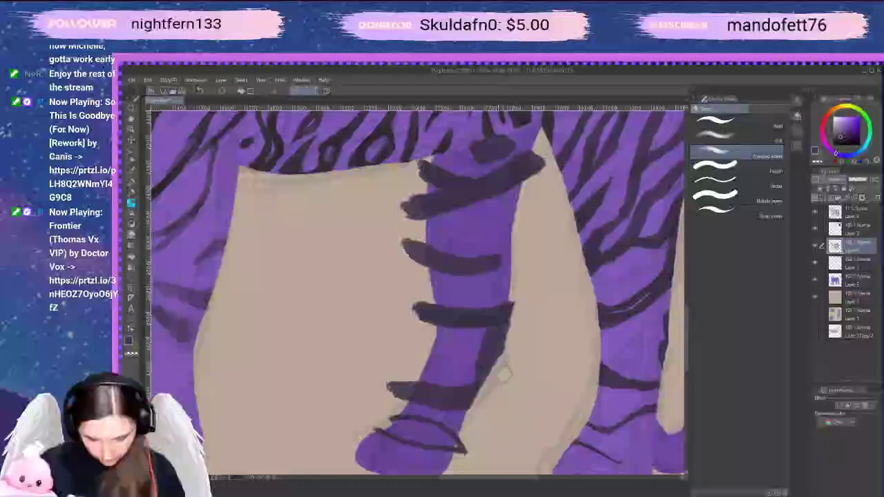
drag(505, 371, 459, 453)
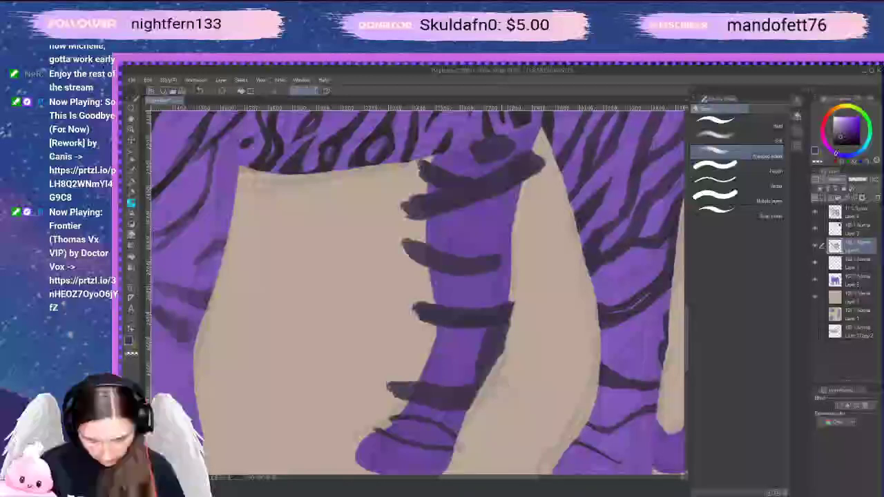
drag(489, 377, 479, 407)
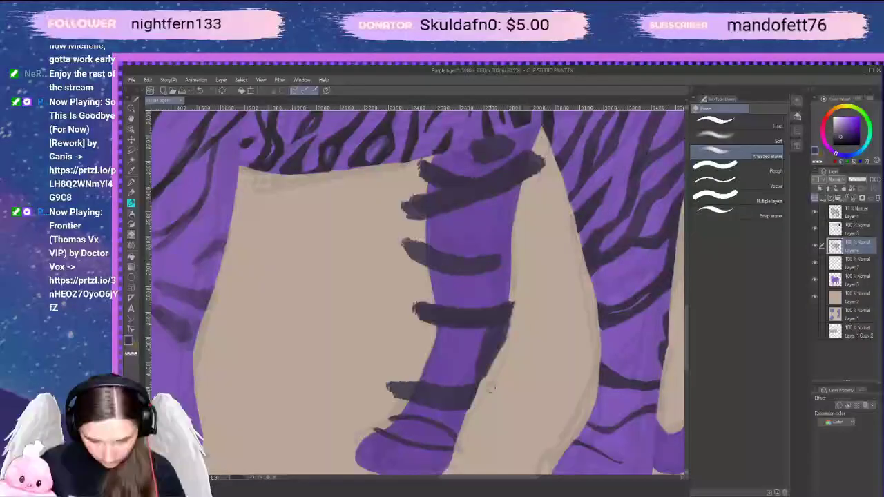
drag(496, 372, 470, 426)
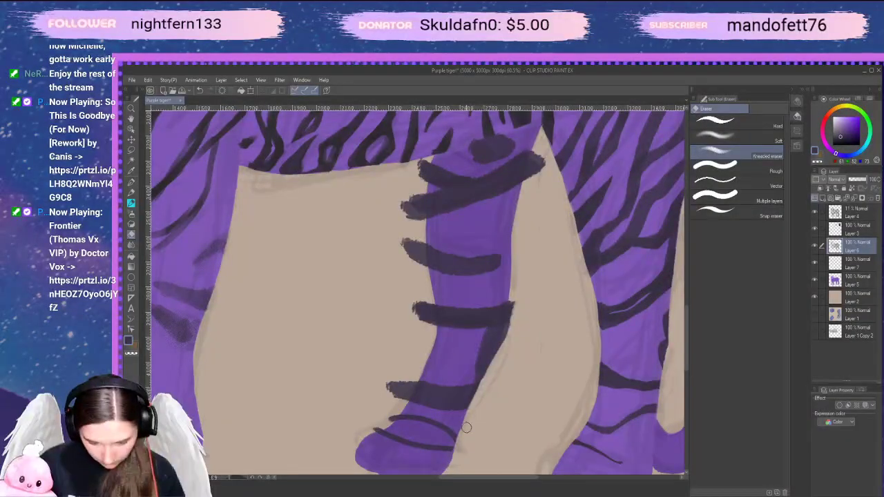
Trim the rear end of the knee-level stripe and smooth the outline just below it with the eraser
drag(520, 293, 515, 323)
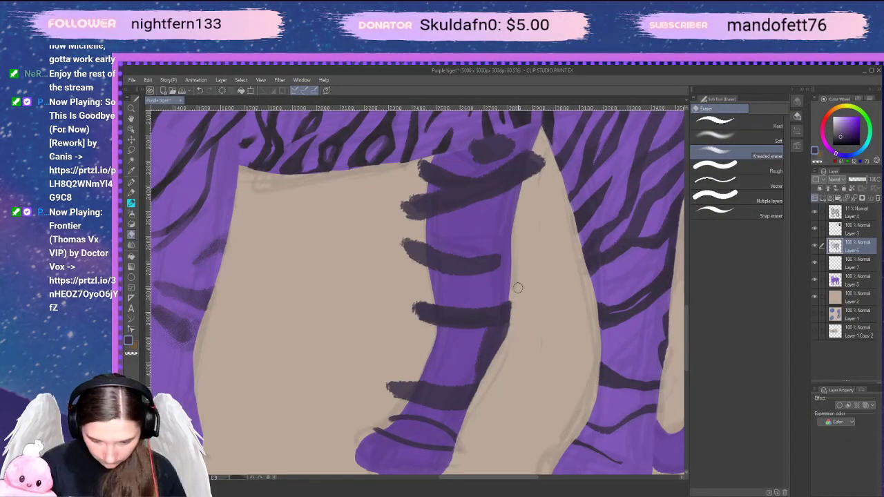
mouse_move(517, 288)
mouse_down()
mouse_move(510, 350)
mouse_move(518, 310)
mouse_move(495, 375)
mouse_up()
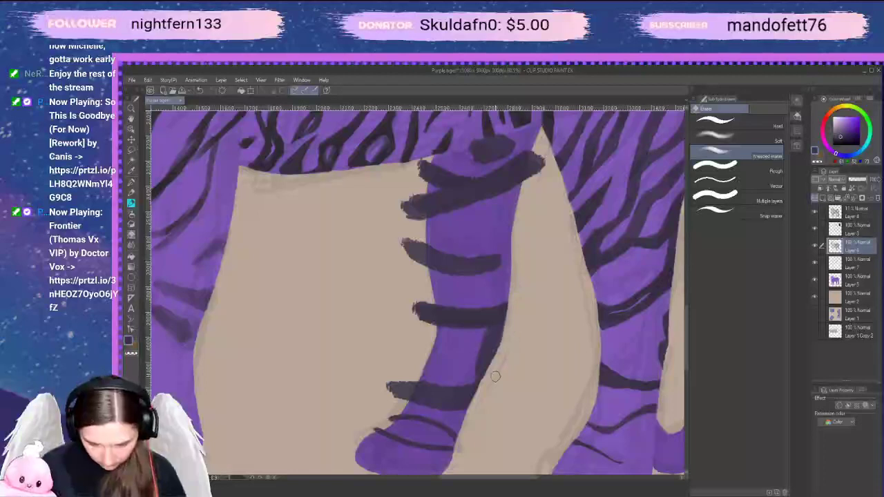
key(ctrl+z)
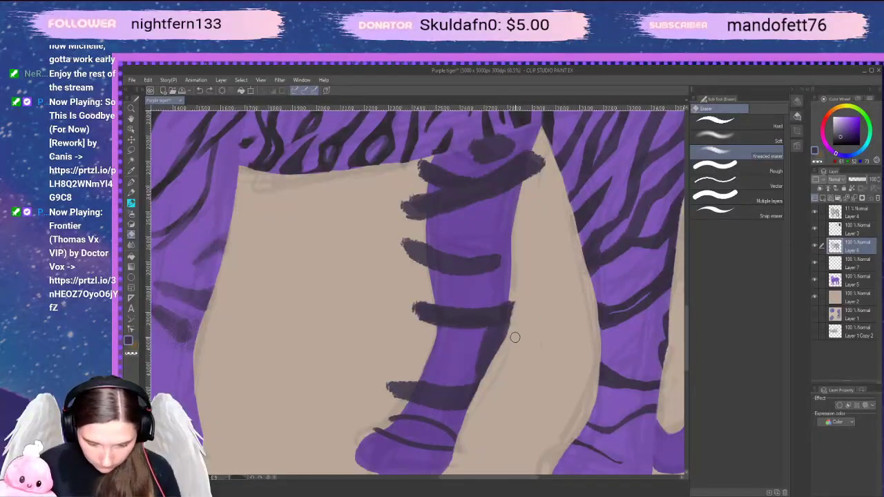
drag(516, 293, 504, 359)
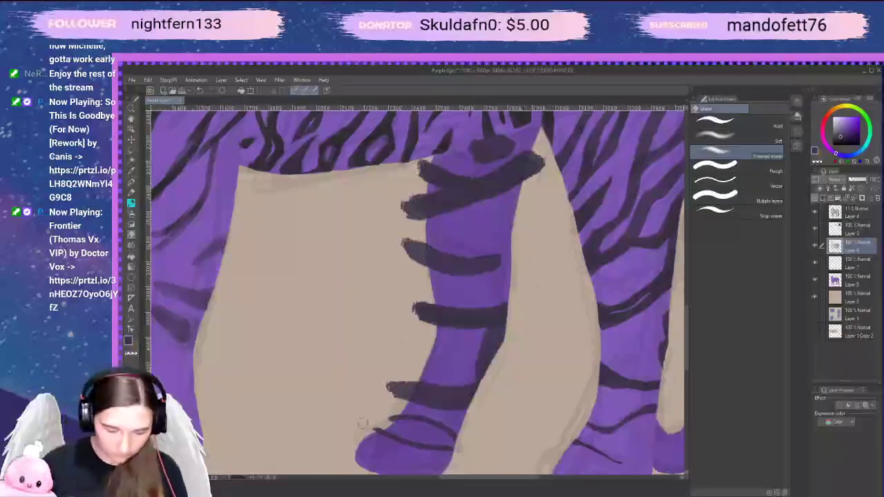
Erase the ends of the lower three thick stripes that overhang the middle leg's front edge
mouse_move(403, 377)
mouse_down()
mouse_move(378, 400)
mouse_move(410, 364)
mouse_move(402, 399)
mouse_up()
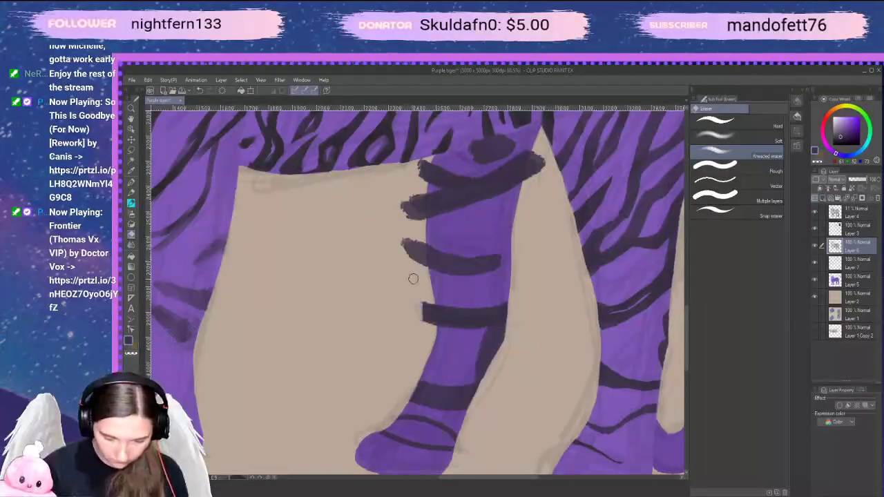
drag(426, 303, 424, 321)
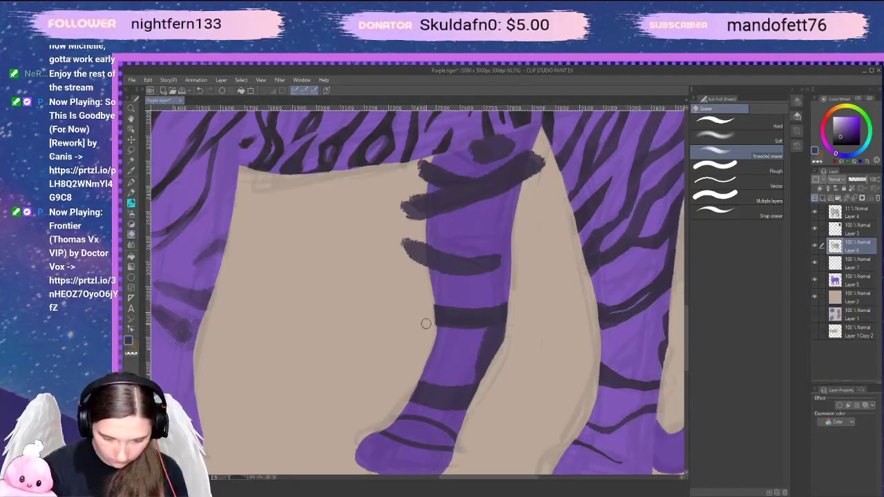
drag(425, 287, 429, 337)
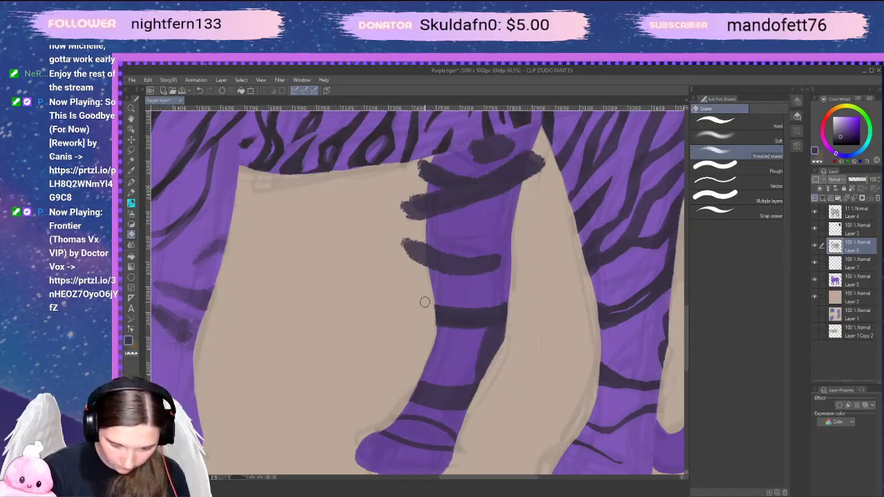
drag(427, 298, 431, 336)
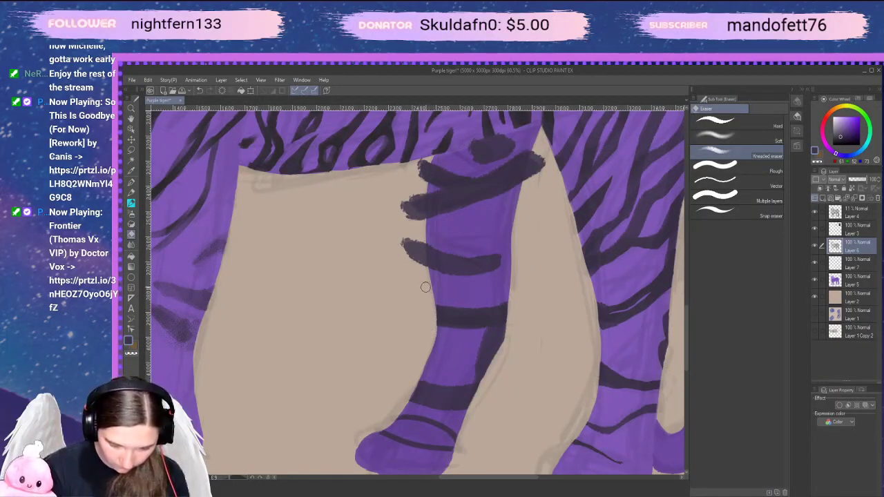
mouse_move(424, 234)
mouse_down()
mouse_move(401, 221)
mouse_move(420, 274)
mouse_up()
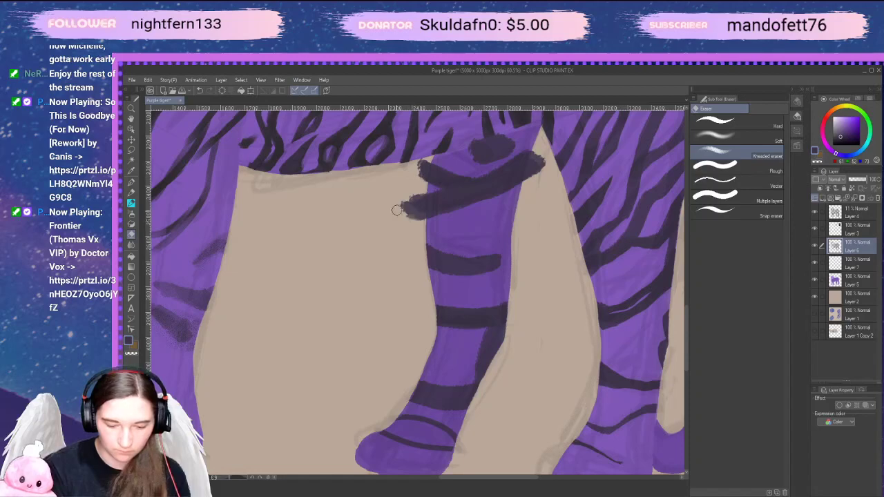
Erase the overhanging ends of the top stripes along both the front and rear edges of the middle leg
mouse_move(401, 199)
mouse_down()
mouse_move(401, 220)
mouse_move(403, 193)
mouse_move(415, 183)
mouse_move(416, 221)
mouse_move(422, 185)
mouse_move(414, 232)
mouse_up()
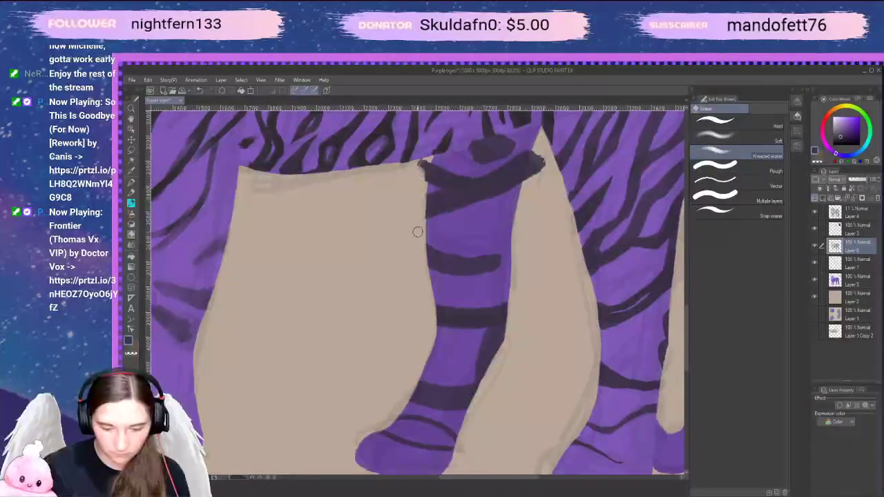
drag(419, 187, 420, 228)
key(ctrl+z)
key(ctrl+z)
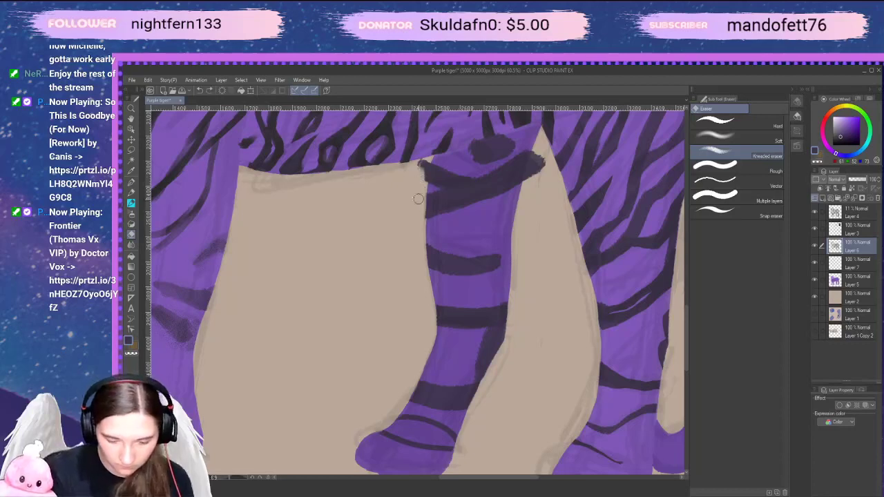
drag(418, 195, 417, 215)
drag(415, 176, 422, 164)
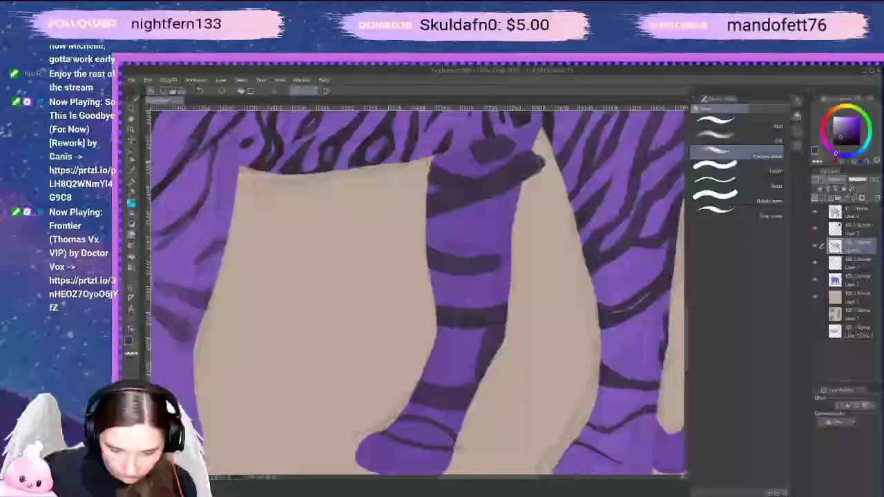
drag(537, 157, 536, 192)
drag(532, 155, 529, 187)
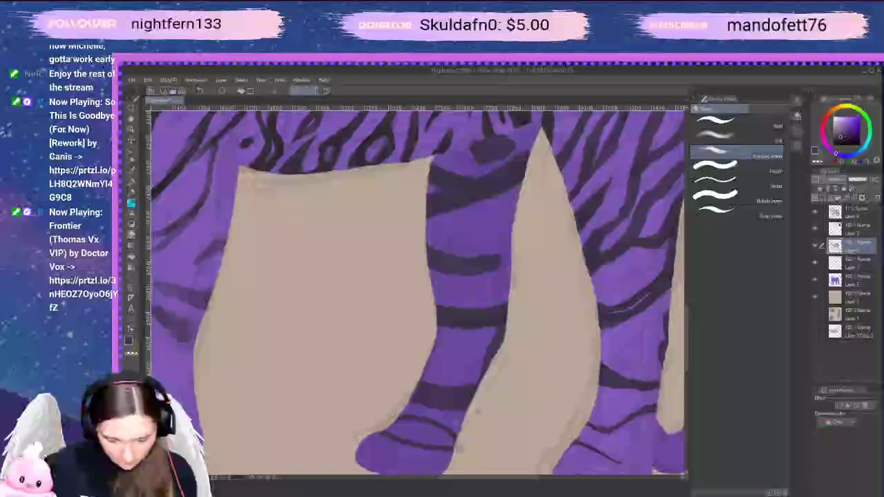
Thin and taper the thick band above the middle leg's paw by erasing along its lower and upper edges
mouse_move(471, 408)
mouse_down()
mouse_move(421, 402)
mouse_move(428, 406)
mouse_move(438, 407)
mouse_move(415, 386)
mouse_move(404, 410)
mouse_up()
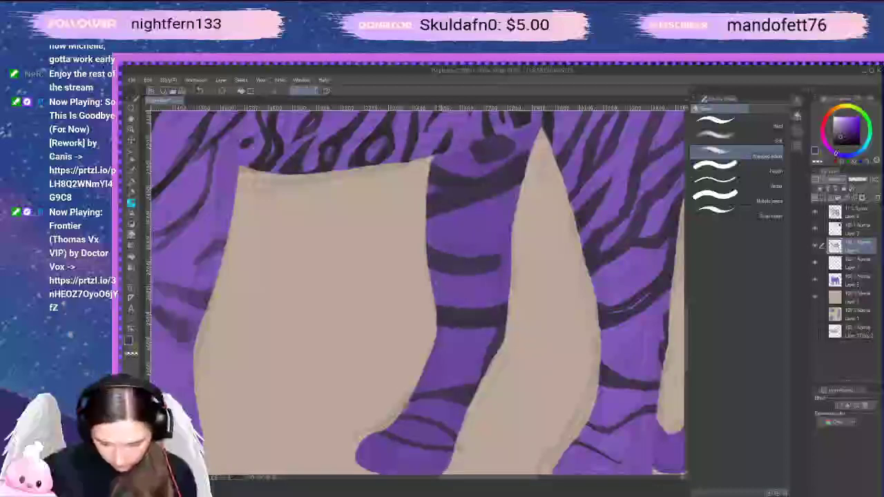
mouse_move(443, 389)
mouse_down()
mouse_move(476, 390)
mouse_move(423, 393)
mouse_up()
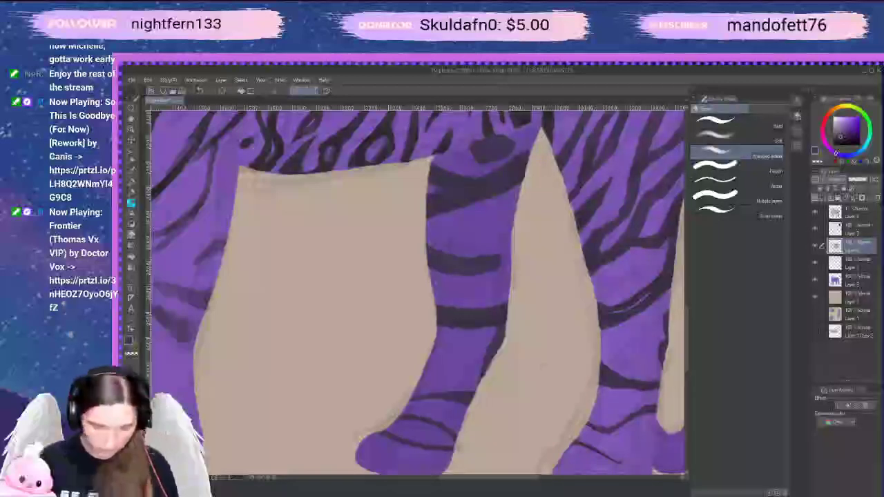
drag(480, 431, 495, 402)
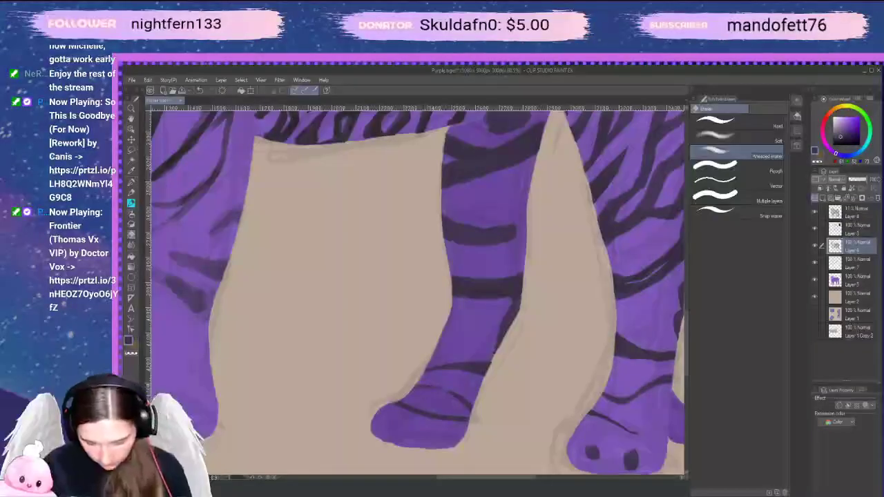
Undo the last eraser stroke, then thin and taper the two narrow stripes just above the middle leg's paw
key(ctrl+z)
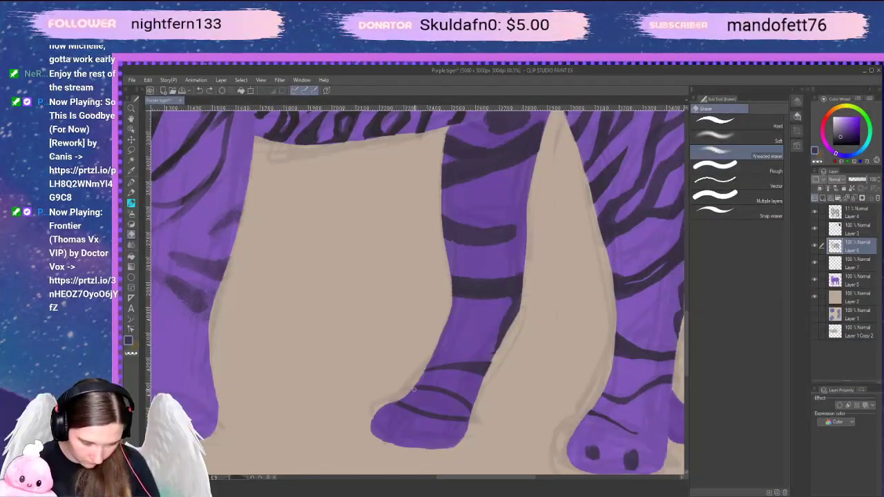
mouse_move(464, 406)
mouse_down()
mouse_move(449, 396)
mouse_move(470, 408)
mouse_up()
click(459, 395)
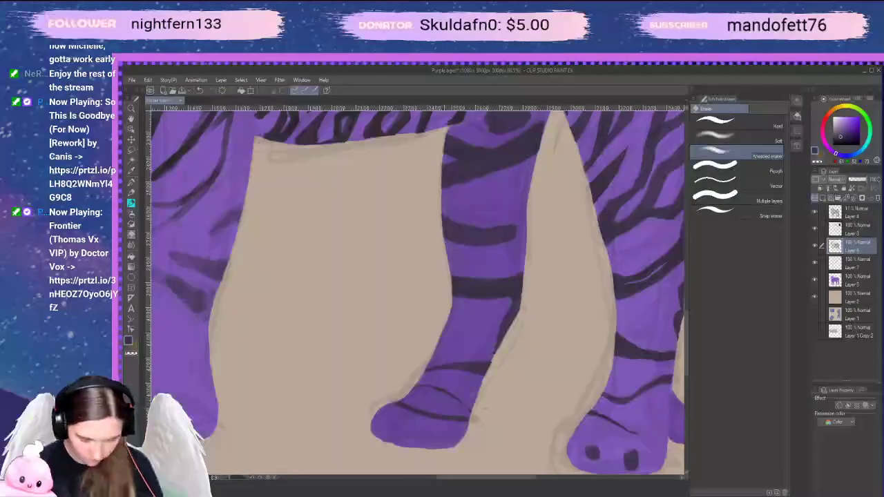
drag(473, 421, 405, 410)
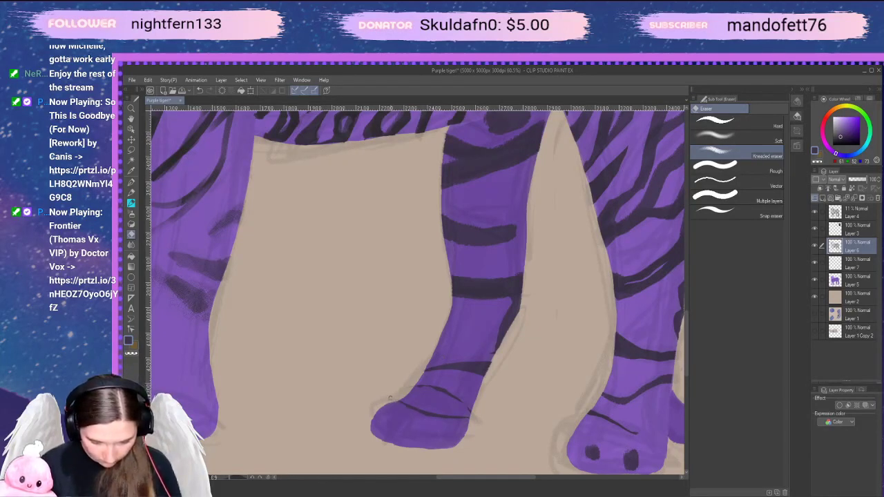
drag(430, 414, 402, 406)
Redraw the front end of the middle leg's knee-level stripe with the Design pencil so it reaches the leg's front edge, and erase the overhang
key(space)
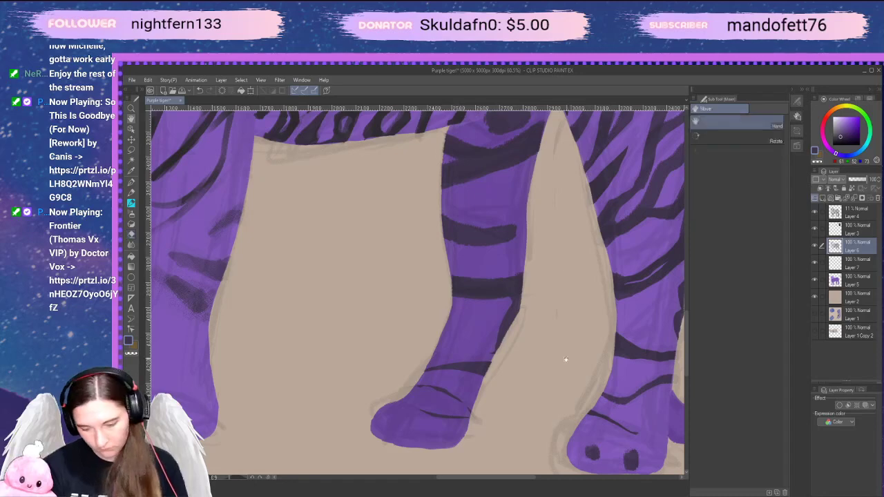
mouse_move(548, 366)
mouse_down()
mouse_move(553, 408)
mouse_move(544, 392)
mouse_move(544, 411)
mouse_up()
key(space)
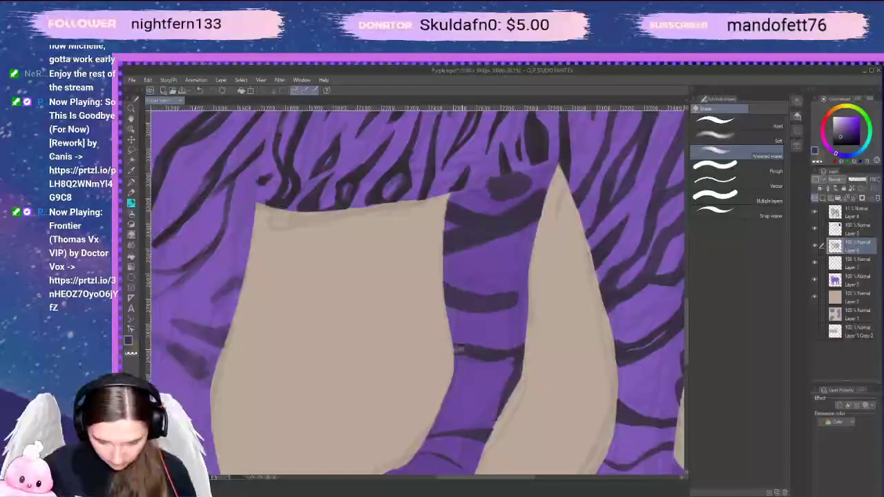
key(p)
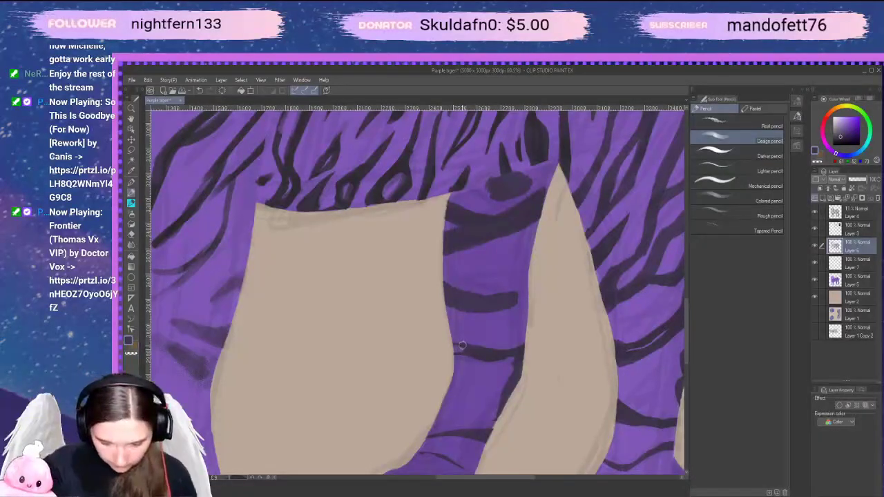
key(ctrl+z)
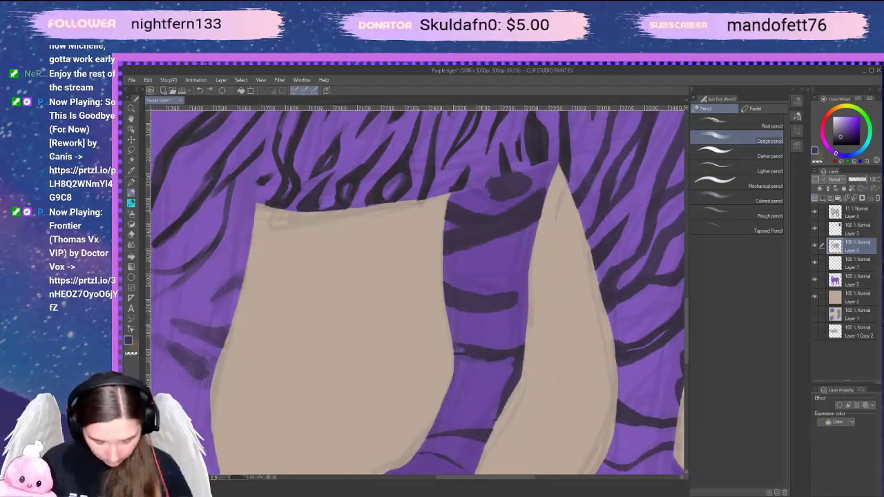
drag(465, 347, 450, 346)
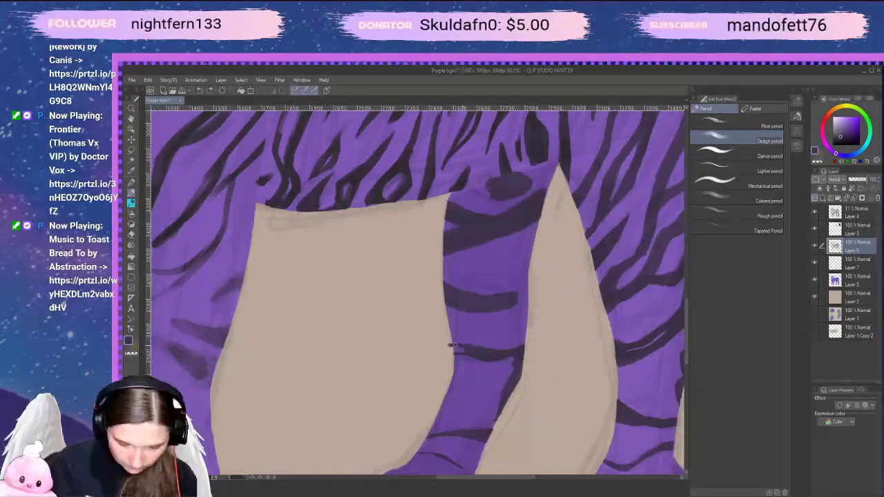
key(ctrl+z)
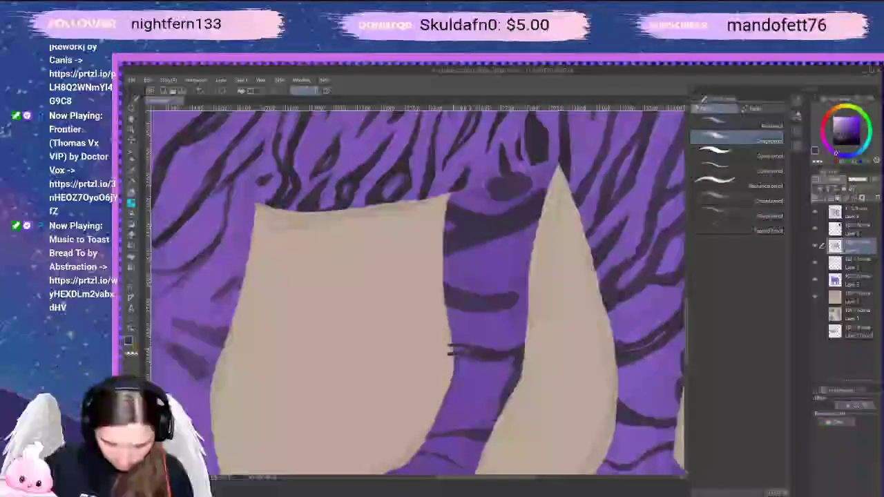
drag(462, 349, 450, 349)
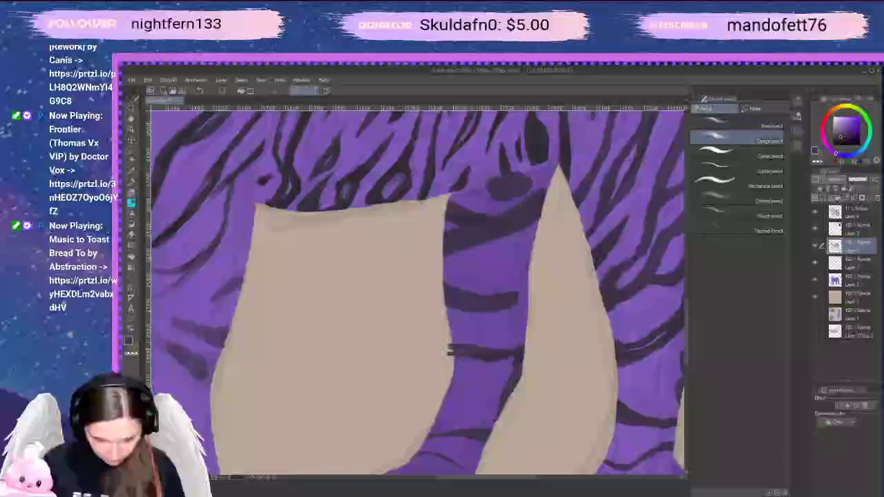
key(p)
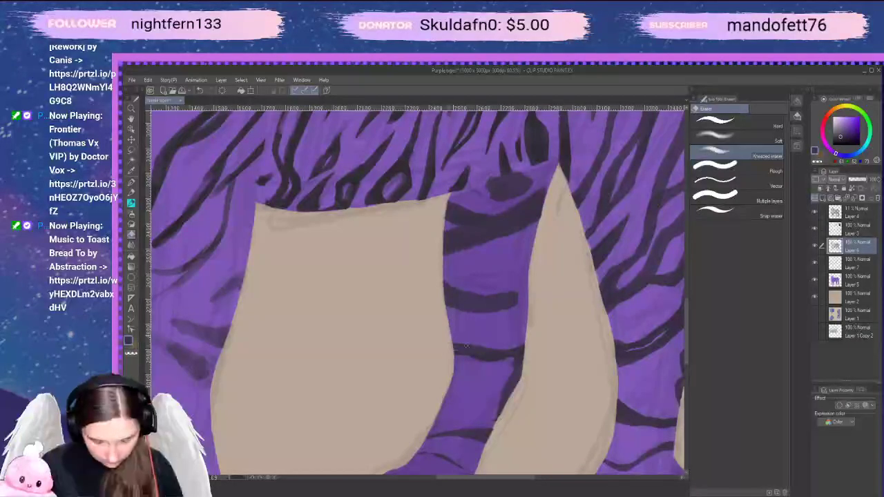
Thin and taper the stripe above the middle leg's knee by erasing along its lower edge
key(space)
mouse_move(549, 337)
mouse_down()
mouse_move(553, 370)
mouse_move(563, 371)
mouse_up()
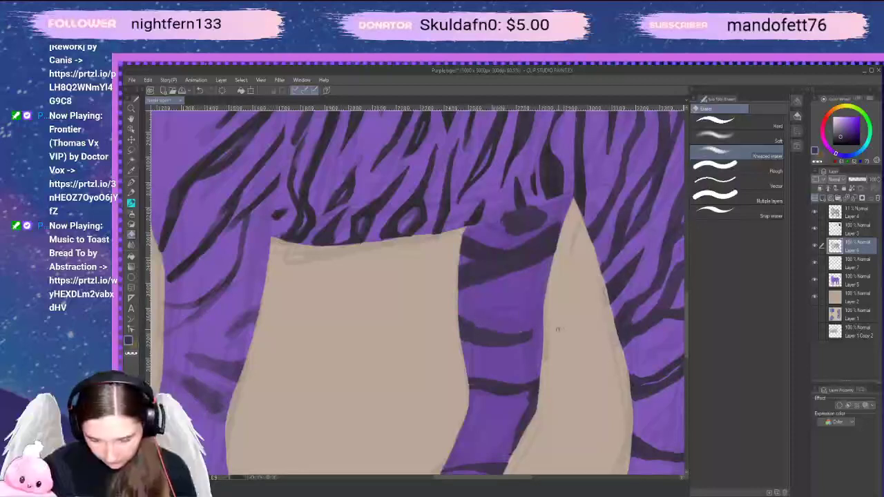
drag(530, 341, 476, 341)
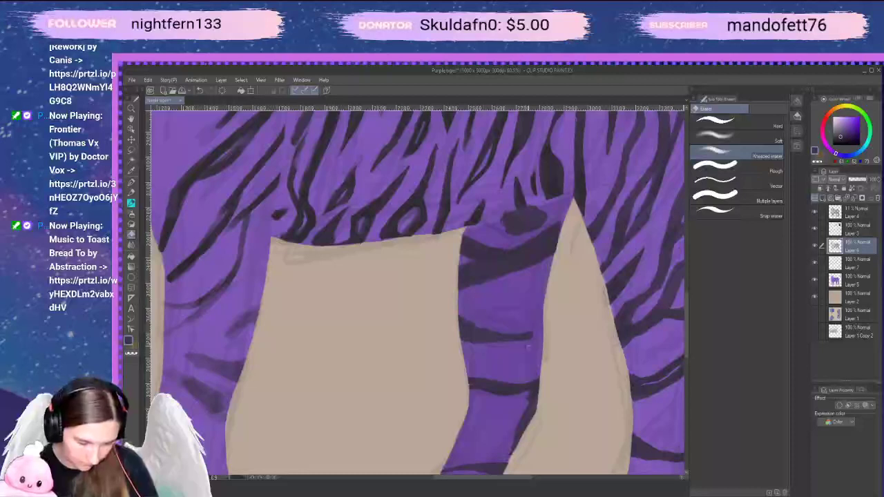
mouse_move(461, 319)
mouse_down()
mouse_move(506, 330)
mouse_move(580, 392)
mouse_up()
Split the thick band near the top of the middle leg into two slim tapering stripes with the kneaded eraser
key(space)
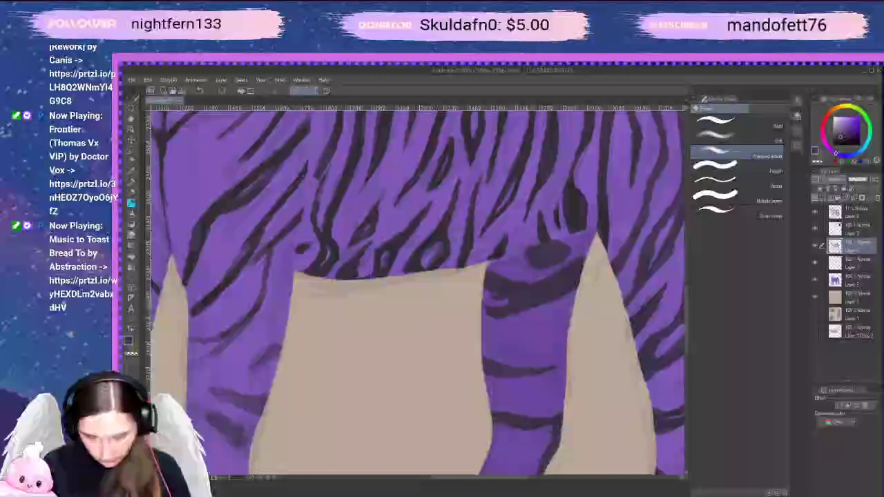
mouse_move(500, 301)
mouse_down()
mouse_move(524, 293)
mouse_move(492, 297)
mouse_up()
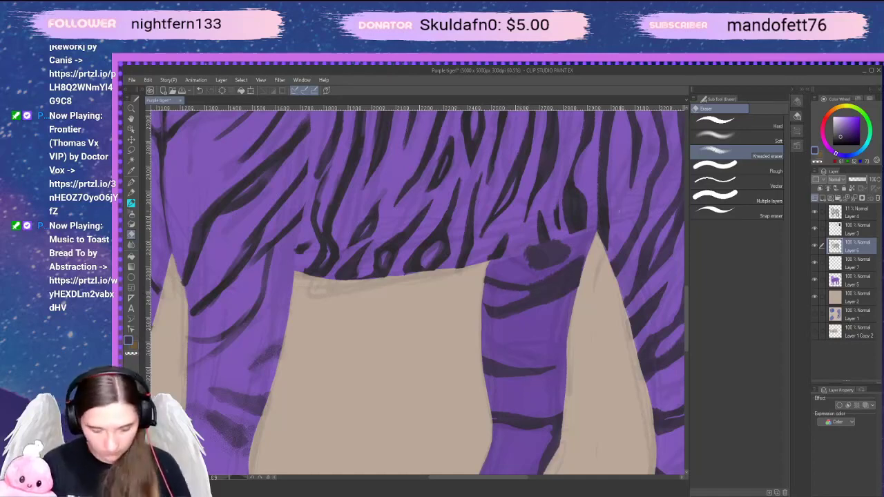
drag(532, 283, 584, 257)
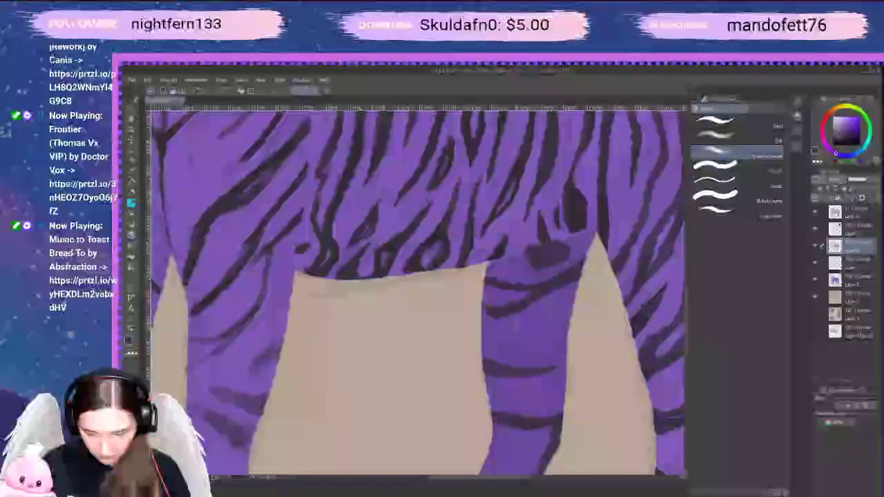
key(p)
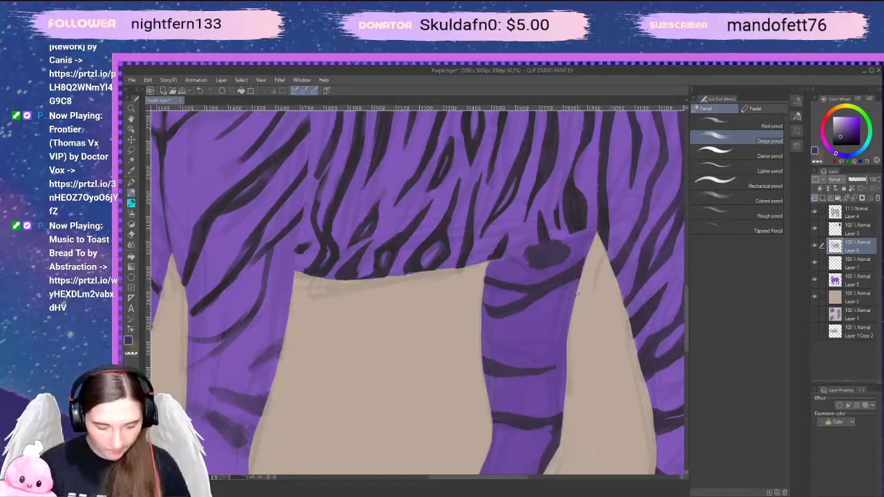
Erase most of the dark oval blotch where the middle leg meets the belly, leaving a slim mark
key(e)
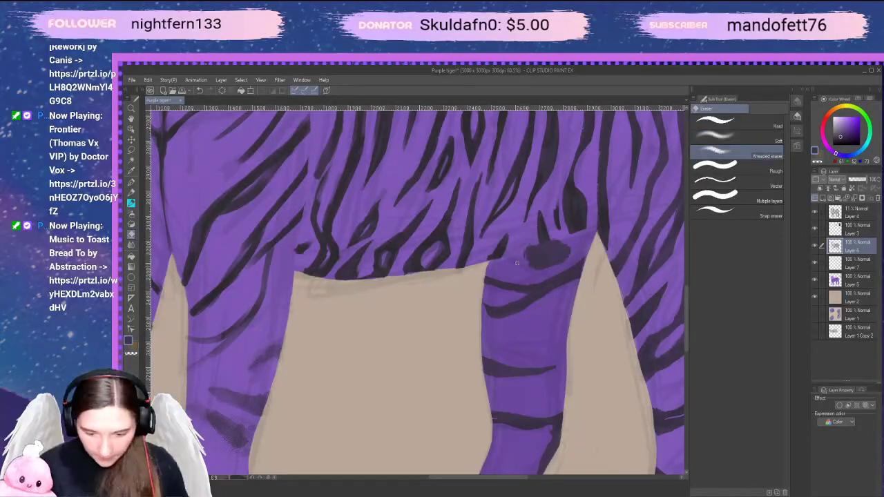
mouse_move(530, 268)
mouse_down()
mouse_move(562, 253)
mouse_move(522, 265)
mouse_move(575, 247)
mouse_move(515, 251)
mouse_up()
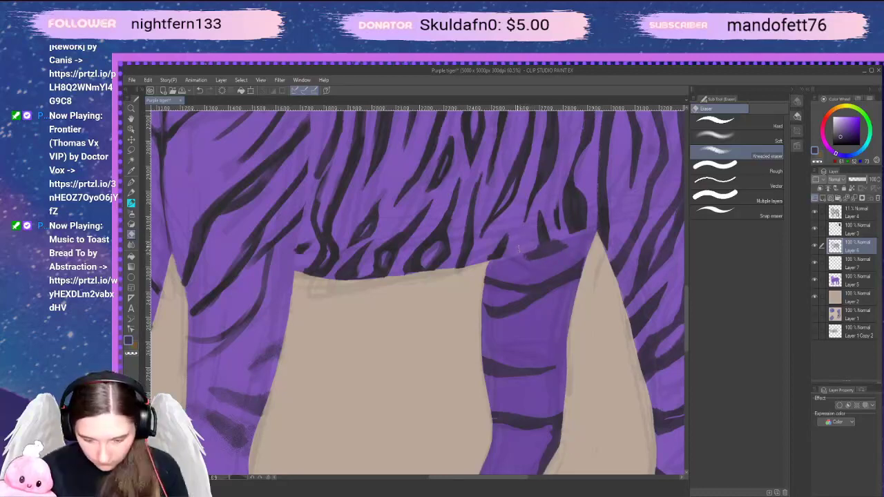
drag(518, 248, 513, 255)
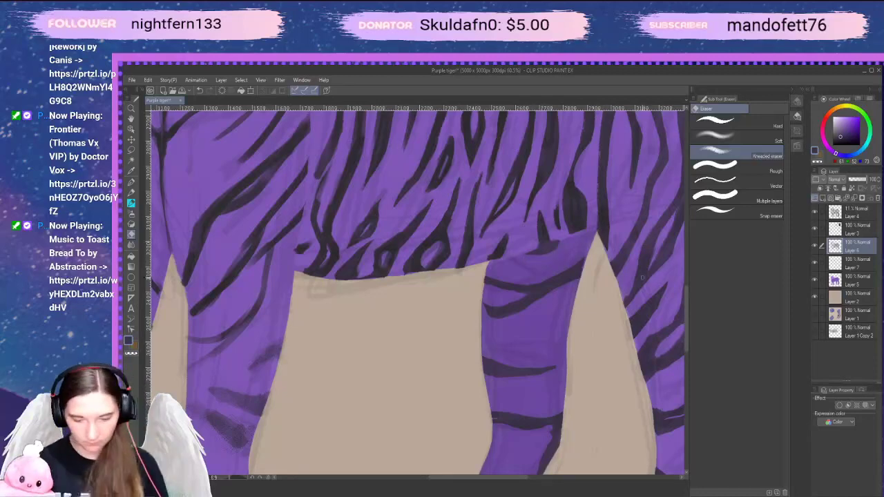
Erase around the two dark toe spots on the near hind paw to slim them into short vertical toe lines
drag(594, 359, 533, 373)
scroll(548, 366, down, 6)
scroll(642, 324, down, 2)
drag(680, 331, 599, 292)
scroll(597, 341, up, 6)
scroll(570, 381, up, 1)
scroll(595, 303, up, 1)
scroll(565, 366, up, 1)
drag(525, 393, 552, 341)
scroll(552, 340, up, 1)
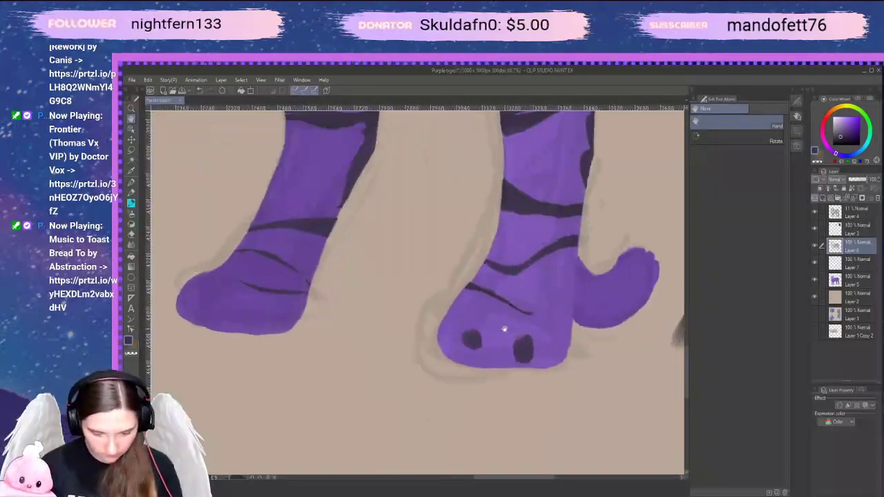
mouse_move(457, 330)
mouse_down()
mouse_move(462, 357)
mouse_move(461, 335)
mouse_move(475, 331)
mouse_move(467, 334)
mouse_move(471, 317)
mouse_move(535, 372)
mouse_up()
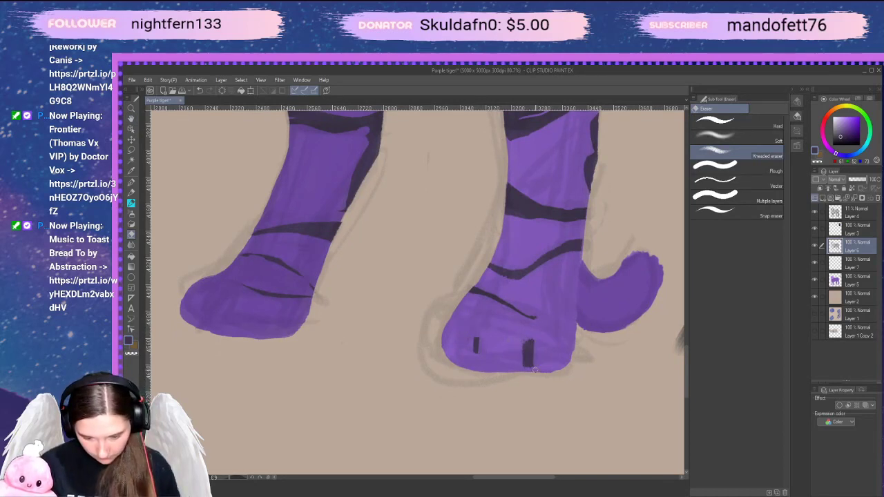
mouse_move(522, 340)
mouse_down()
mouse_move(533, 341)
mouse_move(522, 366)
mouse_move(527, 352)
mouse_up()
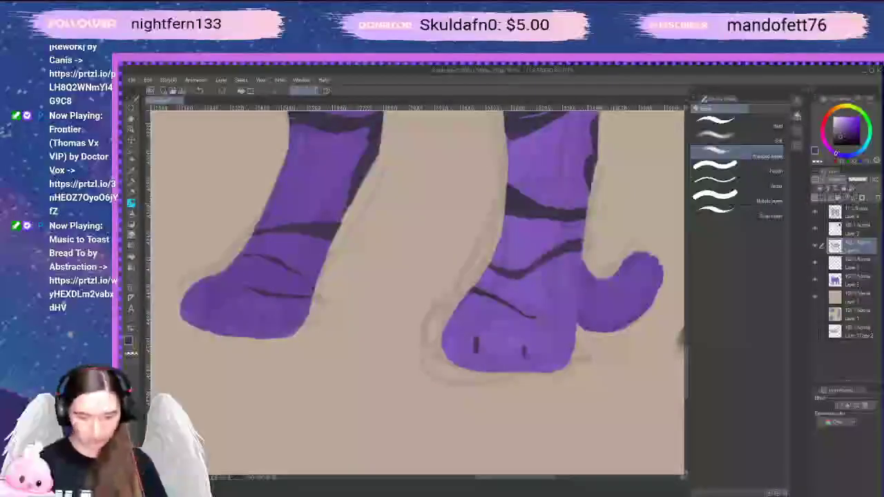
drag(480, 336, 479, 354)
Extend and taper the front ends of the stripes around and below the far front leg's knee with the Design pencil
key(space)
mouse_move(586, 369)
mouse_down()
mouse_move(614, 369)
mouse_move(628, 356)
mouse_up()
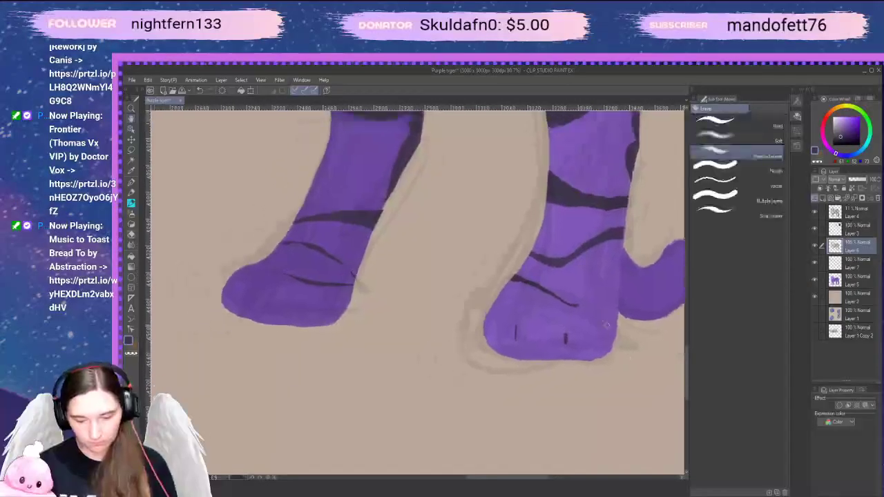
scroll(600, 324, down, 2)
scroll(594, 310, down, 2)
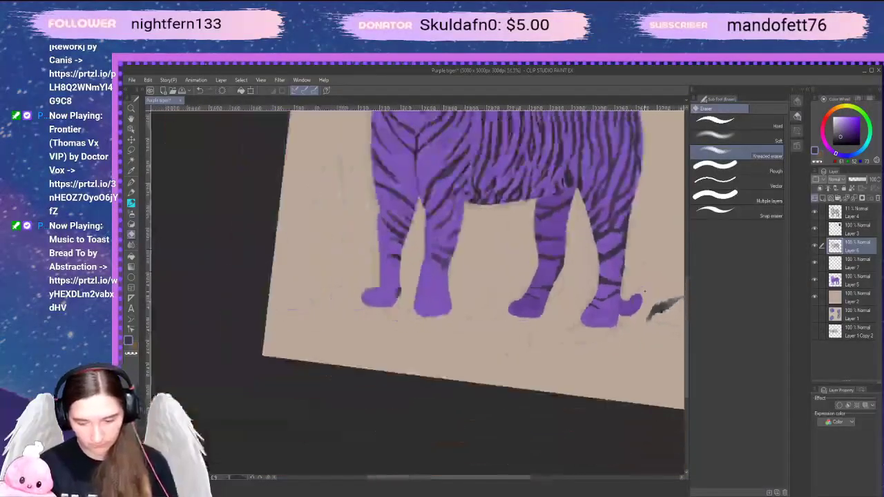
scroll(580, 314, up, 1)
drag(519, 336, 583, 397)
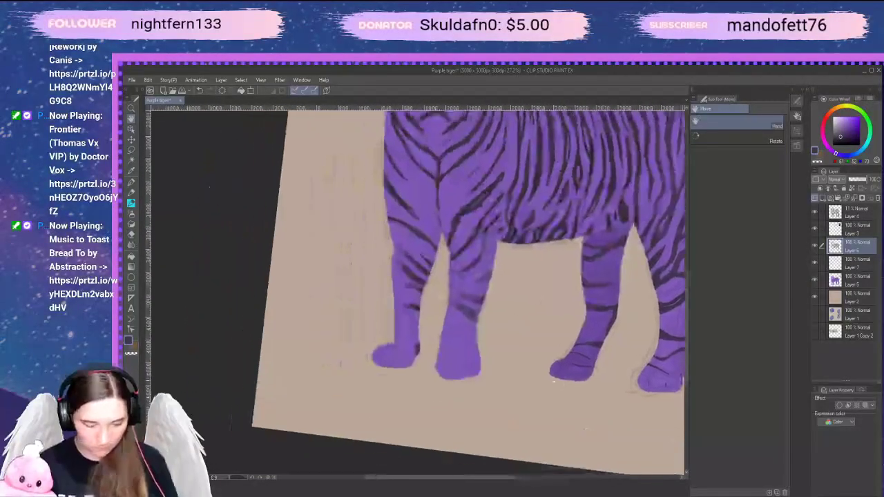
drag(527, 400, 503, 432)
drag(532, 367, 548, 375)
scroll(546, 377, up, 1)
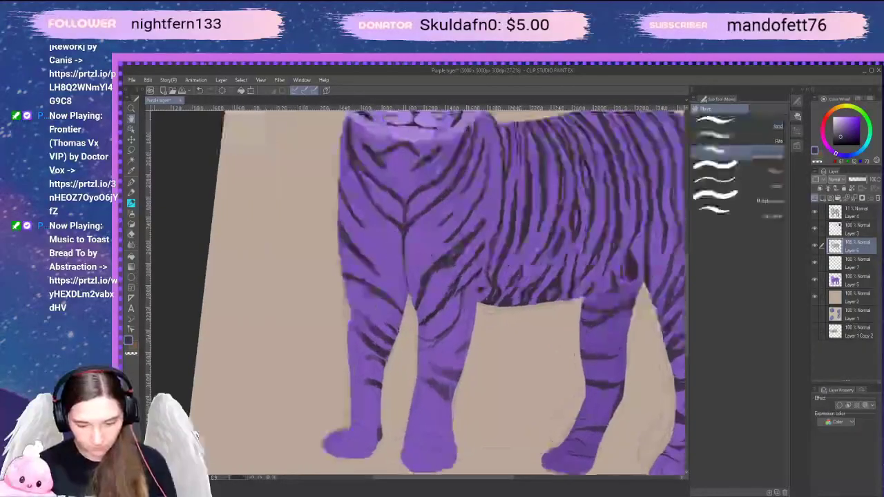
drag(487, 403, 562, 341)
scroll(562, 341, up, 2)
drag(498, 376, 568, 380)
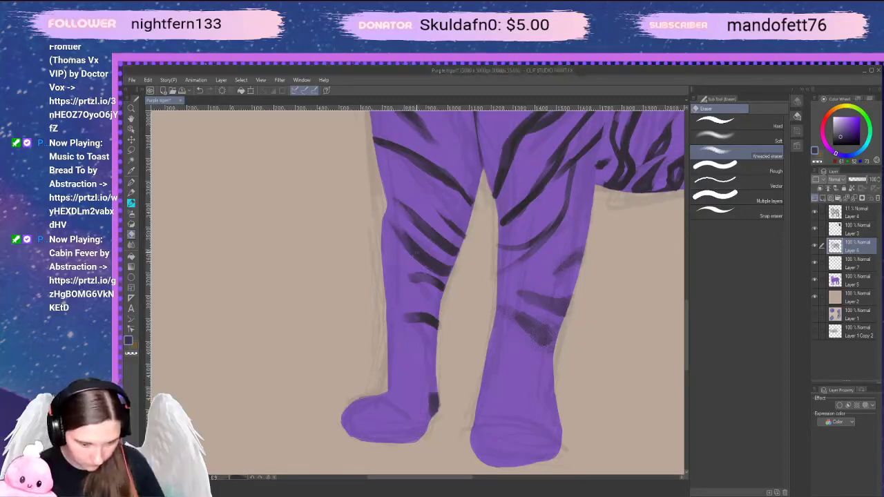
mouse_move(420, 251)
mouse_down()
mouse_move(407, 237)
mouse_move(417, 256)
mouse_up()
key(p)
key(ctrl+z)
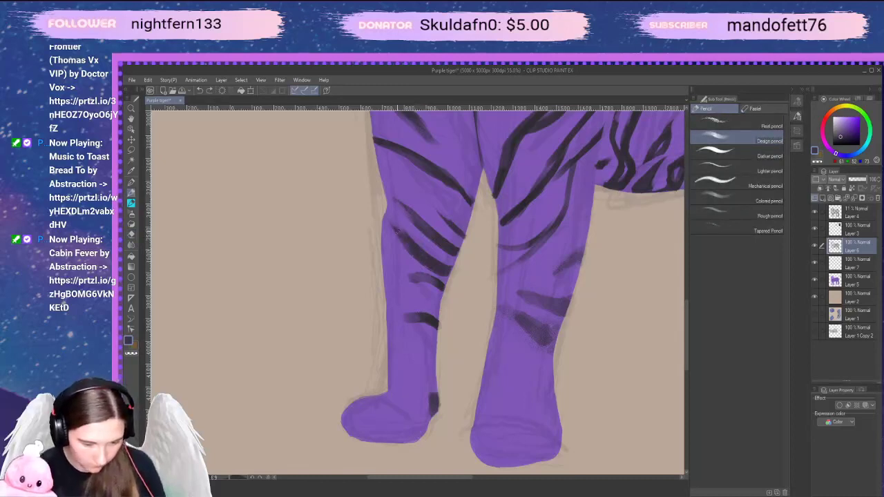
mouse_move(388, 222)
mouse_down()
mouse_move(402, 231)
mouse_move(408, 208)
mouse_move(417, 219)
mouse_up()
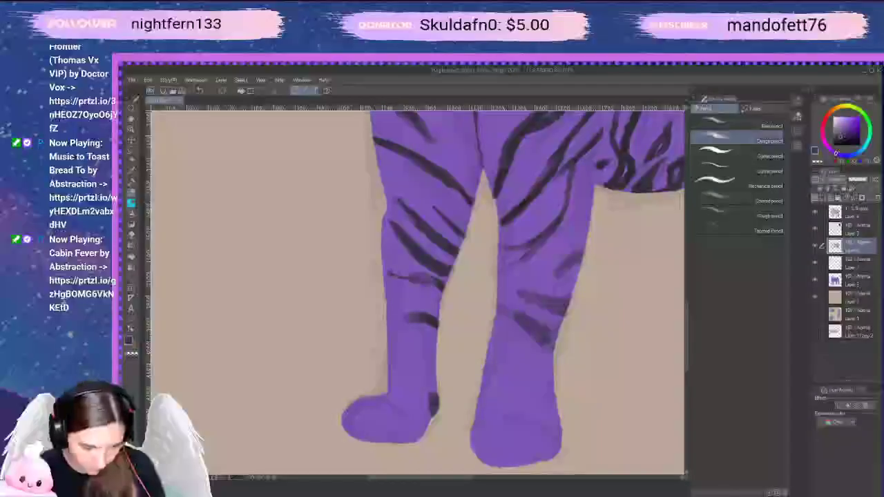
drag(434, 282, 391, 275)
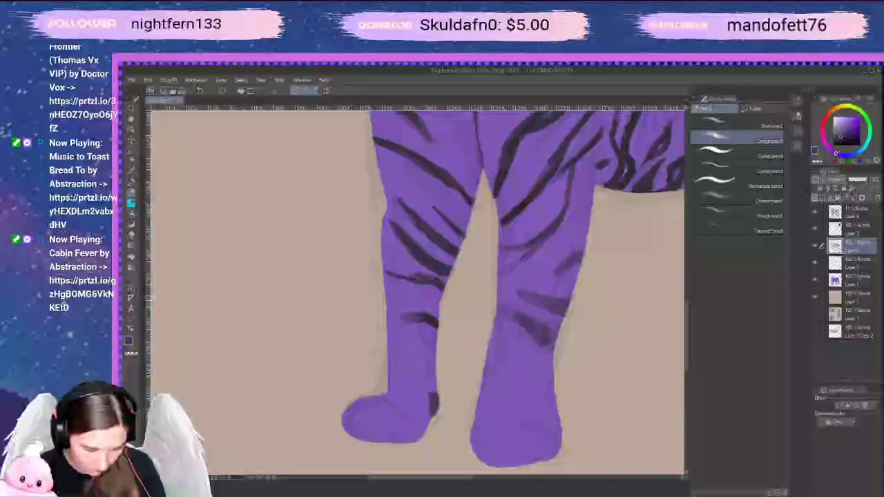
drag(398, 316, 419, 324)
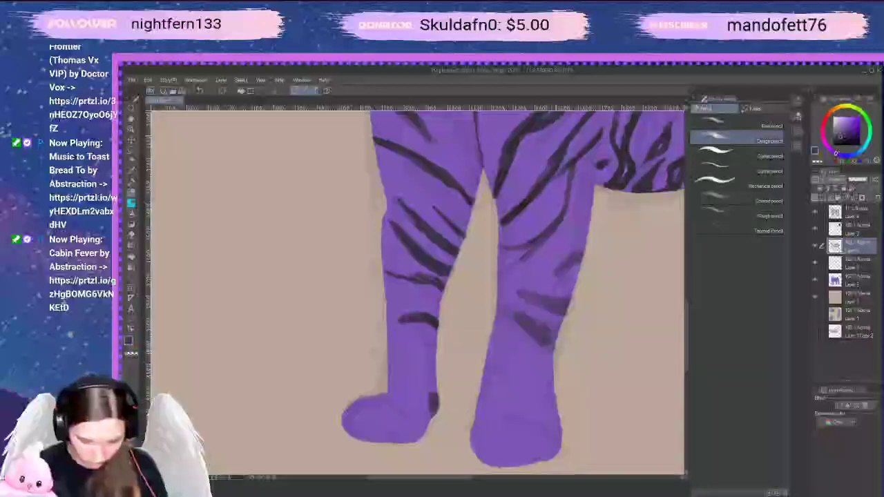
Darken and extend the lower stripes on the near front leg to its rear edge, then erase the overhanging stripe end
mouse_move(551, 340)
mouse_down()
mouse_move(519, 321)
mouse_move(560, 311)
mouse_up()
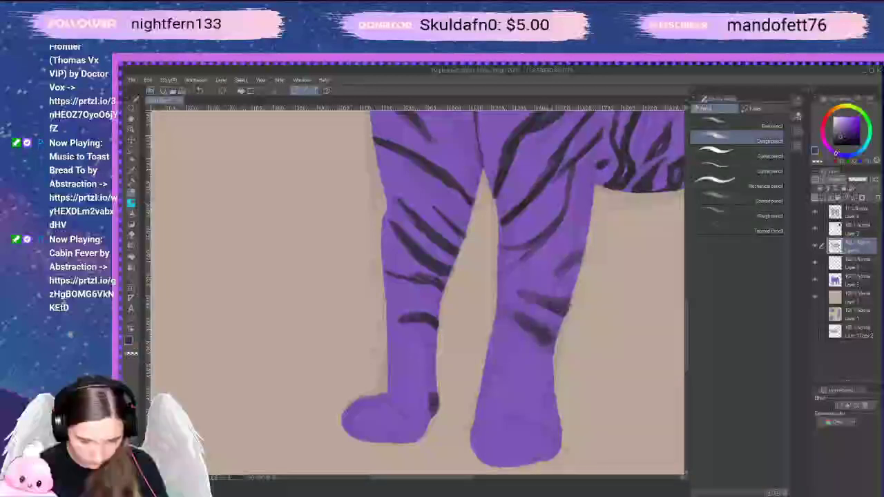
drag(580, 263, 590, 254)
mouse_move(522, 258)
mouse_down()
mouse_move(510, 268)
mouse_move(545, 239)
mouse_move(524, 247)
mouse_up()
key(e)
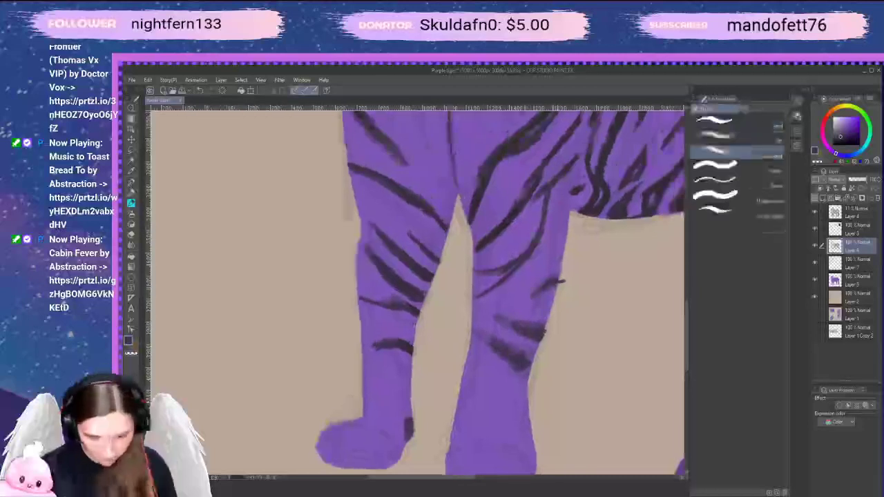
drag(563, 282, 563, 265)
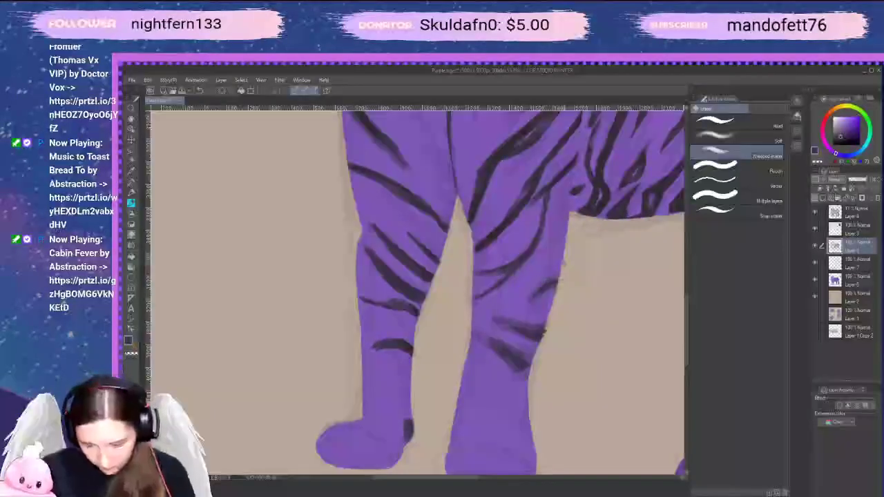
Erase the stripe overhang on the near front leg's rear edge and slim the forked stripe at its knee with the Kneaded eraser
drag(544, 331, 539, 356)
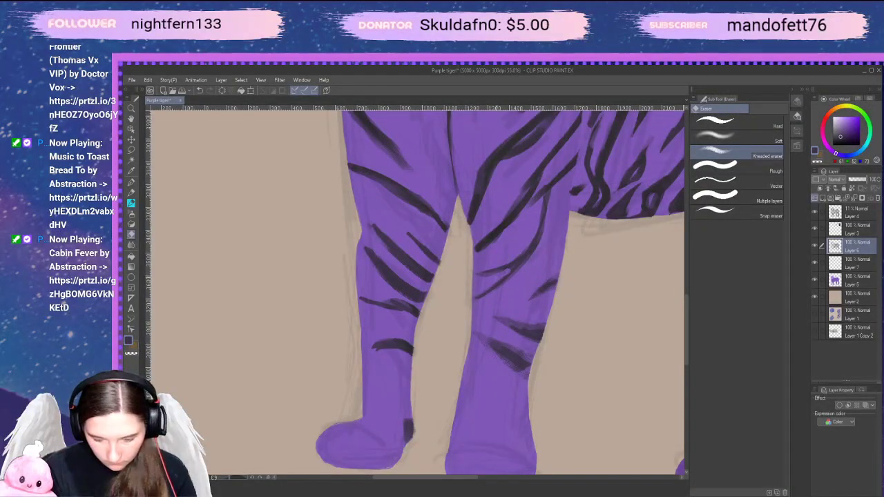
mouse_move(482, 277)
mouse_down()
mouse_move(521, 264)
mouse_move(478, 299)
mouse_up()
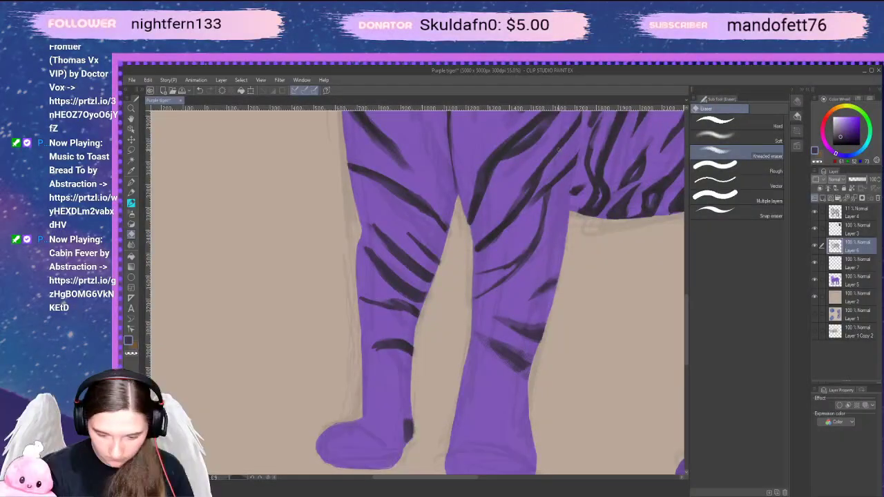
drag(530, 259, 545, 228)
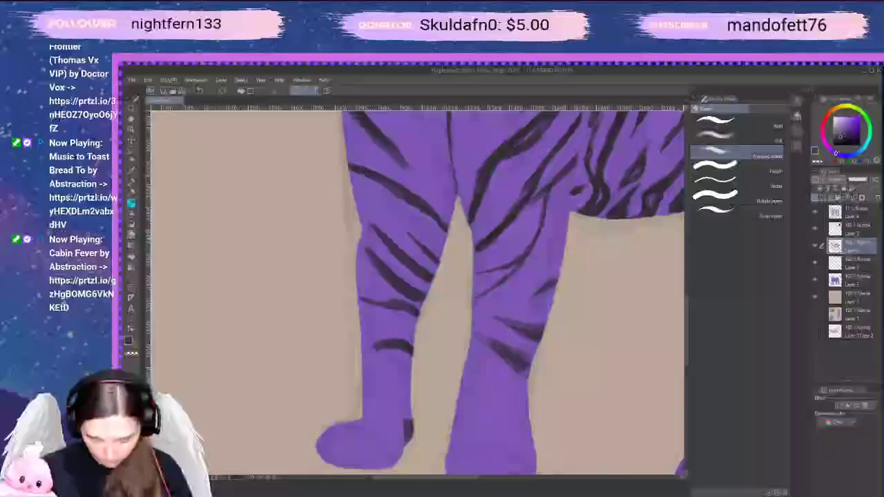
Redraw the long diagonal stripe above the near front leg's knee through to its front edge with the Design pencil, then erase the overhang
key(p)
key(p)
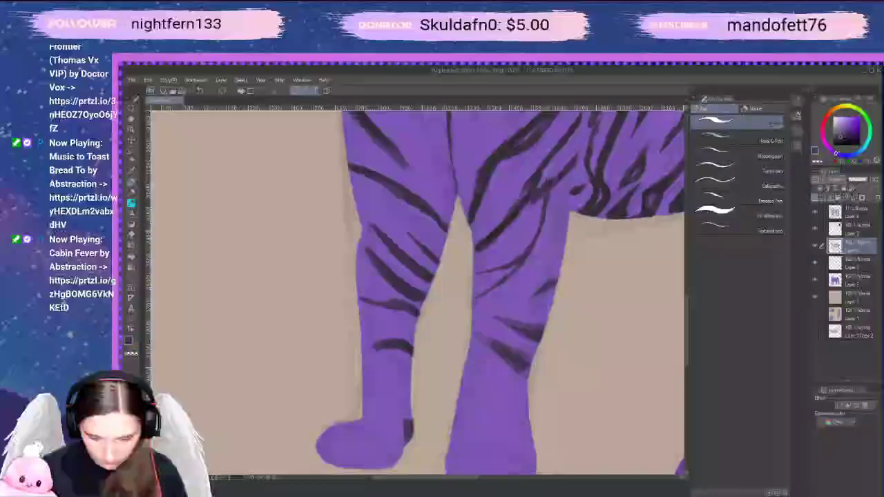
mouse_move(528, 200)
mouse_down()
mouse_move(512, 204)
mouse_move(483, 240)
mouse_up()
key(p)
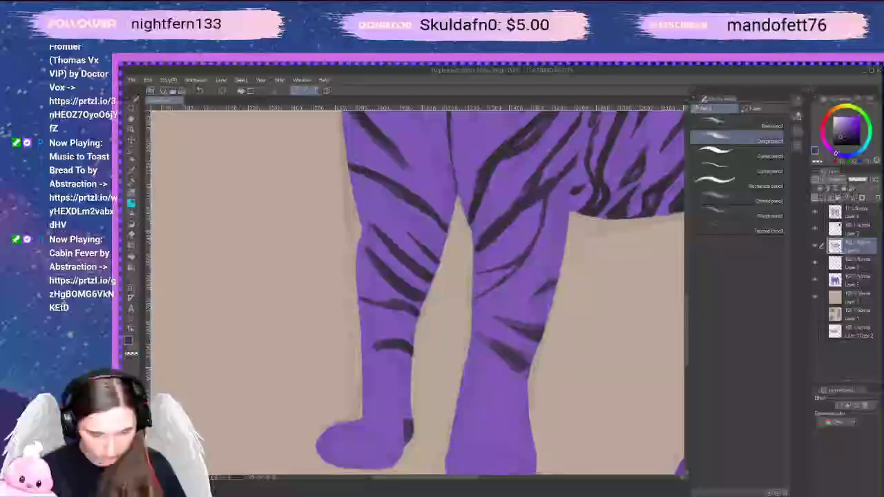
key(ctrl+z)
key(ctrl+z)
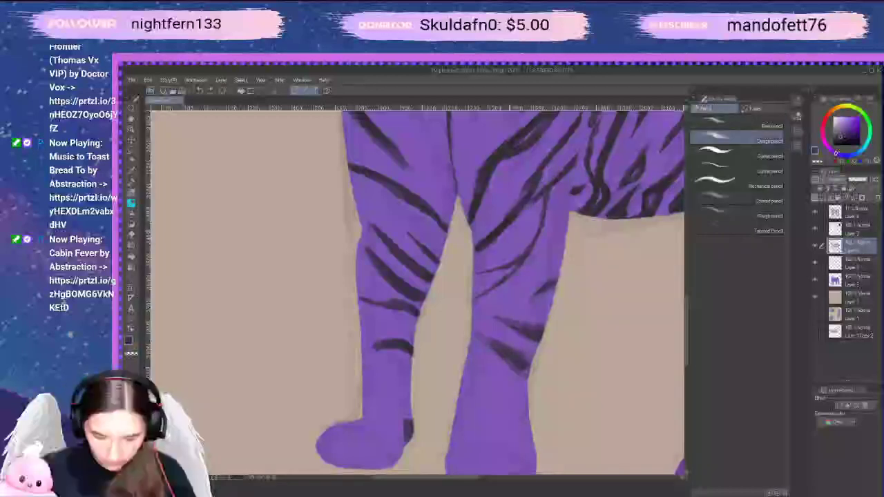
drag(532, 200, 464, 259)
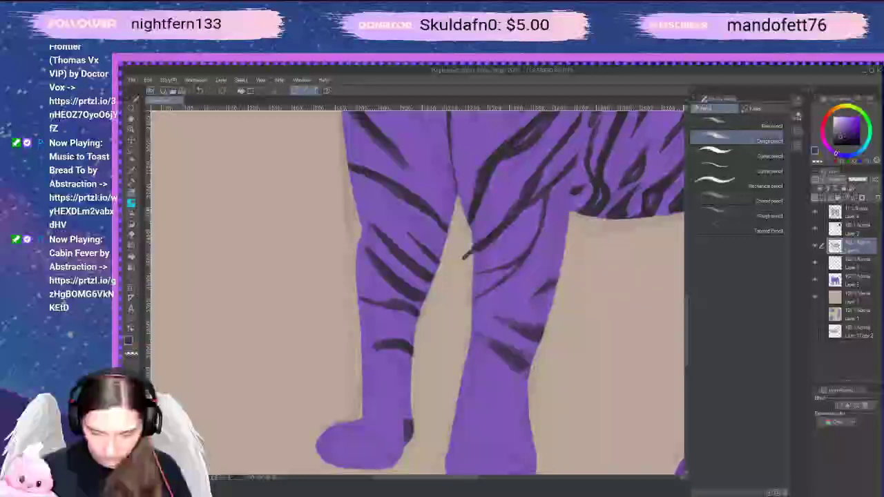
key(e)
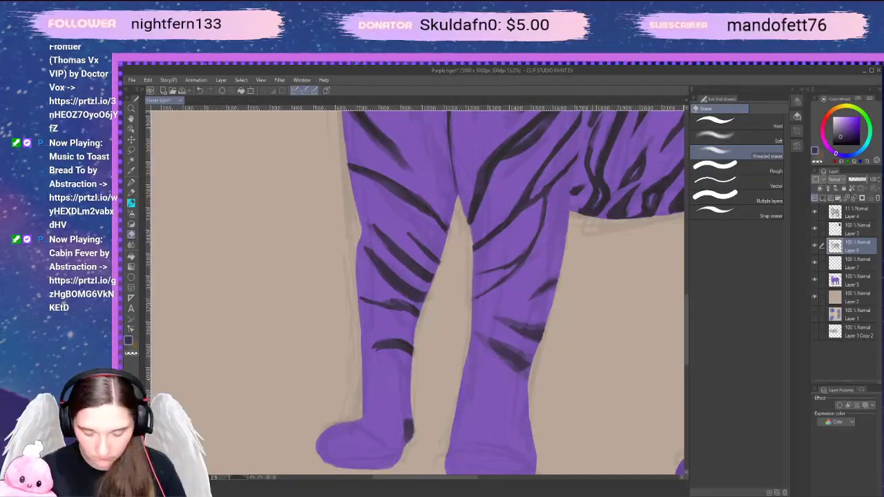
Slim the lower end of the long stripe at the top of the near front leg and open a gap in its middle
key(space)
drag(582, 150, 550, 212)
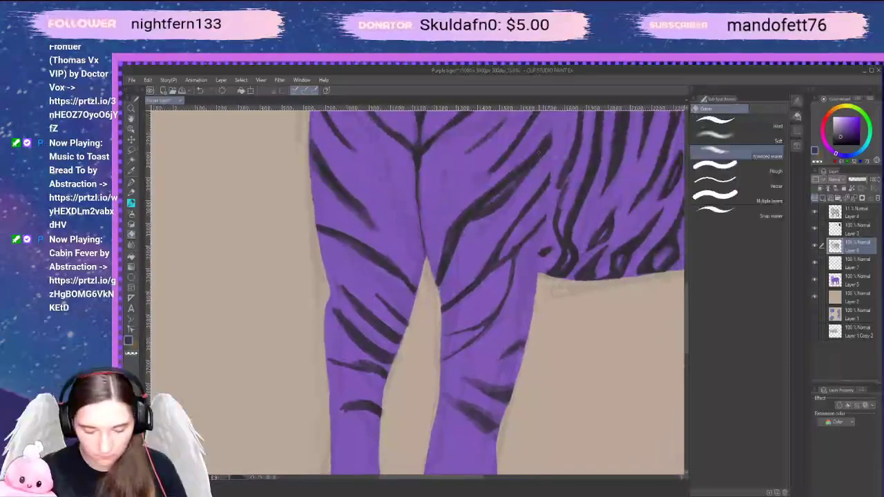
drag(437, 260, 434, 283)
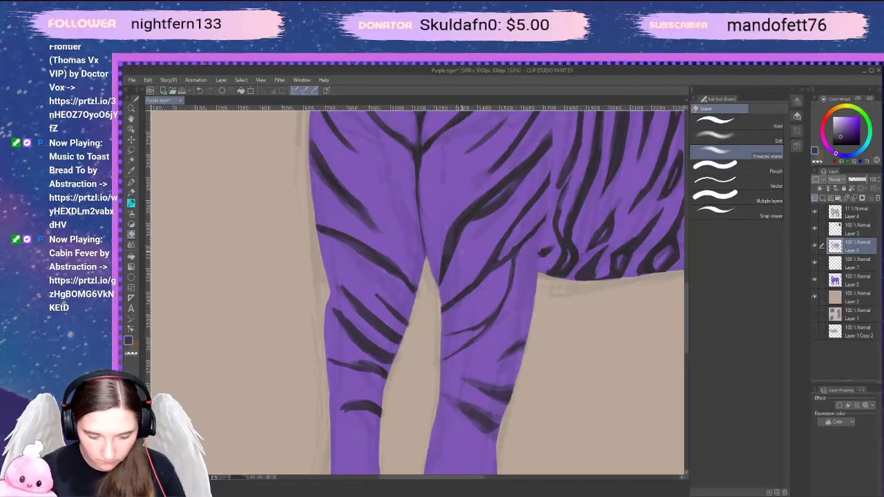
drag(457, 243, 442, 285)
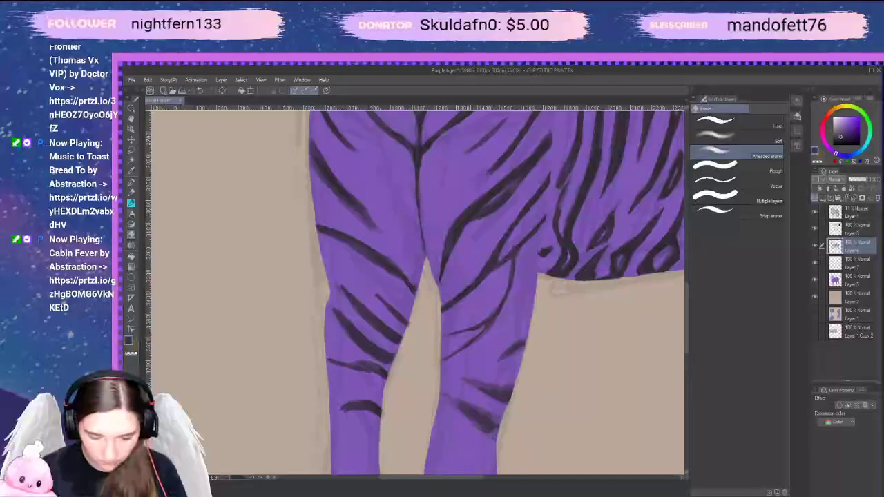
drag(508, 208, 493, 251)
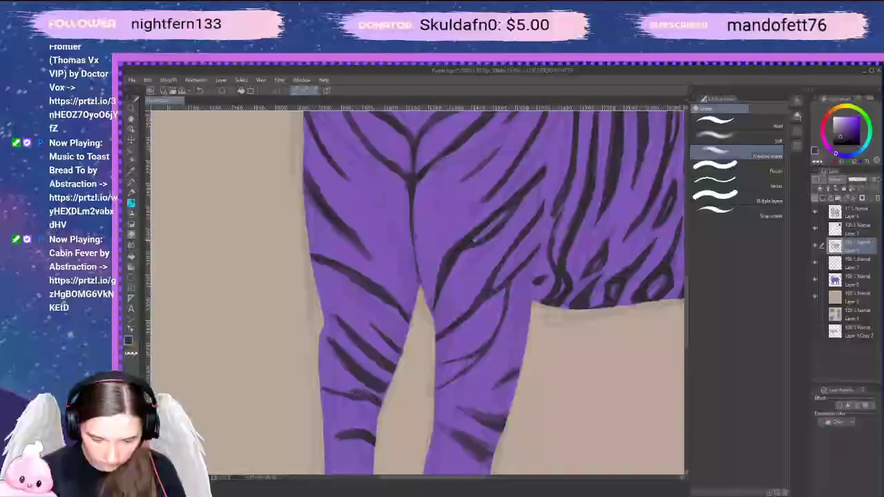
key(p)
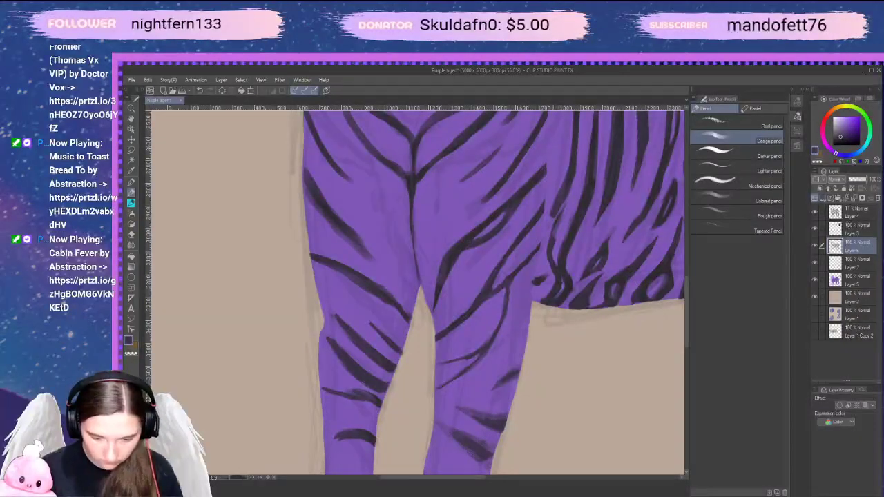
key(space)
mouse_move(484, 357)
mouse_down()
mouse_move(532, 338)
mouse_move(509, 345)
mouse_up()
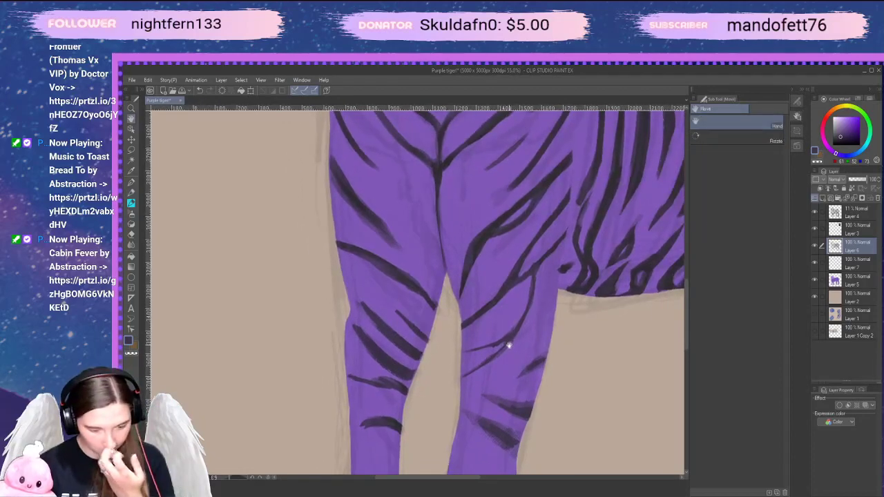
key(p)
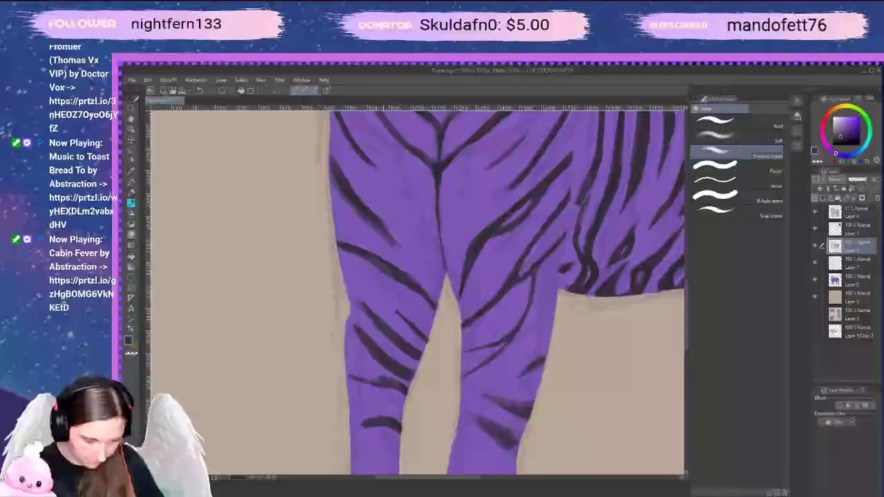
Erase and redraw the stripe just below the far front leg's knee as a thin curved line, trimming its rear end
key(space)
drag(413, 395, 415, 322)
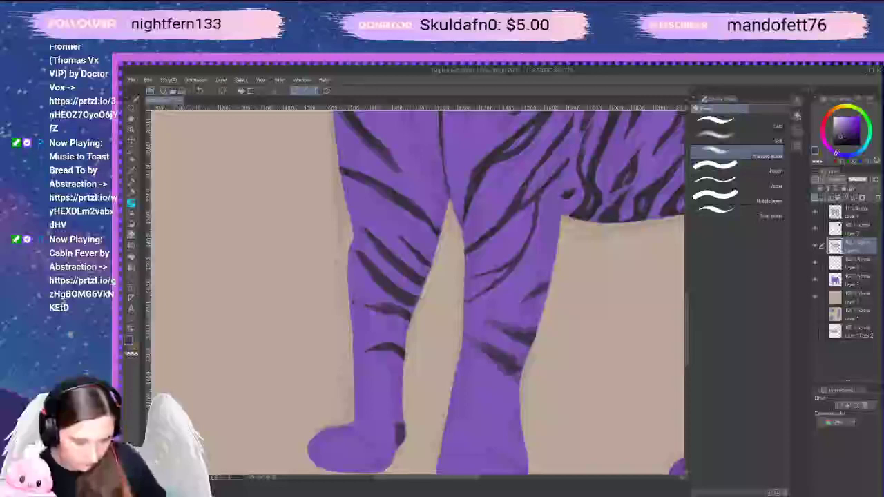
drag(373, 304, 417, 315)
key(p)
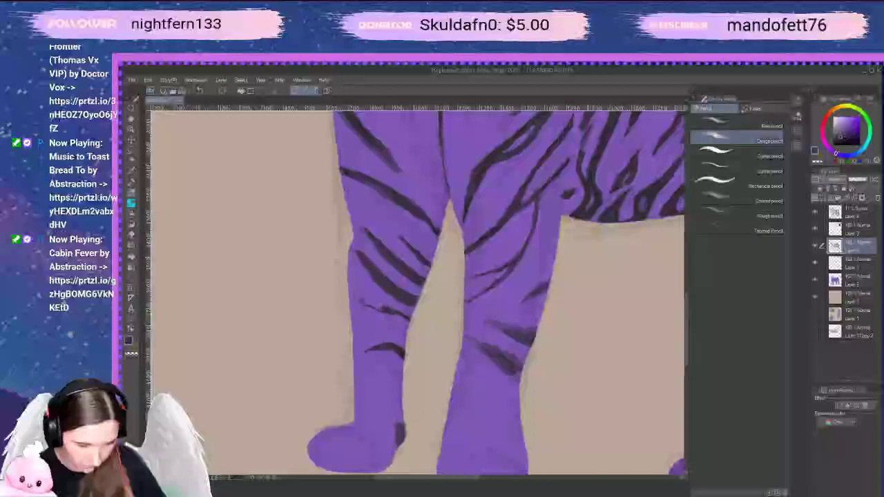
key(p)
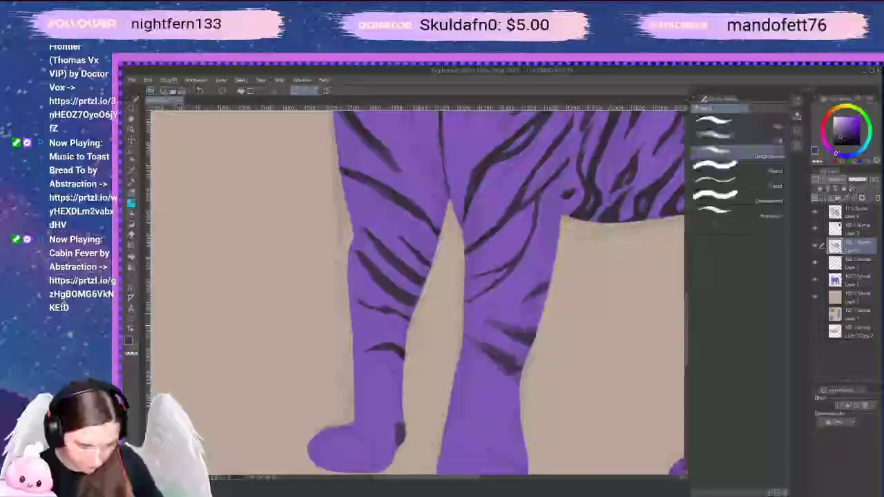
key(e)
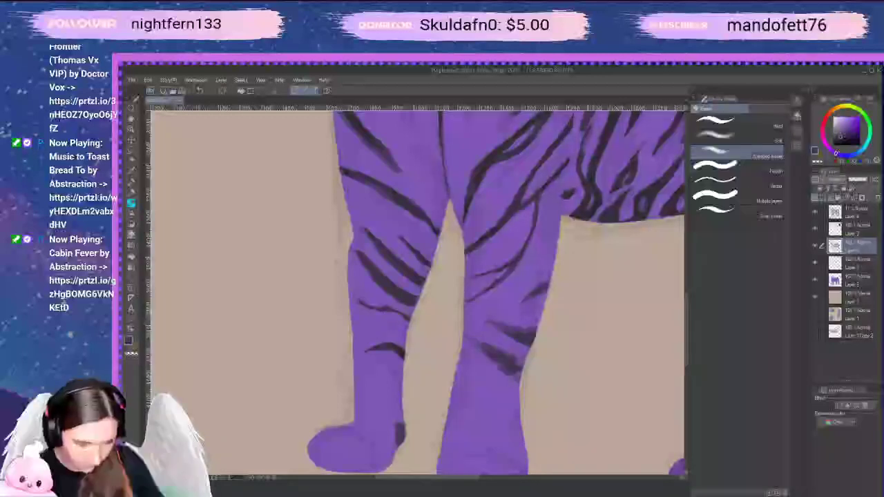
key(p)
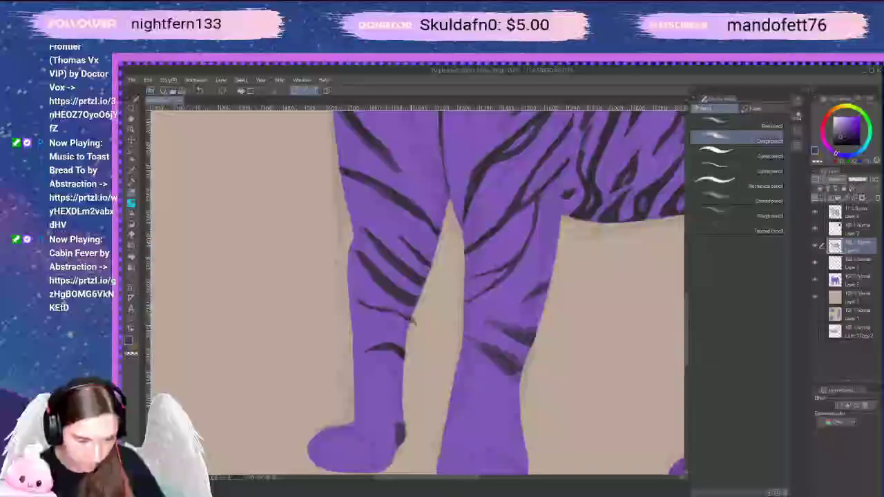
key(p)
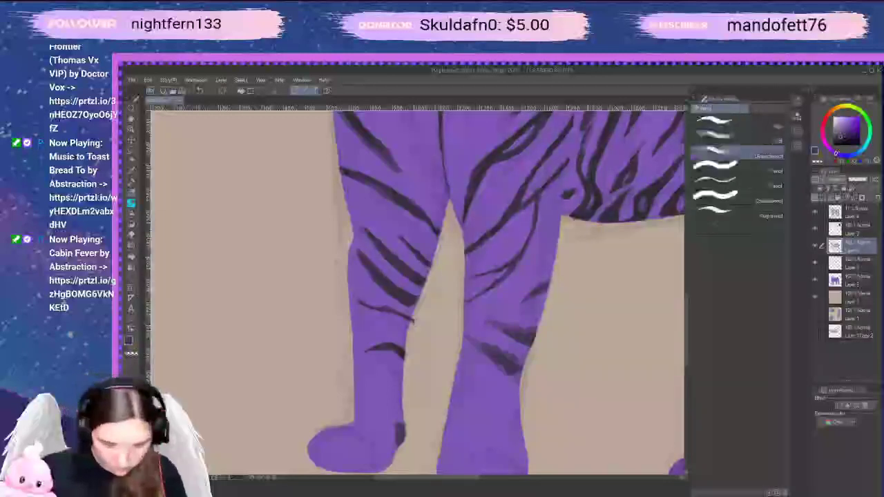
key(p)
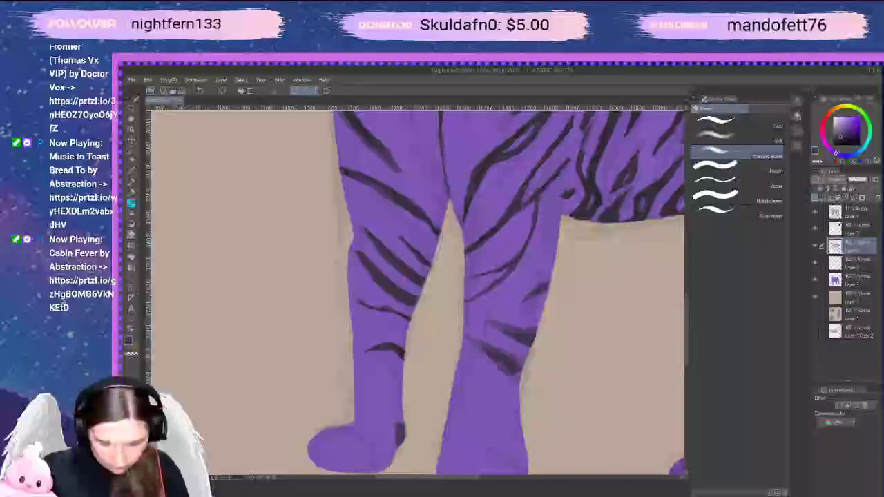
Slim the short stripes at the far front leg's knee into narrower points with the Kneaded eraser
drag(436, 319, 440, 341)
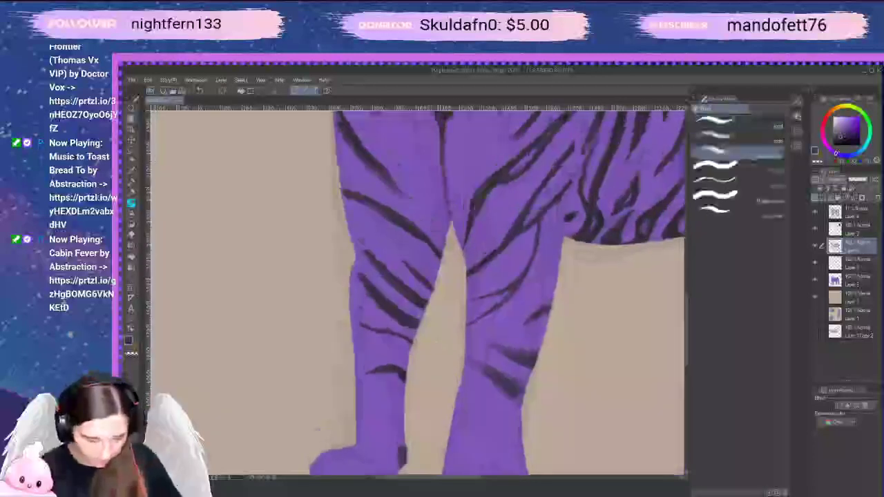
drag(367, 253, 377, 271)
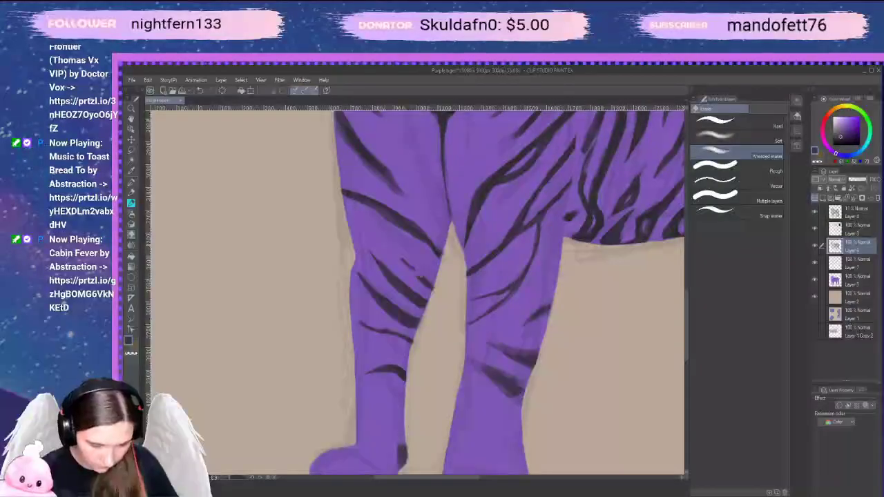
drag(420, 270, 402, 259)
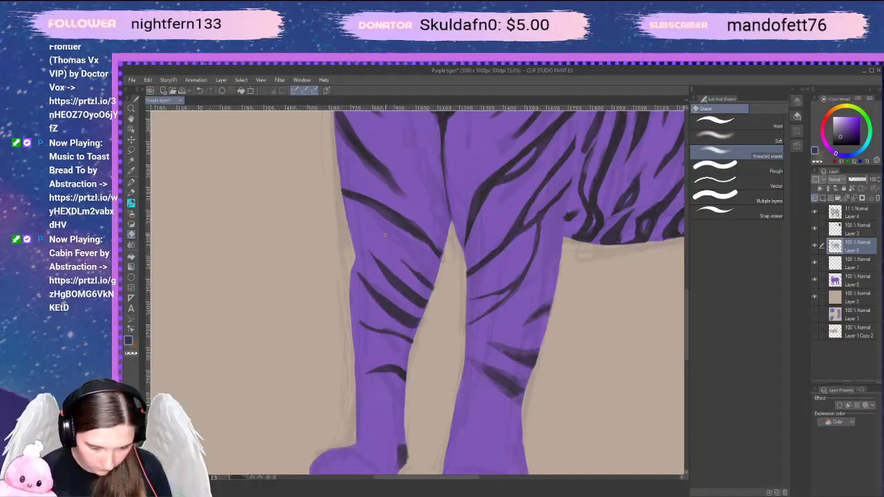
Erase along the diagonal stripe above the far front leg's knee and the outer stripe above it to give both slimmer, tapered ends
key(space)
drag(441, 301, 447, 341)
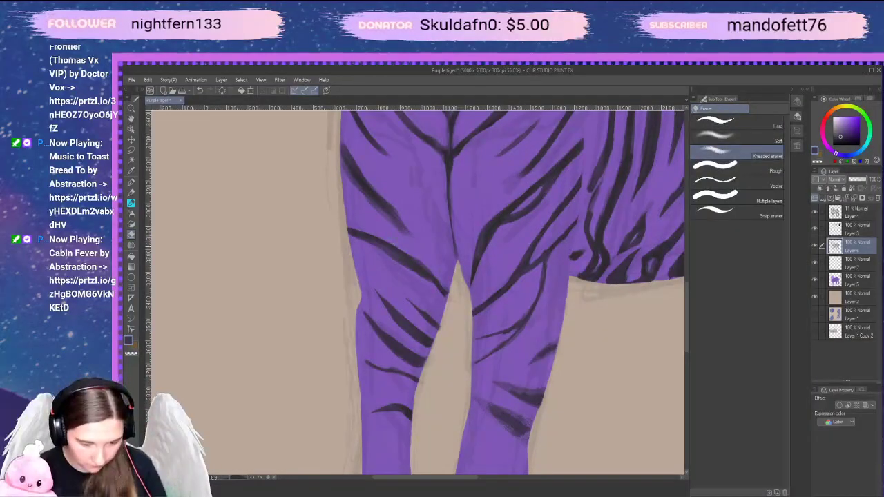
mouse_move(400, 251)
mouse_down()
mouse_move(448, 292)
mouse_move(430, 270)
mouse_up()
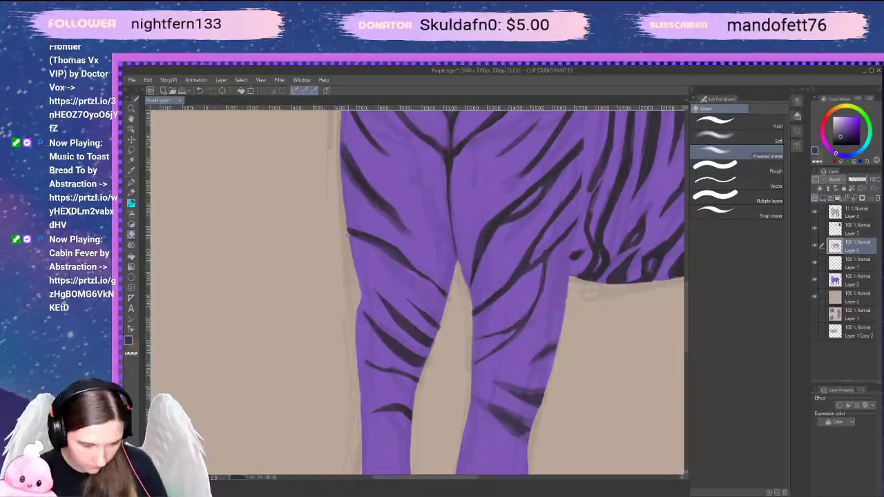
mouse_move(347, 234)
mouse_down()
mouse_move(409, 269)
mouse_move(482, 357)
mouse_up()
key(space)
drag(395, 274, 436, 328)
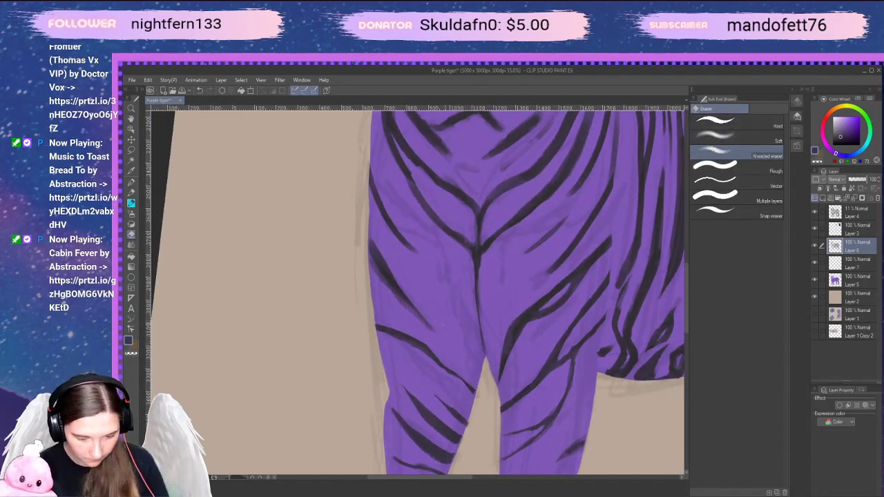
drag(390, 289, 434, 330)
Examine the stripe pattern across the tiger's legs, body and head at a smaller zoom
key(space)
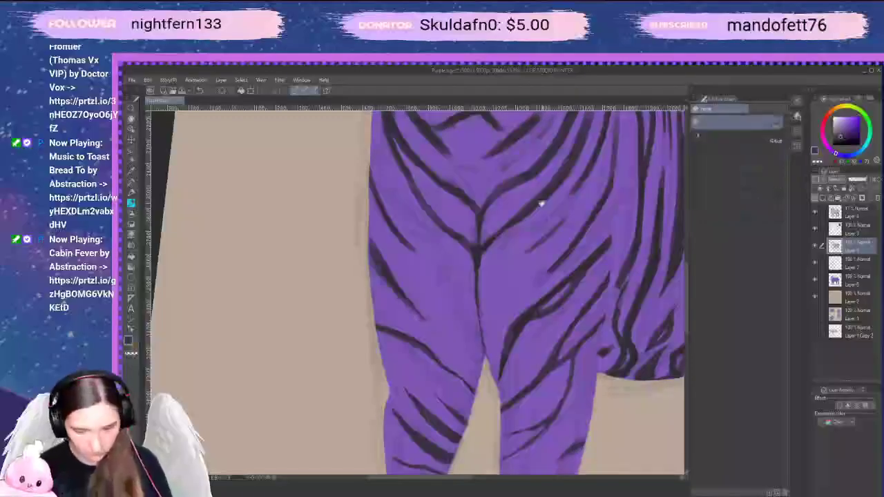
drag(563, 304, 568, 280)
scroll(568, 280, down, 2)
key(space)
mouse_move(631, 362)
mouse_down()
mouse_move(651, 392)
mouse_move(564, 331)
mouse_up()
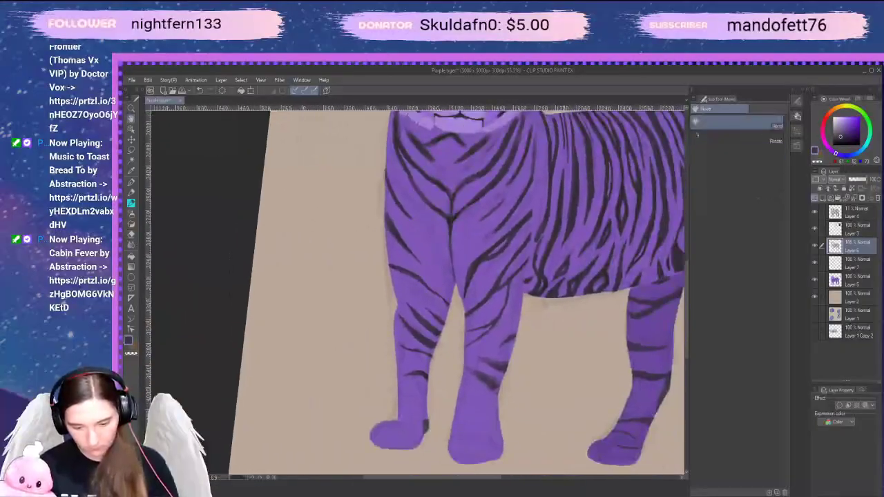
scroll(601, 361, down, 2)
key(space)
mouse_move(611, 365)
mouse_down()
mouse_move(541, 397)
mouse_move(604, 437)
mouse_up()
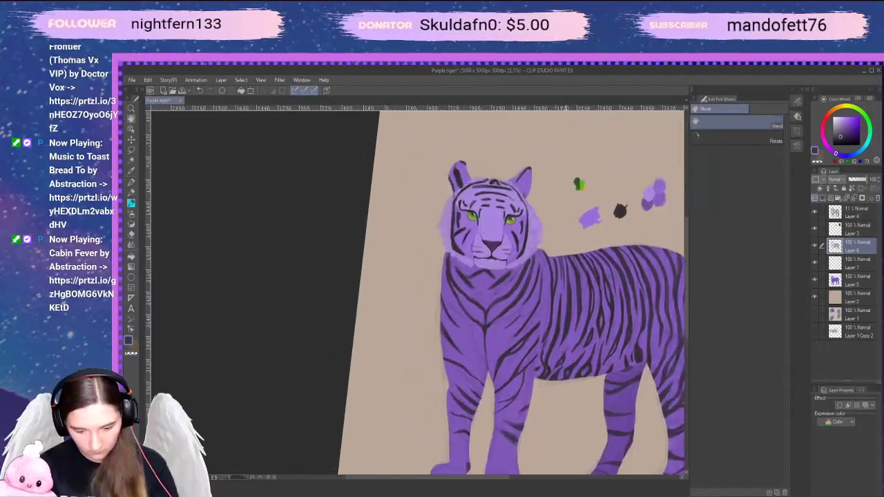
Refine the edges of the short chest stripes beneath the tiger's chin with the Kneaded eraser
scroll(566, 399, up, 4)
key(space)
drag(546, 393, 585, 424)
scroll(546, 366, up, 1)
key(space)
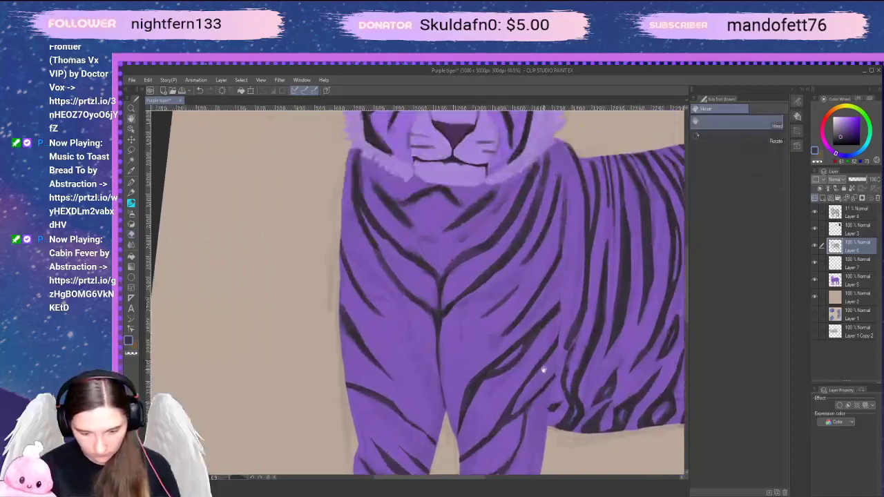
drag(543, 368, 567, 431)
scroll(567, 414, up, 2)
drag(451, 284, 444, 294)
drag(473, 279, 452, 292)
mouse_move(518, 254)
mouse_down()
mouse_move(461, 308)
mouse_move(408, 302)
mouse_up()
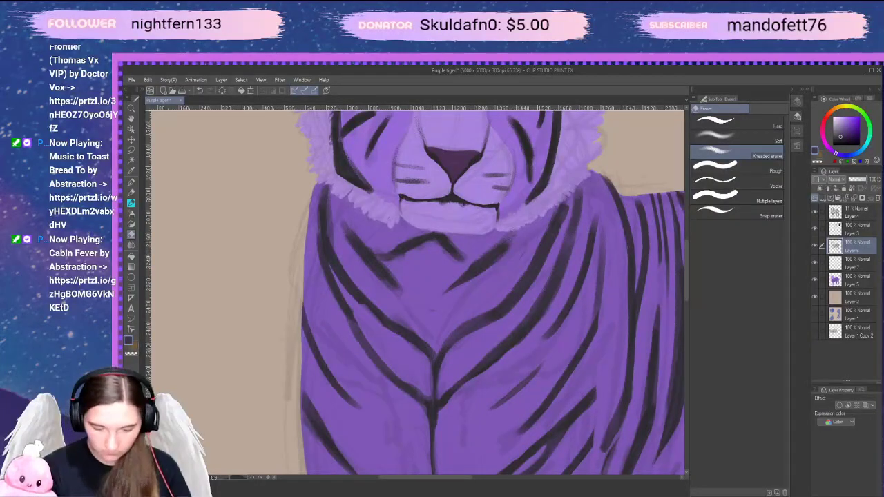
Extend the upper ends of the chest stripes on both sides of the chin up toward the cheek fur with the Design pencil
mouse_move(467, 268)
mouse_down()
mouse_move(513, 230)
mouse_move(511, 242)
mouse_move(567, 187)
mouse_move(574, 195)
mouse_move(576, 173)
mouse_move(576, 199)
mouse_up()
key(p)
key(p)
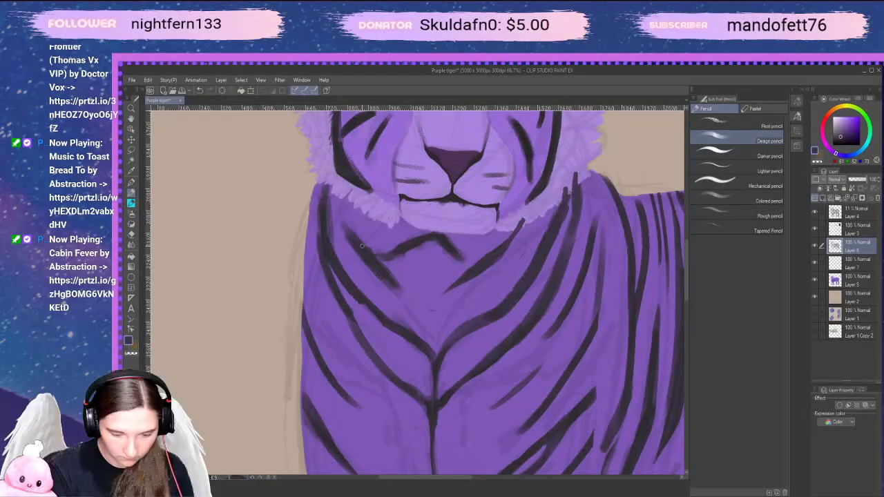
drag(341, 216, 346, 232)
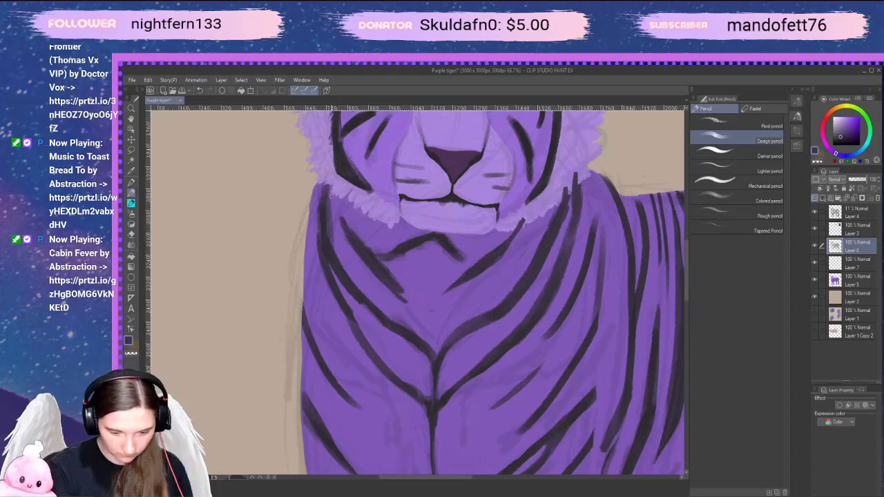
Darken the top of the outer chest stripe under the cheek fur, and slim the forked stripe beneath the chin with the Kneaded eraser
drag(330, 177, 328, 214)
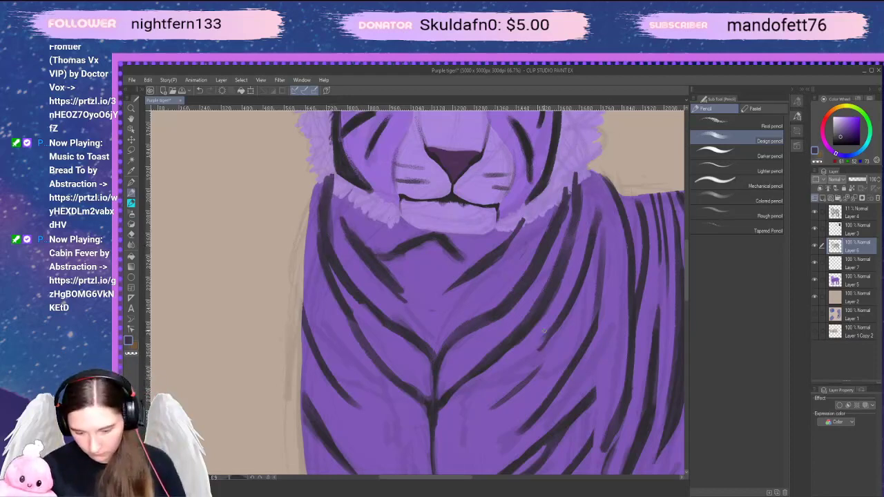
key(e)
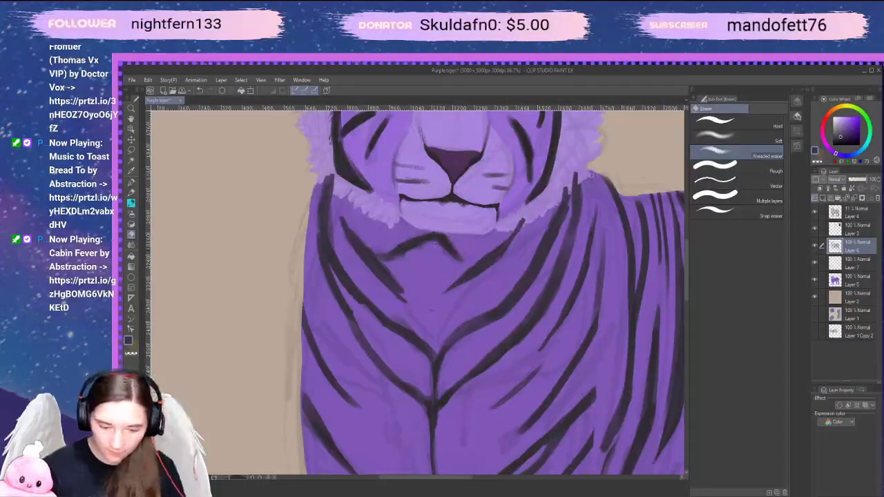
drag(403, 259, 385, 257)
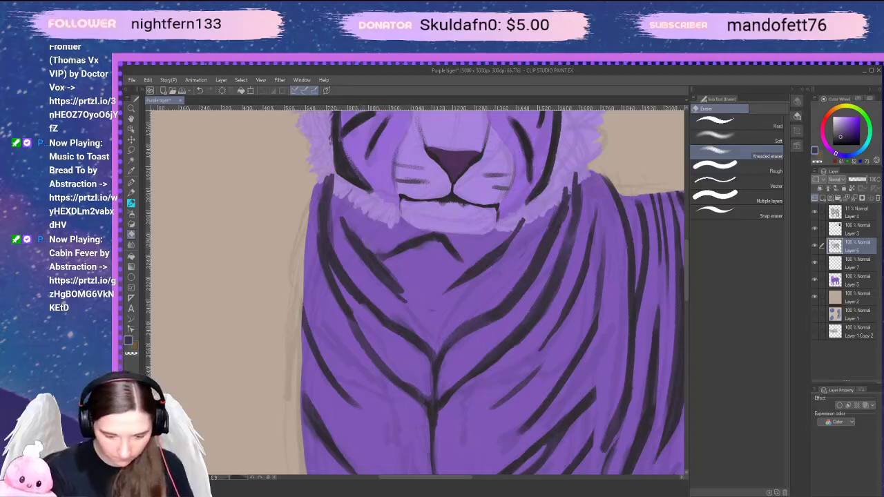
drag(390, 268, 404, 299)
key(p)
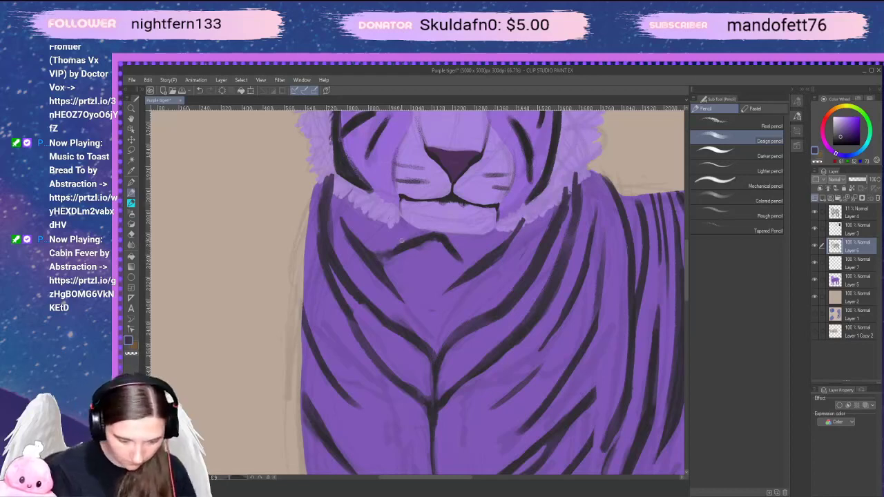
key(ctrl+z)
mouse_move(390, 256)
mouse_down()
mouse_move(380, 259)
mouse_move(392, 255)
mouse_up()
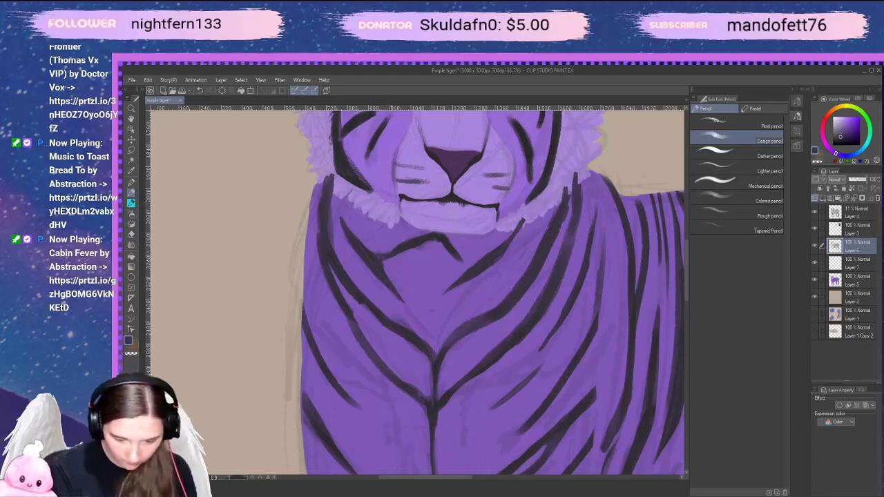
key(e)
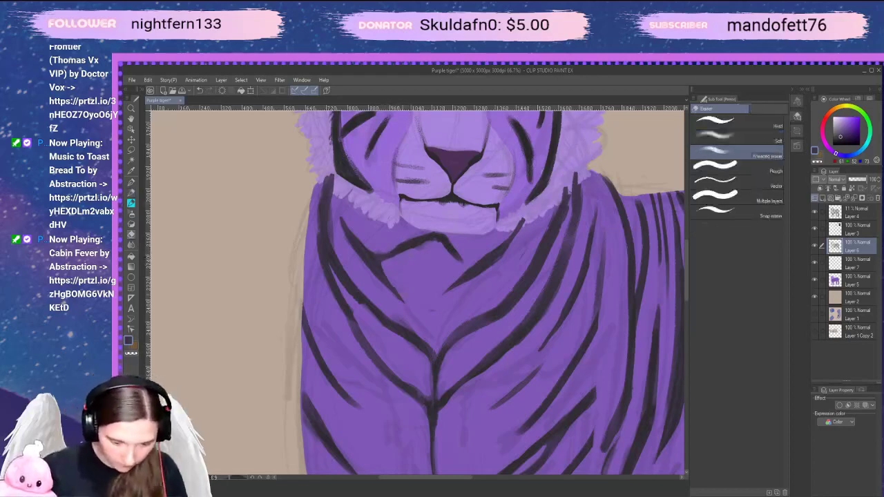
drag(347, 244, 383, 280)
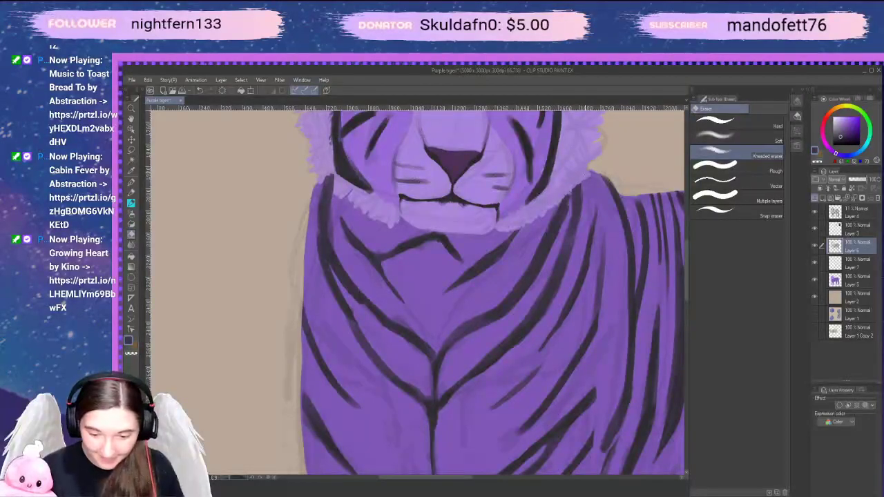
Erase along the upper ends of the shoulder-side chest stripes so they narrow toward the cheek fur
drag(581, 193, 572, 249)
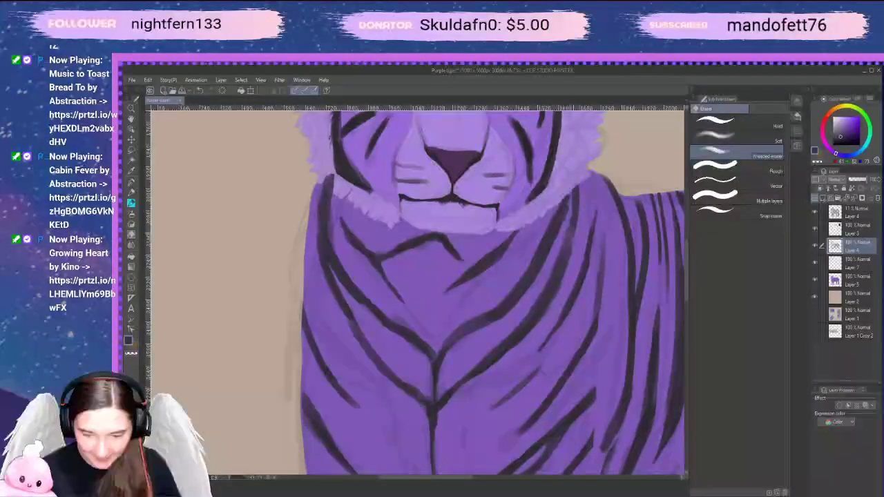
drag(569, 198, 564, 210)
drag(560, 228, 555, 241)
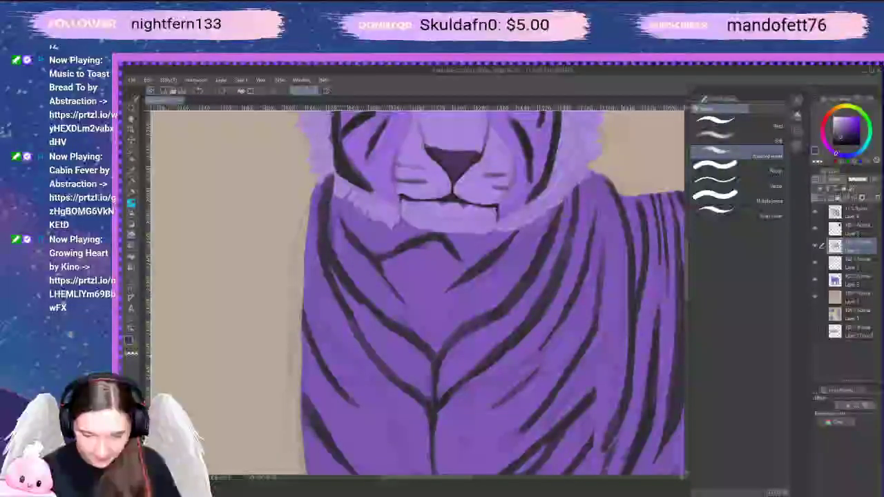
Slim the long outer chest stripe on the side away from the body, trimming both edges below the cheek fur with the Kneaded eraser
drag(470, 274, 533, 306)
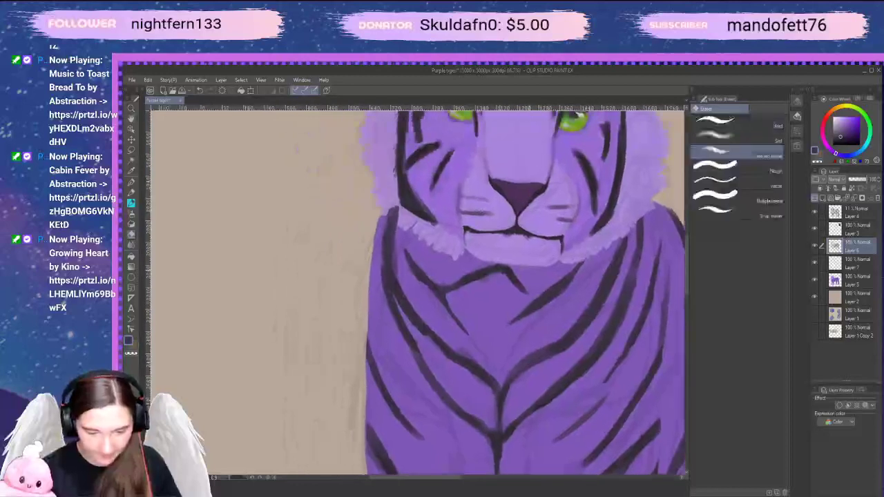
drag(397, 207, 393, 224)
drag(396, 277, 395, 222)
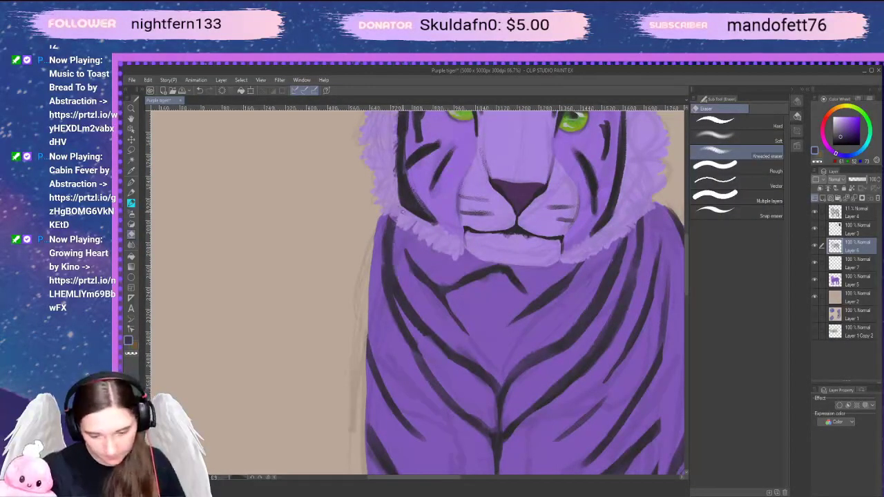
drag(383, 255, 389, 217)
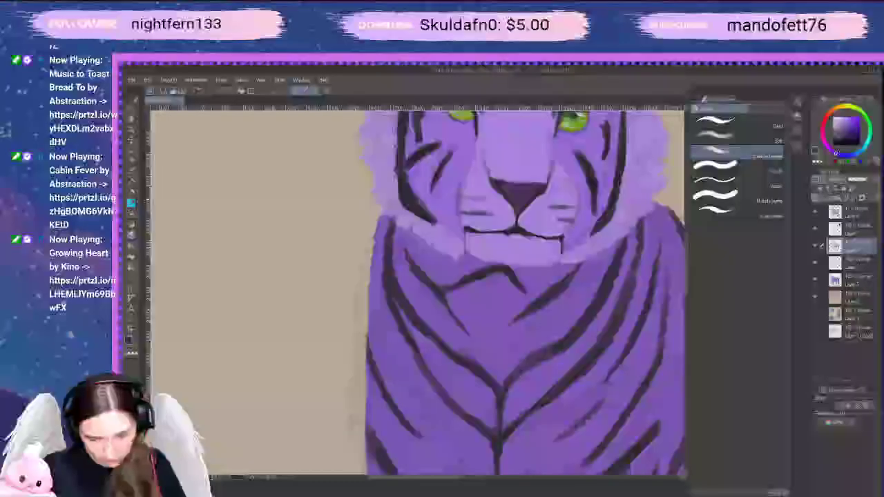
mouse_move(594, 411)
mouse_down()
mouse_move(529, 407)
mouse_move(519, 380)
mouse_up()
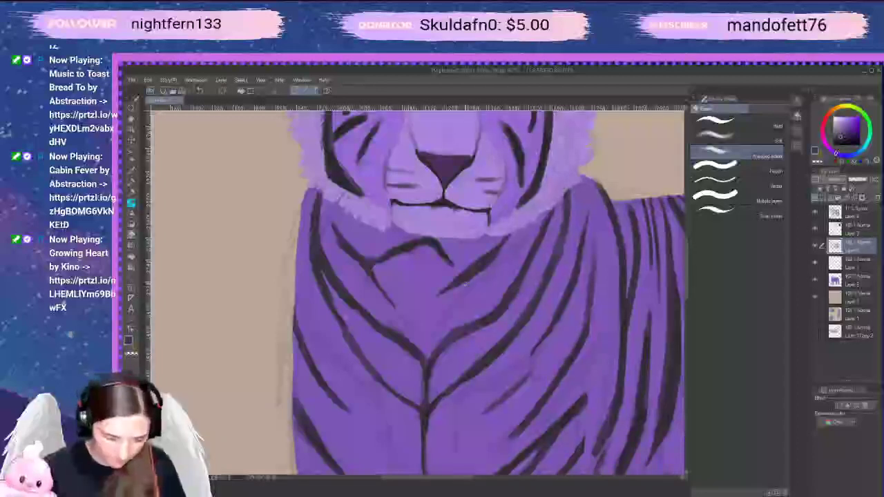
drag(322, 244, 349, 296)
drag(328, 267, 319, 232)
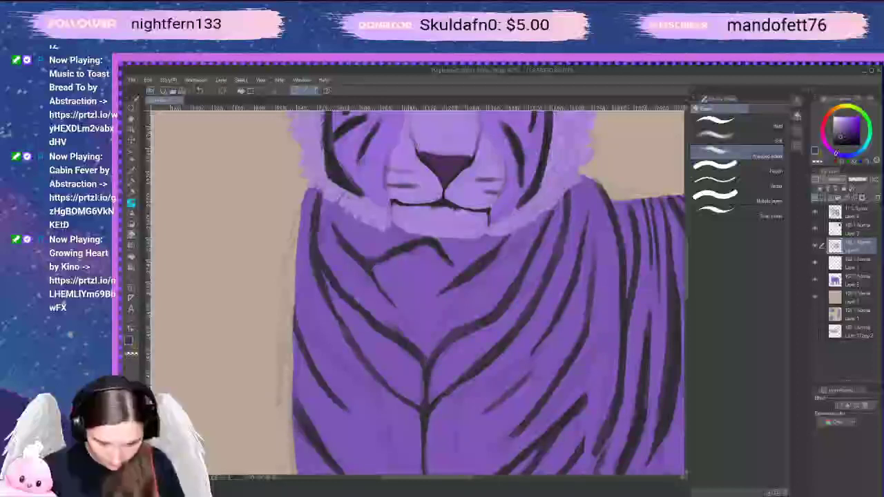
Examine the stripe pattern across the tiger's whole body, legs and head at a smaller zoom
drag(569, 402, 534, 355)
scroll(554, 328, down, 2)
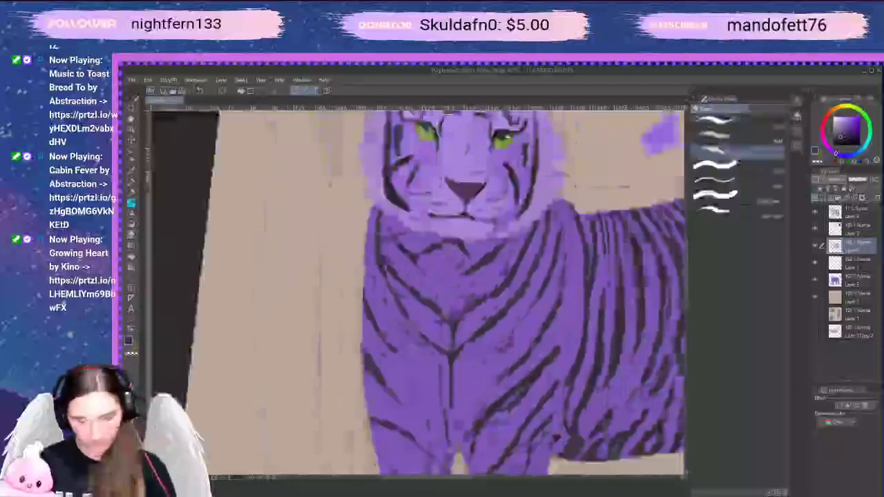
key(space)
drag(616, 412, 523, 341)
scroll(523, 341, down, 1)
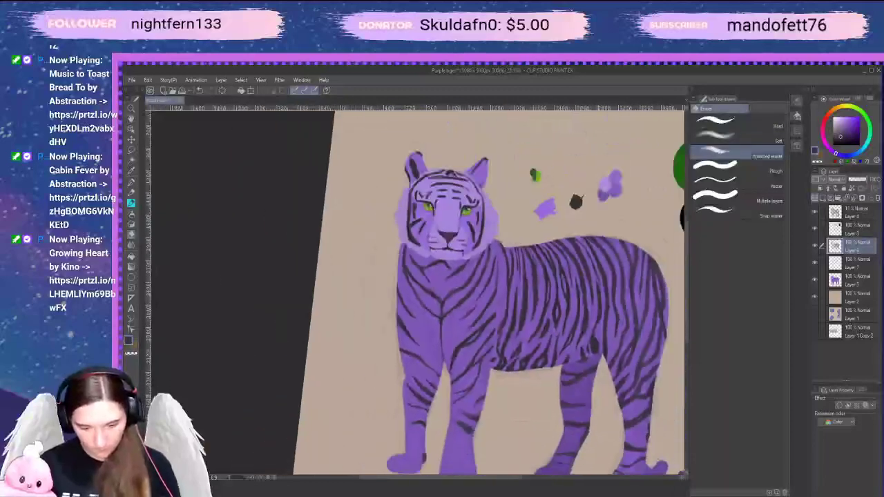
key(space)
drag(606, 407, 614, 481)
scroll(548, 380, up, 2)
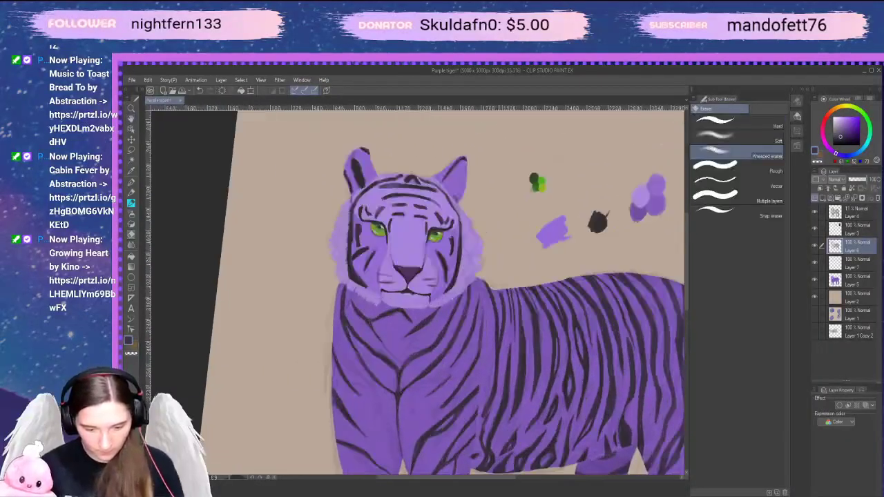
Taper the diagonal cheek stripe and the short stripe below the eye on the body side of the face with the Kneaded eraser
key(space)
drag(400, 207, 504, 330)
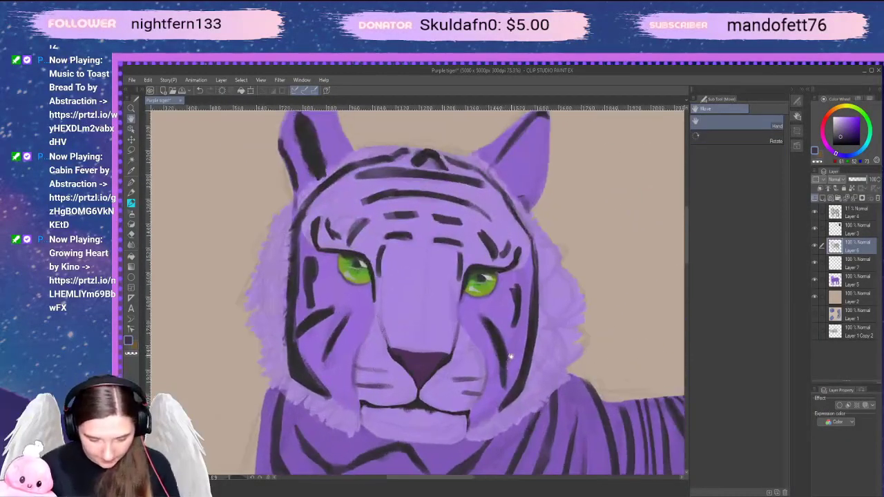
scroll(508, 345, up, 3)
mouse_move(520, 363)
mouse_down()
mouse_move(544, 321)
mouse_move(535, 386)
mouse_up()
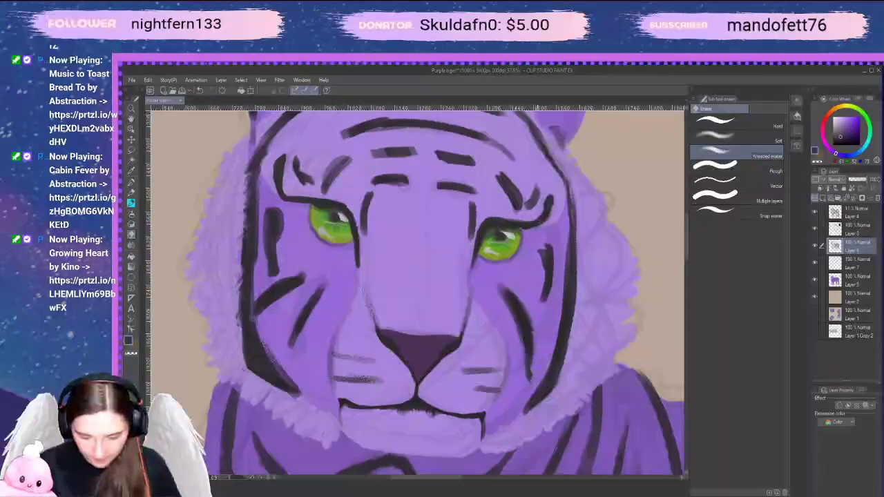
key(ctrl+z)
drag(535, 350, 528, 408)
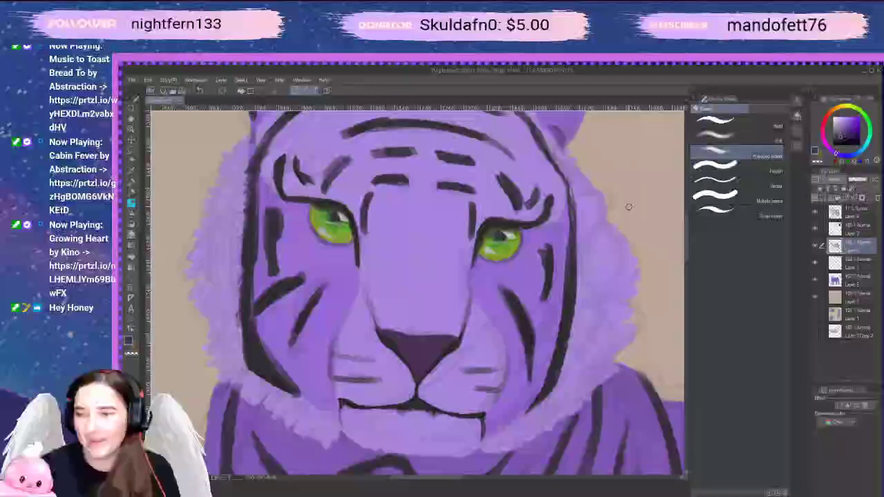
drag(629, 206, 637, 173)
drag(539, 294, 516, 255)
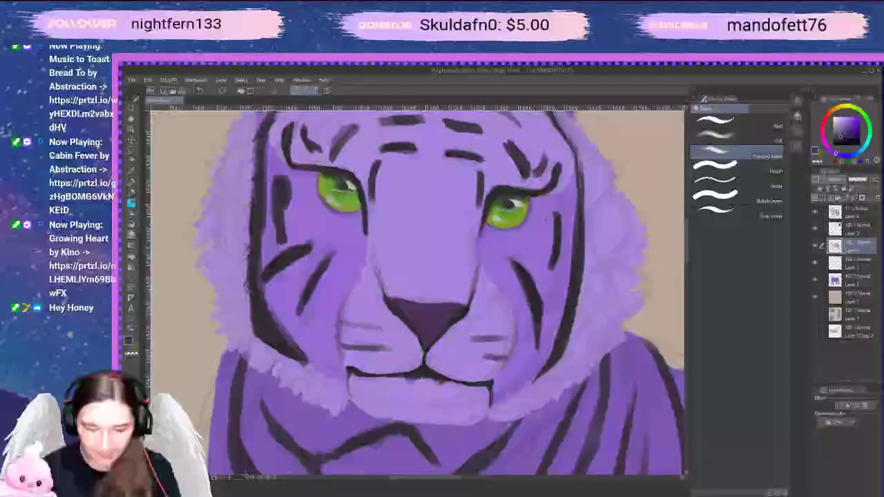
drag(560, 211, 560, 244)
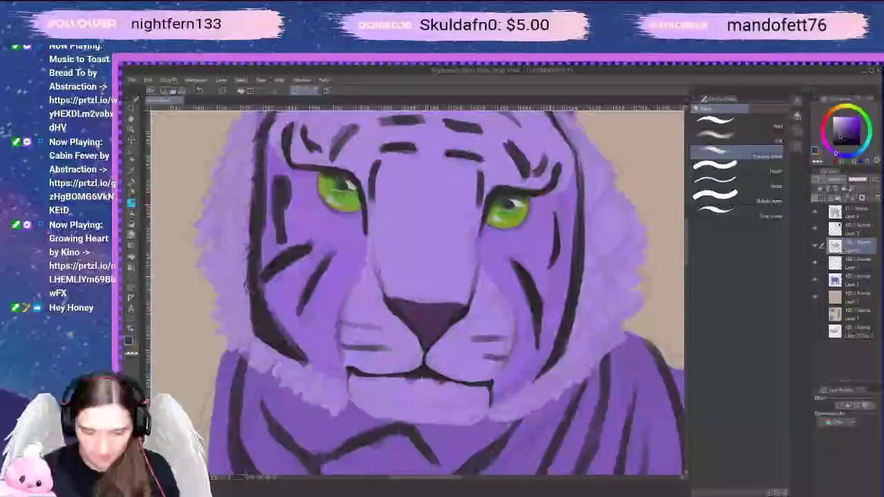
Thin and smooth the long stripe framing the opposite cheek, from the jaw up to the temple
mouse_move(304, 297)
mouse_down()
mouse_move(418, 257)
mouse_move(414, 273)
mouse_up()
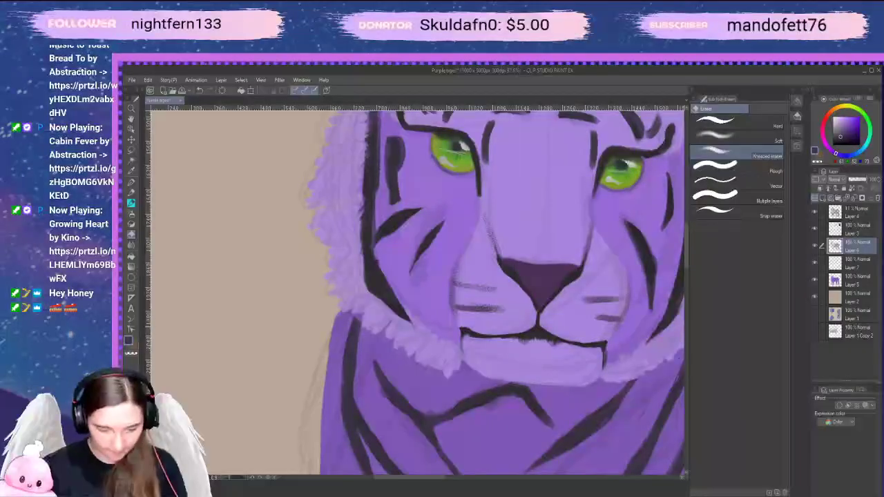
mouse_move(381, 311)
mouse_down()
mouse_move(356, 207)
mouse_move(365, 188)
mouse_up()
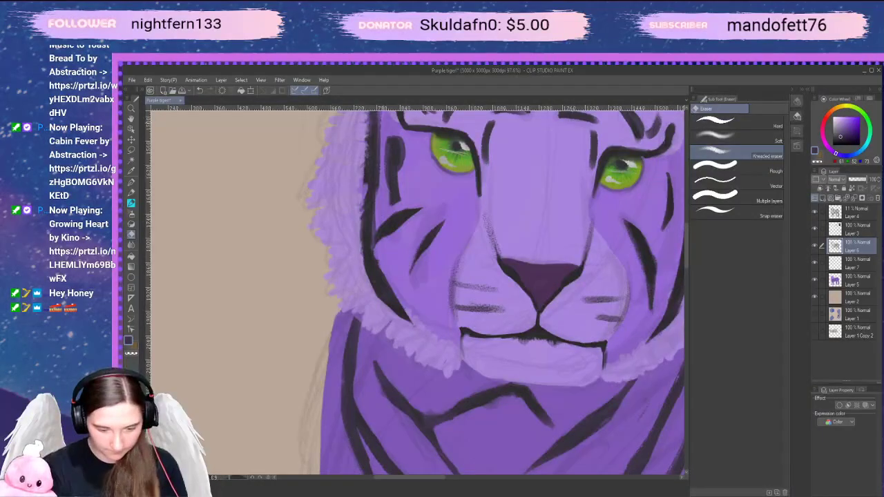
drag(438, 225, 458, 341)
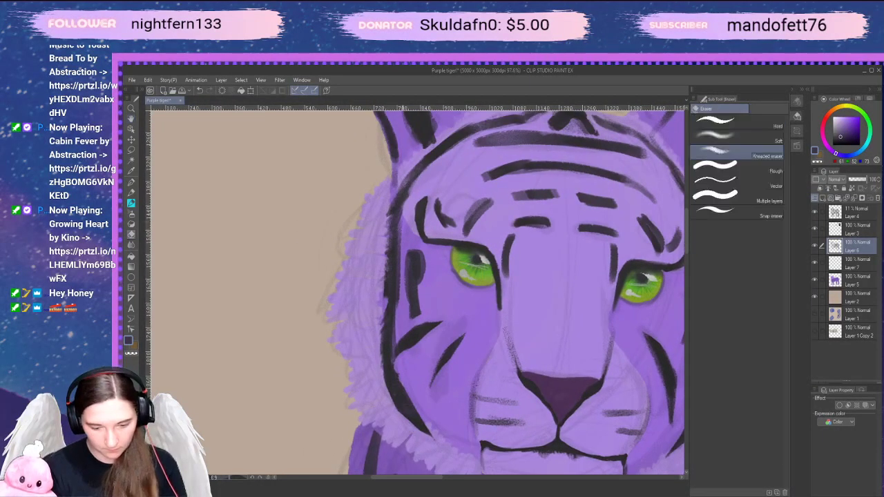
drag(390, 205, 379, 283)
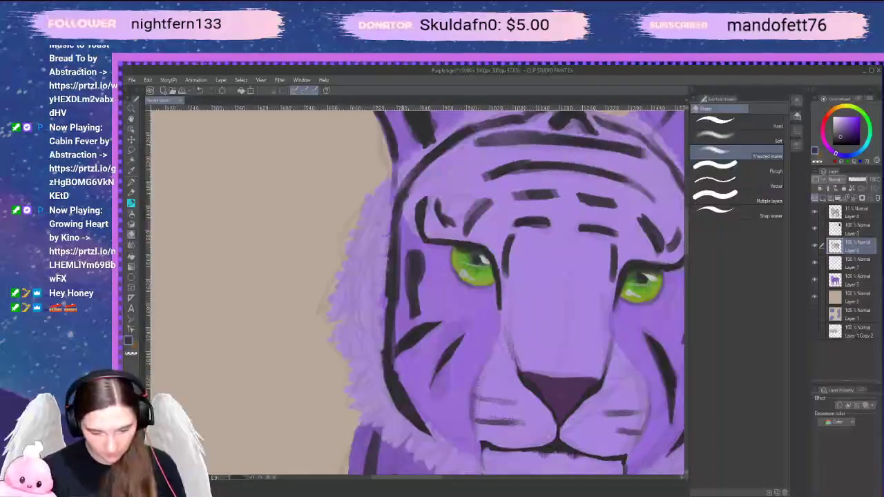
drag(395, 338, 399, 225)
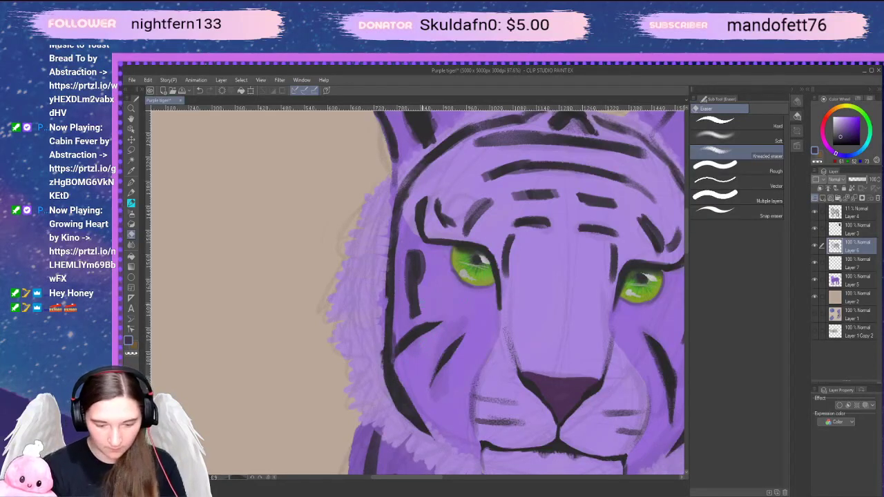
Erase the short vertical stripe beside the eye on that cheek into a slim shape with a tapered lower end
drag(418, 294, 415, 316)
mouse_move(411, 277)
mouse_down()
mouse_move(413, 317)
mouse_move(422, 259)
mouse_move(415, 317)
mouse_up()
key(ctrl+z)
key(p)
key(e)
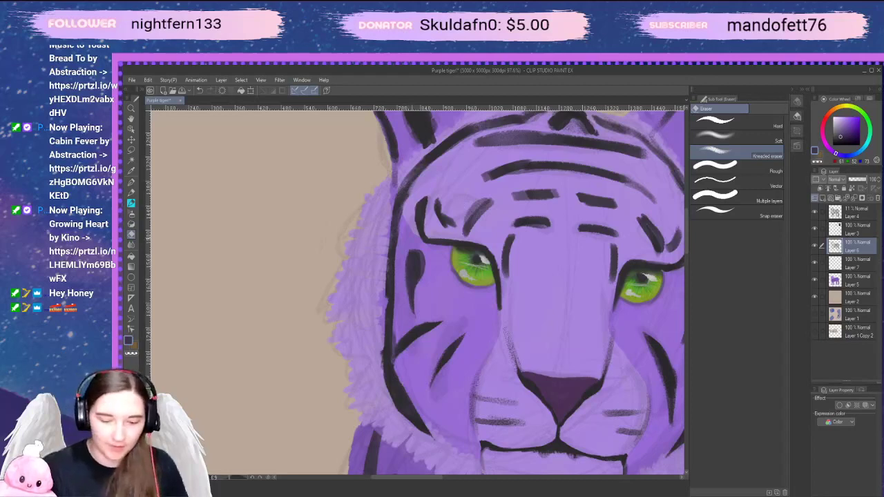
mouse_move(408, 252)
mouse_down()
mouse_move(407, 293)
mouse_move(409, 265)
mouse_up()
Smooth the face-framing stripe where it curves over the temple below the ear with the Design pencil
key(space)
drag(454, 307, 443, 376)
key(p)
key(p)
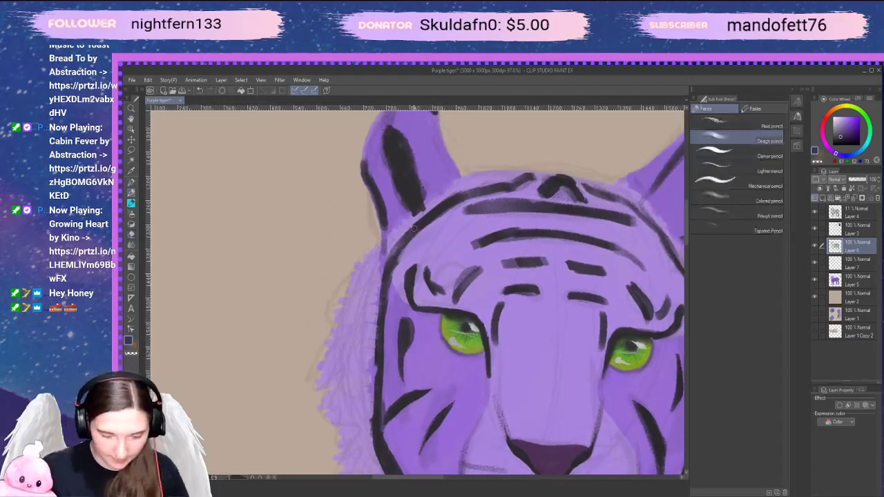
drag(413, 227, 385, 297)
key(ctrl+z)
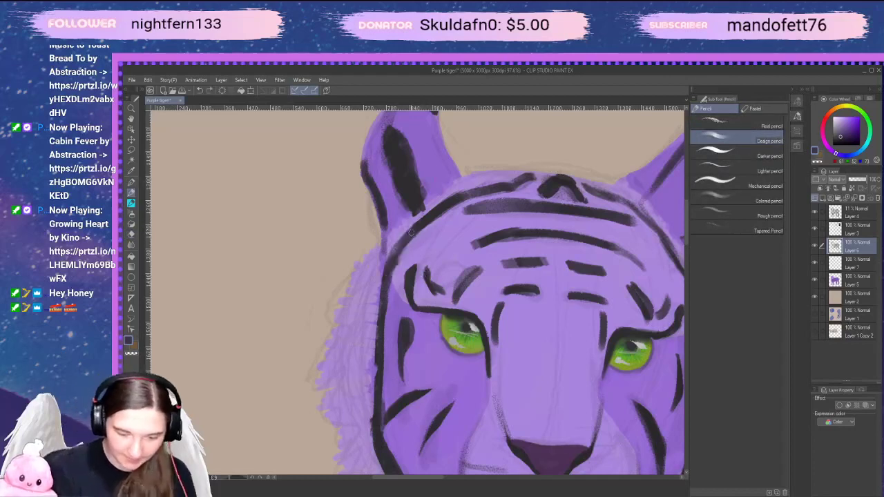
drag(410, 232, 391, 264)
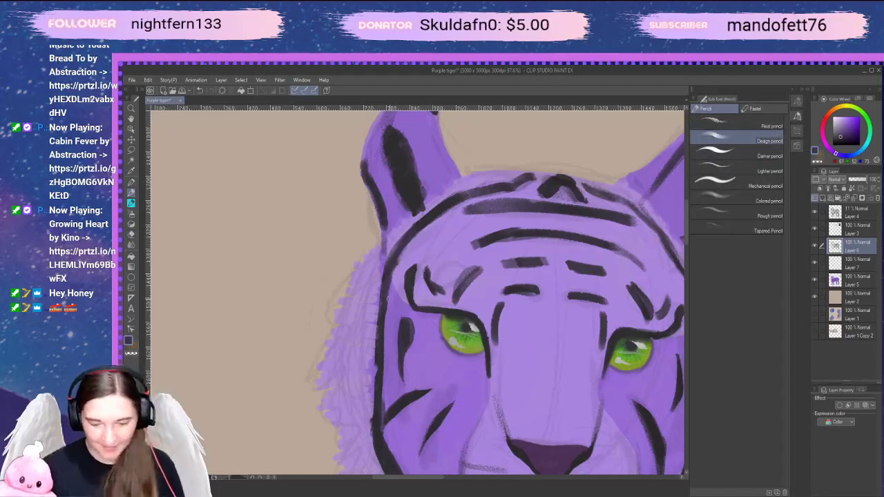
Refine the outer-edge stripe and the thick inner stripe of the ear above that temple with the Kneaded eraser
key(space)
drag(518, 286, 532, 359)
key(e)
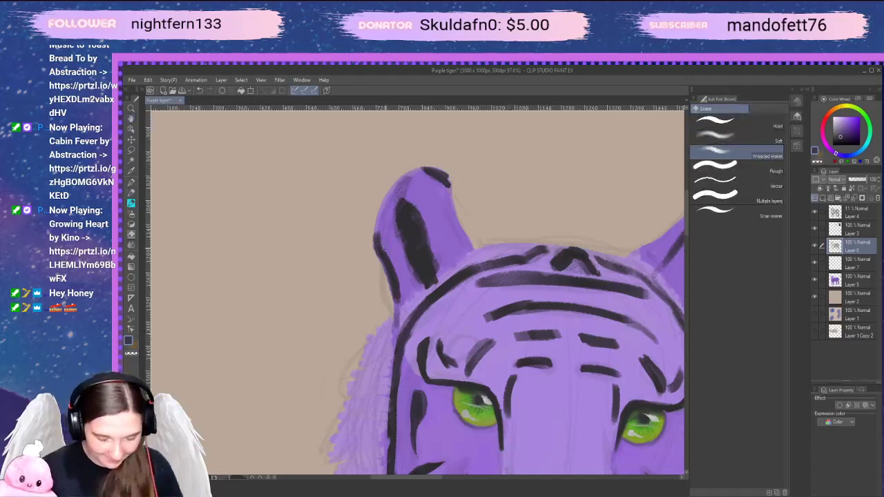
mouse_move(383, 247)
mouse_down()
mouse_move(378, 232)
mouse_move(374, 253)
mouse_up()
drag(399, 281, 397, 302)
drag(433, 250, 440, 287)
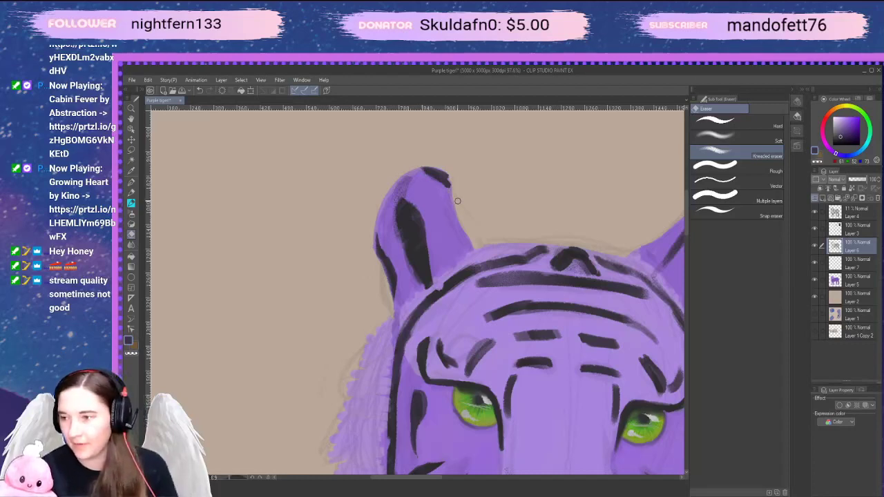
key(ctrl+z)
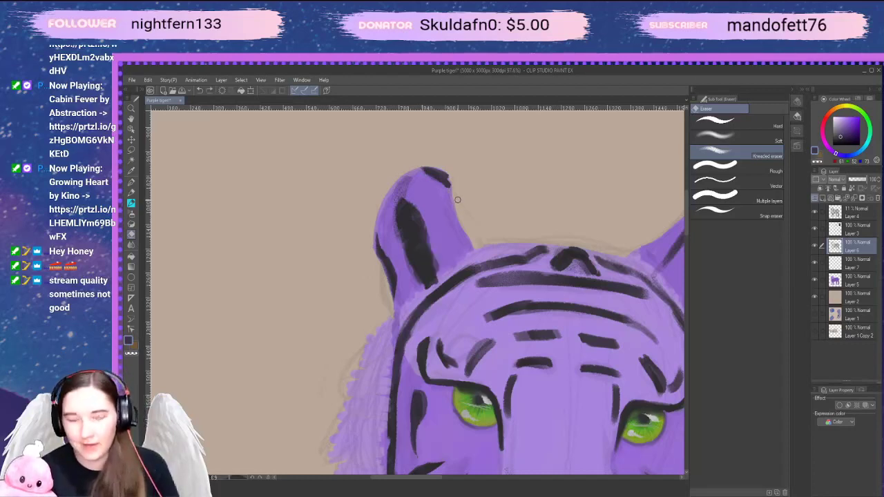
drag(433, 250, 434, 271)
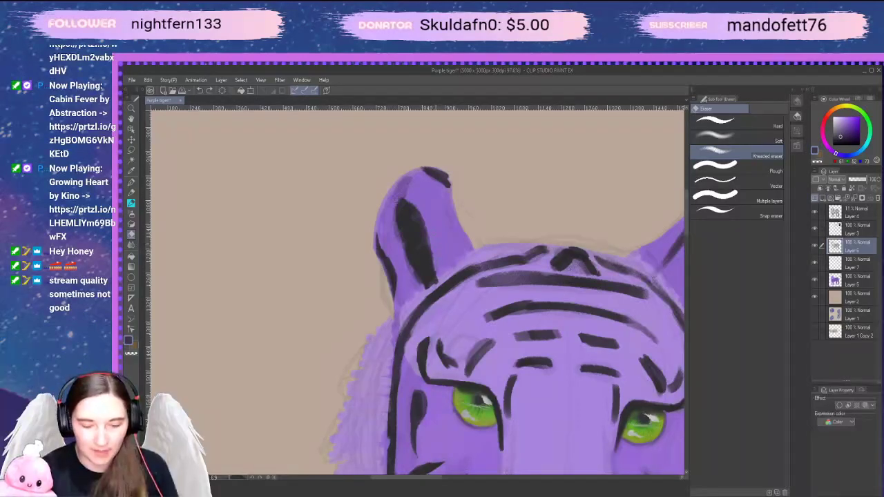
Trim the thick inner ear stripe and extend the face-framing stripe into a tapered point at the crown of the head
mouse_move(394, 233)
mouse_down()
mouse_move(402, 181)
mouse_move(399, 241)
mouse_move(414, 283)
mouse_move(426, 291)
mouse_move(438, 278)
mouse_up()
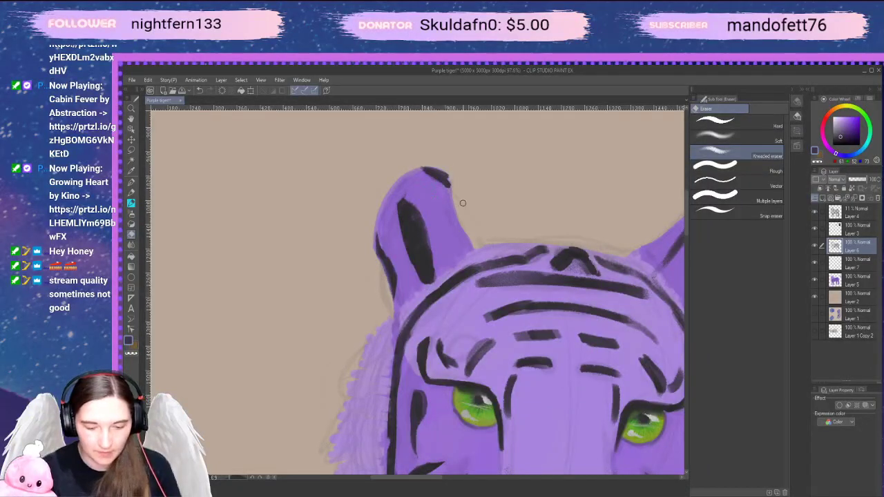
key(space)
drag(584, 363, 564, 358)
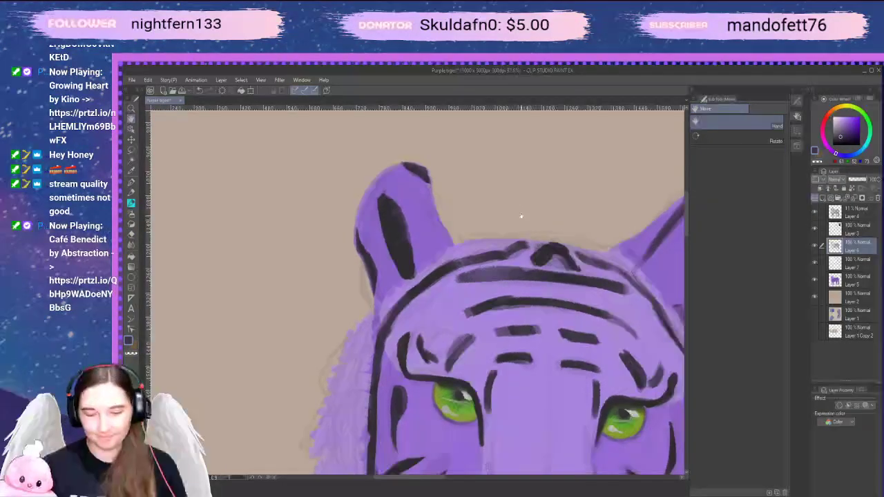
key(p)
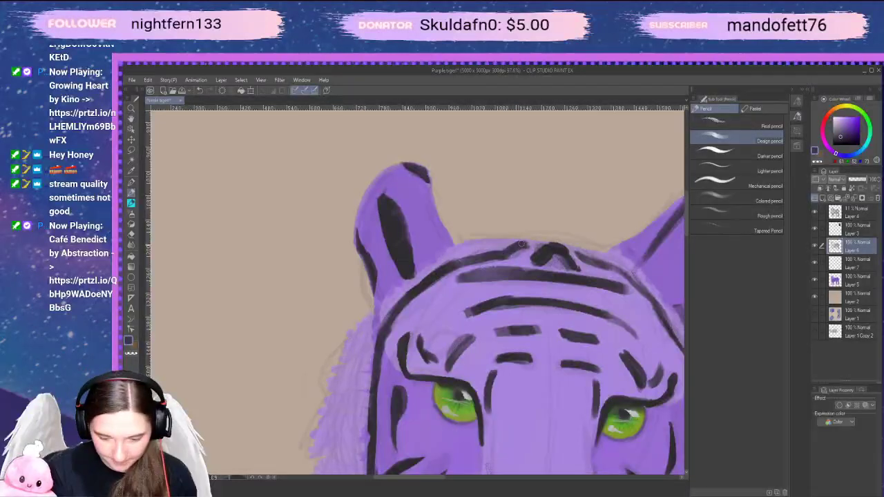
drag(523, 243, 533, 239)
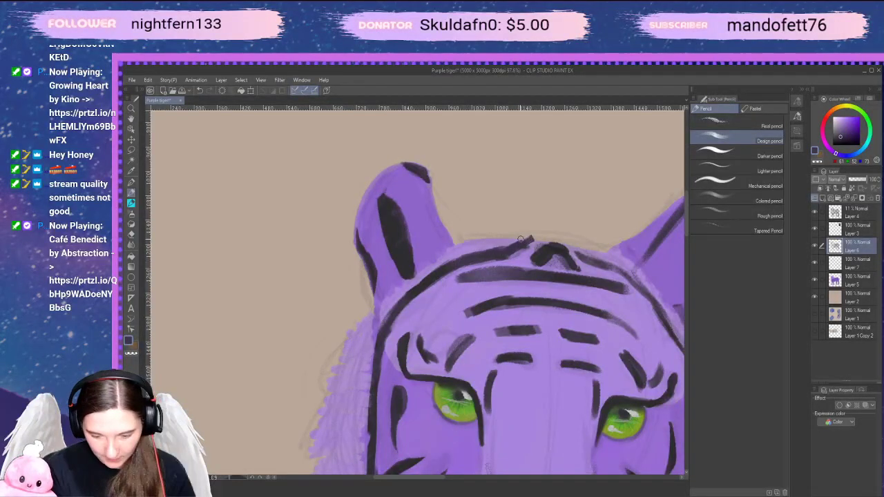
key(e)
mouse_move(525, 240)
mouse_down()
mouse_move(542, 234)
mouse_move(509, 261)
mouse_move(488, 261)
mouse_move(477, 282)
mouse_move(401, 295)
mouse_up()
Redraw the opposite half of the face-framing stripe from the crown down to the cheek and thin its edge with the Kneaded eraser
key(p)
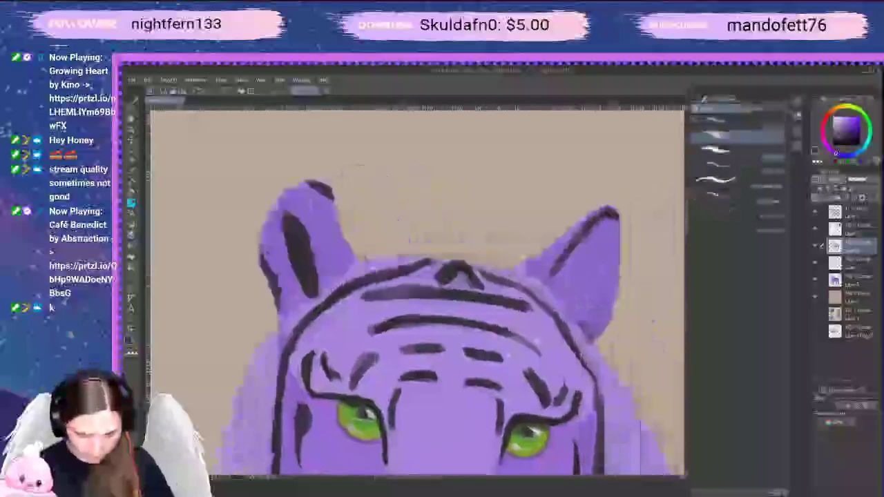
mouse_move(478, 262)
mouse_down()
mouse_move(522, 290)
mouse_move(587, 363)
mouse_move(606, 397)
mouse_move(605, 439)
mouse_up()
key(e)
drag(608, 391, 607, 464)
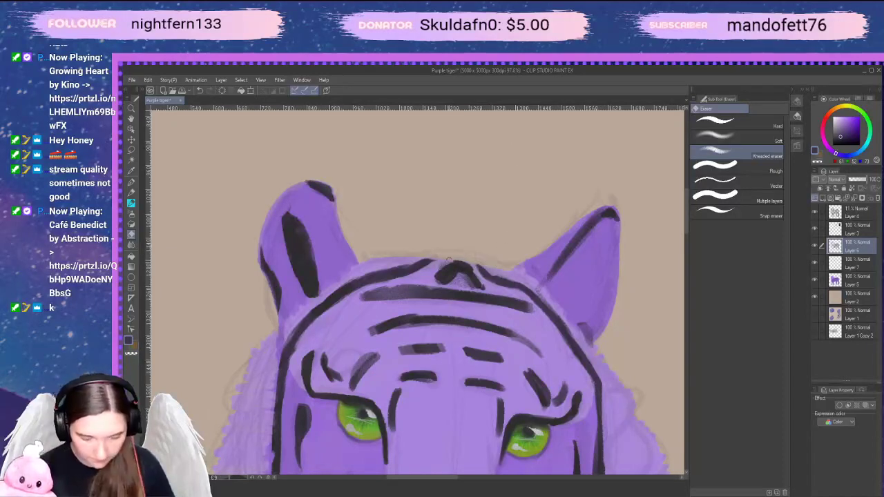
Thin the small chevron on the crown and taper the ends of the two long forehead stripes below it
mouse_move(445, 282)
mouse_down()
mouse_move(461, 272)
mouse_move(479, 281)
mouse_move(473, 269)
mouse_up()
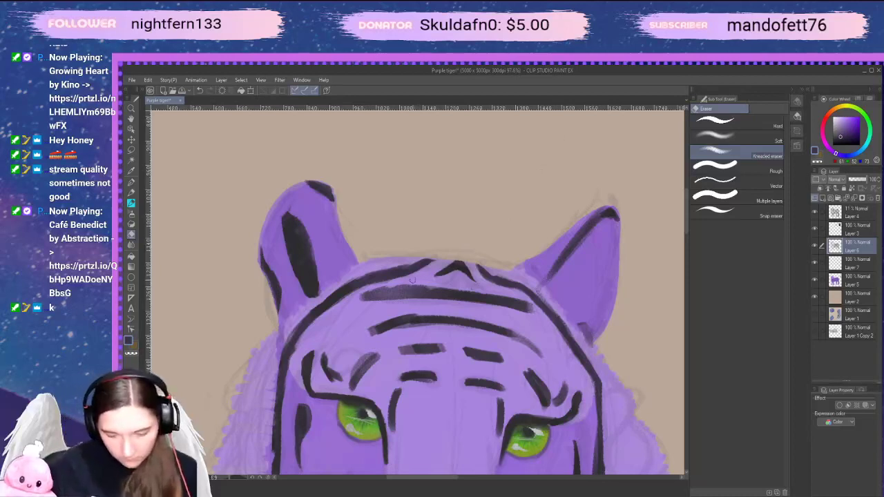
drag(412, 281, 363, 295)
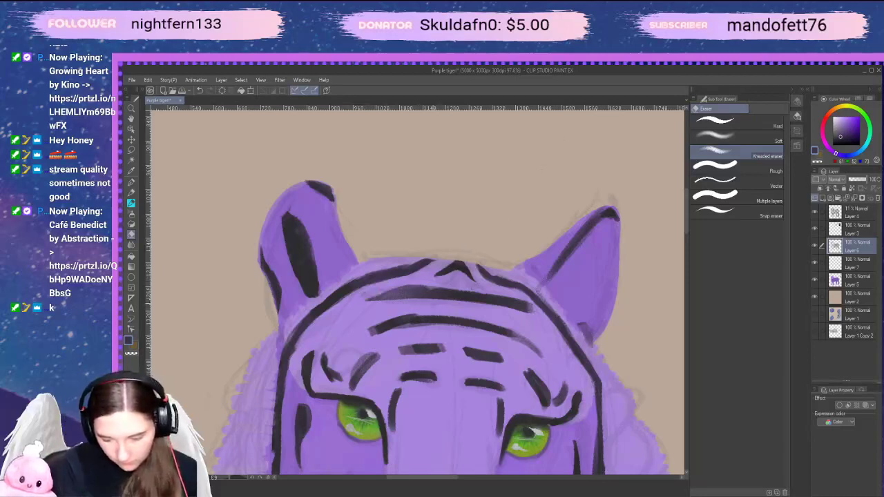
drag(502, 293, 543, 310)
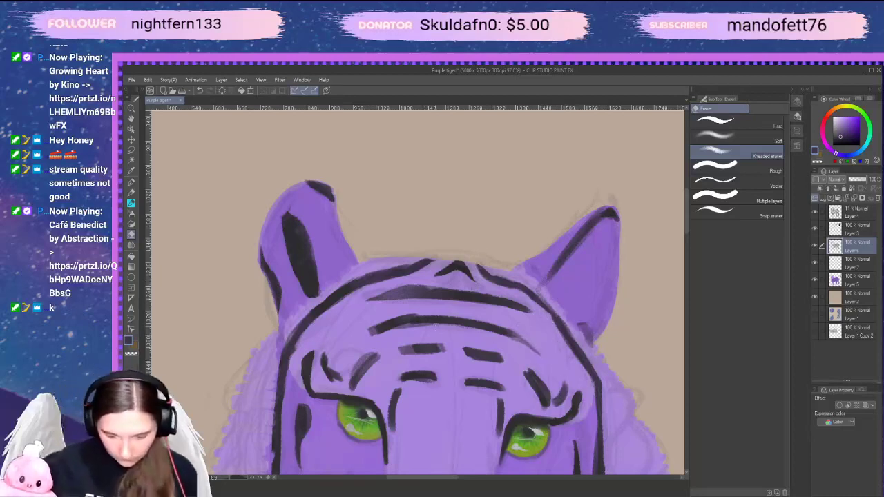
drag(435, 328, 371, 335)
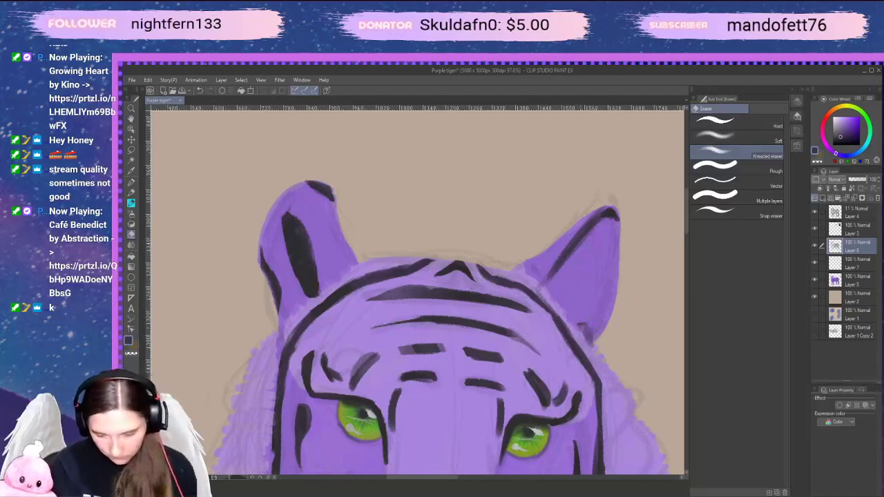
Slim the slanted brow stripes above both eyes into tapered shapes with the Kneaded eraser
key(space)
drag(449, 404, 498, 348)
drag(379, 311, 387, 324)
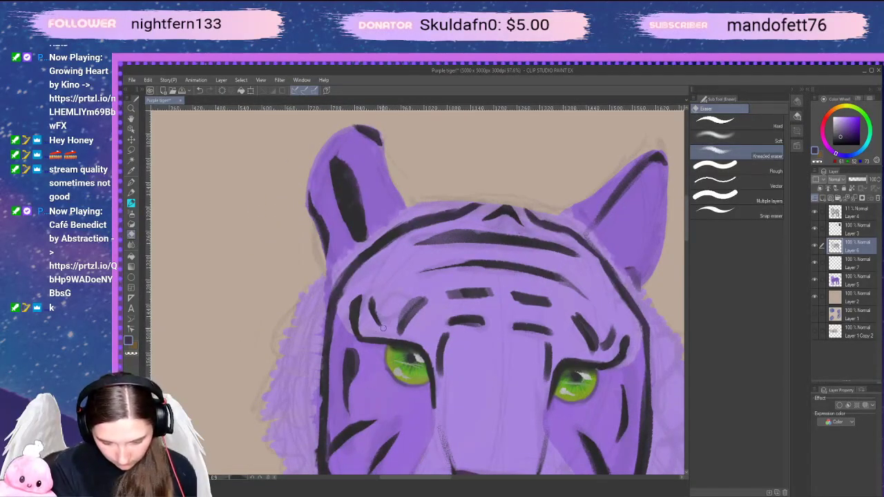
drag(410, 331, 427, 300)
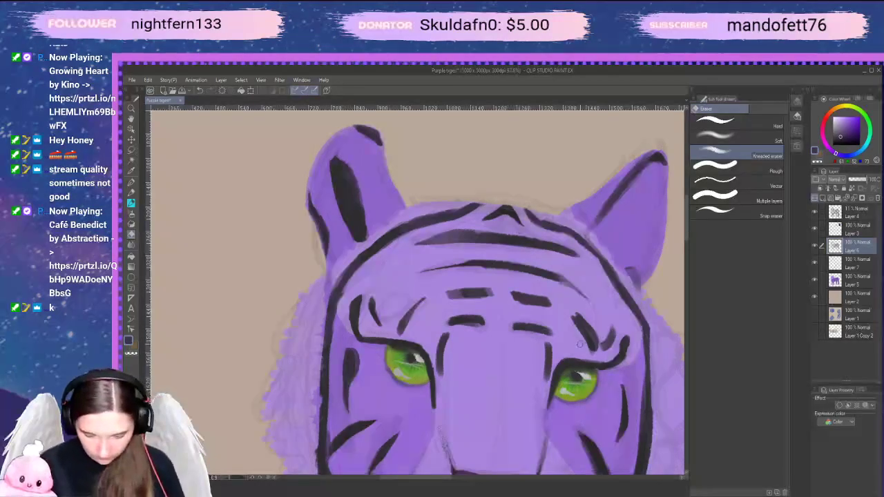
drag(596, 334, 579, 310)
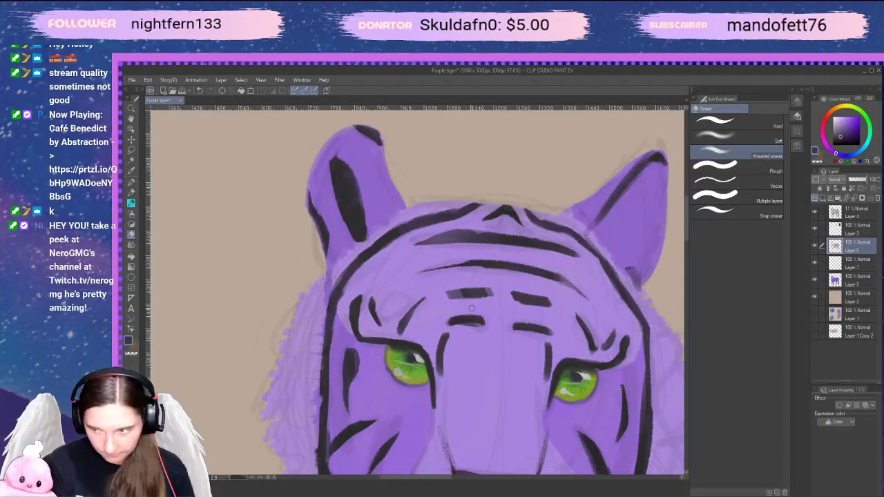
Erase the four short stripes in the middle of the forehead into small arched shapes with pointed ends
mouse_move(449, 300)
mouse_down()
mouse_move(499, 301)
mouse_move(487, 307)
mouse_move(500, 297)
mouse_move(444, 304)
mouse_up()
key(ctrl+z)
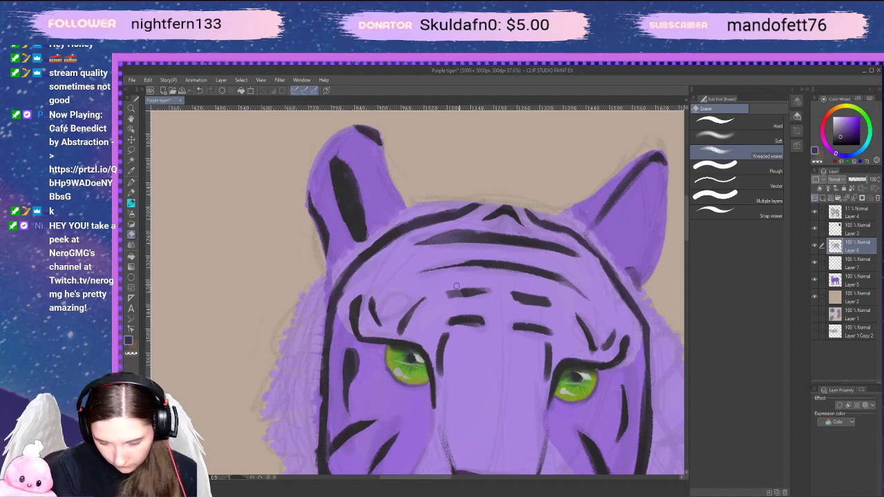
mouse_move(457, 286)
mouse_down()
mouse_move(443, 293)
mouse_move(491, 294)
mouse_up()
key(ctrl+z)
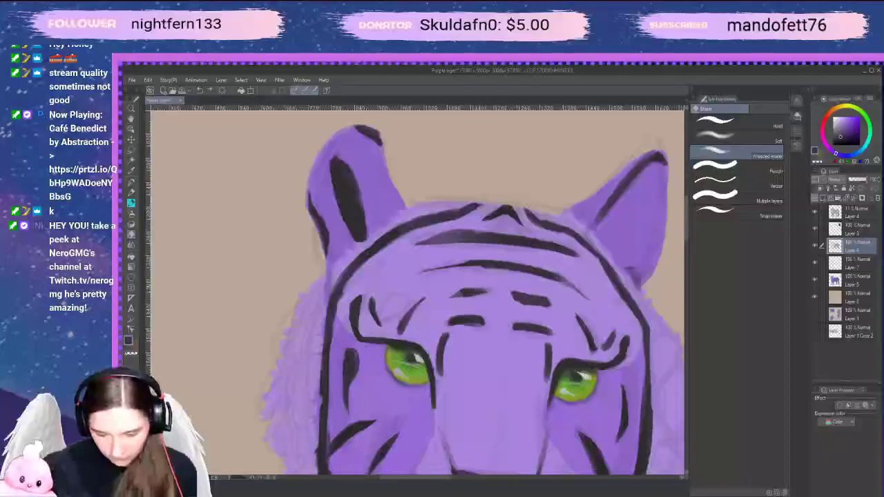
mouse_move(526, 290)
mouse_down()
mouse_move(511, 294)
mouse_move(553, 303)
mouse_up()
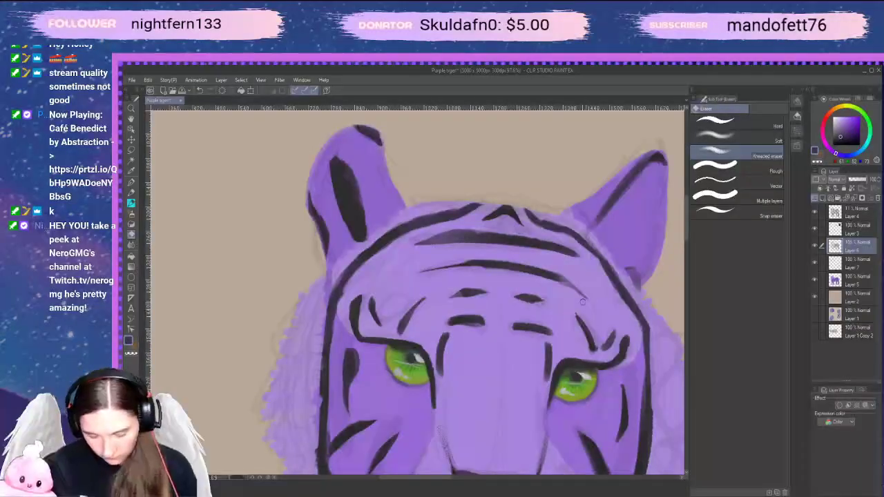
drag(513, 295, 550, 302)
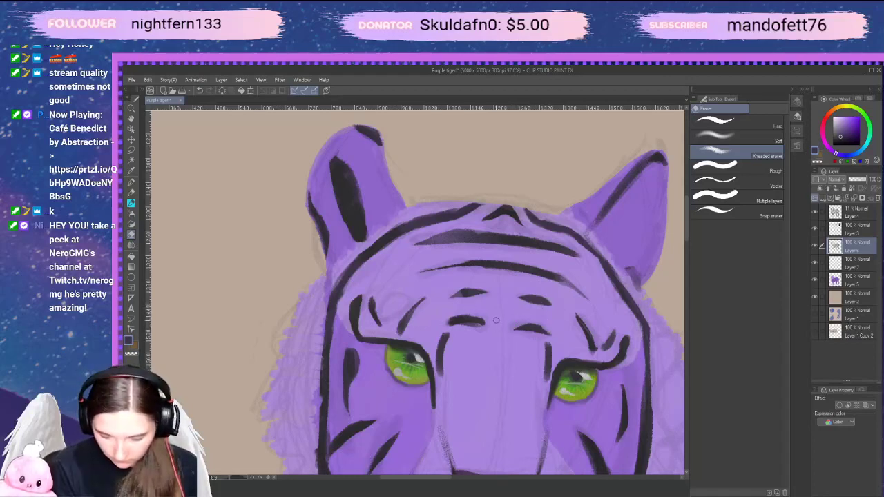
key(ctrl+z)
mouse_move(466, 311)
mouse_down()
mouse_move(438, 326)
mouse_move(485, 326)
mouse_up()
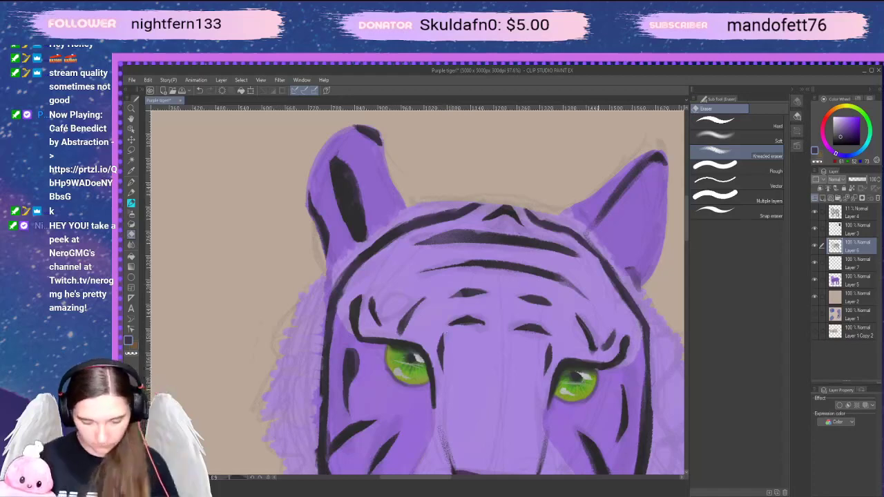
Examine the whole tiger from head to tail with the faint Layer 4 sketch hidden
key(space)
drag(591, 431, 554, 341)
mouse_move(601, 385)
mouse_down()
mouse_move(605, 337)
mouse_move(603, 405)
mouse_move(614, 371)
mouse_move(579, 439)
mouse_move(589, 444)
mouse_move(575, 485)
mouse_up()
scroll(600, 373, down, 3)
key(space)
scroll(608, 371, up, 1)
key(space)
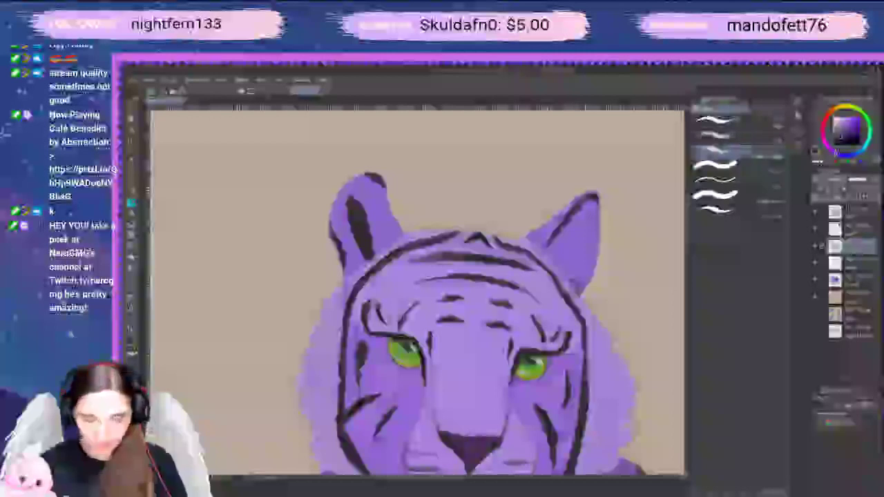
drag(655, 459, 647, 371)
scroll(647, 366, down, 5)
drag(593, 378, 434, 271)
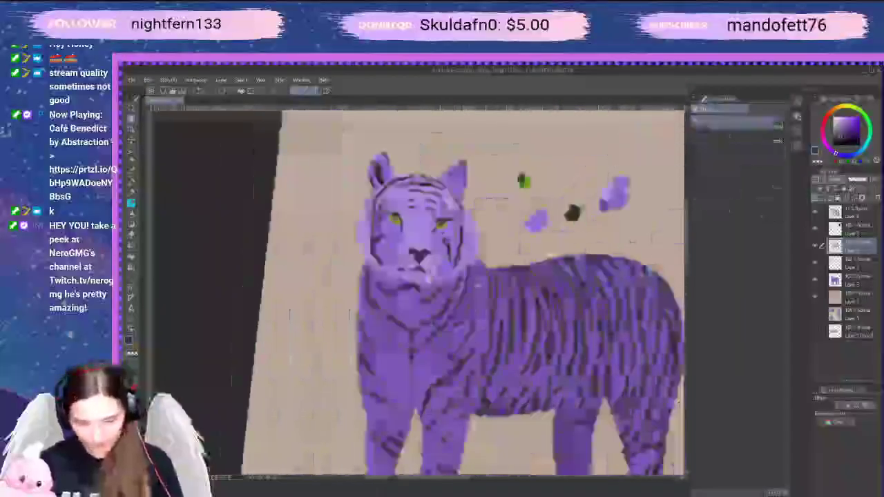
drag(459, 348, 415, 283)
scroll(601, 321, down, 3)
drag(587, 325, 606, 340)
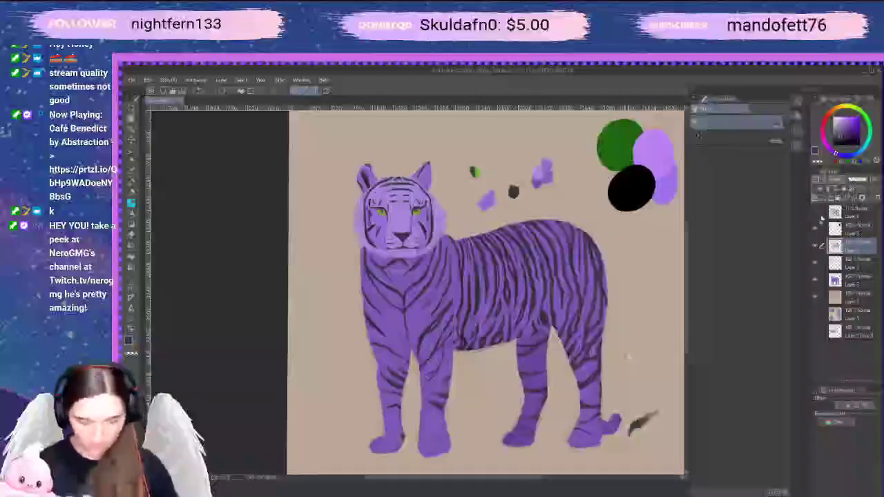
mouse_move(606, 383)
mouse_down()
mouse_move(616, 370)
mouse_move(622, 384)
mouse_up()
scroll(614, 366, up, 1)
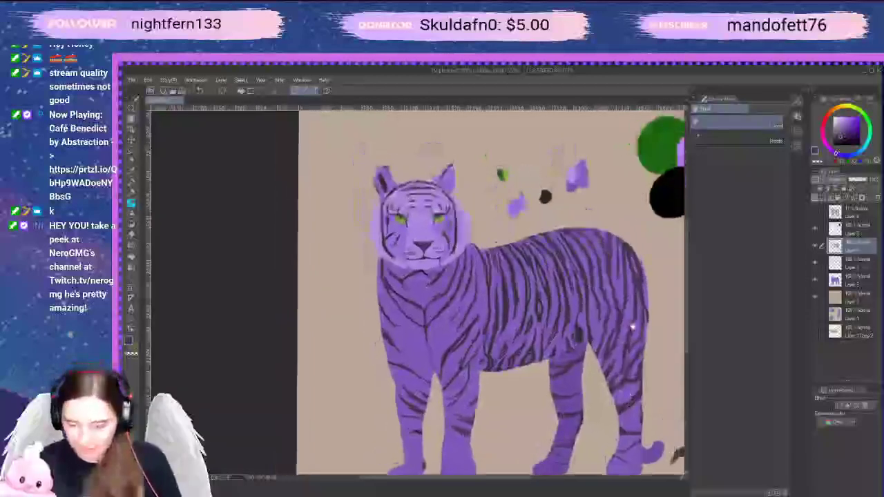
Toggle the purple base layer and the neighbouring layers off and on to compare the stripes with and without them
click(814, 265)
click(815, 282)
click(814, 282)
click(815, 282)
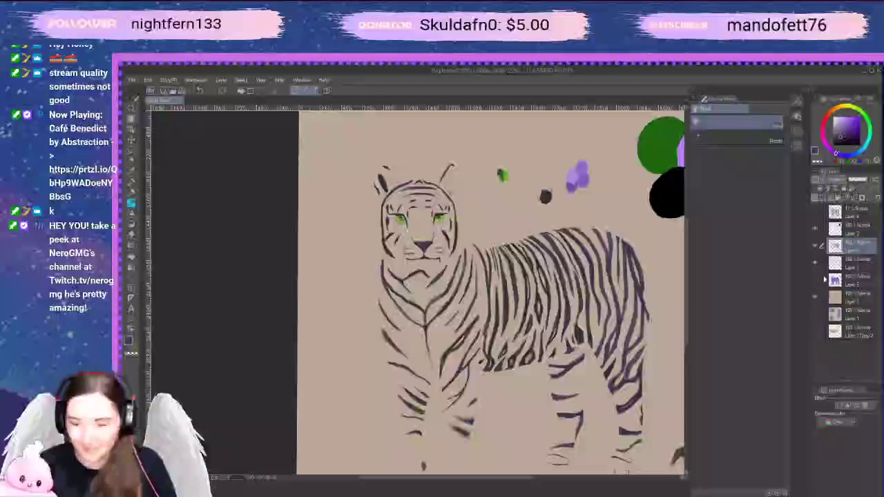
click(815, 282)
click(816, 283)
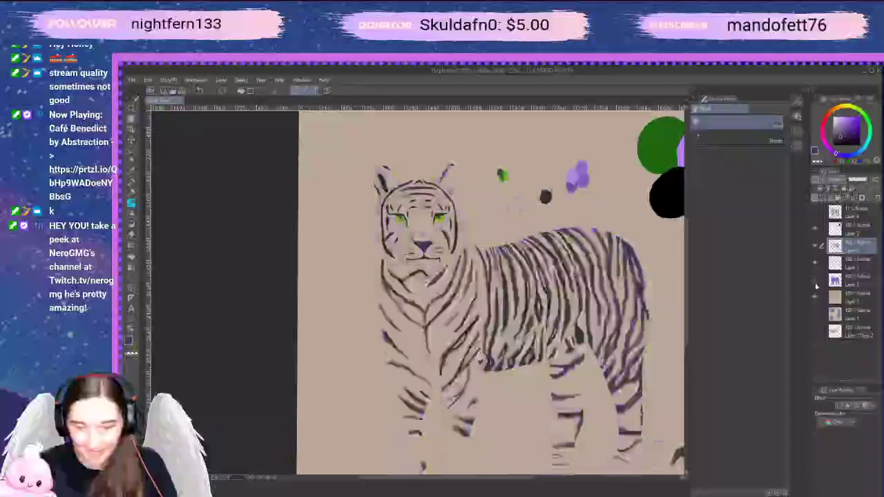
click(815, 283)
click(815, 283)
click(815, 285)
click(815, 286)
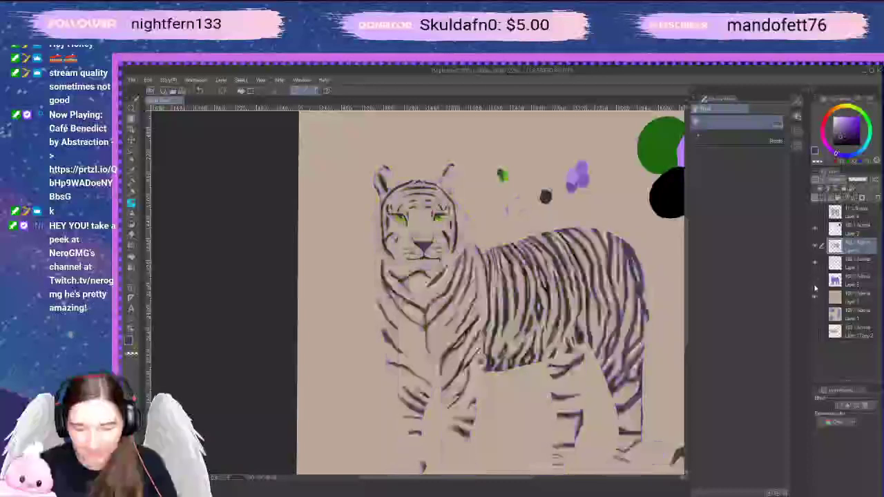
click(816, 287)
click(816, 289)
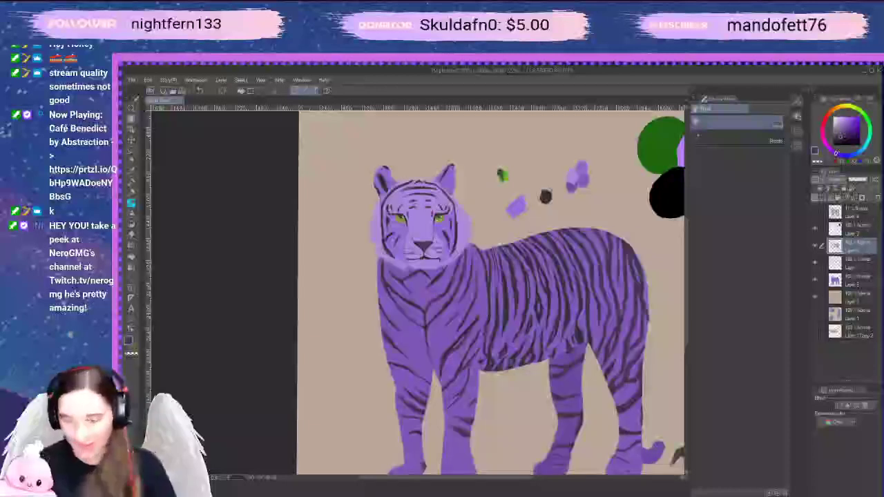
click(815, 231)
click(815, 231)
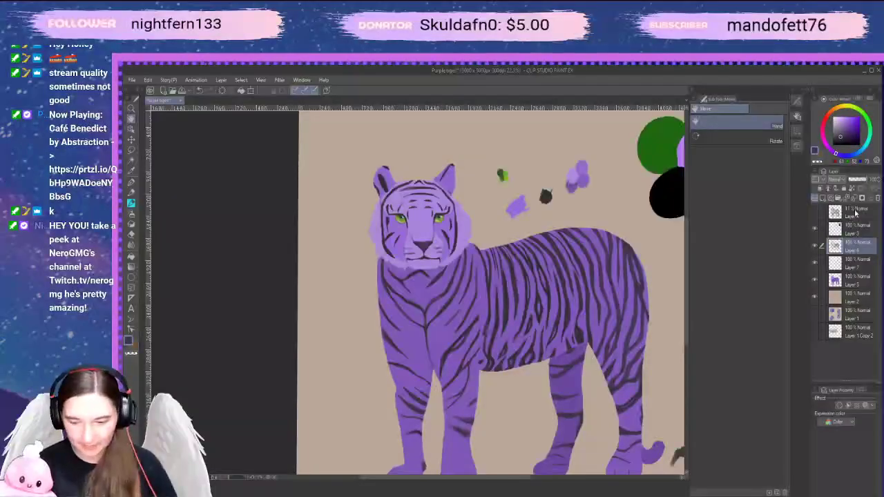
click(814, 214)
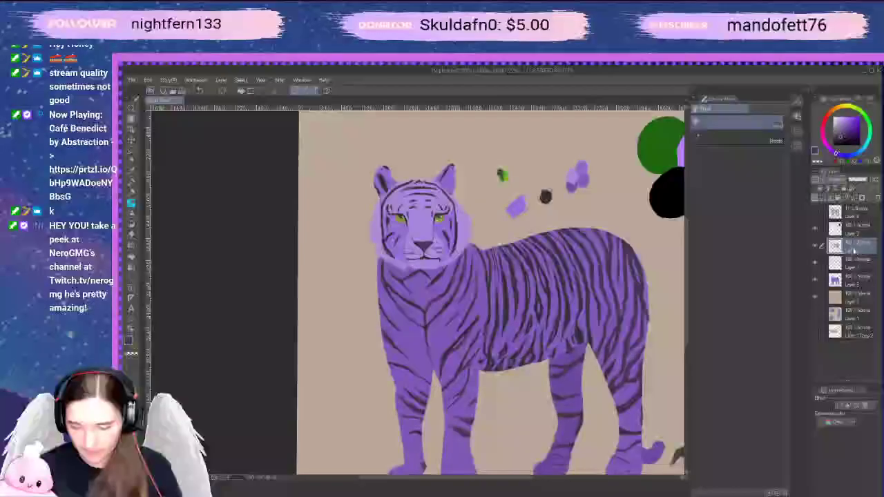
Add a new raster layer directly above Layer 5, the purple base, and clip it to the layer below
click(859, 285)
click(815, 264)
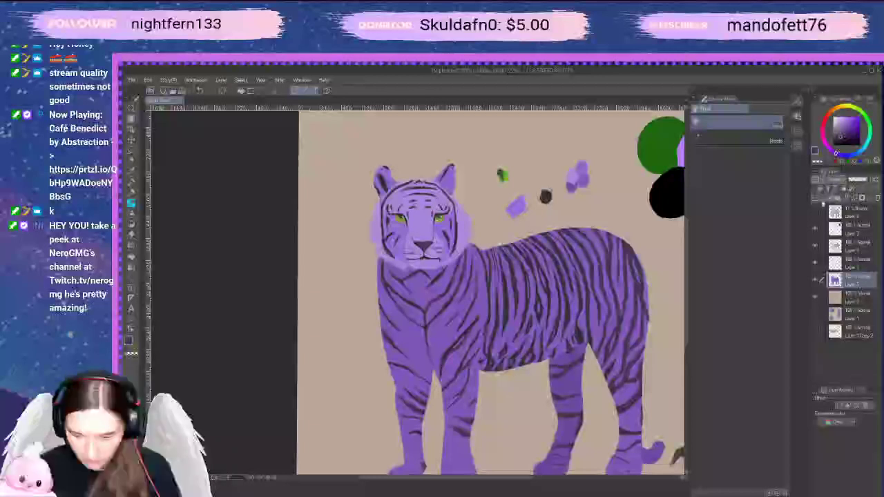
click(821, 200)
click(821, 189)
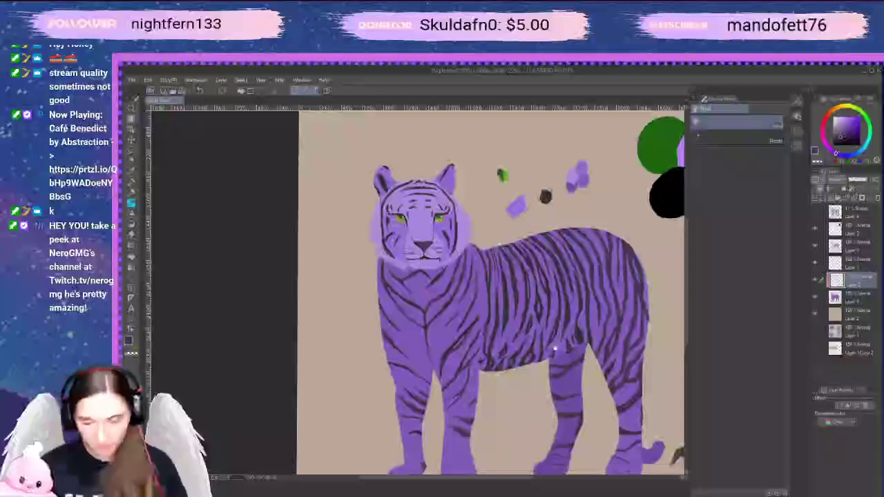
Shade the bridge of the tiger's nose from between the eyes to the nose tip in mid purple with the Design pencil
drag(524, 329, 569, 337)
scroll(558, 335, up, 2)
drag(564, 386, 580, 420)
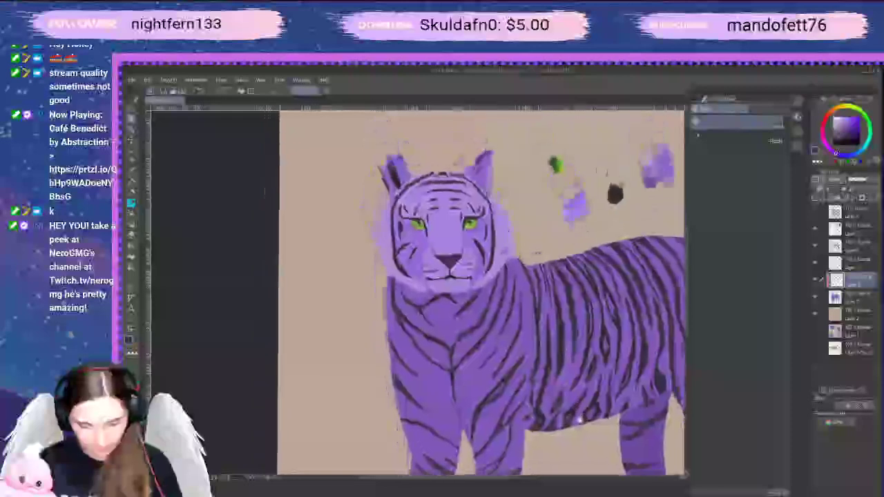
scroll(483, 270, up, 3)
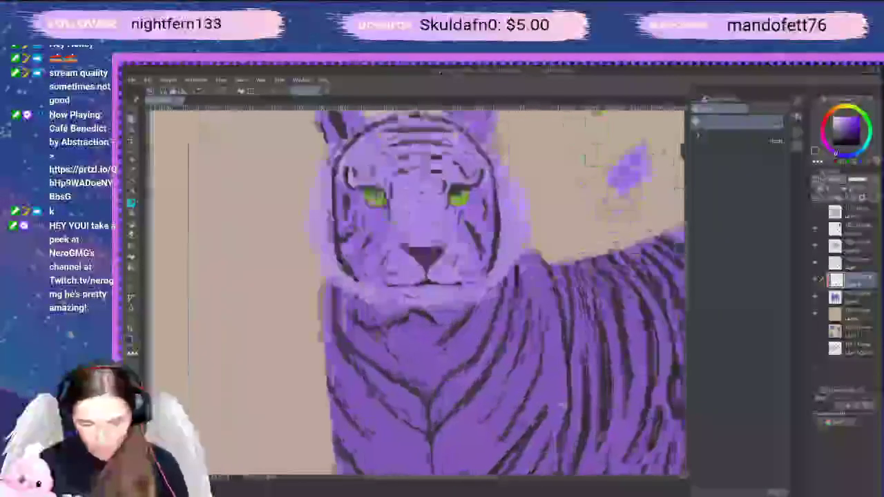
scroll(483, 269, down, 4)
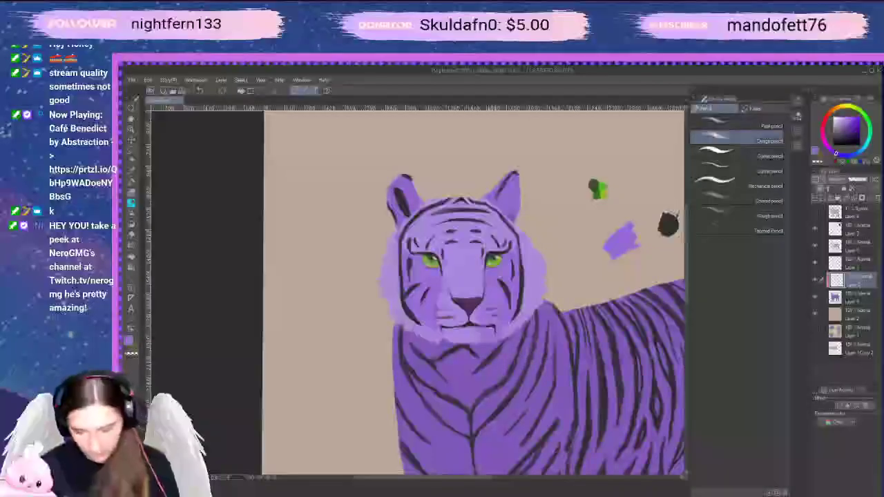
key(ctrl+z)
key(space)
mouse_move(545, 372)
mouse_down()
mouse_move(546, 339)
mouse_move(532, 345)
mouse_up()
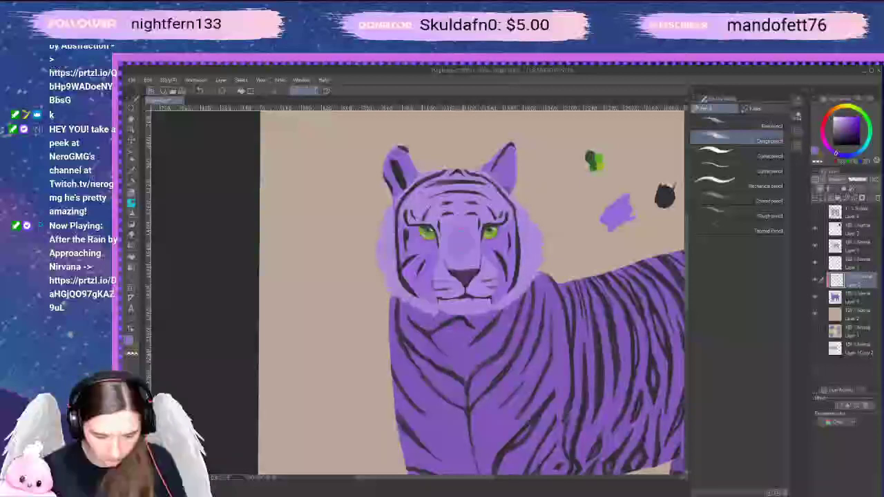
drag(473, 231, 475, 264)
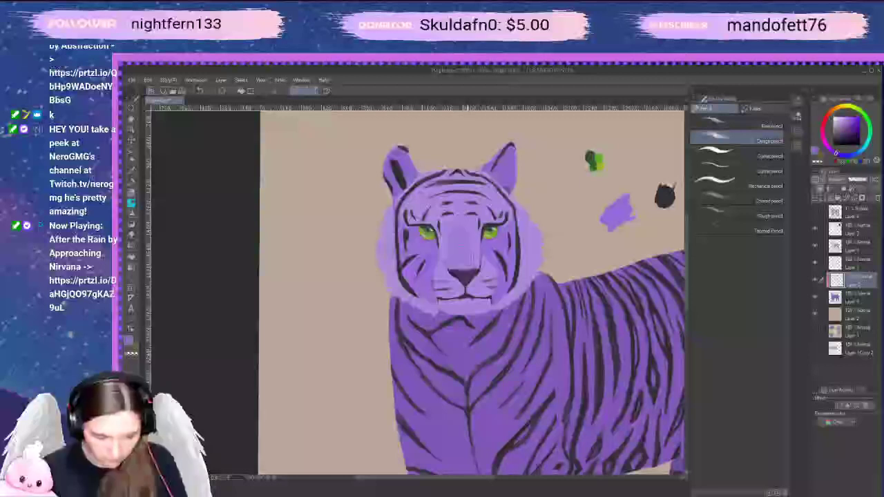
mouse_move(464, 224)
mouse_down()
mouse_move(472, 231)
mouse_move(454, 273)
mouse_up()
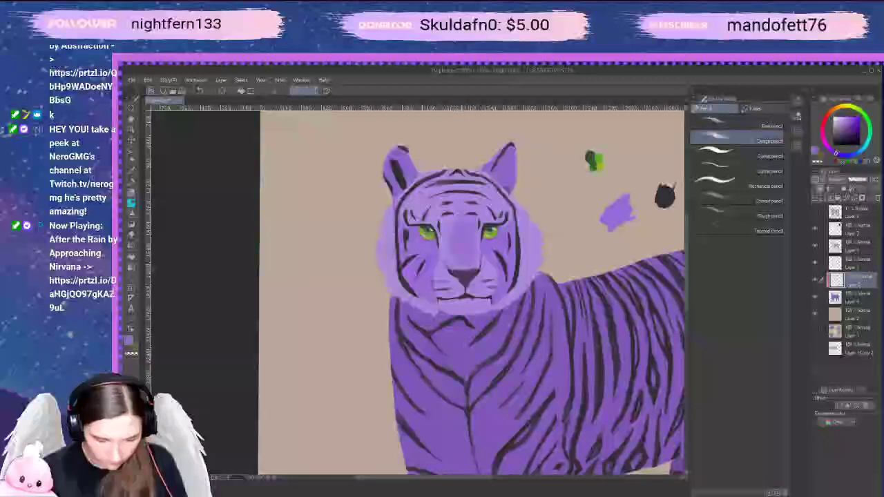
drag(448, 225, 458, 279)
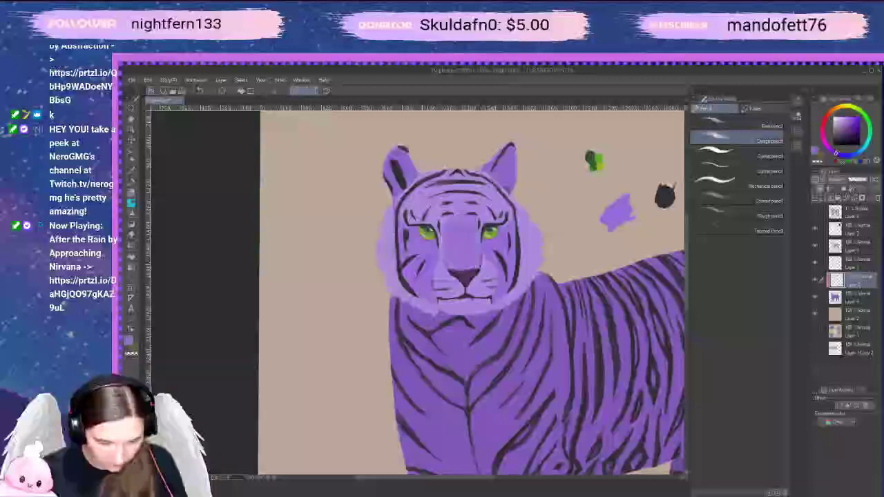
drag(449, 223, 451, 203)
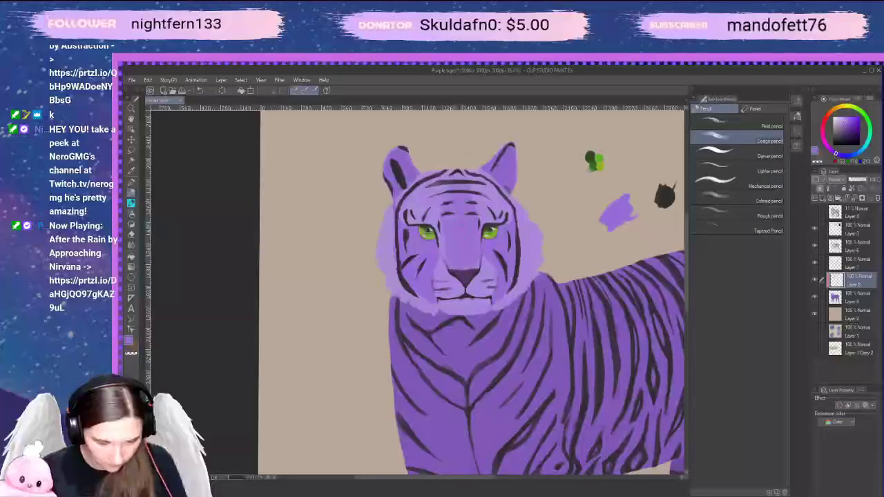
Sample a lighter purple from the face and blend it over the cheeks, muzzle, temples and the fur around the eyes
alt+click(499, 198)
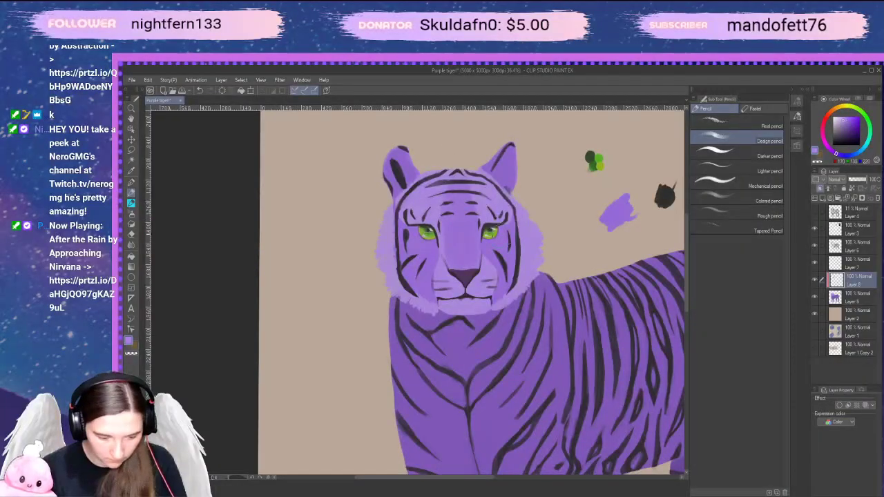
mouse_move(493, 265)
mouse_down()
mouse_move(487, 282)
mouse_move(509, 245)
mouse_up()
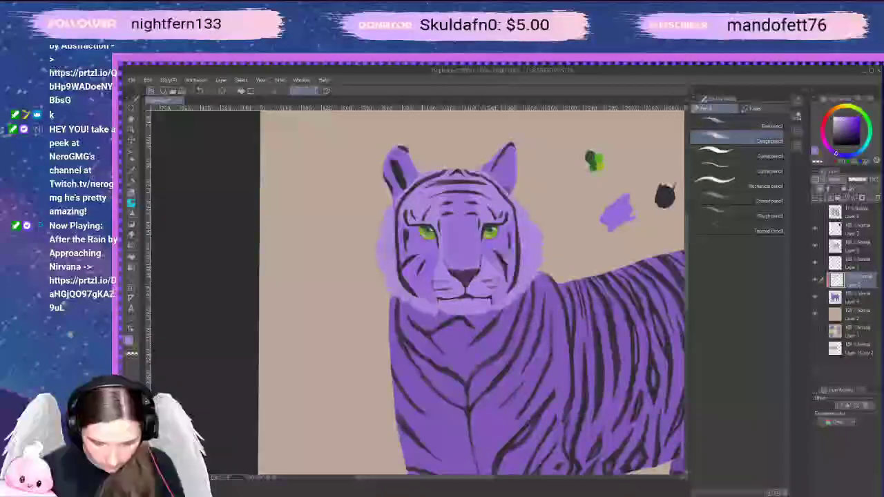
drag(486, 285, 497, 279)
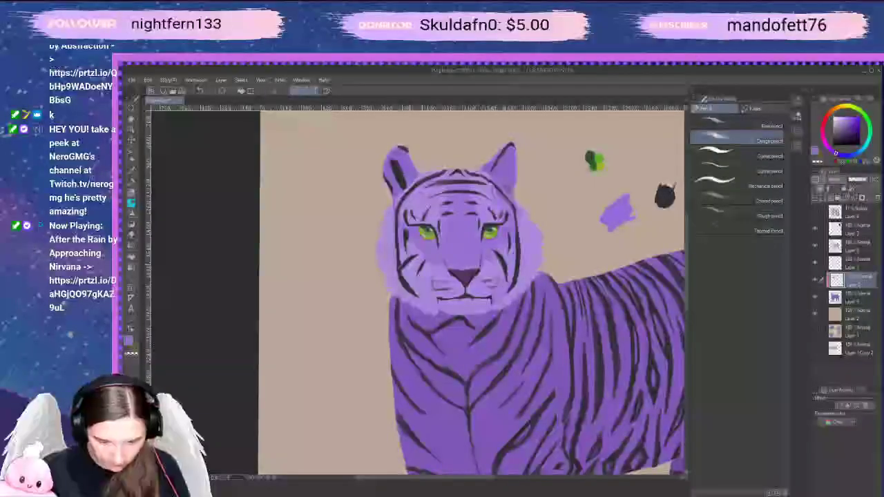
drag(413, 188, 400, 229)
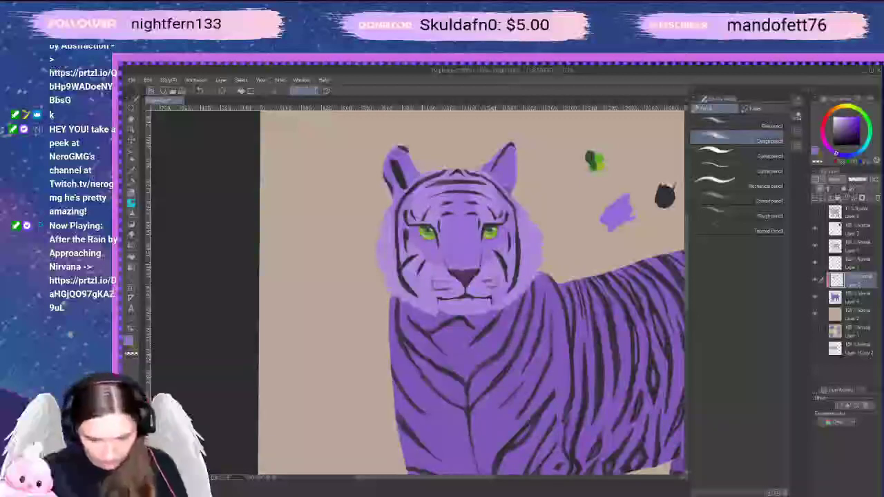
alt+click(482, 181)
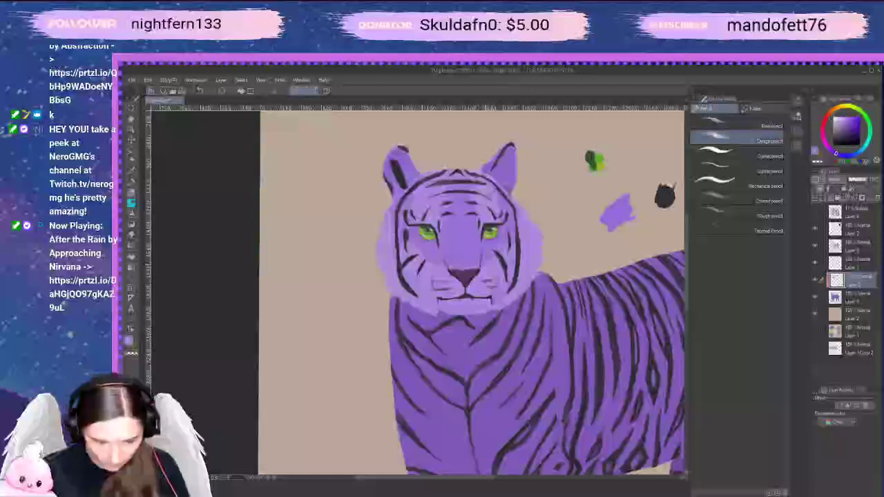
drag(407, 227, 421, 233)
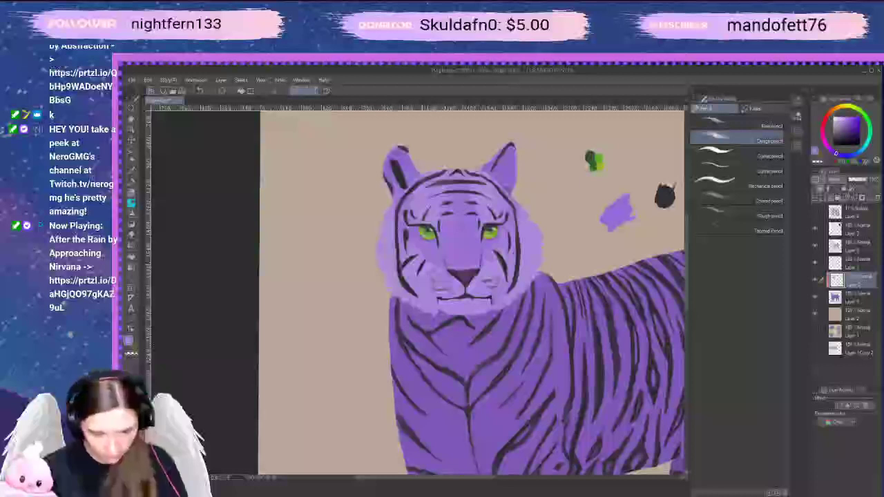
drag(520, 242, 515, 282)
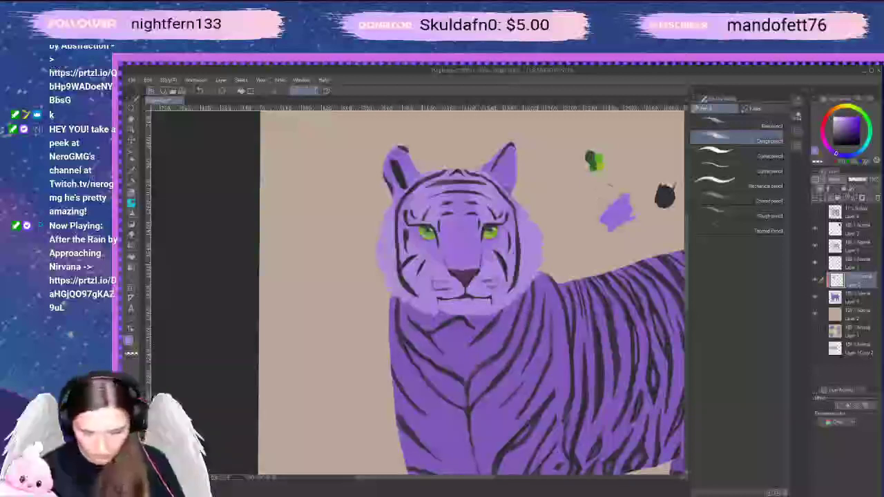
Deepen the centre of the forehead, nose bridge and areas around the eyes with a darker purple using the Design pencil
mouse_move(527, 306)
mouse_down()
mouse_move(532, 318)
mouse_move(541, 293)
mouse_up()
mouse_move(527, 326)
mouse_down()
mouse_move(532, 303)
mouse_move(523, 286)
mouse_move(501, 295)
mouse_move(530, 315)
mouse_move(527, 325)
mouse_up()
scroll(518, 315, down, 1)
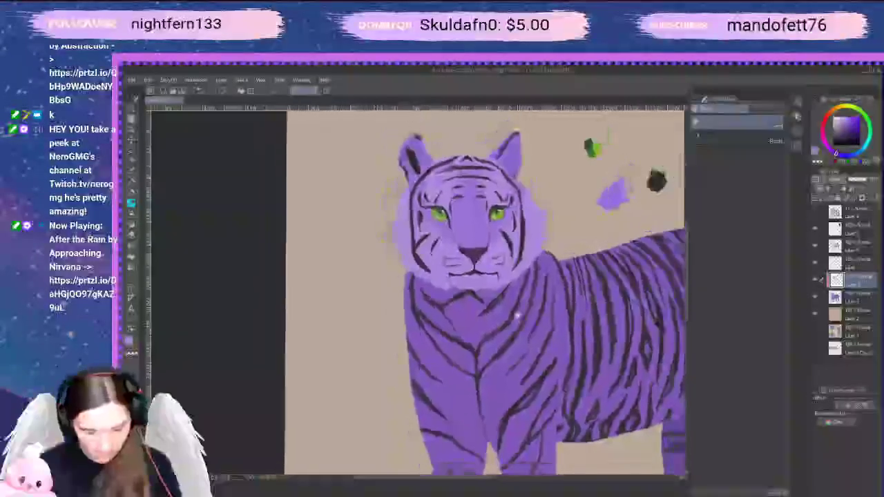
scroll(516, 314, up, 1)
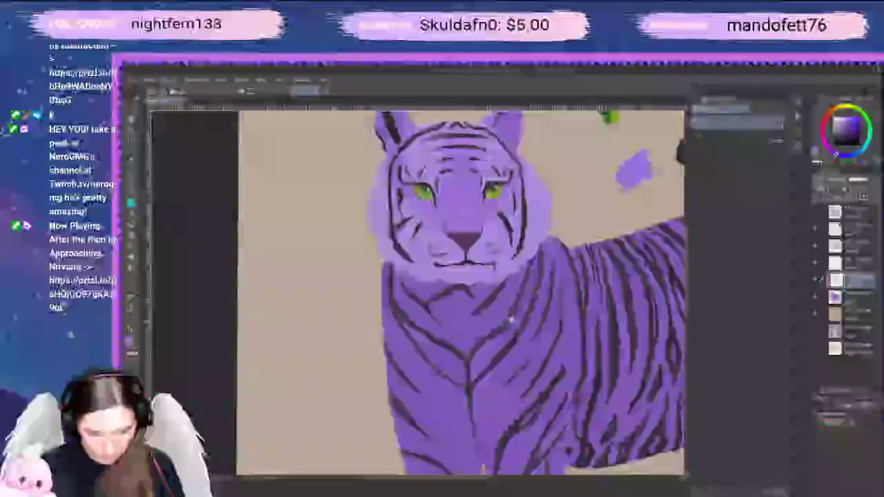
drag(511, 319, 504, 349)
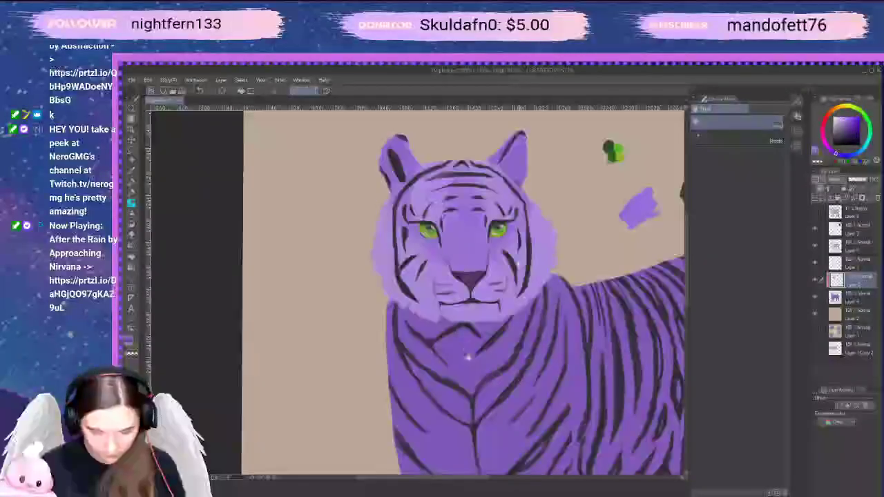
key(b)
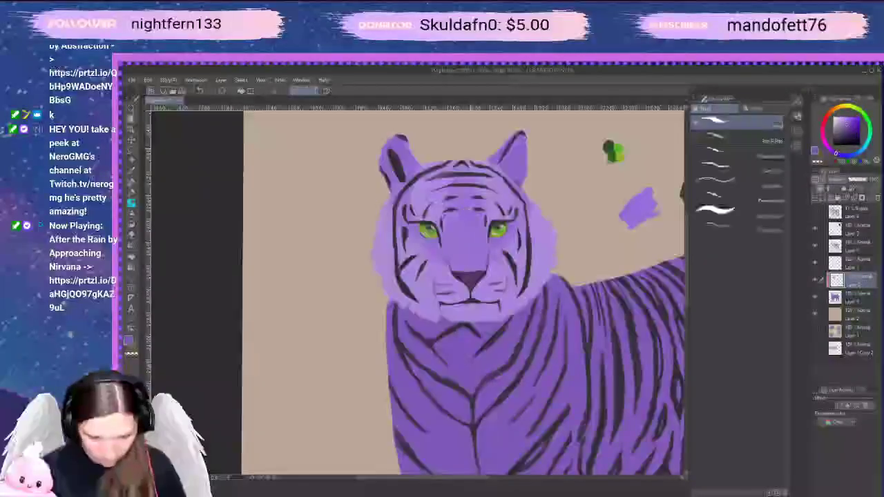
key(p)
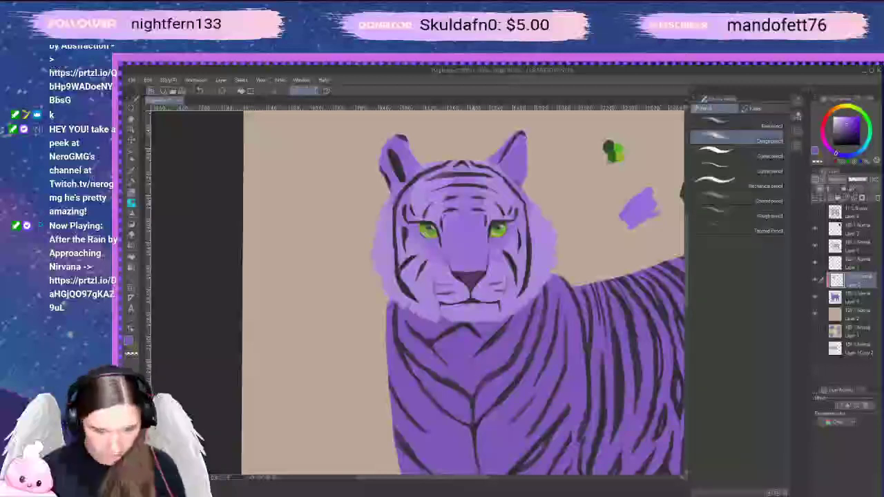
drag(466, 210, 476, 183)
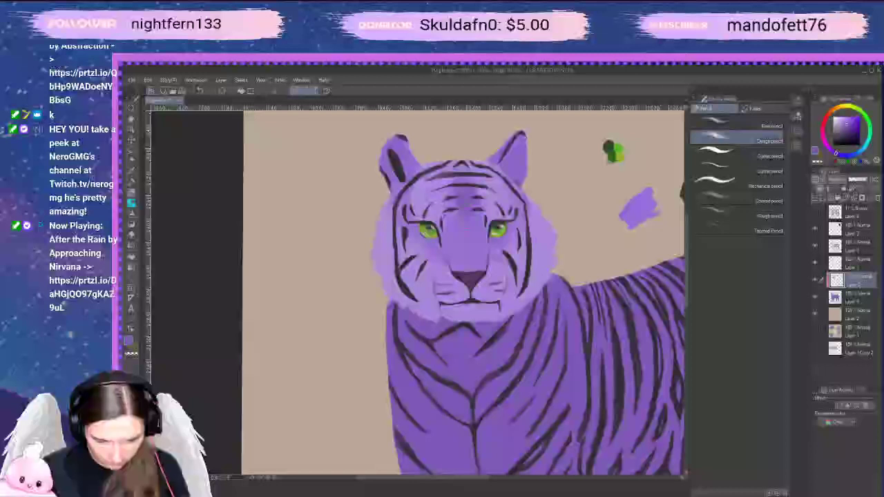
drag(469, 224, 478, 268)
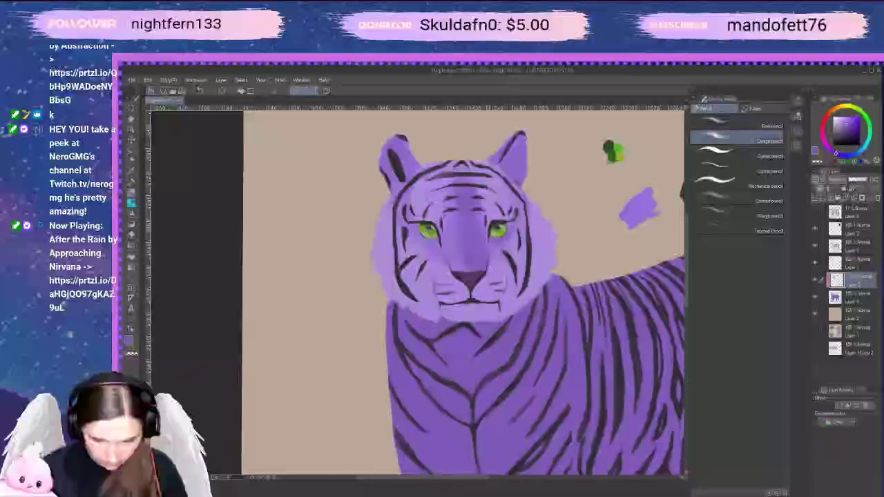
drag(416, 240, 439, 244)
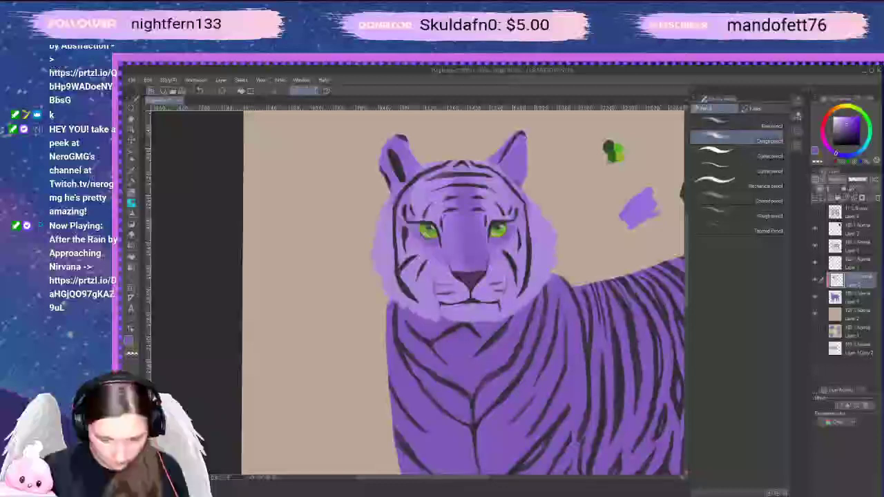
drag(501, 212, 515, 220)
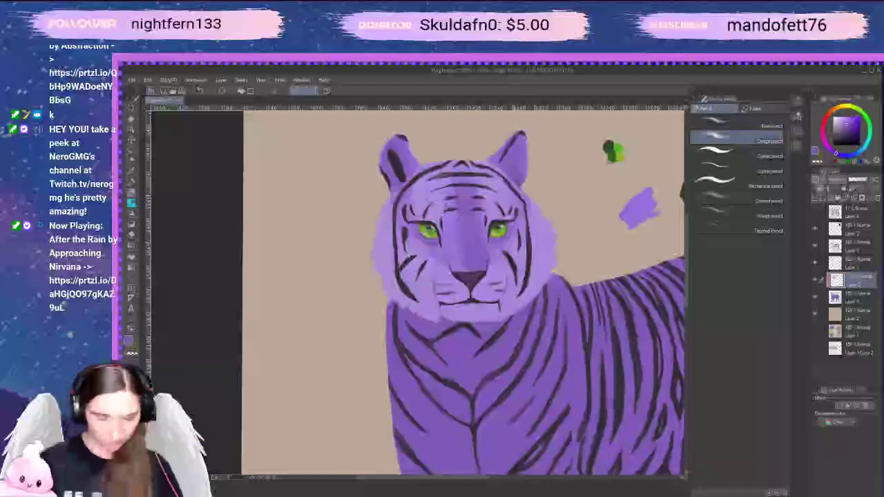
Brush soft light purple fur onto the throat and the left half of the chest between the stripes
key(space)
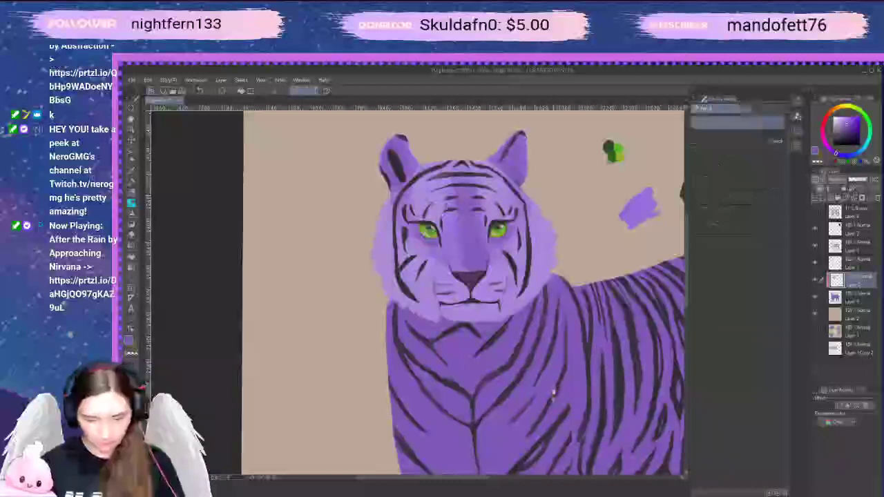
drag(553, 391, 540, 360)
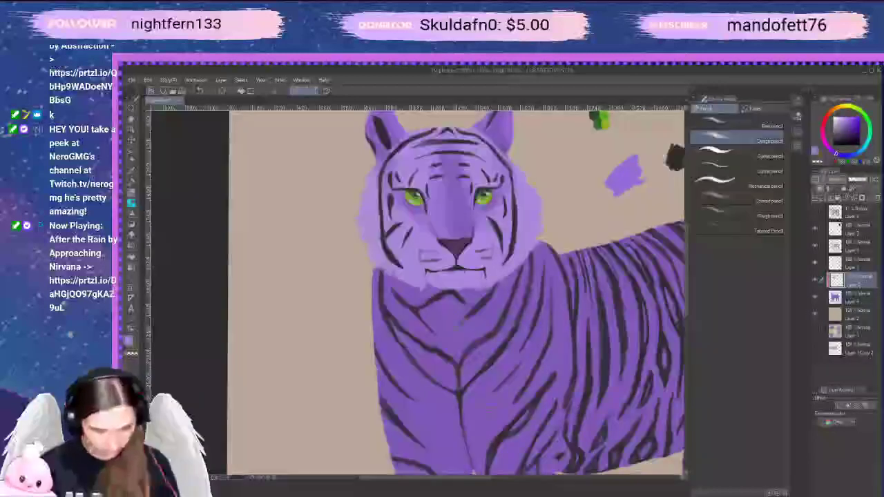
scroll(506, 383, down, 1)
key(space)
drag(505, 387, 486, 331)
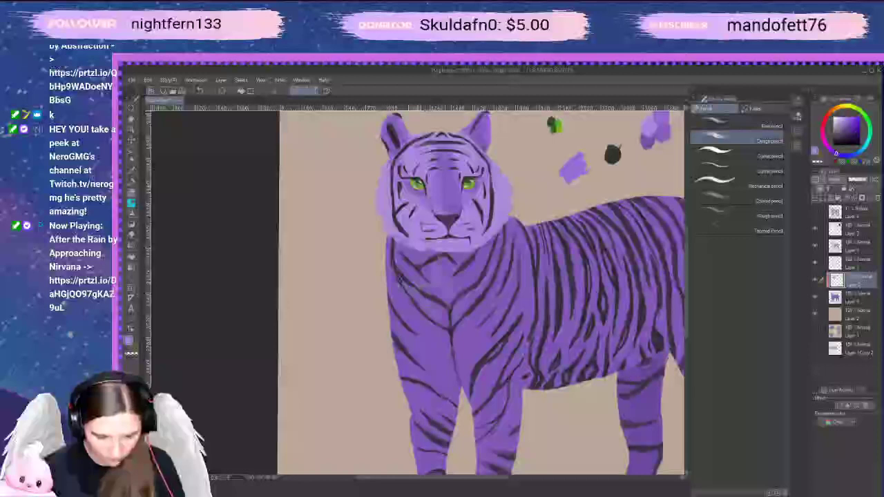
mouse_move(400, 280)
mouse_down()
mouse_move(448, 305)
mouse_move(446, 348)
mouse_up()
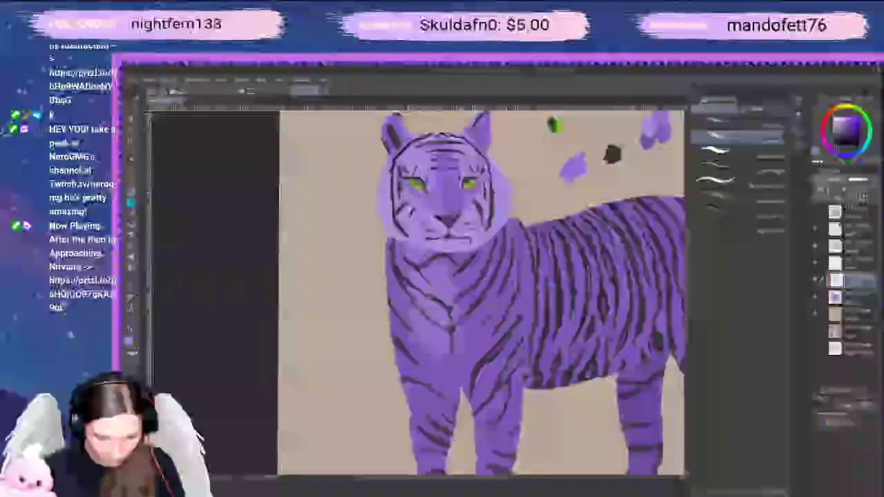
drag(486, 254, 457, 279)
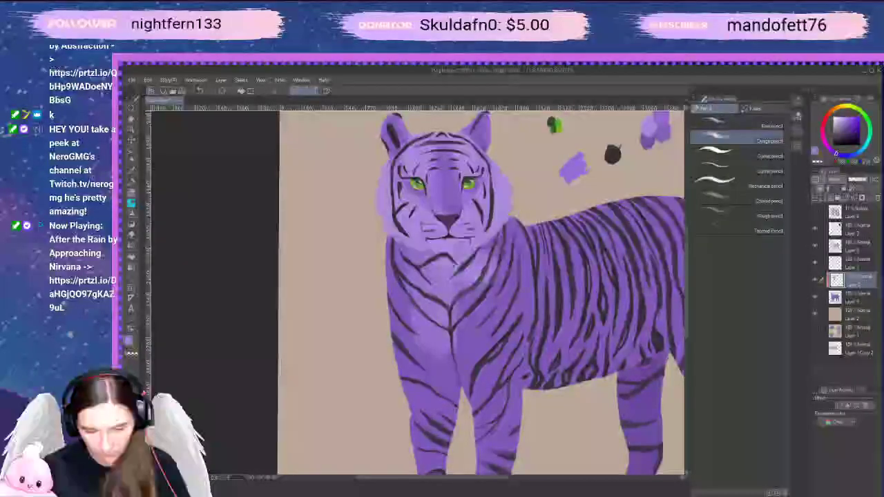
Extend the light purple fur over the right half of the chest, the neck sides and down to the front legs
mouse_move(493, 290)
mouse_down()
mouse_move(461, 338)
mouse_move(457, 367)
mouse_up()
drag(498, 263, 453, 313)
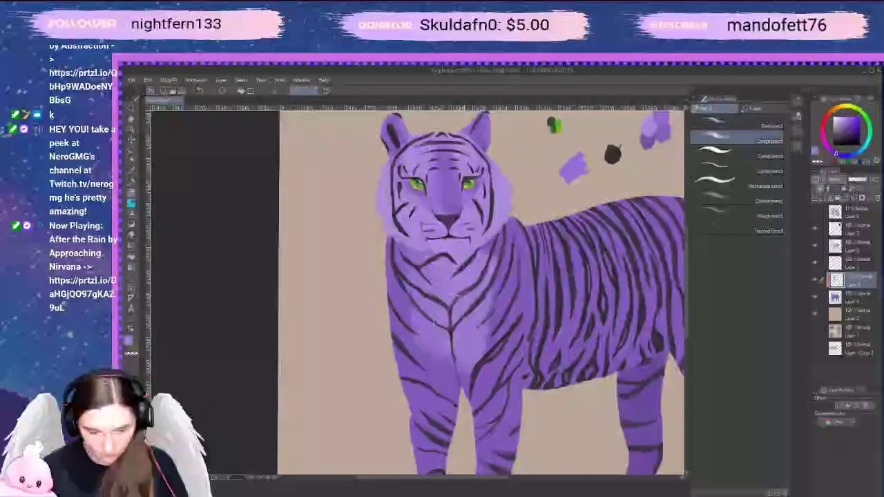
drag(416, 251, 438, 283)
drag(502, 244, 483, 290)
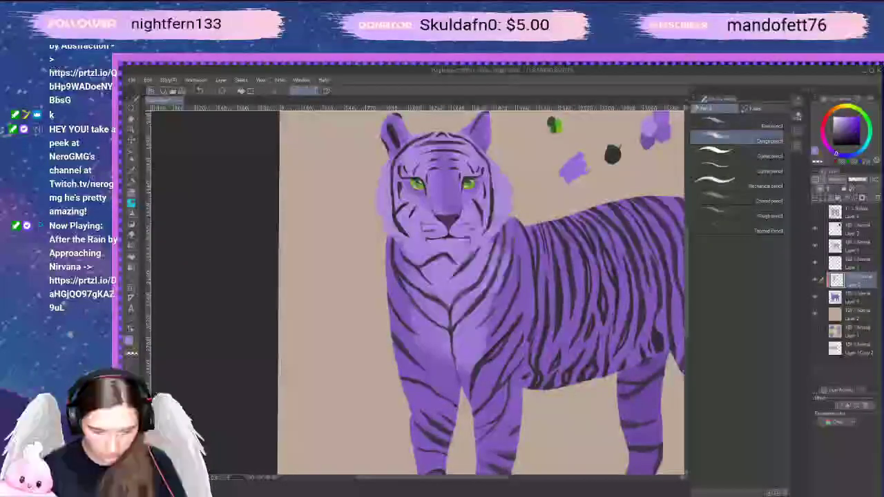
drag(424, 347, 455, 381)
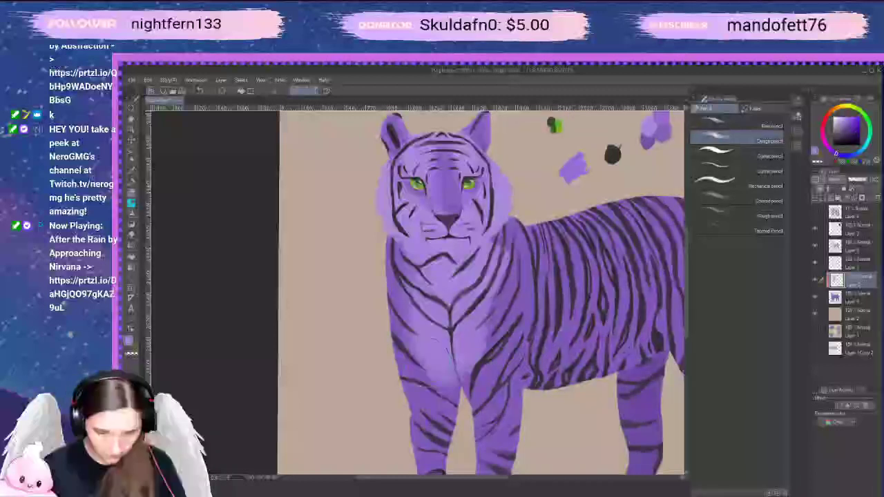
Soften the light purple fur along the outer edge of the chest beside the shoulder with the eraser
key(e)
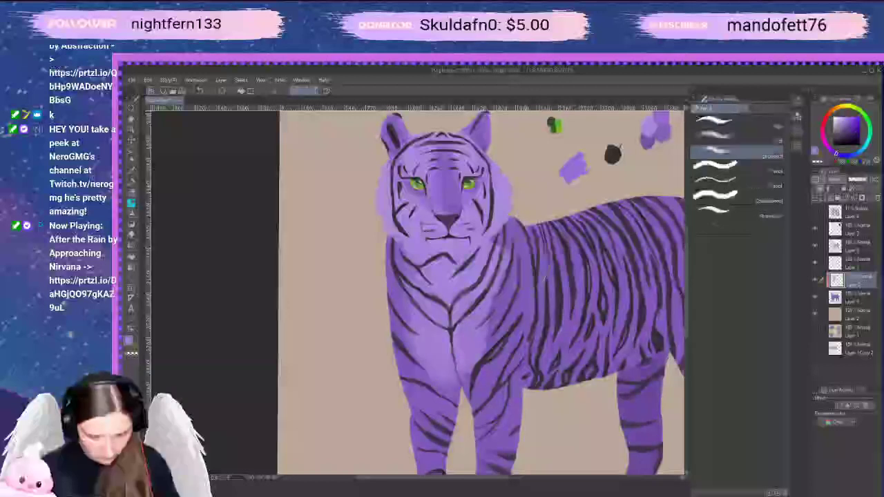
key(b)
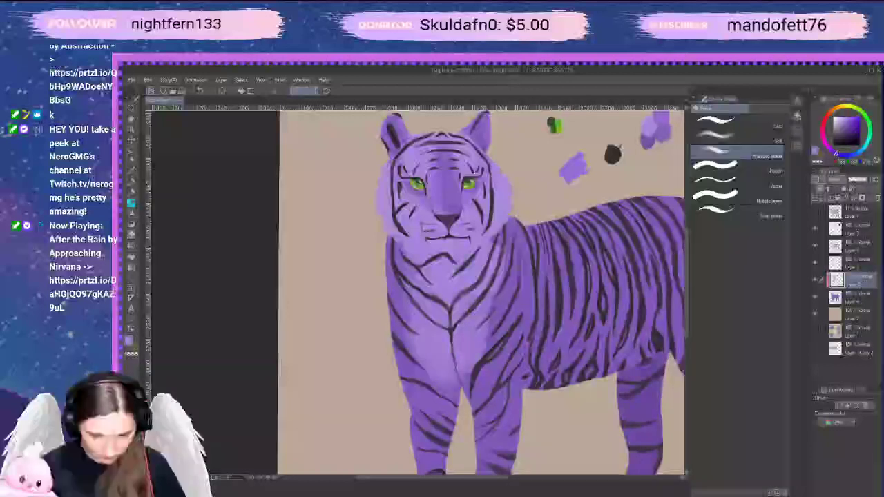
drag(499, 266, 494, 291)
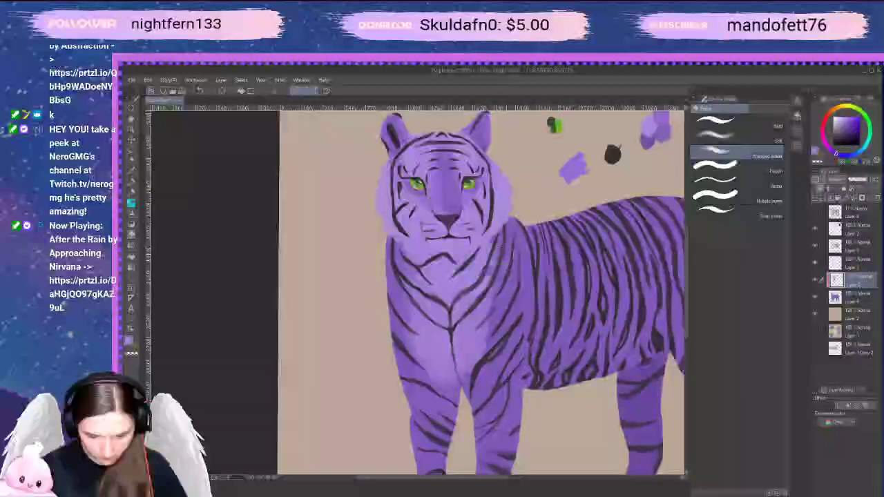
Brush the light purple fur down both front legs between the stripes with the Design pencil
key(p)
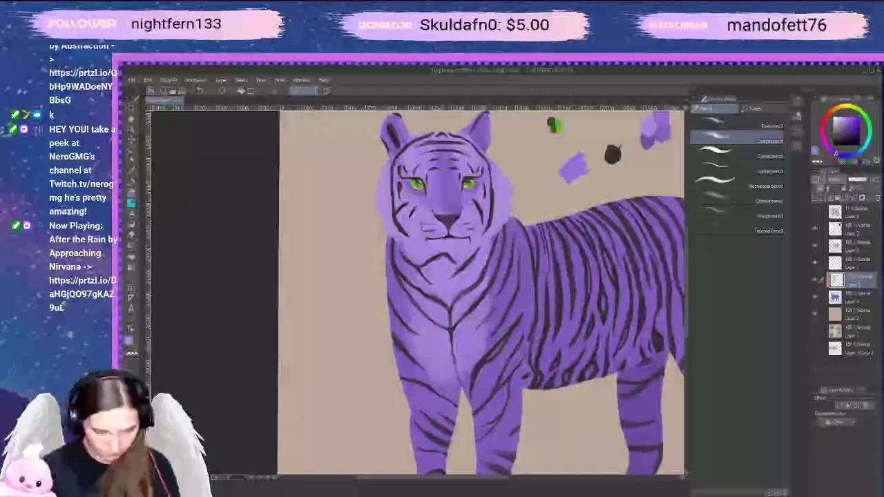
drag(462, 377, 446, 423)
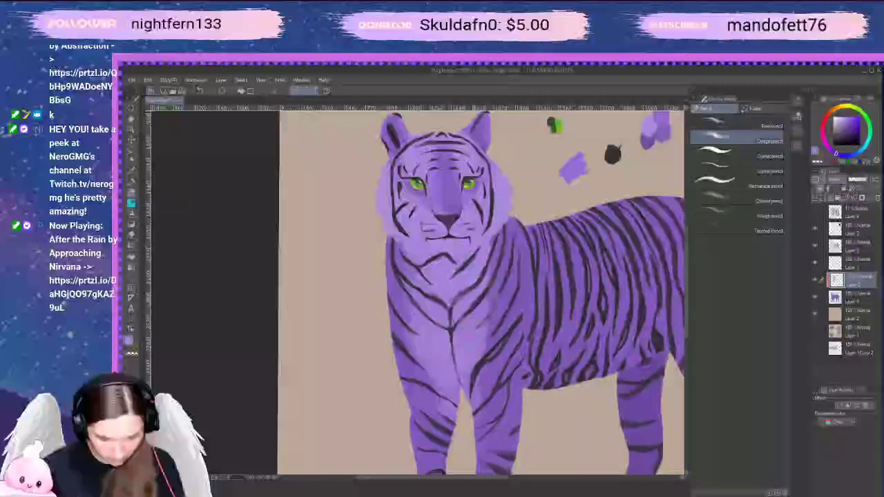
key(space)
drag(519, 379, 521, 305)
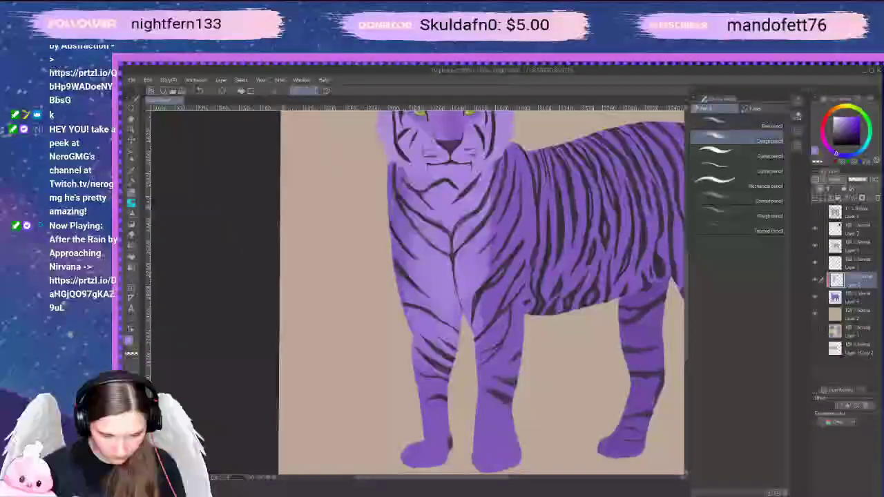
mouse_move(405, 239)
mouse_down()
mouse_move(436, 354)
mouse_move(441, 427)
mouse_up()
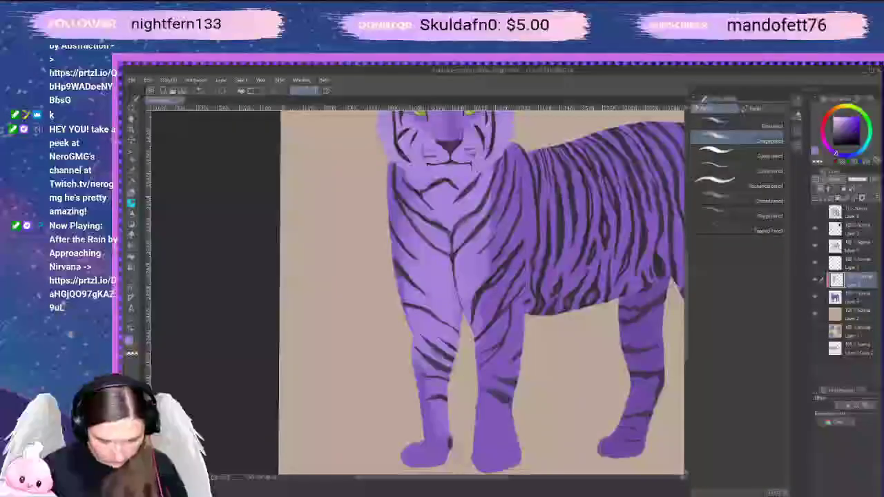
drag(481, 365, 478, 408)
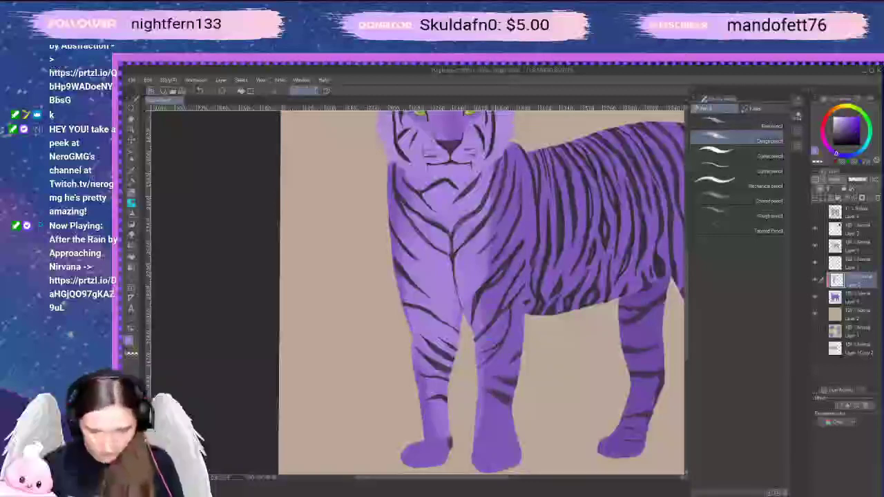
Paint light purple fur along the belly between the stripes, from behind the front leg to the hind leg
key(space)
mouse_move(644, 310)
mouse_down()
mouse_move(562, 390)
mouse_move(529, 398)
mouse_move(535, 335)
mouse_move(551, 353)
mouse_up()
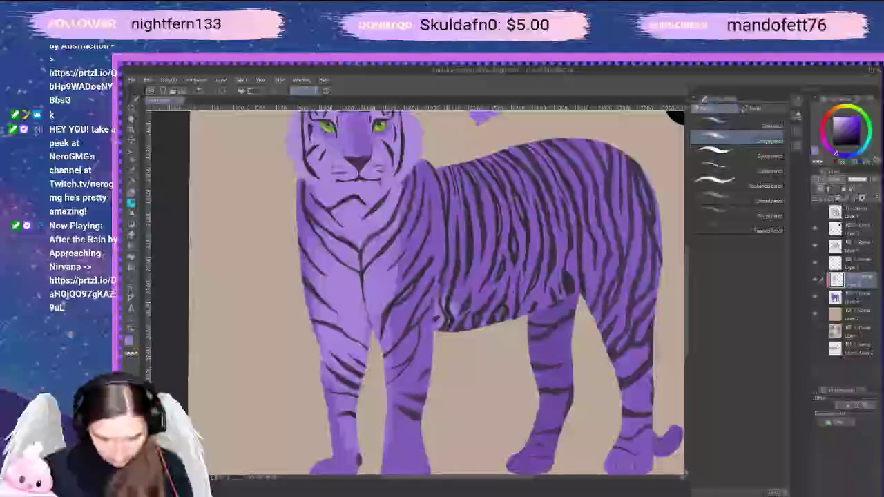
mouse_move(450, 305)
mouse_down()
mouse_move(546, 304)
mouse_move(551, 282)
mouse_move(578, 292)
mouse_move(565, 301)
mouse_move(561, 290)
mouse_up()
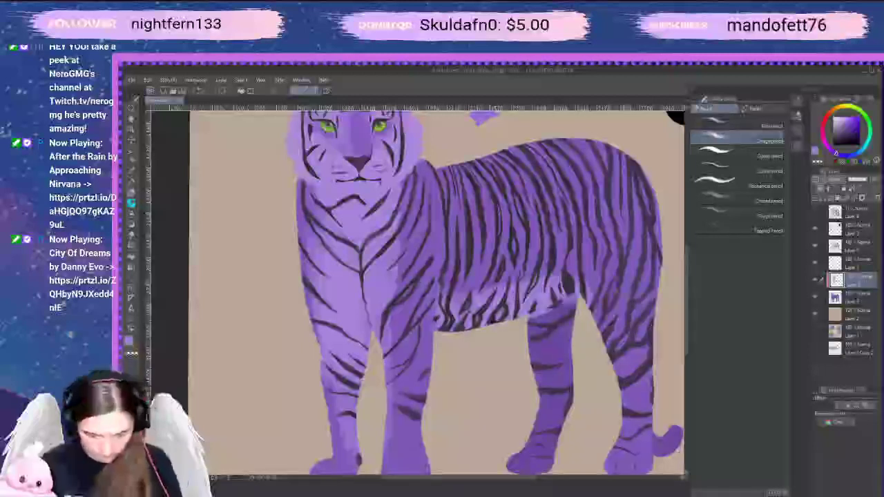
drag(573, 323, 598, 299)
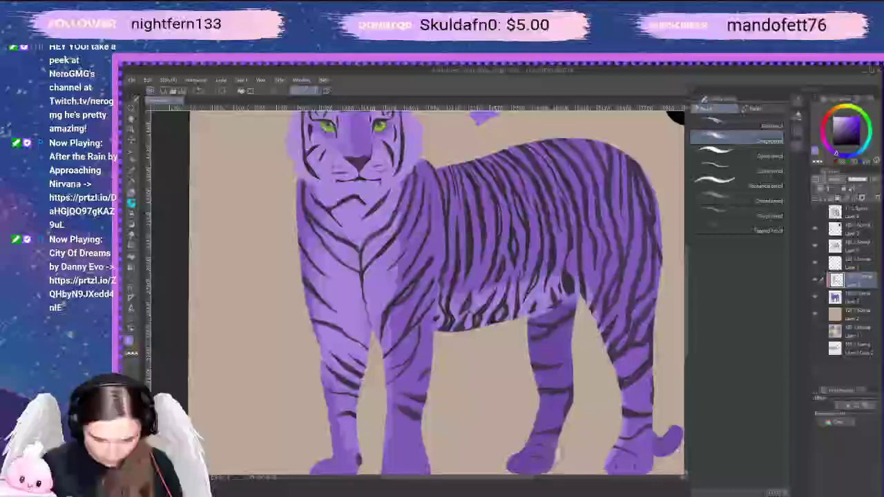
Brush light purple over the far hind leg, from just above the paw up to the groin
mouse_move(531, 452)
mouse_down()
mouse_move(556, 437)
mouse_move(561, 453)
mouse_move(543, 414)
mouse_move(541, 380)
mouse_up()
mouse_move(538, 418)
mouse_down()
mouse_move(549, 411)
mouse_move(536, 359)
mouse_up()
drag(531, 445, 556, 324)
mouse_move(559, 418)
mouse_down()
mouse_move(570, 321)
mouse_move(555, 353)
mouse_up()
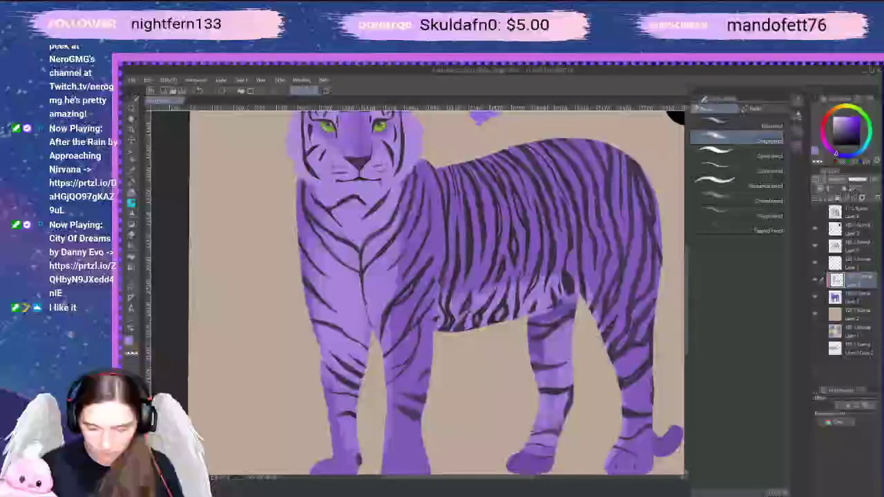
mouse_move(549, 406)
mouse_down()
mouse_move(533, 335)
mouse_move(541, 317)
mouse_up()
drag(545, 386, 540, 317)
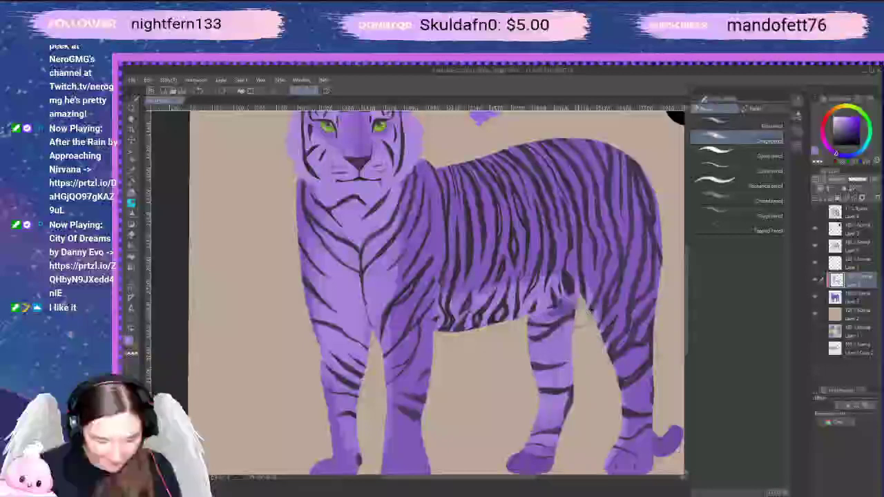
drag(588, 319, 556, 298)
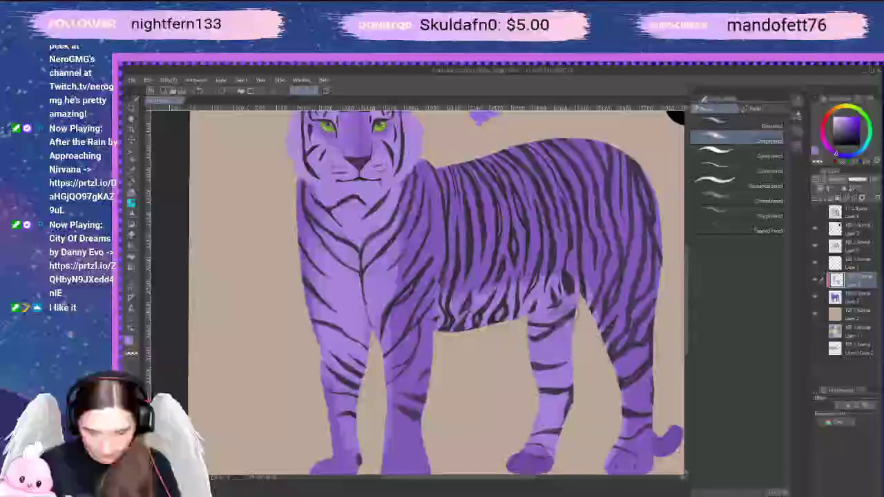
drag(442, 276, 405, 317)
mouse_move(584, 346)
mouse_down()
mouse_move(590, 362)
mouse_move(589, 319)
mouse_move(594, 352)
mouse_up()
scroll(589, 361, down, 3)
scroll(595, 321, up, 1)
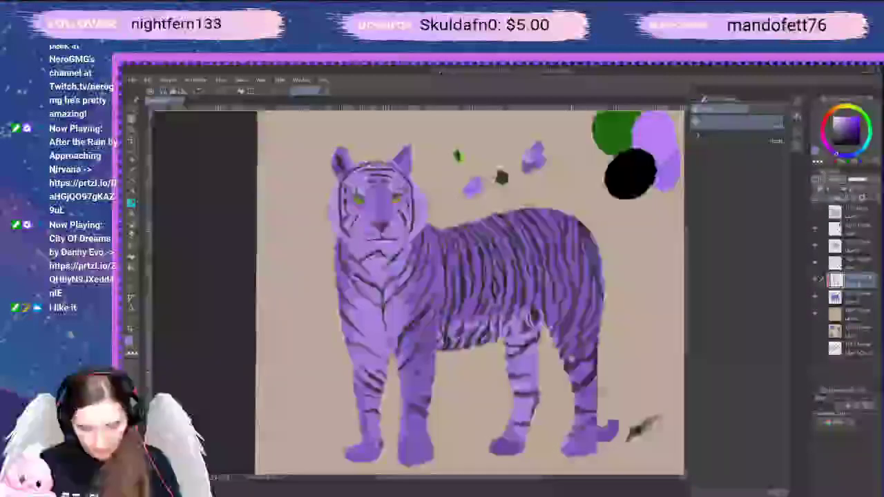
drag(602, 391, 569, 364)
drag(549, 335, 588, 359)
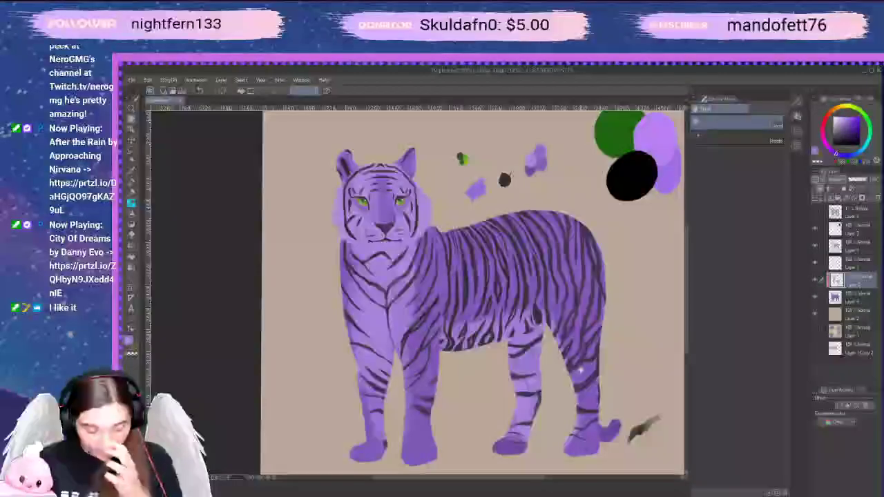
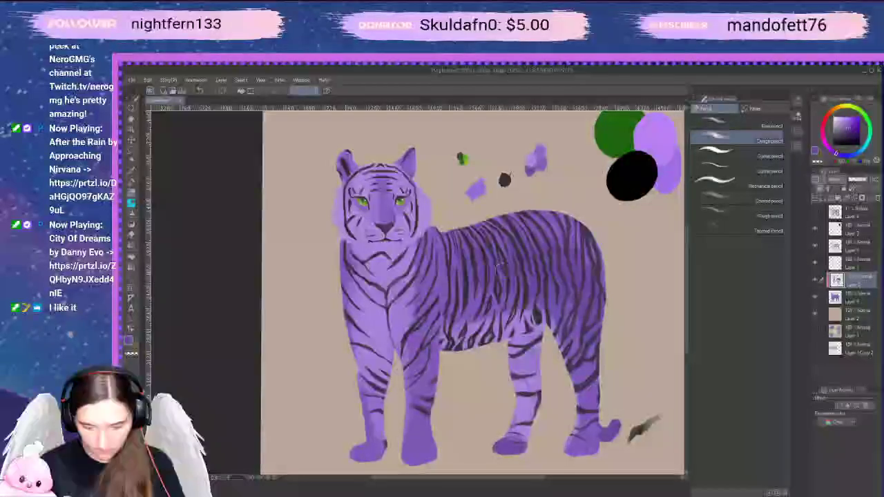
Smooth the transitions between the light and dark purple fur on the tiger's body with the Blend tool
click(132, 245)
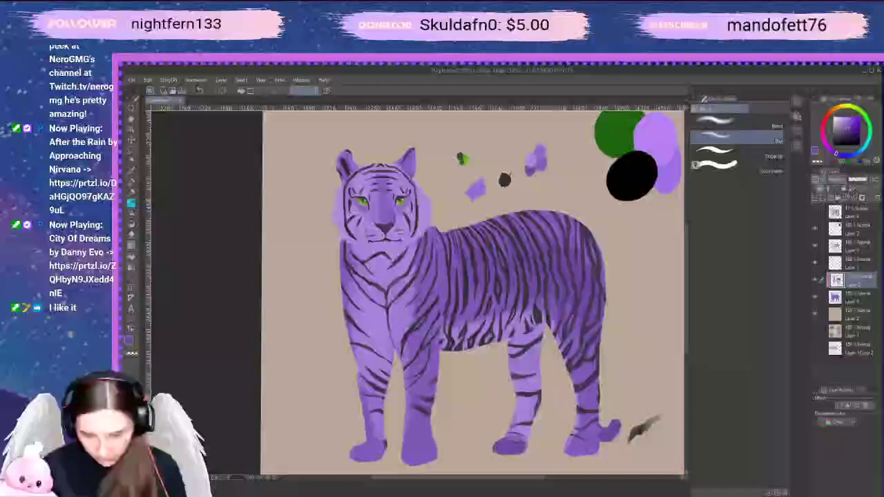
click(769, 125)
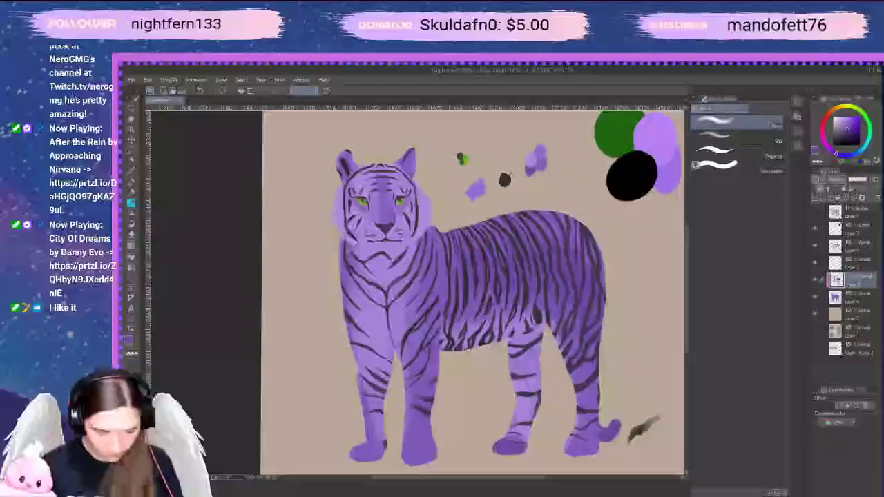
drag(446, 215, 493, 250)
scroll(492, 249, up, 4)
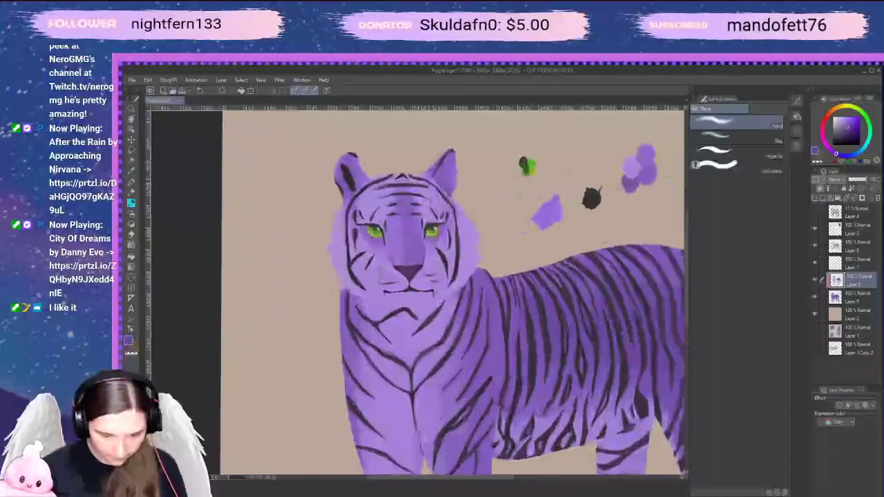
scroll(437, 226, up, 2)
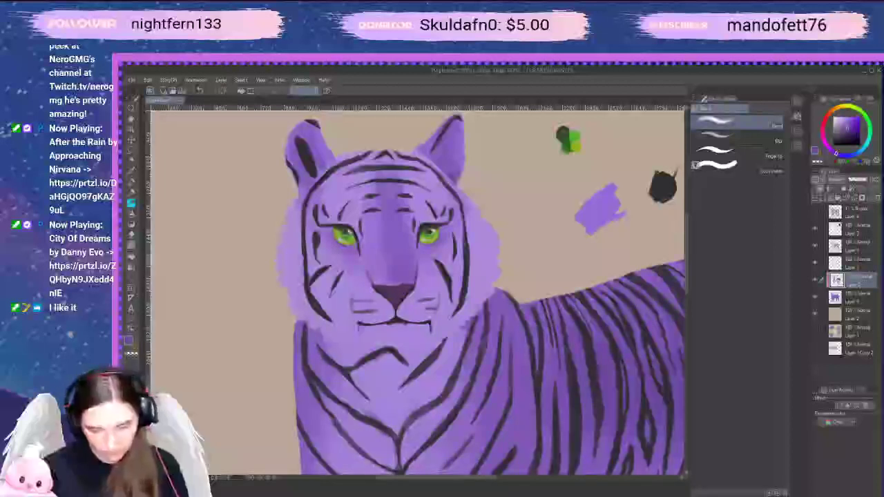
scroll(587, 343, down, 4)
drag(587, 343, 445, 248)
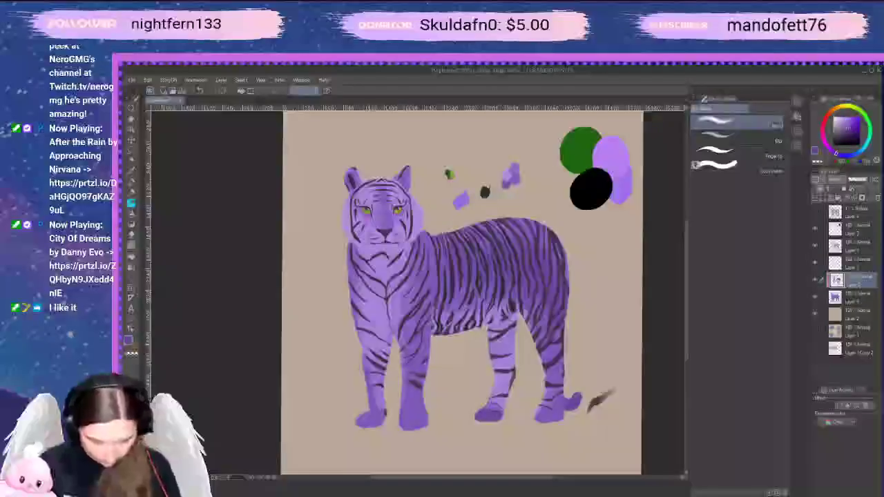
mouse_move(442, 276)
mouse_down()
mouse_move(418, 275)
mouse_move(439, 294)
mouse_up()
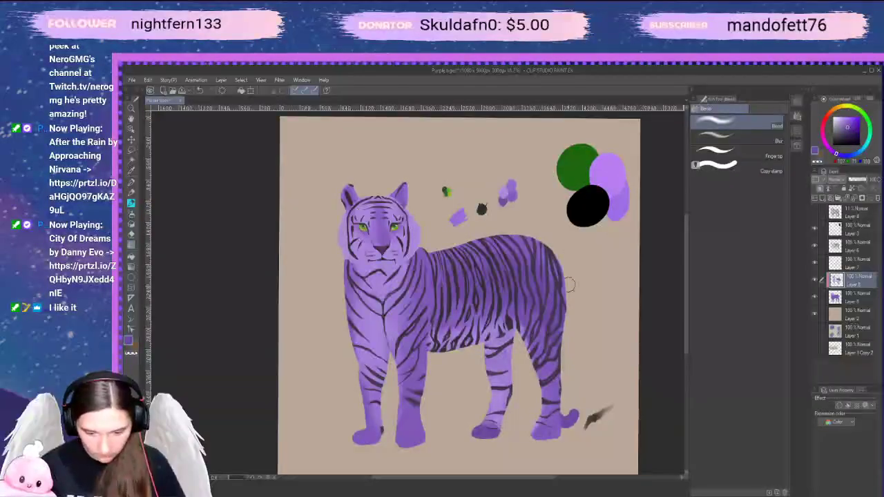
mouse_move(563, 295)
mouse_down()
mouse_move(533, 263)
mouse_move(567, 345)
mouse_up()
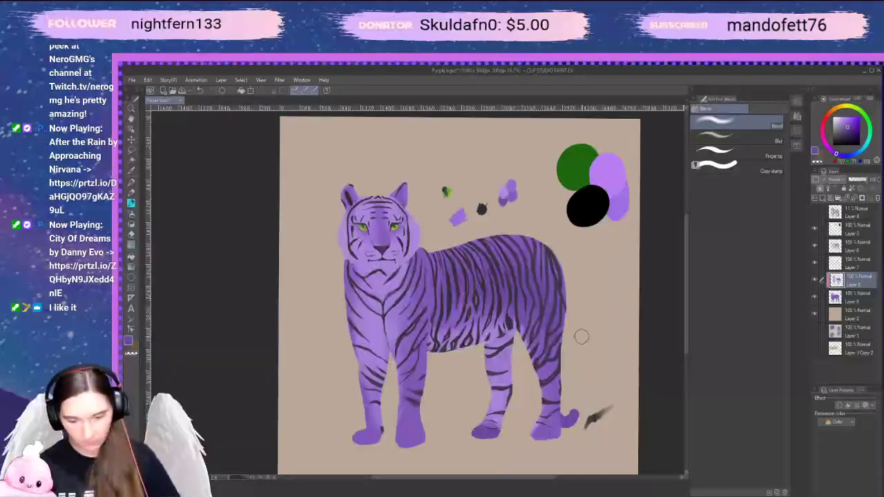
key(space)
drag(596, 353, 595, 344)
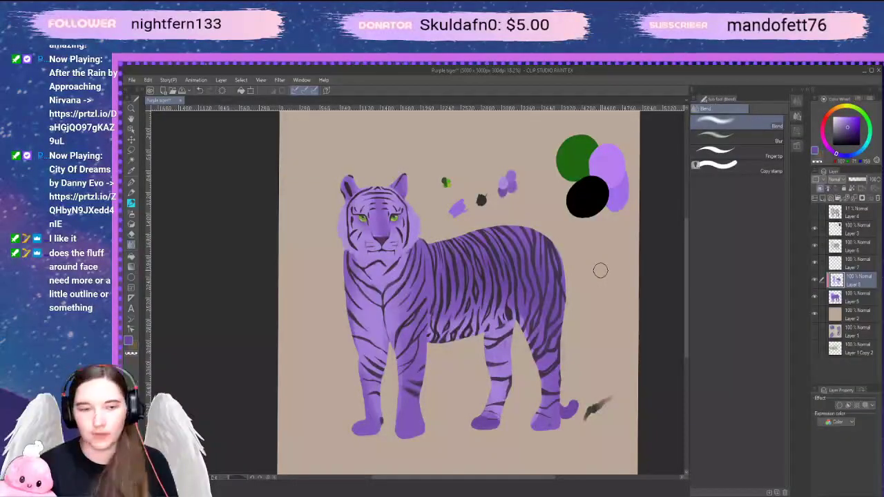
key(space)
mouse_move(536, 330)
mouse_down()
mouse_move(538, 339)
mouse_move(542, 330)
mouse_up()
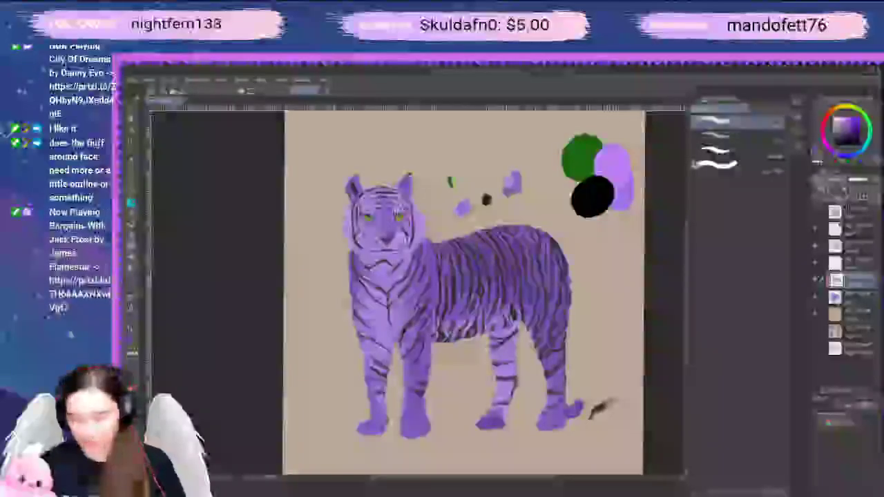
drag(448, 302, 453, 314)
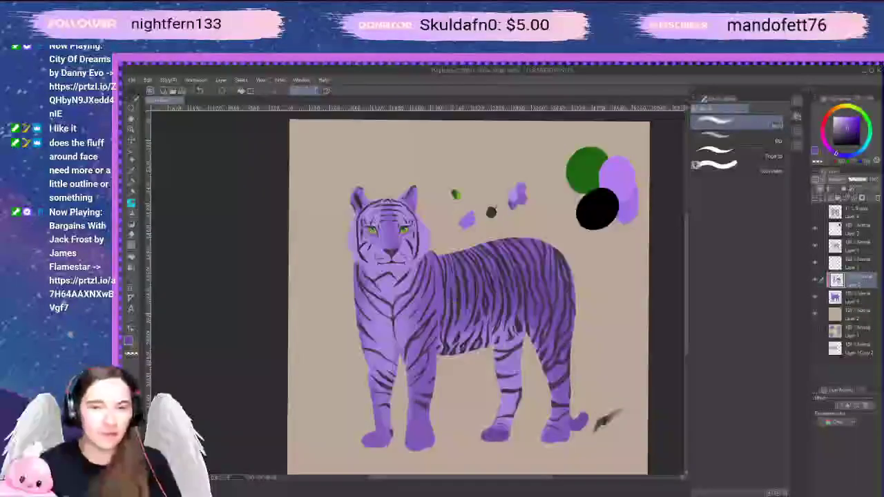
key(space)
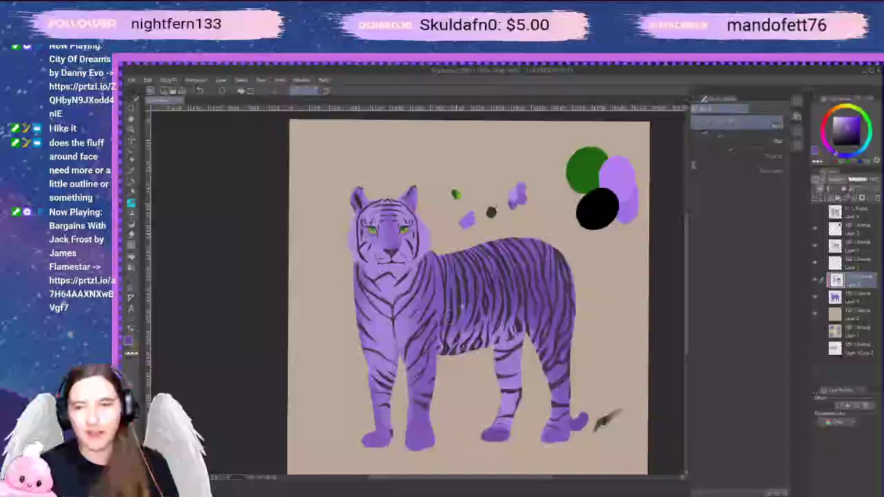
mouse_move(451, 319)
mouse_down()
mouse_move(415, 285)
mouse_move(426, 297)
mouse_move(448, 299)
mouse_up()
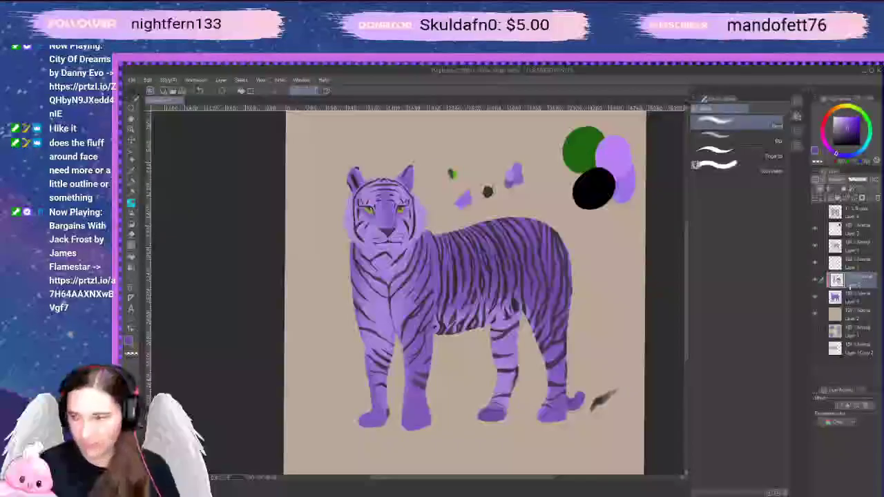
Make the stripe layer active and sample the dark grey from the test stroke beside the tail for the Design pencil
drag(622, 373, 597, 334)
scroll(599, 366, up, 2)
scroll(595, 334, up, 3)
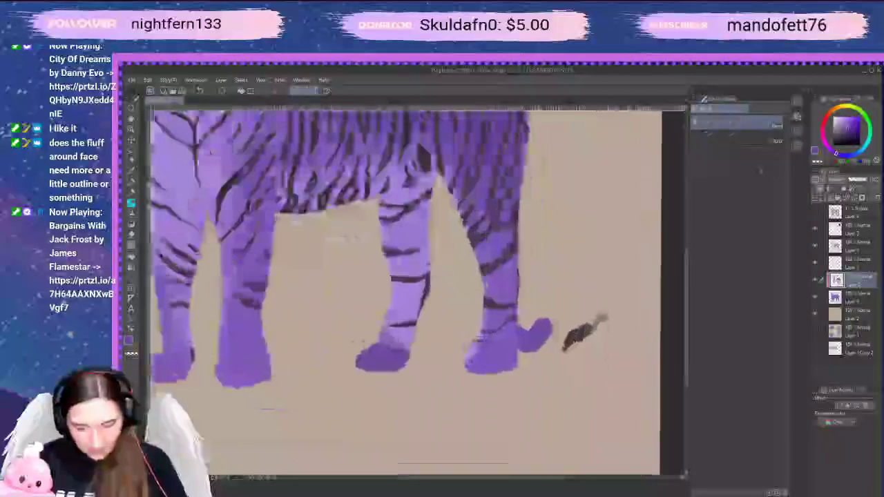
scroll(580, 332, up, 5)
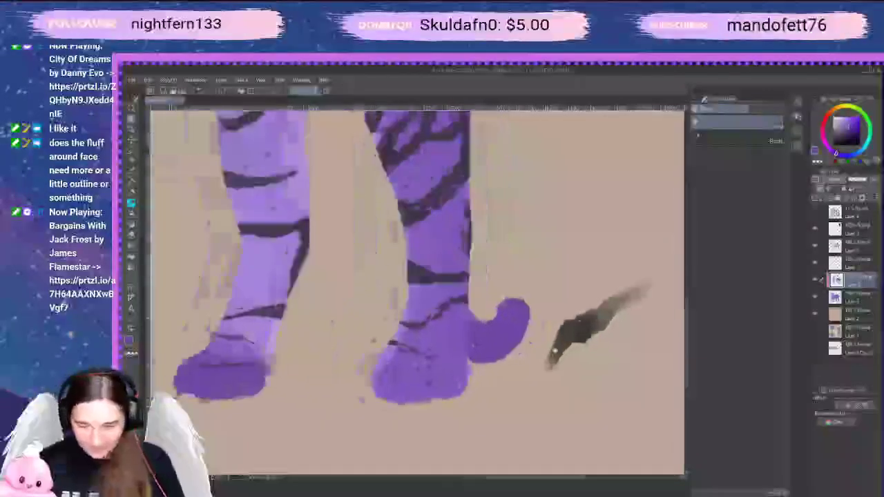
click(815, 247)
click(816, 248)
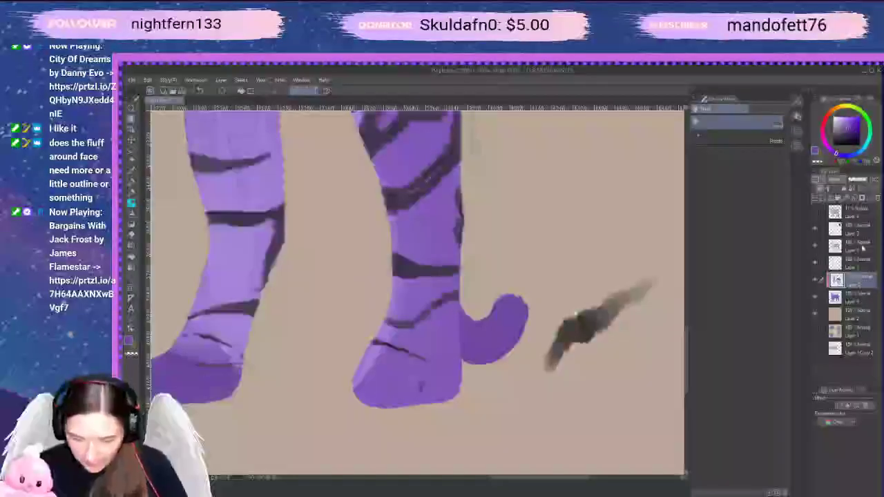
click(864, 247)
click(864, 247)
alt+click(573, 326)
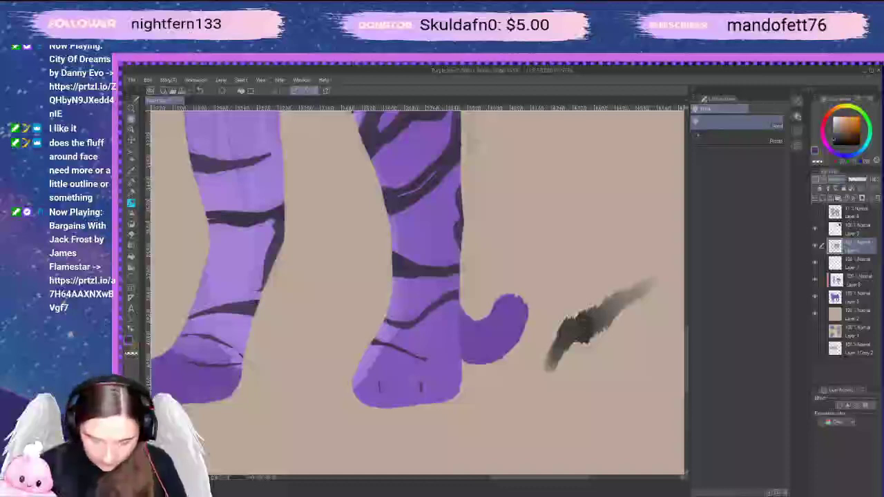
key(b)
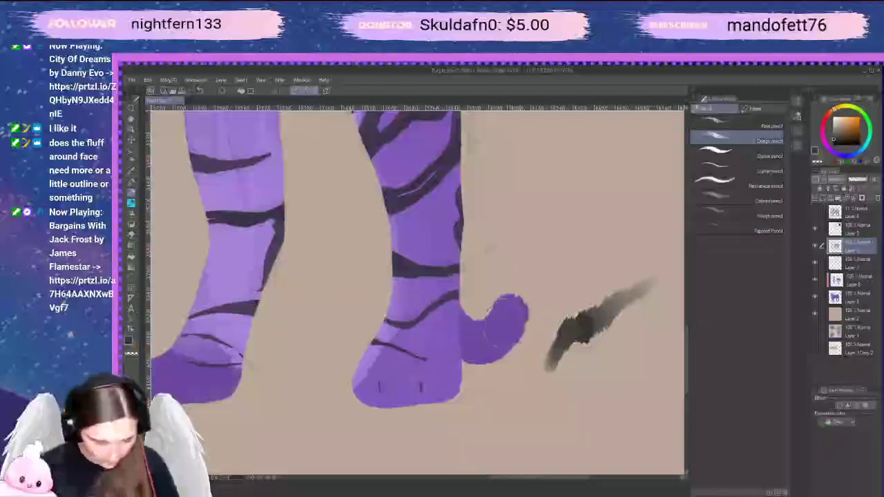
mouse_move(508, 321)
mouse_down()
mouse_move(507, 301)
mouse_move(539, 331)
mouse_up()
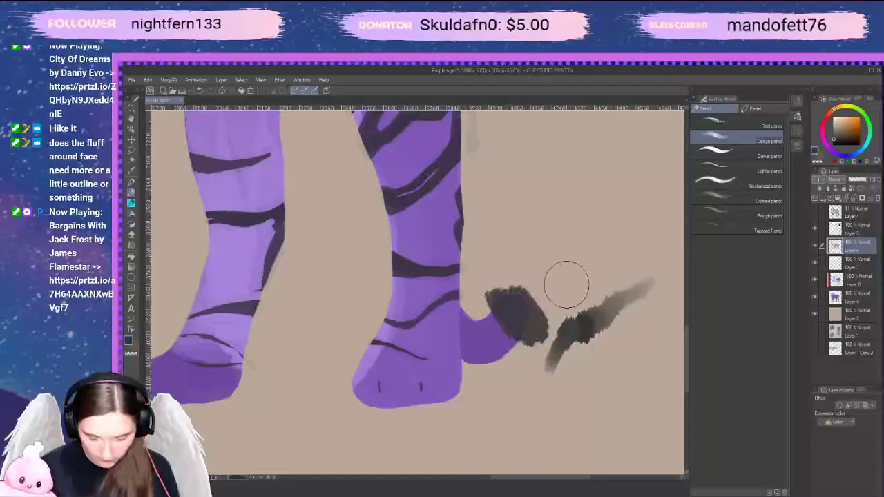
key(ctrl+z)
key(ctrl+z)
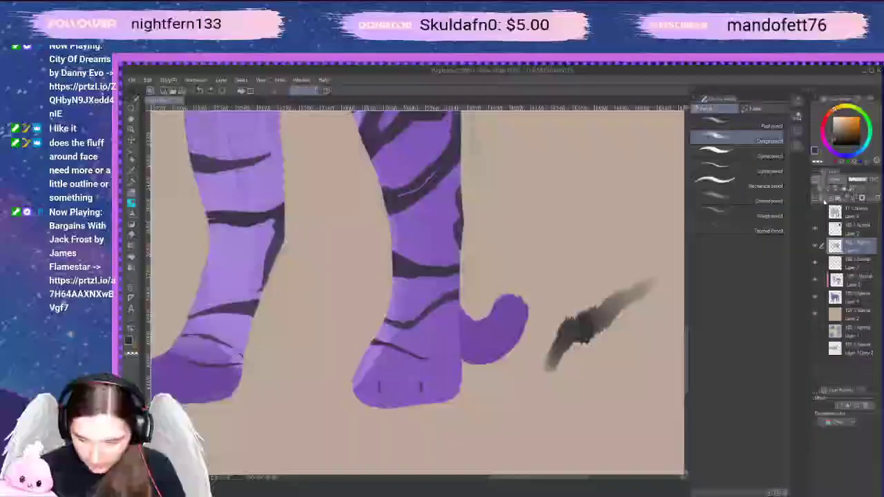
click(821, 190)
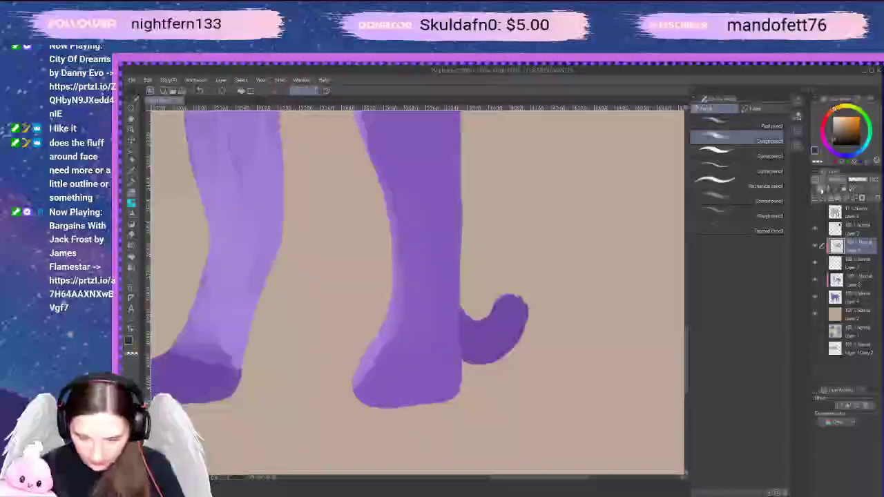
click(821, 192)
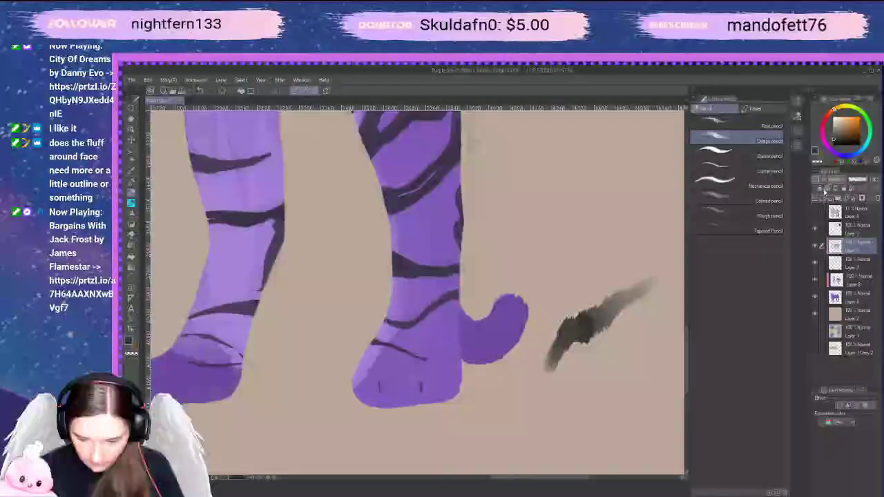
click(822, 191)
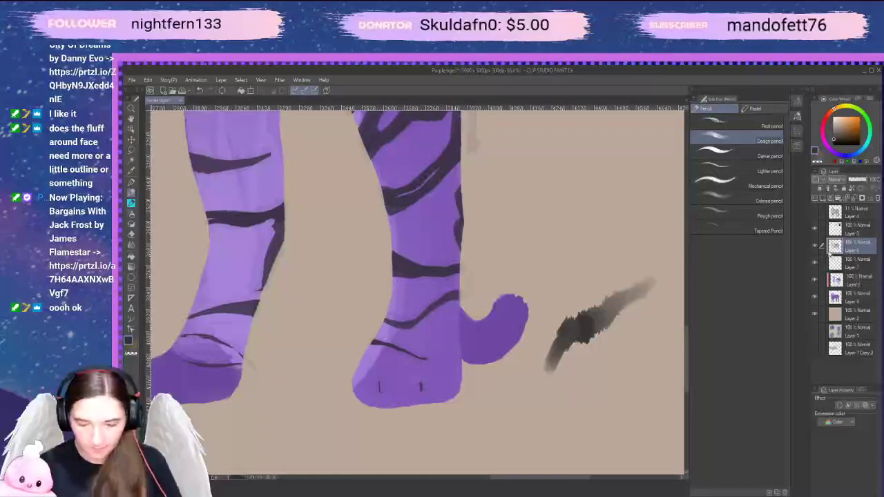
Paint the tail tip and a band near the tail's base in dark grey with the Design pencil
mouse_move(499, 315)
mouse_down()
mouse_move(519, 285)
mouse_move(540, 278)
mouse_move(541, 307)
mouse_move(505, 302)
mouse_move(512, 317)
mouse_move(500, 290)
mouse_move(483, 316)
mouse_move(487, 364)
mouse_move(468, 316)
mouse_move(467, 362)
mouse_move(472, 332)
mouse_move(482, 360)
mouse_move(509, 300)
mouse_move(535, 363)
mouse_move(547, 355)
mouse_move(526, 384)
mouse_move(537, 357)
mouse_move(495, 394)
mouse_move(486, 388)
mouse_move(499, 398)
mouse_move(519, 368)
mouse_move(495, 385)
mouse_move(466, 372)
mouse_up()
key(e)
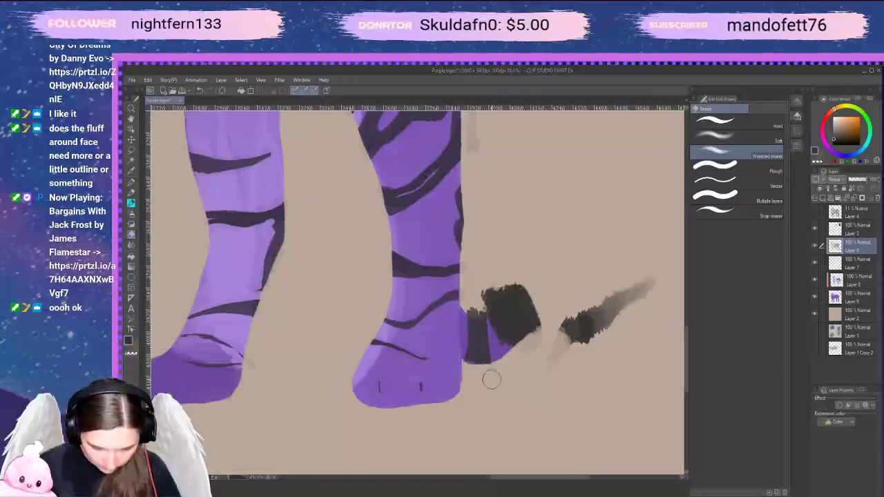
key(ctrl+z)
key(ctrl+z)
key(ctrl+z)
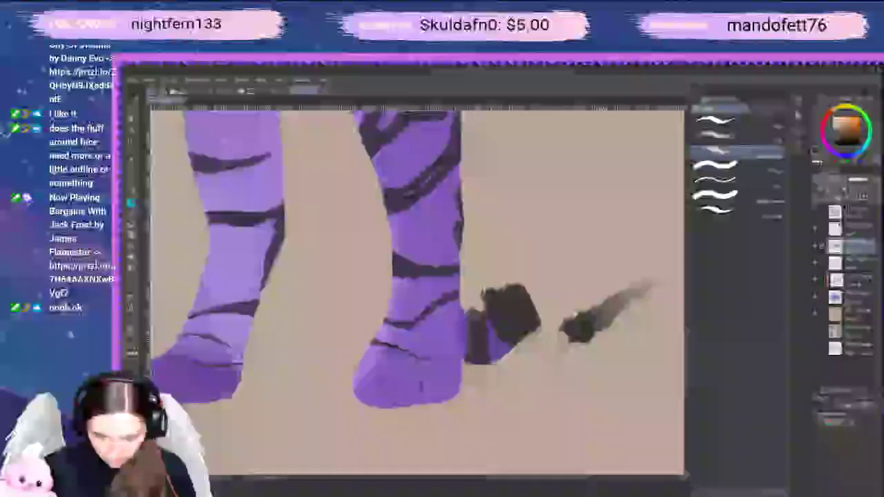
Erase the dark paint that spills past the outline of the tail tip with the Kneaded eraser
drag(528, 340, 538, 312)
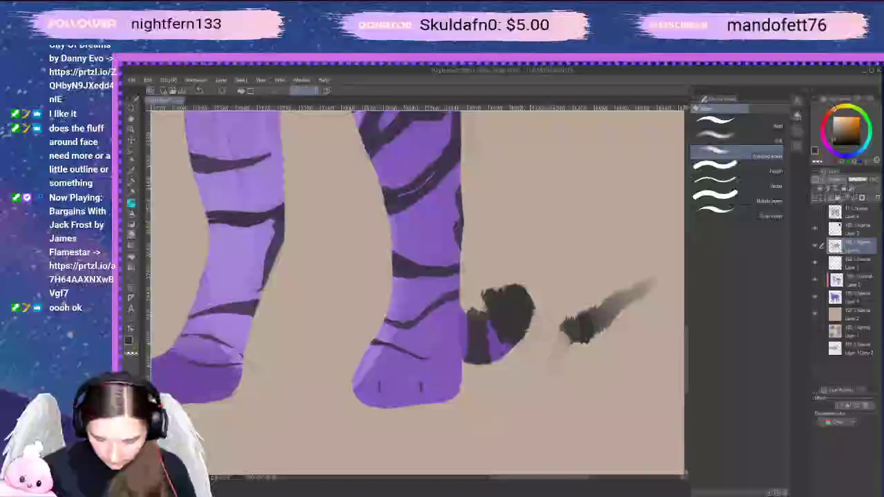
drag(519, 352, 534, 324)
drag(531, 285, 539, 308)
mouse_move(499, 286)
mouse_down()
mouse_move(484, 310)
mouse_move(517, 290)
mouse_move(475, 310)
mouse_move(492, 304)
mouse_up()
key(ctrl+z)
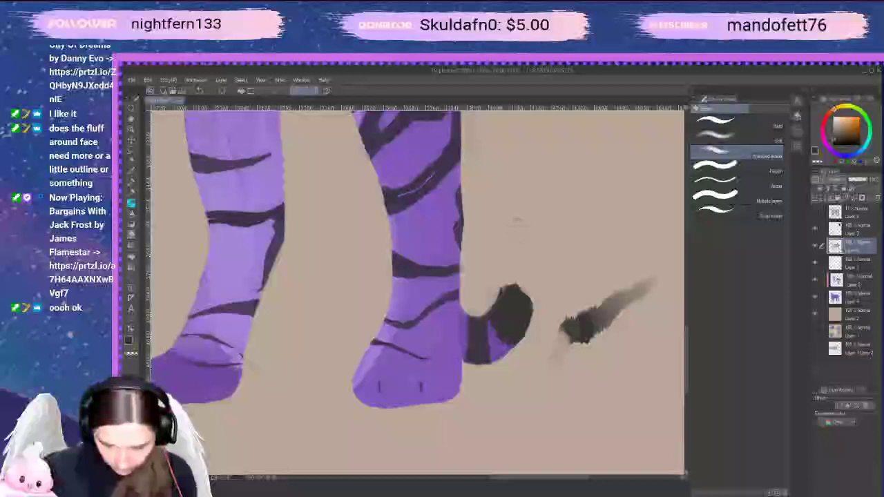
mouse_move(499, 288)
mouse_down()
mouse_move(519, 282)
mouse_move(533, 304)
mouse_move(526, 332)
mouse_up()
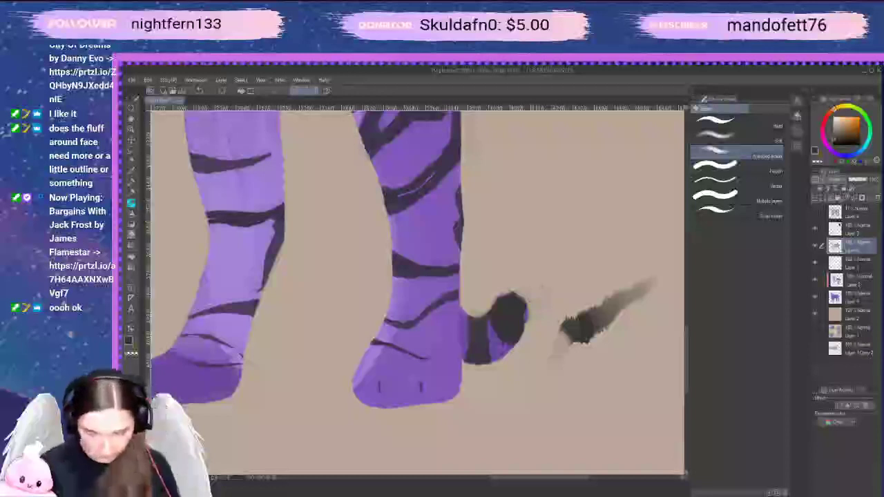
Fill the purple left along the outer edge of the tail tip with dark grey
scroll(528, 323, up, 4)
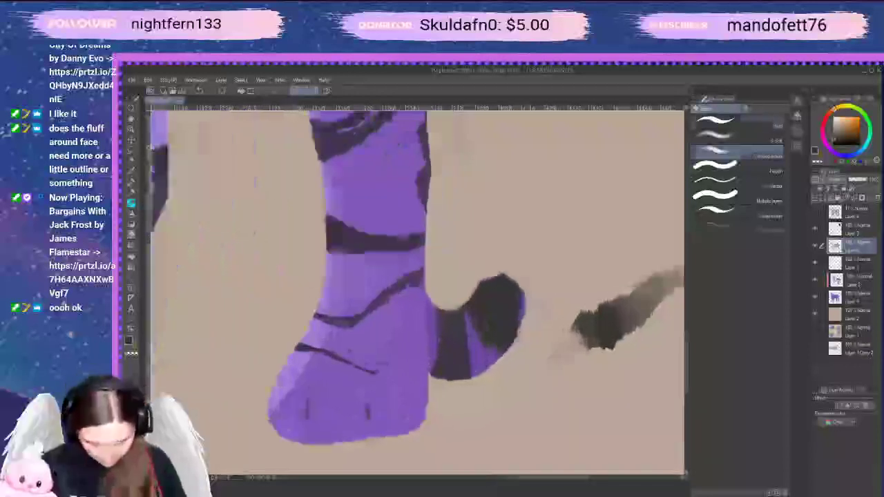
key(p)
drag(523, 298, 524, 330)
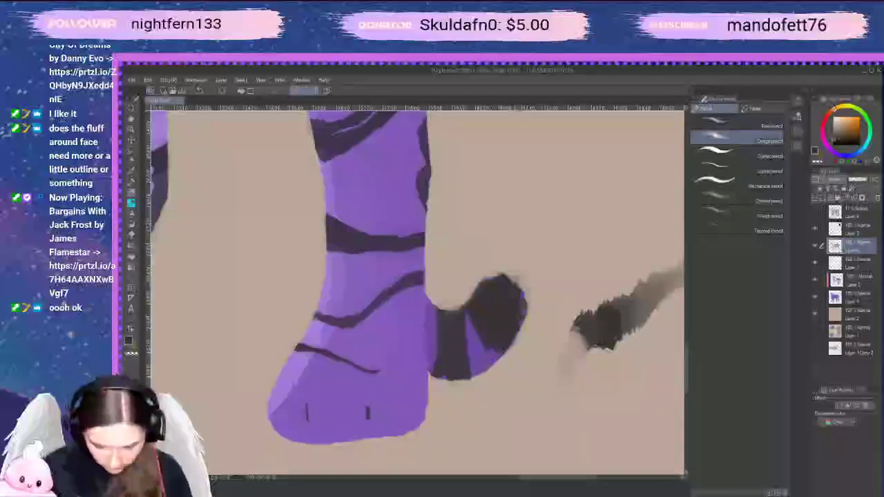
mouse_move(511, 276)
mouse_down()
mouse_move(525, 291)
mouse_move(511, 345)
mouse_up()
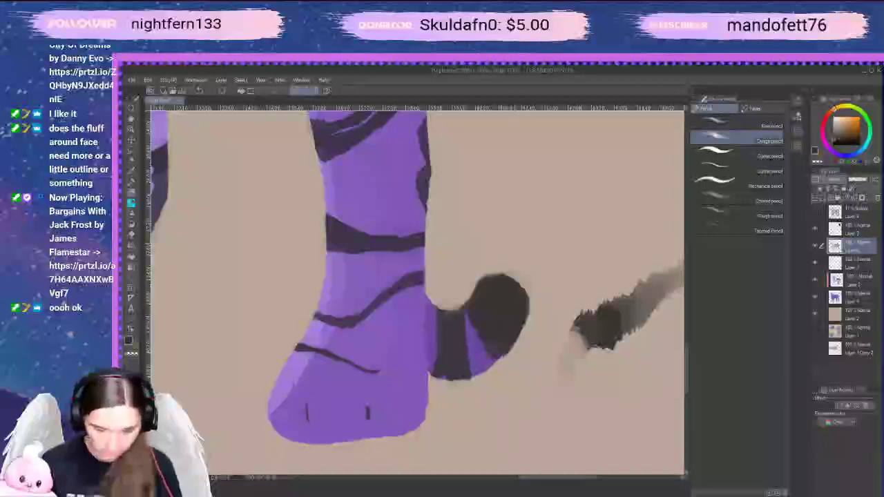
Erase the facing edges of the tail band and the dark tip to widen the purple gap between them
key(c)
key(e)
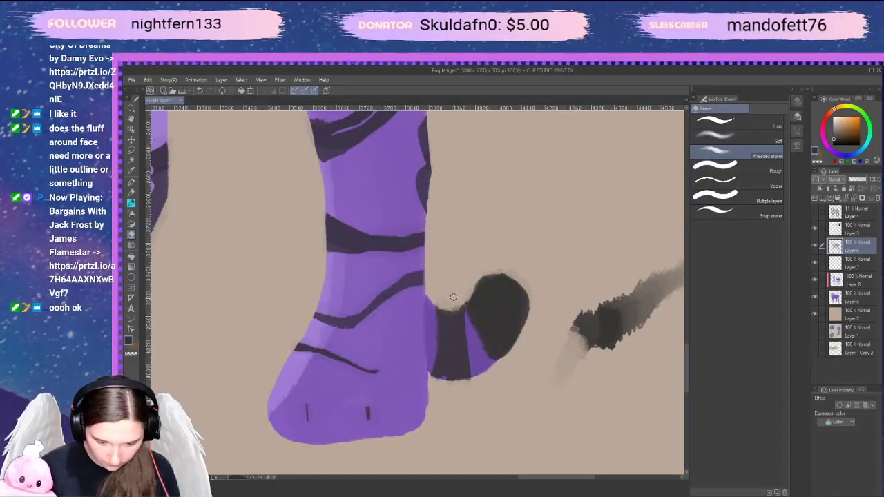
drag(456, 307, 470, 374)
drag(467, 344, 471, 379)
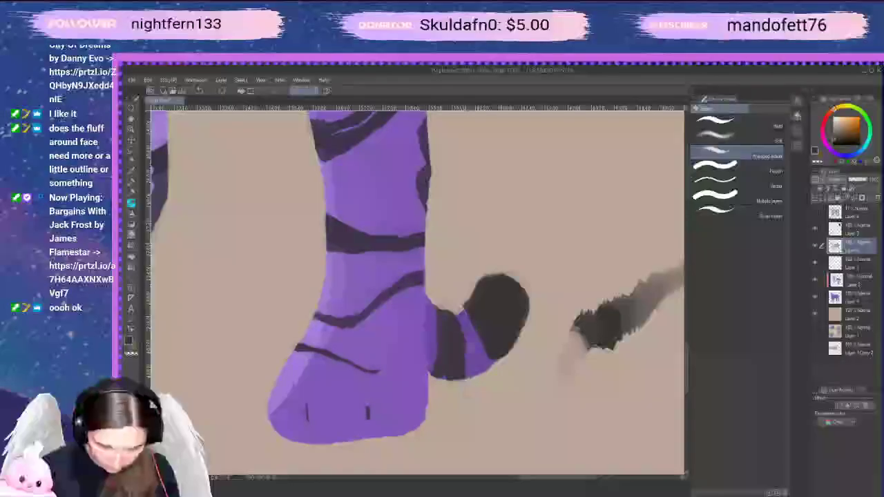
drag(474, 326, 499, 358)
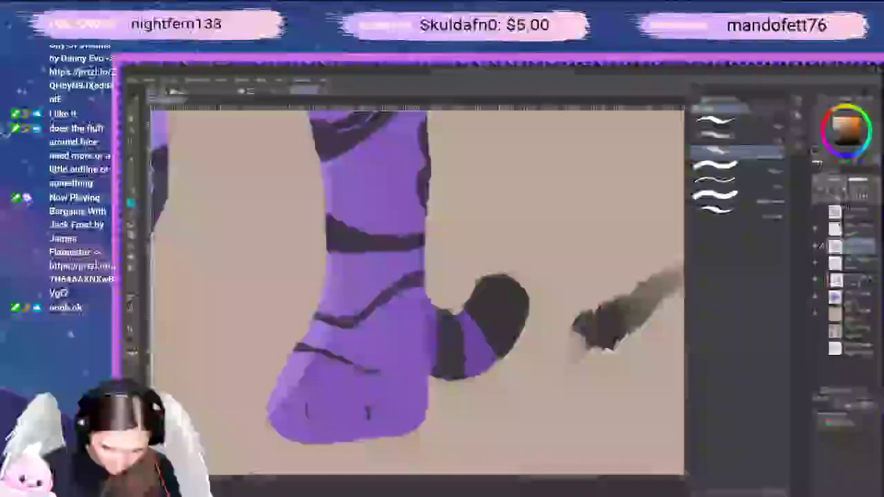
Extend the dark tail tip inward and down to the underside of the tail with the Design pencil
key(p)
mouse_move(462, 310)
mouse_down()
mouse_move(499, 373)
mouse_move(467, 319)
mouse_up()
drag(487, 348, 482, 383)
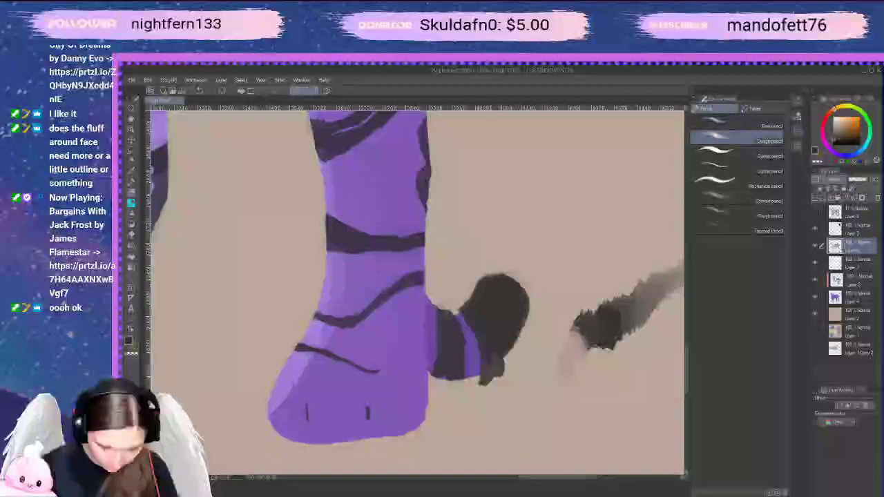
Narrow the dark tail band by erasing its side nearest the hind leg
key(e)
drag(433, 315, 437, 376)
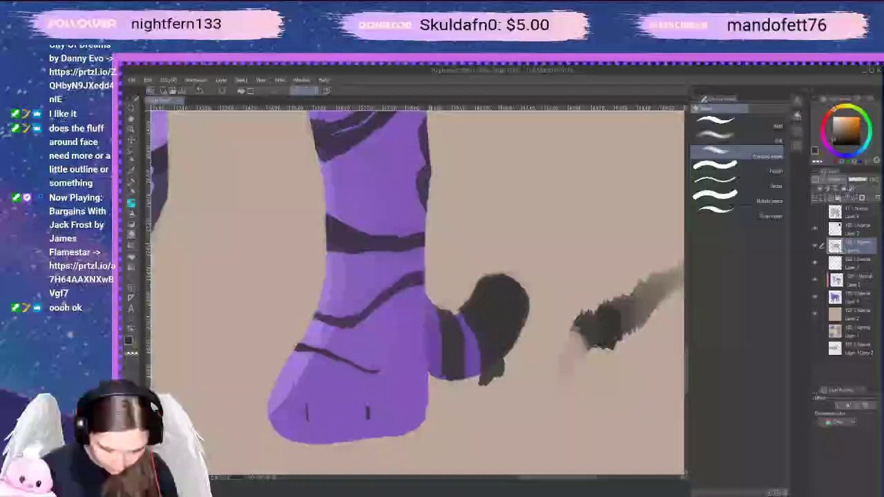
mouse_move(436, 308)
mouse_down()
mouse_move(442, 351)
mouse_move(444, 341)
mouse_up()
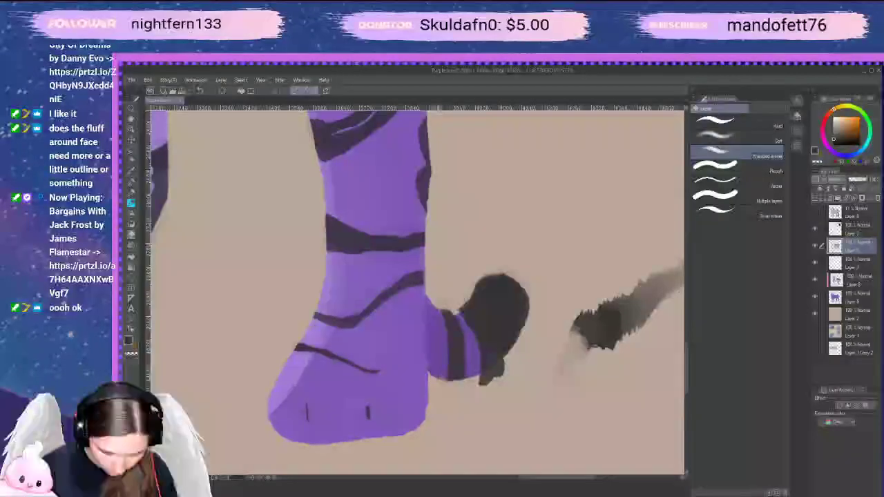
Paint a thin dark stripe at the tail's base beside the hind leg, and erase the overflow there and under the tail tip
key(p)
drag(429, 301, 425, 376)
key(b)
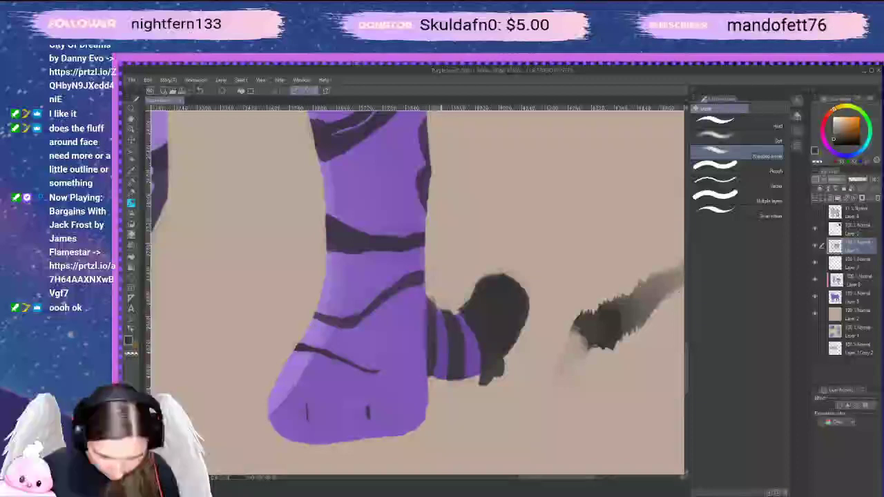
key(ctrl+z)
drag(421, 305, 420, 352)
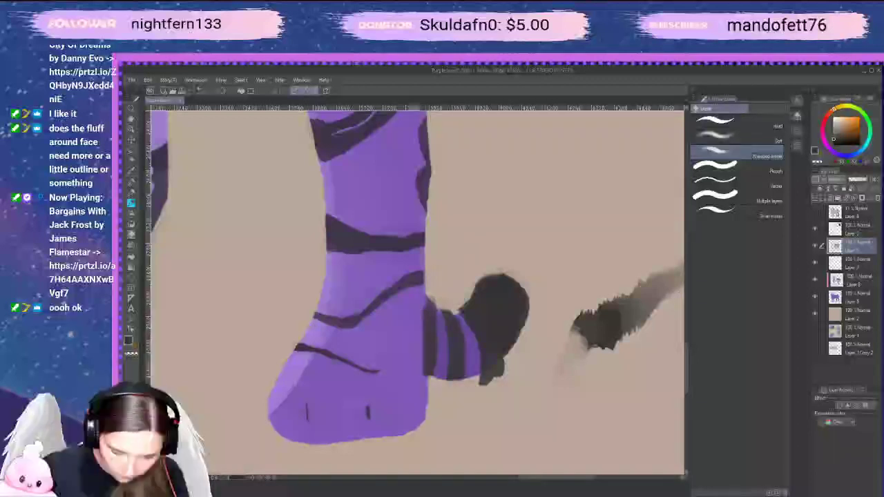
drag(423, 322, 425, 375)
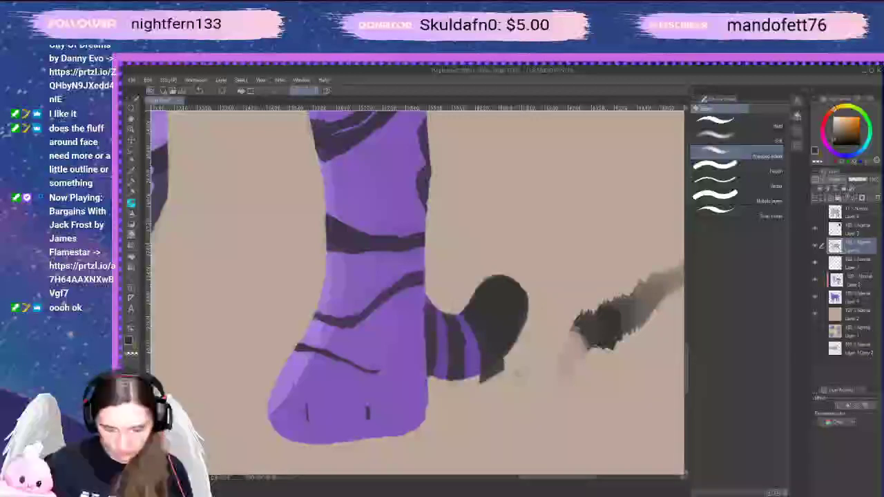
drag(505, 373, 481, 383)
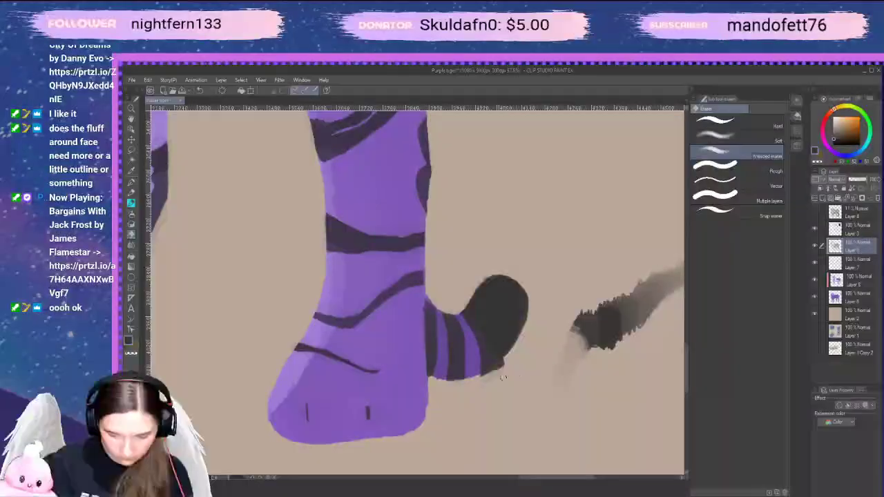
drag(509, 357, 483, 377)
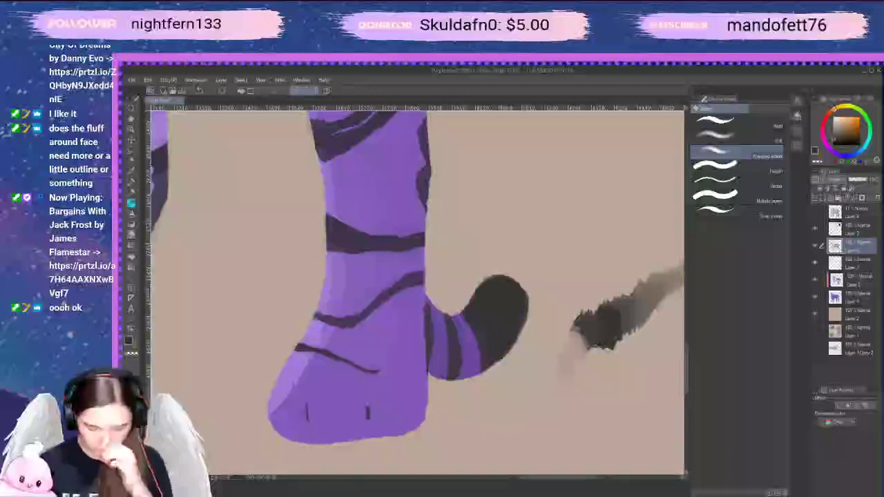
Review the whole tiger and compare it with the light purple fur layer hidden and shown
scroll(605, 322, down, 6)
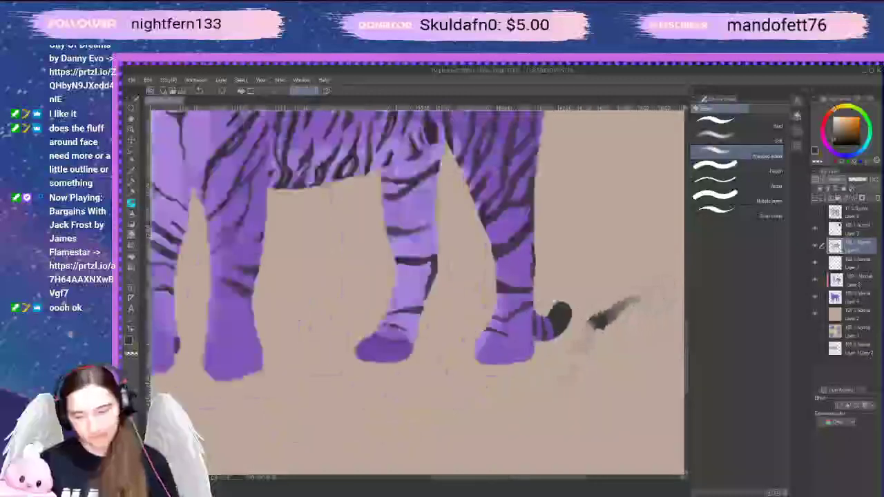
drag(544, 360, 528, 400)
scroll(454, 255, up, 3)
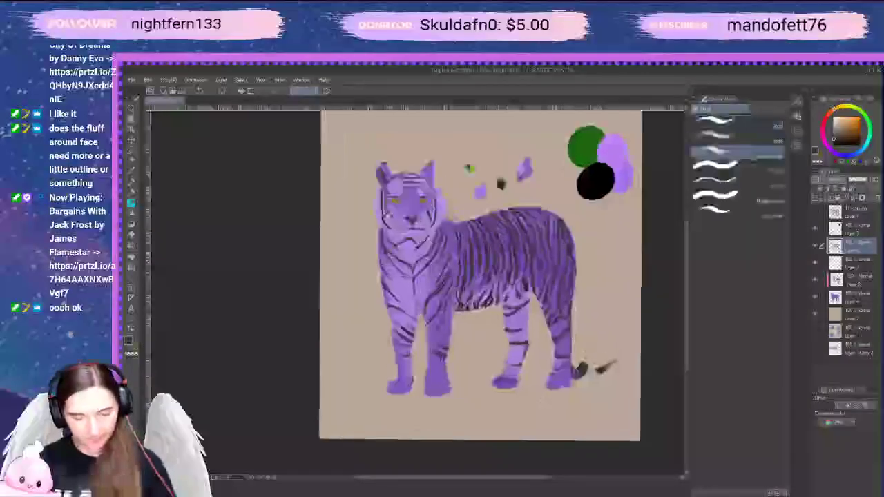
scroll(483, 290, down, 1)
scroll(469, 277, up, 3)
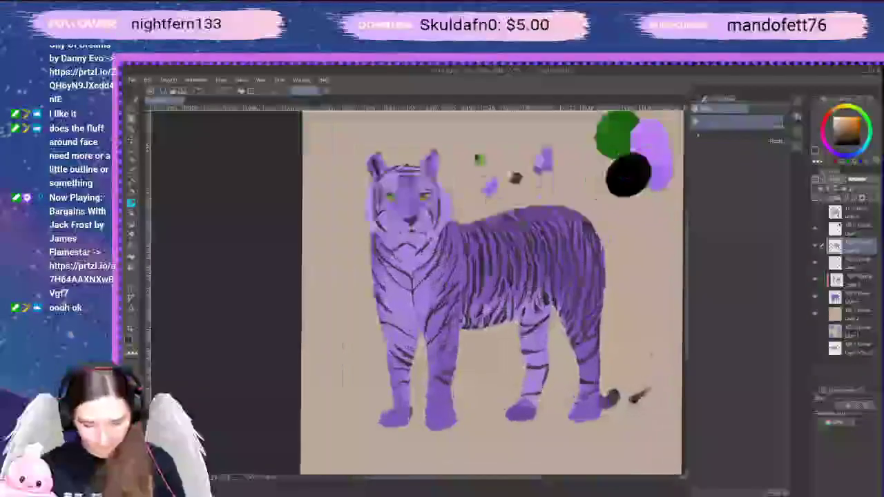
scroll(483, 290, down, 2)
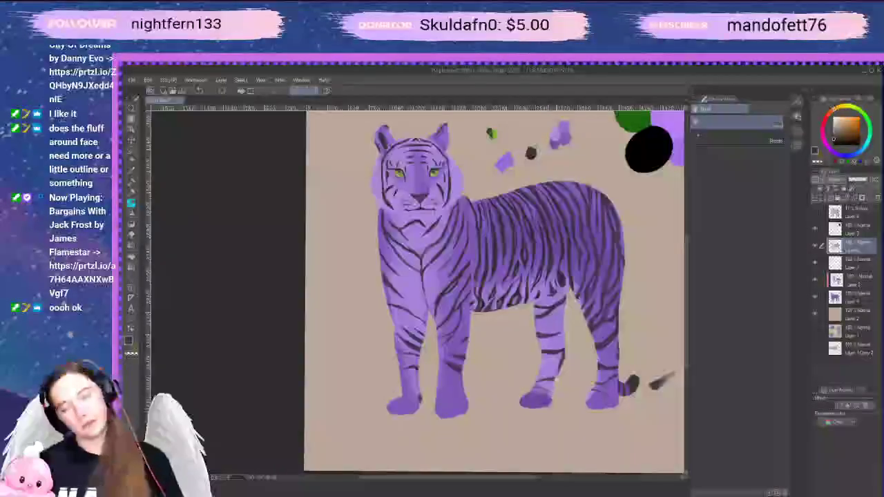
click(861, 277)
click(815, 282)
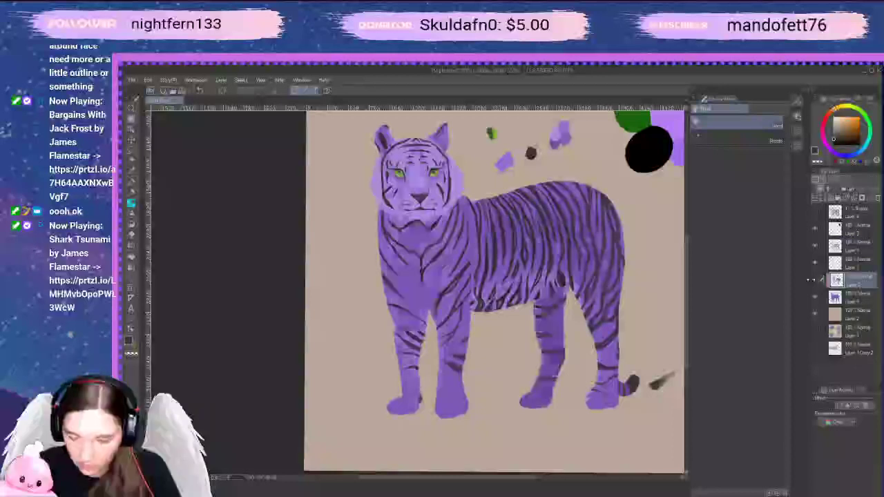
click(814, 282)
click(816, 280)
click(816, 280)
click(815, 281)
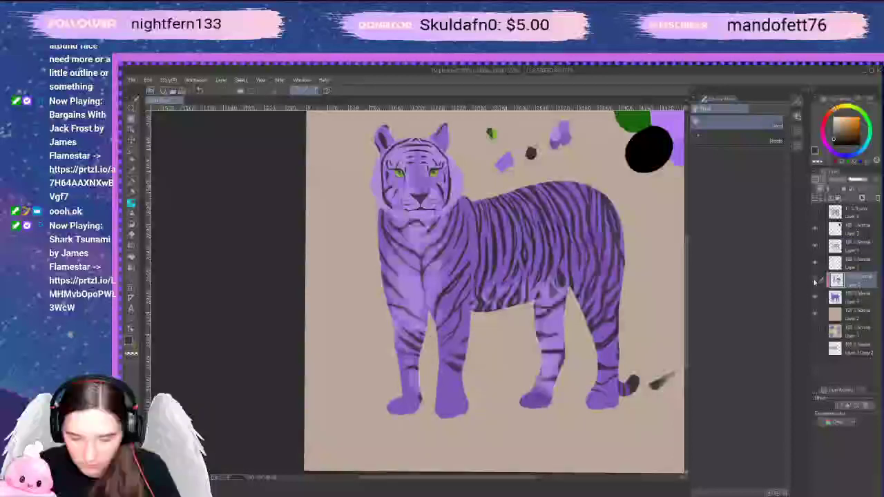
Add a new layer above the light purple fur layer and clip it to the layer below
click(816, 265)
click(815, 265)
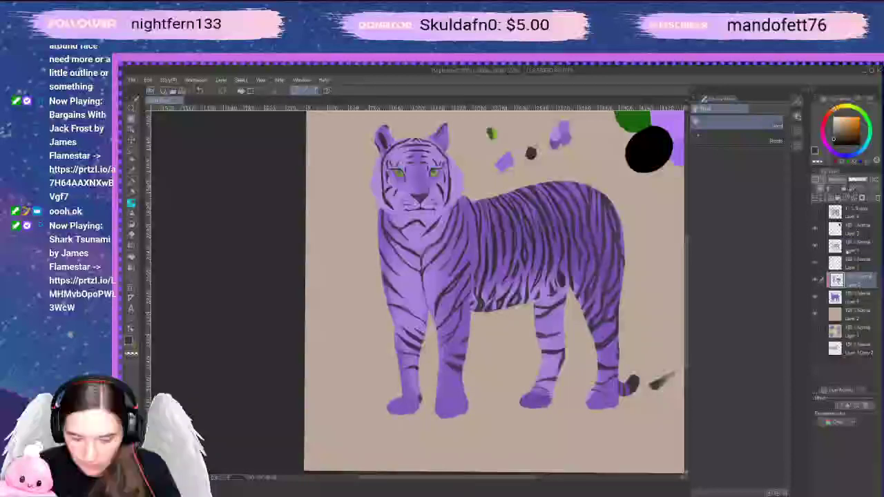
click(824, 198)
click(820, 189)
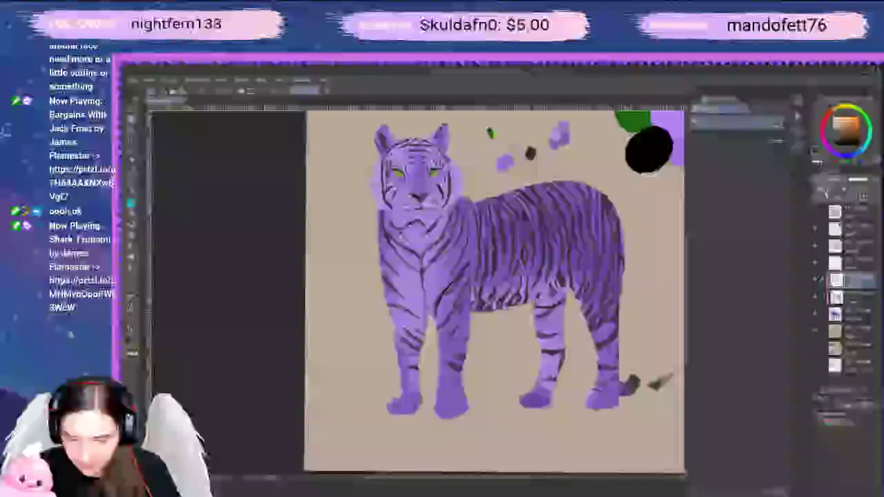
mouse_move(495, 232)
mouse_down()
mouse_move(502, 257)
mouse_move(524, 262)
mouse_up()
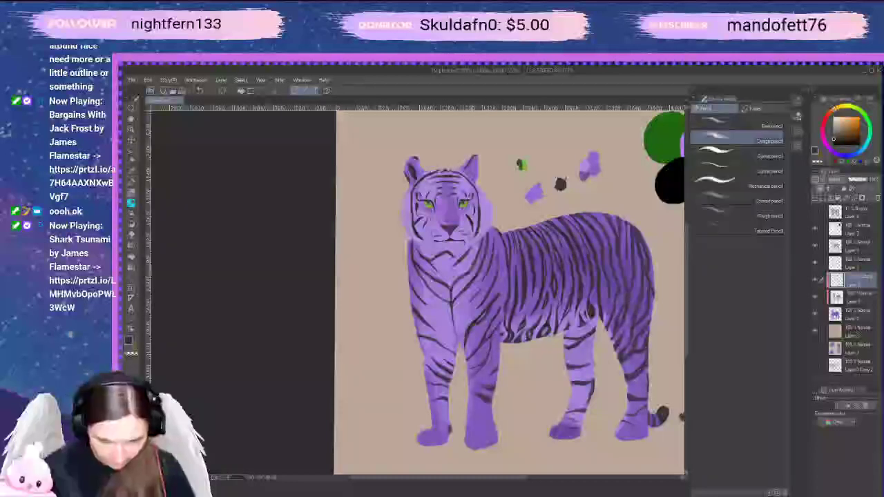
mouse_move(435, 255)
mouse_down()
mouse_move(473, 264)
mouse_move(422, 258)
mouse_move(494, 261)
mouse_up()
key(ctrl+z)
drag(437, 269, 441, 350)
key(ctrl+z)
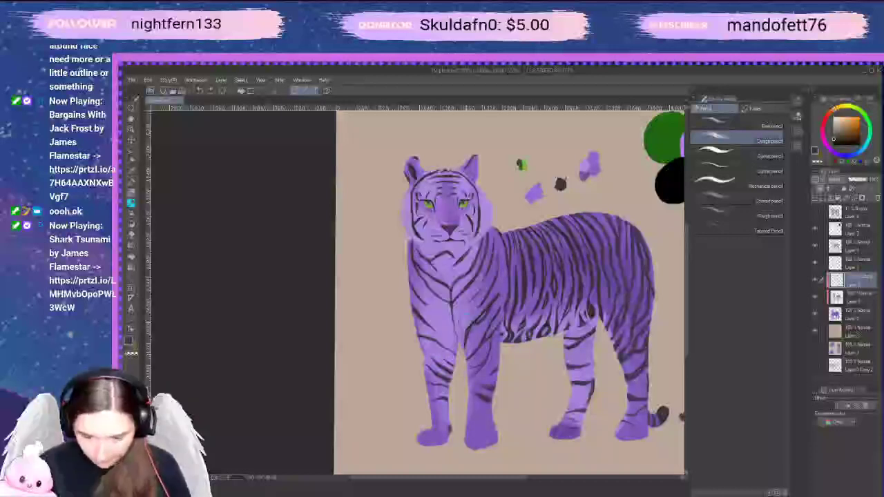
Try shading the chest and the area beneath the chin with the fur's sampled purple and a different pencil
alt+click(437, 314)
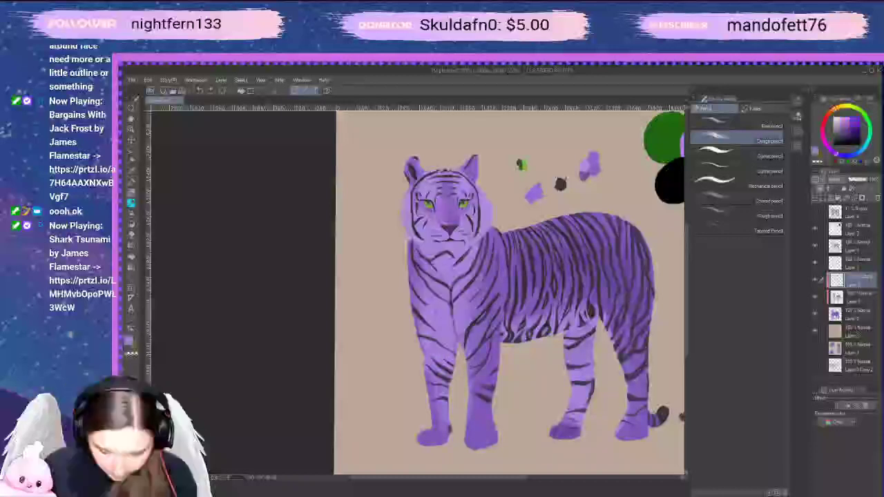
mouse_move(437, 303)
mouse_down()
mouse_move(451, 283)
mouse_move(441, 341)
mouse_move(449, 325)
mouse_up()
mouse_move(461, 278)
mouse_down()
mouse_move(472, 298)
mouse_move(455, 297)
mouse_move(449, 332)
mouse_up()
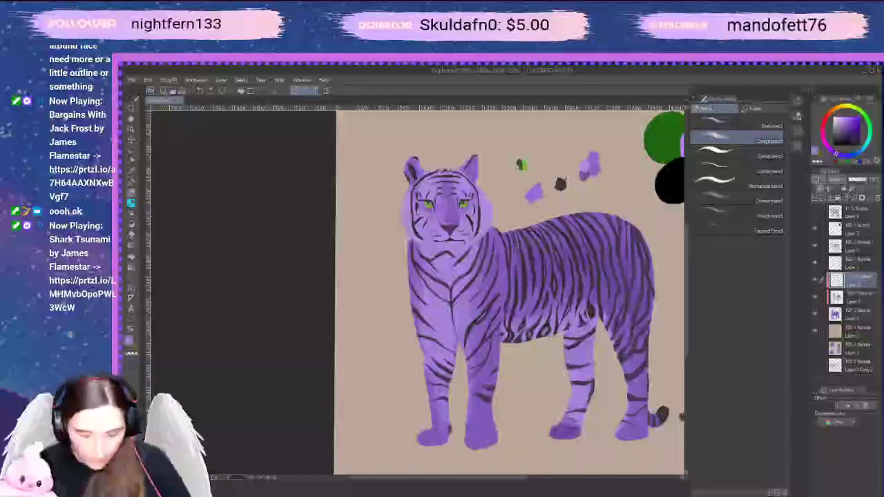
click(732, 170)
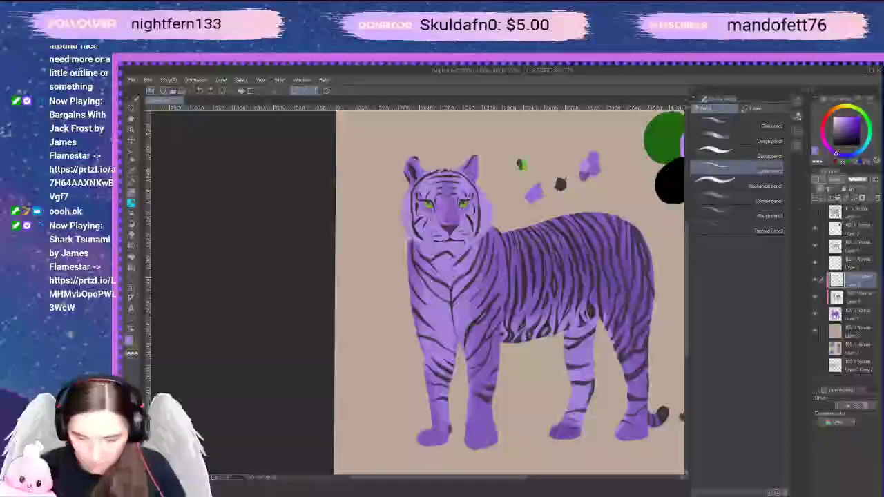
mouse_move(456, 257)
mouse_down()
mouse_move(435, 264)
mouse_move(458, 262)
mouse_move(445, 272)
mouse_up()
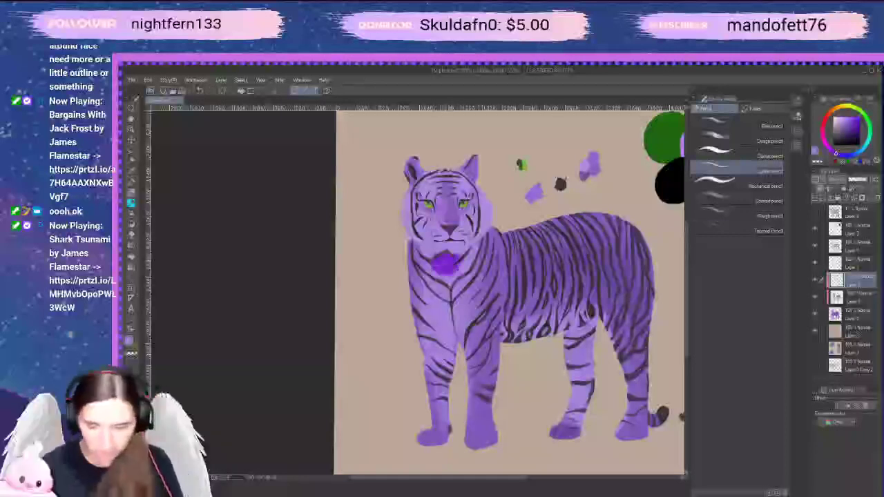
key(ctrl+z)
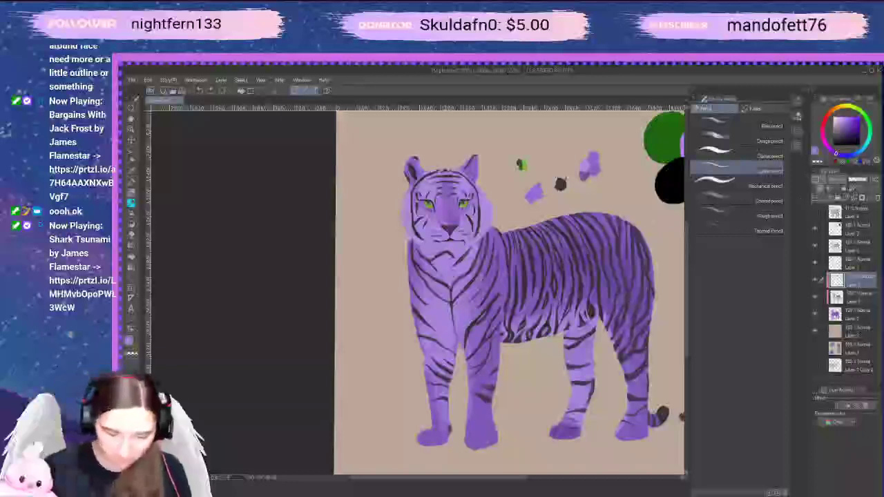
Try different blending modes on the new layer with a purple test patch beneath the chin
drag(440, 257, 452, 278)
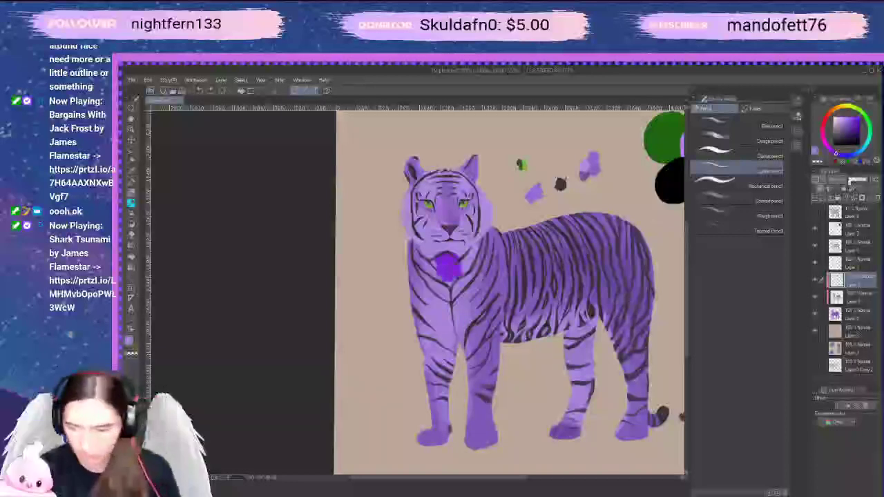
click(841, 181)
click(843, 206)
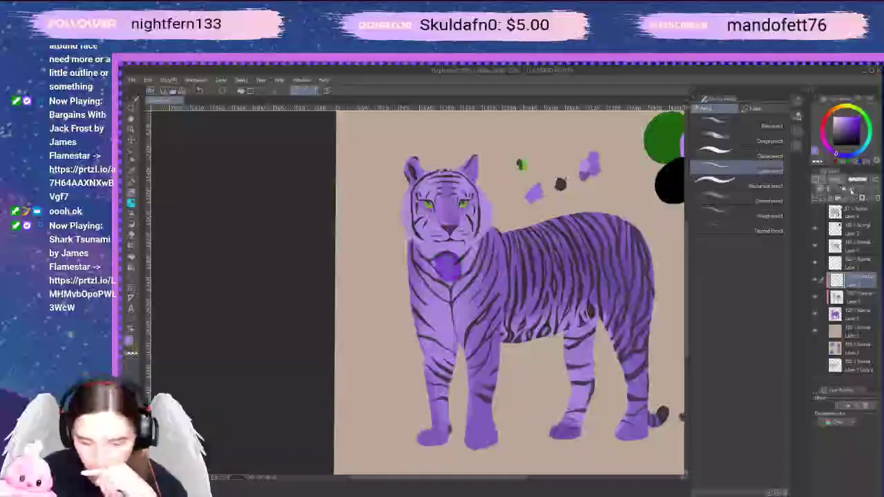
key(ctrl+z)
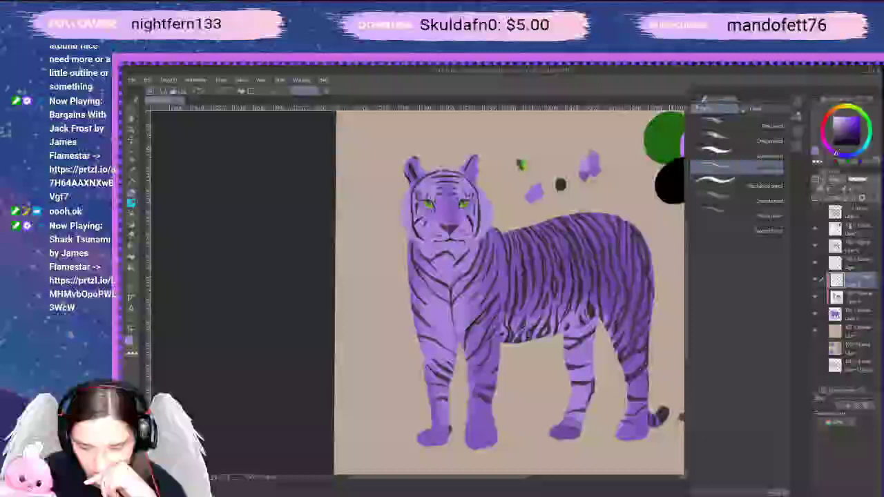
click(851, 234)
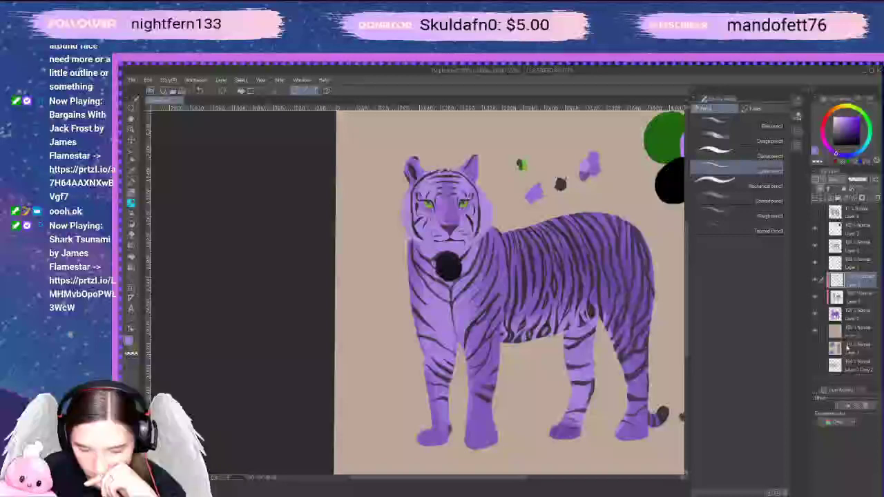
key(ctrl+z)
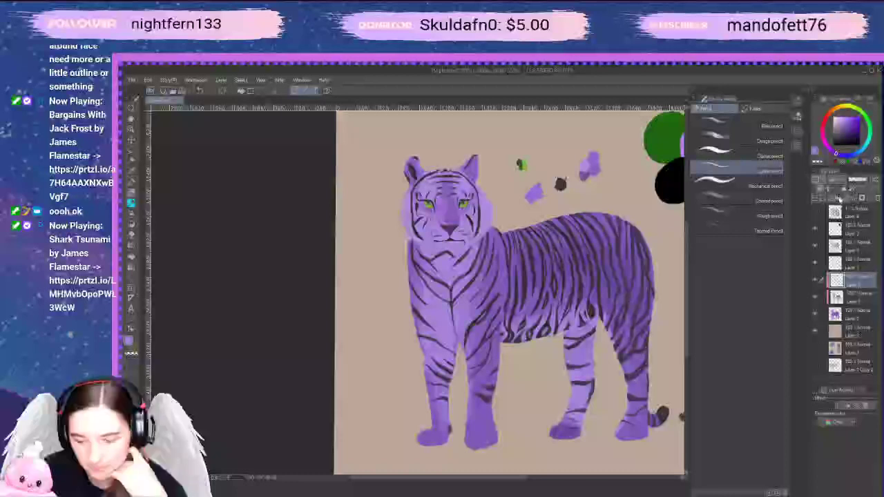
Try a duller, greyish purple for the shadow beneath the chin and compare it with the earlier patch
click(847, 127)
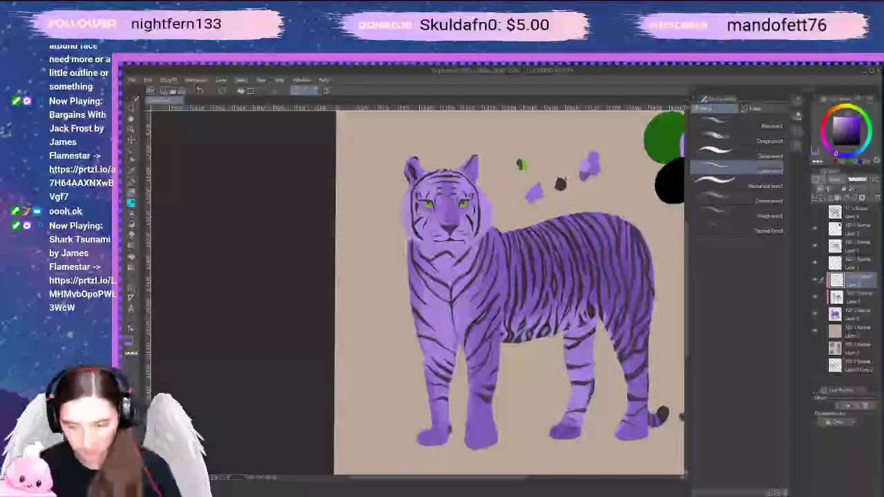
mouse_move(459, 257)
mouse_down()
mouse_move(447, 294)
mouse_move(451, 285)
mouse_up()
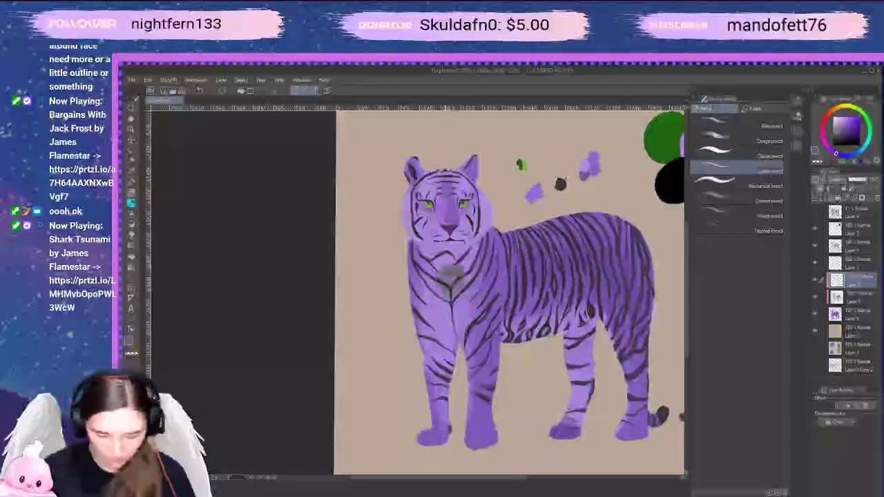
key(ctrl+z)
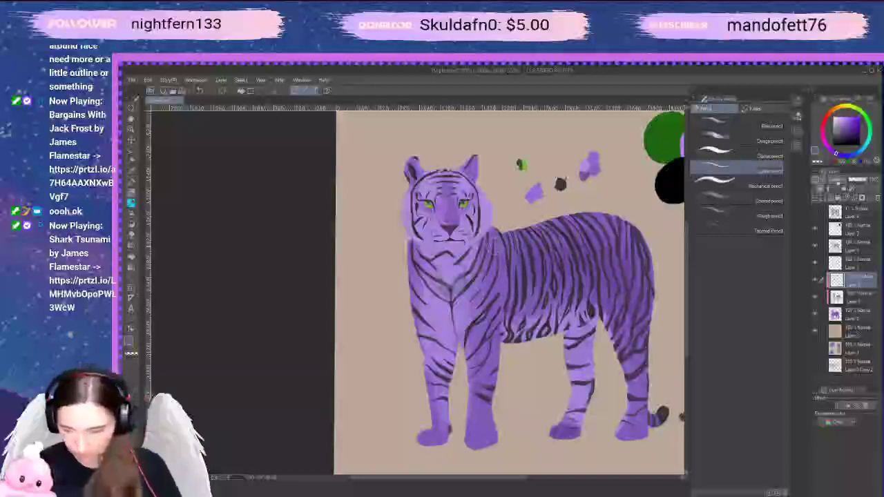
key(ctrl+z)
key(ctrl+z)
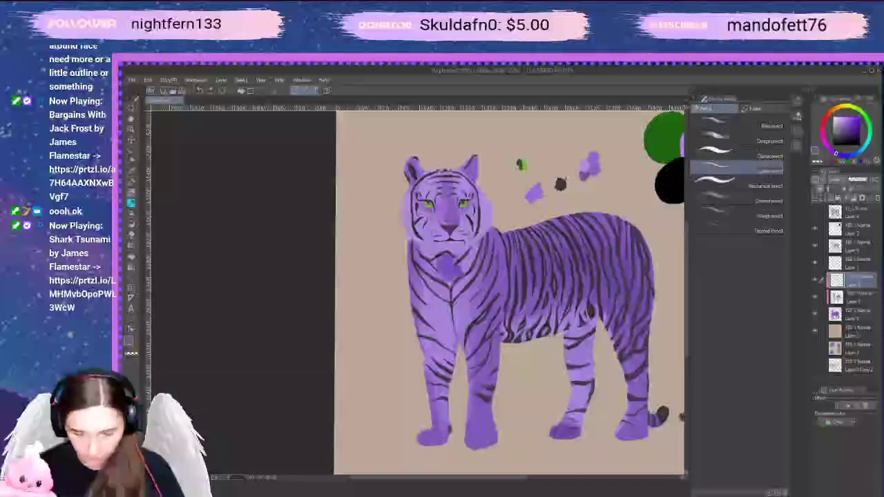
key(ctrl+y)
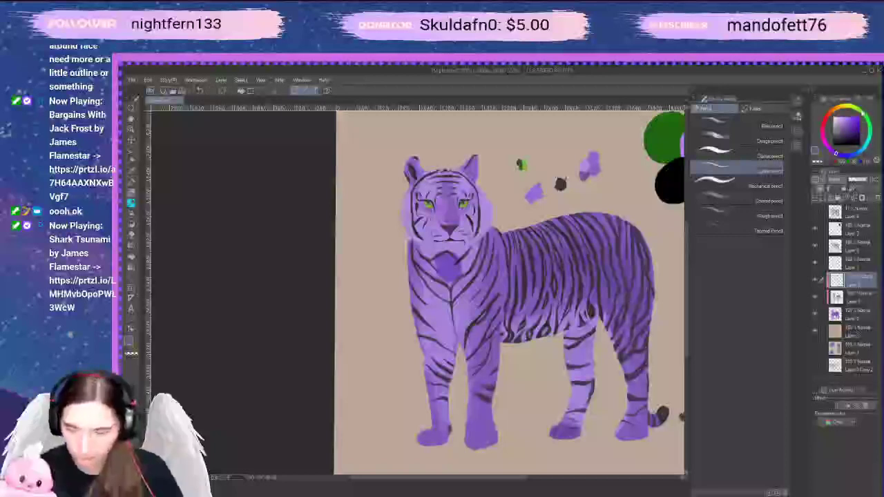
Choose a dark, muted green as the shadow colour, testing it beneath the chin and undoing the test strokes
click(863, 114)
key(ctrl+z)
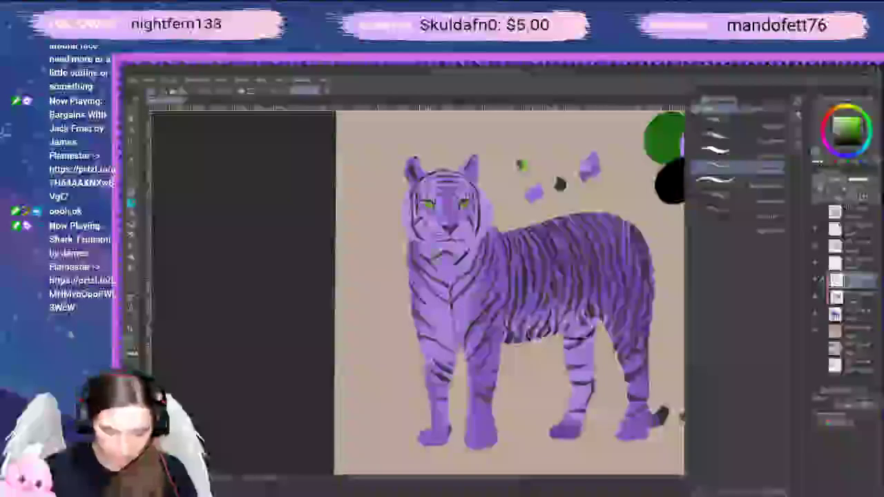
mouse_move(446, 256)
mouse_down()
mouse_move(451, 272)
mouse_move(439, 254)
mouse_up()
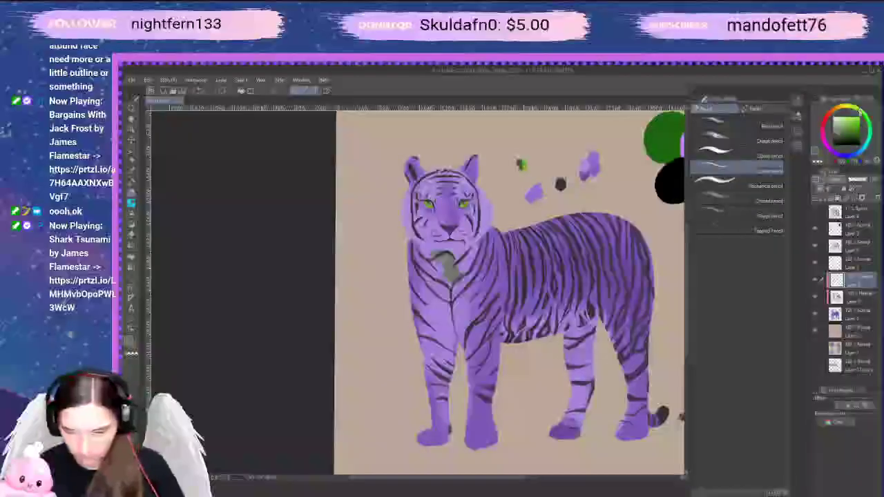
click(861, 113)
click(840, 136)
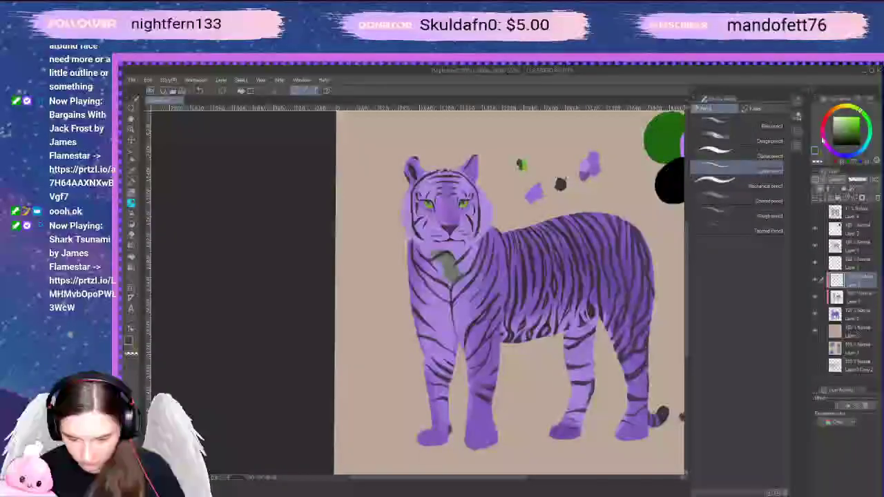
key(ctrl+z)
mouse_move(436, 258)
mouse_down()
mouse_move(463, 266)
mouse_move(451, 270)
mouse_up()
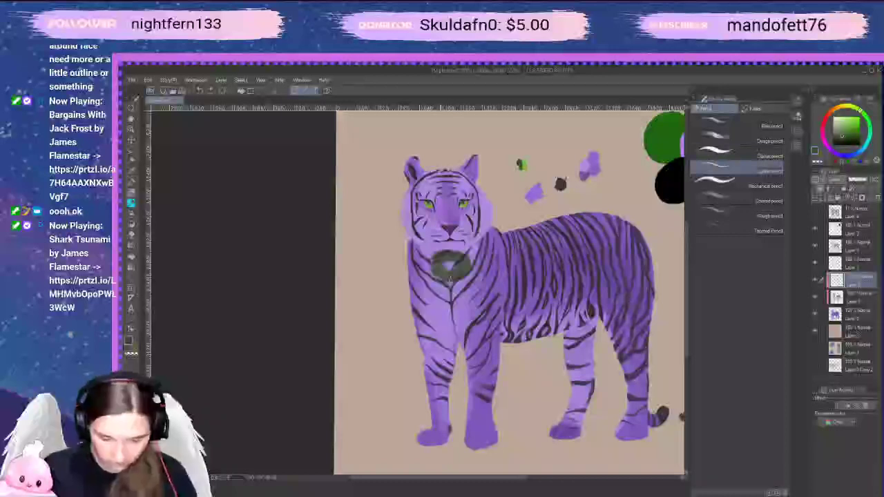
key(ctrl+z)
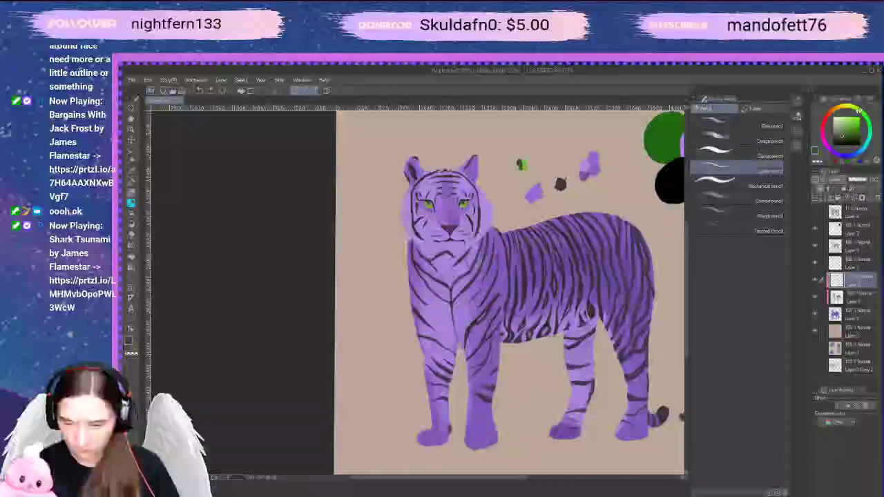
Try a yellower hue for the shadow beneath the chin
drag(861, 112, 859, 110)
drag(431, 255, 465, 260)
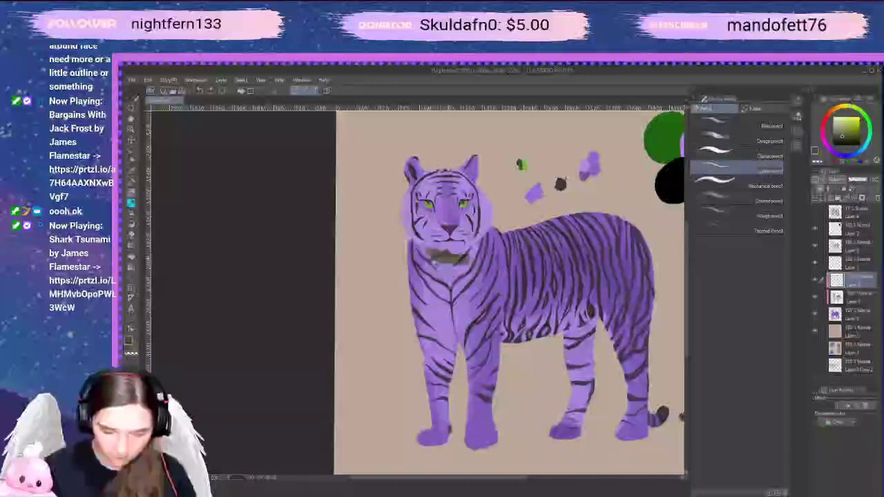
key(ctrl+z)
key(ctrl+z)
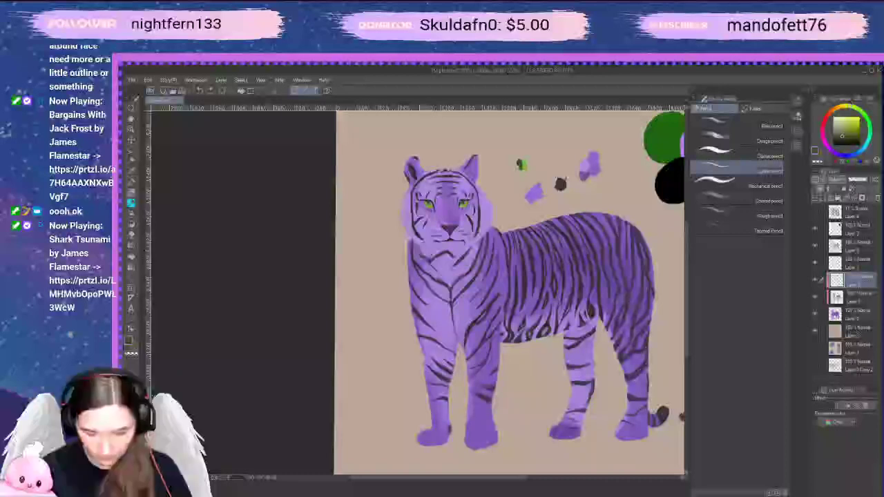
Lower the shading layer's opacity, judging it with a wide test shadow beneath the chin
drag(866, 179, 859, 180)
scroll(481, 273, up, 2)
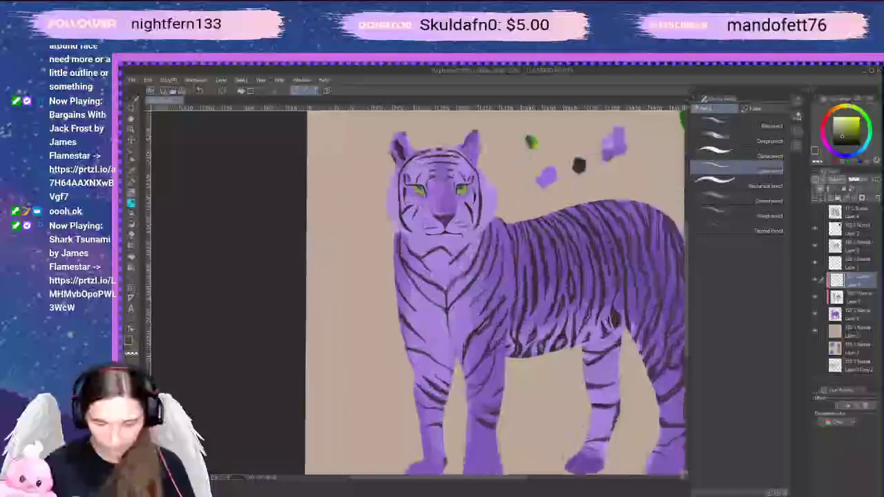
drag(423, 261, 469, 267)
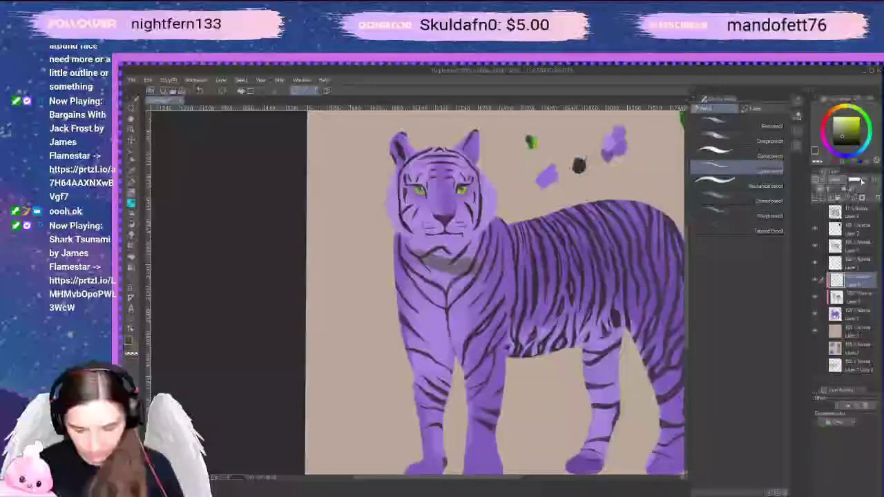
drag(859, 183, 857, 182)
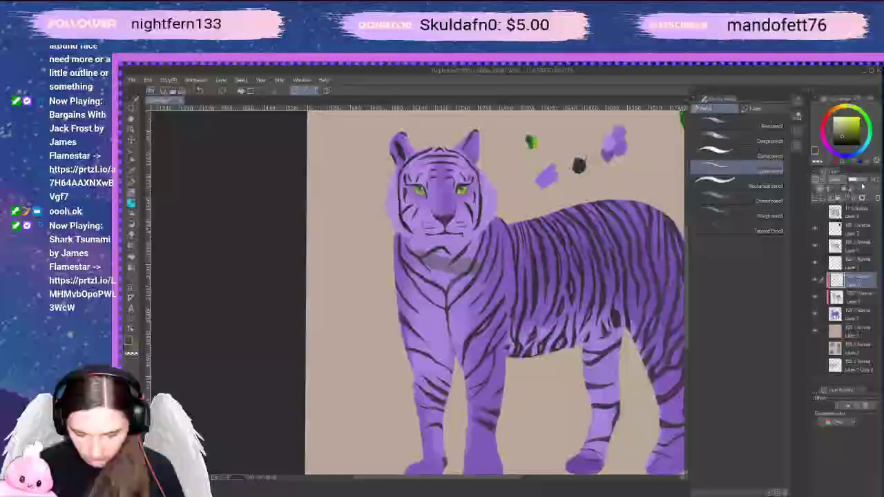
Undo the wide test shadow and paint a smaller translucent grey shadow beneath the chin with the Design pencil
scroll(453, 294, up, 6)
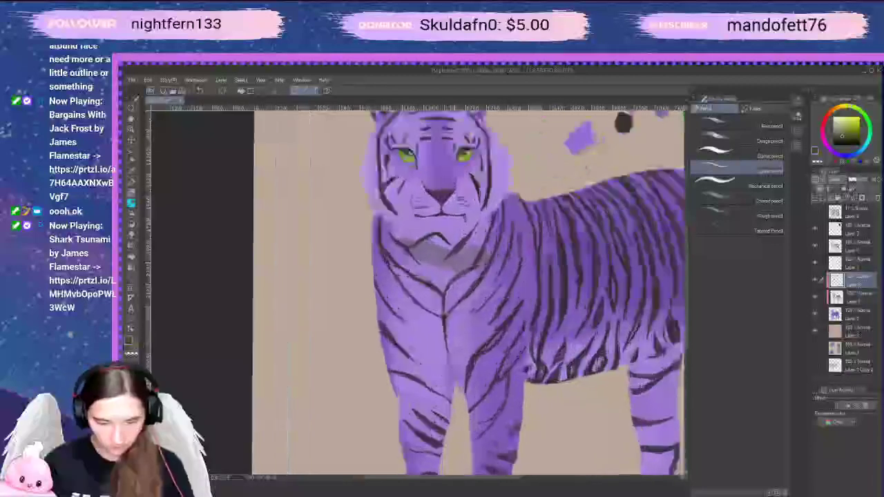
key(space)
drag(423, 256, 467, 331)
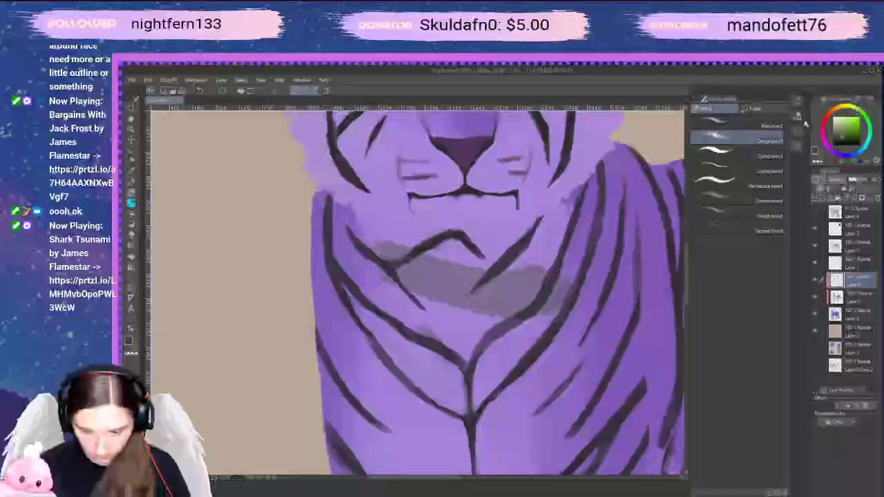
key(ctrl+z)
key(ctrl+z)
mouse_move(415, 246)
mouse_down()
mouse_move(436, 264)
mouse_move(506, 276)
mouse_up()
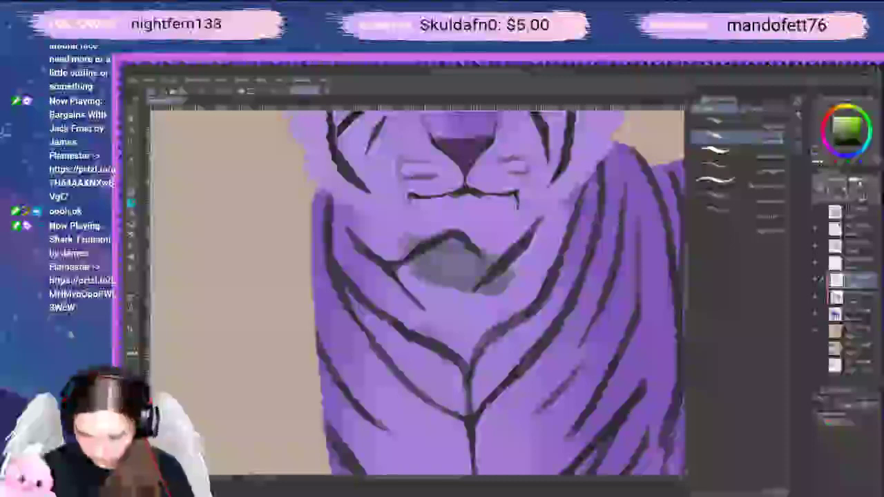
scroll(401, 325, up, 2)
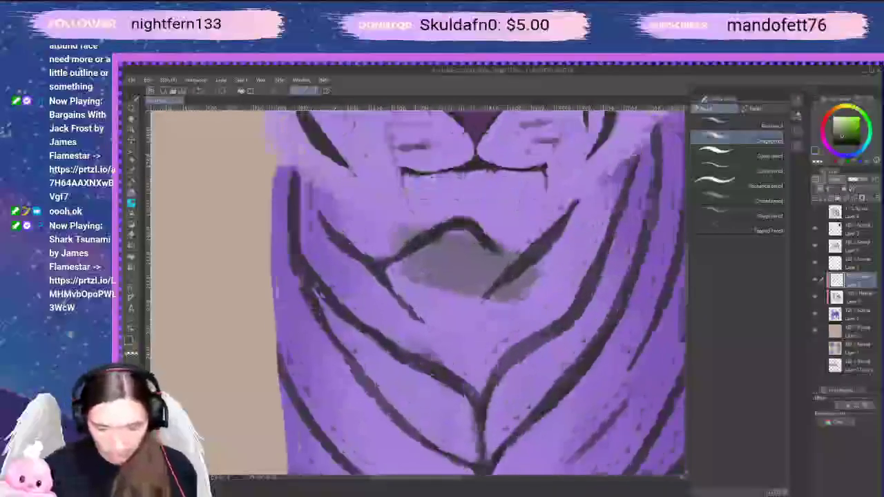
Shade the area beneath the tiger's lower lip and across the chin with soft grey pencil strokes
drag(434, 286, 445, 364)
scroll(445, 363, up, 2)
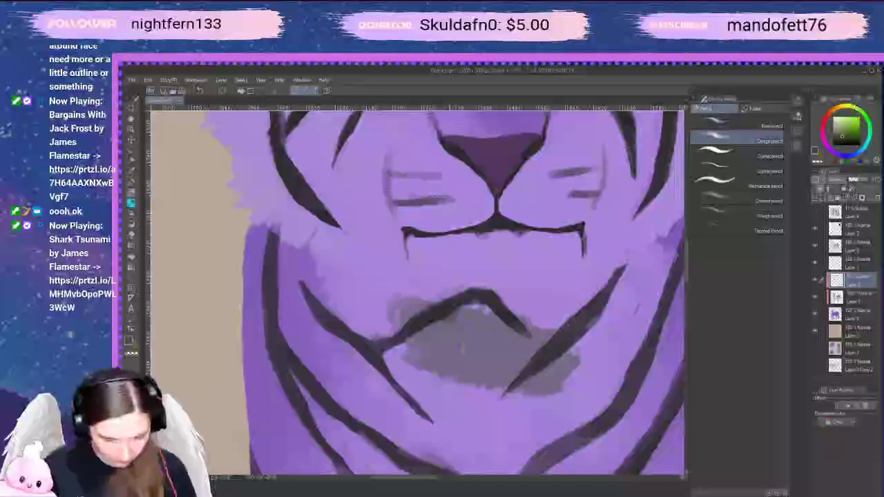
mouse_move(398, 301)
mouse_down()
mouse_move(396, 277)
mouse_move(420, 290)
mouse_move(419, 275)
mouse_move(438, 298)
mouse_move(458, 293)
mouse_move(434, 282)
mouse_up()
mouse_move(467, 308)
mouse_down()
mouse_move(510, 305)
mouse_move(523, 293)
mouse_move(525, 315)
mouse_up()
mouse_move(455, 289)
mouse_down()
mouse_move(521, 318)
mouse_move(563, 290)
mouse_up()
drag(525, 313, 599, 266)
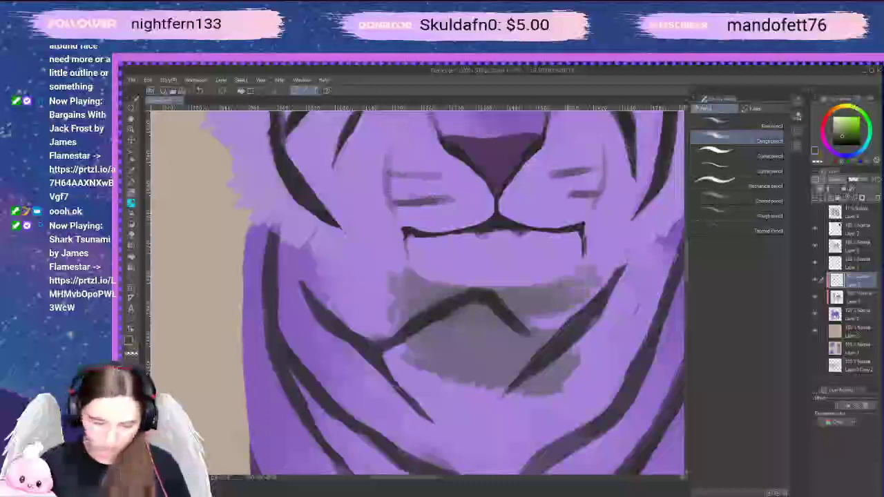
drag(577, 305, 596, 290)
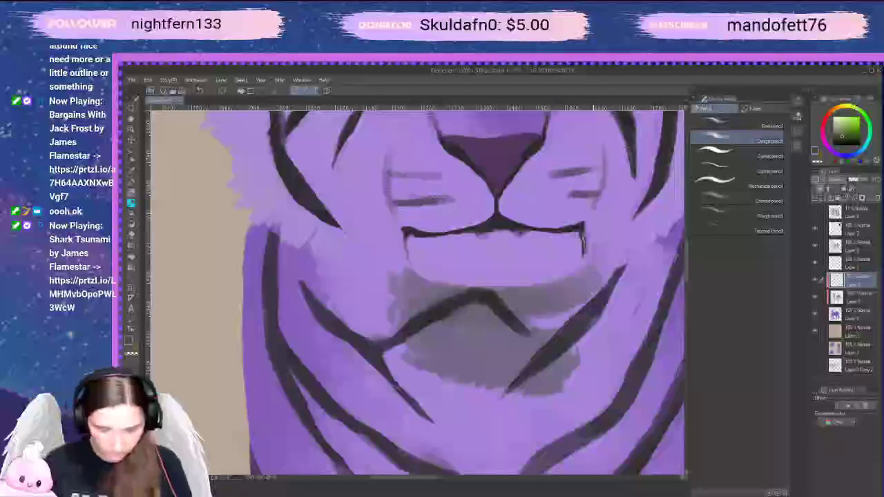
drag(583, 223, 585, 243)
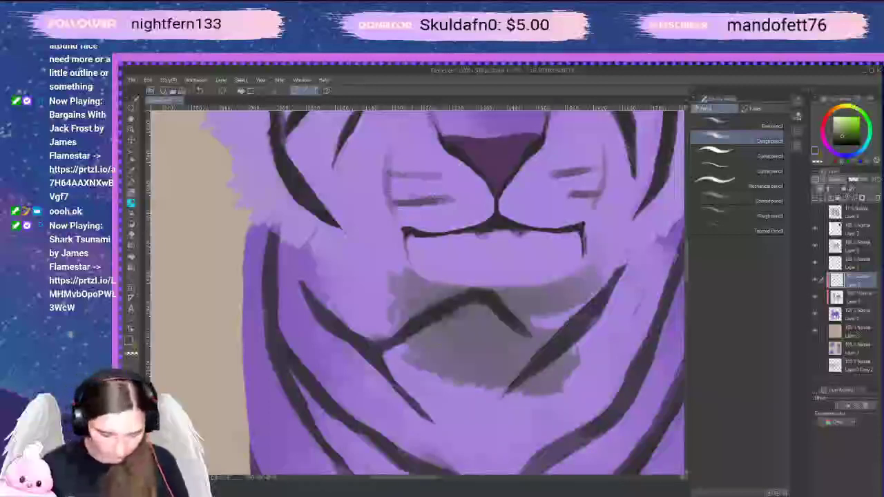
Extend the grey shadow around the chin and up both sides of the mouth to the lip corners
mouse_move(396, 295)
mouse_down()
mouse_move(384, 304)
mouse_move(427, 376)
mouse_up()
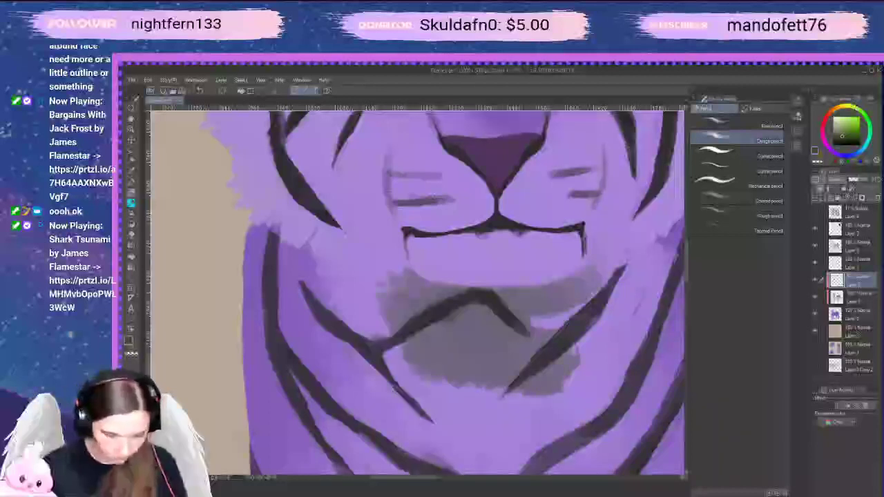
mouse_move(393, 273)
mouse_down()
mouse_move(363, 252)
mouse_move(355, 233)
mouse_move(376, 283)
mouse_move(402, 243)
mouse_move(400, 265)
mouse_up()
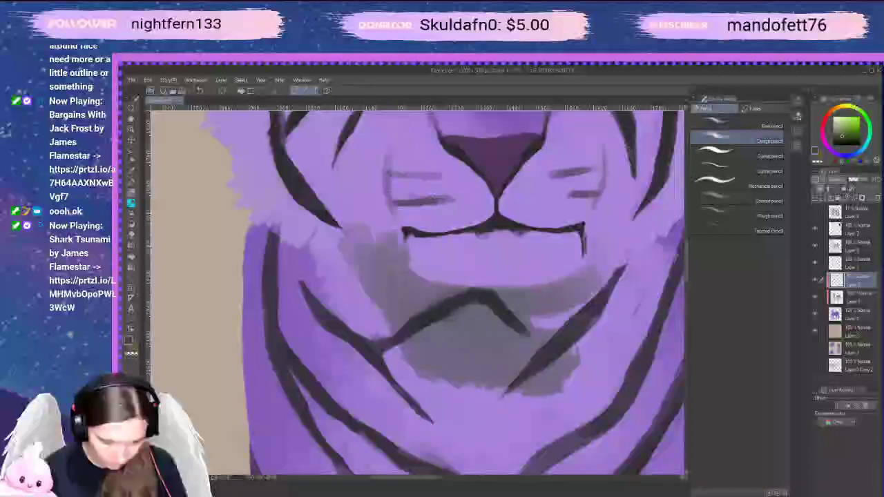
mouse_move(373, 232)
mouse_down()
mouse_move(404, 242)
mouse_move(365, 238)
mouse_move(359, 222)
mouse_move(405, 244)
mouse_up()
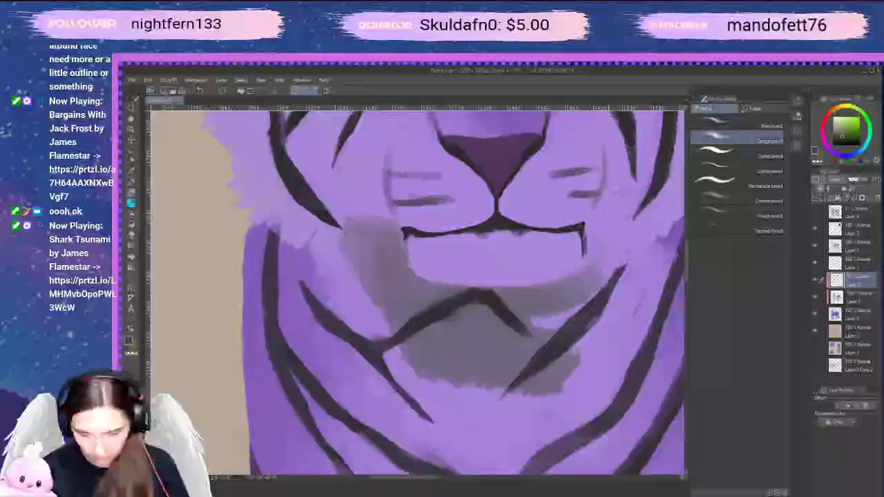
mouse_move(595, 283)
mouse_down()
mouse_move(608, 251)
mouse_move(591, 242)
mouse_move(607, 286)
mouse_up()
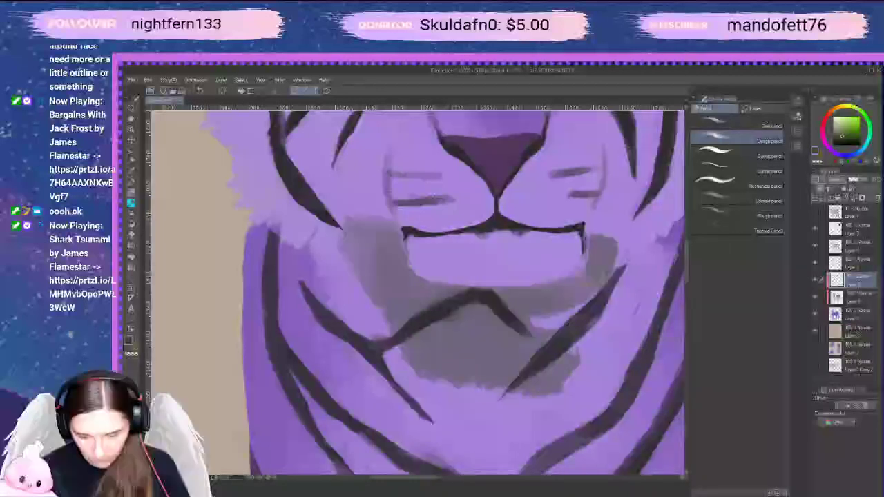
mouse_move(603, 236)
mouse_down()
mouse_move(595, 215)
mouse_move(592, 235)
mouse_move(624, 214)
mouse_move(627, 239)
mouse_move(573, 386)
mouse_up()
Carry the shadow up past the right mouth corner toward the whisker marks and trim its outer edge with the eraser
scroll(642, 185, down, 1)
scroll(574, 359, up, 1)
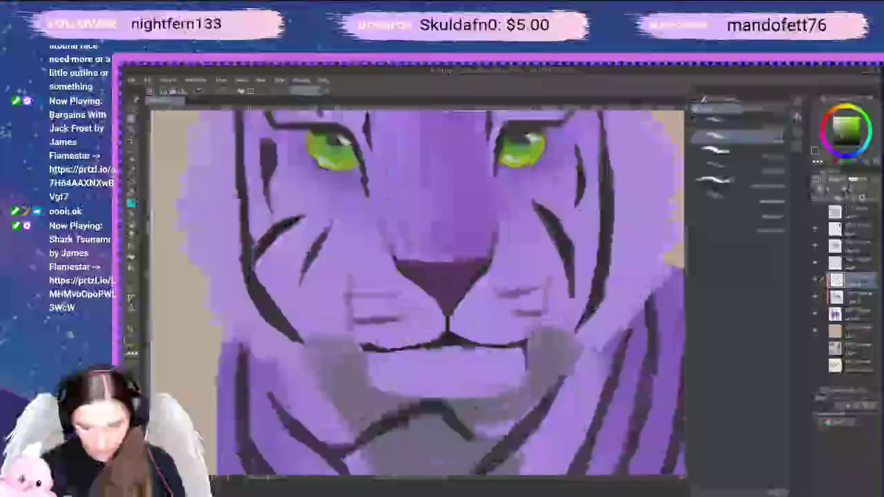
scroll(574, 359, down, 2)
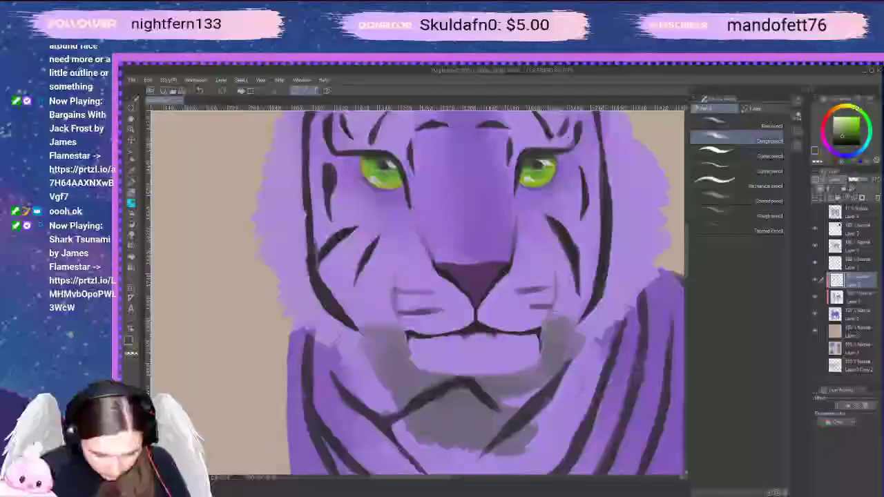
drag(555, 333, 565, 284)
key(e)
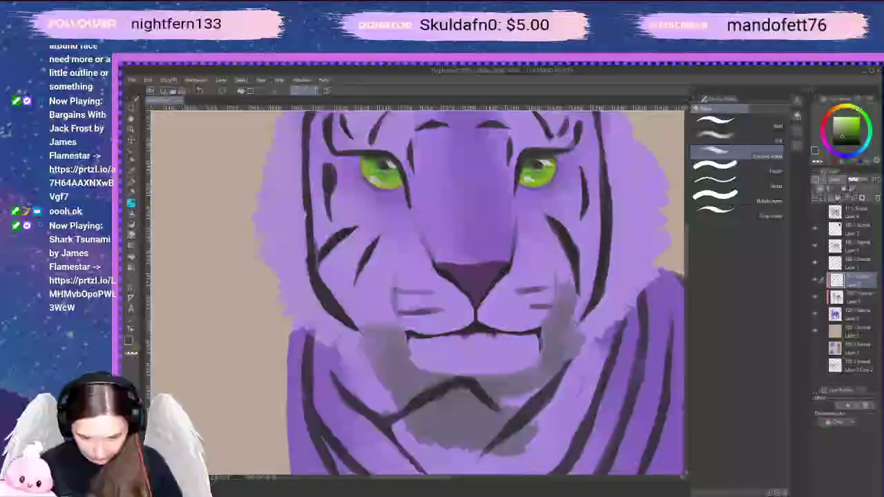
drag(578, 356, 570, 300)
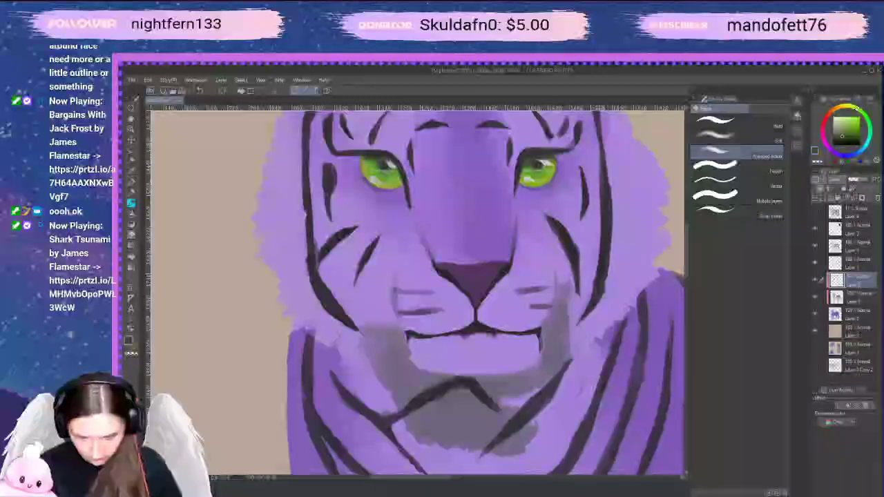
click(753, 141)
drag(567, 360, 563, 303)
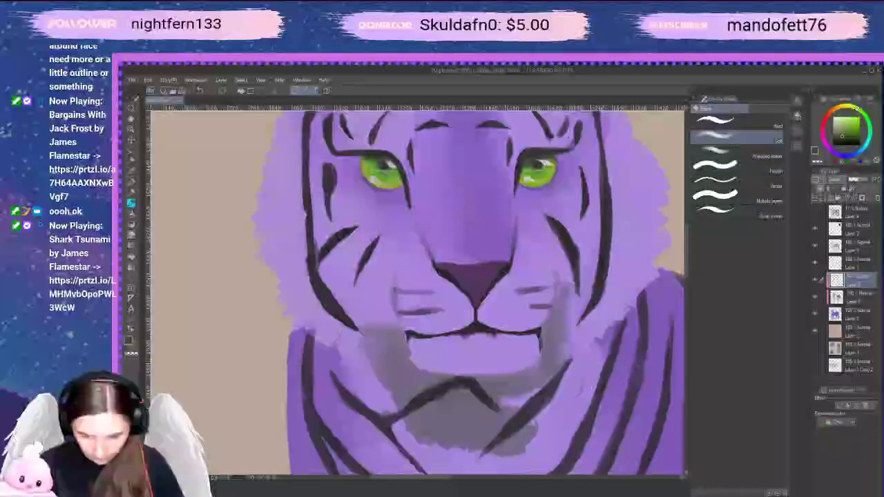
key(ctrl+z)
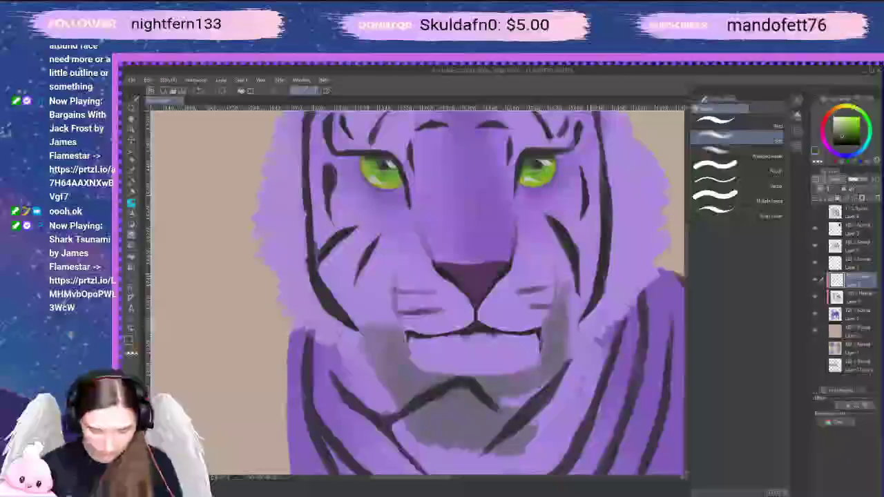
key(ctrl+z)
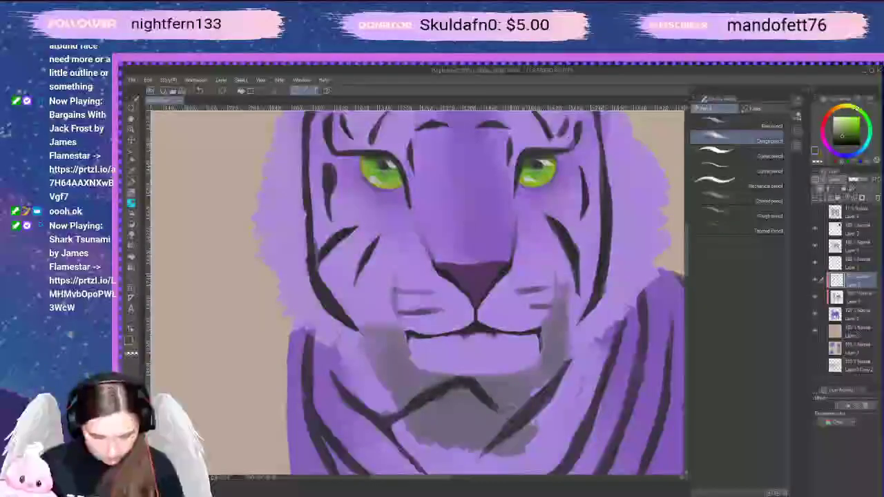
Extend the chin shadow down onto the throat and lower the shading layer's opacity
drag(564, 411, 582, 361)
scroll(569, 359, down, 1)
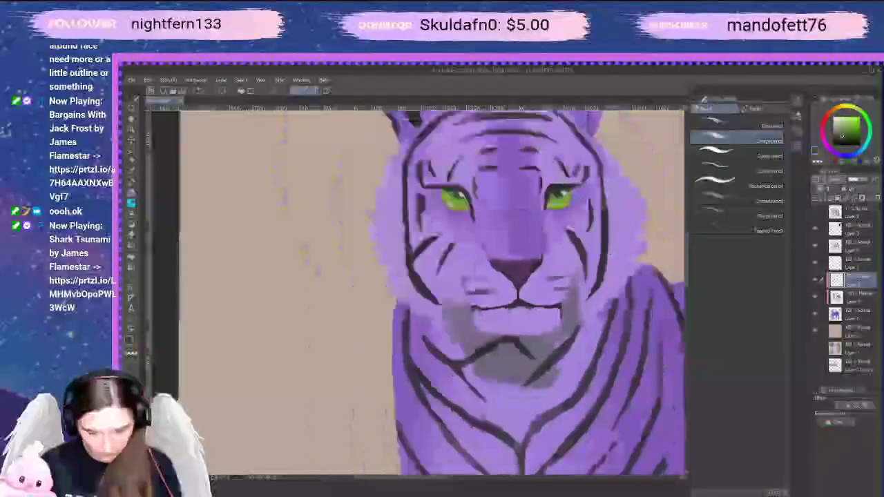
drag(568, 400, 563, 372)
drag(491, 357, 502, 382)
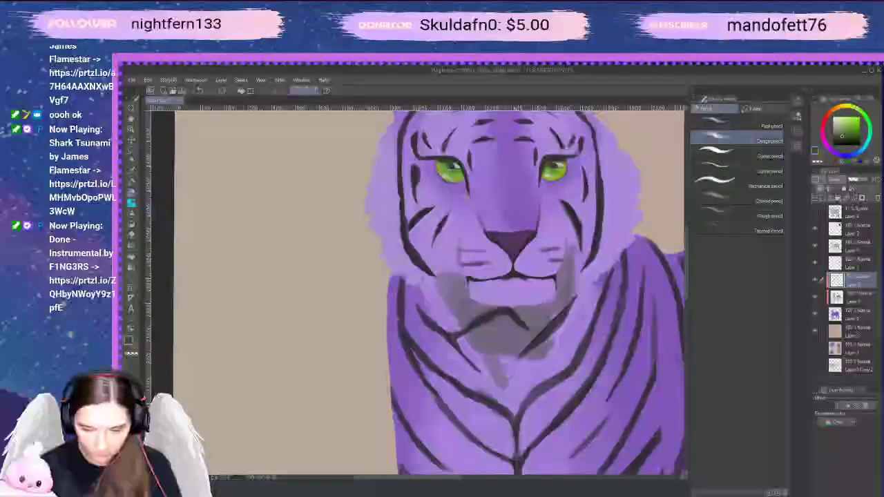
mouse_move(861, 183)
mouse_down()
mouse_move(852, 181)
mouse_move(862, 182)
mouse_up()
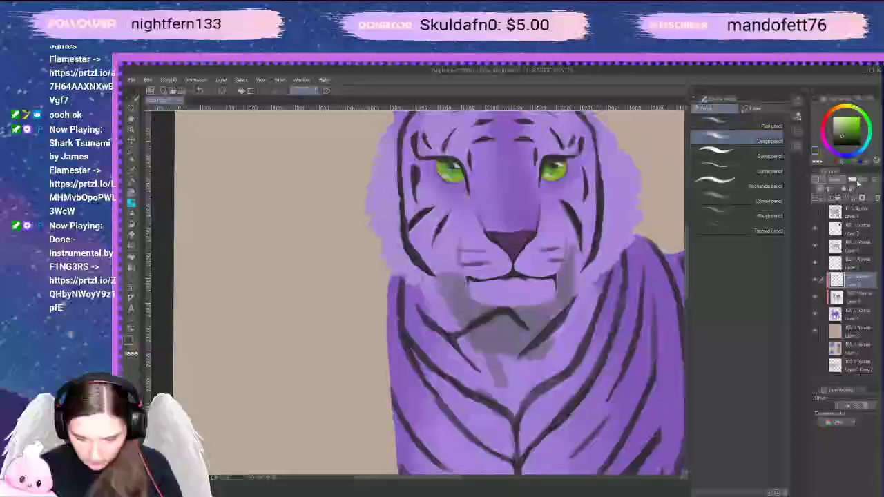
Fill in the throat shadow between the neck stripes so it tapers to a point below the chin
mouse_move(502, 375)
mouse_down()
mouse_move(511, 358)
mouse_move(484, 363)
mouse_up()
drag(553, 340, 530, 355)
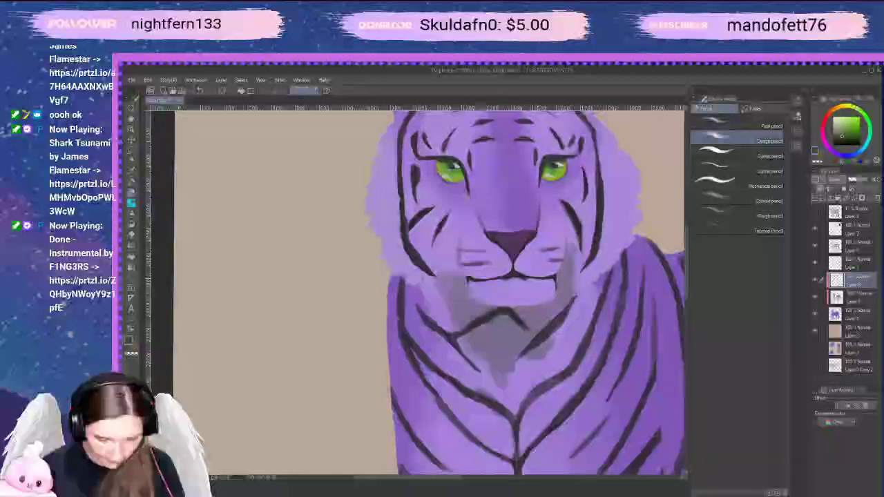
drag(446, 328, 467, 352)
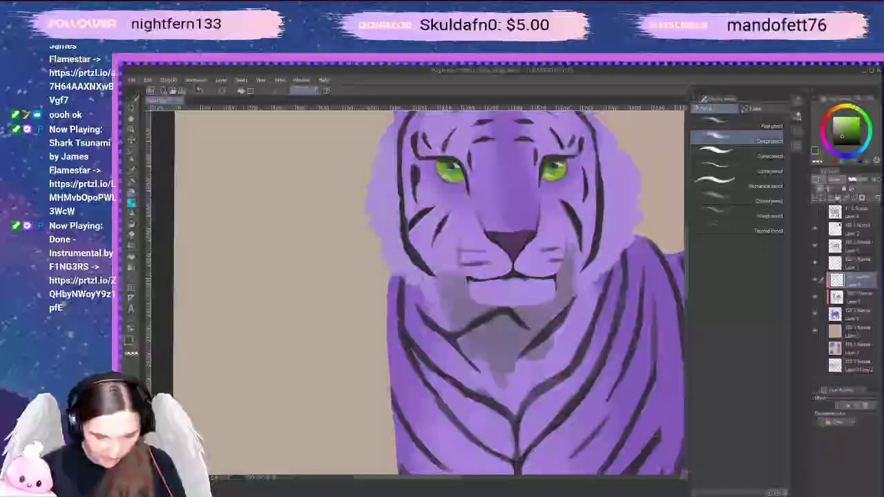
mouse_move(556, 316)
mouse_down()
mouse_move(533, 340)
mouse_move(521, 374)
mouse_up()
drag(544, 323, 519, 365)
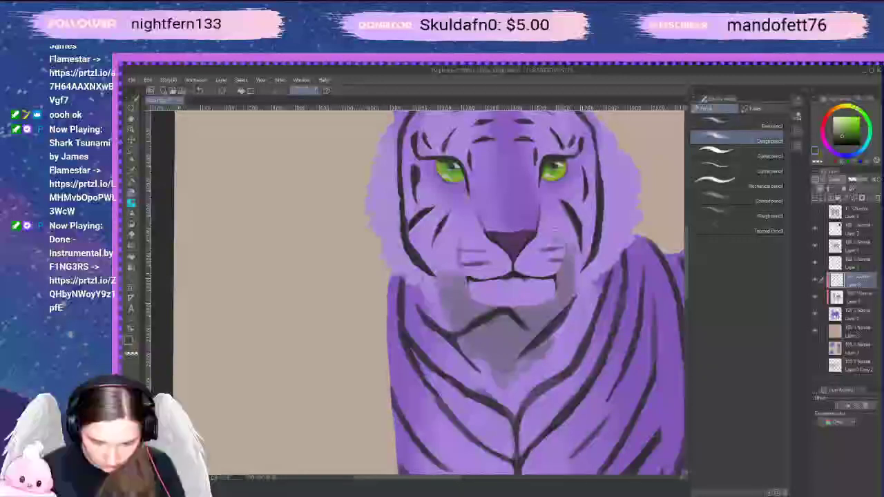
Shade the right cheek from below the eye down to the mouth corner
drag(556, 250, 553, 283)
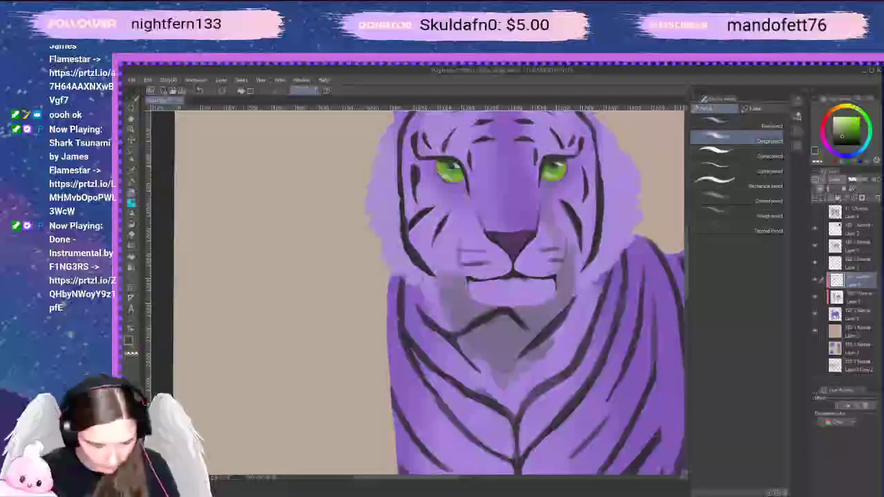
mouse_move(558, 194)
mouse_down()
mouse_move(563, 230)
mouse_move(568, 220)
mouse_up()
drag(586, 174, 576, 290)
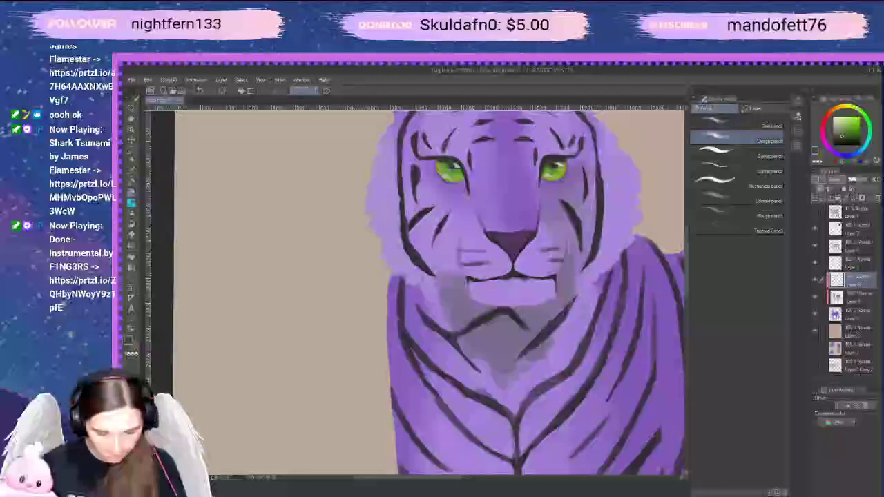
Shade the right side of the neck below the jaw, following the chest stripes
drag(580, 301, 551, 343)
drag(592, 293, 551, 366)
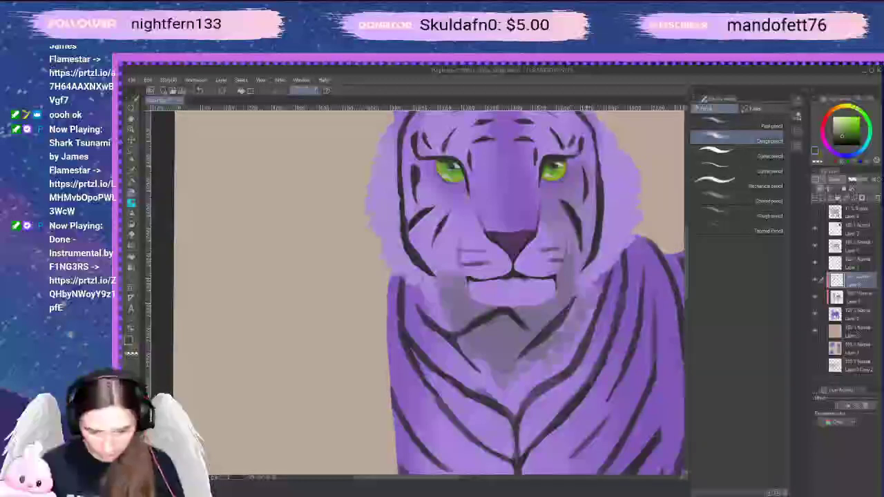
mouse_move(591, 308)
mouse_down()
mouse_move(558, 365)
mouse_move(586, 421)
mouse_up()
Add soft grey shading to the tiger's ears with the pencil
key(space)
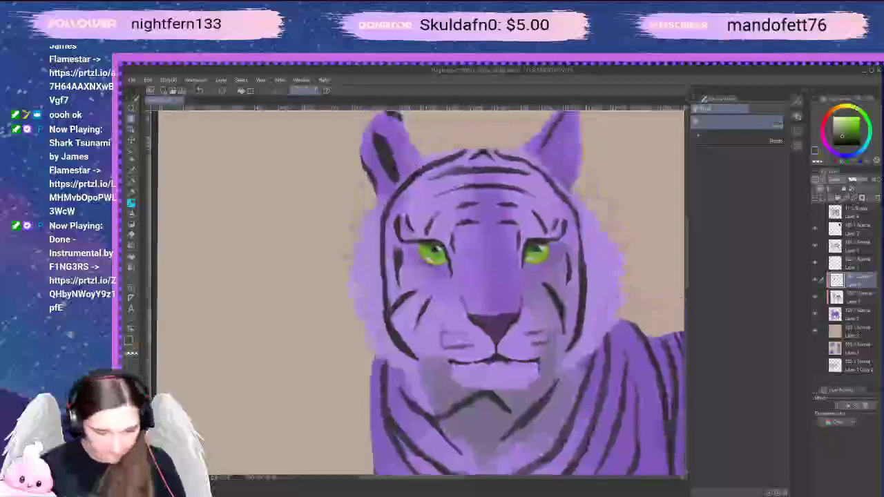
key(p)
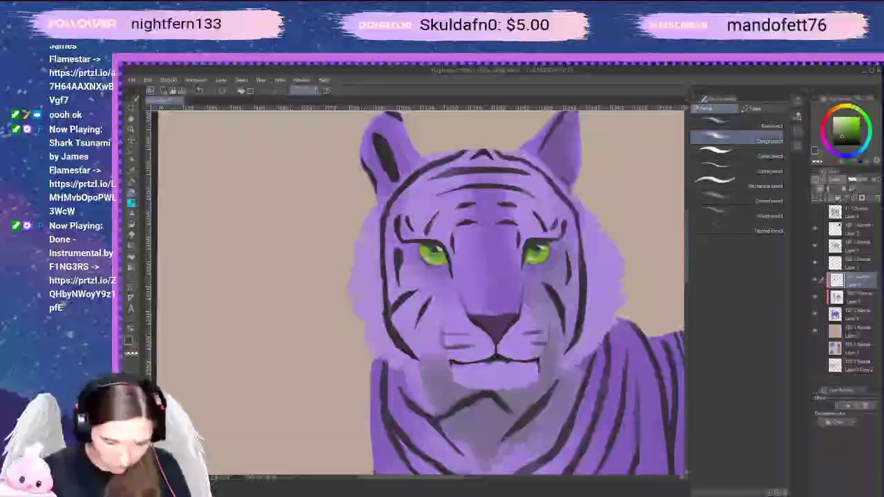
drag(380, 193, 399, 151)
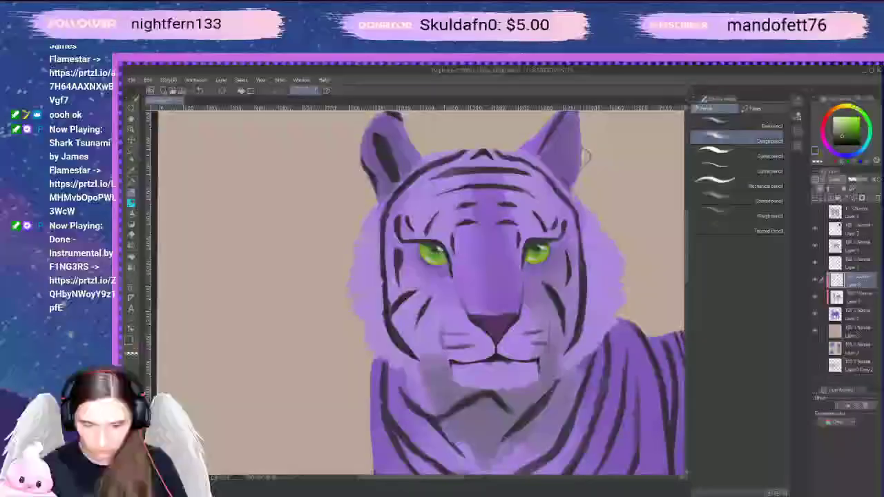
key(space)
mouse_move(616, 157)
mouse_down()
mouse_move(618, 202)
mouse_move(639, 186)
mouse_move(632, 115)
mouse_up()
key(space)
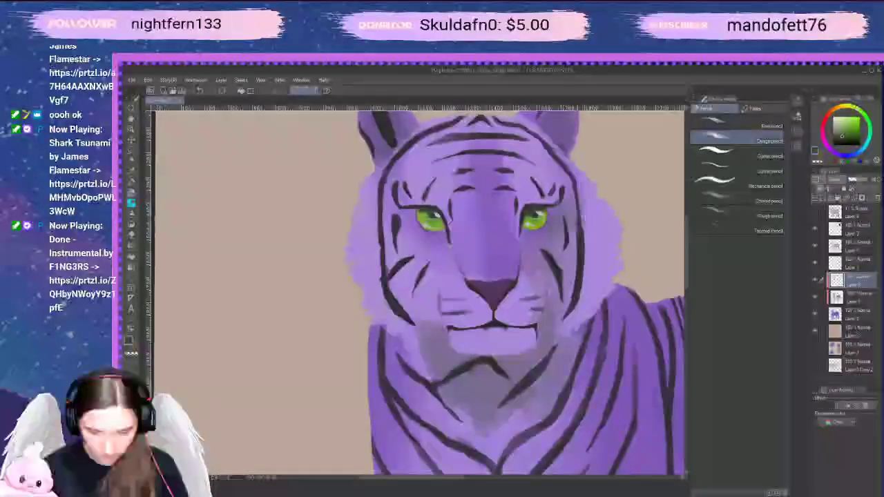
Shade the inner part of the right cheek ruff along the outer face stripe
mouse_move(569, 234)
mouse_down()
mouse_move(576, 311)
mouse_move(589, 288)
mouse_move(590, 223)
mouse_up()
key(ctrl+z)
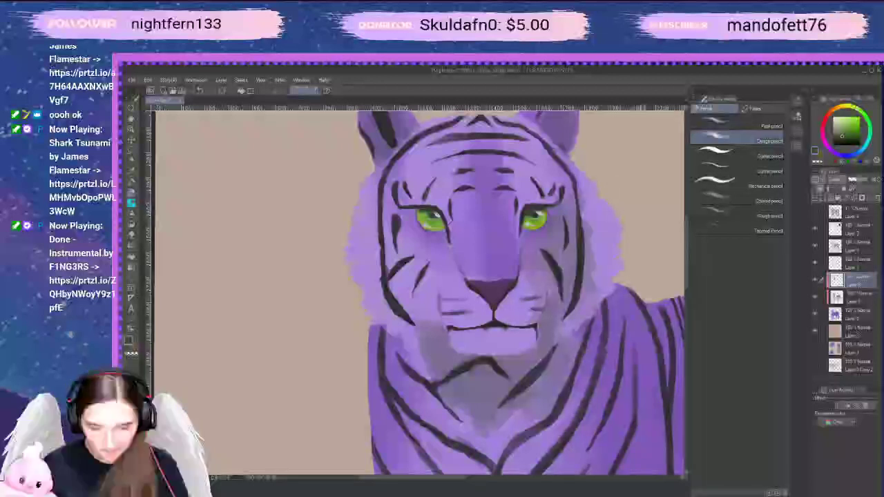
drag(595, 402, 619, 377)
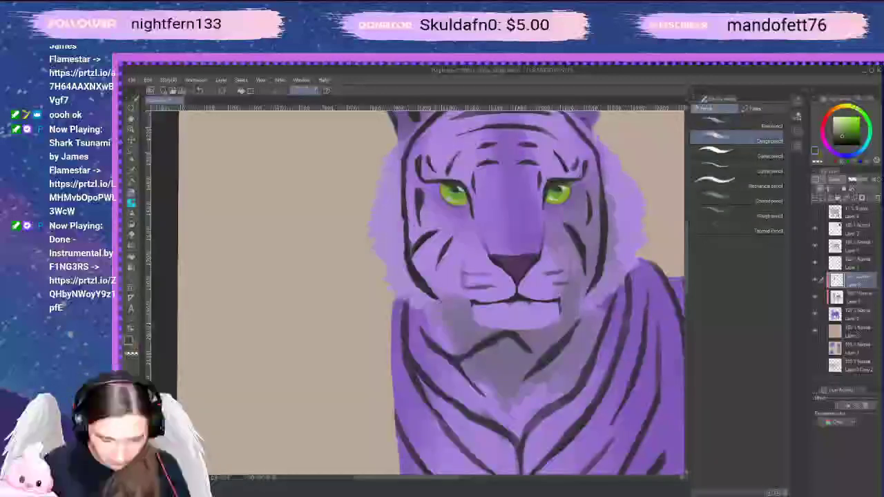
mouse_move(560, 410)
mouse_down()
mouse_move(544, 388)
mouse_move(529, 455)
mouse_move(556, 460)
mouse_up()
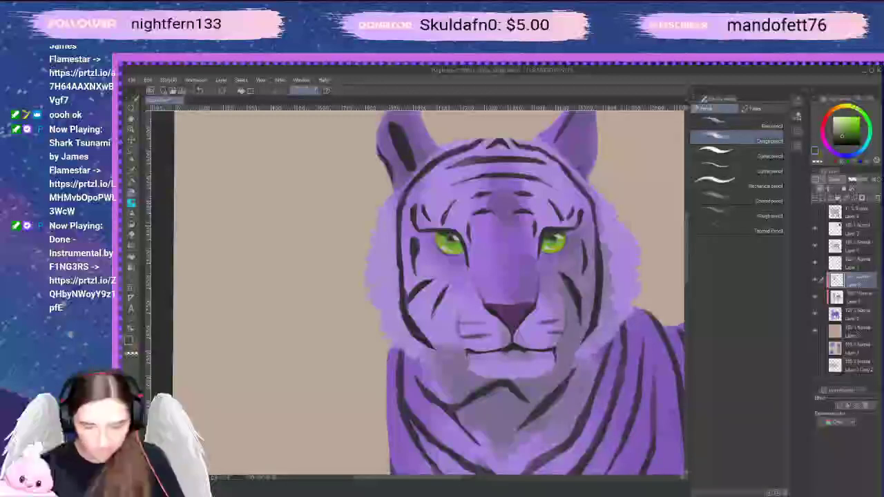
mouse_move(606, 236)
mouse_down()
mouse_move(613, 250)
mouse_move(603, 227)
mouse_up()
Shade the lower left cheek between the face stripes and the mouth corner
key(space)
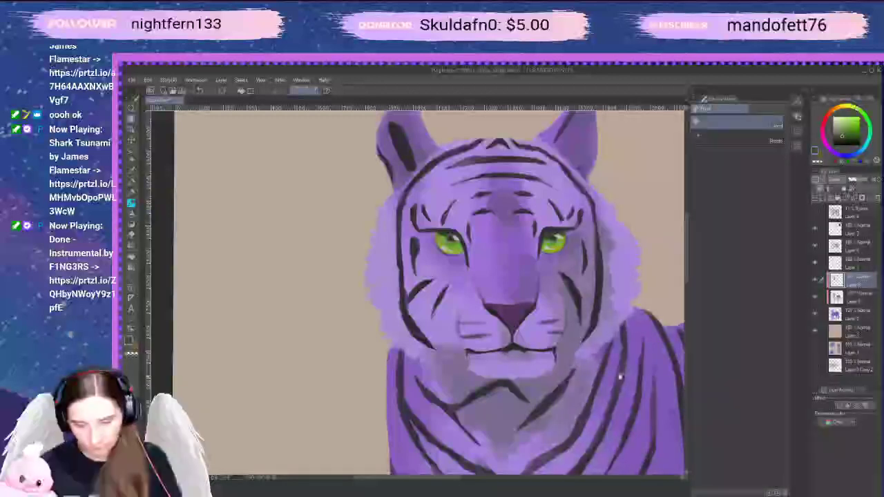
drag(619, 375, 609, 355)
scroll(607, 356, down, 1)
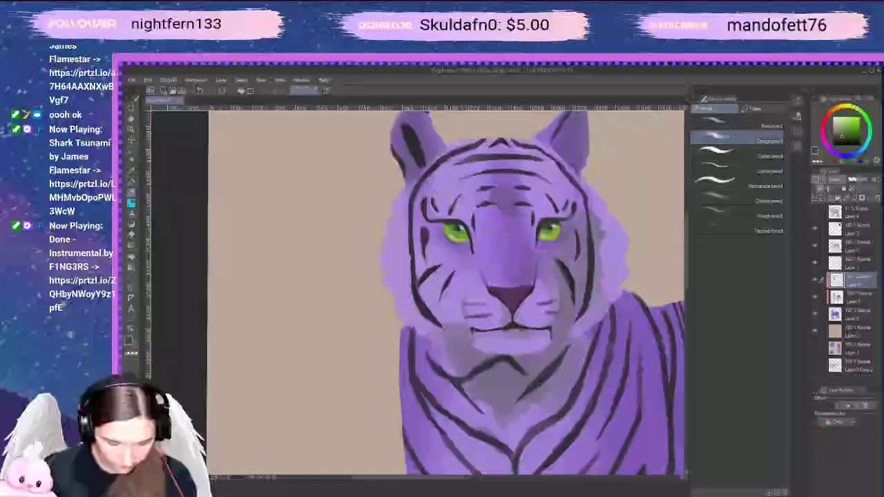
drag(461, 315, 423, 324)
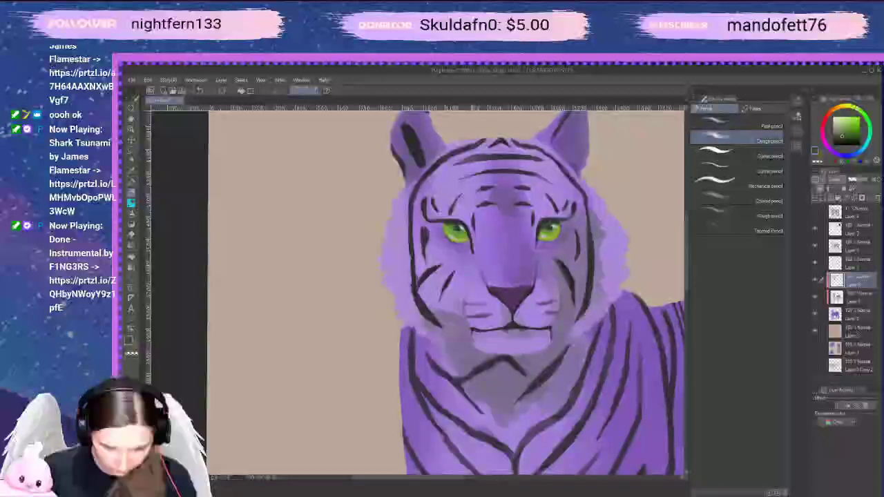
drag(459, 295, 453, 317)
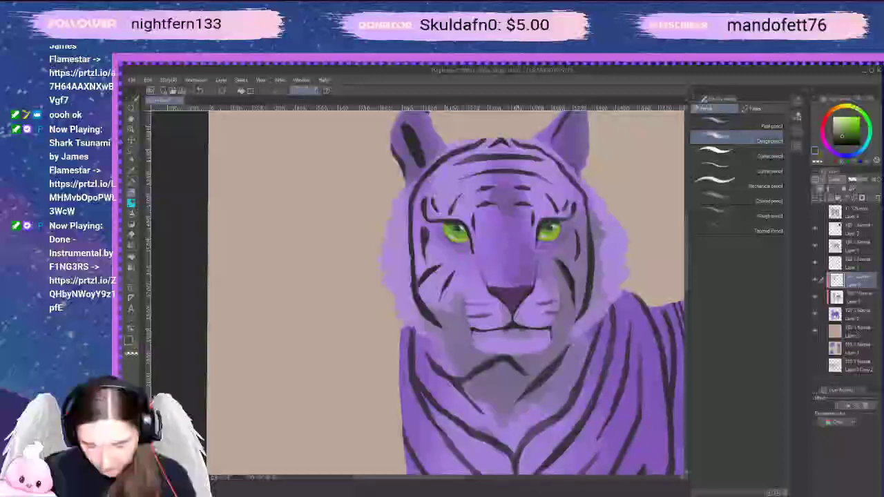
Extend the soft grey shading from the lower left cheek and right side of the neck down to the chest stripes
drag(456, 303, 439, 310)
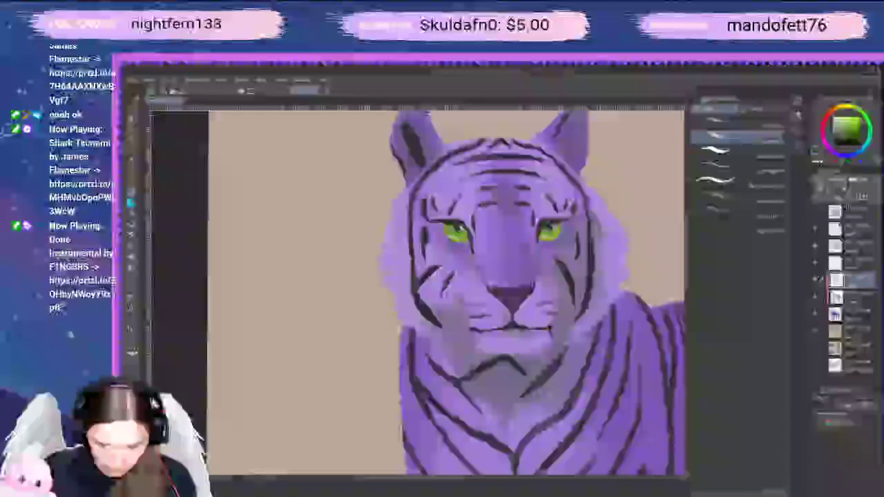
mouse_move(620, 306)
mouse_down()
mouse_move(620, 343)
mouse_move(600, 190)
mouse_up()
scroll(606, 258, down, 1)
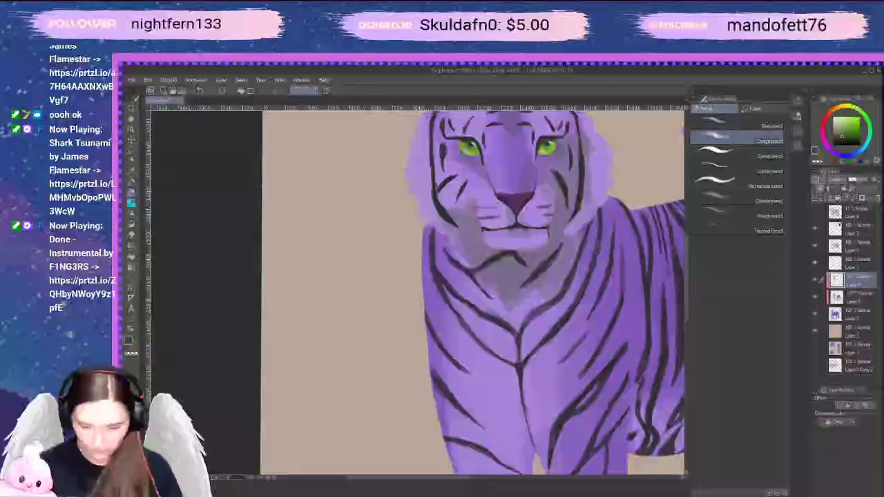
mouse_move(599, 210)
mouse_down()
mouse_move(552, 309)
mouse_move(543, 302)
mouse_move(516, 308)
mouse_move(518, 326)
mouse_move(526, 321)
mouse_up()
scroll(406, 344, up, 1)
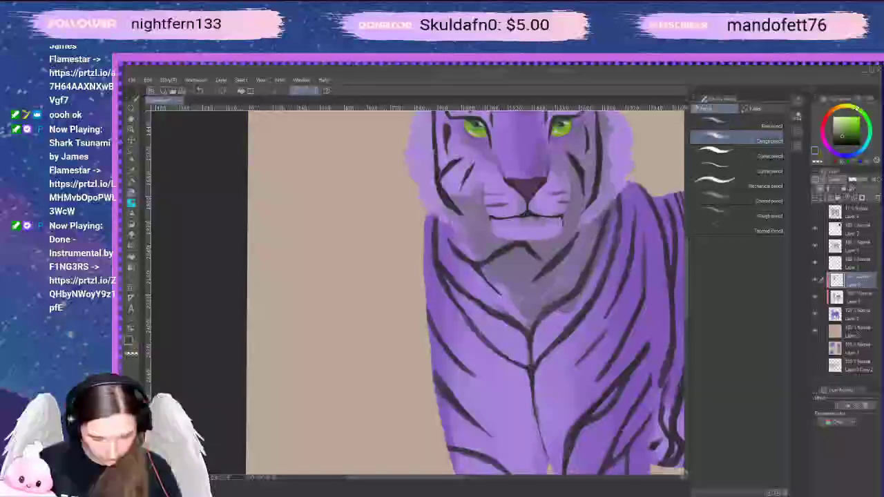
Shade the inner side of the left foreleg from the central chest line down to the lower leg stripes
scroll(483, 290, down, 1)
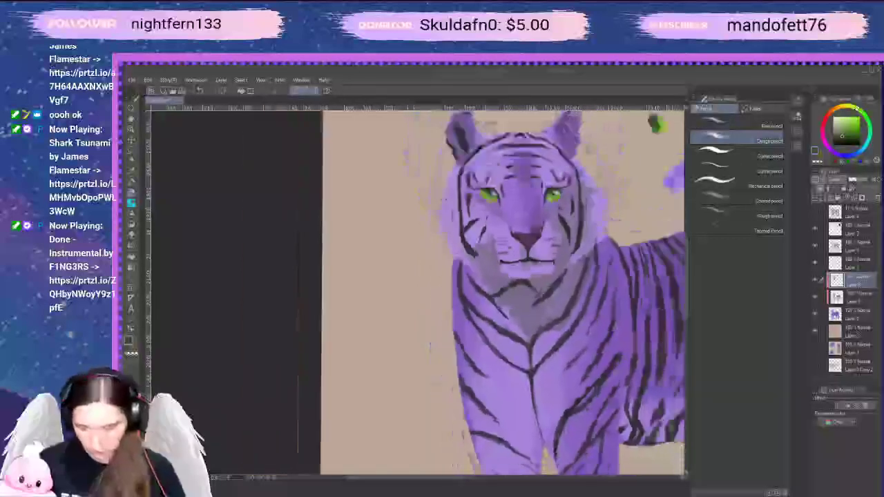
scroll(529, 389, down, 1)
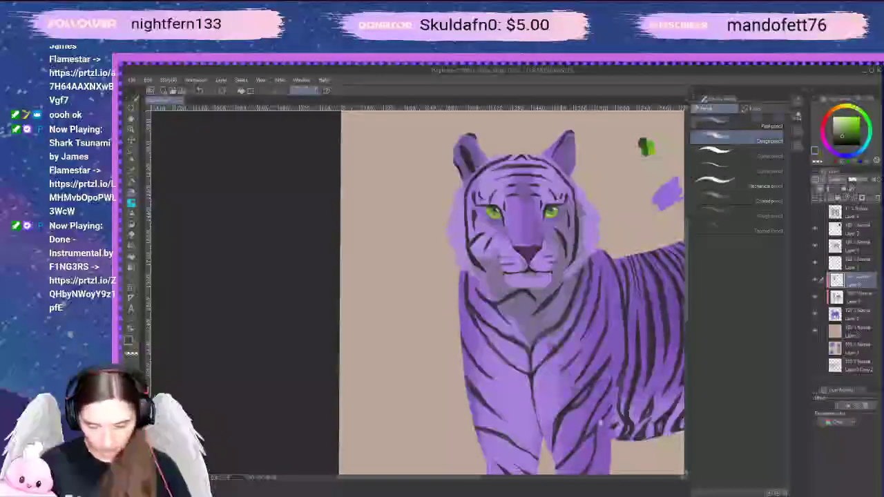
drag(601, 423, 545, 264)
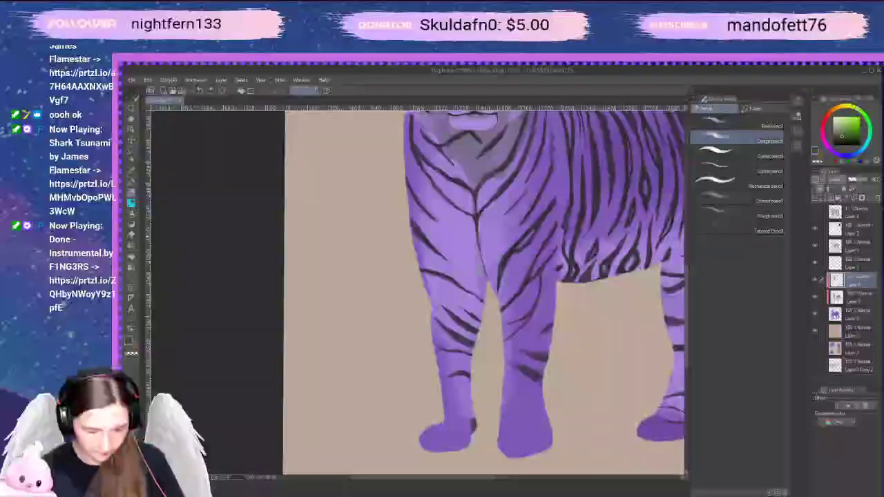
drag(478, 252, 485, 284)
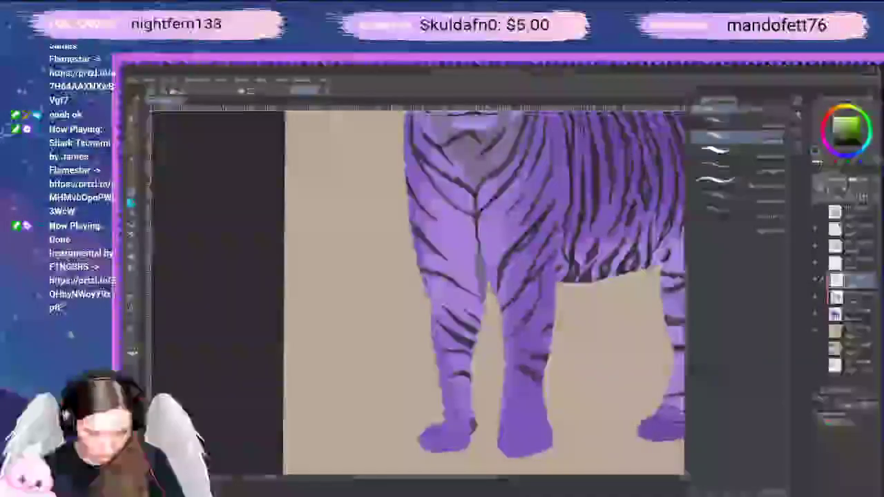
drag(472, 251, 470, 324)
drag(477, 288, 472, 315)
drag(471, 257, 472, 308)
drag(472, 307, 475, 328)
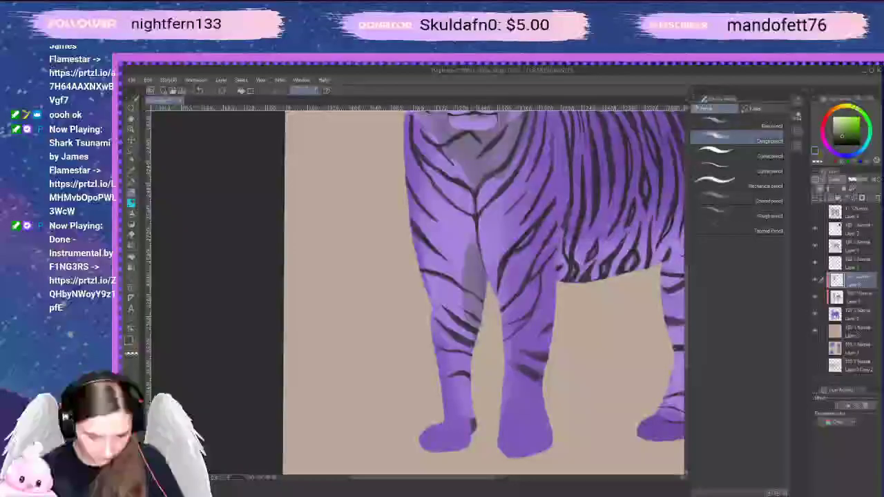
mouse_move(468, 234)
mouse_down()
mouse_move(467, 250)
mouse_move(485, 270)
mouse_up()
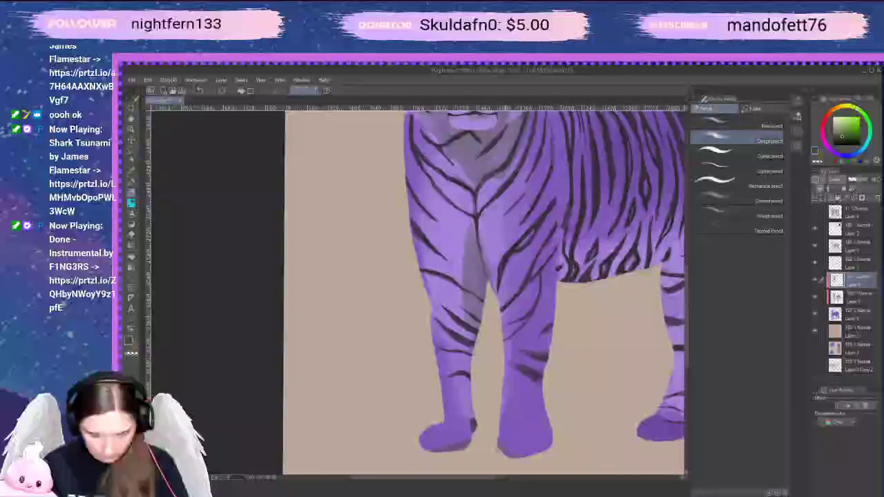
Shade the underside of the right front paw and the crease where the right foreleg meets the body
drag(500, 450, 551, 442)
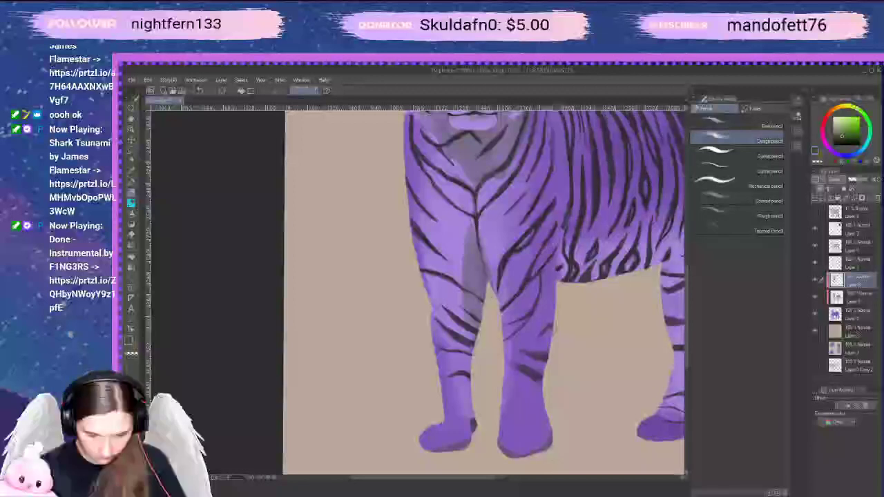
drag(561, 248, 560, 265)
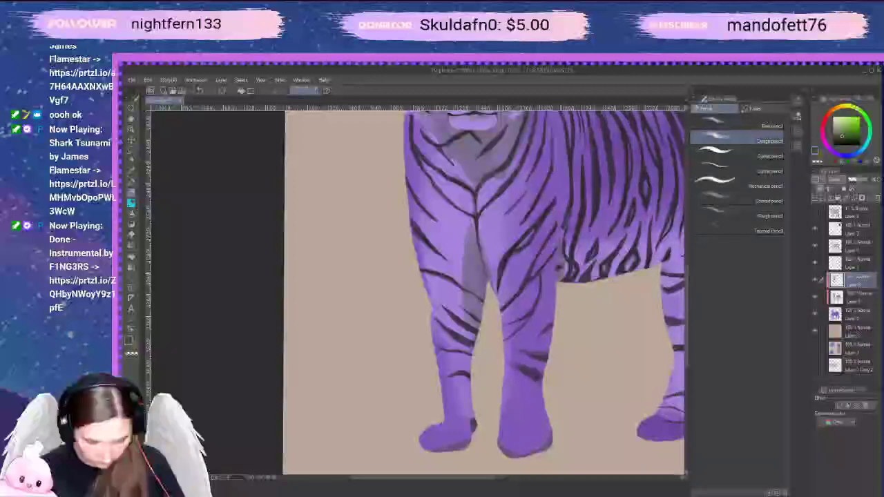
drag(560, 207, 563, 242)
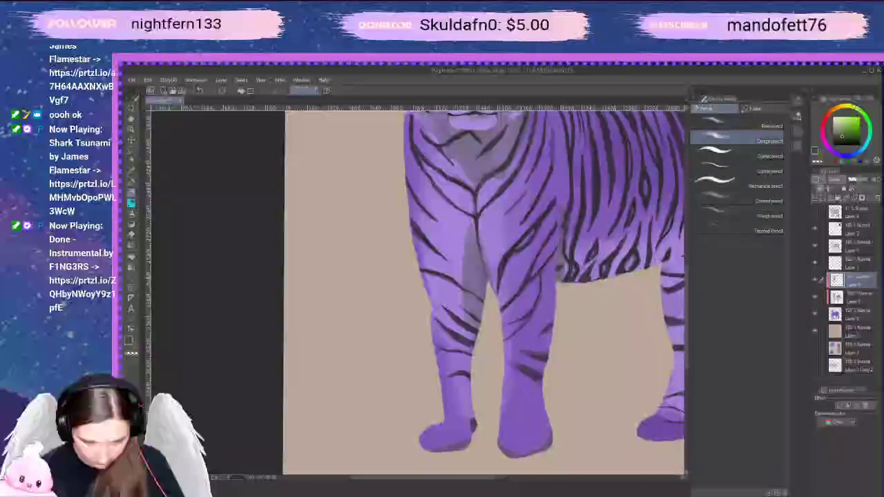
Shade the underside of the belly between the stripes, from the foreleg back to the hind legs
key(space)
drag(589, 303, 517, 381)
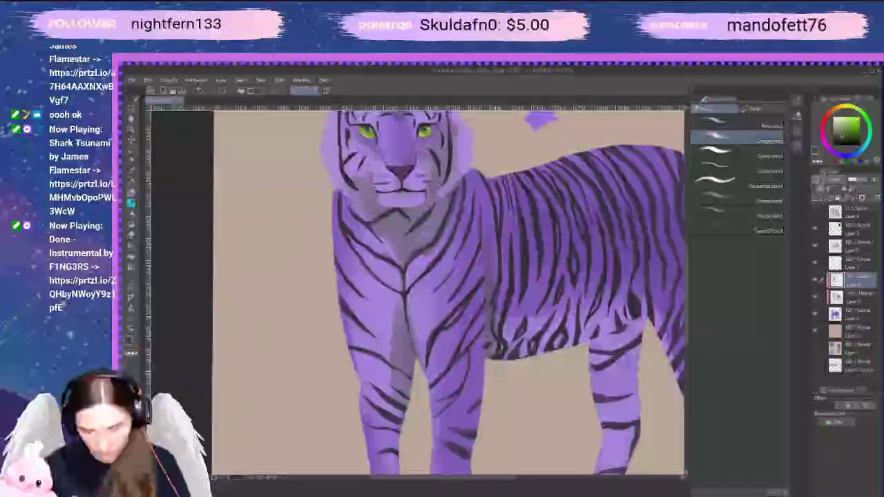
mouse_move(511, 337)
mouse_down()
mouse_move(525, 354)
mouse_move(534, 326)
mouse_up()
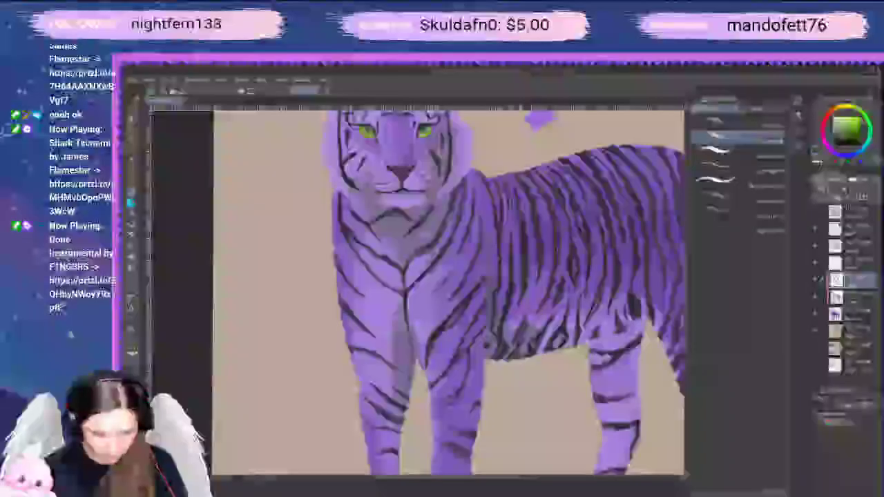
drag(514, 353, 528, 332)
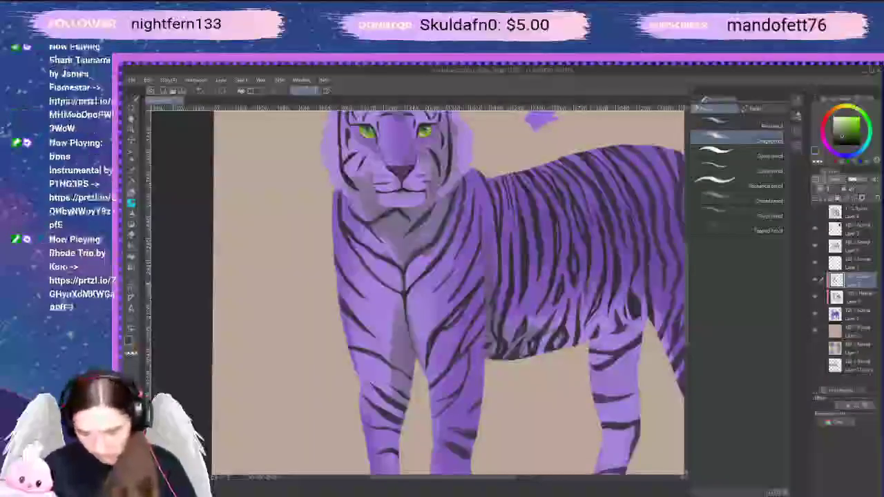
mouse_move(511, 321)
mouse_down()
mouse_move(511, 332)
mouse_move(578, 343)
mouse_move(640, 321)
mouse_move(636, 364)
mouse_up()
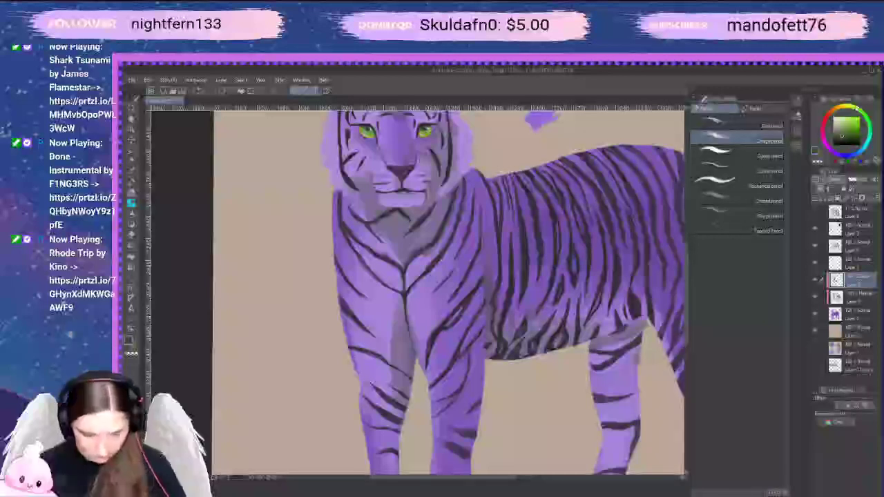
Cover the far hind leg with grey shading from the belly down, including the back edge above the paw
mouse_move(639, 333)
mouse_down()
mouse_move(623, 358)
mouse_move(636, 378)
mouse_move(638, 345)
mouse_up()
mouse_move(622, 384)
mouse_down()
mouse_move(634, 366)
mouse_move(611, 365)
mouse_up()
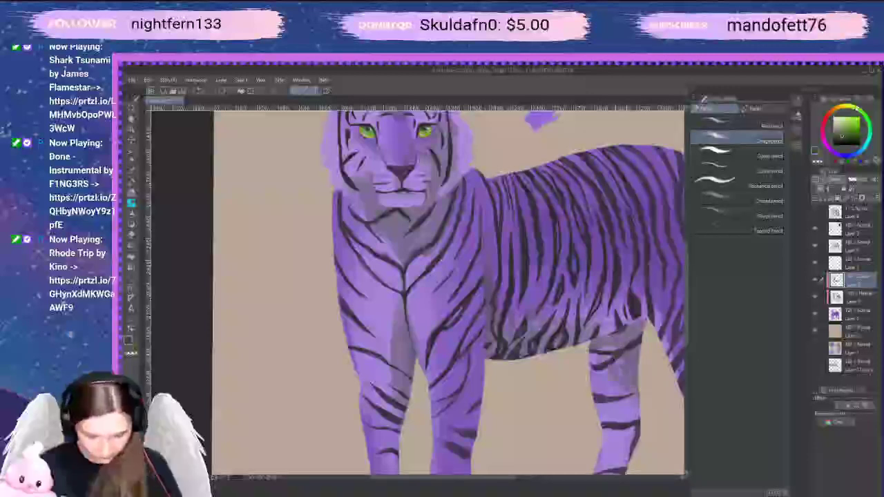
mouse_move(635, 407)
mouse_down()
mouse_move(604, 348)
mouse_move(632, 399)
mouse_move(623, 452)
mouse_move(615, 451)
mouse_up()
drag(598, 377, 604, 386)
drag(615, 432, 630, 463)
mouse_move(666, 401)
mouse_down()
mouse_move(611, 357)
mouse_move(605, 336)
mouse_up()
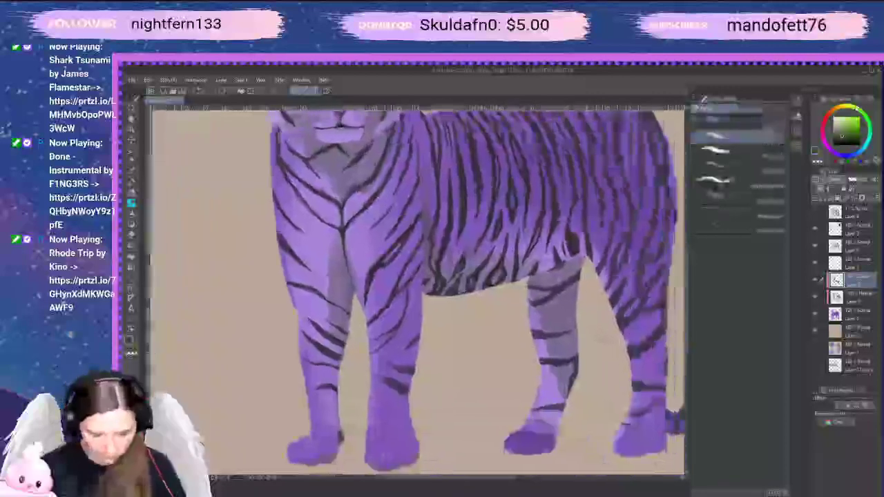
mouse_move(560, 366)
mouse_down()
mouse_move(545, 397)
mouse_move(556, 421)
mouse_up()
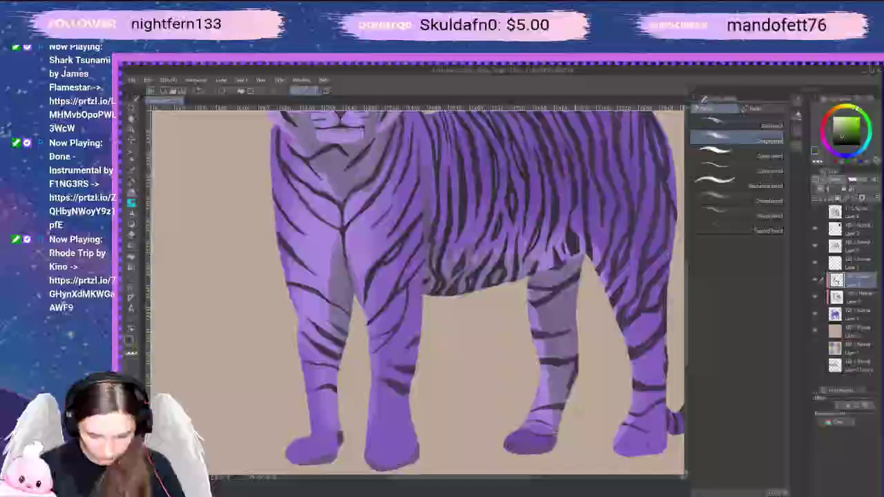
drag(558, 368, 556, 428)
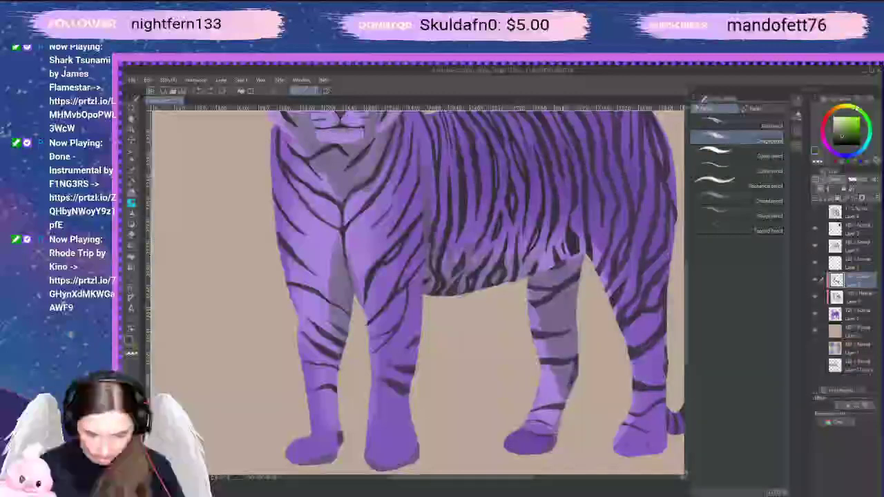
drag(574, 372, 558, 421)
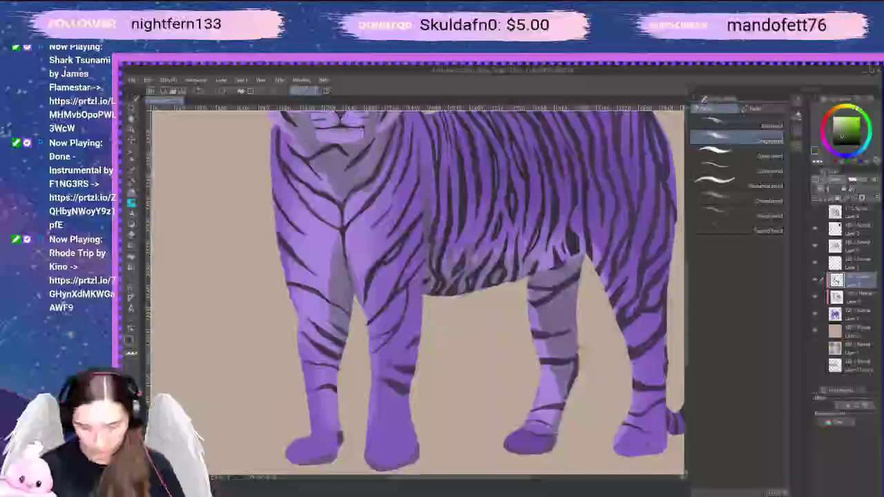
Shade the near hind leg and the rear edge of the haunch between the stripes
drag(580, 347, 522, 348)
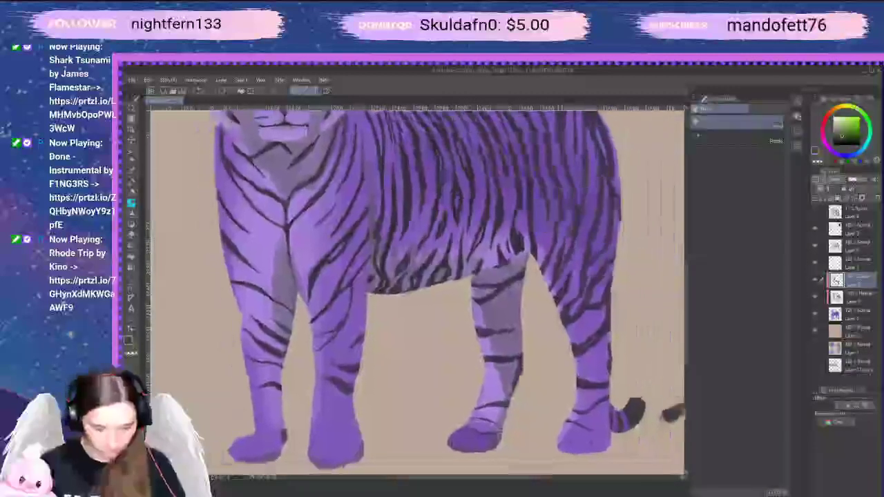
drag(607, 351, 578, 354)
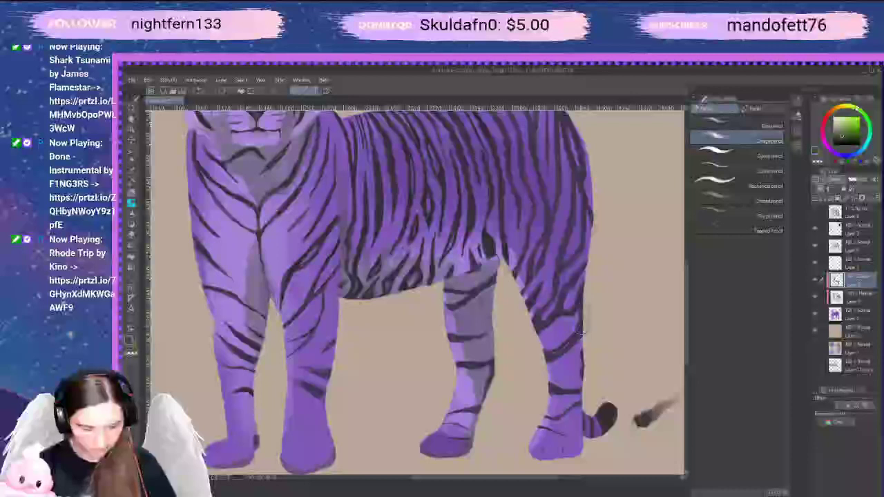
drag(580, 333, 560, 325)
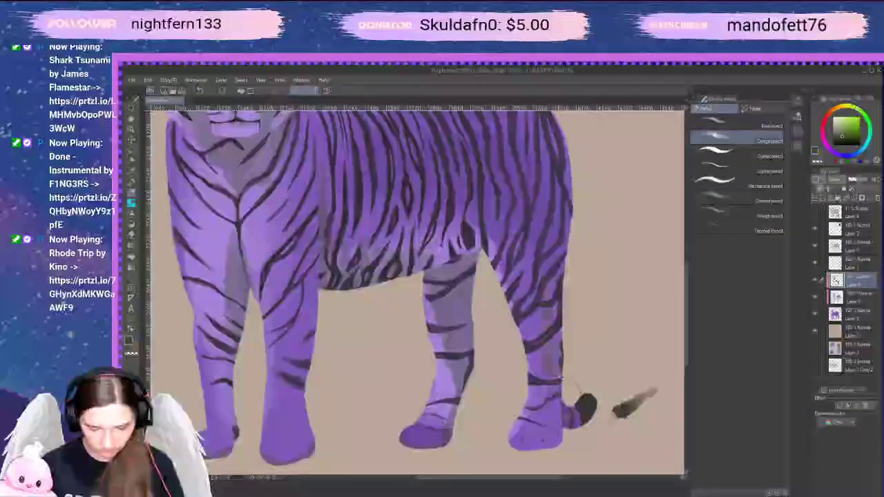
scroll(601, 288, down, 3)
drag(602, 290, 591, 327)
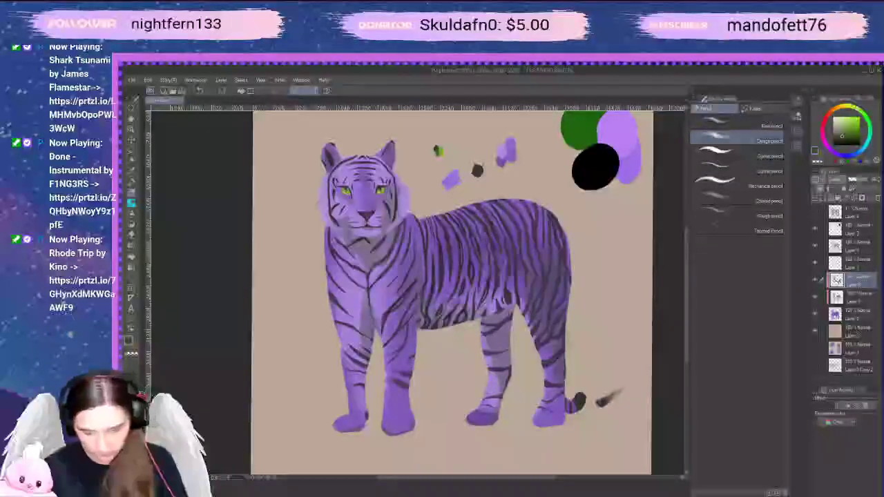
Try a darker shadow on the neck directly beneath the chin
key(space)
mouse_move(420, 321)
mouse_down()
mouse_move(424, 358)
mouse_move(415, 346)
mouse_move(517, 387)
mouse_up()
key(ctrl+plus)
key(ctrl+plus)
key(space)
key(ctrl+plus)
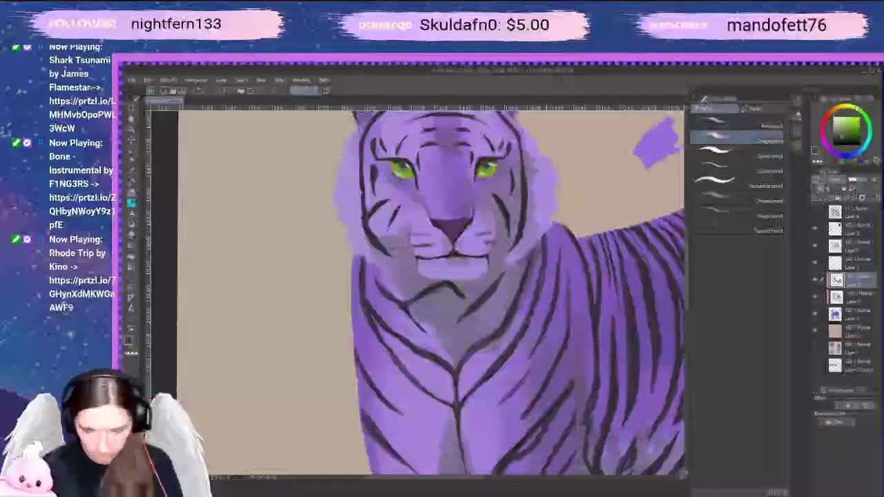
alt+click(543, 242)
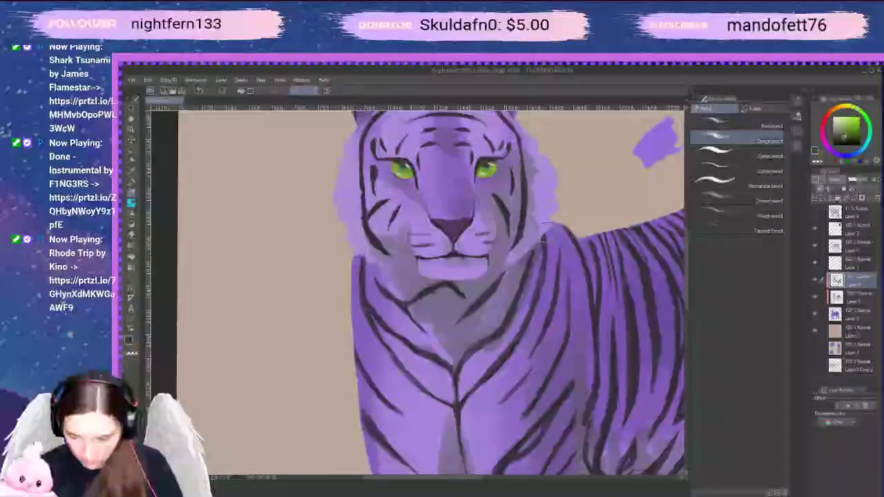
mouse_move(421, 274)
mouse_down()
mouse_move(453, 281)
mouse_move(467, 295)
mouse_move(436, 300)
mouse_move(453, 279)
mouse_up()
key(ctrl+z)
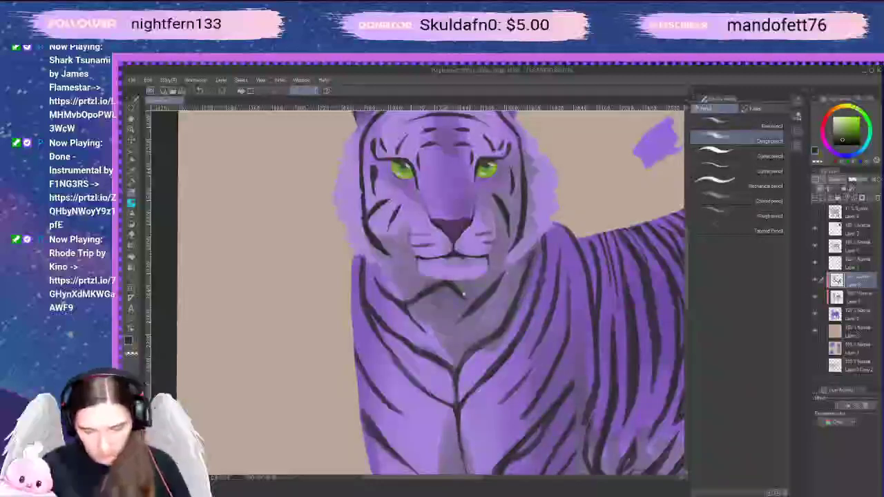
key(ctrl+z)
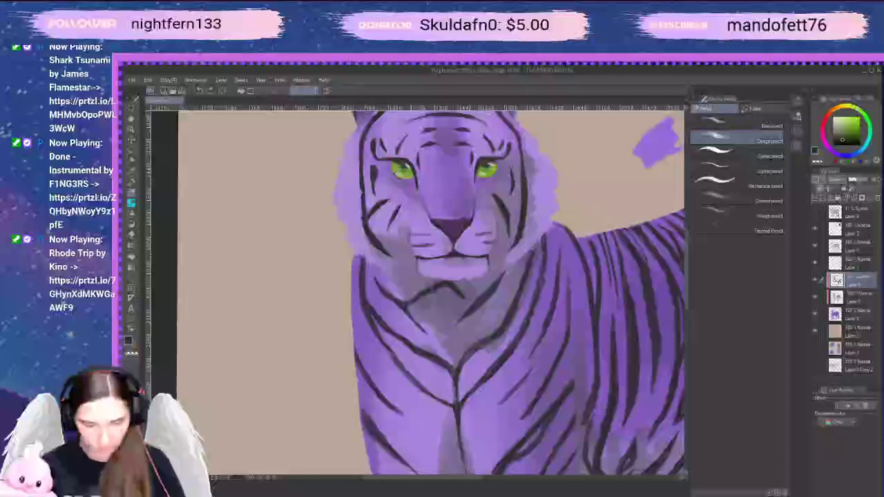
mouse_move(420, 283)
mouse_down()
mouse_move(439, 293)
mouse_move(448, 317)
mouse_move(446, 290)
mouse_move(439, 305)
mouse_up()
Try black and dark green shading colours for the neck shadow, and undo the last stroke
click(845, 145)
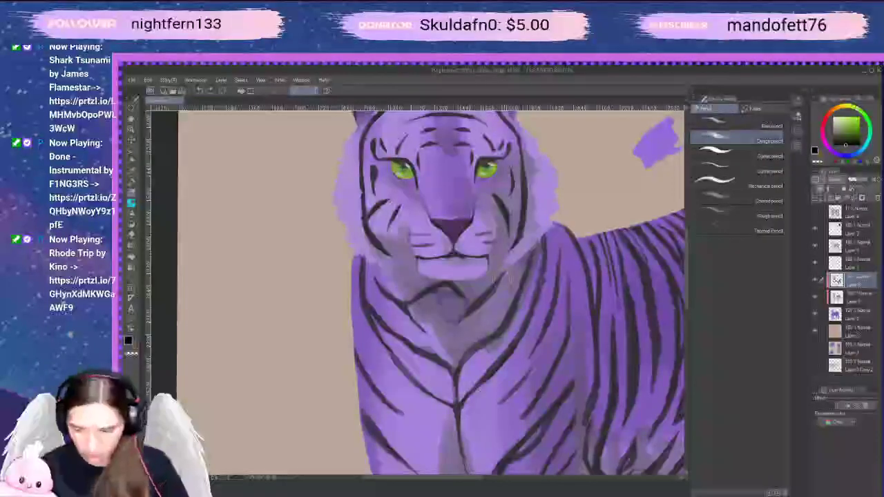
drag(850, 134, 863, 130)
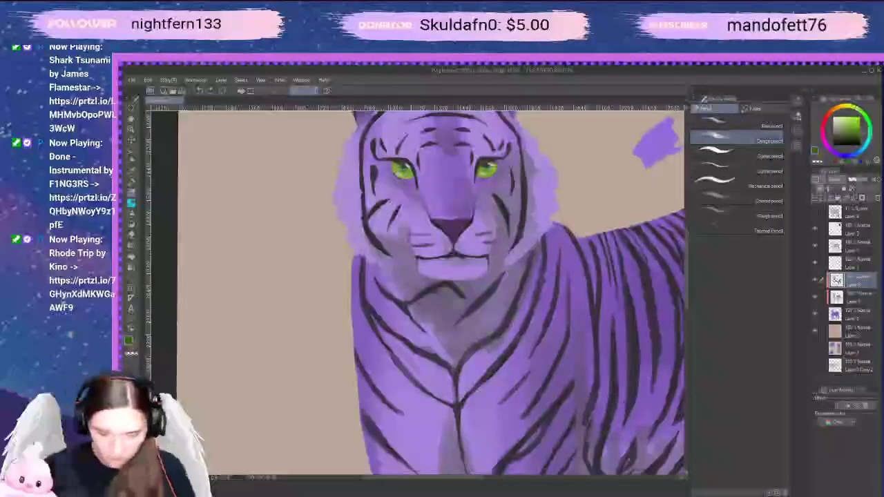
click(836, 137)
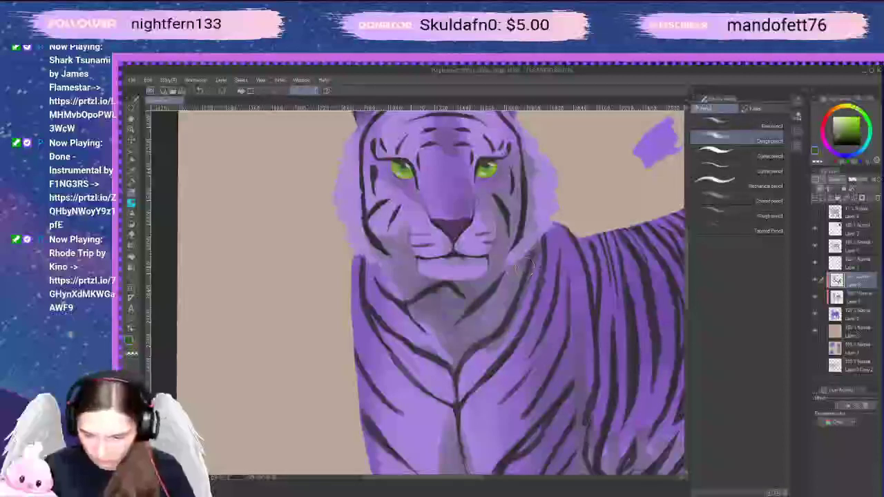
key(ctrl+z)
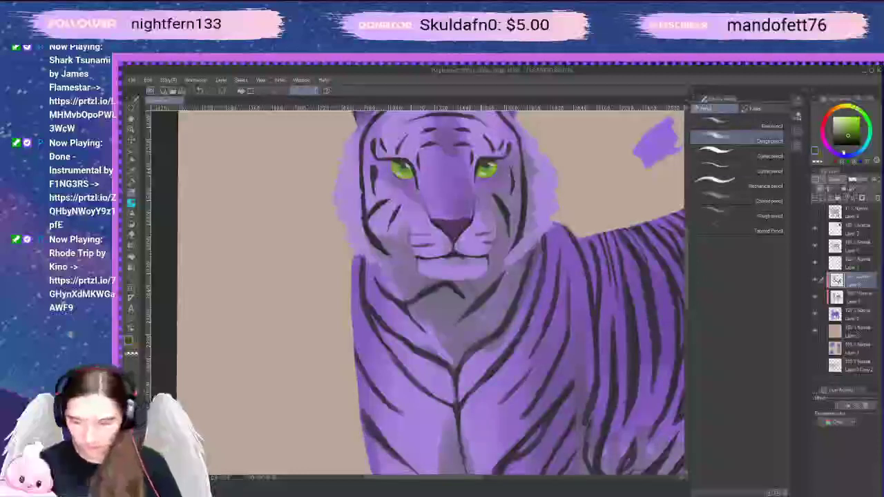
Change the shading colour's hue from green to a dark muted blue
drag(837, 154, 845, 155)
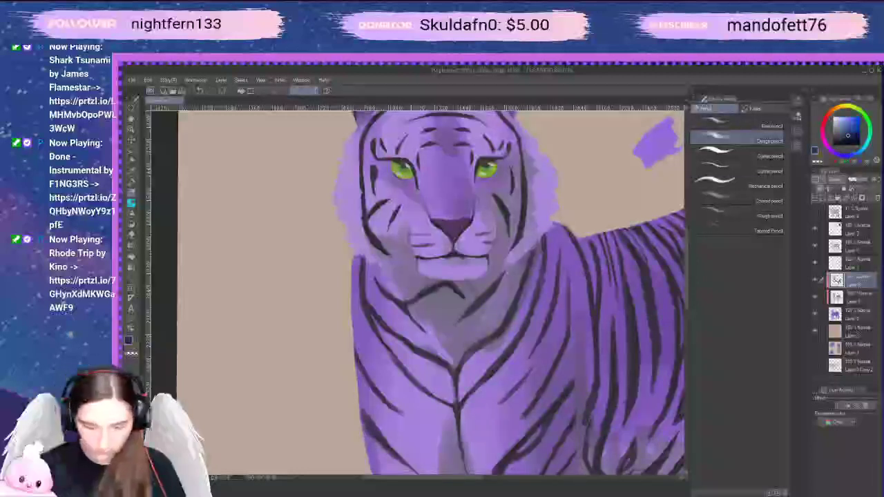
click(855, 153)
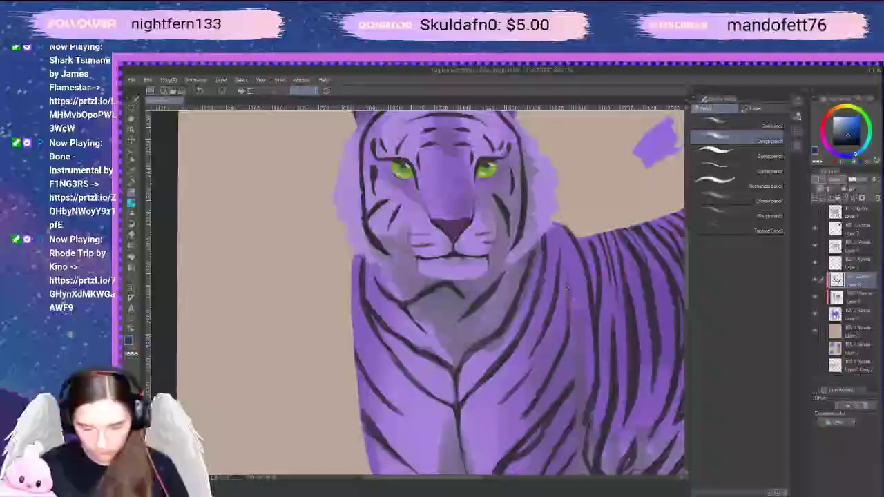
Undo the last blue neck shadow stroke and change the shading colour's hue to a dark muted yellow
key(ctrl+z)
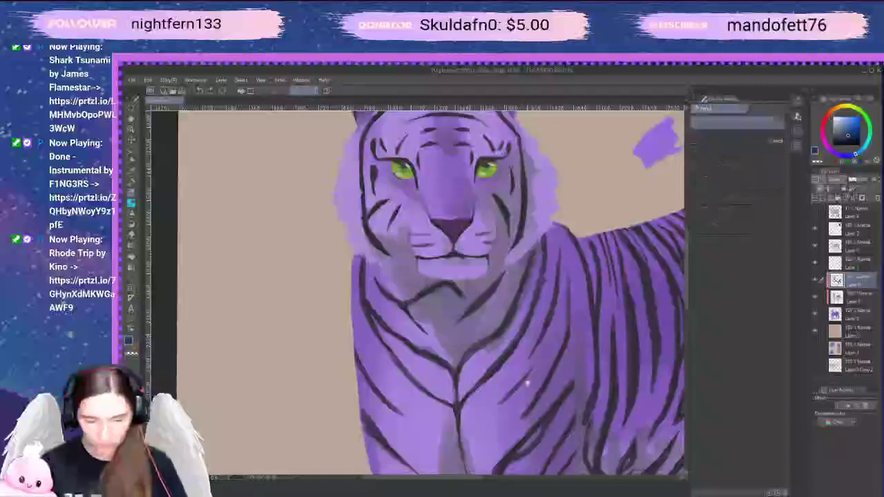
drag(527, 382, 517, 315)
scroll(516, 315, down, 2)
mouse_move(481, 376)
mouse_down()
mouse_move(476, 406)
mouse_move(473, 336)
mouse_up()
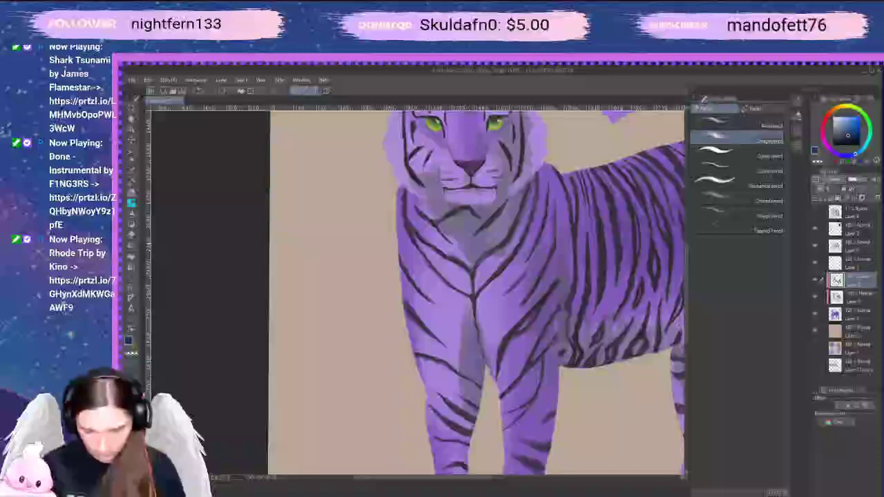
drag(629, 321, 470, 283)
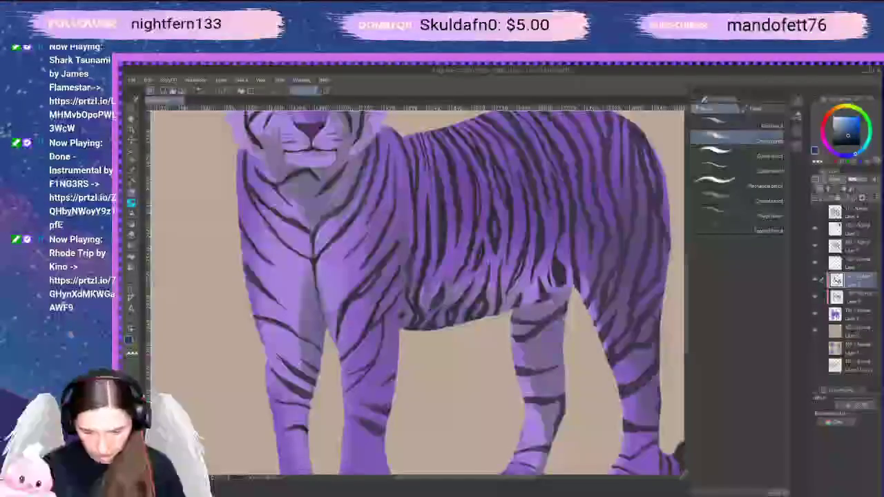
drag(626, 209, 540, 294)
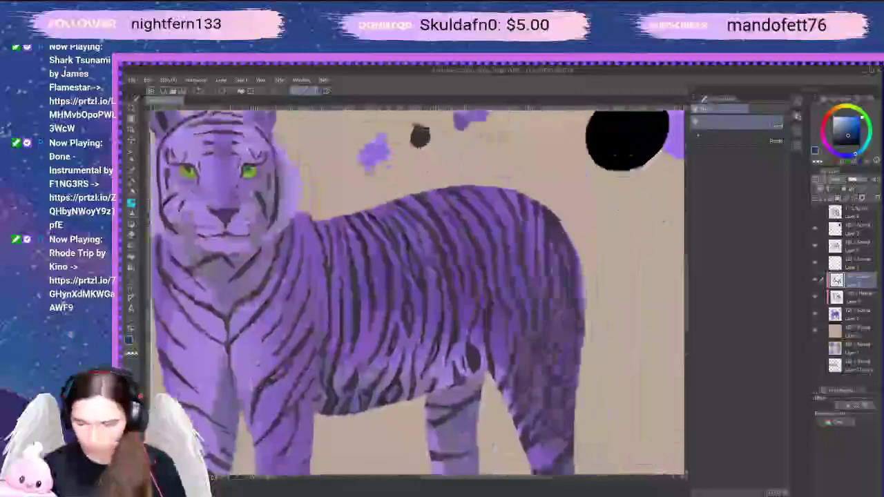
click(843, 108)
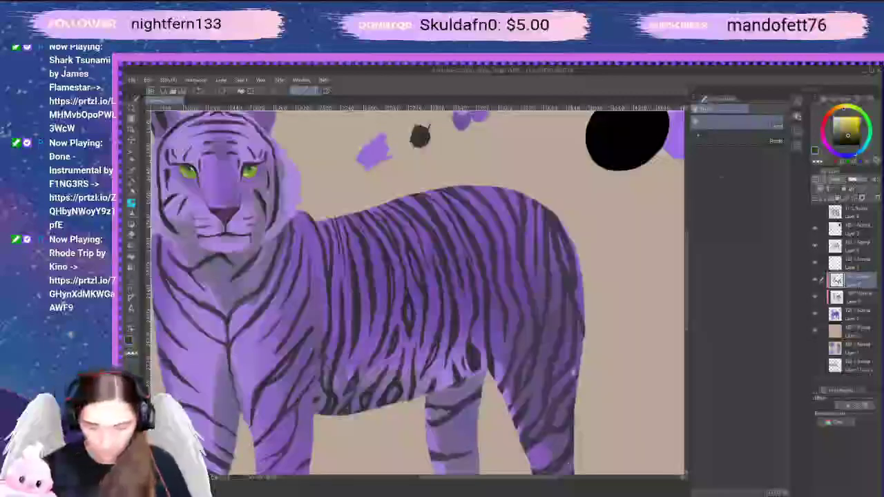
Rework the neck and cheek shadows with the dark yellow shading colour and clean their edges with the soft eraser
mouse_move(573, 372)
mouse_down()
mouse_move(633, 314)
mouse_move(610, 327)
mouse_move(606, 299)
mouse_up()
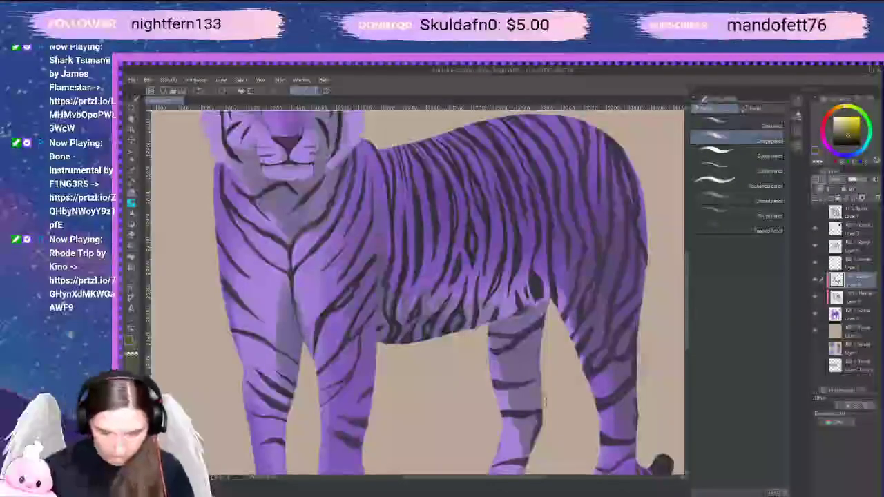
drag(545, 401, 642, 396)
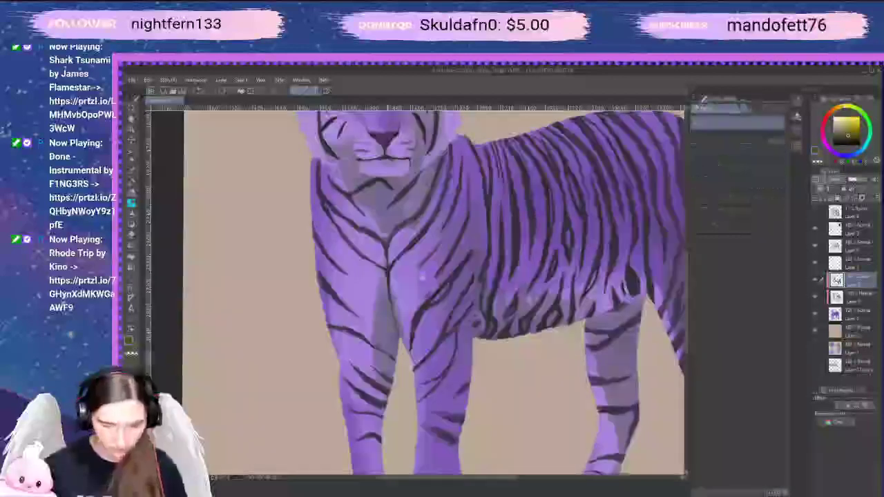
drag(429, 253, 493, 344)
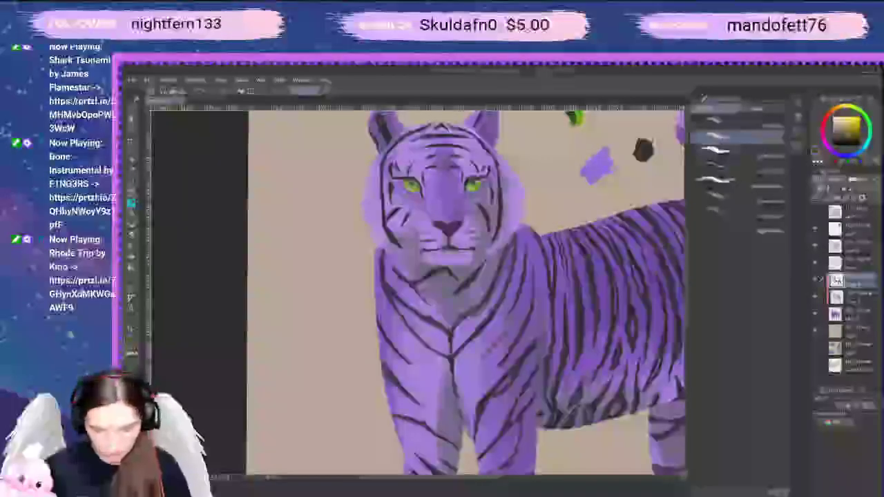
mouse_move(409, 164)
mouse_down()
mouse_move(518, 334)
mouse_move(484, 339)
mouse_move(509, 369)
mouse_move(489, 333)
mouse_up()
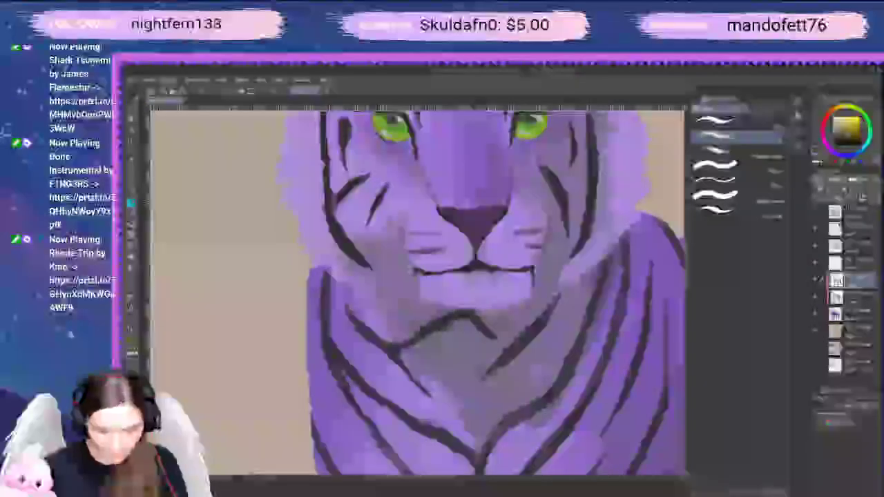
key(space)
drag(579, 285, 565, 381)
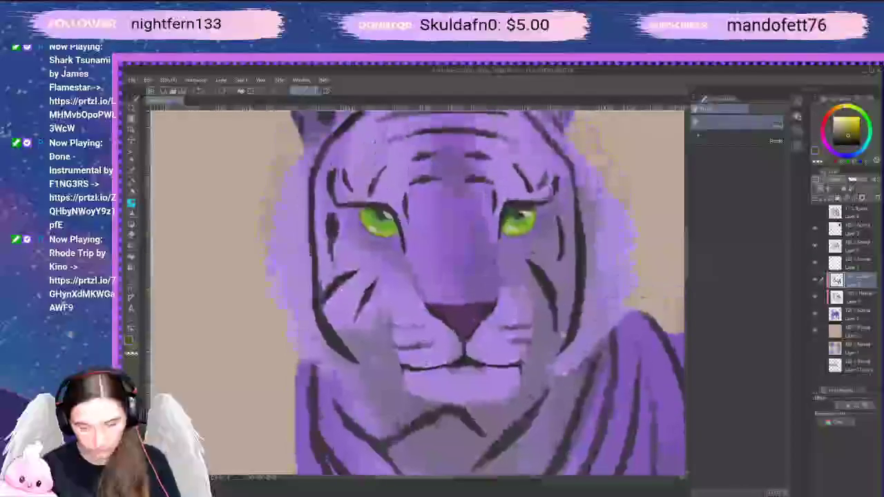
mouse_move(563, 334)
mouse_down()
mouse_move(567, 371)
mouse_move(573, 322)
mouse_move(571, 337)
mouse_up()
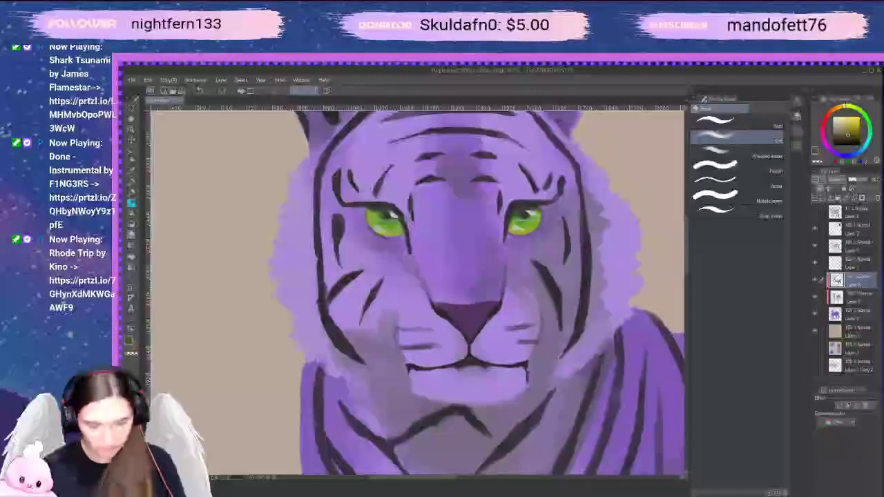
Smooth the edges of the cheek and neck shadows using the Blend and Blur tools
click(132, 246)
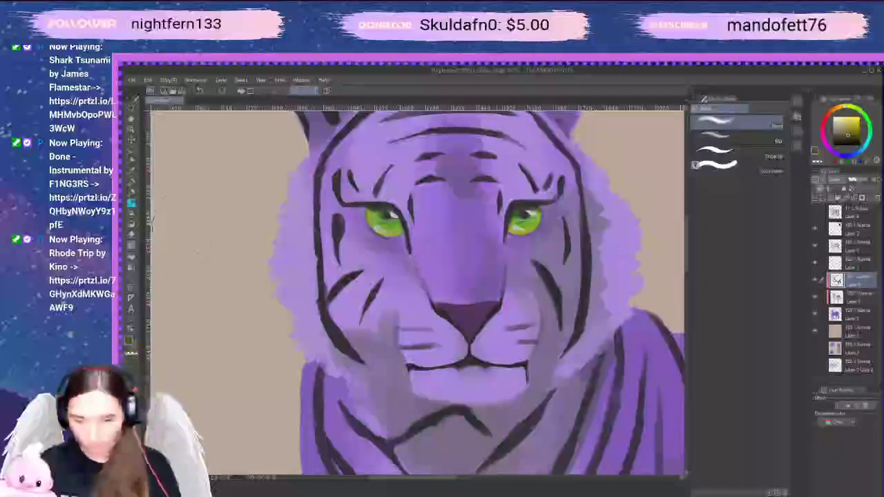
scroll(532, 275, down, 2)
drag(598, 234, 562, 242)
scroll(562, 242, up, 1)
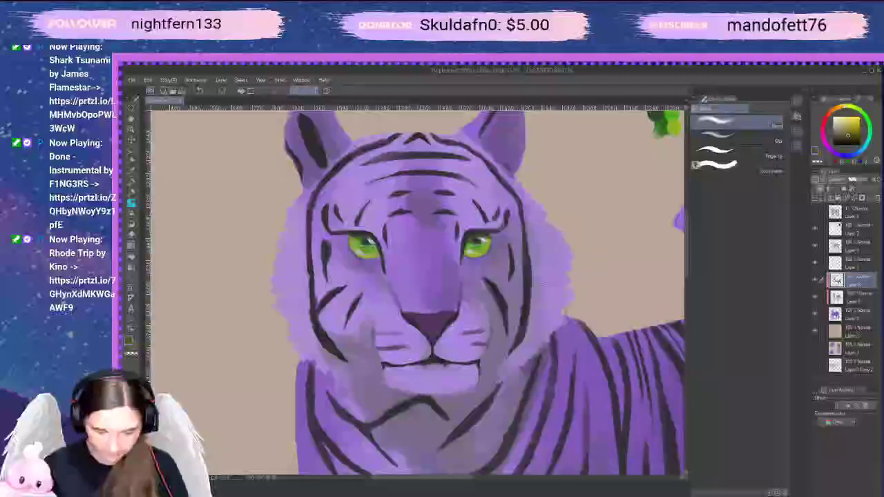
mouse_move(539, 394)
mouse_down()
mouse_move(553, 318)
mouse_move(521, 398)
mouse_up()
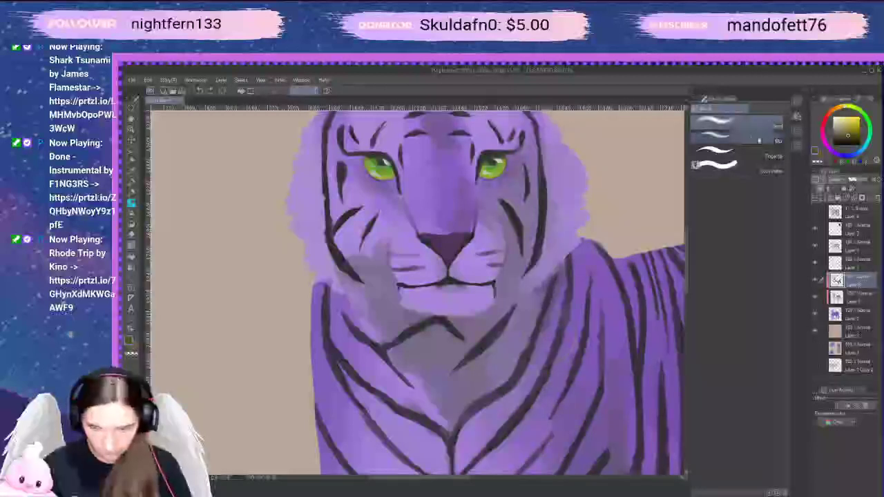
click(745, 138)
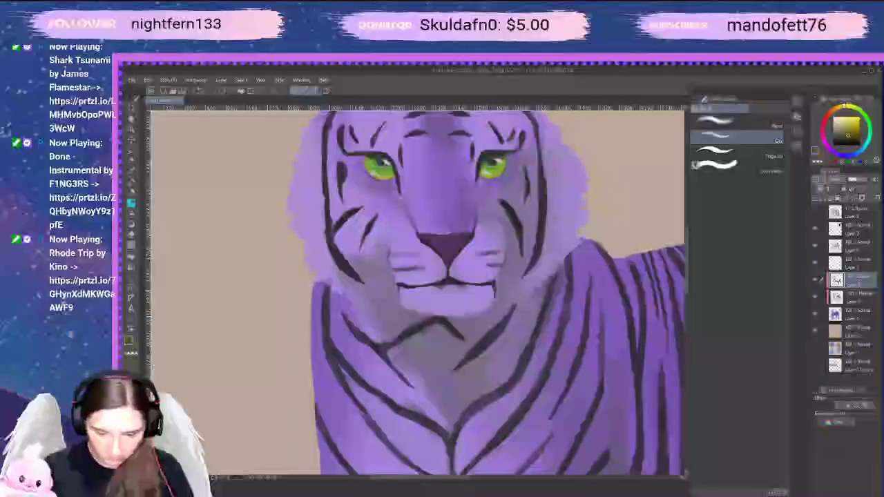
Touch up the pointed lower end of the neck shadow above the chest stripes with the design pencil and blur it
key(space)
drag(522, 417, 470, 305)
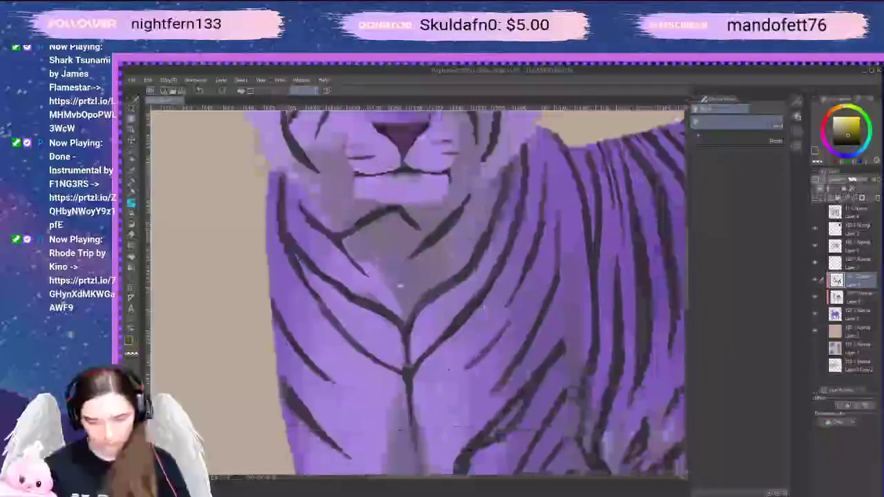
drag(401, 286, 417, 293)
key(b)
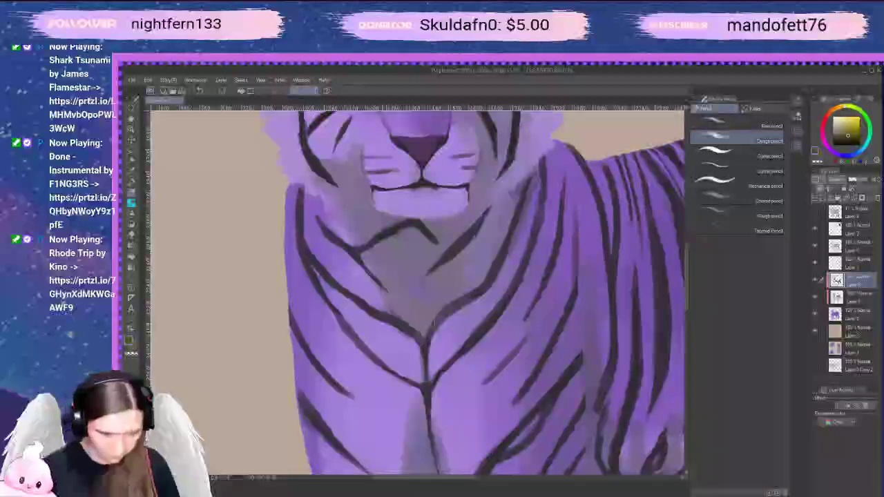
key(j)
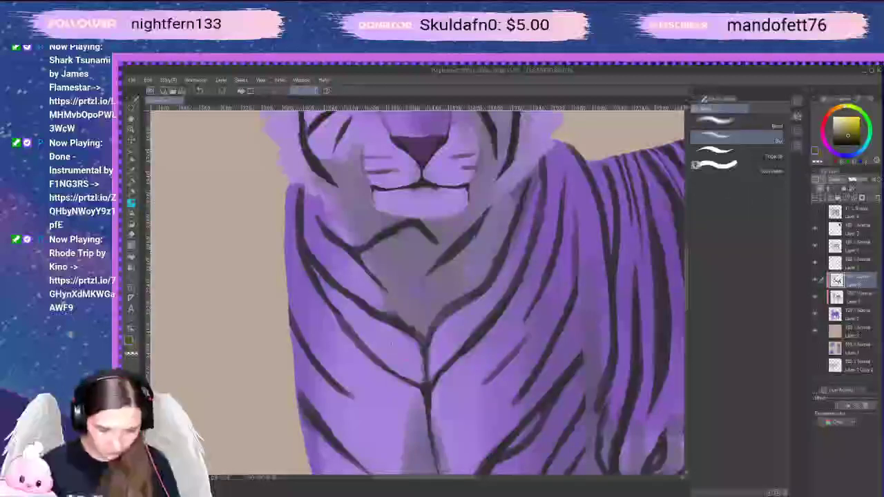
Clean up the chest and front leg shadows with the soft eraser and blur their edges
scroll(466, 416, down, 5)
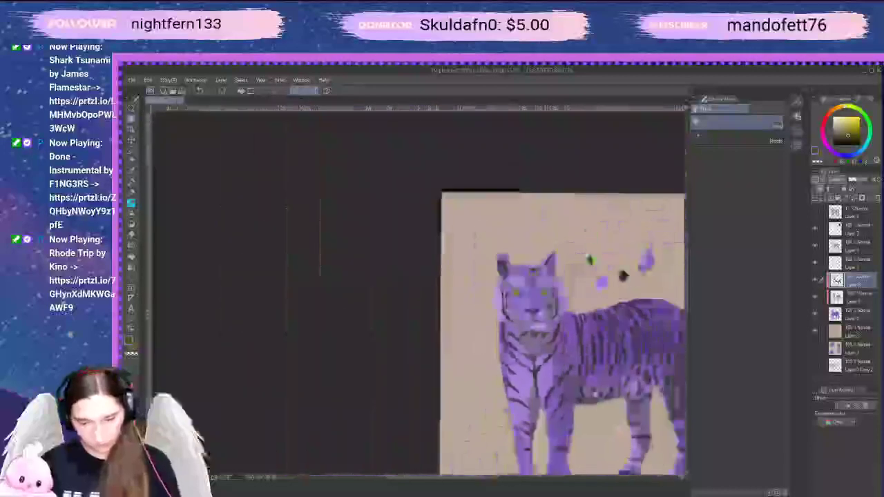
drag(603, 366, 489, 281)
scroll(407, 272, up, 2)
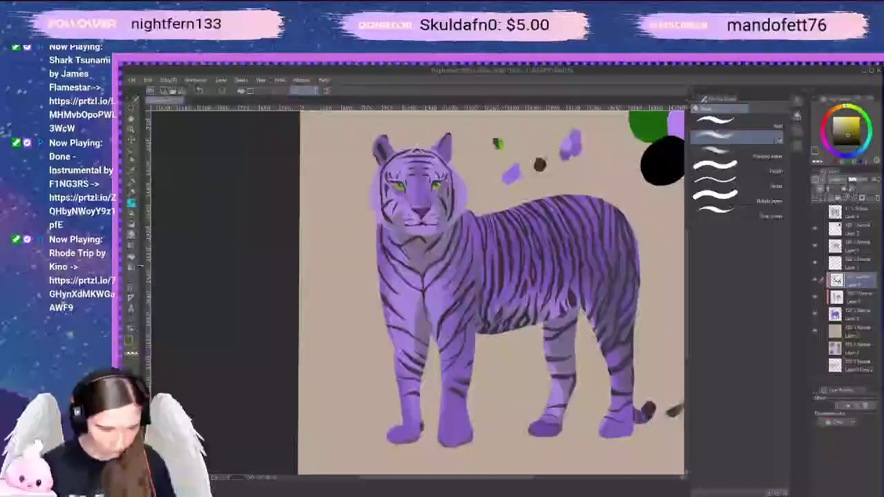
click(131, 246)
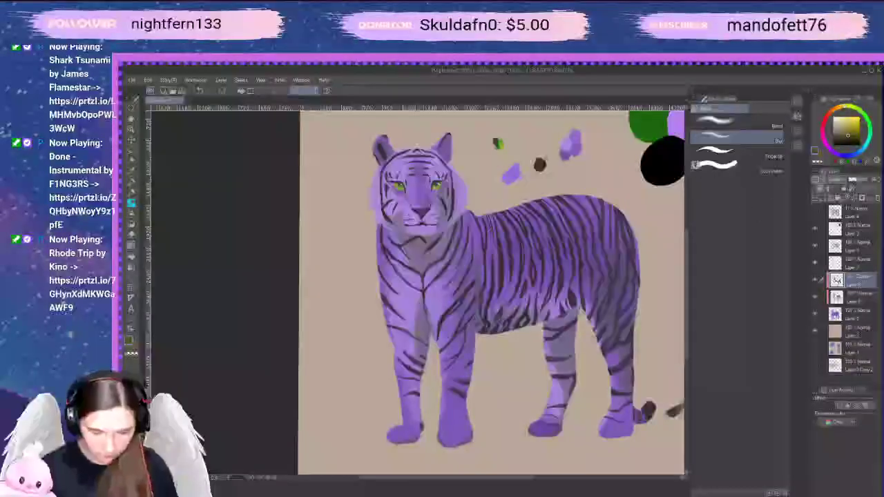
scroll(434, 280, up, 2)
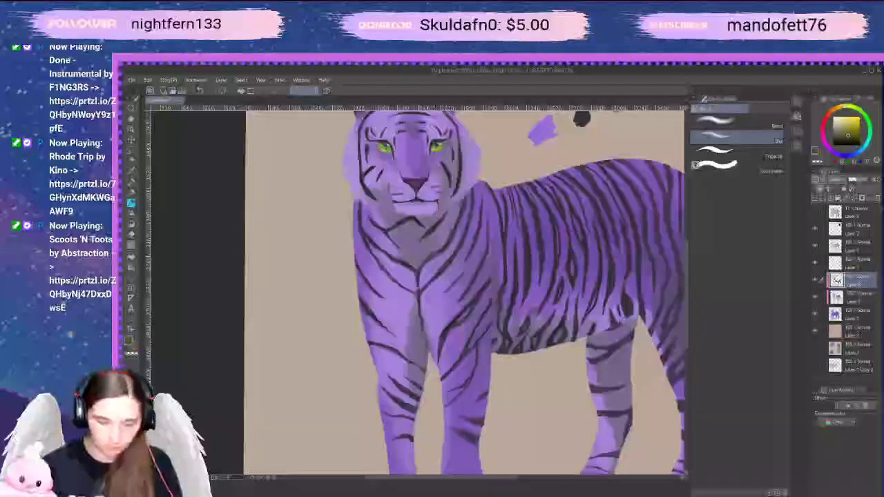
drag(476, 303, 395, 269)
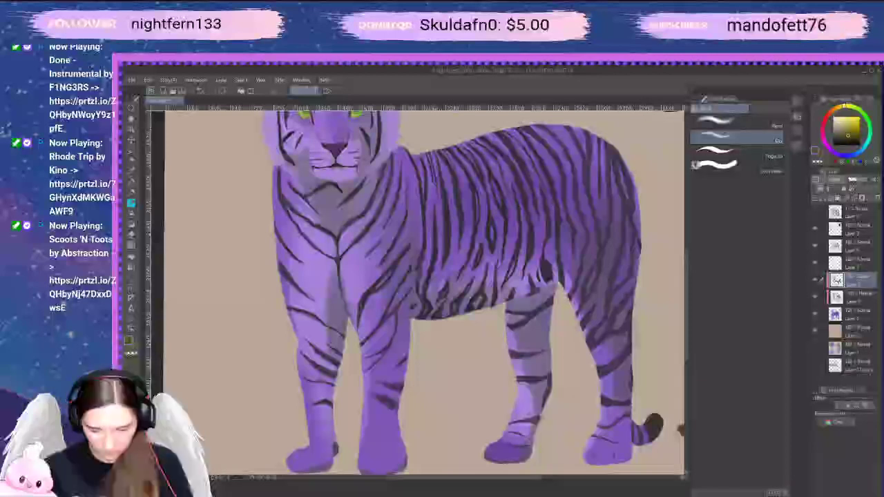
Blur the shadow transitions on the hind legs between the stripes
scroll(528, 372, up, 3)
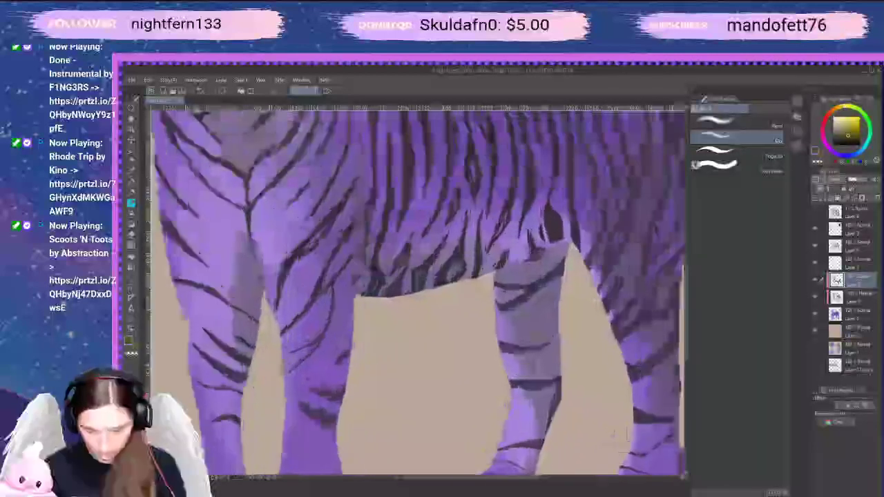
mouse_move(476, 332)
mouse_down()
mouse_move(487, 208)
mouse_move(346, 250)
mouse_move(292, 344)
mouse_up()
scroll(601, 277, up, 1)
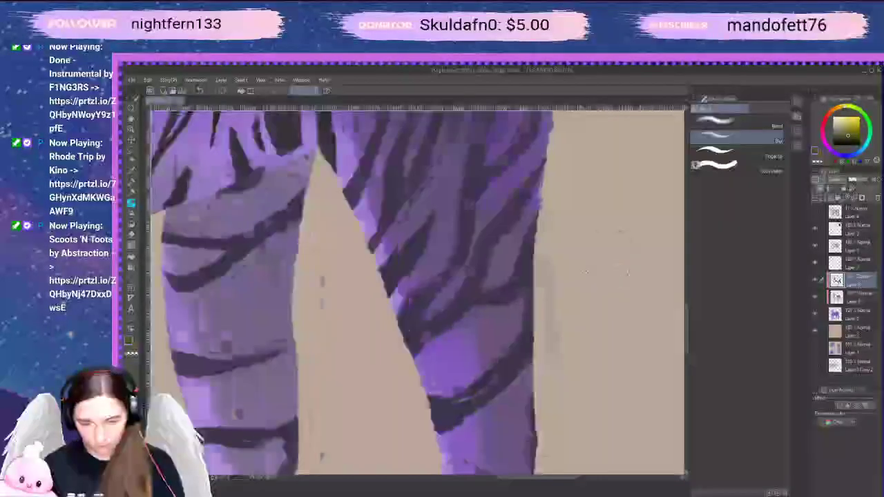
scroll(601, 277, down, 3)
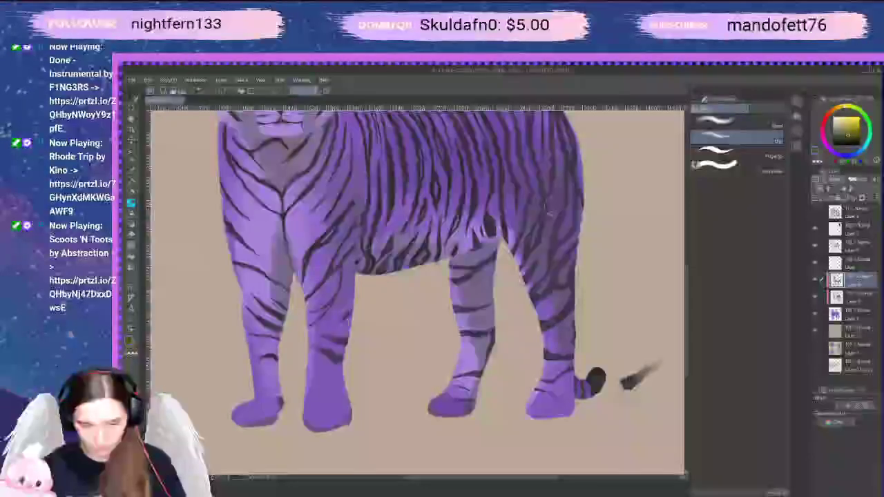
drag(472, 301, 575, 393)
scroll(414, 290, down, 2)
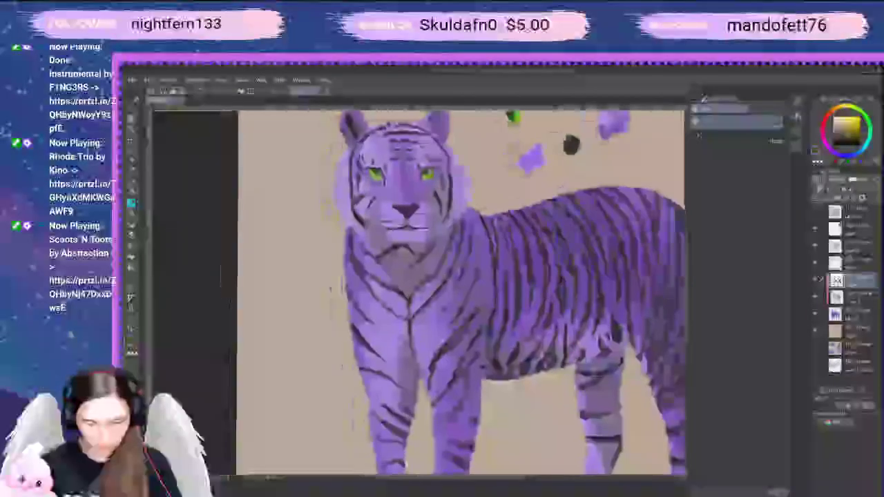
Fade the shadow on the cheeks and jaw around the muzzle with the soft eraser
scroll(415, 290, up, 5)
scroll(545, 351, up, 4)
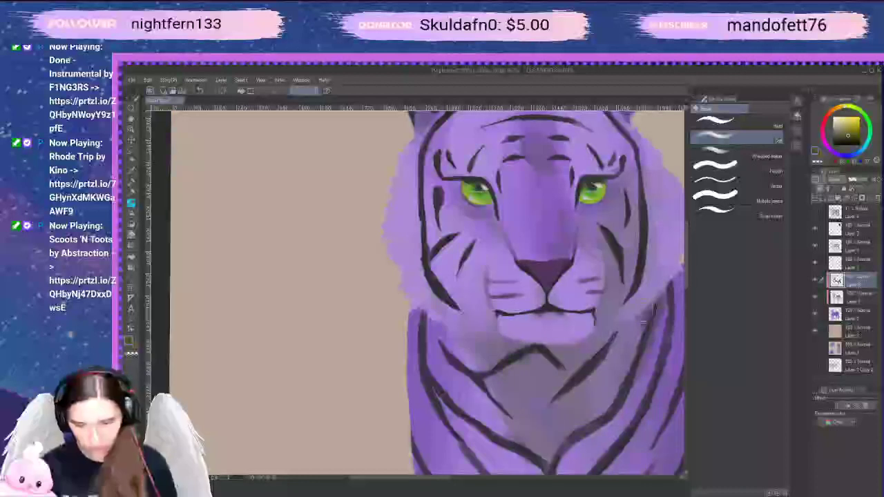
key(space)
mouse_move(626, 369)
mouse_down()
mouse_move(556, 396)
mouse_move(563, 408)
mouse_move(550, 398)
mouse_up()
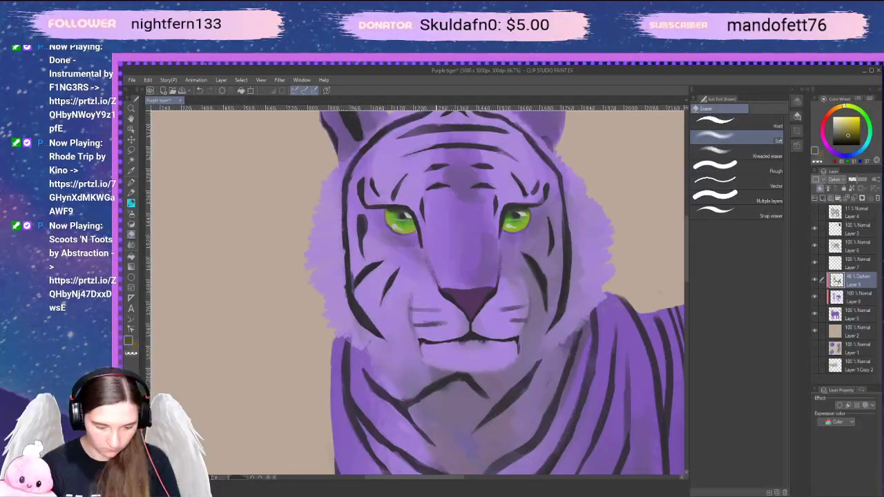
Examine the shading across the whole tiger from the head to the hind legs
scroll(565, 346, down, 5)
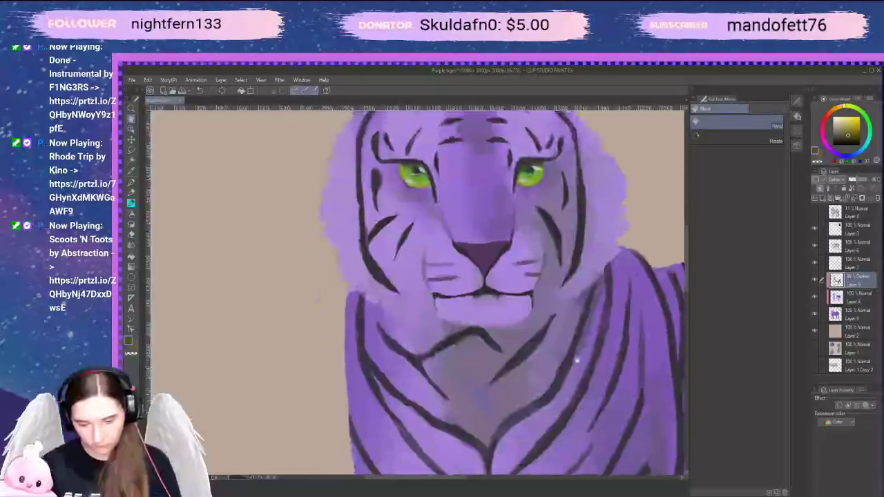
scroll(641, 323, down, 5)
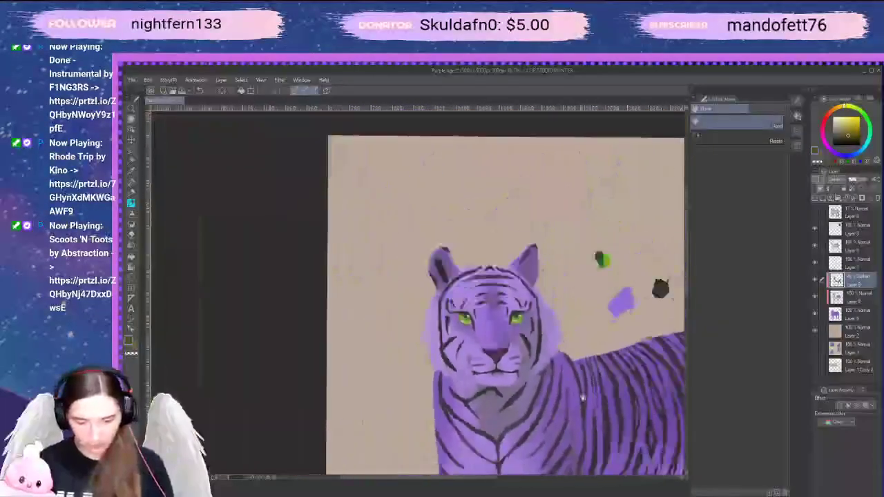
drag(577, 322, 513, 242)
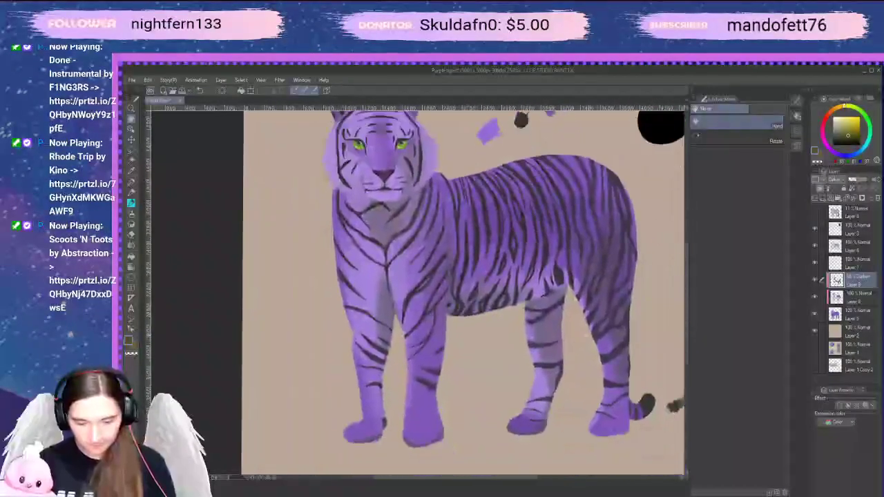
scroll(596, 361, down, 1)
scroll(596, 361, up, 1)
scroll(597, 361, down, 2)
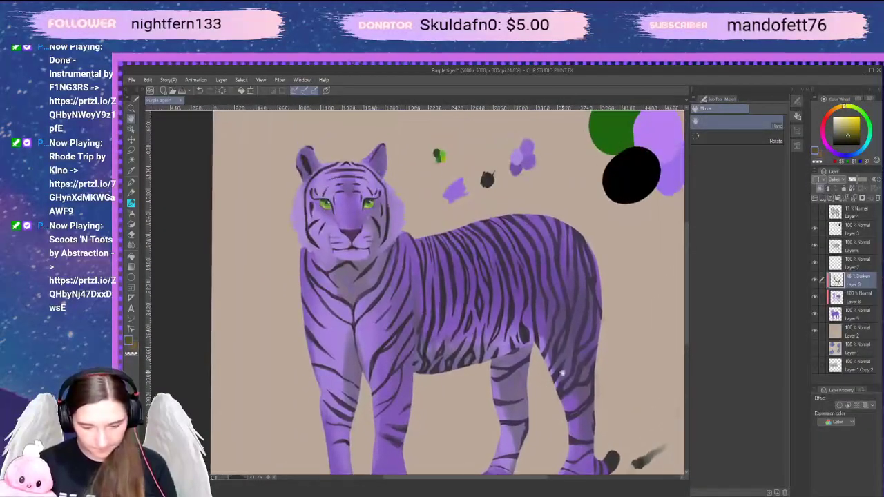
scroll(587, 362, up, 3)
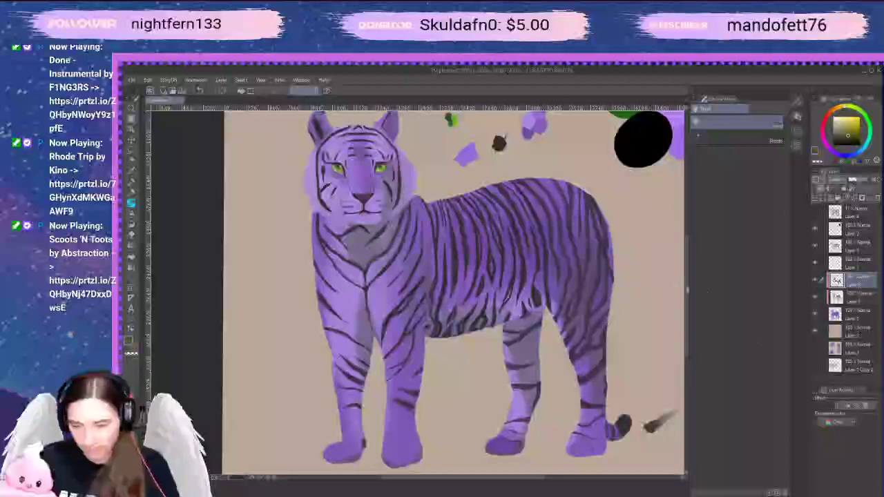
scroll(611, 299, down, 2)
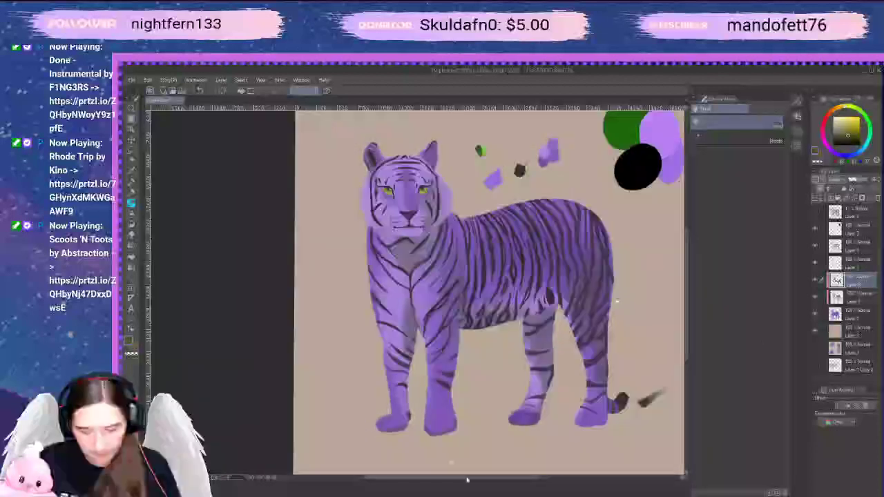
Draw dark toe lines on the larger front paw on Layer 6, using the Design pencil and the dark stripe colour
drag(468, 477, 475, 477)
scroll(685, 314, up, 2)
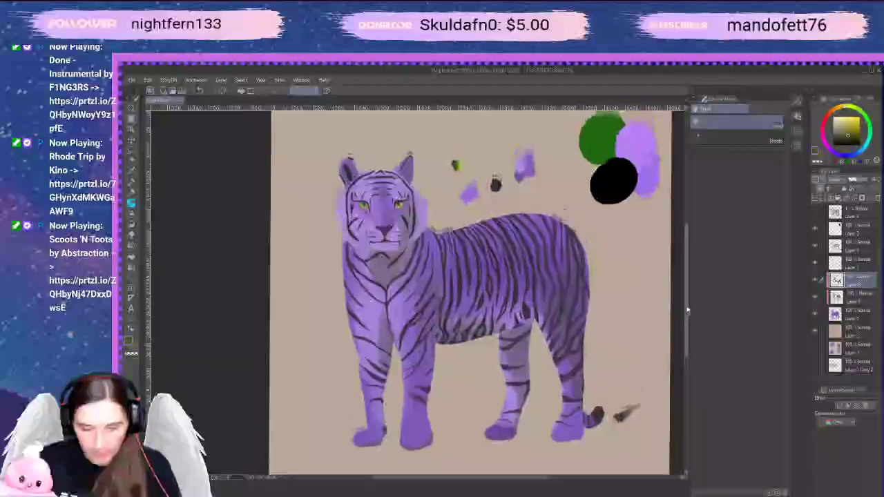
scroll(457, 435, up, 4)
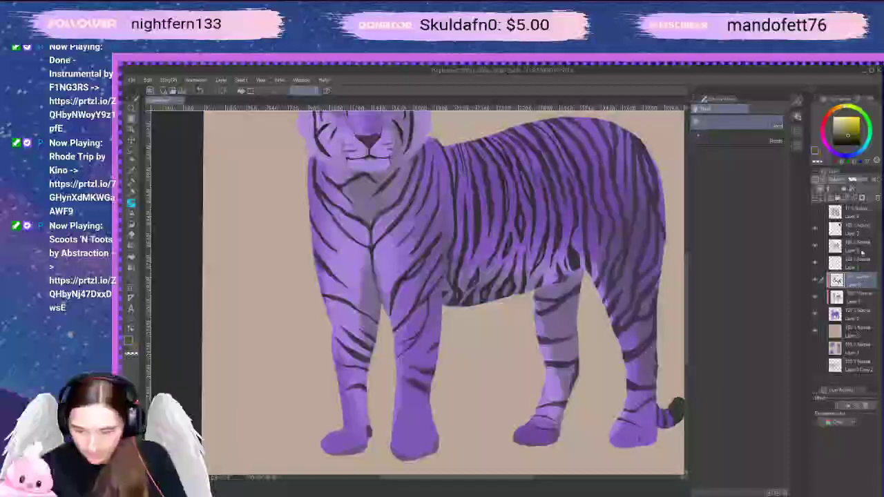
click(859, 247)
key(b)
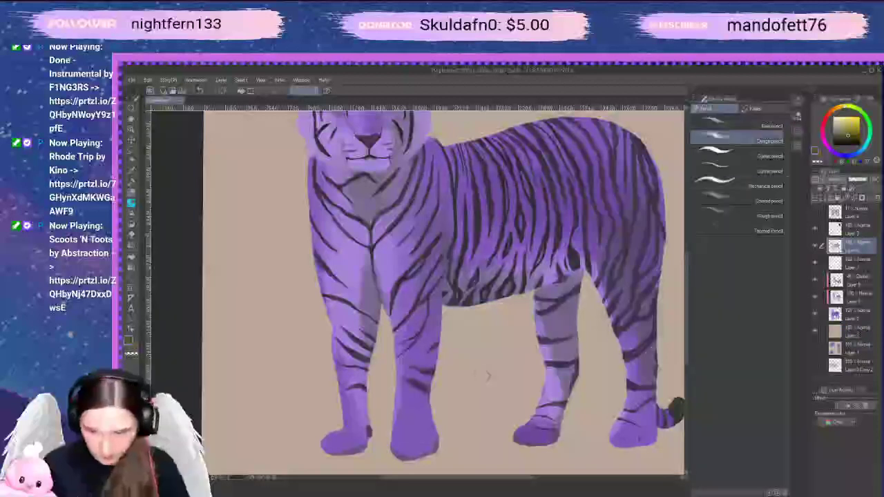
alt+click(575, 255)
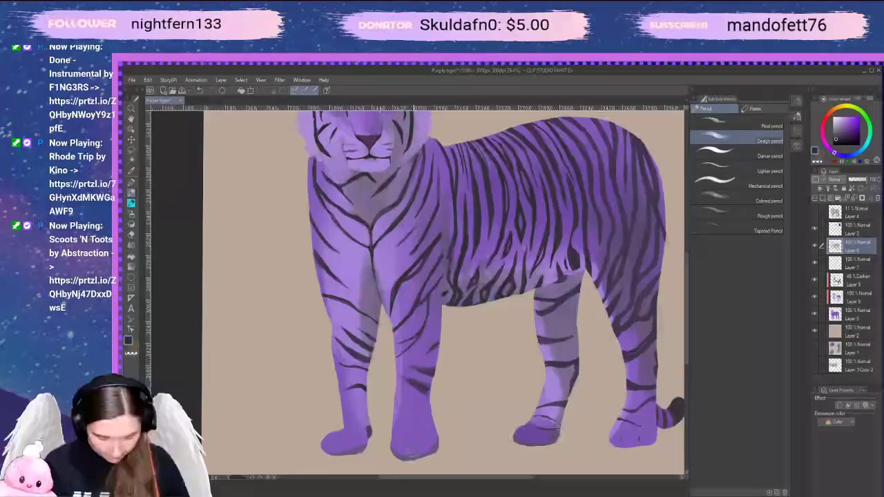
drag(430, 449, 442, 413)
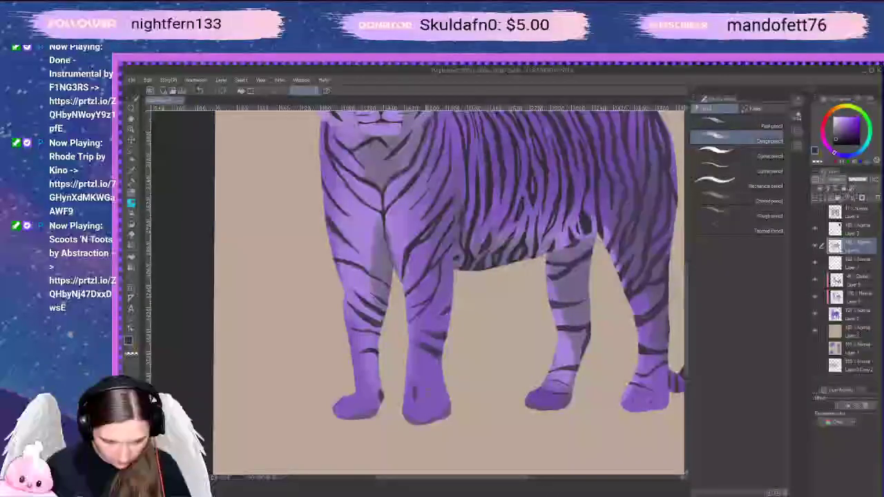
drag(429, 388, 428, 397)
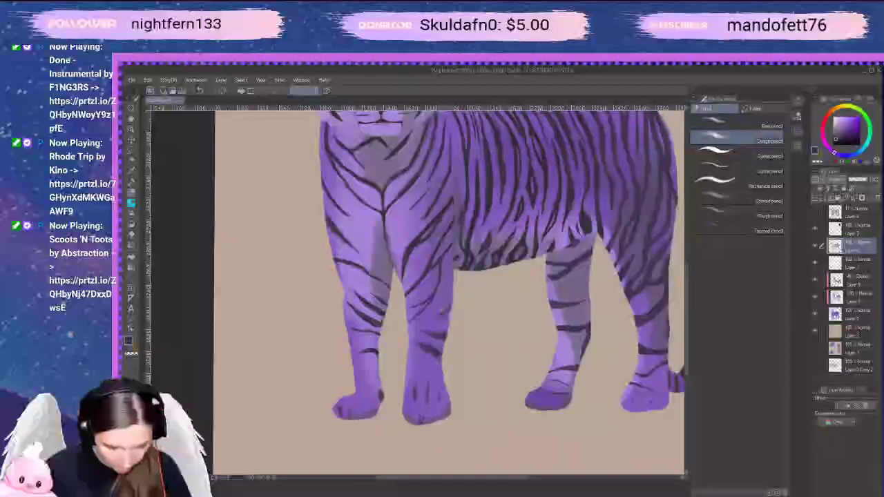
Draw dark toe lines on the smaller front paw and on the hind paw farther from the tail
key(space)
mouse_move(378, 426)
mouse_down()
mouse_move(401, 405)
mouse_move(365, 384)
mouse_up()
scroll(393, 399, up, 1)
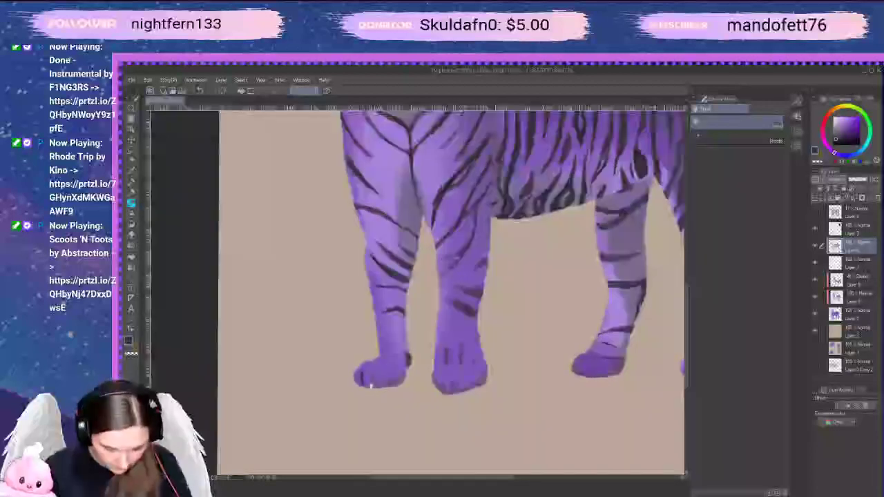
key(p)
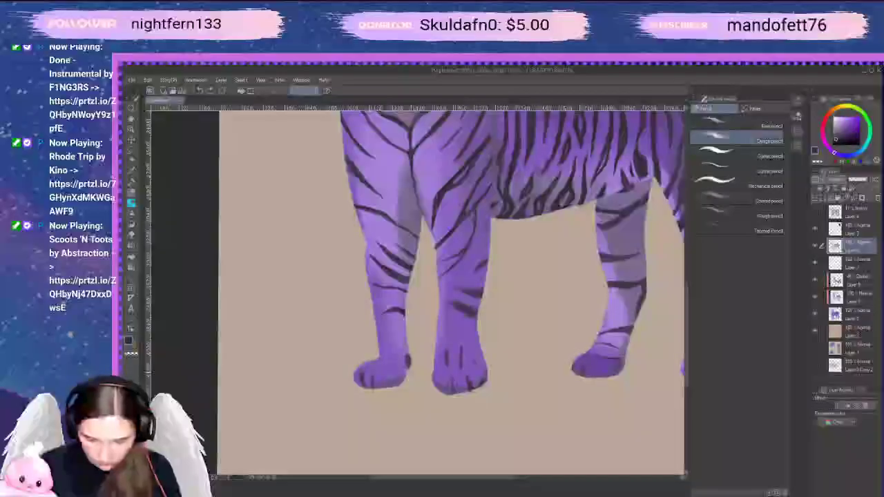
drag(588, 364, 582, 377)
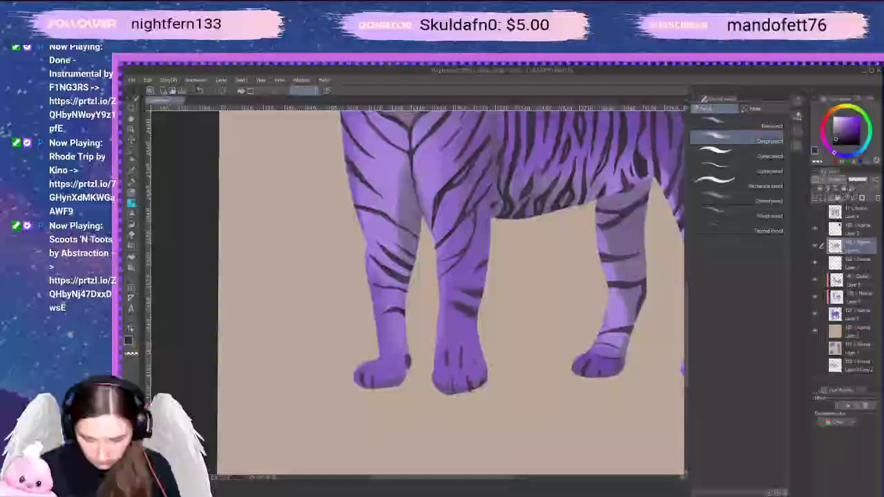
mouse_move(651, 311)
mouse_down()
mouse_move(598, 325)
mouse_move(585, 308)
mouse_up()
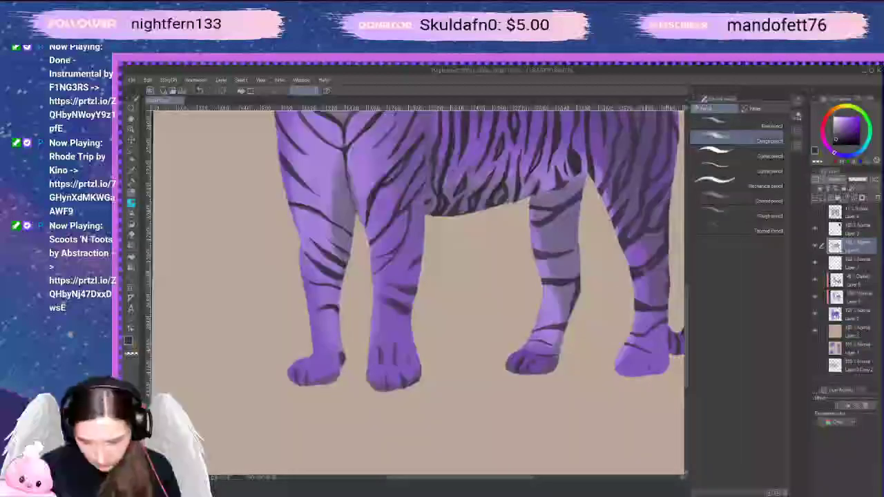
Soften the new toe lines on both front paws with the soft eraser
scroll(606, 355, right, 3)
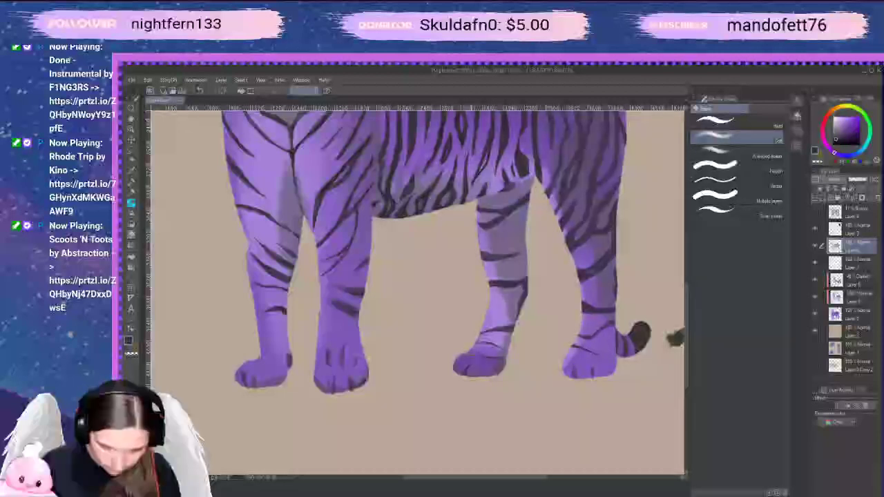
drag(387, 276, 490, 267)
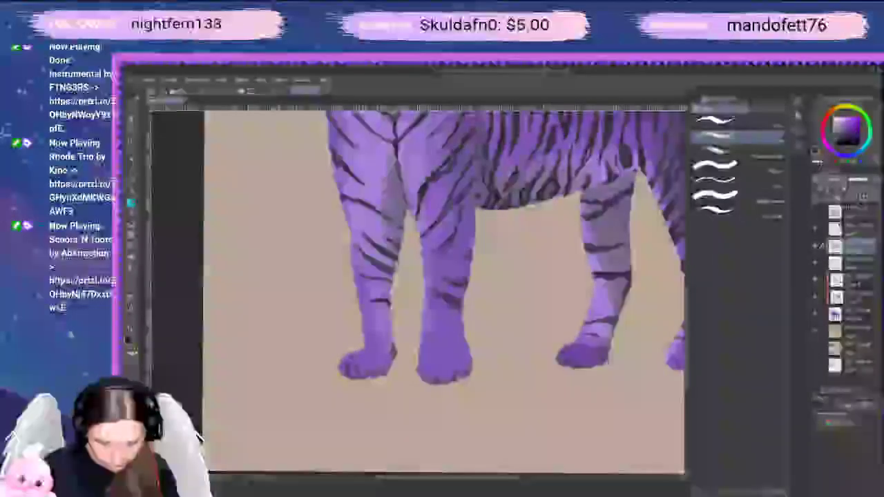
drag(452, 402, 471, 386)
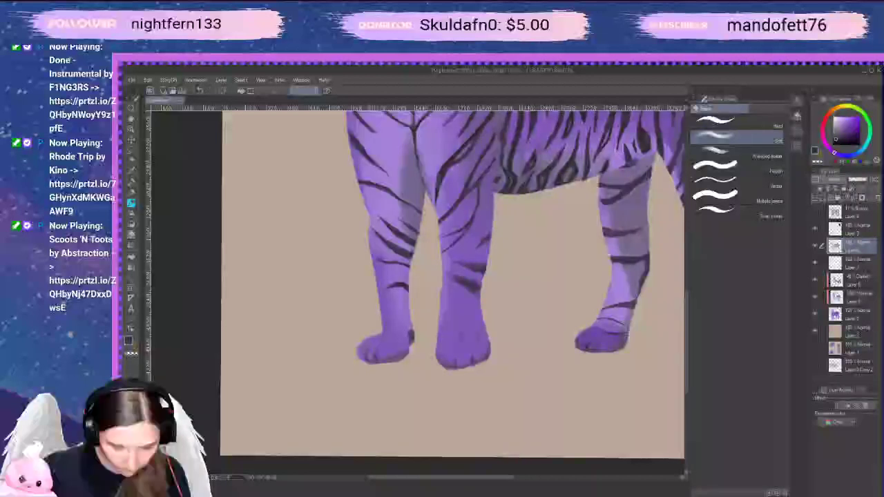
key(space)
drag(415, 277, 433, 270)
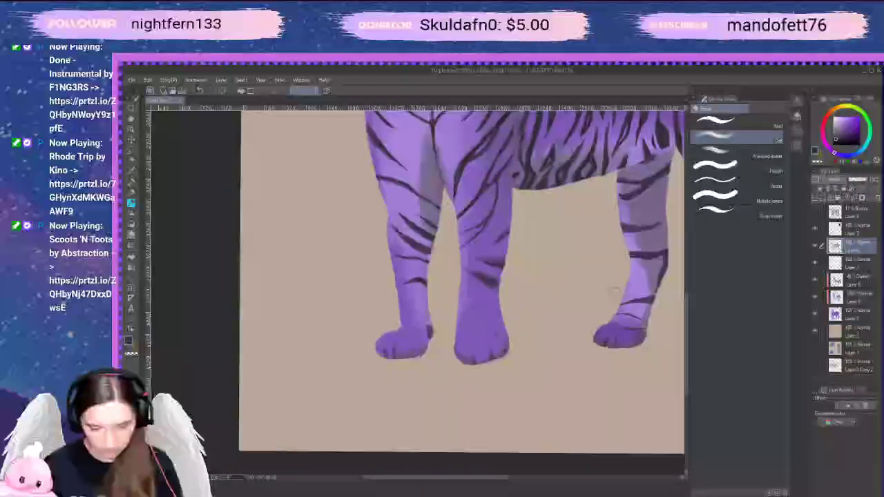
key(space)
drag(414, 276, 440, 279)
key(space)
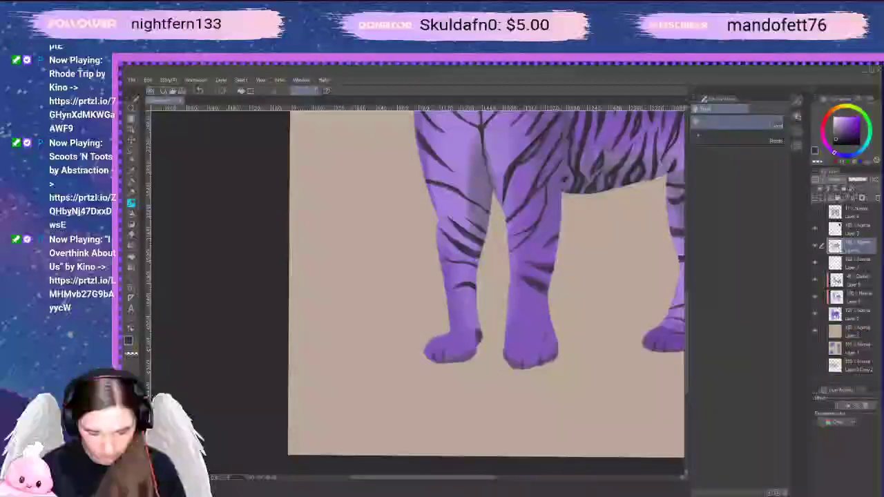
Erase the toe lines on the smaller front paw and redraw them with the Design pencil
key(e)
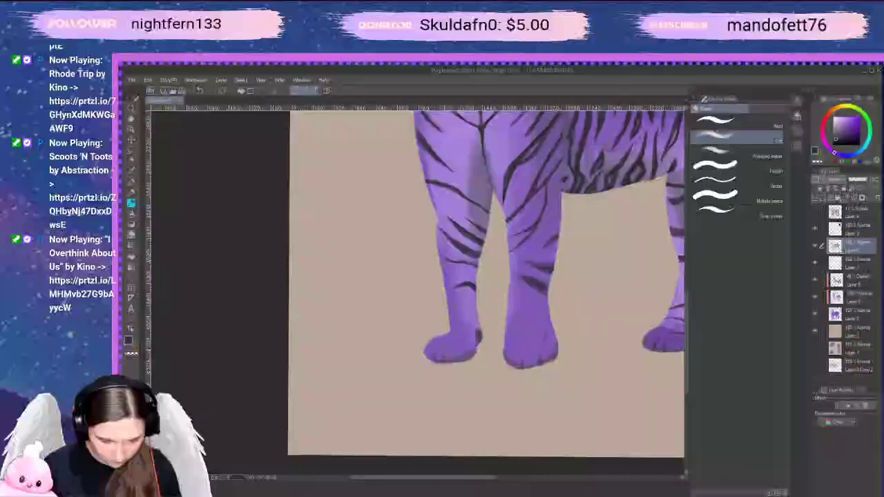
drag(443, 363, 453, 361)
key(p)
key(p)
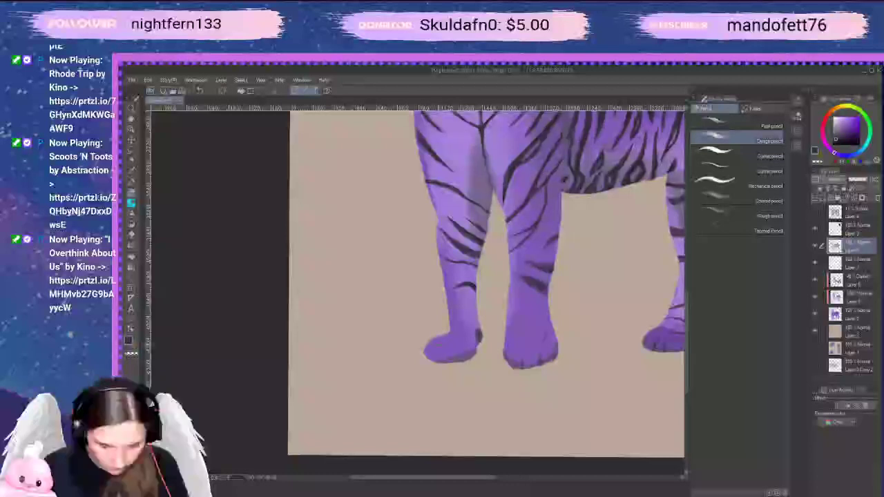
mouse_move(435, 359)
mouse_down()
mouse_move(436, 369)
mouse_move(436, 358)
mouse_move(448, 366)
mouse_move(428, 359)
mouse_up()
key(ctrl+z)
key(ctrl+z)
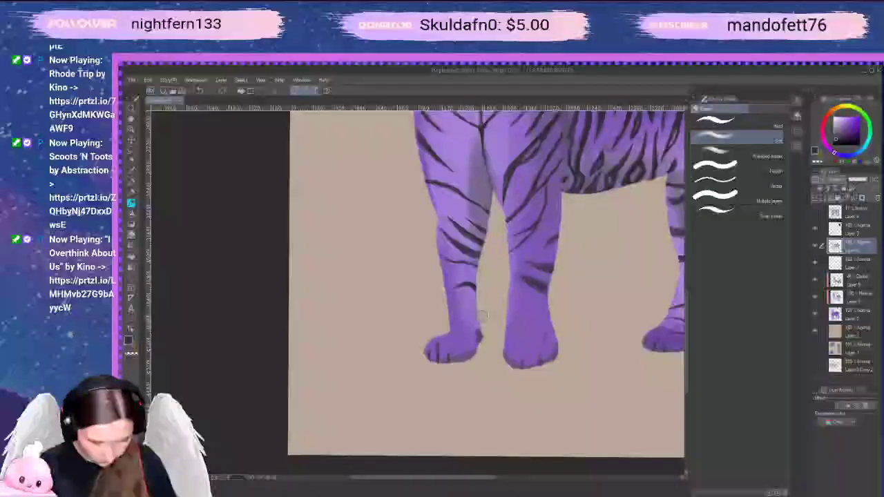
Try a line across the smaller front paw's heel and refine its toe lines with the soft eraser and Design pencil
key(p)
drag(468, 337, 477, 355)
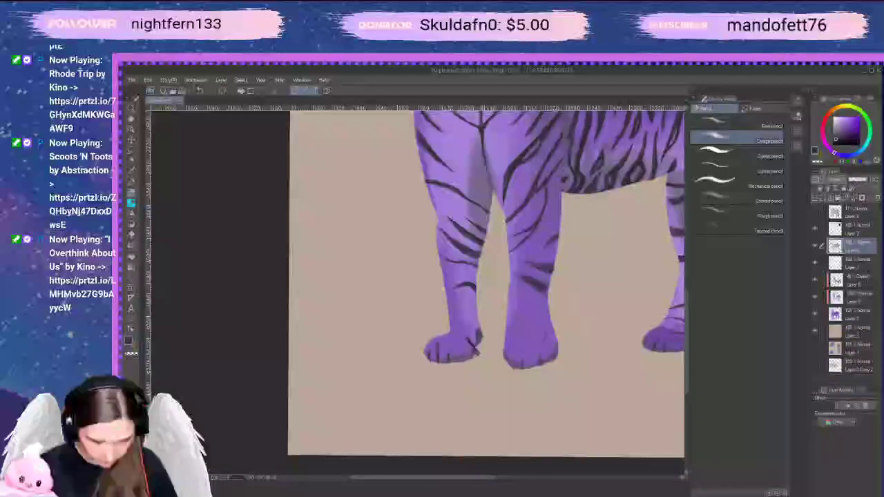
key(b)
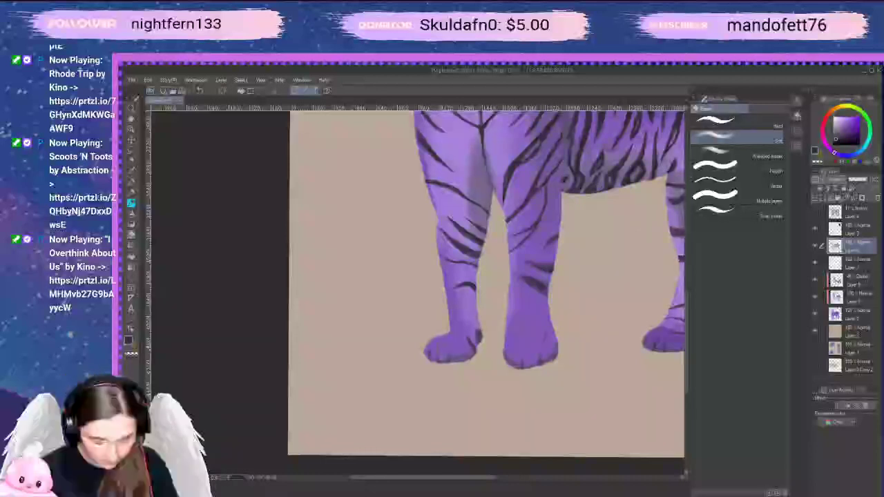
key(p)
key(p)
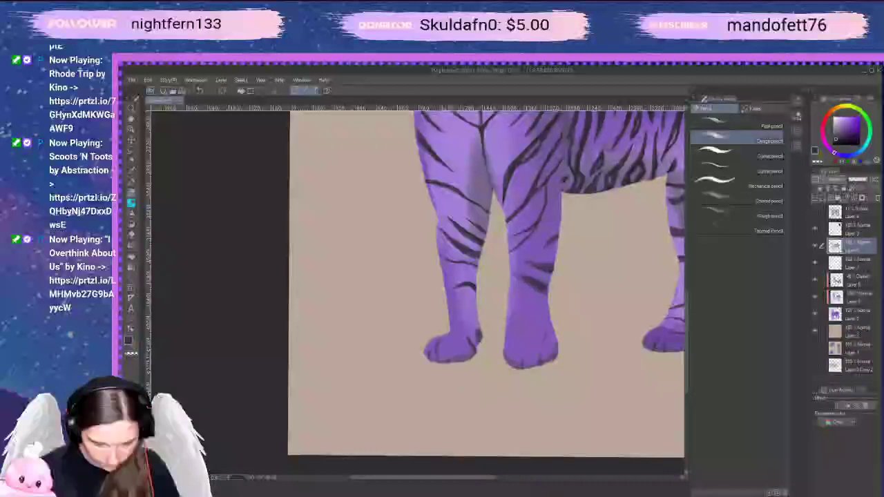
Fade the toe lines on the larger front paw and the far hind paw with the soft eraser
mouse_move(537, 327)
mouse_down()
mouse_move(469, 350)
mouse_move(472, 320)
mouse_move(439, 309)
mouse_up()
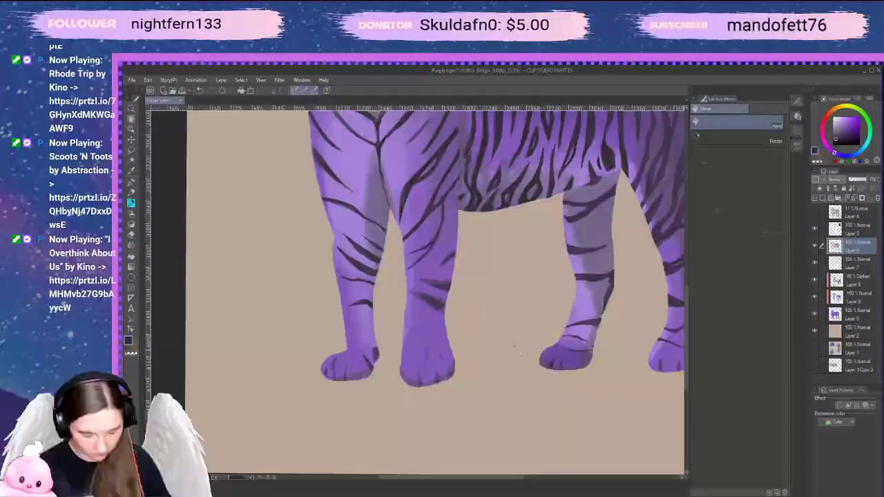
key(p)
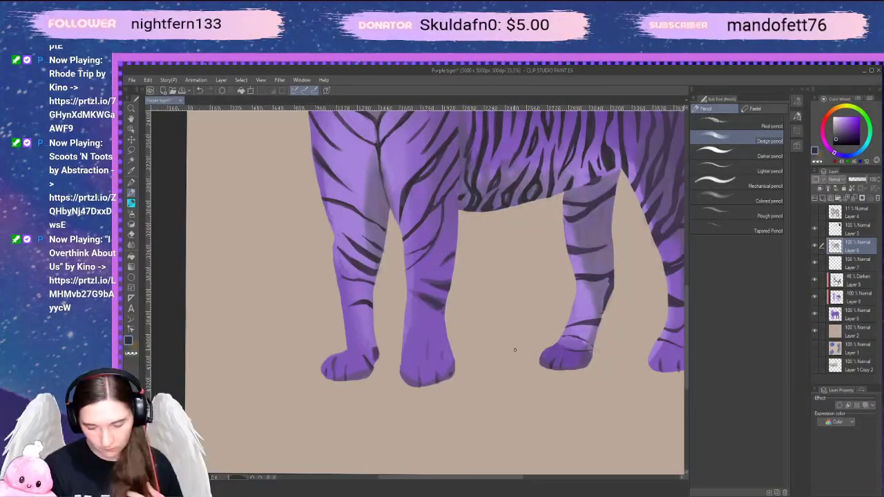
key(space)
mouse_move(541, 360)
mouse_down()
mouse_move(469, 359)
mouse_move(450, 346)
mouse_up()
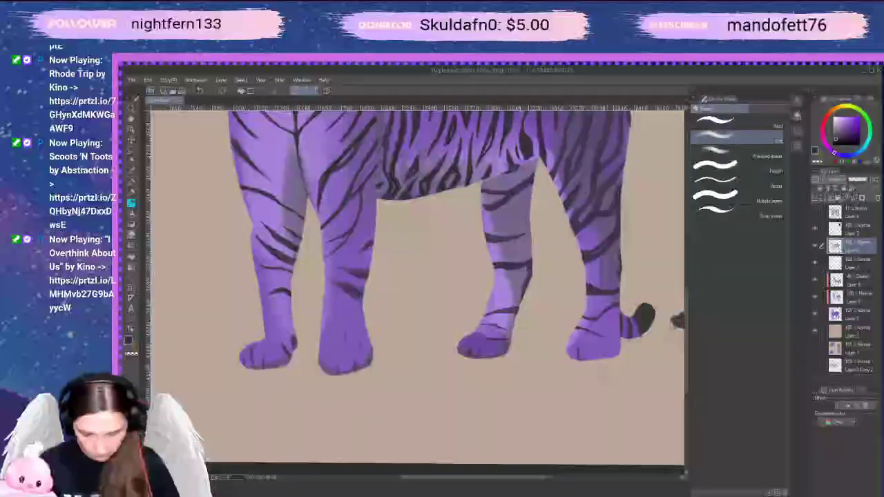
Draw dark toe lines on the hind paw beside the tail and tidy them with the soft eraser
key(p)
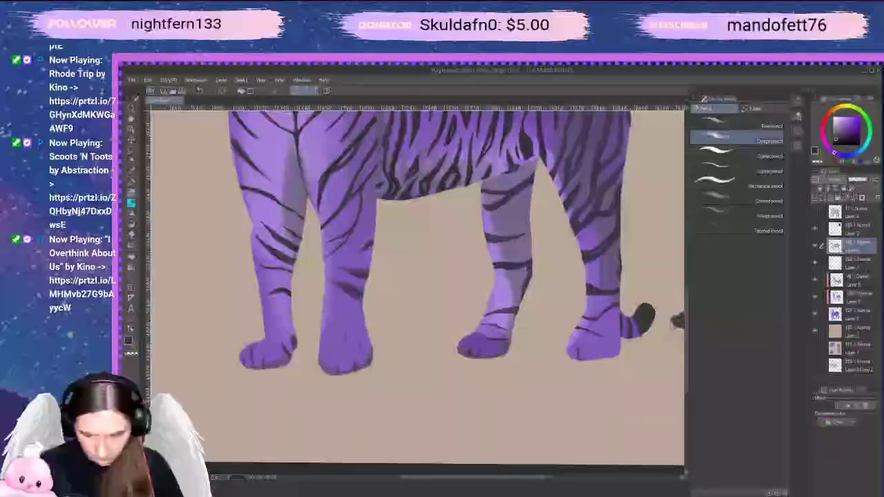
drag(597, 350, 594, 362)
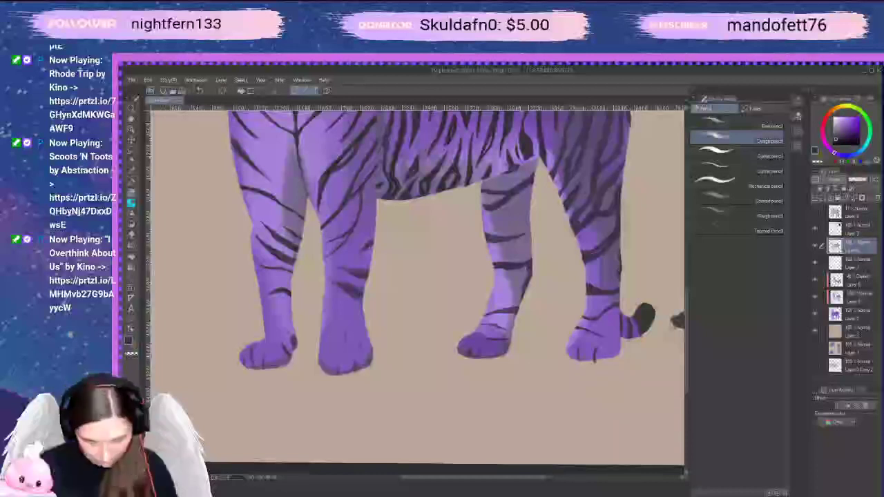
key(p)
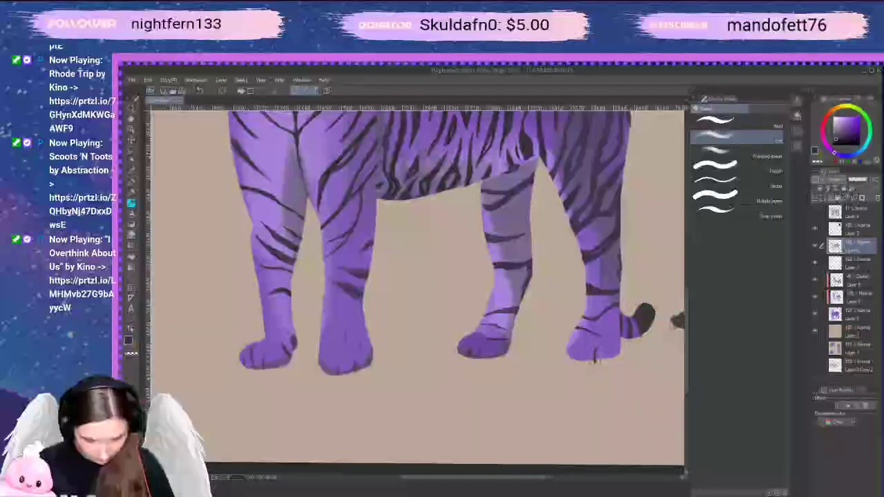
drag(581, 347, 579, 362)
key(p)
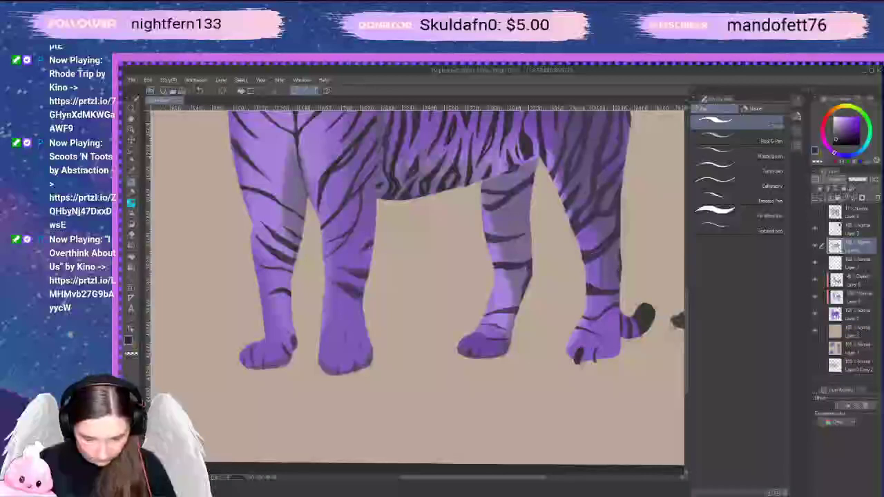
key(ctrl+z)
key(p)
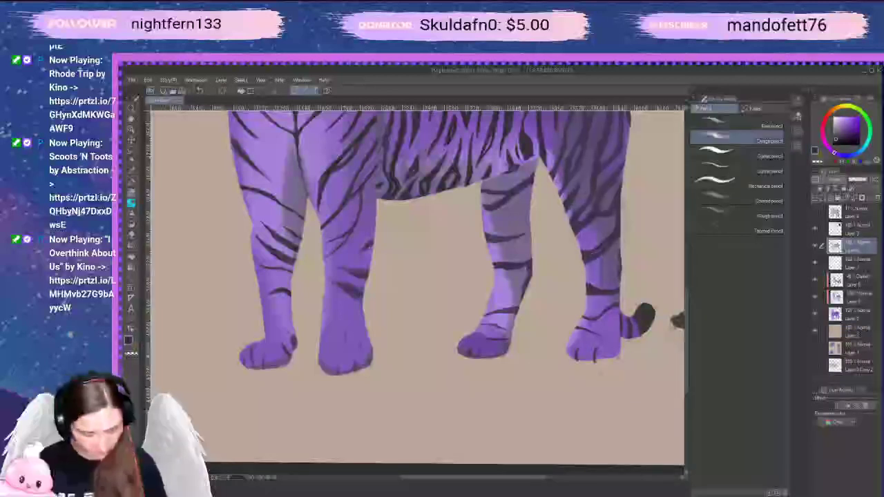
key(p)
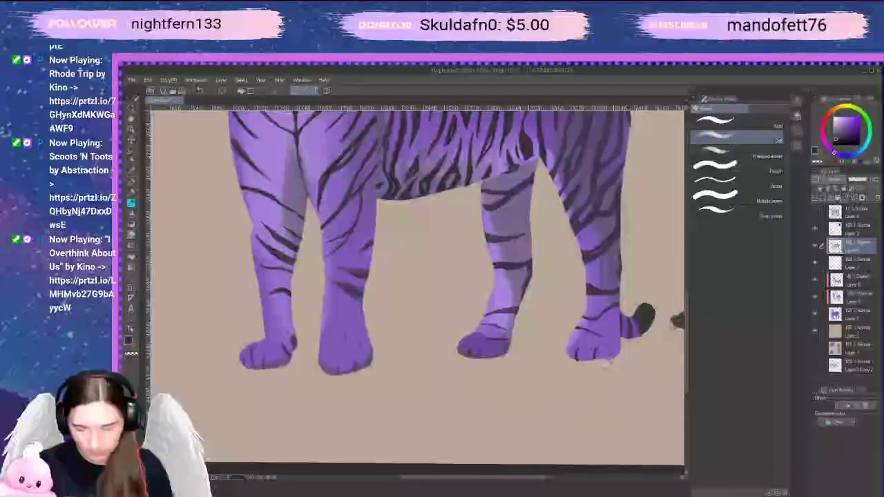
key(space)
drag(601, 371, 655, 364)
mouse_move(625, 399)
mouse_down()
mouse_move(579, 393)
mouse_move(598, 404)
mouse_up()
key(space)
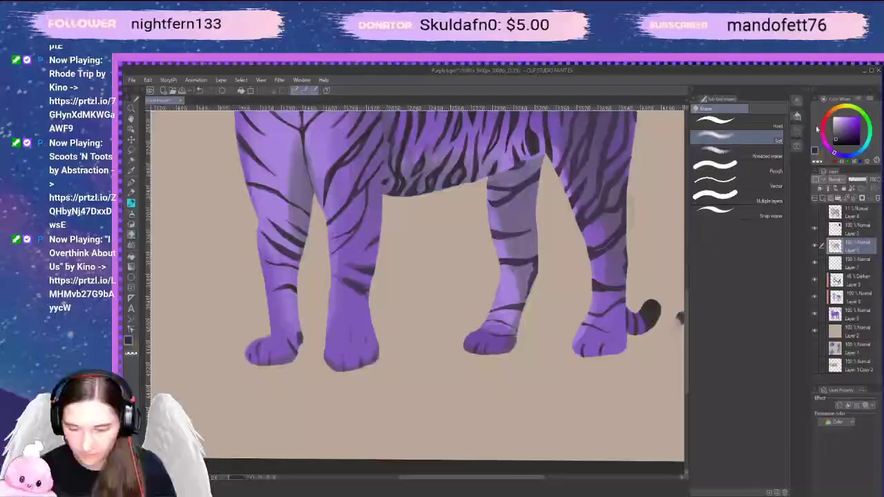
Choose the Grass A vegetation brush from the decoration brushes and test a stroke on the ground beside the hind paw
key(b)
key(b)
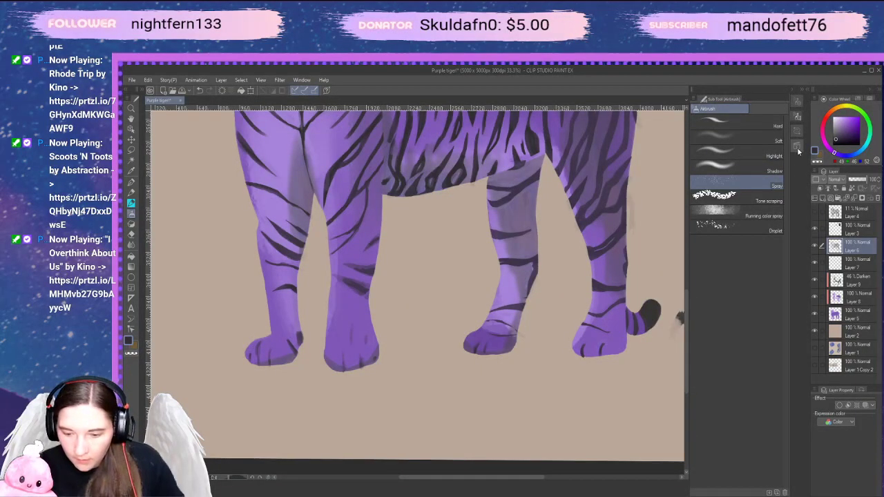
key(b)
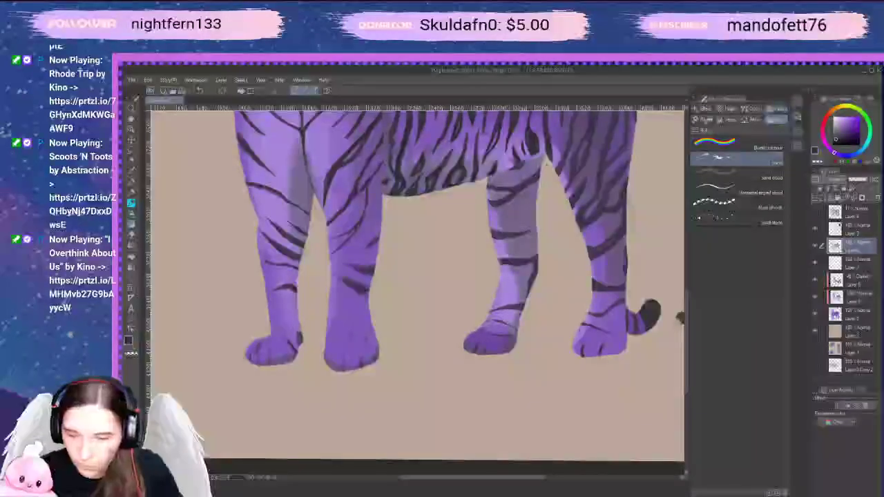
key(b)
click(702, 109)
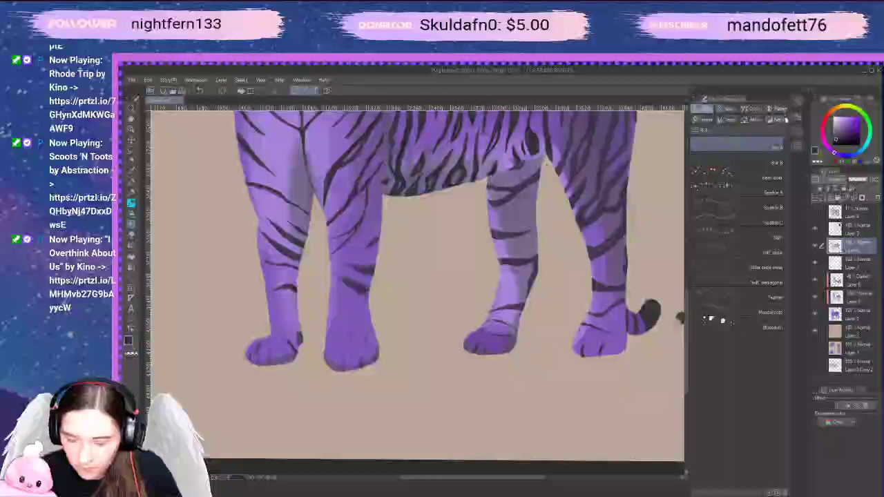
click(721, 117)
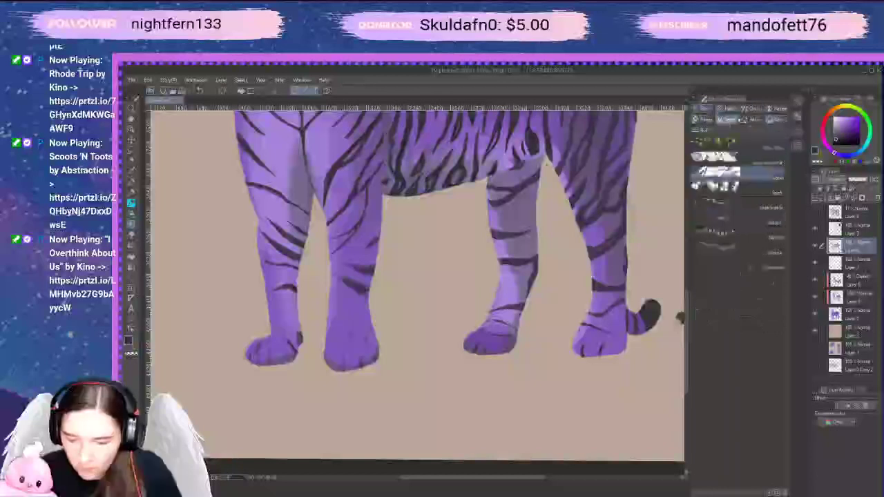
click(769, 219)
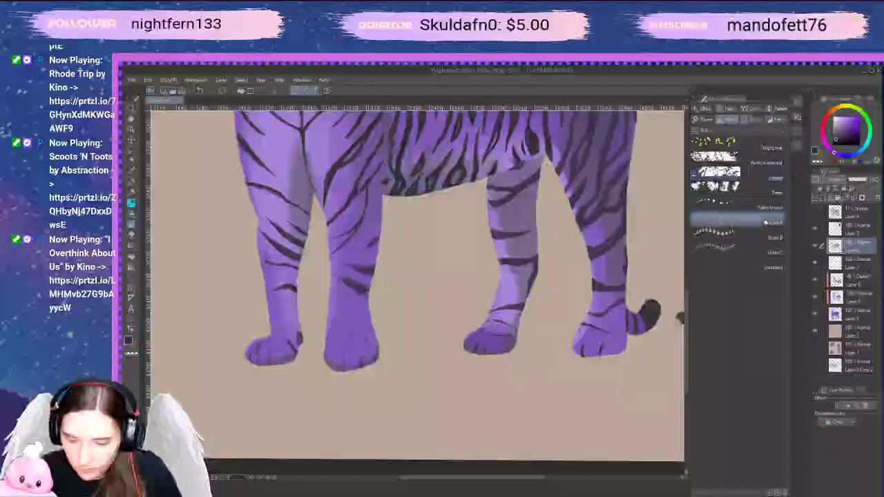
click(641, 362)
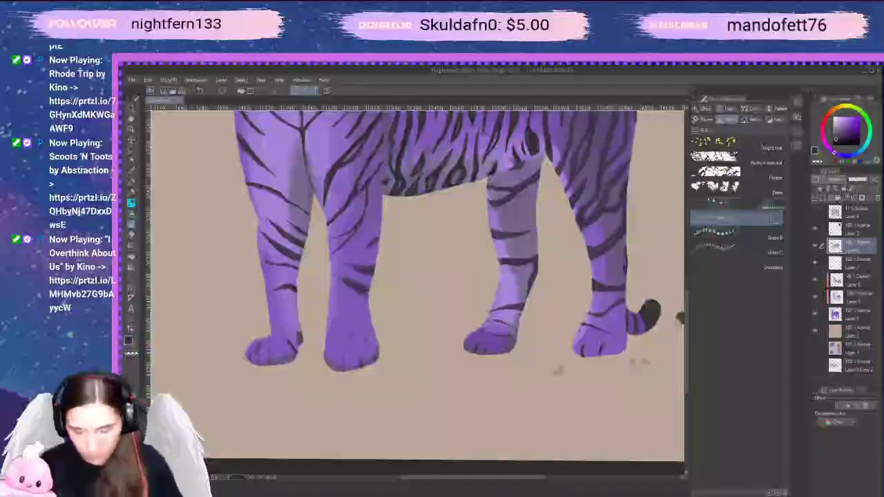
mouse_move(558, 371)
mouse_down()
mouse_move(649, 361)
mouse_move(587, 413)
mouse_up()
key(ctrl+z)
Sample the yellow-green from the small palette dab above the tiger and return to the Grass A brush
scroll(637, 356, down, 4)
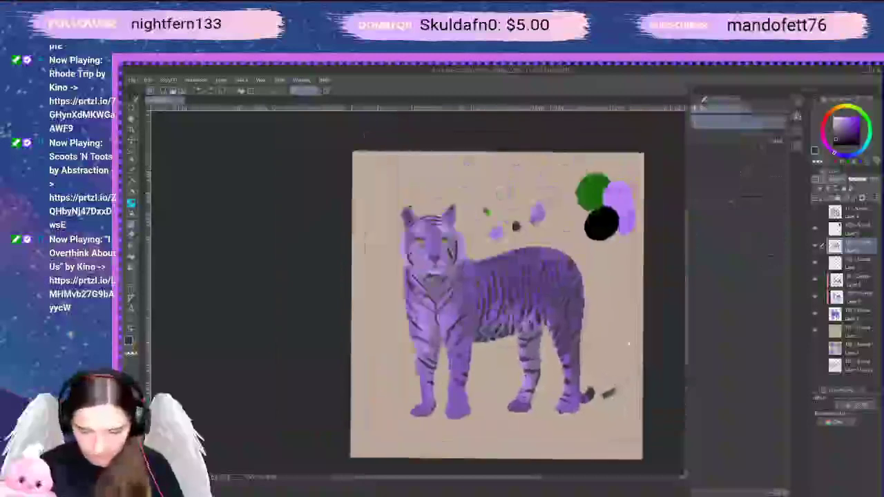
alt+click(486, 211)
alt+click(488, 213)
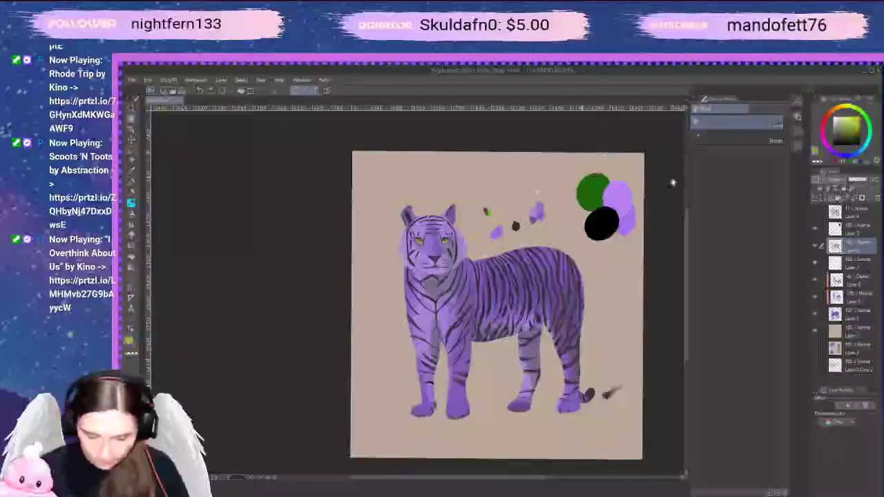
drag(672, 183, 650, 185)
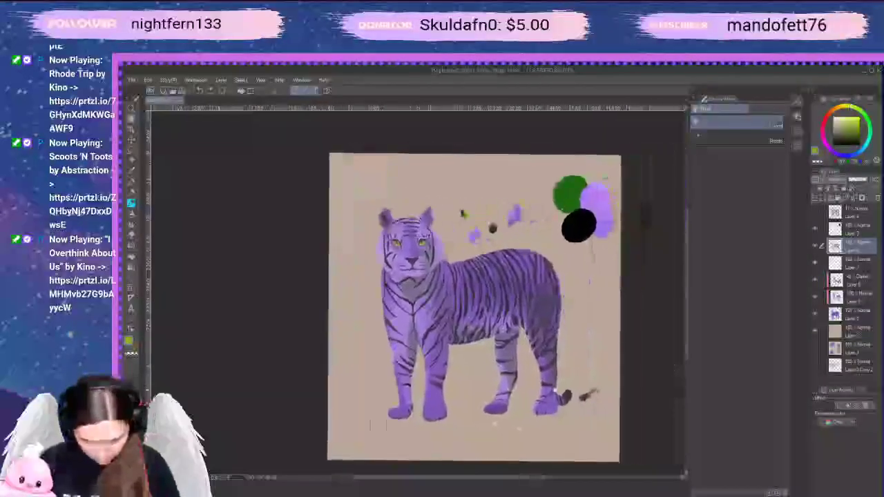
key(e)
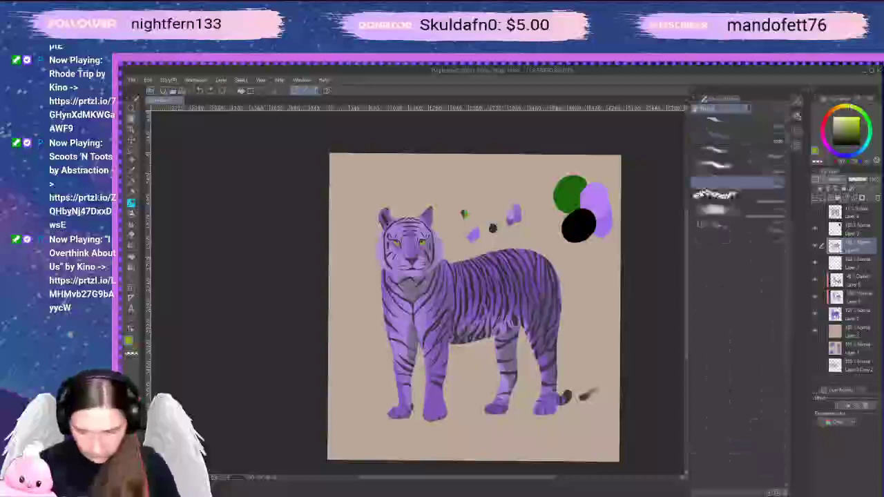
key(b)
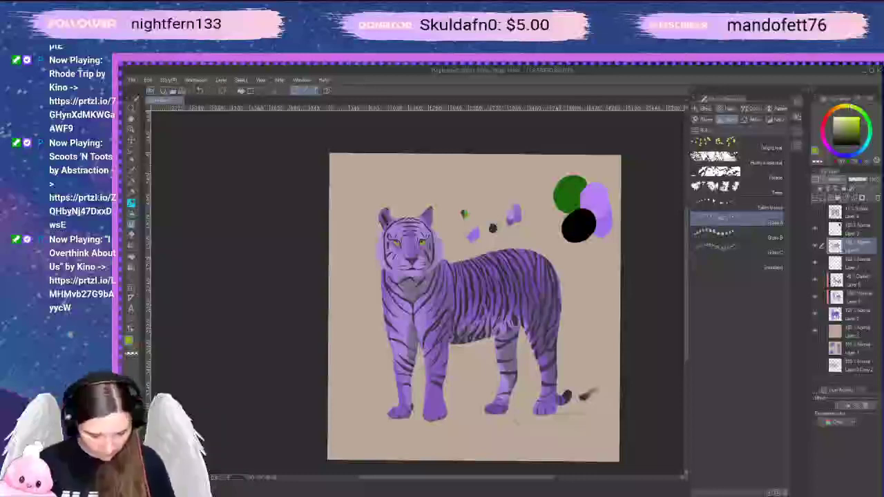
Paint an olive grass band with the Grass A brush along the ground under all four paws
mouse_move(506, 436)
mouse_down()
mouse_move(545, 412)
mouse_move(590, 413)
mouse_move(452, 445)
mouse_up()
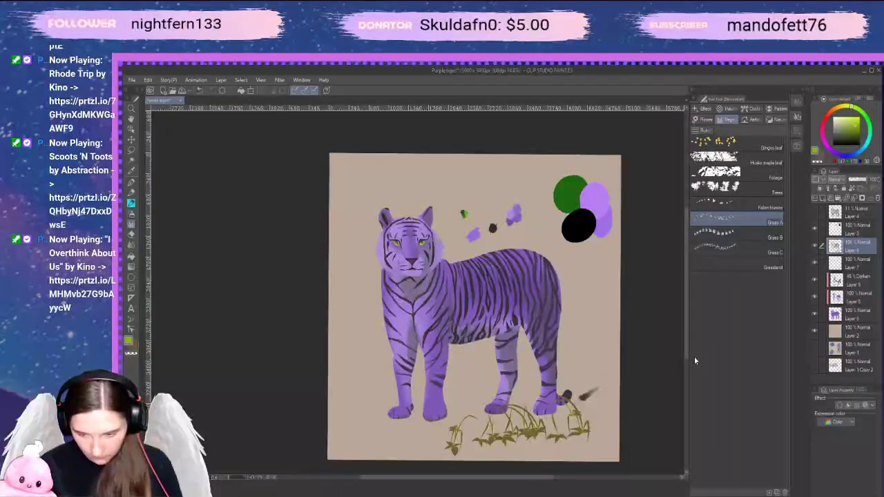
mouse_move(483, 398)
mouse_down()
mouse_move(456, 424)
mouse_move(442, 400)
mouse_up()
mouse_move(428, 442)
mouse_down()
mouse_move(375, 424)
mouse_move(360, 439)
mouse_up()
drag(409, 423, 395, 440)
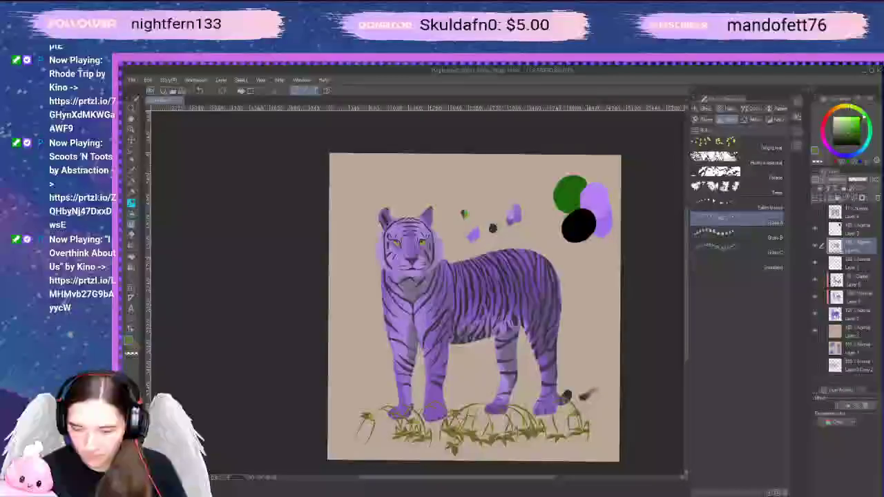
mouse_move(351, 433)
mouse_down()
mouse_move(573, 424)
mouse_move(359, 424)
mouse_move(581, 419)
mouse_up()
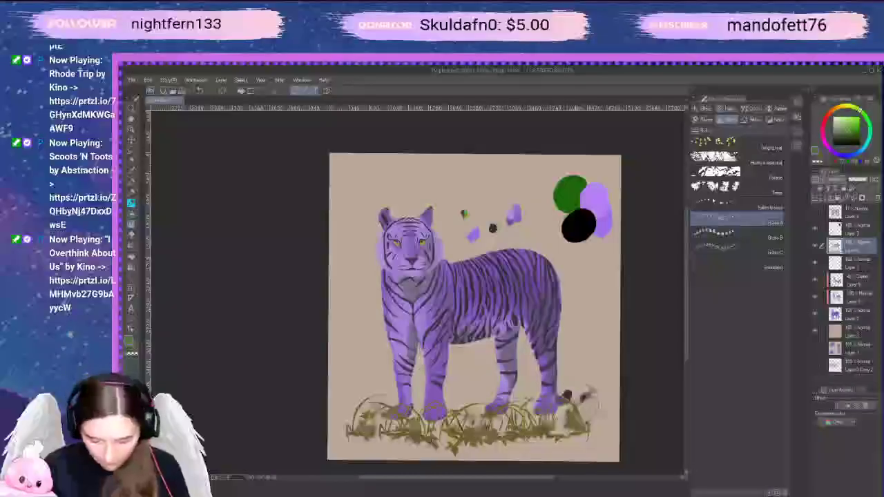
key(ctrl+z)
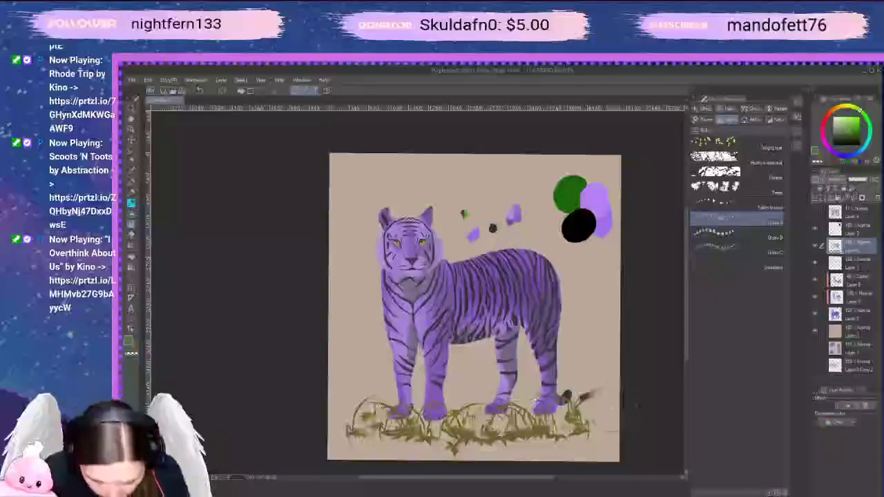
drag(422, 426, 580, 407)
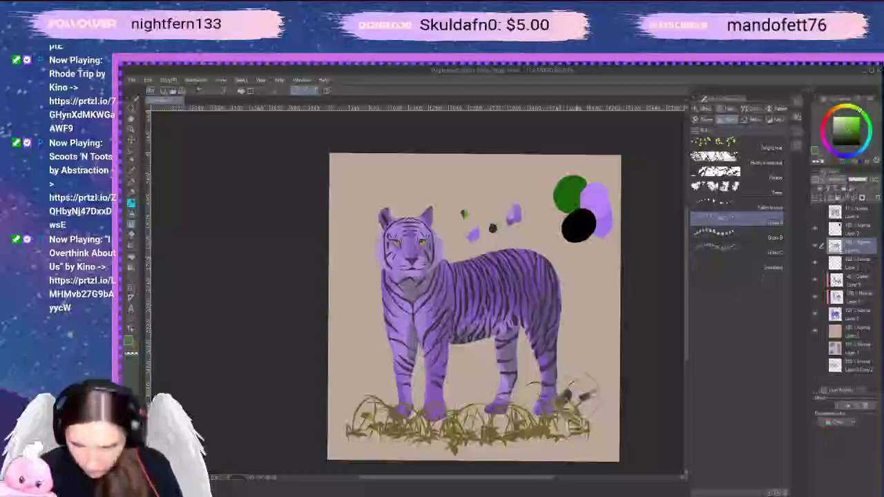
Adjust the grass colours and layer brighter green Grass A strokes over the olive band beneath the tiger
click(820, 155)
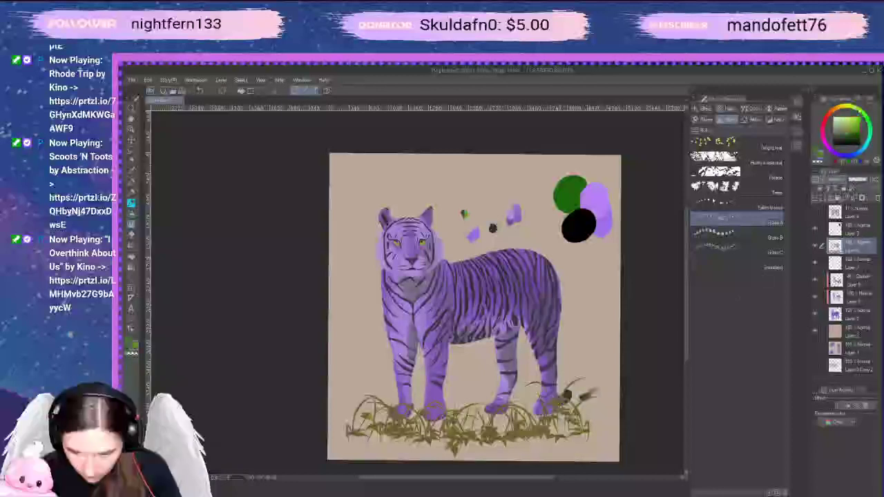
click(854, 108)
drag(355, 431, 587, 426)
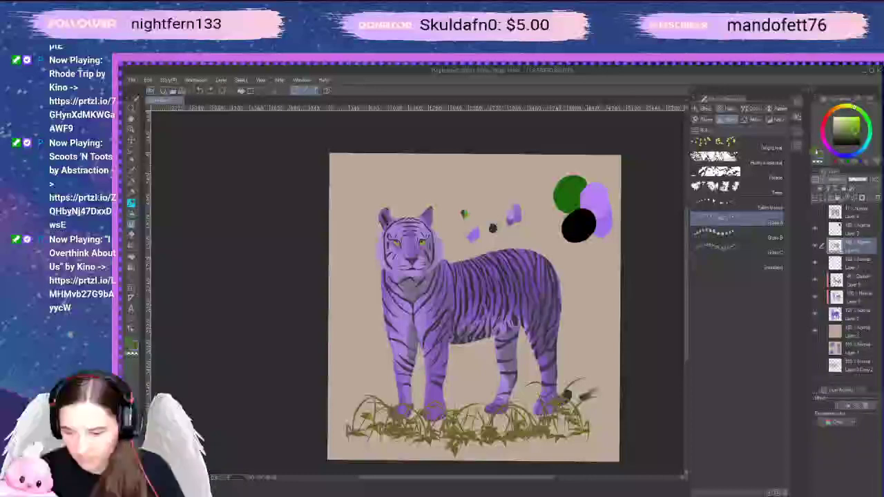
click(858, 109)
drag(355, 427, 579, 421)
drag(472, 428, 483, 411)
drag(555, 430, 572, 414)
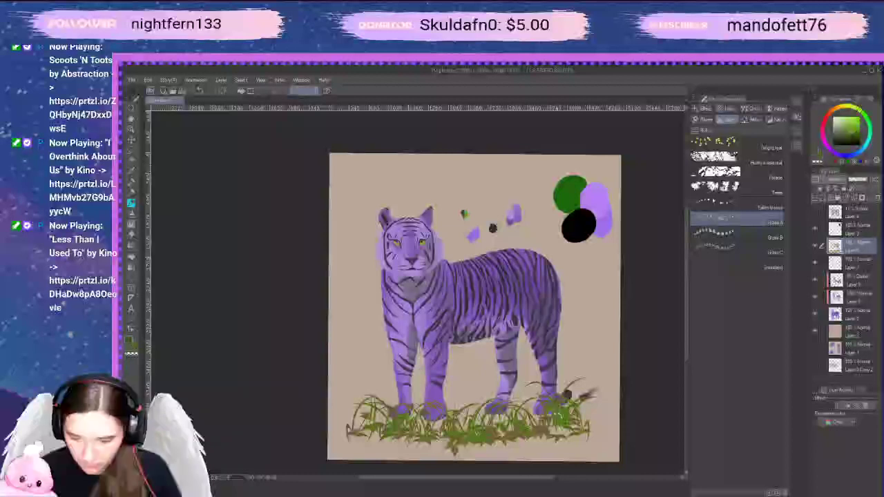
click(820, 154)
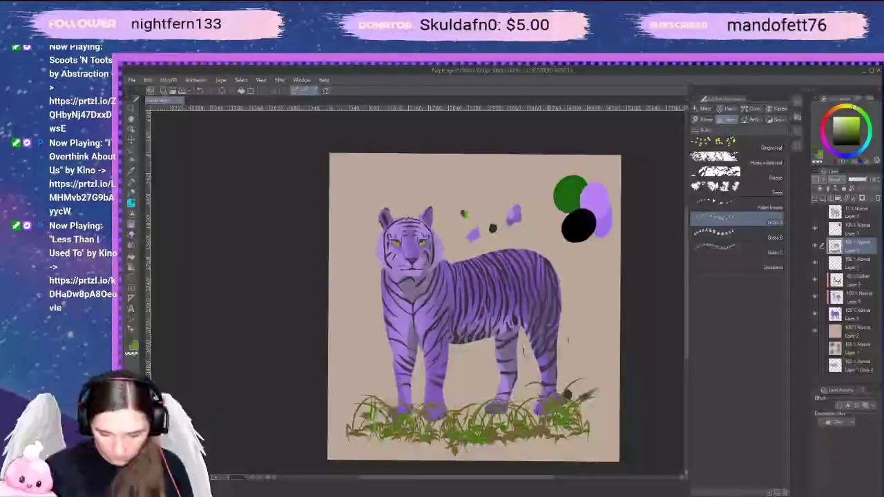
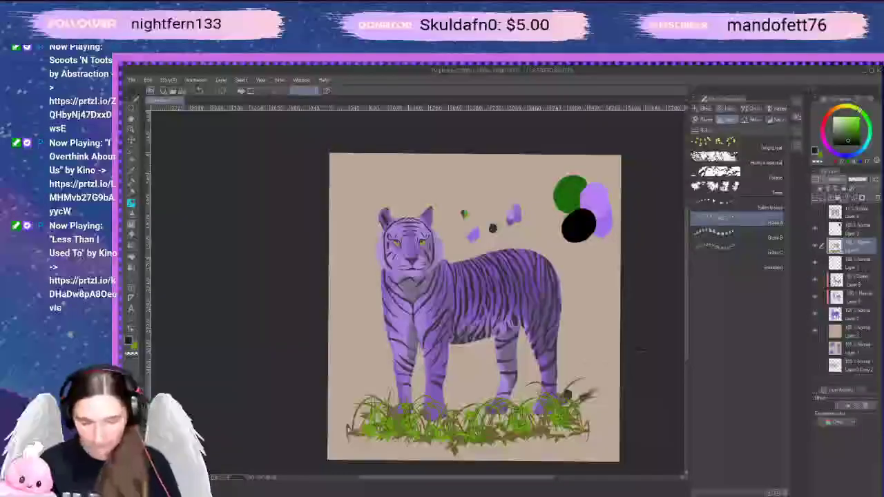
Undo the layered grass strokes painted beneath the tiger
key(ctrl+z)
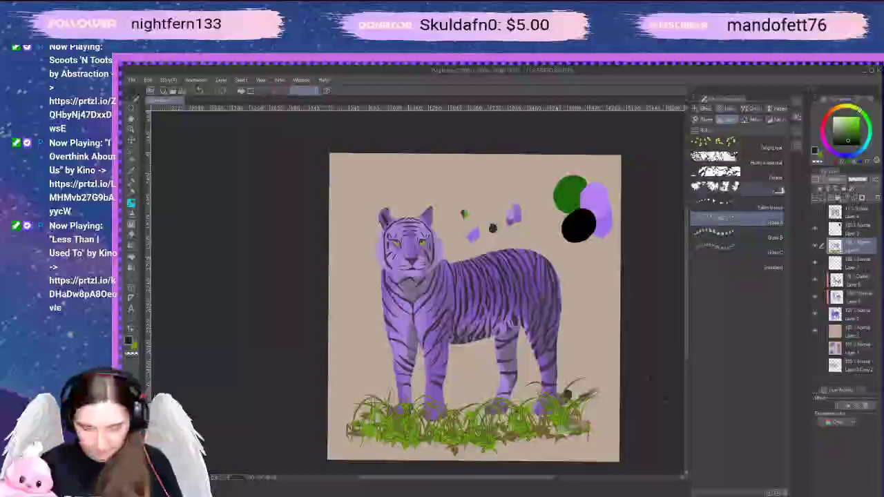
click(735, 202)
key(ctrl+z)
key(ctrl+z)
key(ctrl+z)
key(ctrl+z)
key(ctrl+z)
key(ctrl+z)
key(ctrl+z)
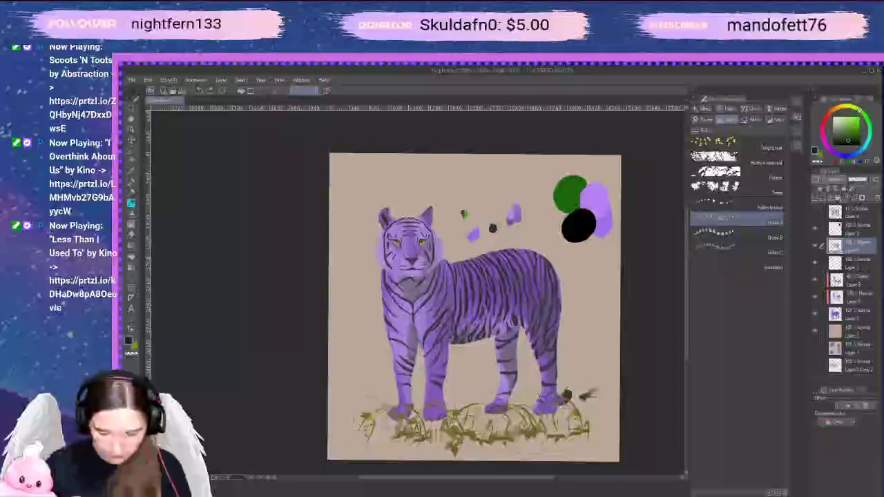
key(ctrl+z)
key(ctrl+z)
key(ctrl+z)
key(ctrl+z)
key(ctrl+z)
key(ctrl+z)
key(ctrl+z)
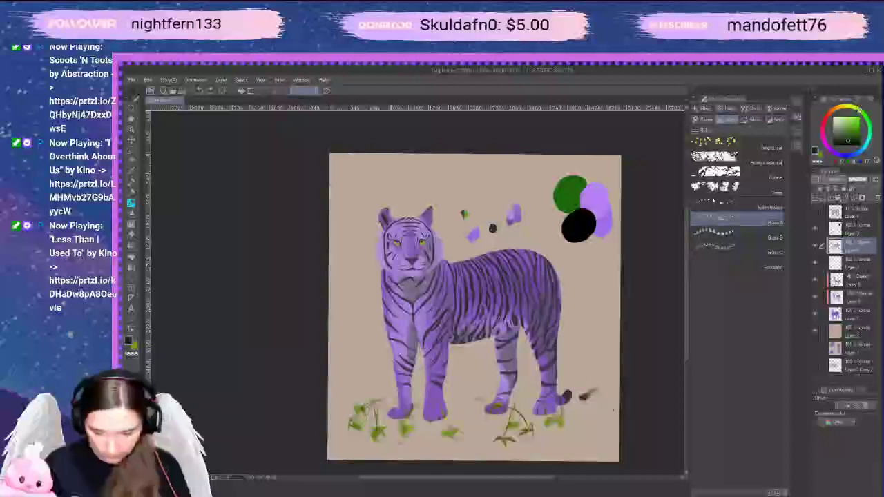
Leave sparse green Grass A sprigs around the paws and try one long Grass B stroke across the ground
key(ctrl+y)
key(ctrl+y)
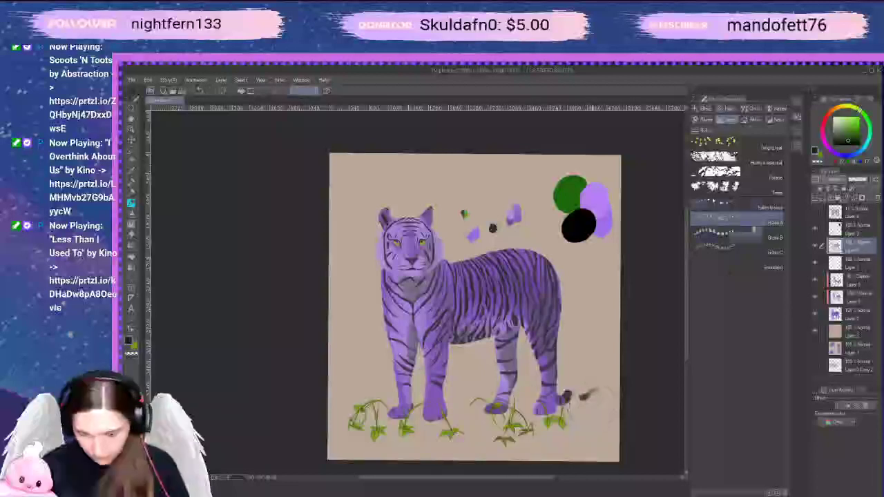
click(735, 233)
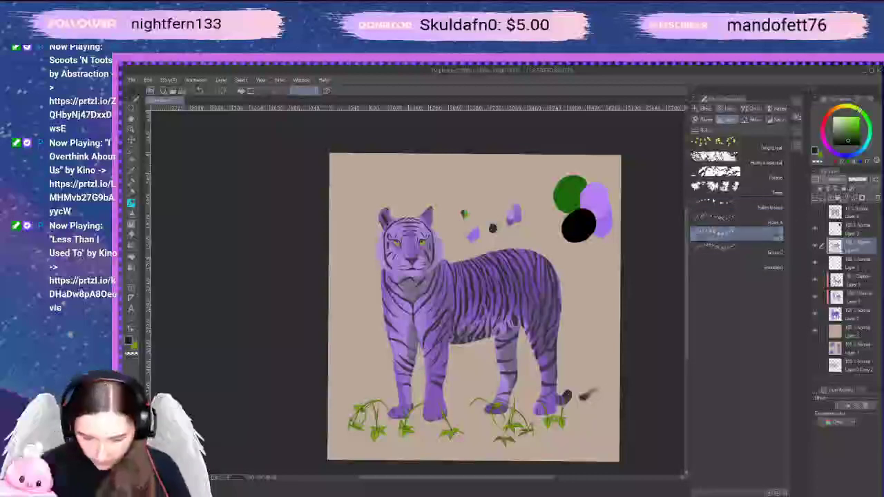
drag(566, 418, 364, 435)
key(ctrl+z)
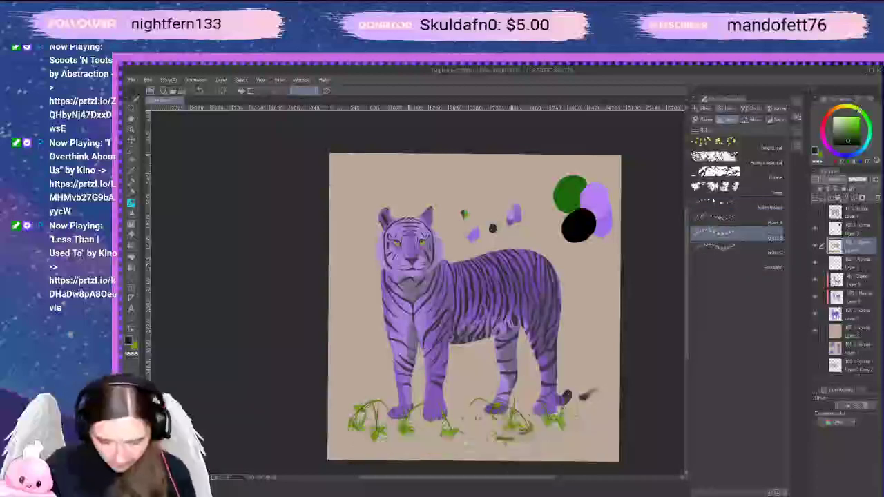
Add green Grass B tufts around the front and hind paws, filling in between the sparse sprigs
click(511, 429)
click(416, 415)
click(417, 413)
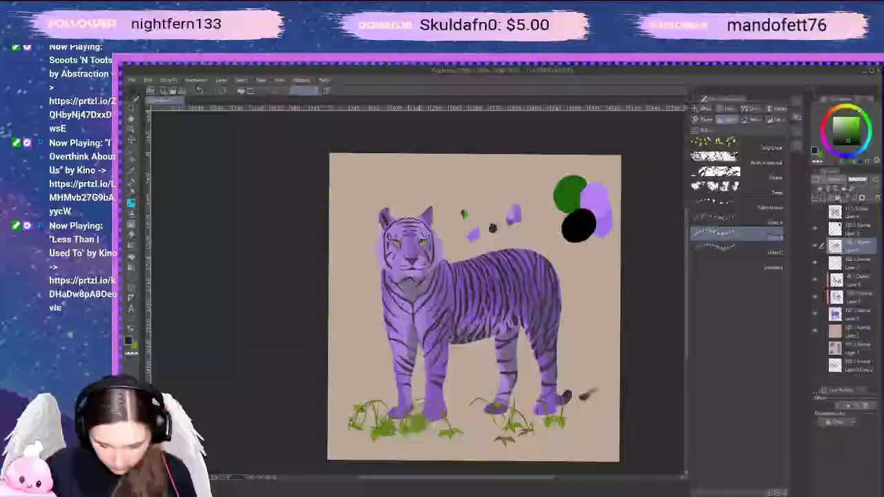
drag(416, 424, 444, 430)
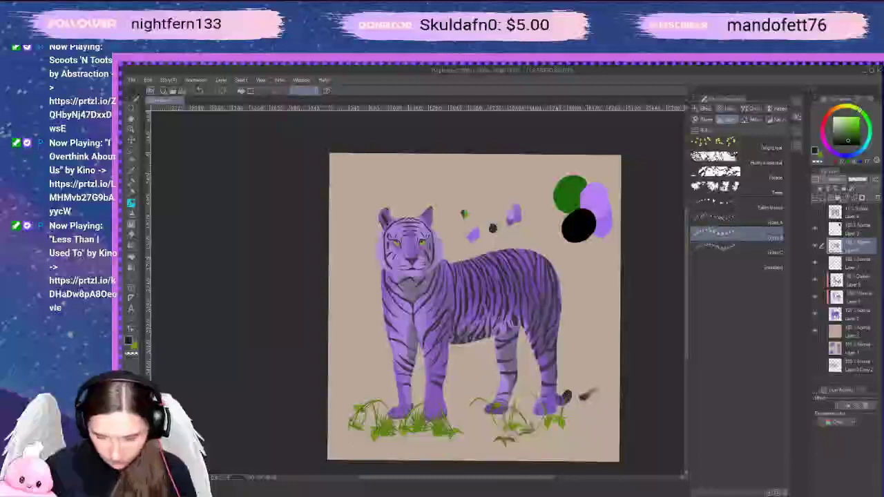
click(487, 420)
click(509, 420)
click(542, 420)
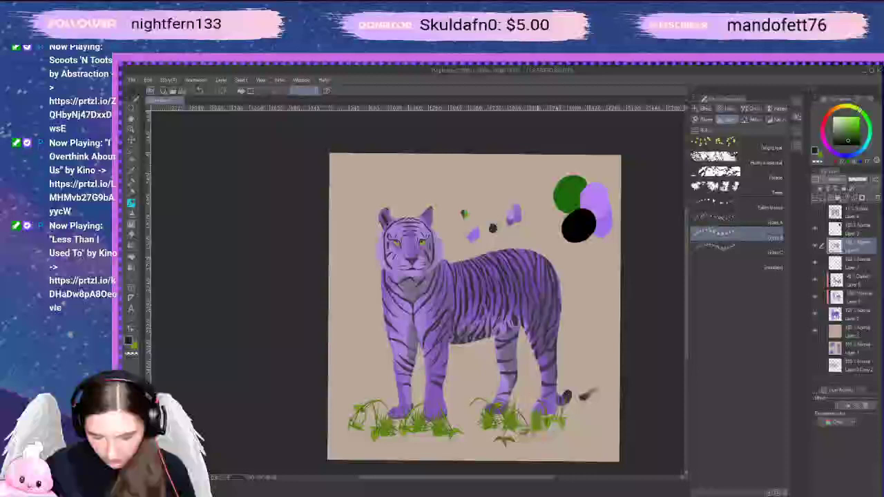
click(564, 413)
click(382, 420)
click(532, 423)
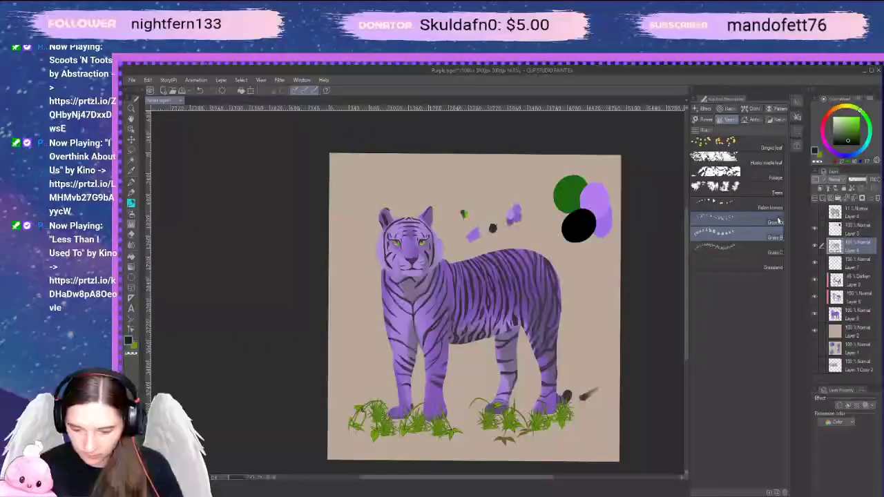
Try one long Grass C stroke across the ground from the front paws to the hind paws
click(769, 251)
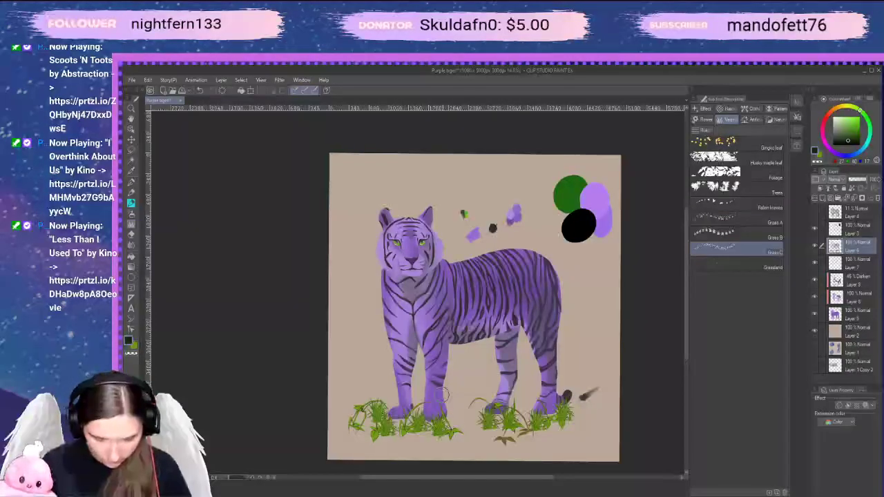
mouse_move(403, 423)
mouse_down()
mouse_move(516, 432)
mouse_move(571, 424)
mouse_up()
key(ctrl+z)
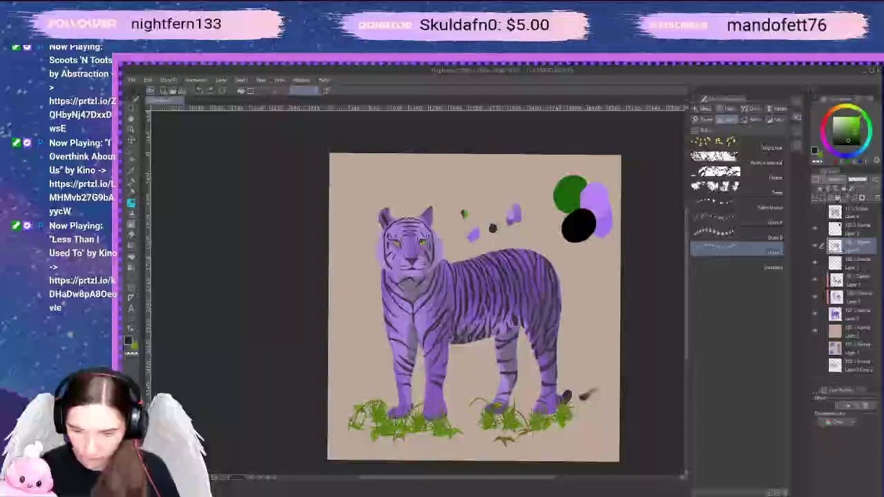
Adjust the green and add Grass C strokes around the hind paws and into the gap behind the front paws
click(855, 131)
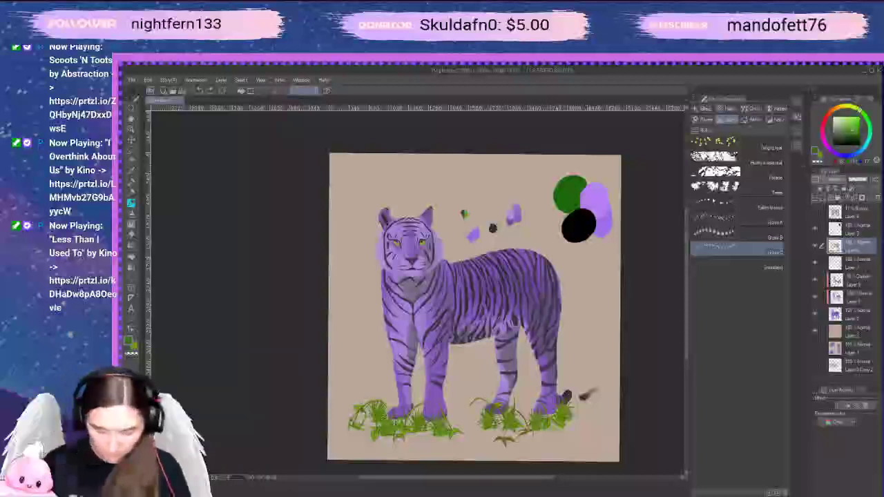
drag(488, 420, 513, 421)
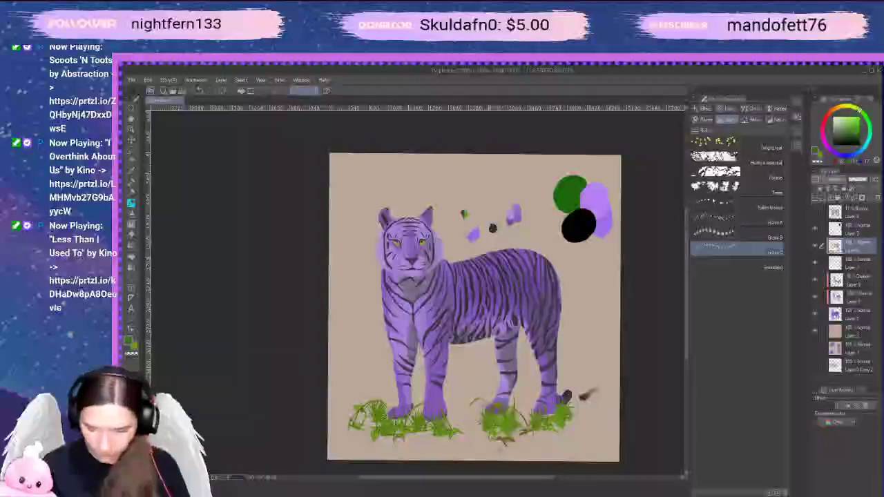
click(820, 158)
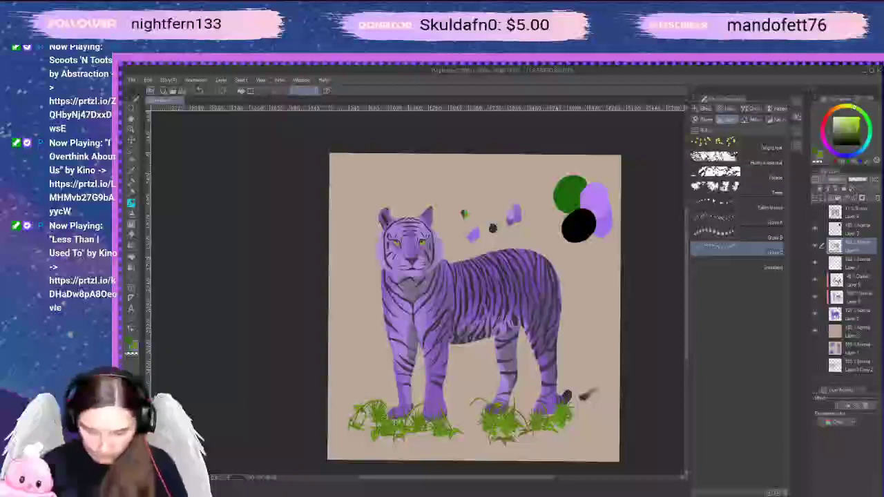
key(ctrl+z)
key(ctrl+z)
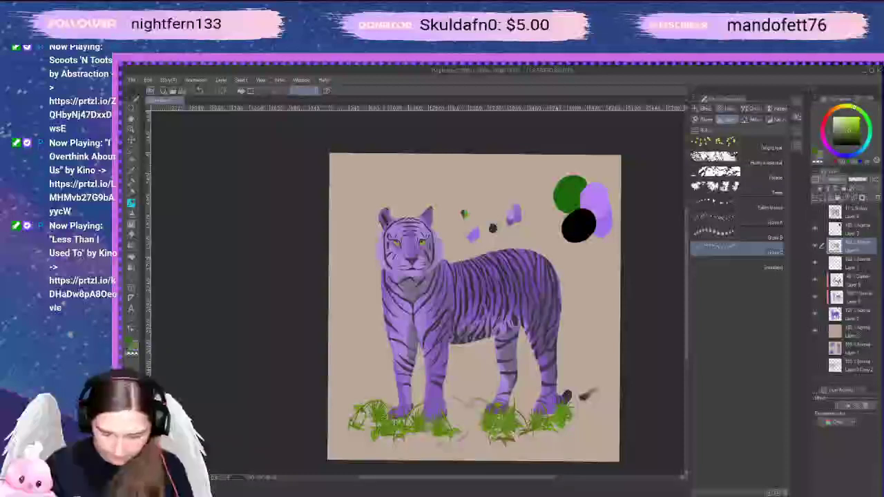
mouse_move(488, 419)
mouse_down()
mouse_move(522, 421)
mouse_move(461, 423)
mouse_move(483, 415)
mouse_move(464, 404)
mouse_up()
drag(474, 430, 486, 404)
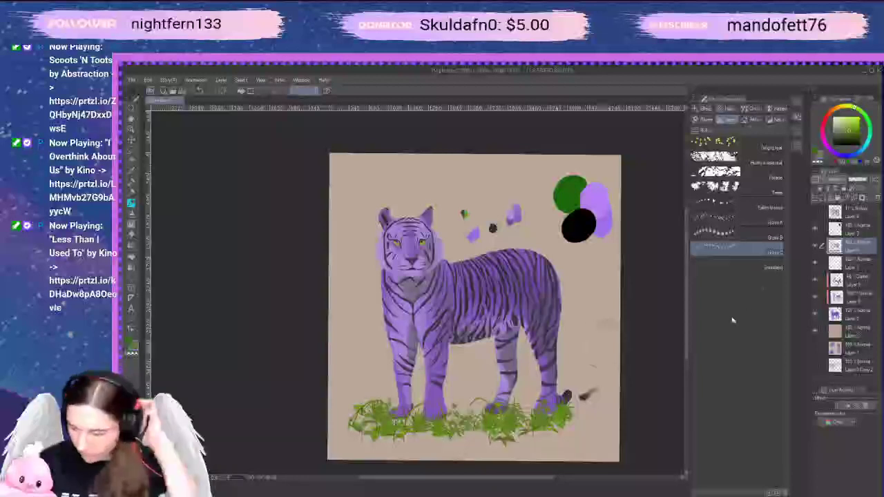
Try the Grassland brush on the ground beside the hind paws
click(735, 264)
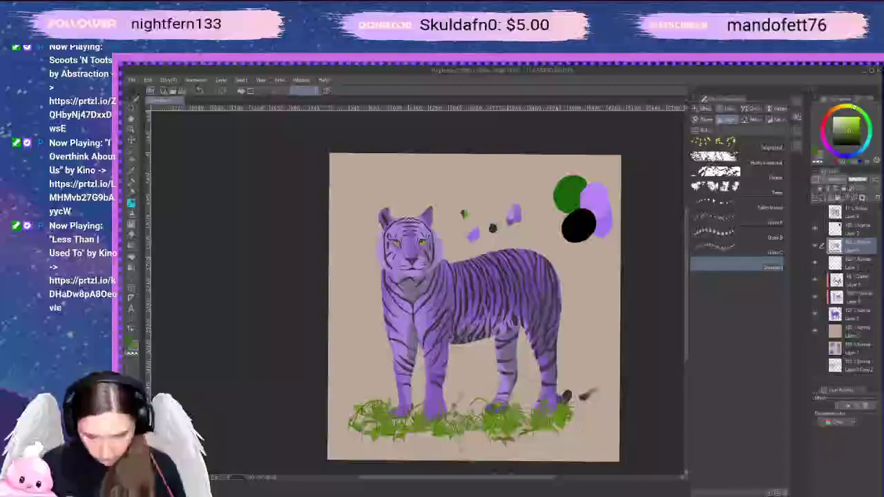
key(ctrl+z)
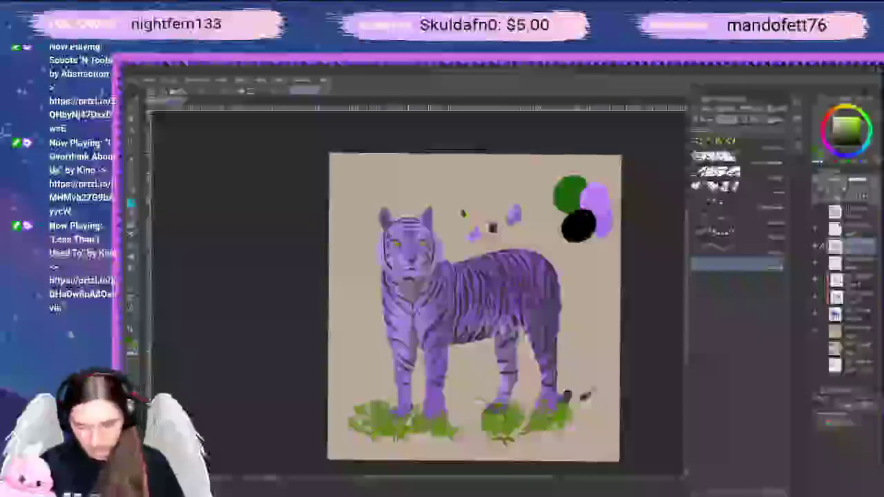
drag(574, 420, 648, 415)
scroll(584, 411, up, 3)
scroll(591, 420, down, 4)
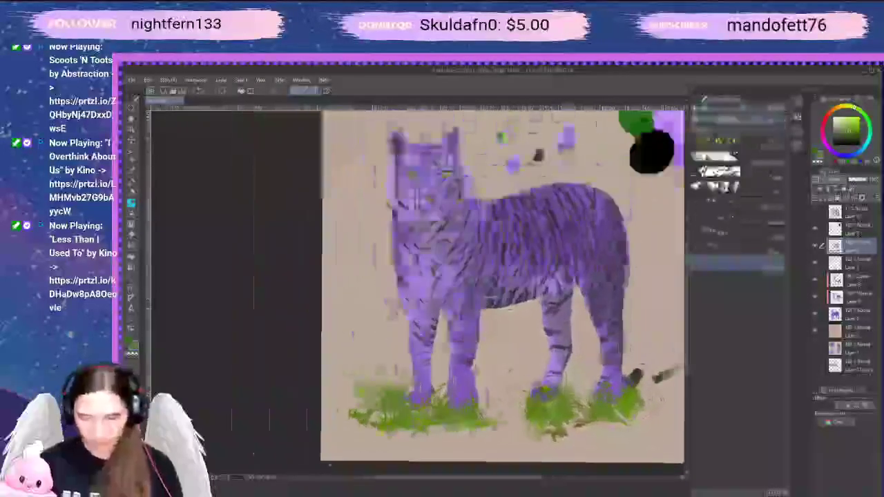
Fill the ground beneath the tiger with a continuous green band using the Foliage brush
click(766, 178)
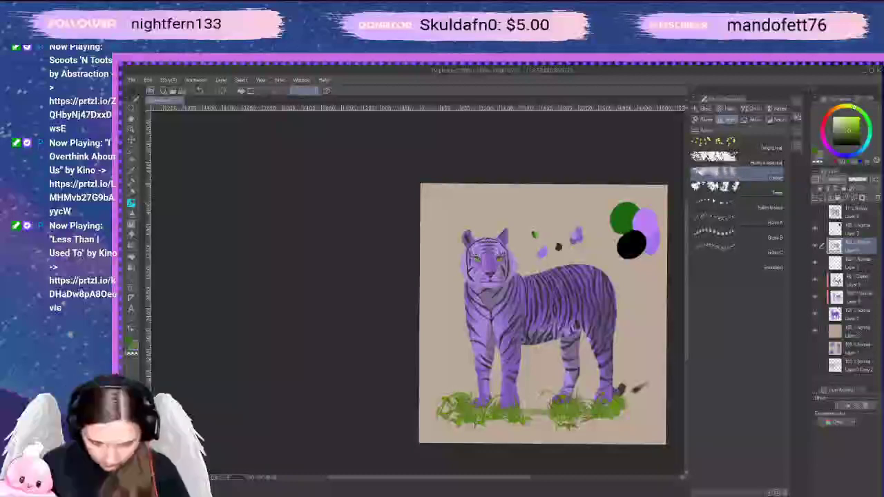
mouse_move(522, 421)
mouse_down()
mouse_move(548, 418)
mouse_move(491, 423)
mouse_move(630, 411)
mouse_up()
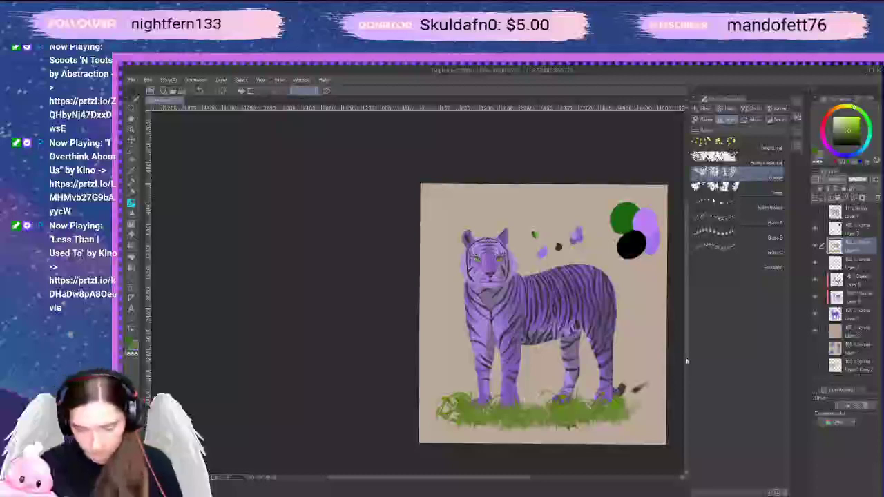
key(space)
drag(597, 353, 569, 348)
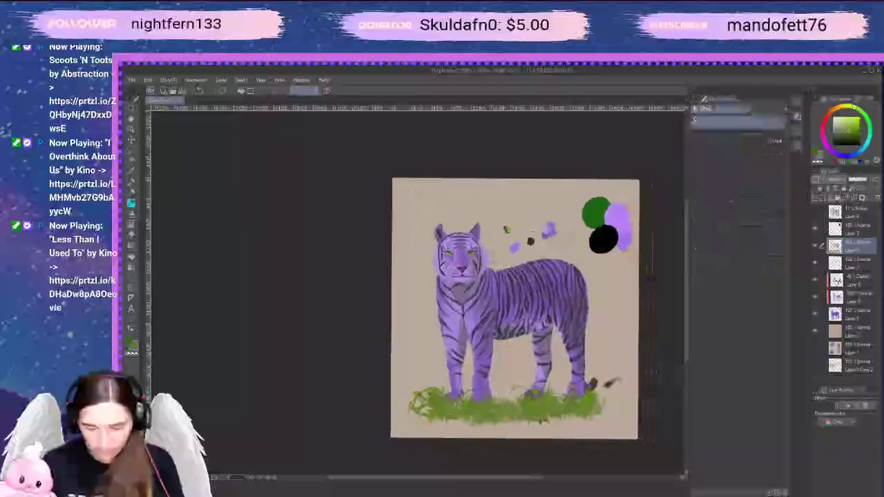
Undo all the grass and foliage strokes so the ground around the paws is bare
key(b)
key(ctrl+z)
key(ctrl+z)
key(ctrl+z)
key(ctrl+z)
key(ctrl+z)
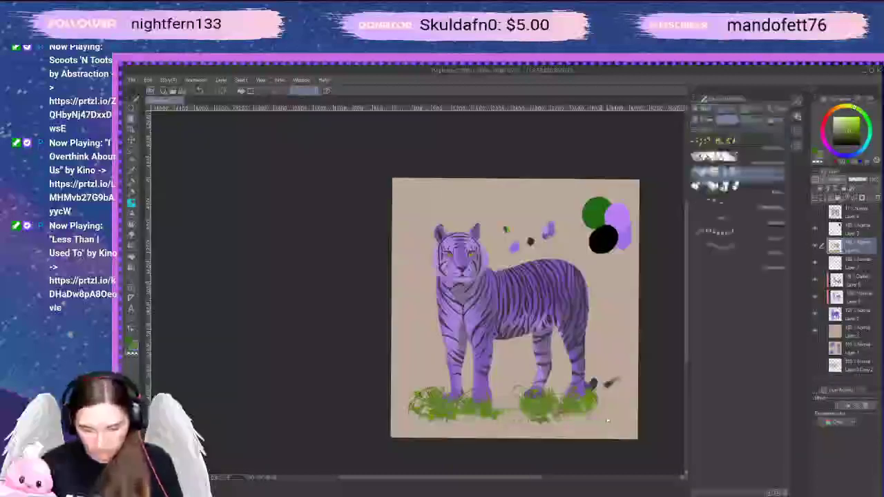
key(ctrl+z)
key(ctrl+z)
key(ctrl+z)
key(ctrl+z)
key(ctrl+z)
key(ctrl+z)
key(ctrl+z)
key(ctrl+z)
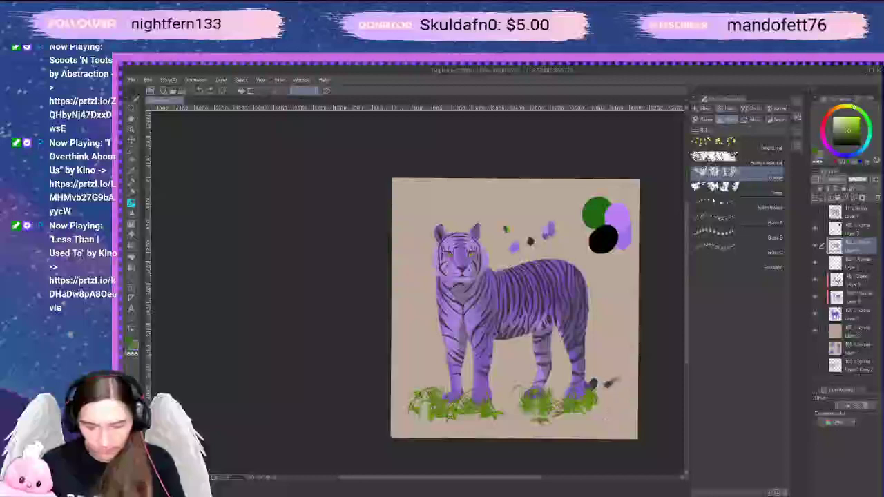
key(ctrl+z)
key(ctrl+z)
key(ctrl+z)
key(ctrl+z)
key(ctrl+z)
key(ctrl+z)
key(ctrl+z)
key(ctrl+z)
key(ctrl+z)
key(ctrl+z)
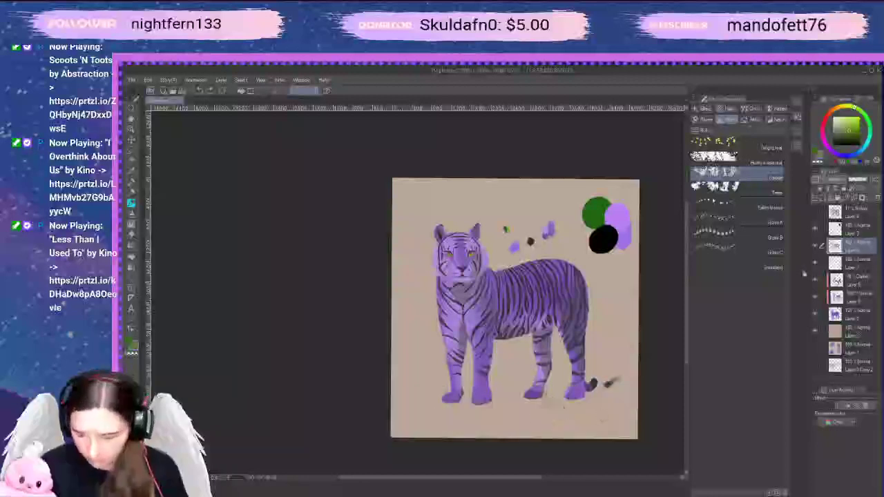
Create a new layer and paint a soft green Foliage band beneath all four paws
click(825, 199)
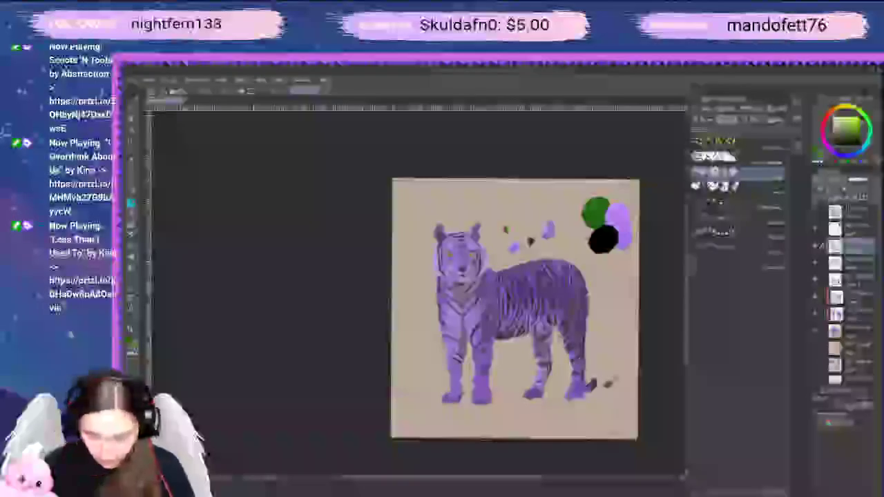
drag(426, 401, 505, 404)
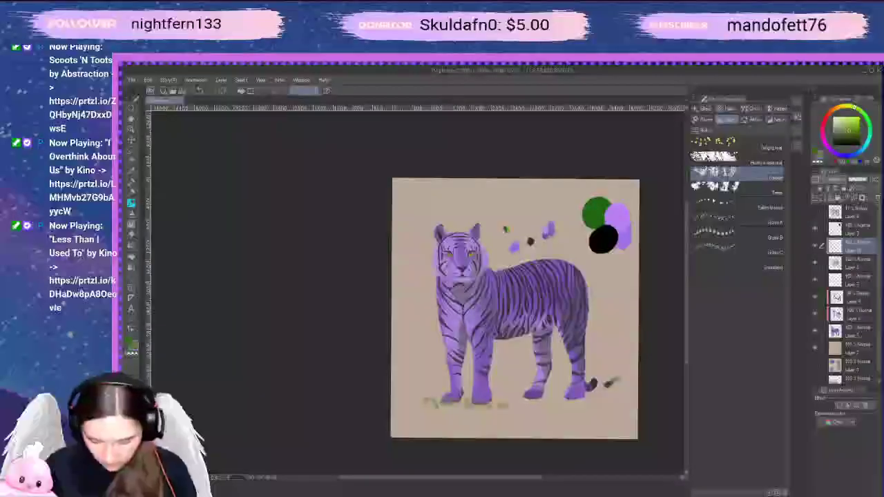
drag(444, 406, 586, 404)
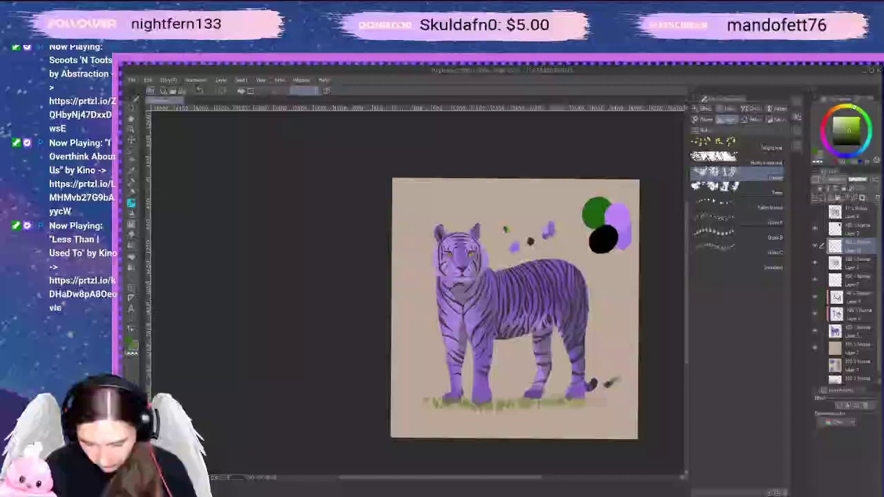
drag(497, 414, 606, 390)
drag(464, 417, 570, 407)
Add sparse Grass A sprigs over the green band near the front and hind paws
click(770, 223)
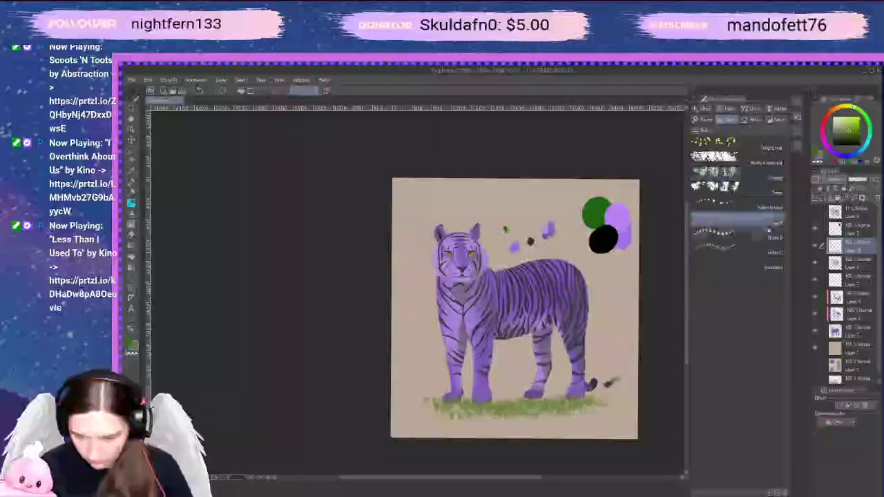
drag(439, 405, 498, 403)
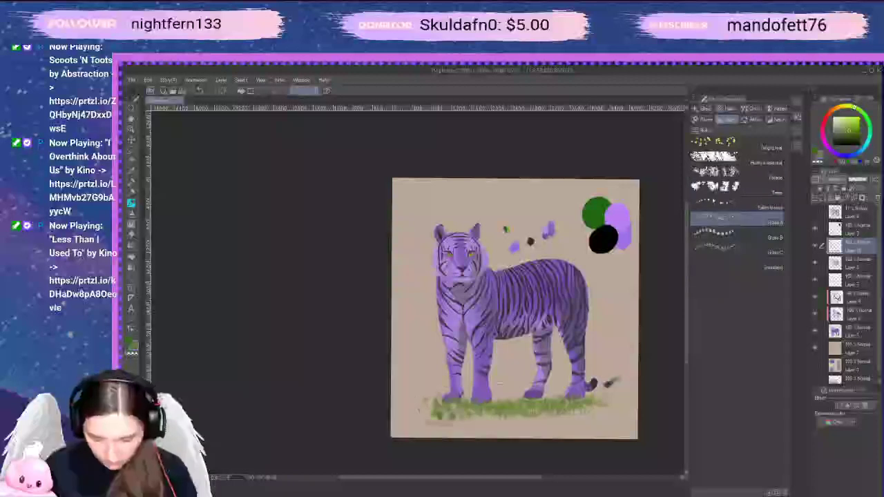
key(ctrl+z)
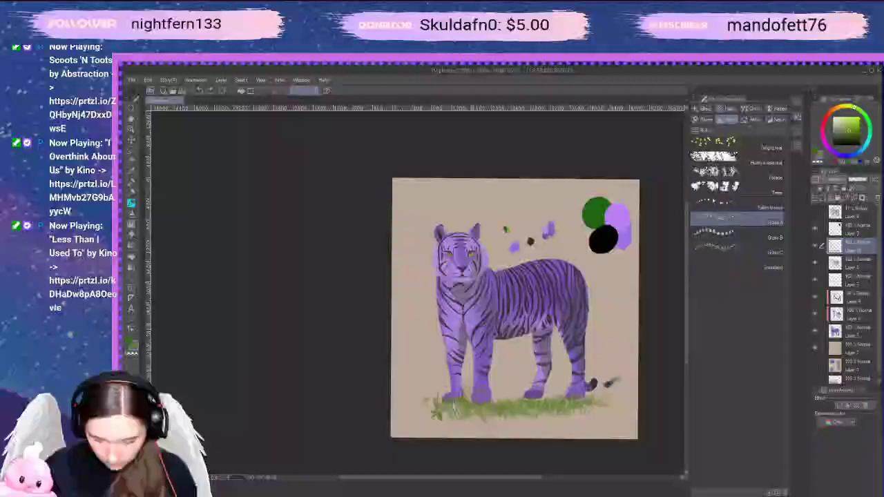
drag(539, 403, 556, 381)
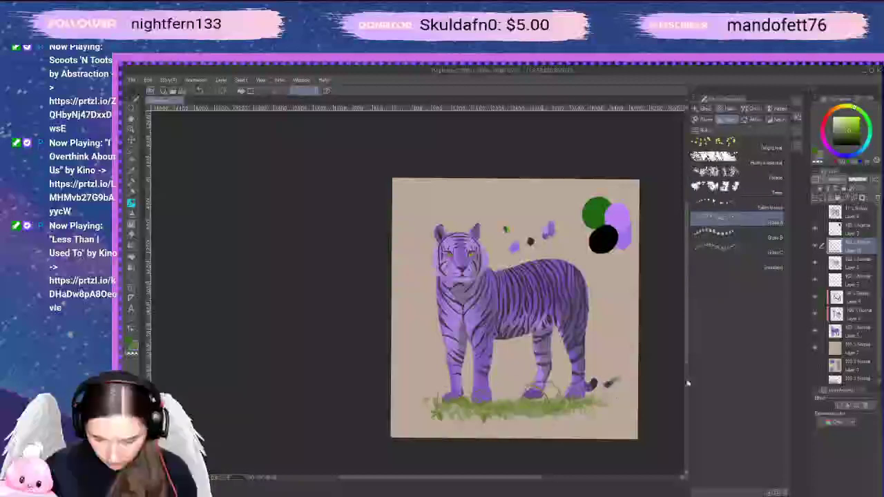
Try Fallen leaves dabs on the green band near the hind paws
click(775, 207)
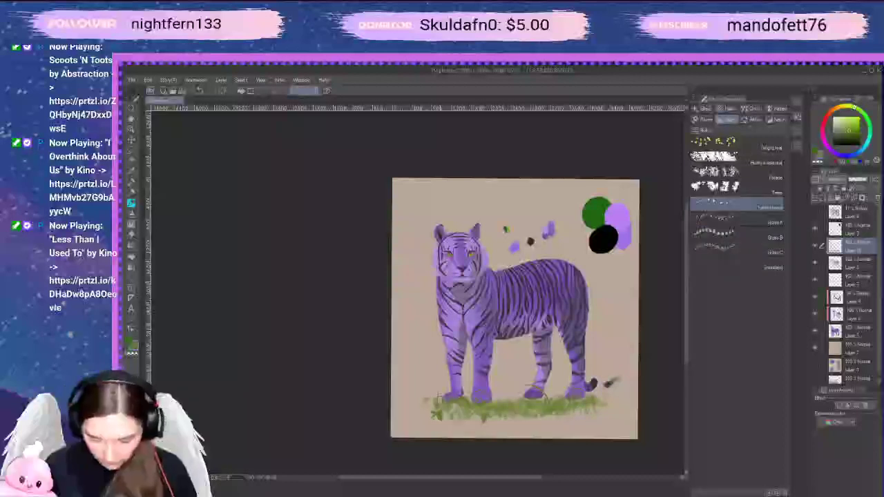
click(518, 406)
click(526, 415)
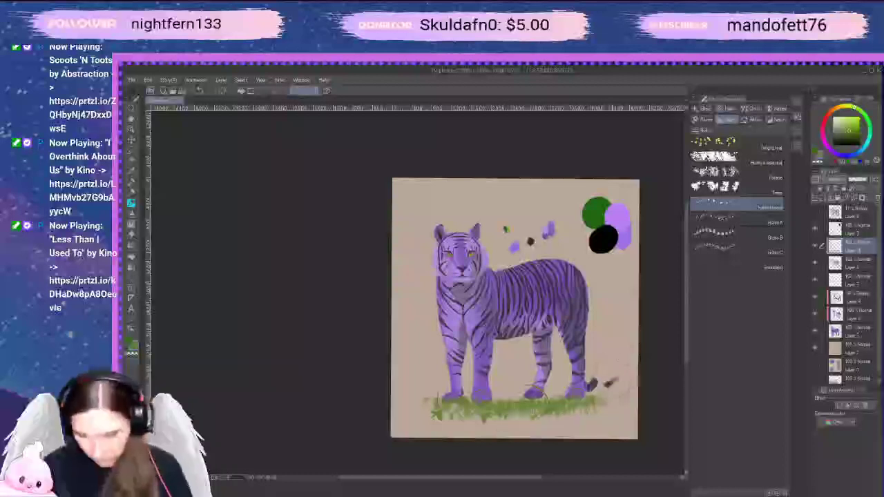
Layer Grass B and Grass C strokes over the green band to thicken the grass around the paws
click(760, 236)
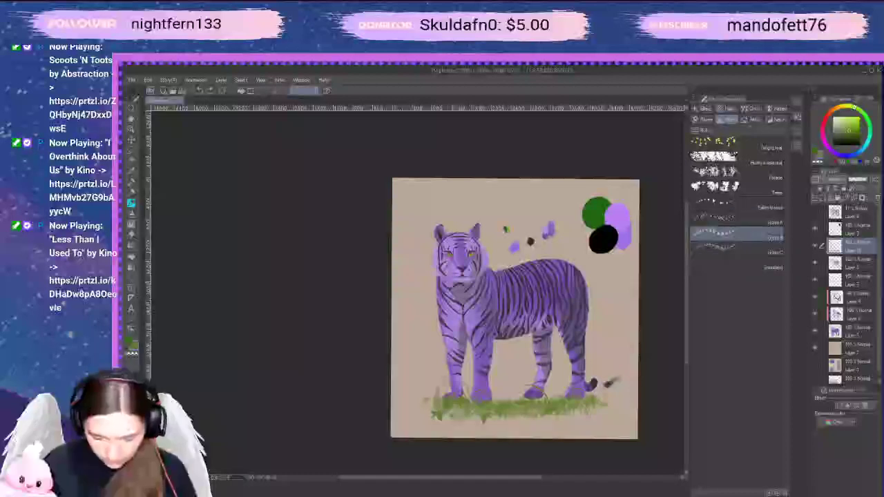
drag(545, 398, 588, 405)
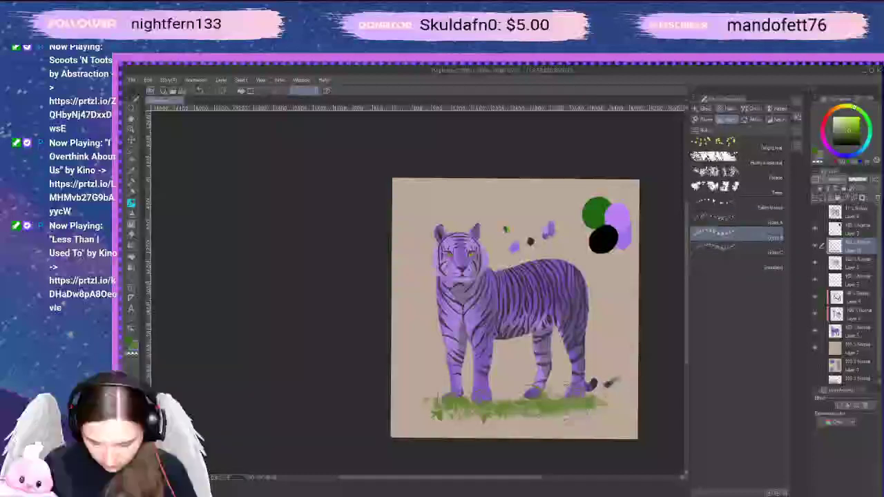
click(772, 253)
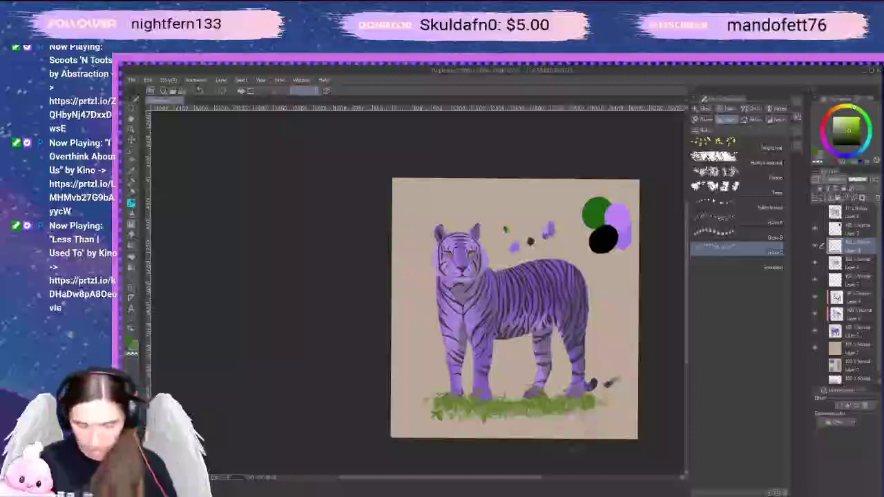
mouse_move(574, 408)
mouse_down()
mouse_move(597, 412)
mouse_move(576, 423)
mouse_up()
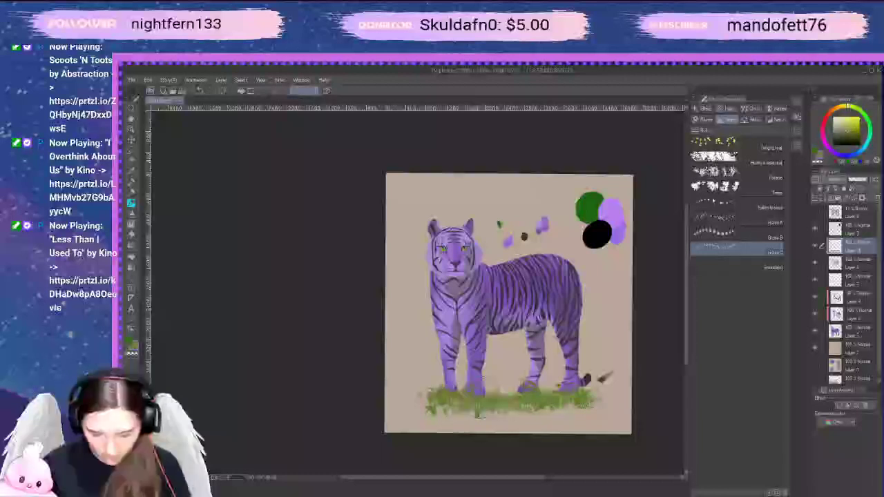
drag(478, 414, 510, 410)
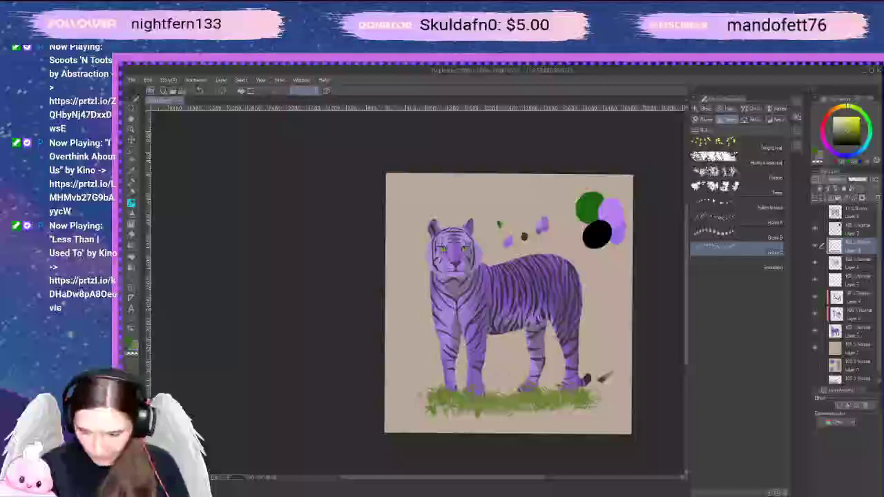
Choose a darker green and add Grass C tufts over the band around the front and hind paws
click(835, 108)
click(860, 113)
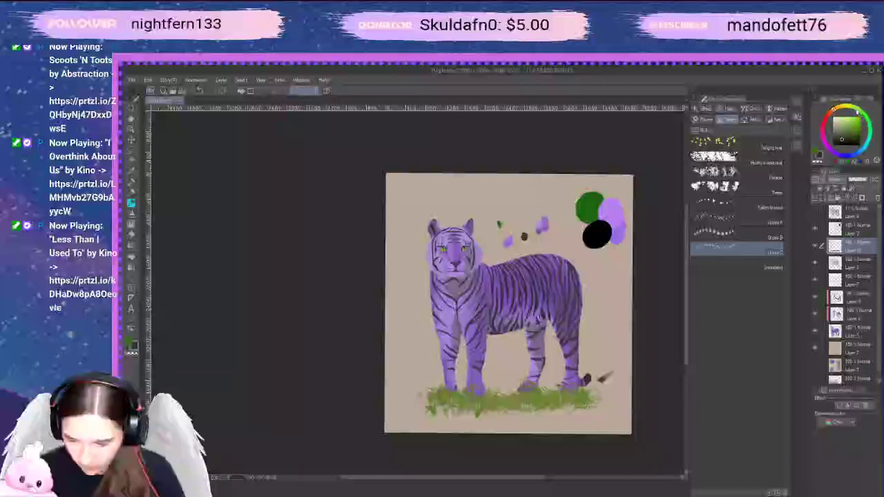
click(857, 137)
drag(538, 398, 448, 403)
drag(552, 394, 566, 390)
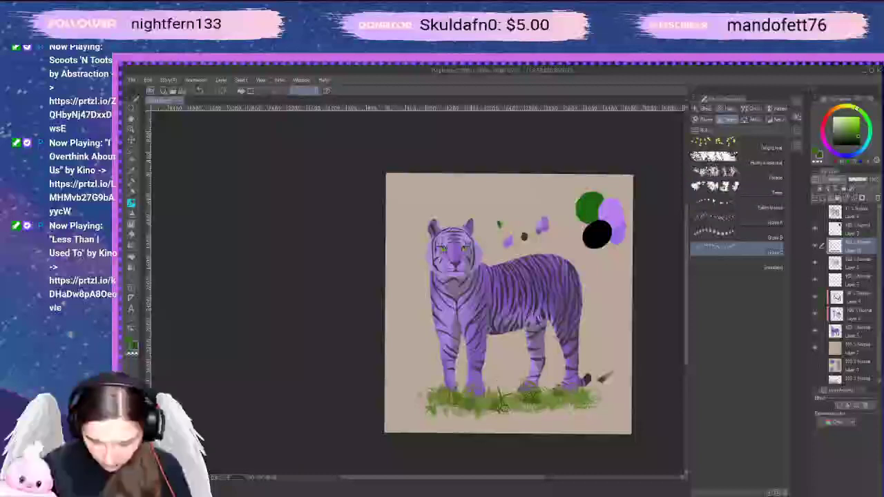
drag(447, 414, 484, 376)
drag(558, 408, 593, 369)
drag(486, 402, 499, 388)
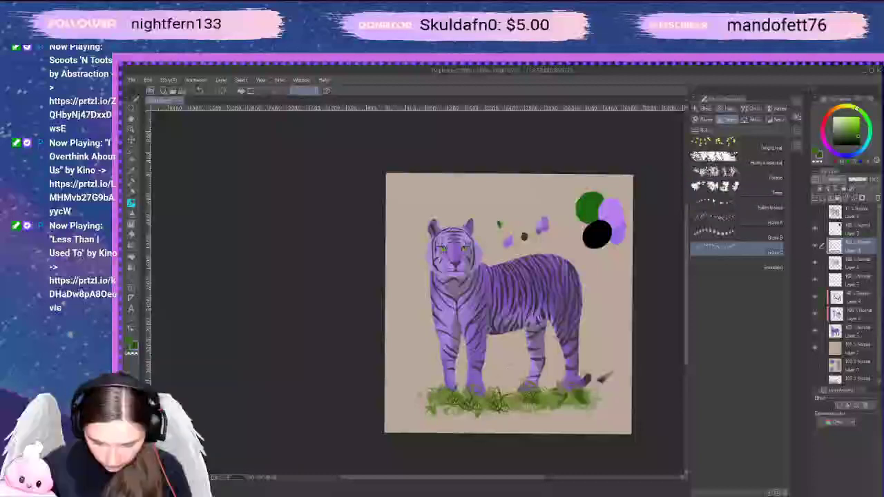
Undo the latest dark green tufts, leaving only the one beside the nearer hind paw
key(ctrl+z)
key(ctrl+z)
key(ctrl+z)
key(ctrl+z)
key(ctrl+z)
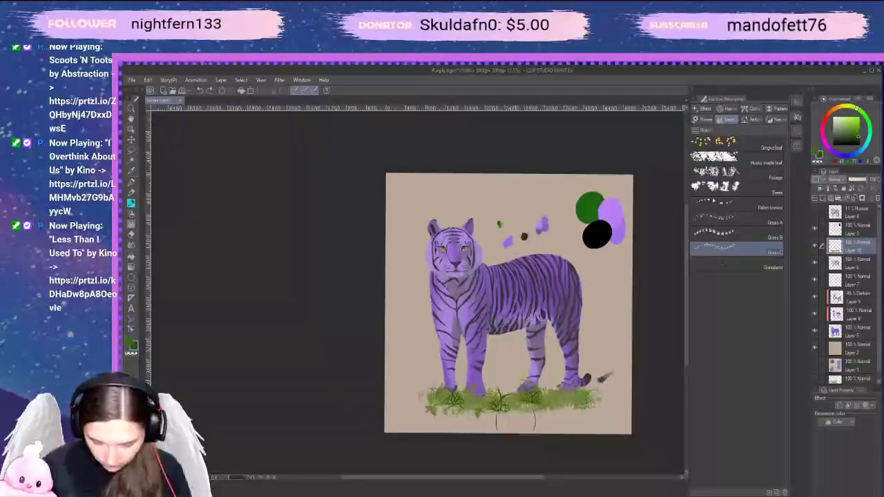
key(ctrl+z)
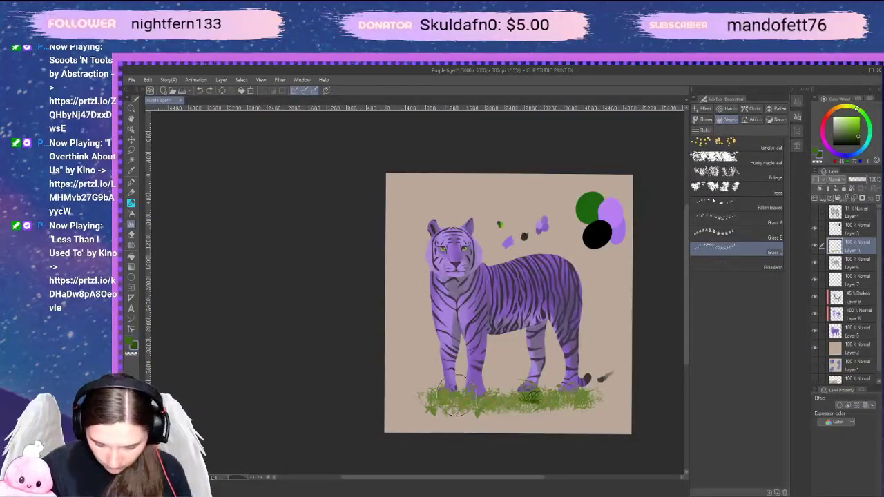
Add dark green Grass C tufts to the grass band around the front and hind paws
click(456, 397)
mouse_move(493, 414)
mouse_down()
mouse_move(515, 422)
mouse_move(536, 418)
mouse_move(491, 386)
mouse_up()
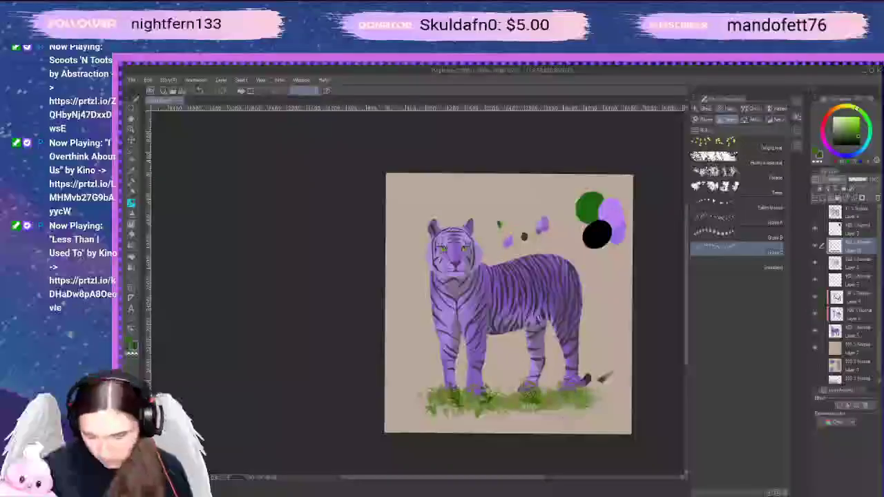
drag(561, 400, 572, 384)
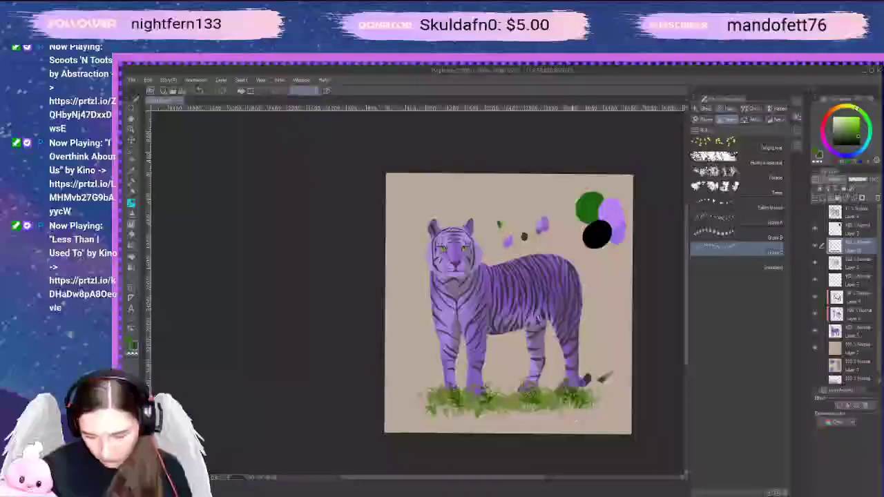
mouse_move(445, 409)
mouse_down()
mouse_move(452, 391)
mouse_move(471, 402)
mouse_up()
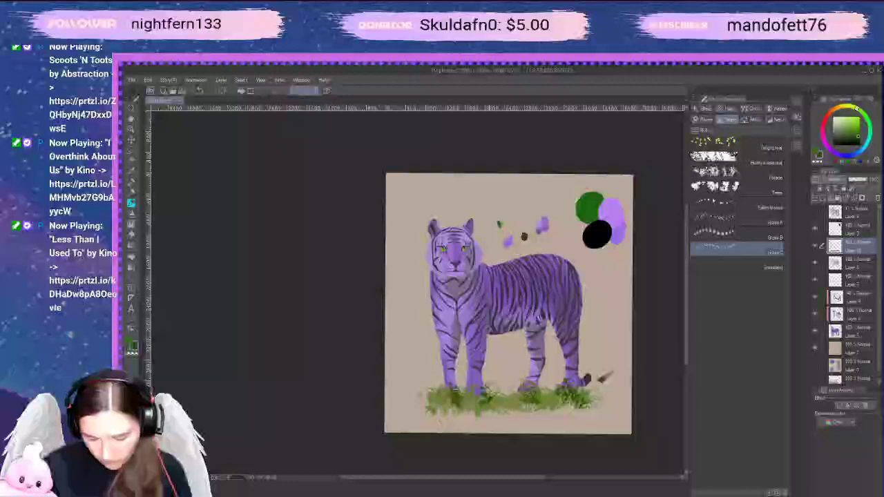
key(ctrl+z)
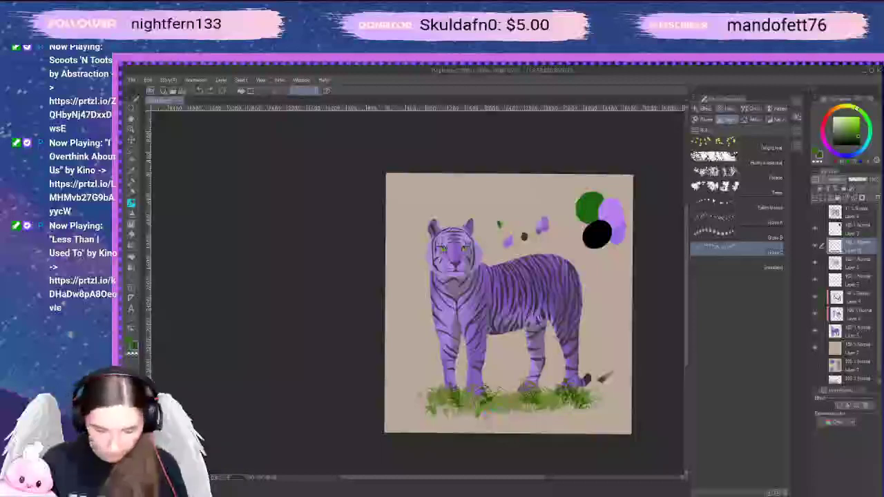
mouse_move(483, 410)
mouse_down()
mouse_move(497, 395)
mouse_move(443, 391)
mouse_up()
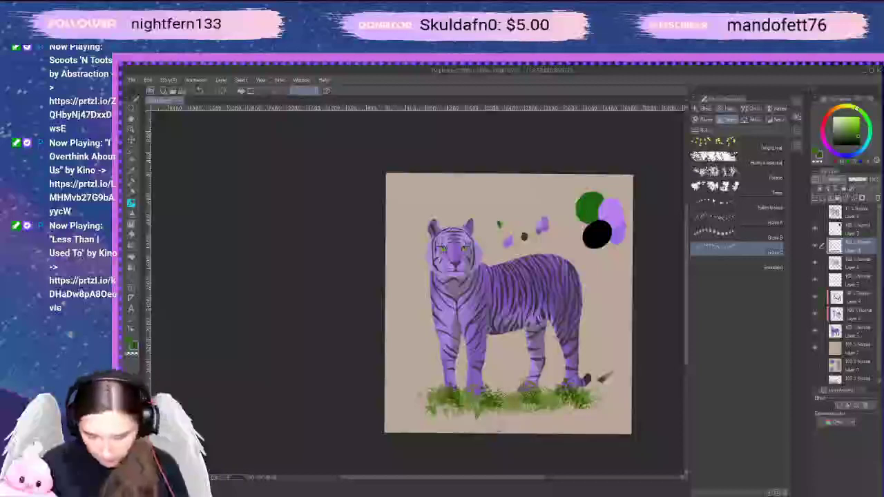
drag(570, 401, 566, 389)
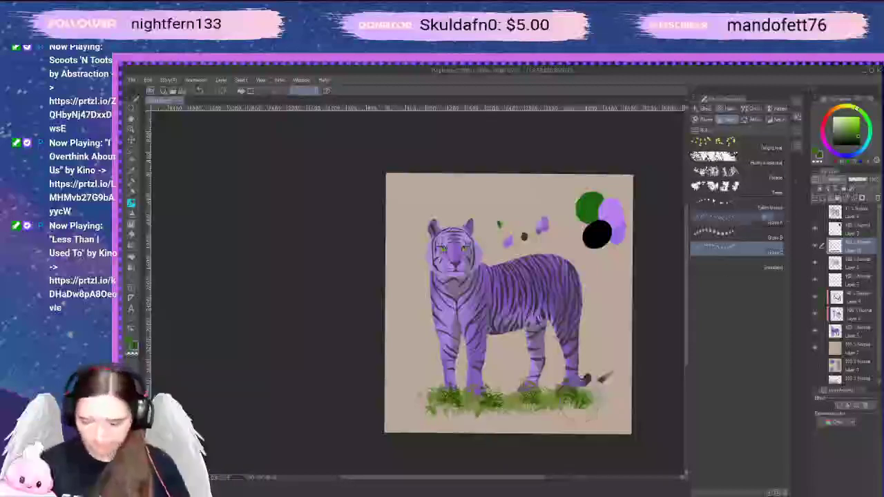
Try Grass A and Grass C strokes along the lower edge of the grass band
click(753, 218)
drag(495, 408, 517, 405)
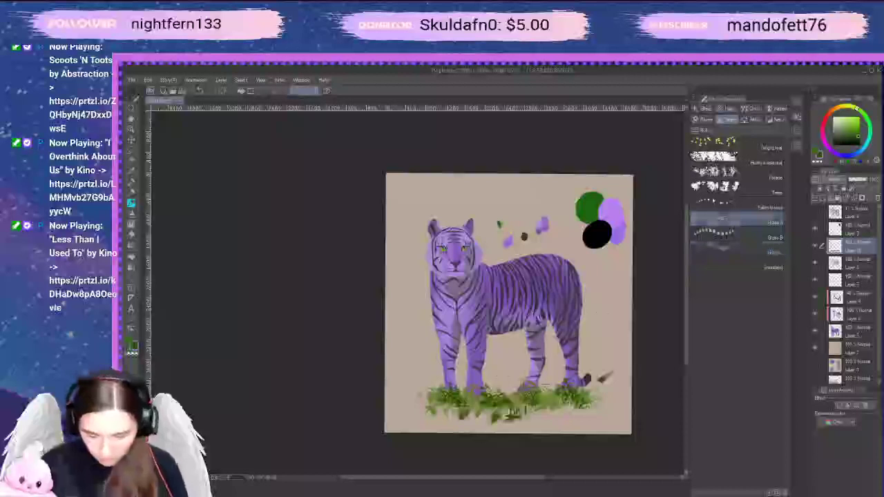
key(ctrl+z)
click(740, 250)
drag(450, 410, 549, 412)
key(ctrl+z)
Paint a dark green Fallen leaves stroke through the grass between the front and hind paws
click(753, 266)
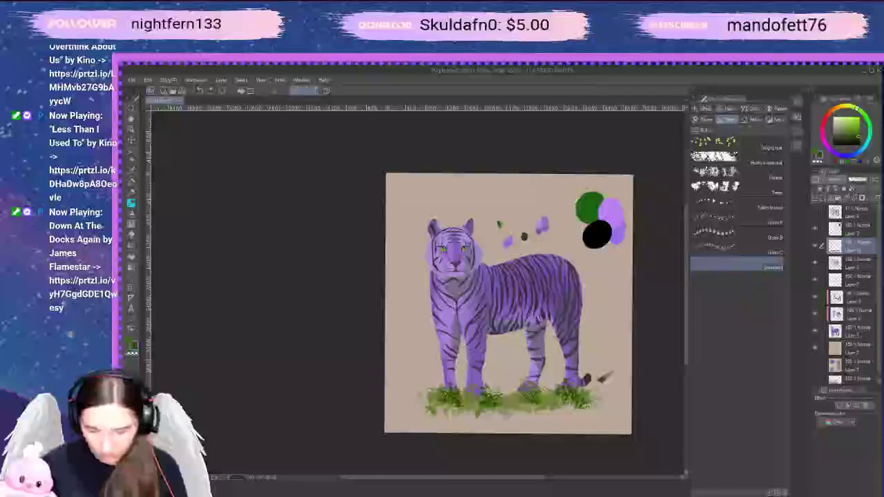
click(732, 202)
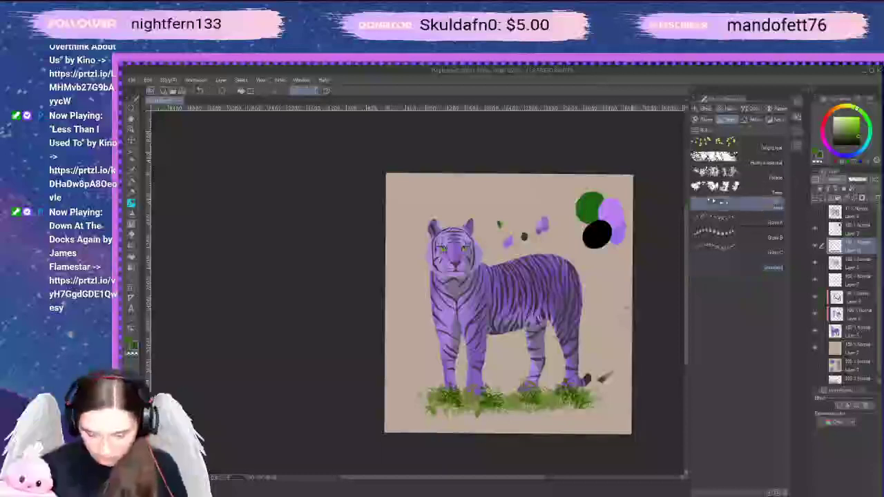
drag(511, 399, 563, 406)
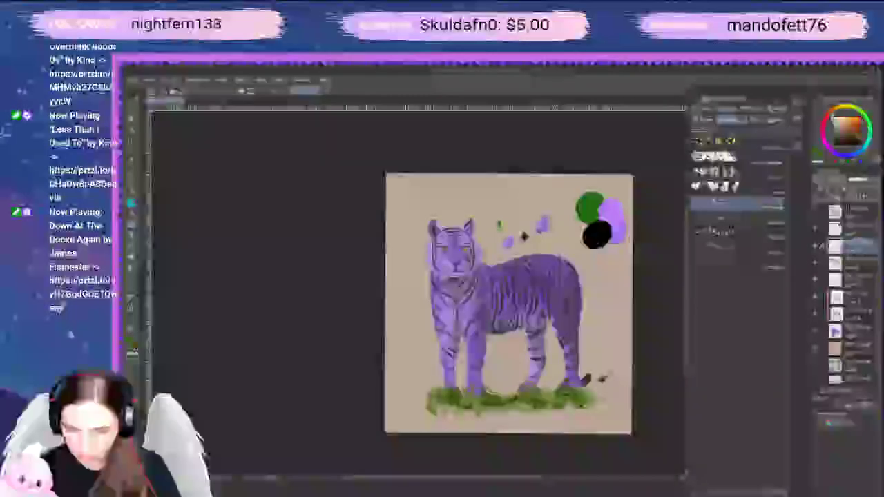
Try brown and red Fallen leaves strokes over the grass around the paws
click(849, 109)
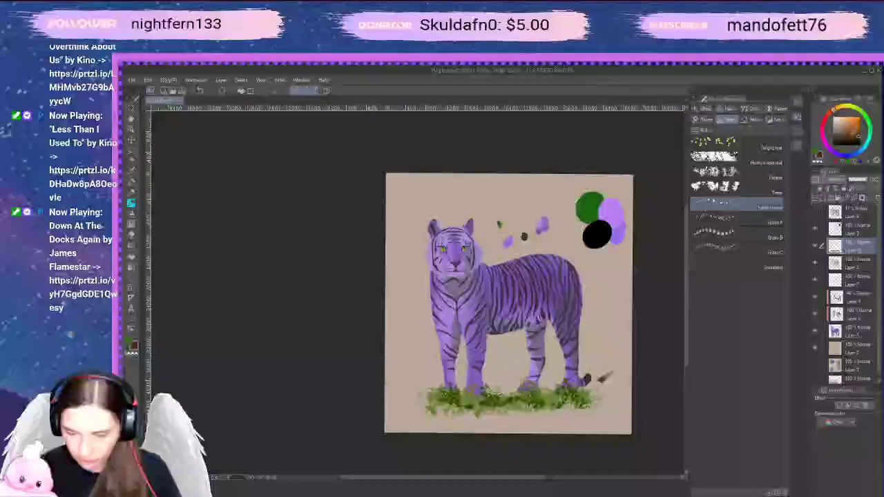
click(844, 133)
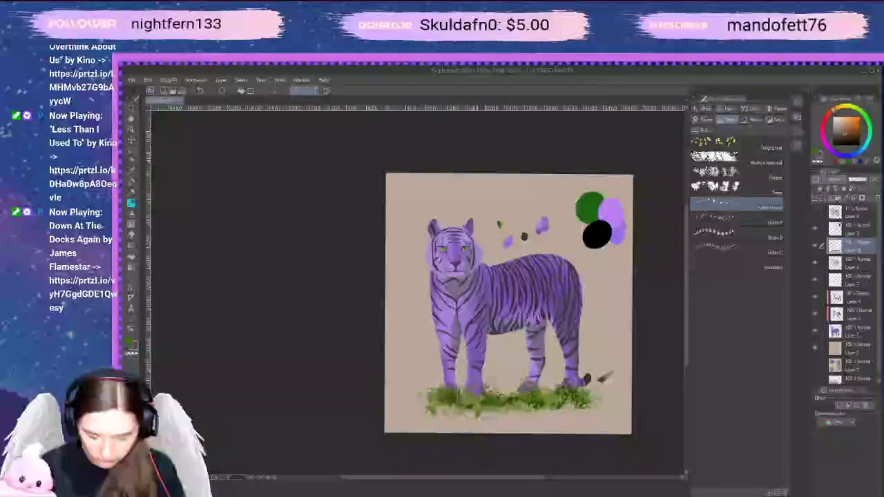
key(ctrl+z)
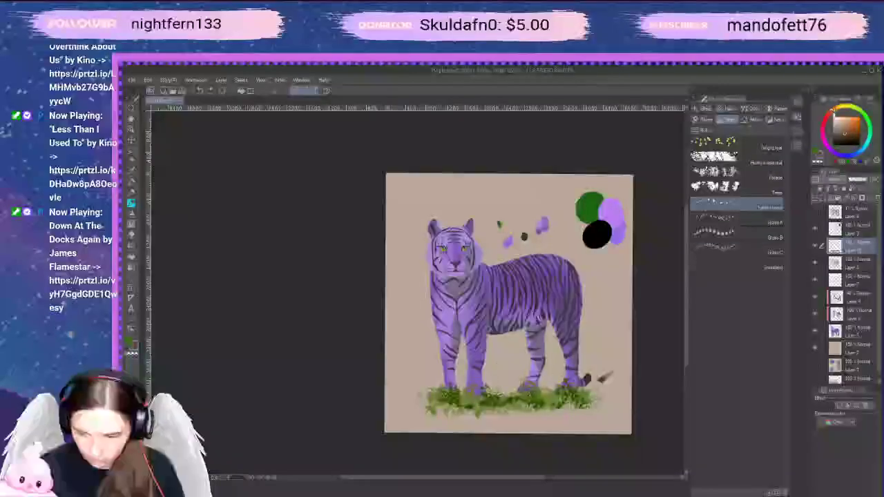
click(831, 113)
click(859, 130)
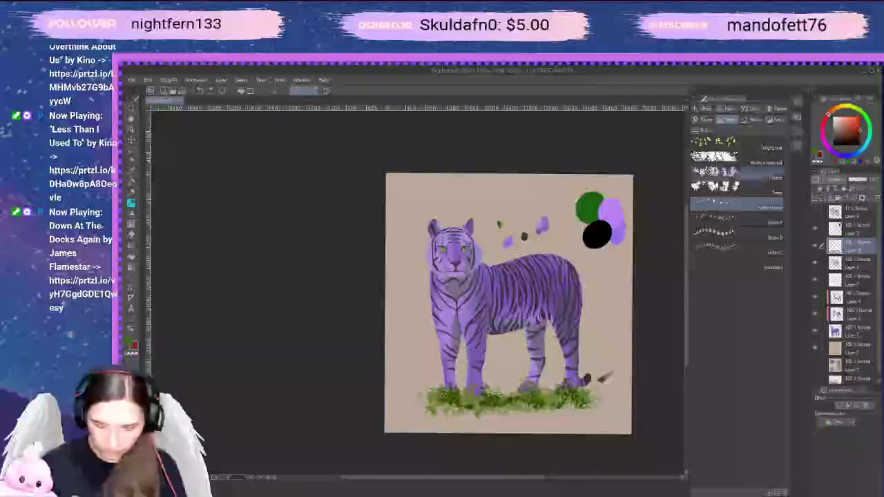
click(452, 400)
drag(482, 398, 571, 403)
key(ctrl+z)
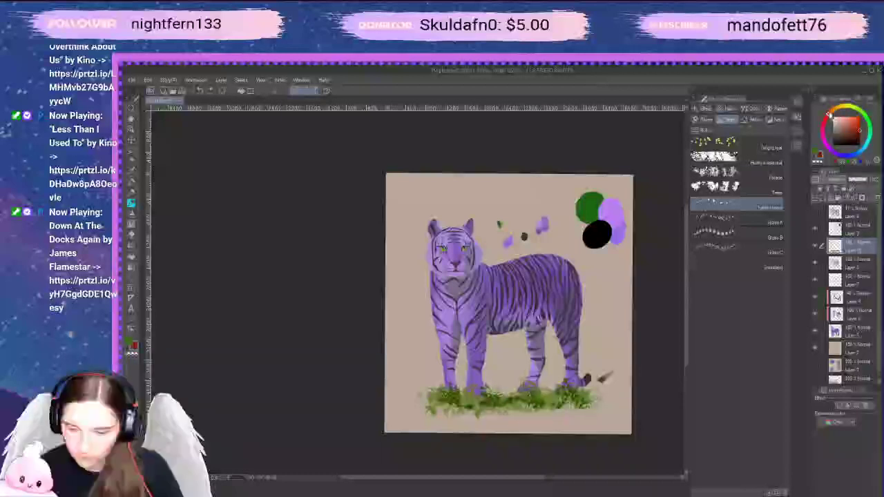
Try ochre-brown Fallen leaves and Grass A strokes on the grass around the front paws
click(834, 113)
click(846, 134)
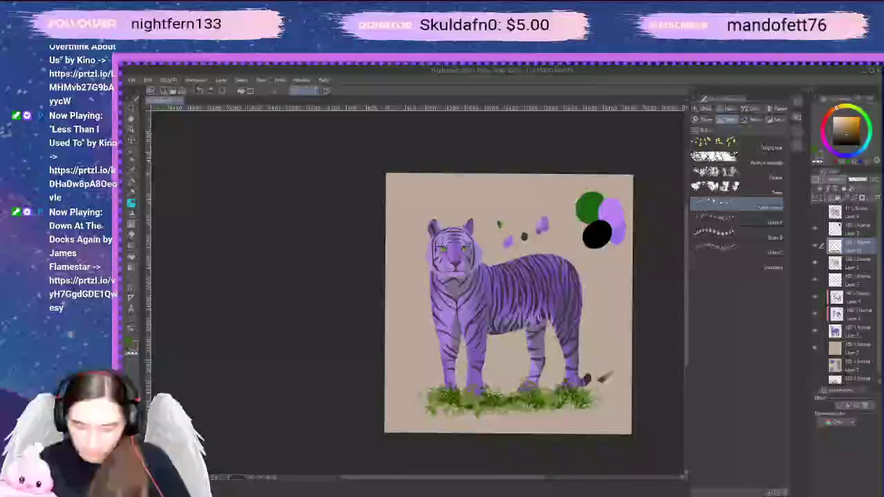
mouse_move(448, 395)
mouse_down()
mouse_move(461, 407)
mouse_move(481, 400)
mouse_up()
click(737, 220)
key(ctrl+z)
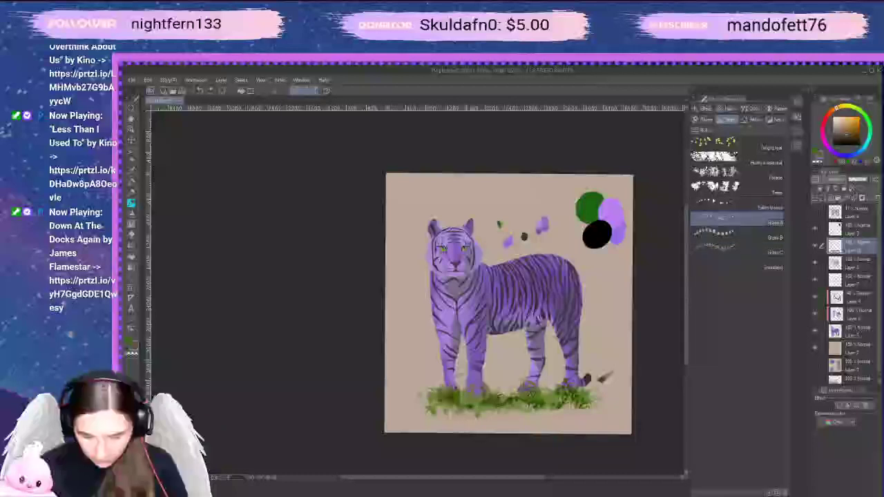
drag(454, 400, 487, 386)
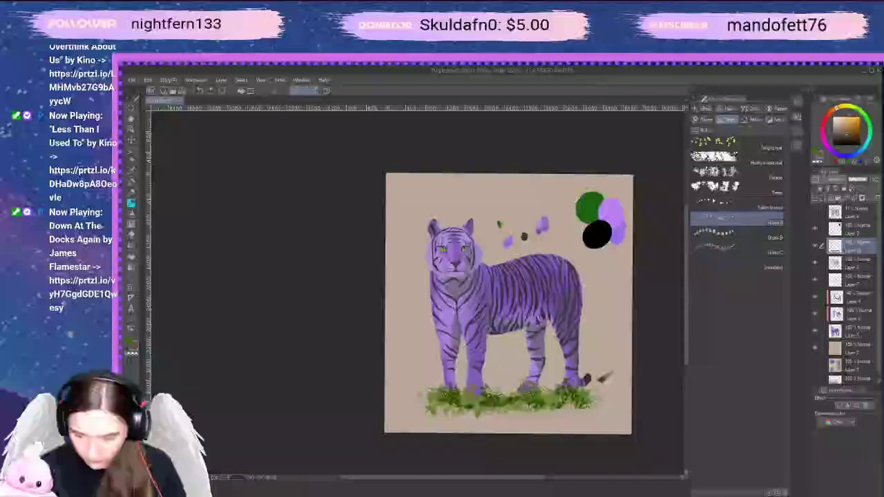
Choose a golden yellow and dab Grass B tufts at intervals along the grass band
drag(836, 107, 842, 107)
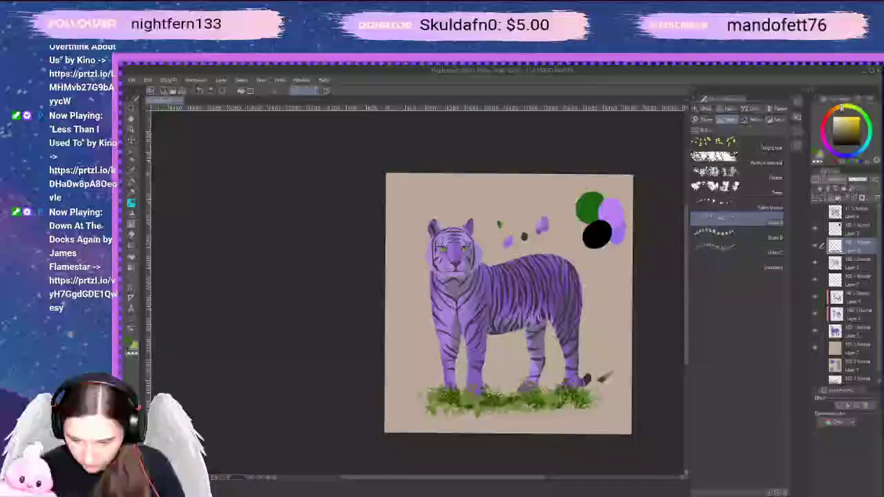
click(859, 130)
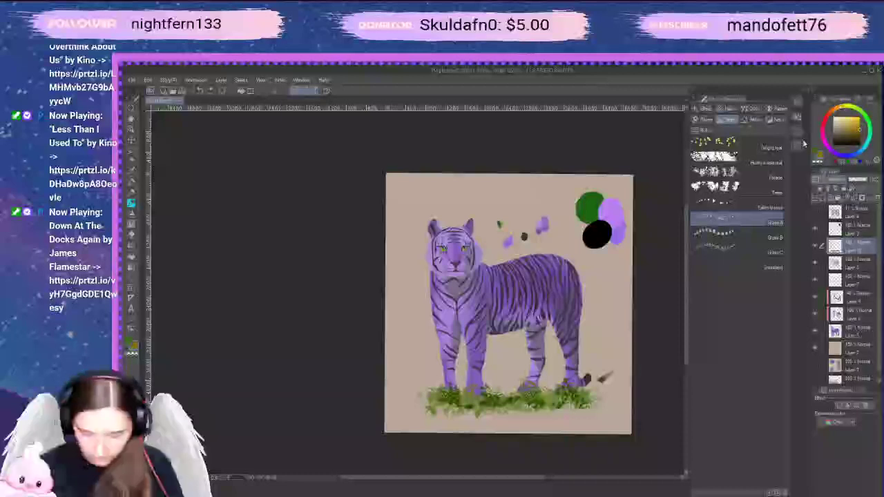
mouse_move(456, 404)
mouse_down()
mouse_move(470, 412)
mouse_move(577, 397)
mouse_move(526, 403)
mouse_move(547, 392)
mouse_up()
key(ctrl+z)
click(726, 235)
key(ctrl+z)
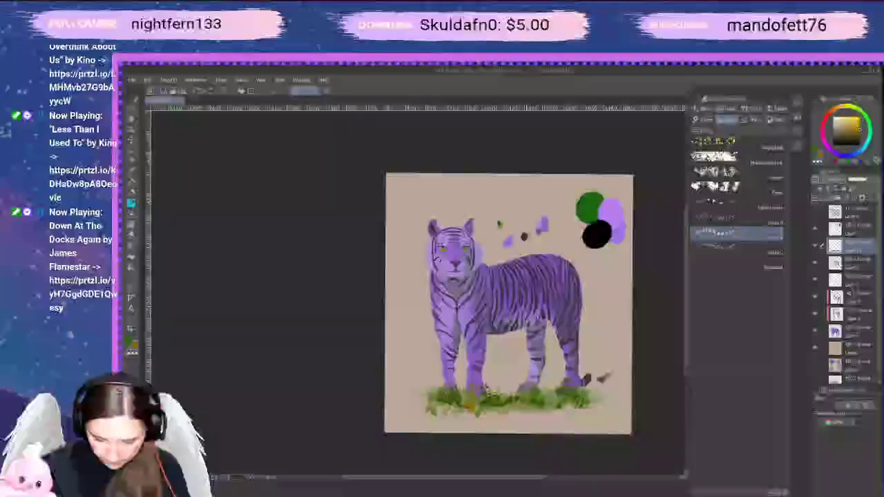
click(515, 394)
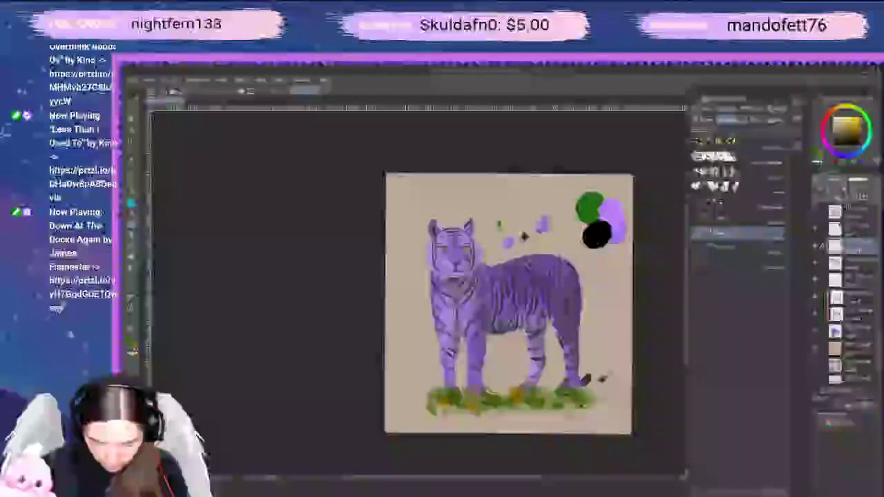
click(558, 401)
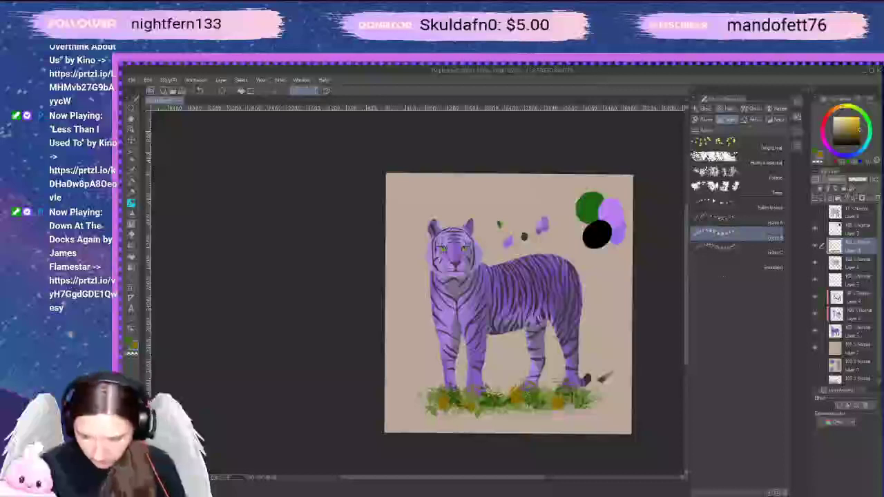
Switch to dark green and layer Grass B strokes over most of the golden tufts to blend them into the grass
click(841, 107)
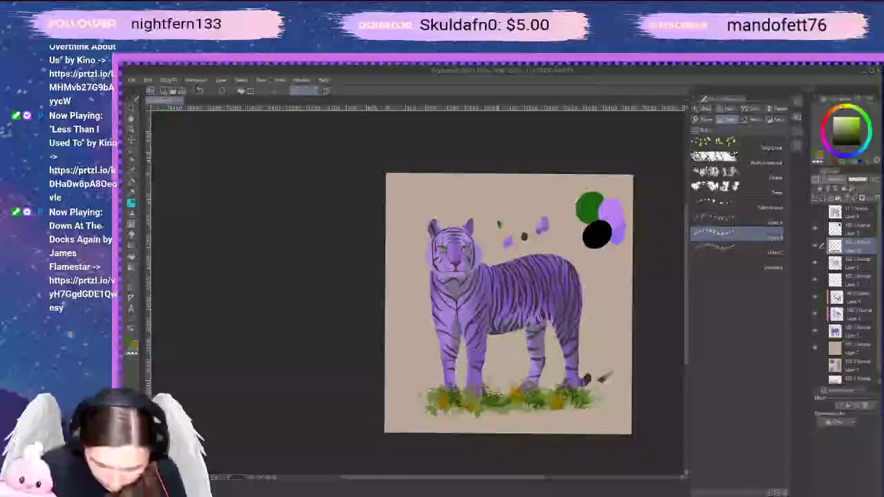
click(855, 107)
drag(558, 401, 584, 395)
mouse_move(448, 402)
mouse_down()
mouse_move(493, 400)
mouse_move(457, 410)
mouse_move(453, 387)
mouse_up()
alt+click(491, 384)
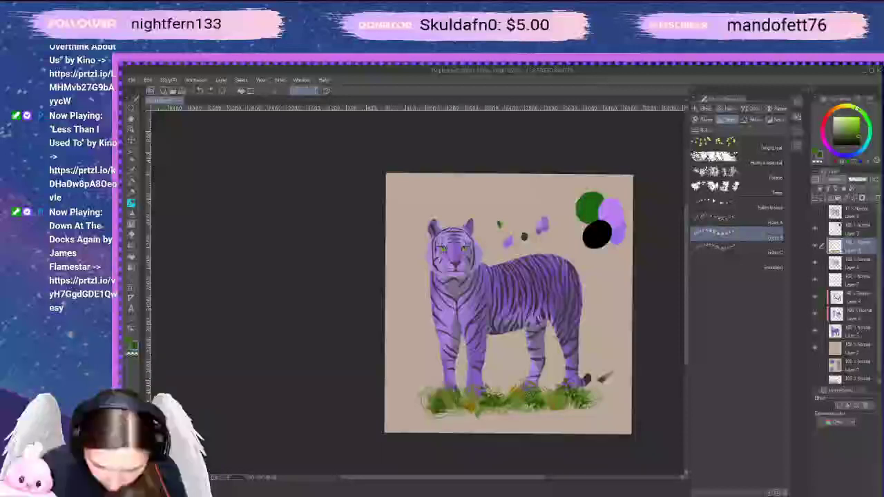
drag(514, 392, 518, 409)
drag(435, 408, 452, 412)
mouse_move(561, 395)
mouse_down()
mouse_move(573, 396)
mouse_move(557, 405)
mouse_up()
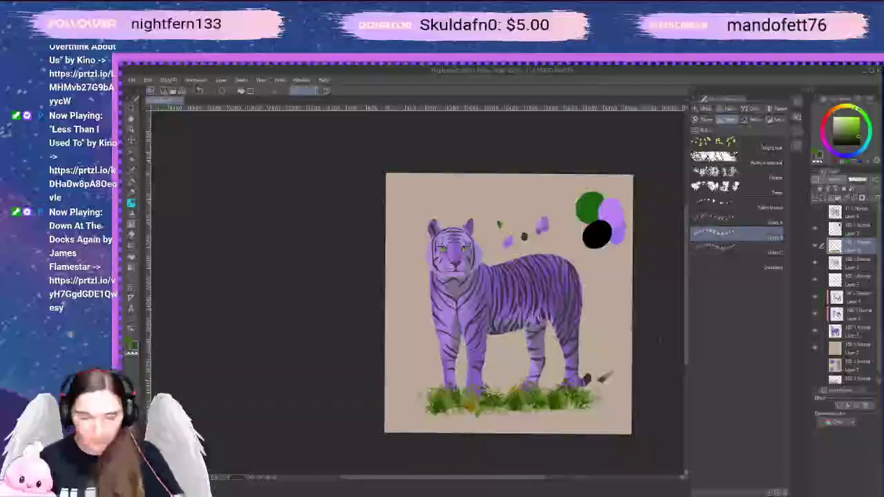
Hide Layer 3 with the colour swatches and select Layer 5, which holds the purple tiger base
key(space)
mouse_move(624, 395)
mouse_down()
mouse_move(638, 380)
mouse_move(639, 388)
mouse_up()
scroll(640, 388, up, 1)
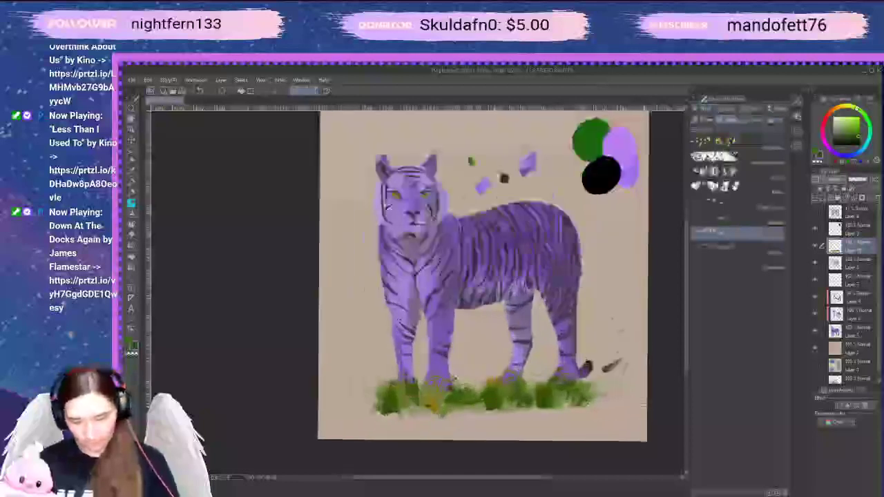
key(space)
drag(529, 282, 545, 302)
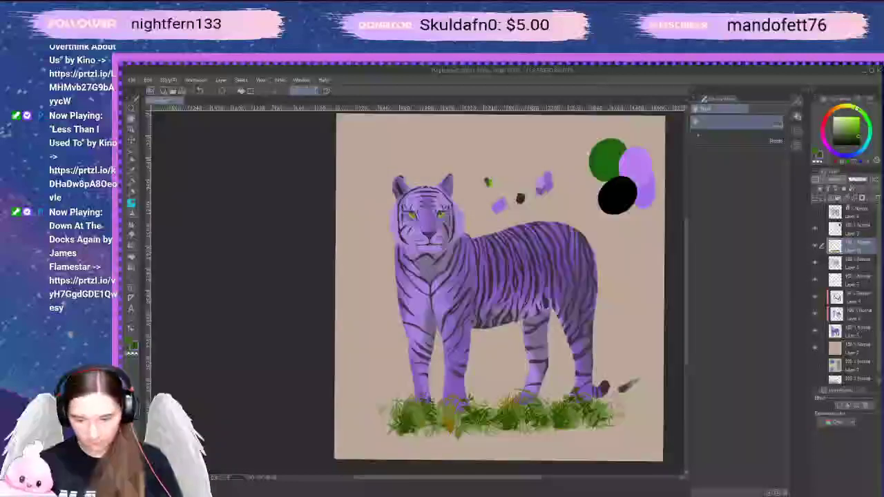
click(816, 228)
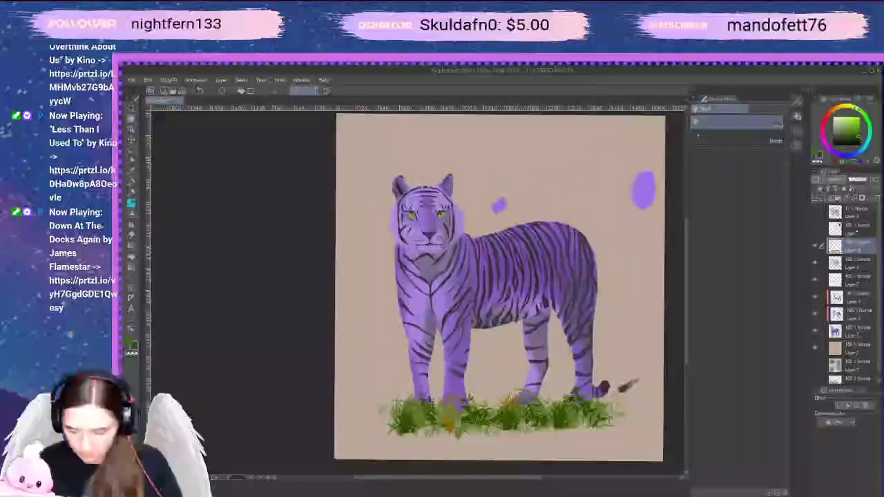
click(815, 334)
click(814, 334)
click(854, 330)
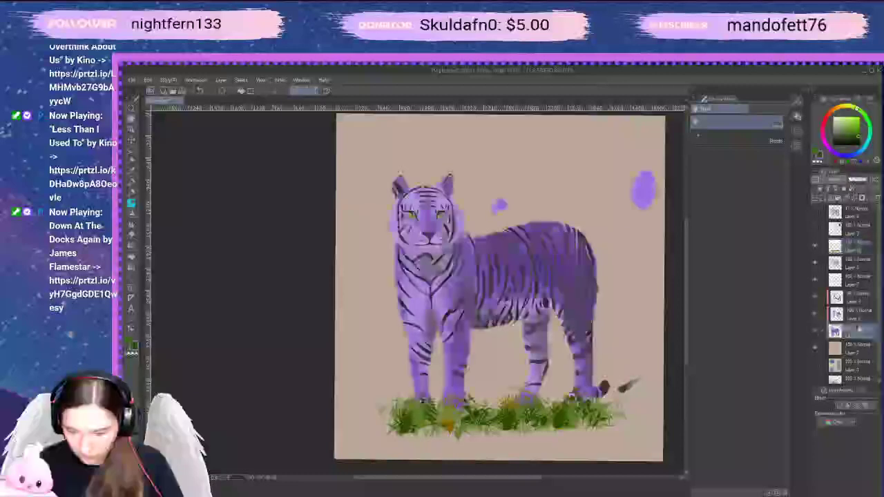
click(818, 315)
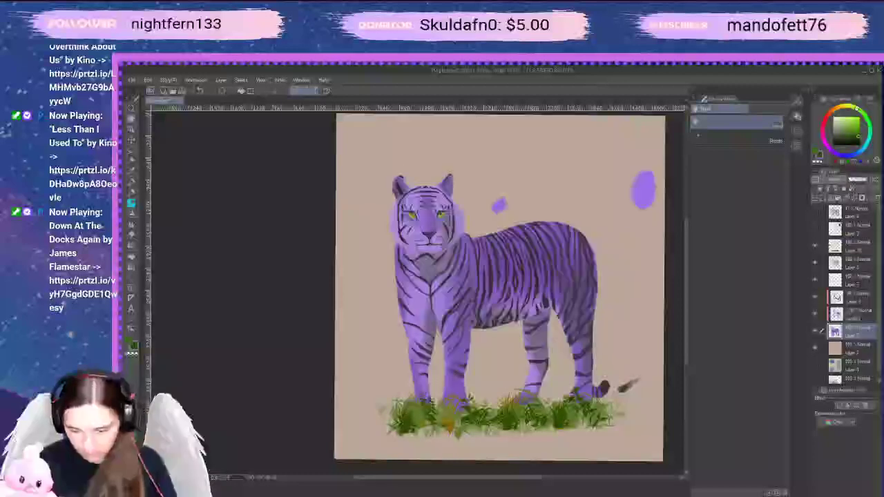
click(815, 230)
click(815, 231)
click(814, 232)
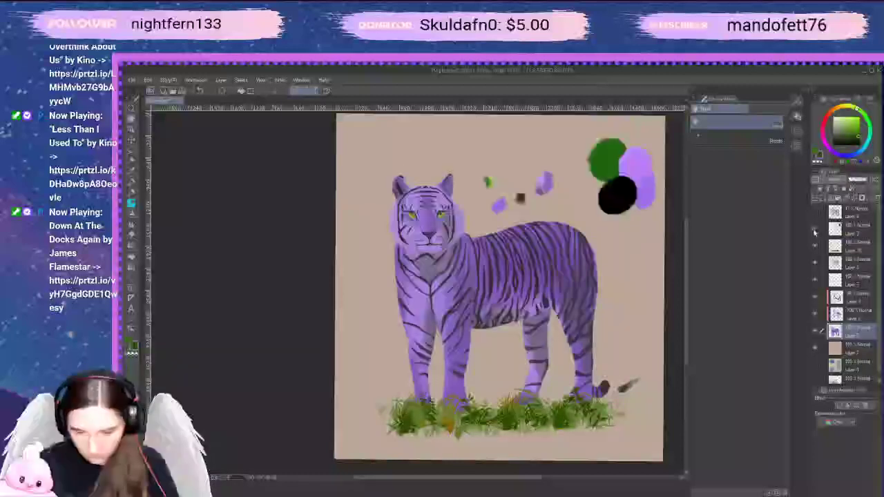
click(814, 229)
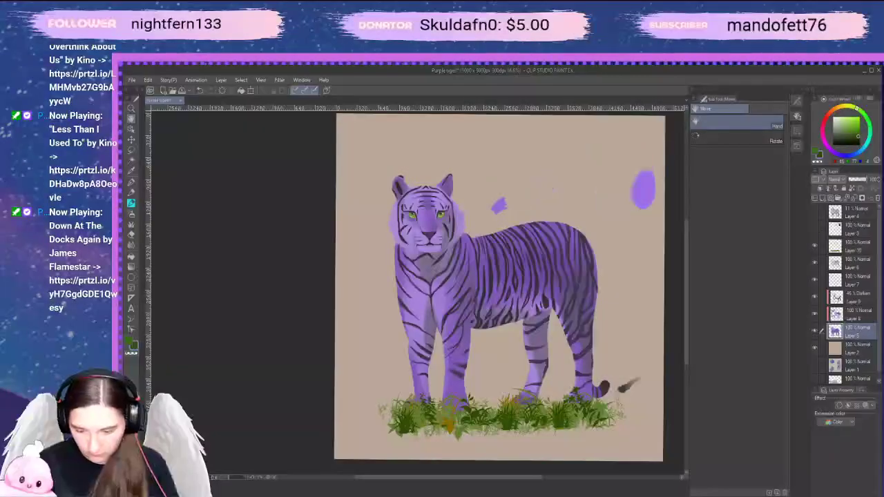
Erase the two leftover purple colour swatches from Layer 5, starting with the Soft eraser and finishing with the Hard eraser
key(e)
drag(638, 176, 633, 230)
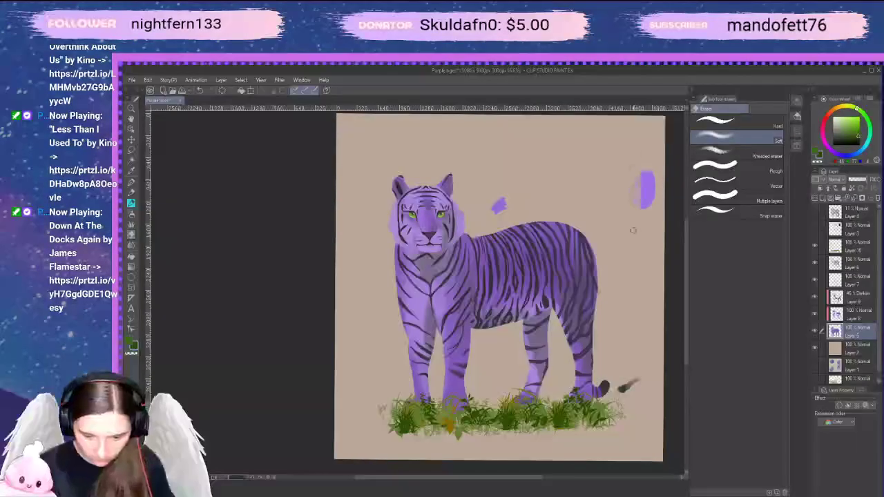
click(746, 123)
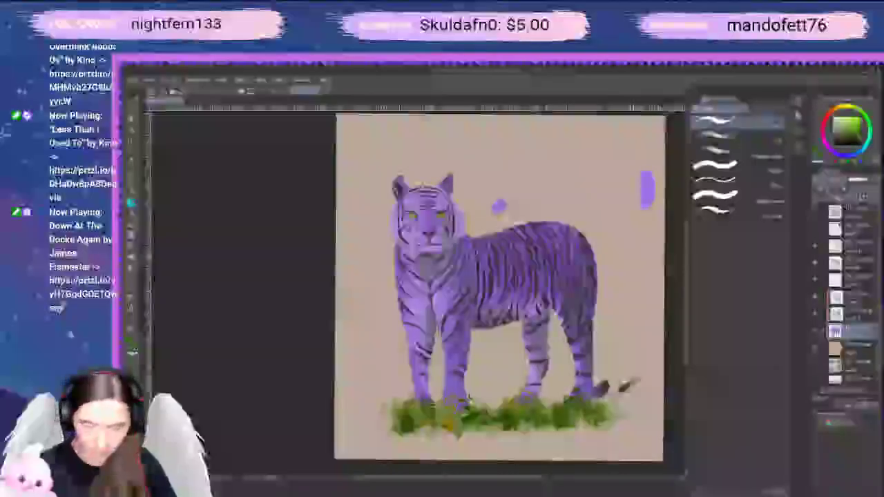
mouse_move(642, 167)
mouse_down()
mouse_move(643, 209)
mouse_move(650, 171)
mouse_up()
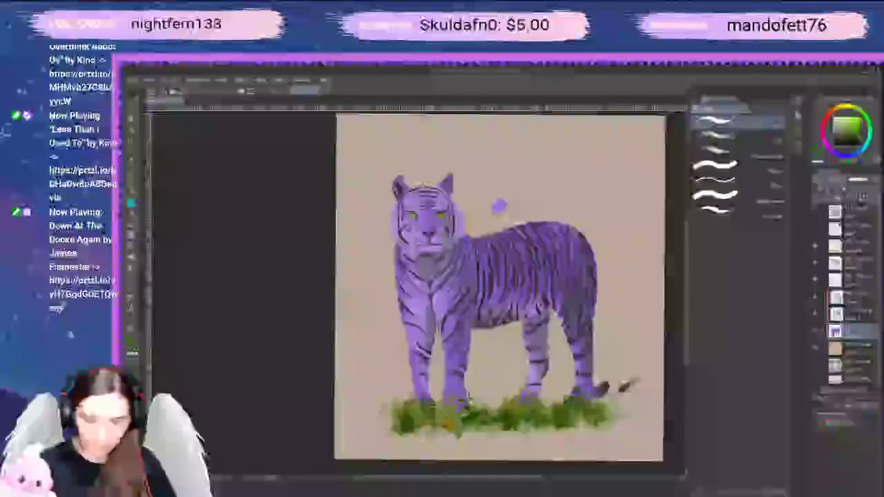
drag(501, 203, 498, 208)
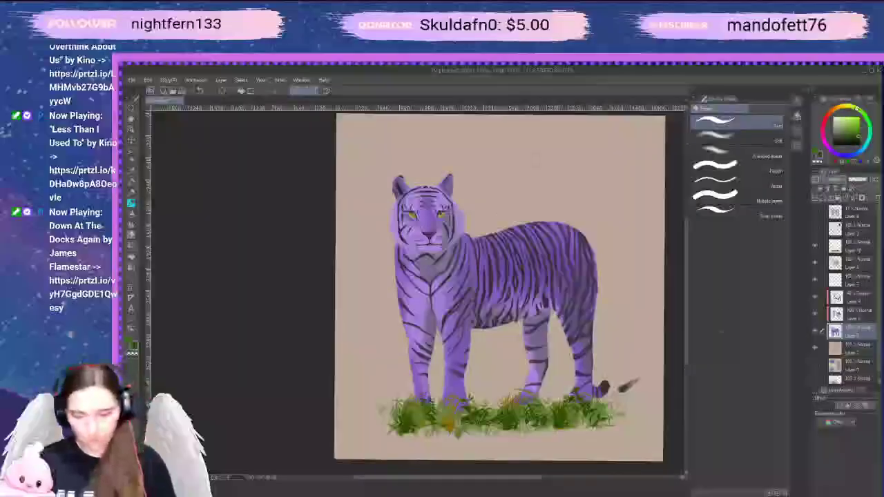
Find the layer holding the dark swatch beside the tail by toggling layer visibility, and erase the swatch on Layer 6
click(814, 298)
click(814, 297)
click(815, 281)
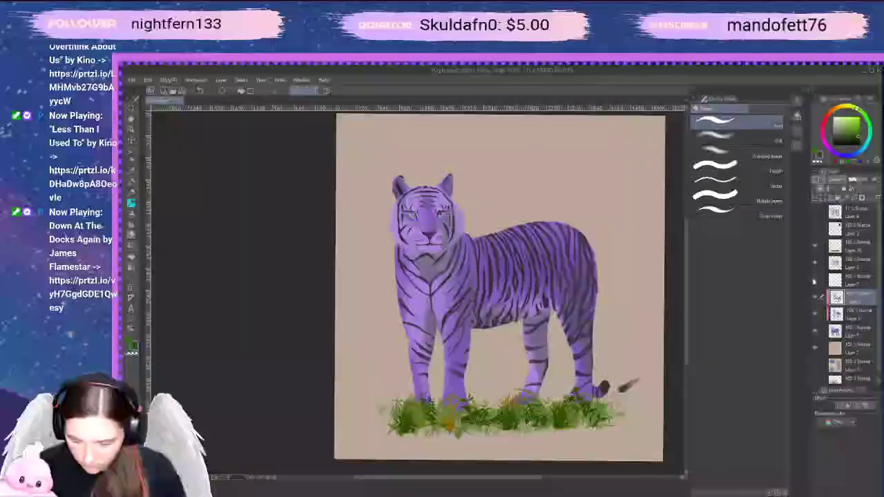
click(815, 280)
click(815, 263)
click(815, 263)
click(858, 267)
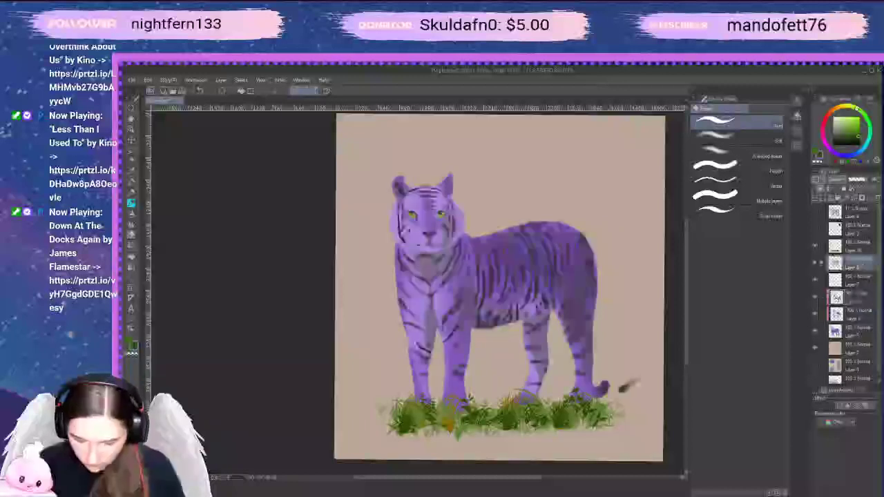
drag(638, 380, 617, 390)
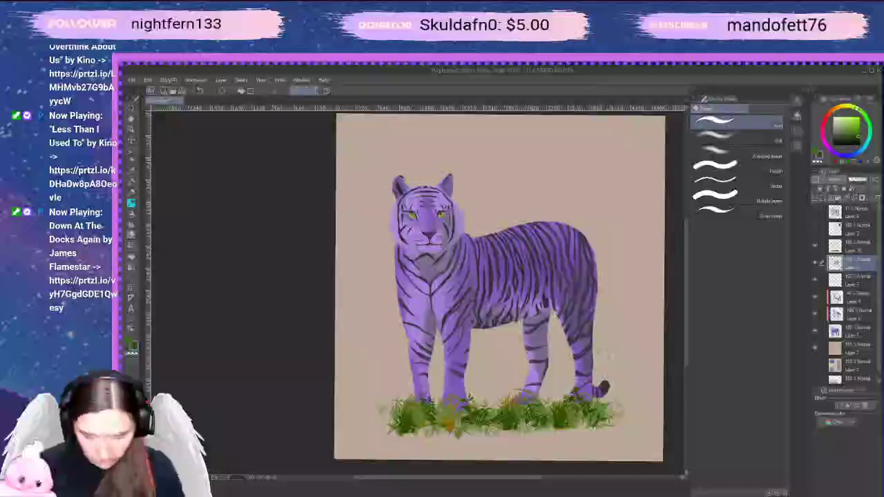
Try to soften the belly stripes on Layer 6 with the Blend tool and switch to Blur
drag(635, 360, 616, 350)
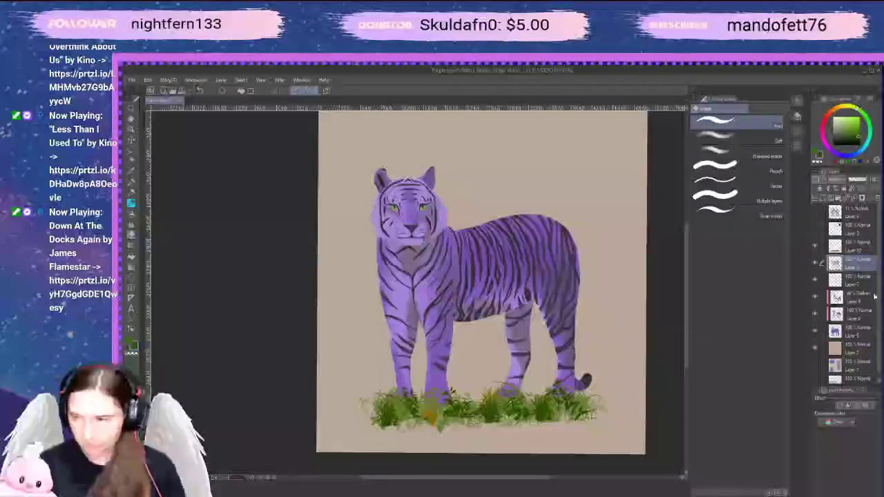
click(131, 245)
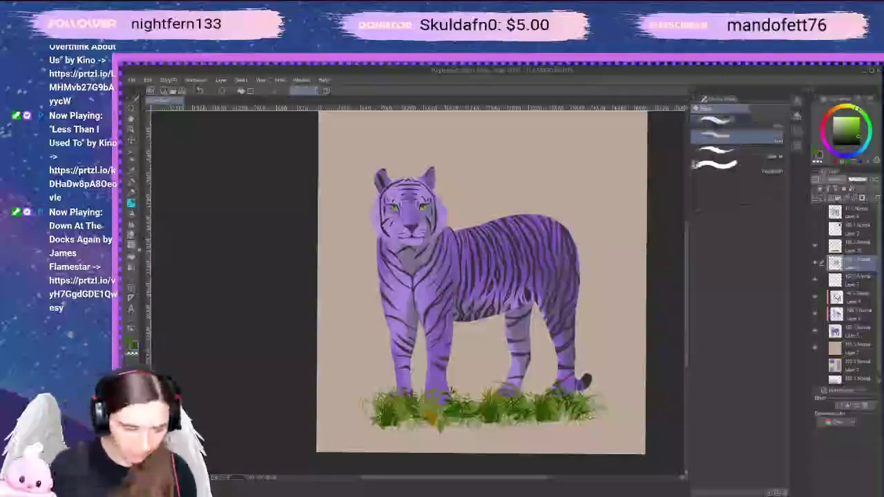
click(755, 127)
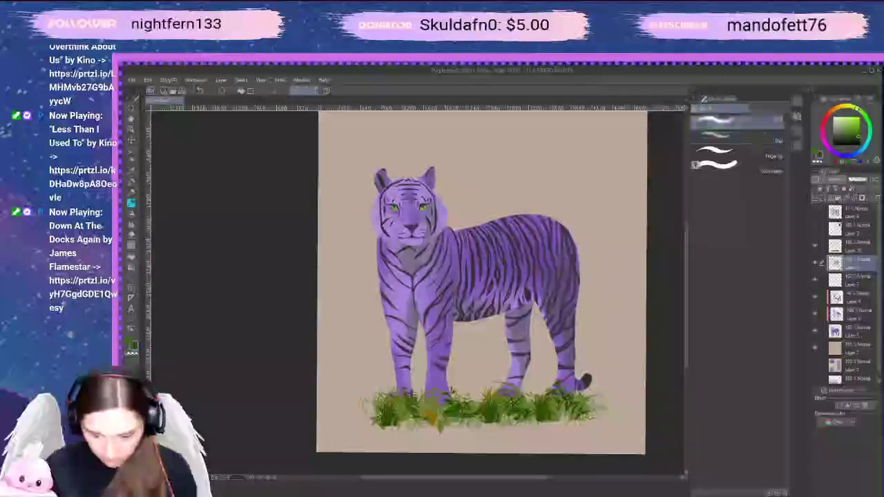
drag(500, 303, 477, 308)
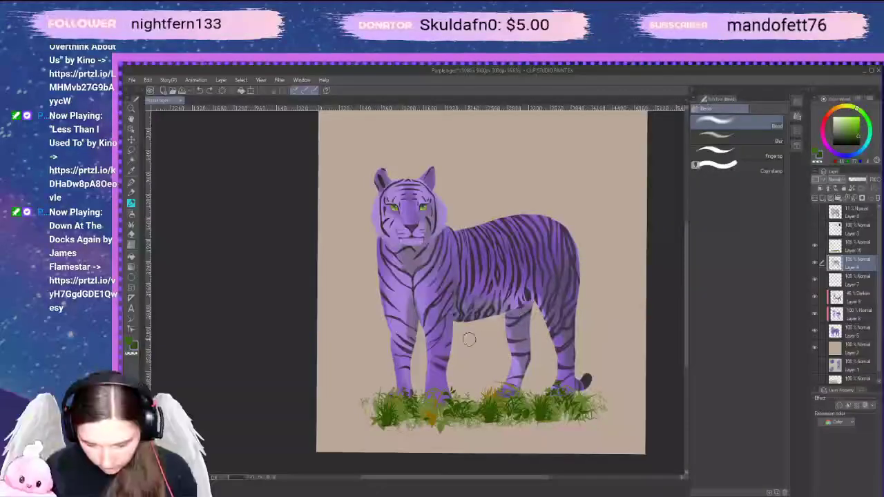
click(765, 141)
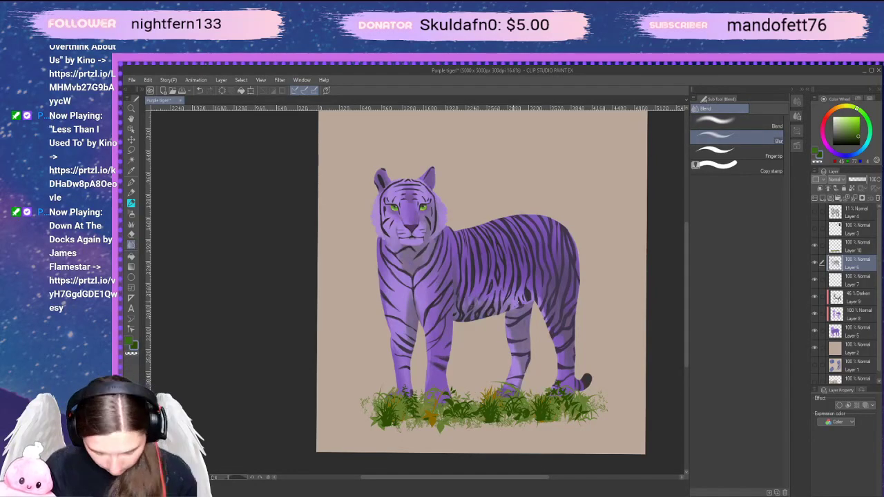
Try the Blend tool on Layer 9, undo the last change, and switch to the Soft eraser
key(e)
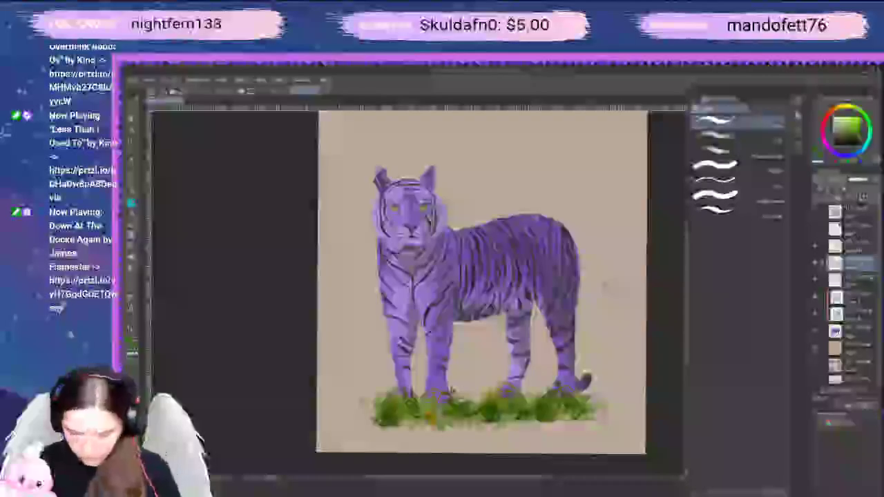
click(864, 301)
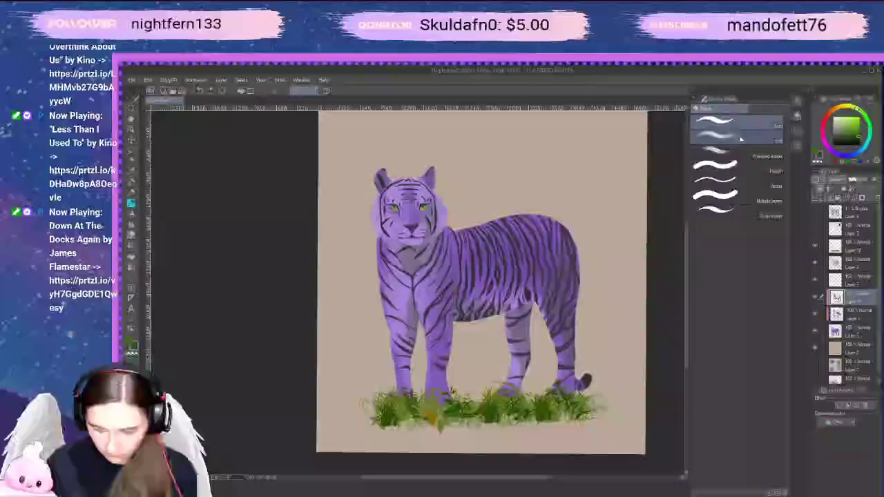
click(131, 245)
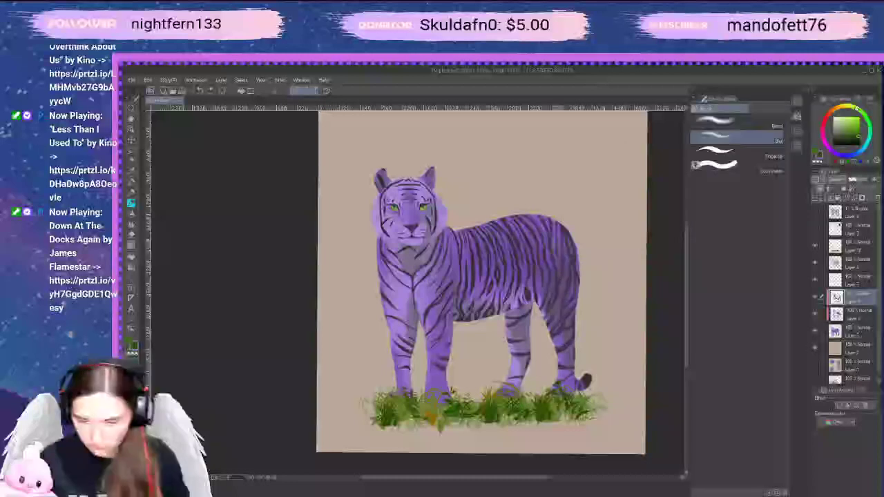
click(745, 127)
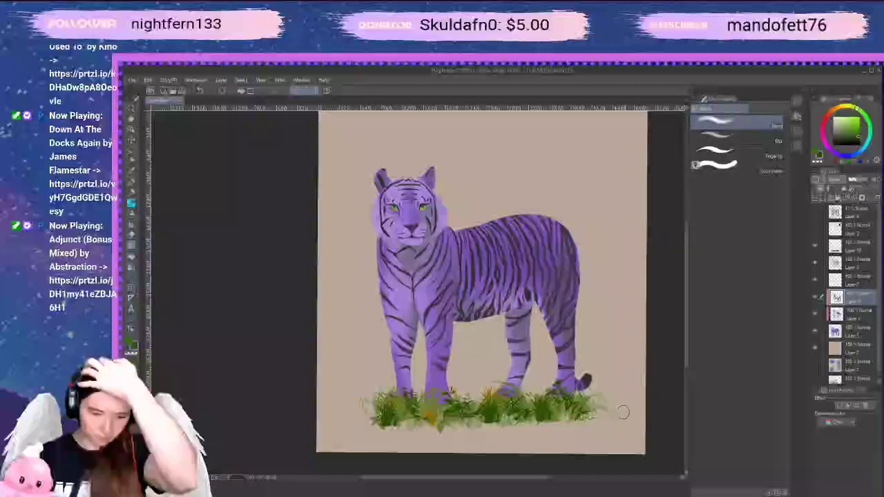
drag(623, 412, 612, 403)
key(ctrl+z)
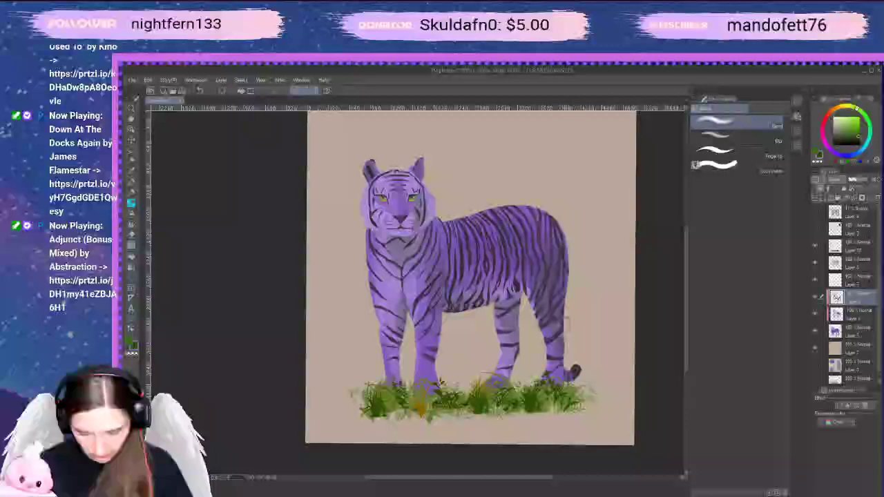
key(e)
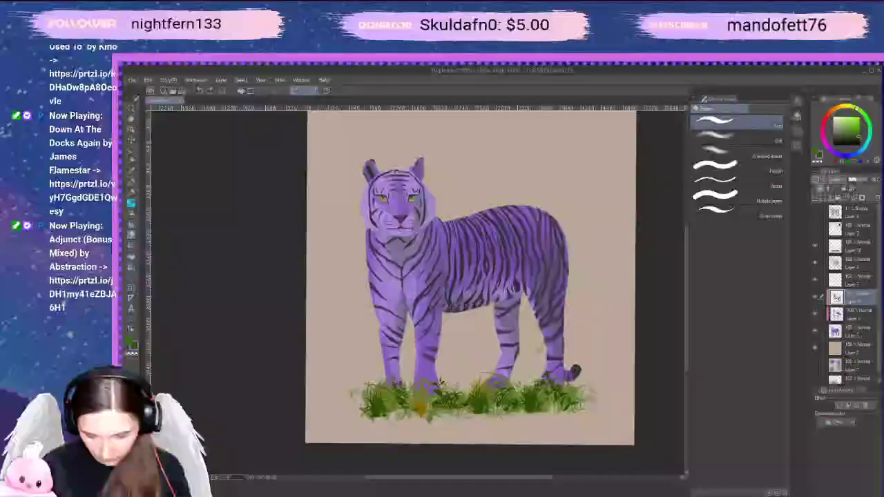
click(760, 139)
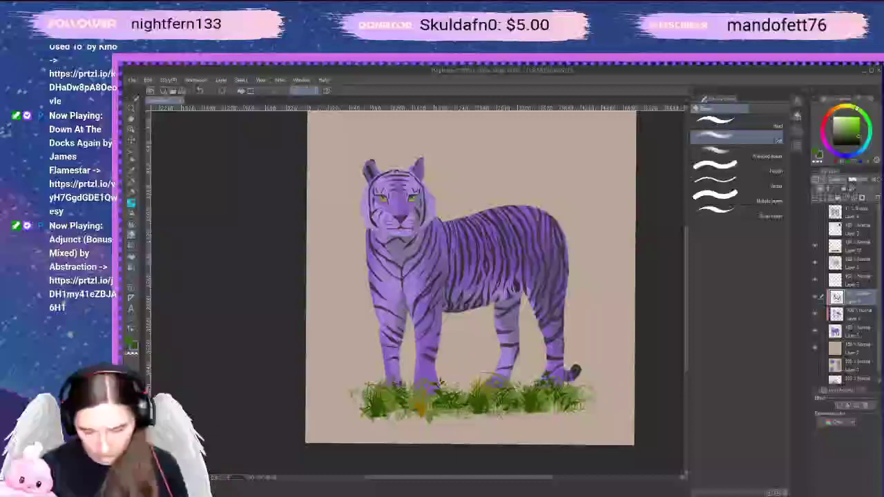
Look through the decoration brush groups and choose the small stone brush
key(space)
mouse_move(625, 351)
mouse_down()
mouse_move(633, 298)
mouse_move(636, 379)
mouse_up()
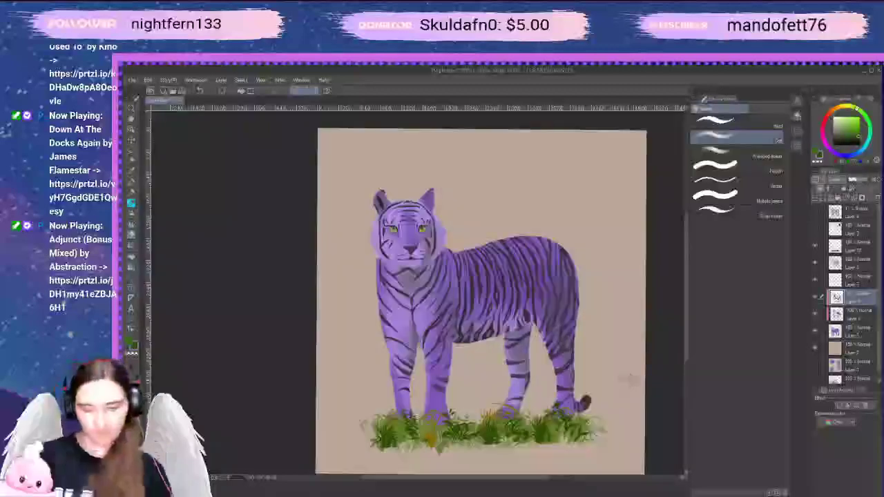
scroll(630, 379, up, 3)
key(space)
drag(630, 379, 647, 383)
scroll(647, 384, down, 3)
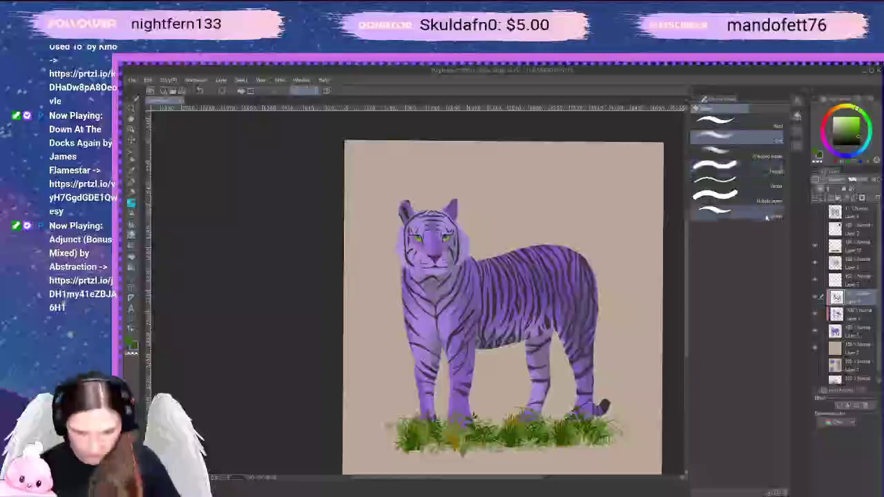
key(b)
key(b)
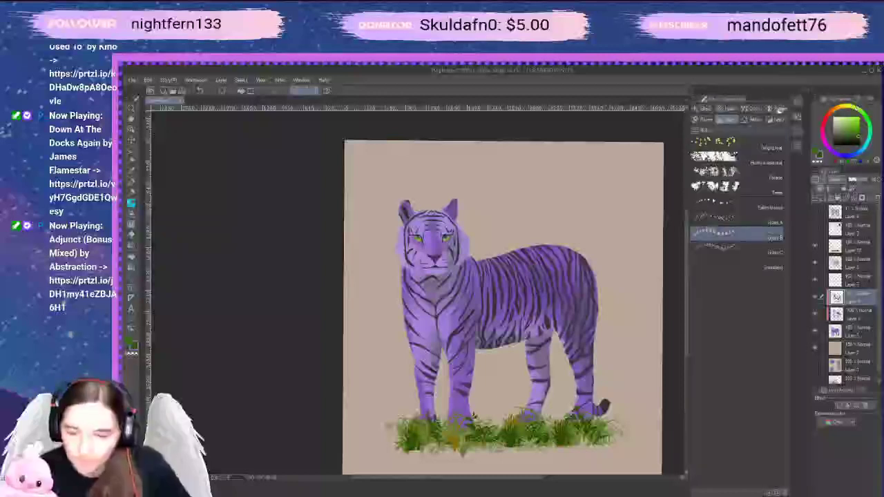
click(777, 109)
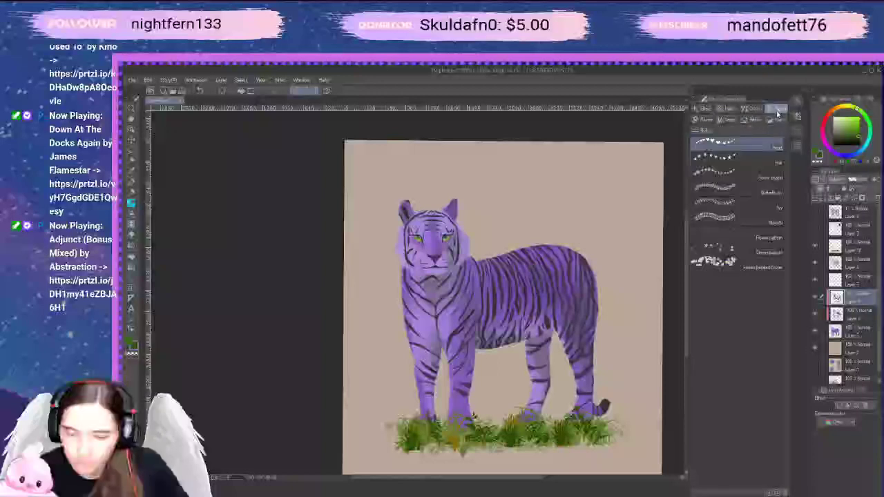
click(778, 119)
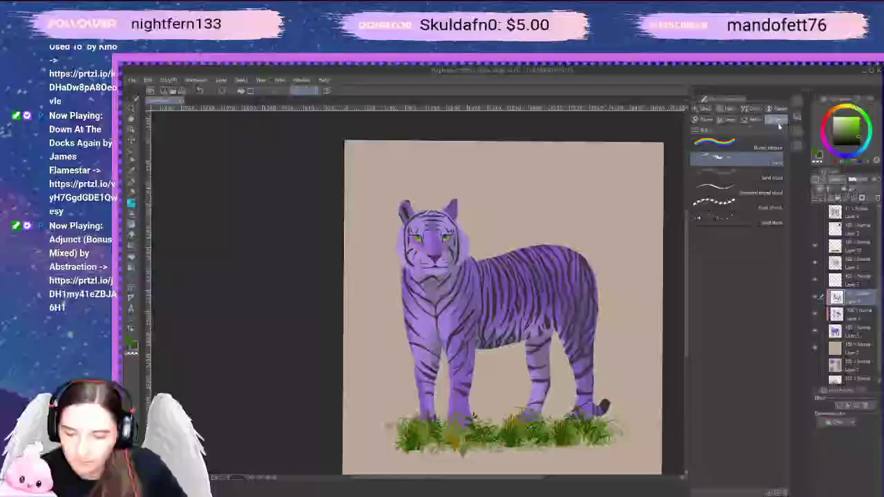
click(751, 120)
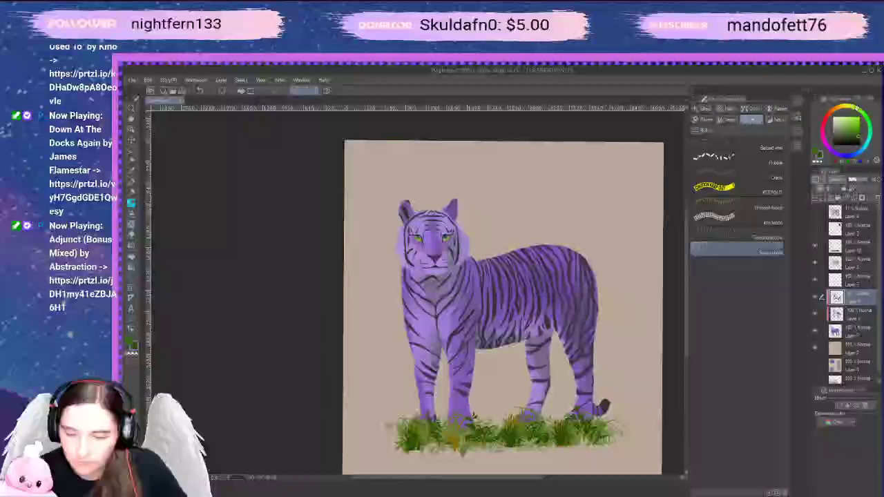
click(776, 120)
click(749, 219)
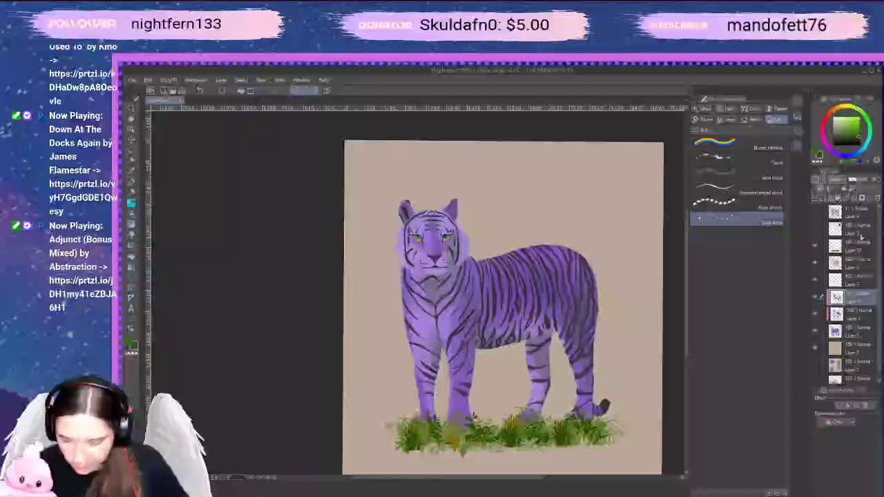
Select Layer 10, which holds the grass, and scatter small pale stones along the lower edge of the grass band
click(858, 233)
click(833, 246)
drag(810, 246, 812, 247)
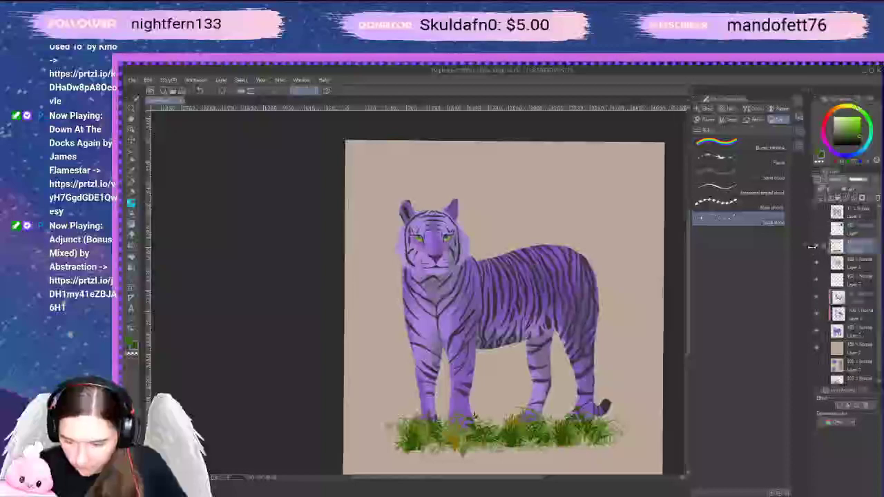
click(817, 246)
click(817, 246)
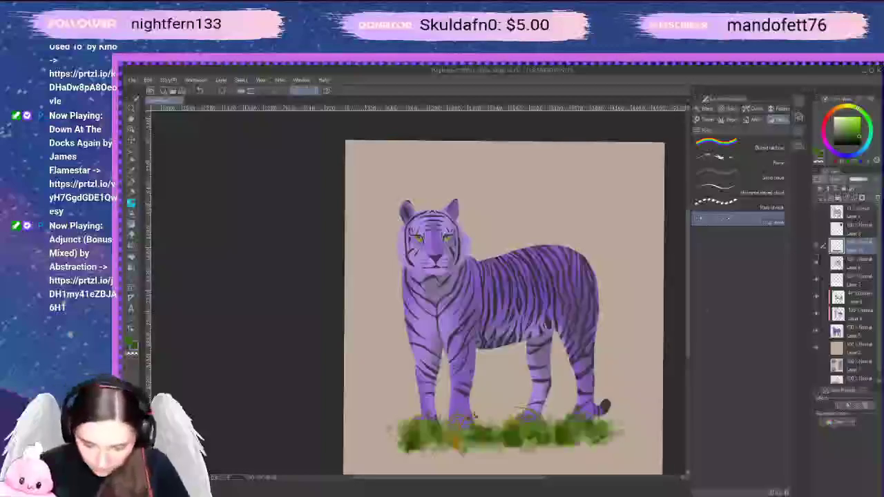
click(816, 245)
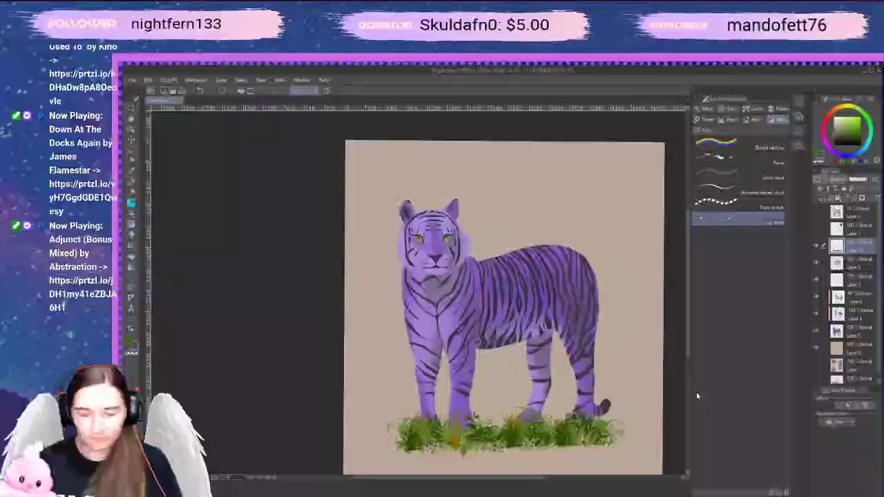
Erase the grass blades overlapping the tiger's paws on Layer 10 with the Soft eraser
key(space)
mouse_move(618, 306)
mouse_down()
mouse_move(620, 317)
mouse_move(618, 297)
mouse_up()
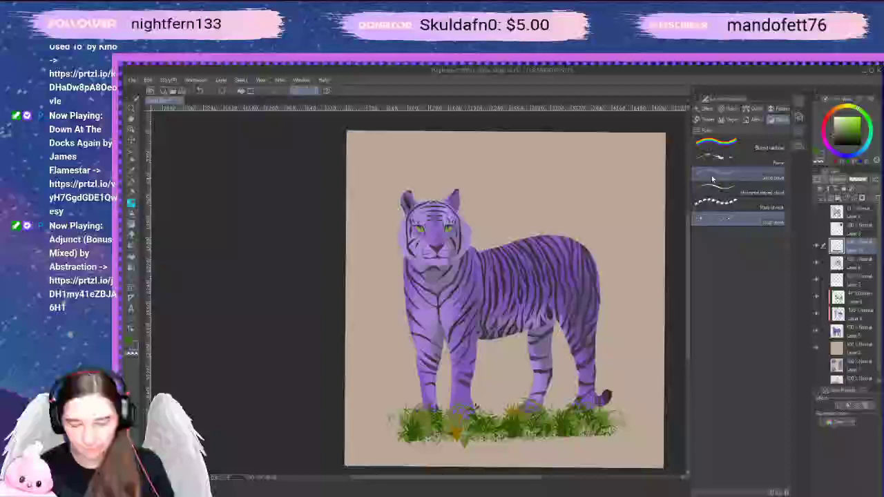
key(space)
drag(524, 431, 544, 406)
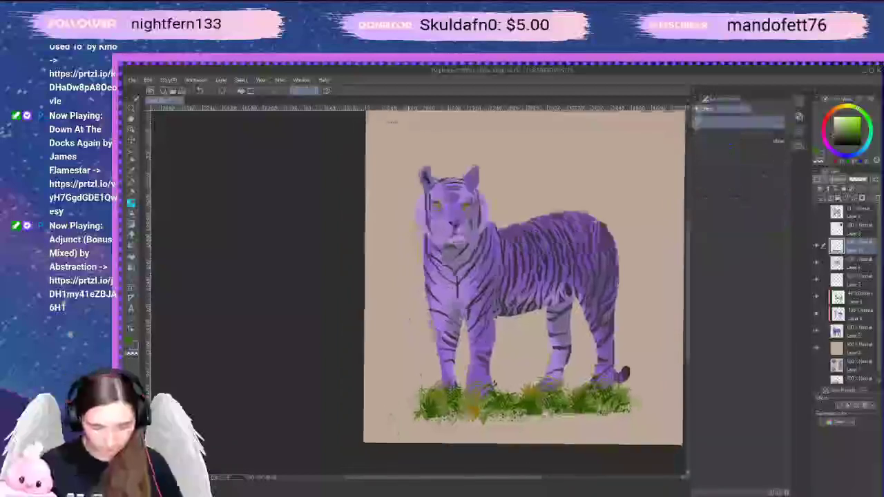
scroll(553, 394, up, 3)
key(b)
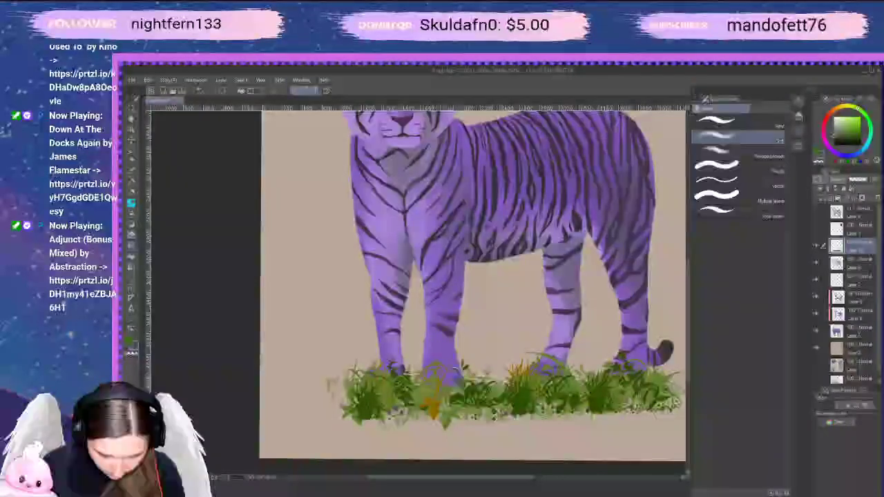
mouse_move(464, 363)
mouse_down()
mouse_move(461, 381)
mouse_move(485, 390)
mouse_move(525, 373)
mouse_up()
mouse_move(605, 373)
mouse_down()
mouse_move(626, 357)
mouse_move(634, 374)
mouse_move(659, 383)
mouse_up()
Undo the erasing in the middle of the grass and erase the faint stray blades beyond the front-paw end of the band
mouse_move(517, 393)
mouse_down()
mouse_move(530, 406)
mouse_move(542, 395)
mouse_move(524, 405)
mouse_up()
key(ctrl+z)
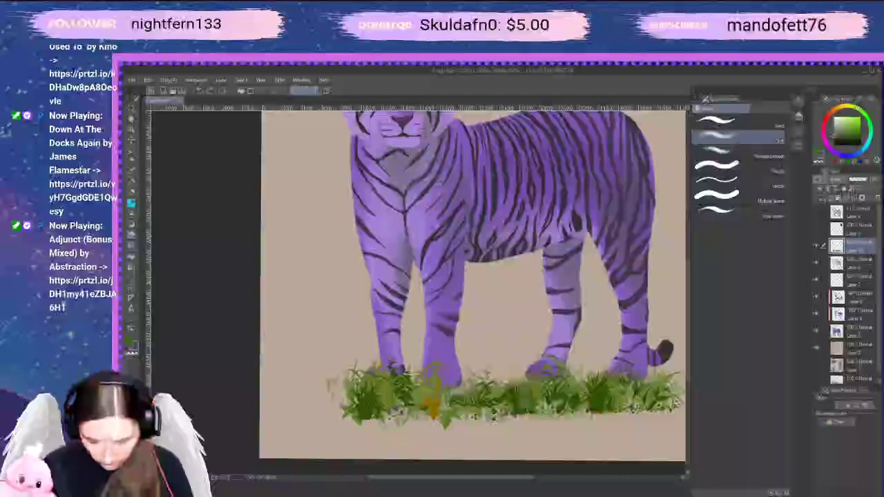
key(ctrl+z)
drag(335, 382, 325, 397)
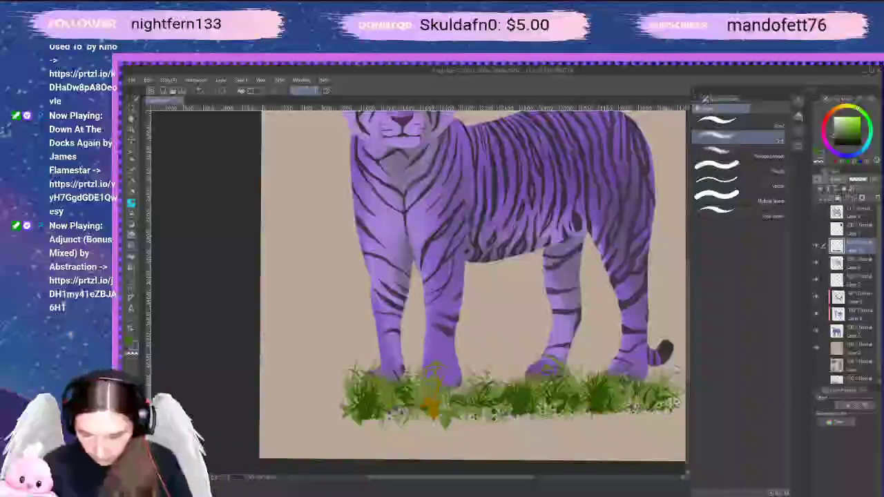
key(space)
mouse_move(681, 431)
mouse_down()
mouse_move(646, 434)
mouse_move(656, 431)
mouse_up()
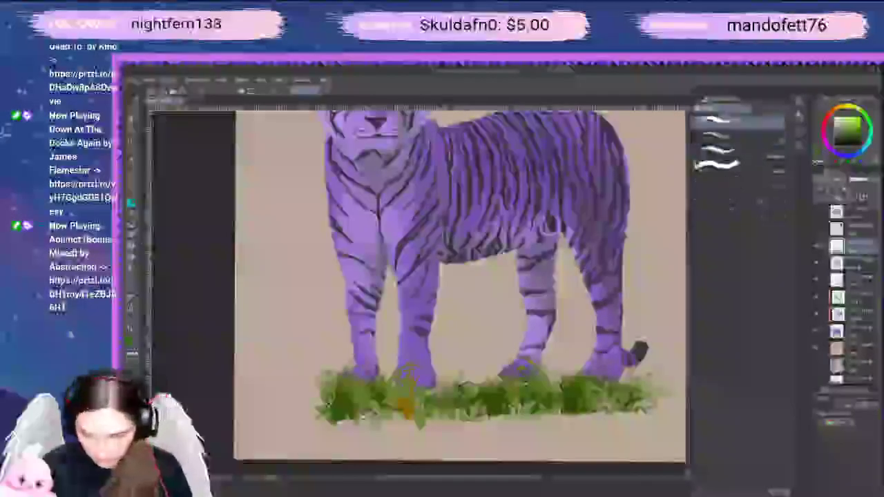
Blend the grass blades together across the band on Layer 10 and soften the upper tufts around the paws with the Blur tool
drag(587, 405, 532, 393)
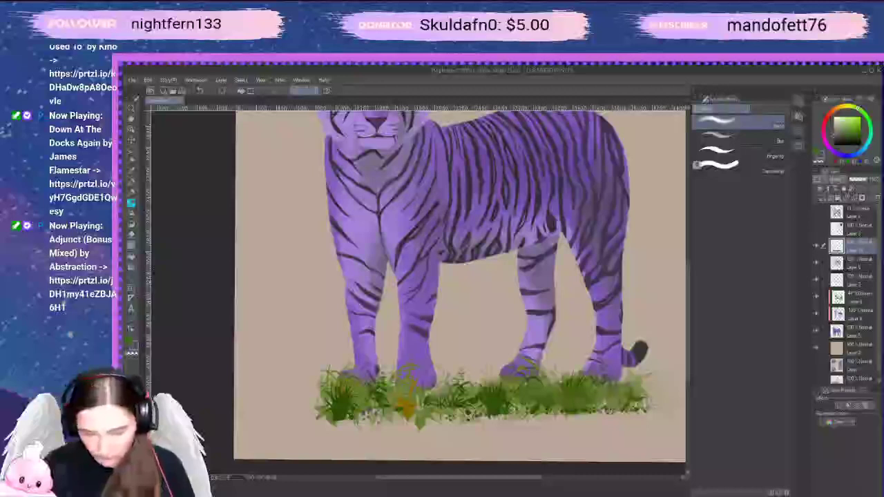
mouse_move(507, 408)
mouse_down()
mouse_move(346, 396)
mouse_move(332, 405)
mouse_up()
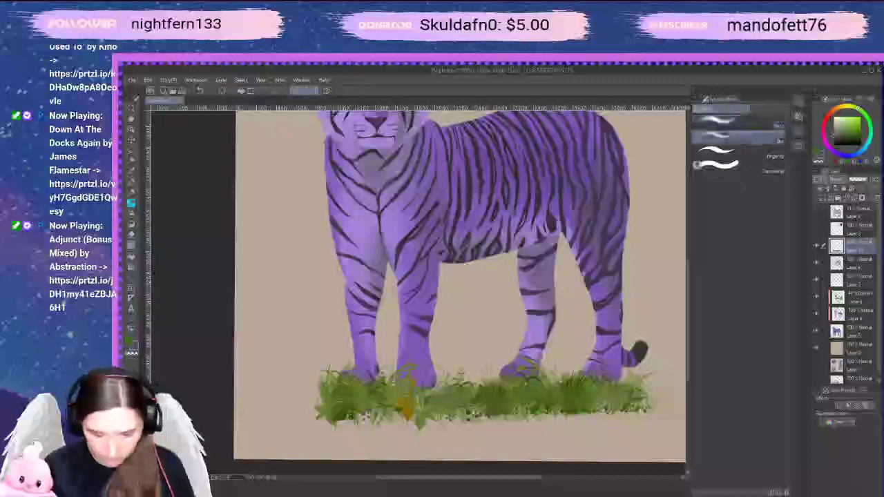
click(735, 138)
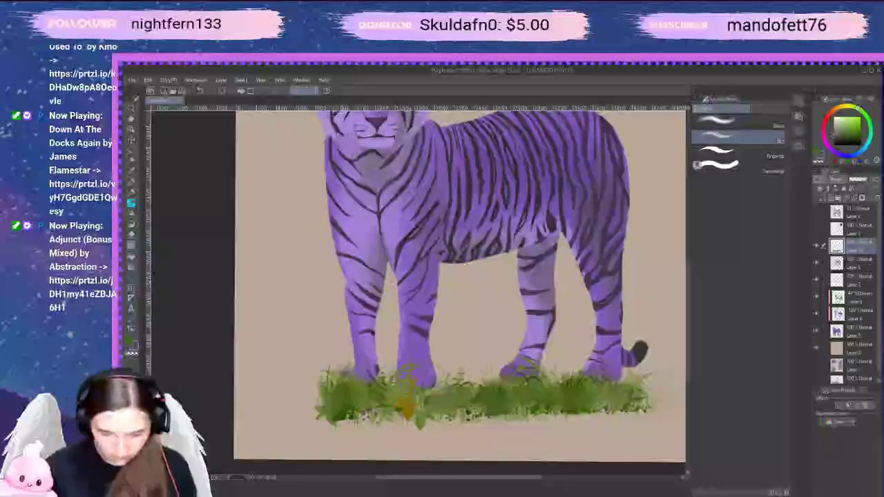
mouse_move(337, 375)
mouse_down()
mouse_move(375, 415)
mouse_move(382, 374)
mouse_up()
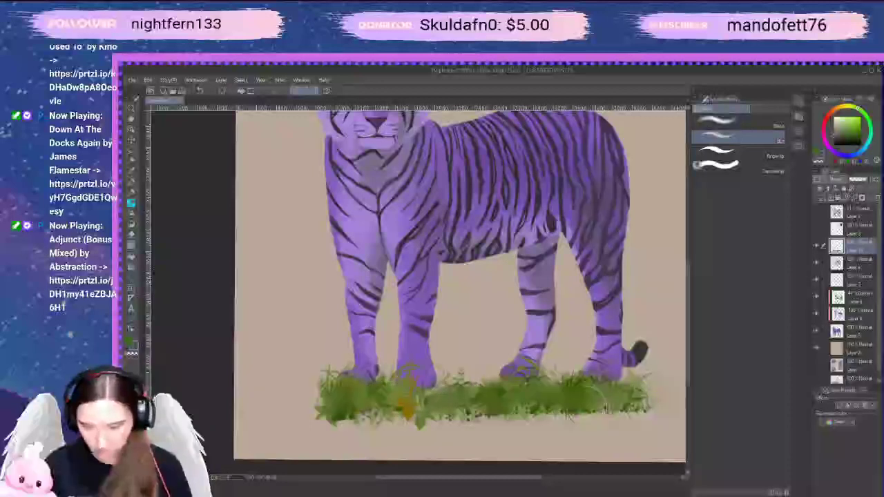
drag(449, 379, 458, 366)
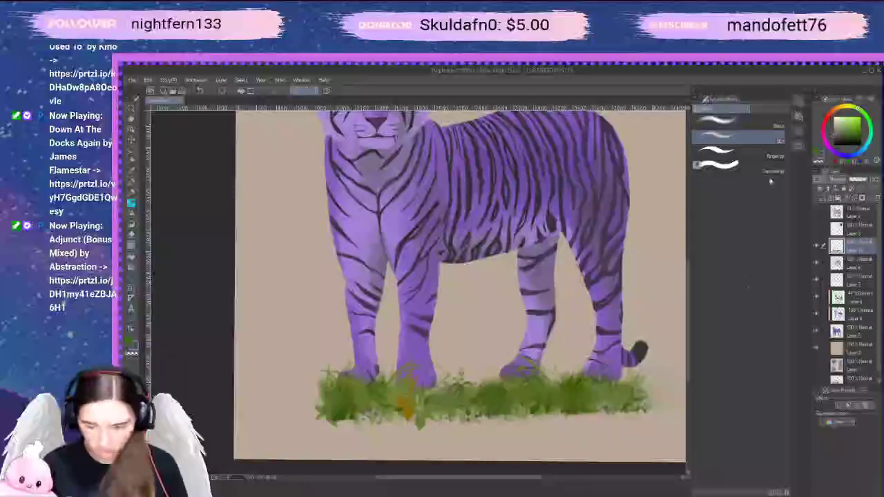
Smooth the ragged lower edge of the grass band and its stones into a soft fade using the Blend tool
click(718, 121)
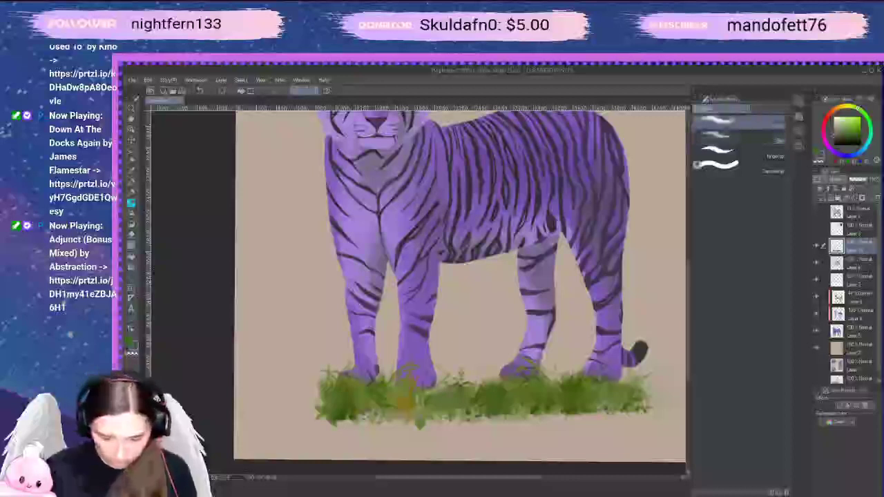
mouse_move(423, 421)
mouse_down()
mouse_move(406, 429)
mouse_move(585, 413)
mouse_move(631, 426)
mouse_up()
mouse_move(331, 416)
mouse_down()
mouse_move(406, 424)
mouse_move(322, 432)
mouse_up()
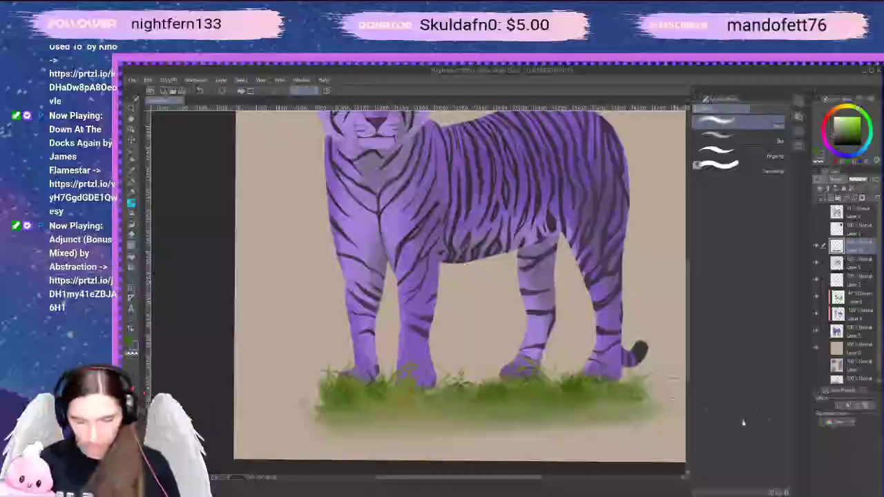
Examine the whole tiger and the softened grass band in a full, level canvas view
scroll(605, 404, down, 1)
drag(624, 351, 559, 370)
scroll(595, 325, down, 5)
scroll(592, 337, up, 2)
scroll(583, 326, down, 1)
scroll(583, 326, down, 1)
key(ctrl+plus)
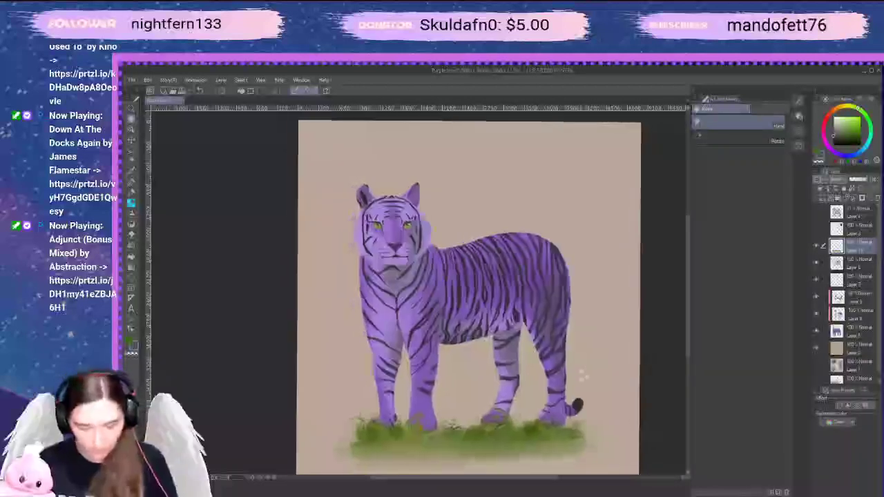
key(ctrl+z)
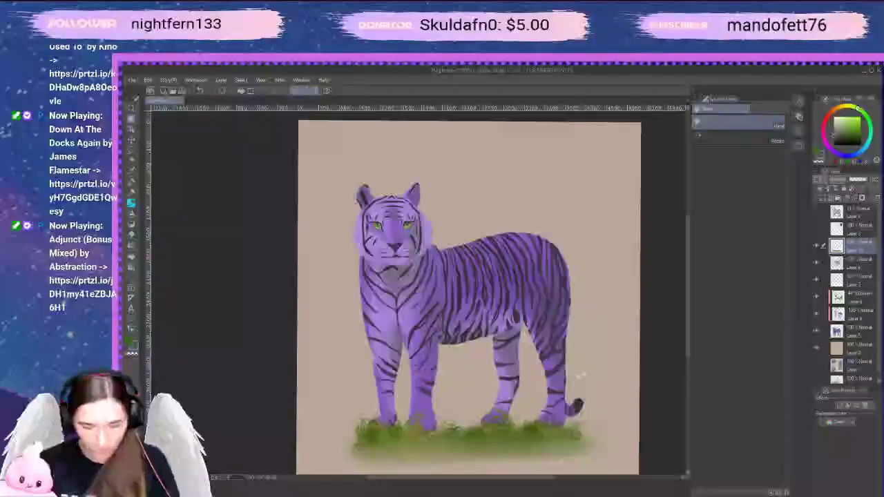
drag(586, 368, 604, 358)
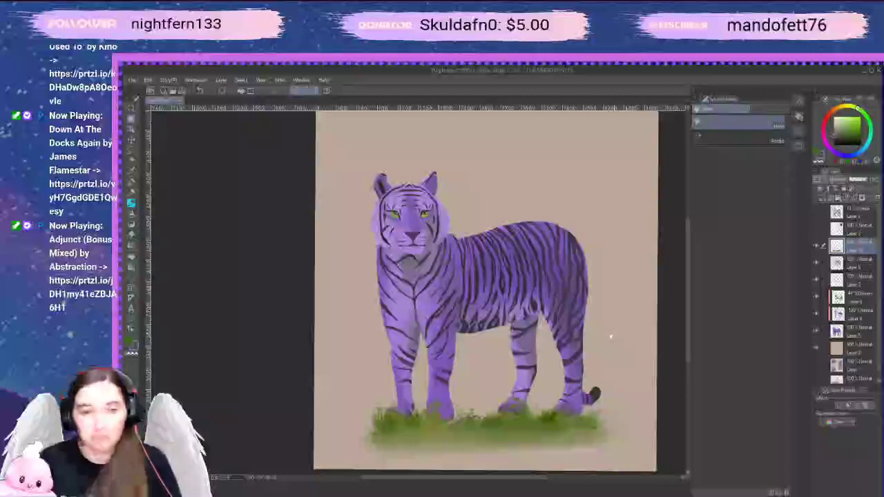
drag(610, 336, 611, 324)
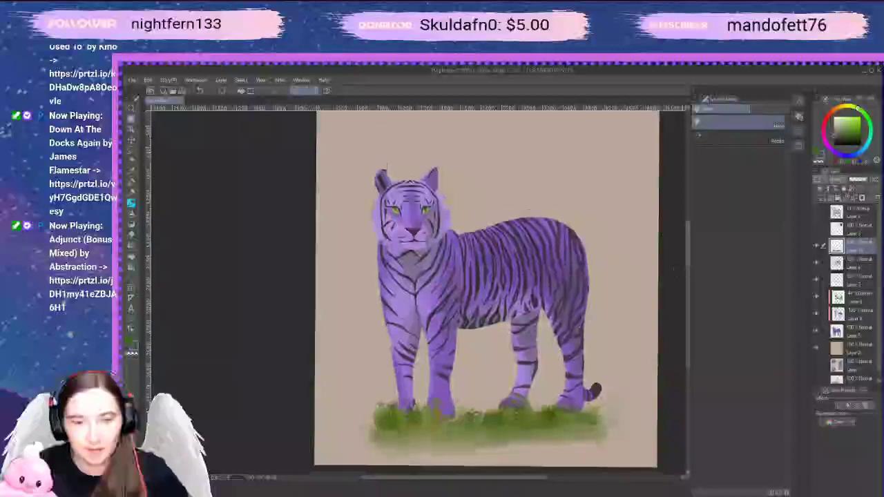
drag(493, 290, 533, 290)
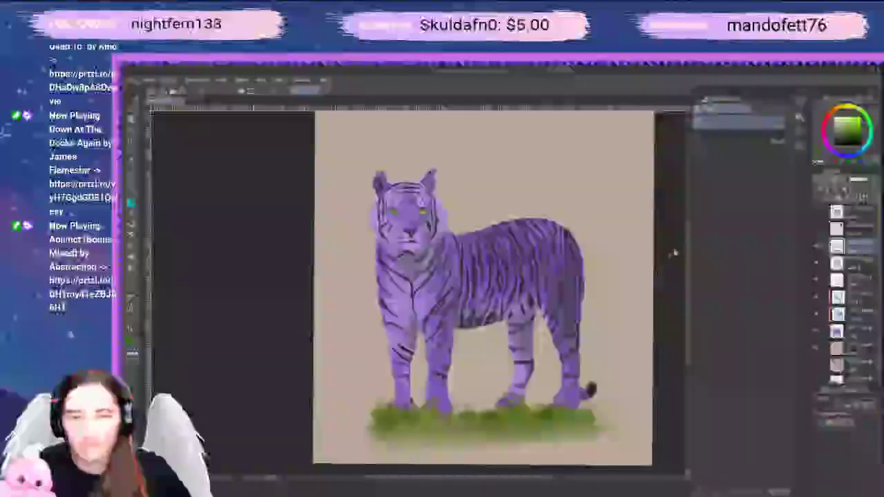
scroll(689, 262, down, 3)
scroll(688, 263, up, 2)
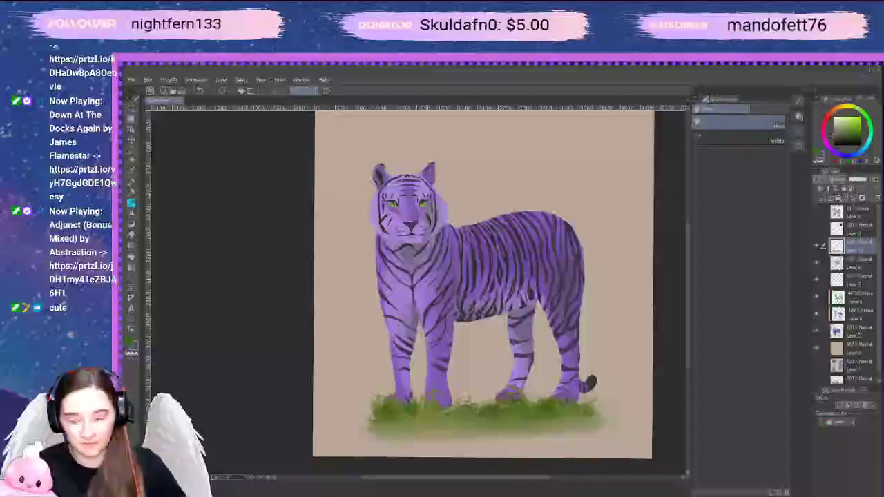
drag(523, 477, 538, 478)
key(r)
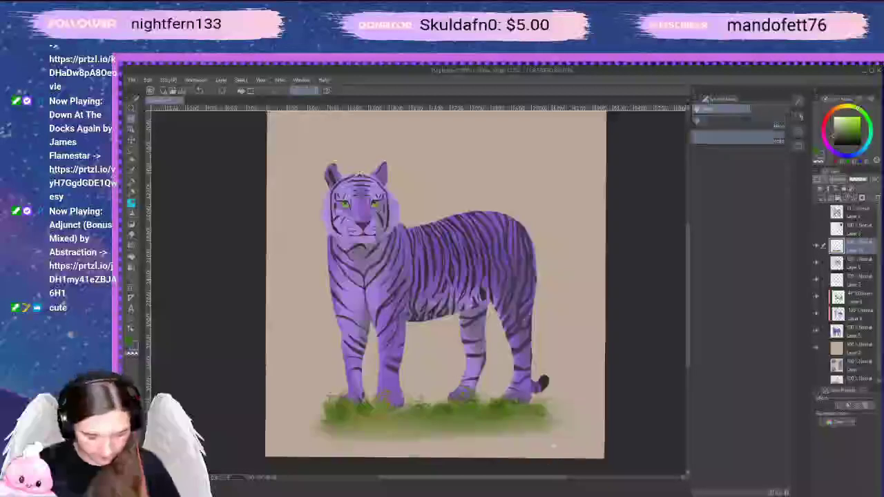
drag(553, 445, 557, 446)
key(h)
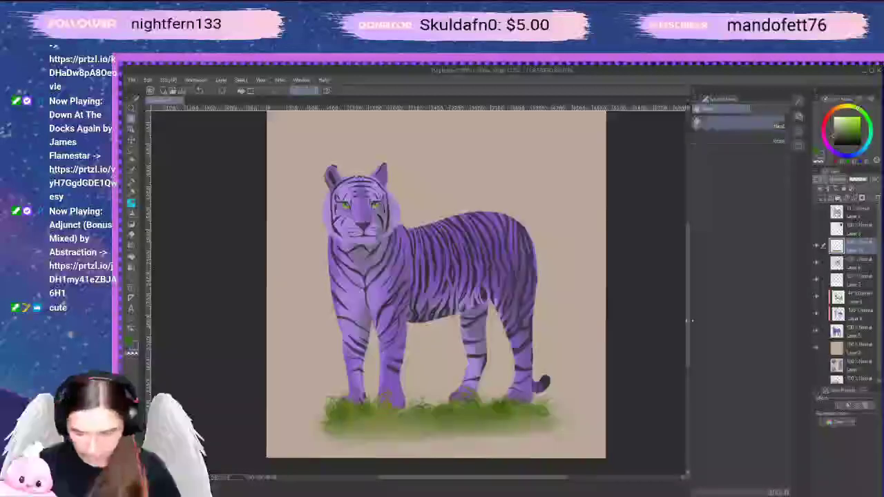
drag(688, 325, 688, 320)
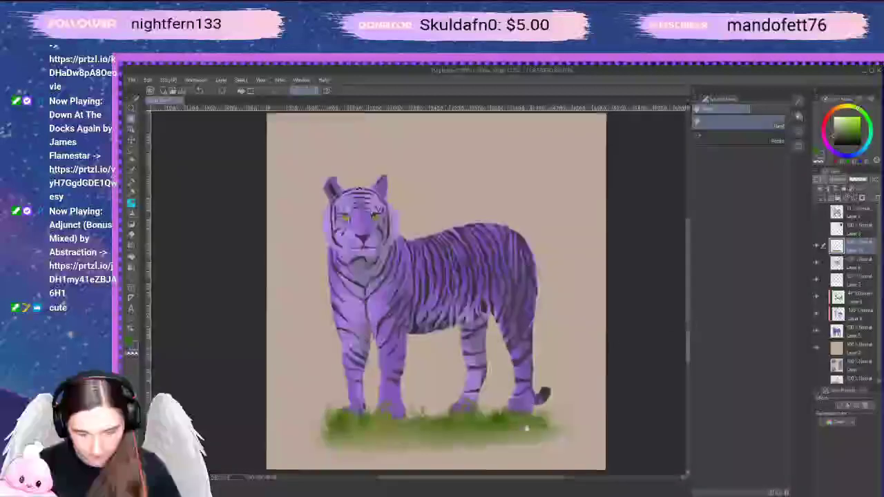
key(ctrl+z)
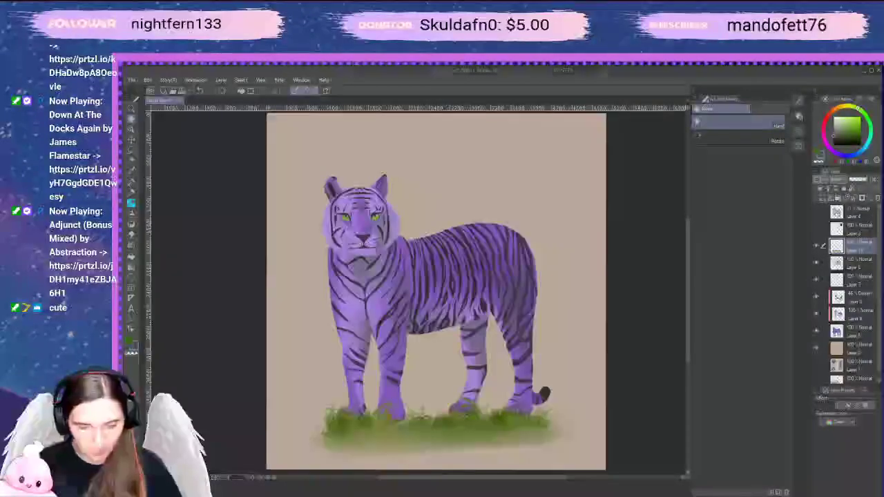
key(ctrl+z)
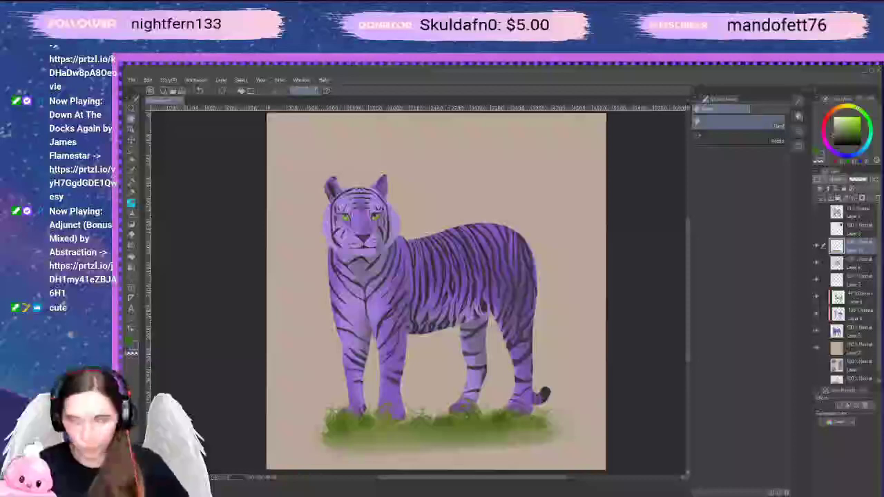
key(ctrl+z)
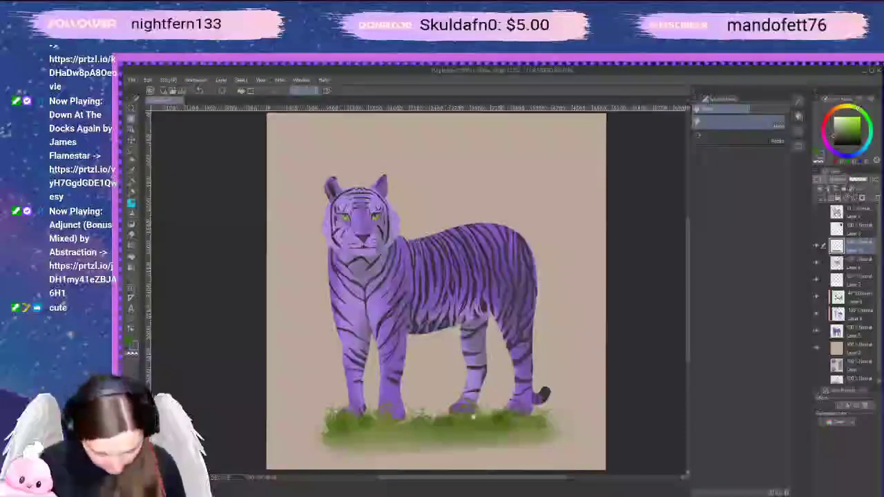
Lasso the grass clump around the tail-side hind paw, copy it to its own layer, and move it toward the other hind paw
key(b)
key(m)
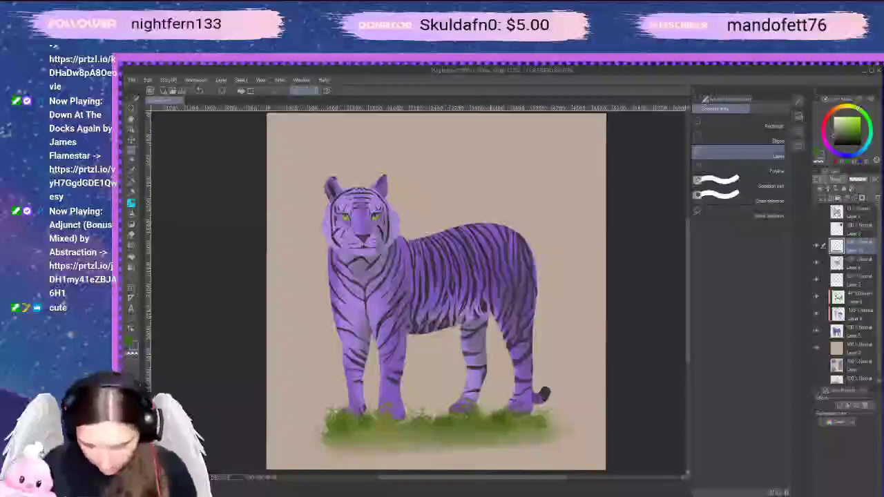
mouse_move(477, 412)
mouse_down()
mouse_move(567, 442)
mouse_move(487, 445)
mouse_up()
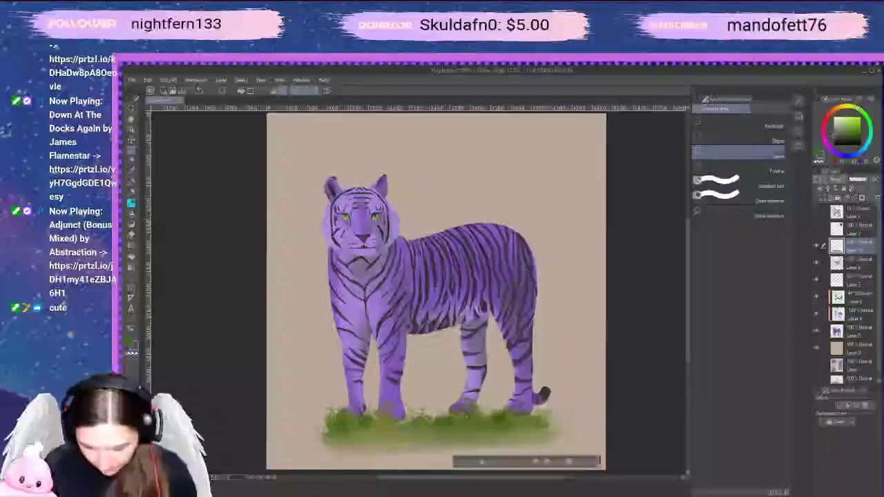
click(547, 461)
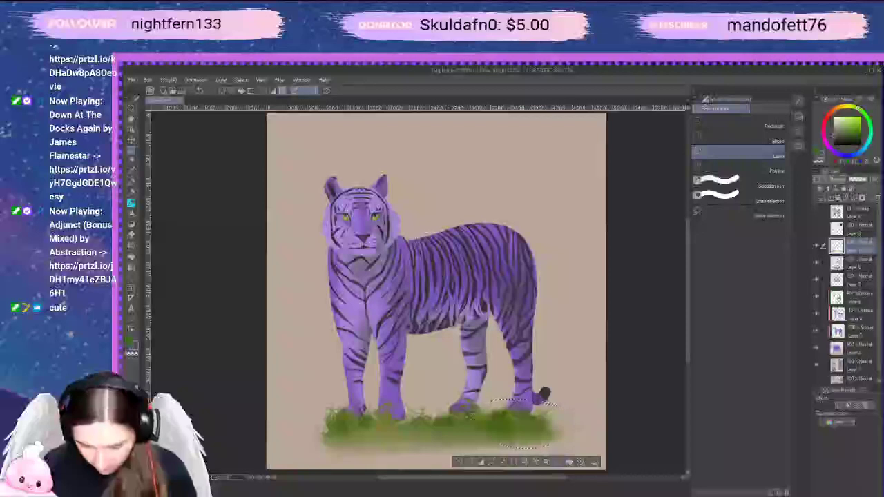
key(ctrl+t)
drag(544, 439, 509, 429)
click(478, 451)
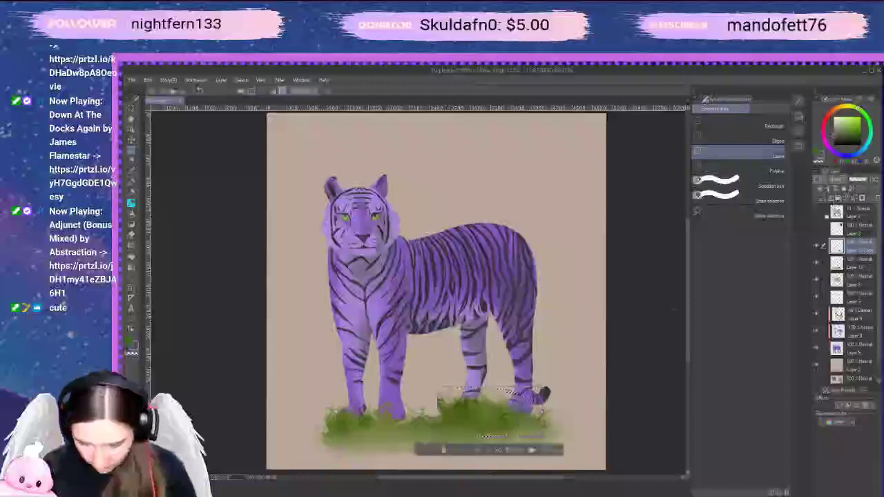
Lower the copied grass layer's opacity, clear the selection, and soften the patch's edge at the inner hind paw with the Soft eraser
drag(860, 183, 862, 185)
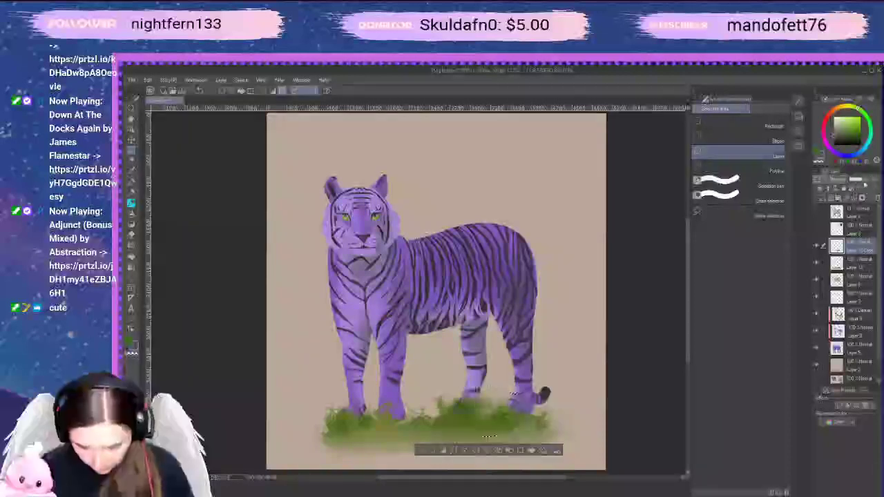
click(419, 450)
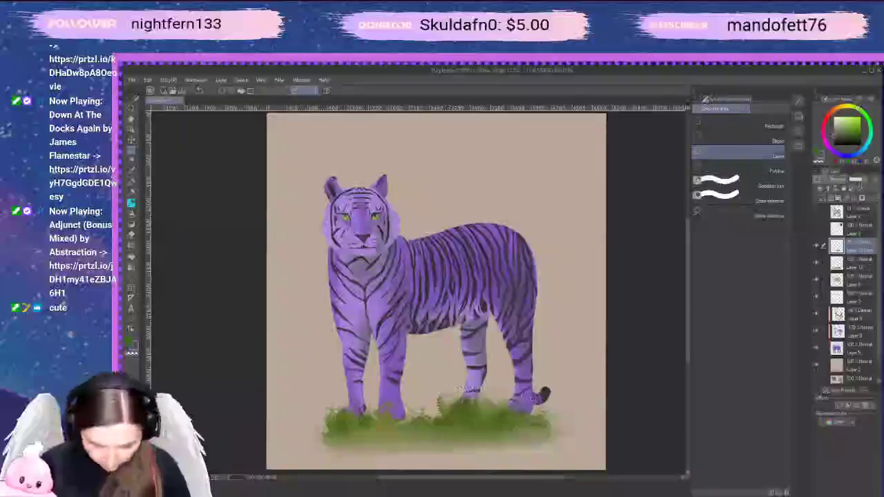
key(b)
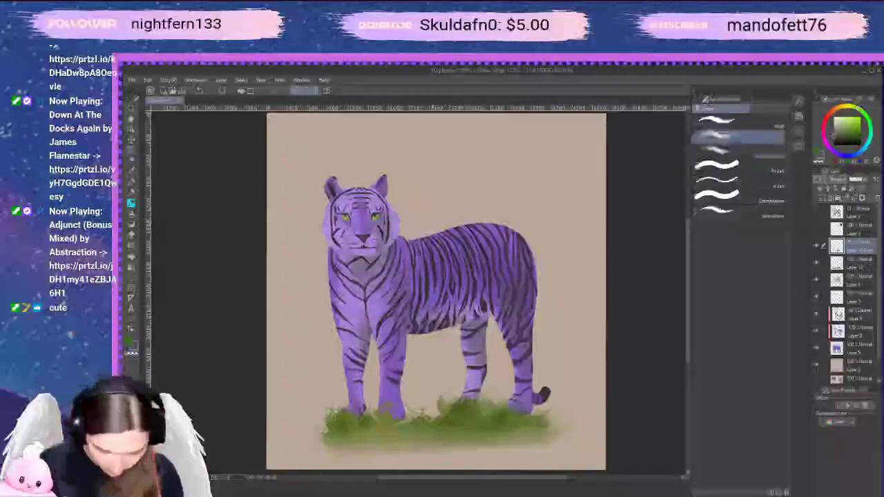
mouse_move(438, 398)
mouse_down()
mouse_move(443, 413)
mouse_move(468, 403)
mouse_up()
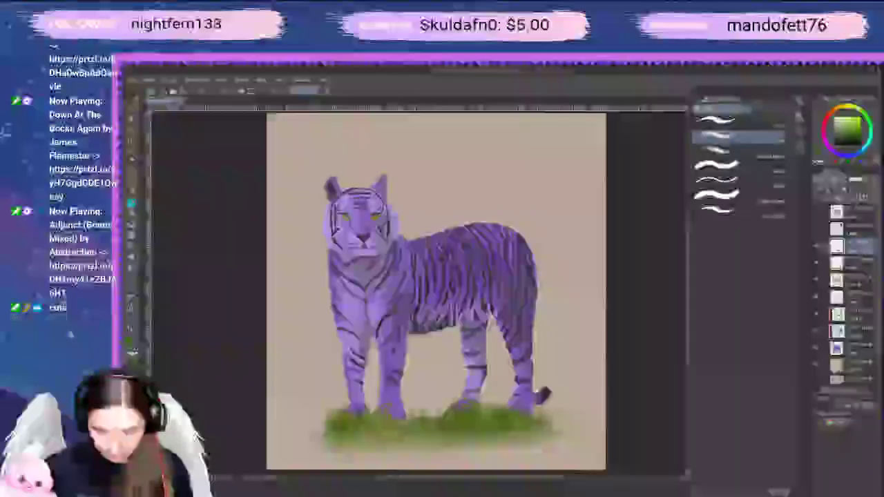
Select Layer 10 and trim the faded tail-side end and lower edge of the grass band with the Soft eraser
click(861, 267)
mouse_move(551, 440)
mouse_down()
mouse_move(509, 440)
mouse_move(512, 426)
mouse_move(442, 435)
mouse_up()
drag(548, 422, 461, 444)
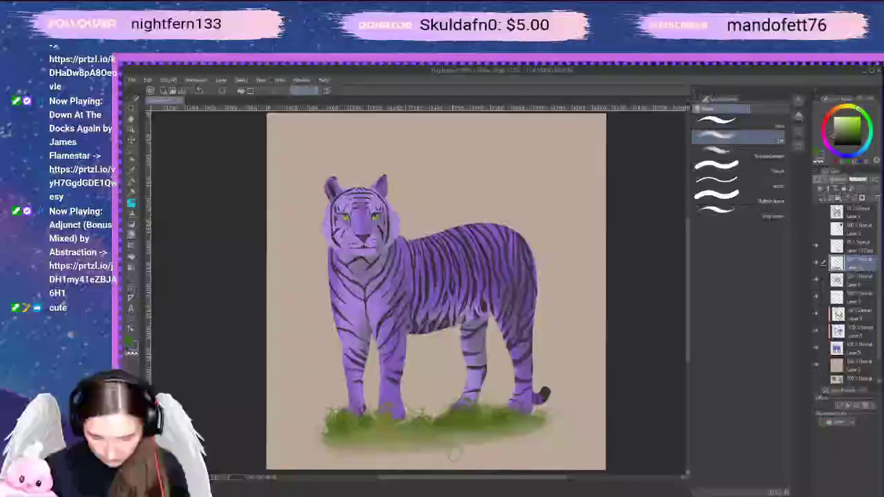
drag(387, 456, 505, 451)
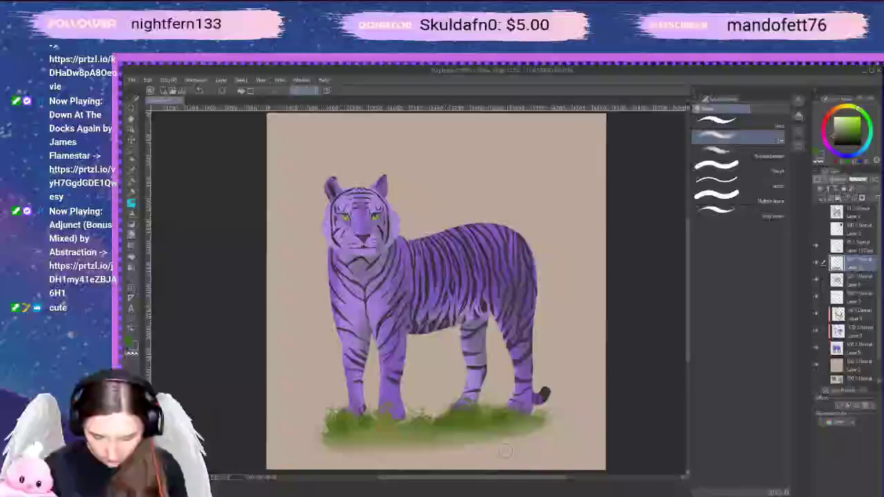
drag(330, 452, 552, 442)
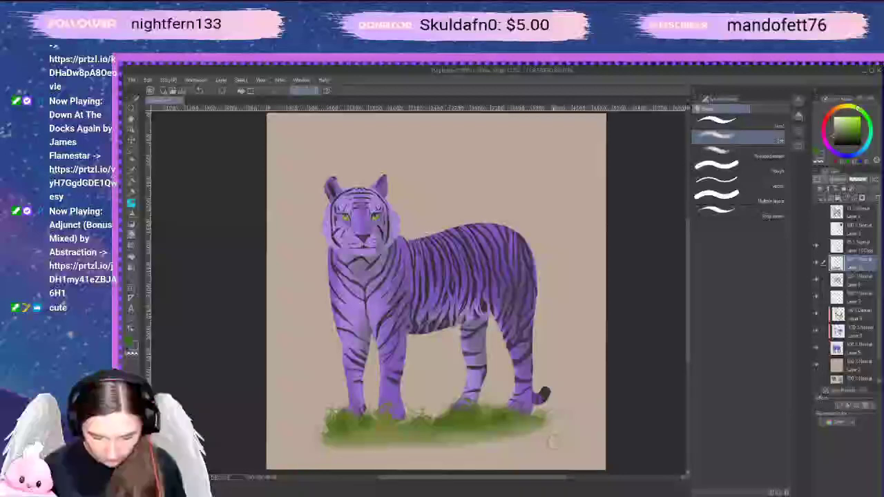